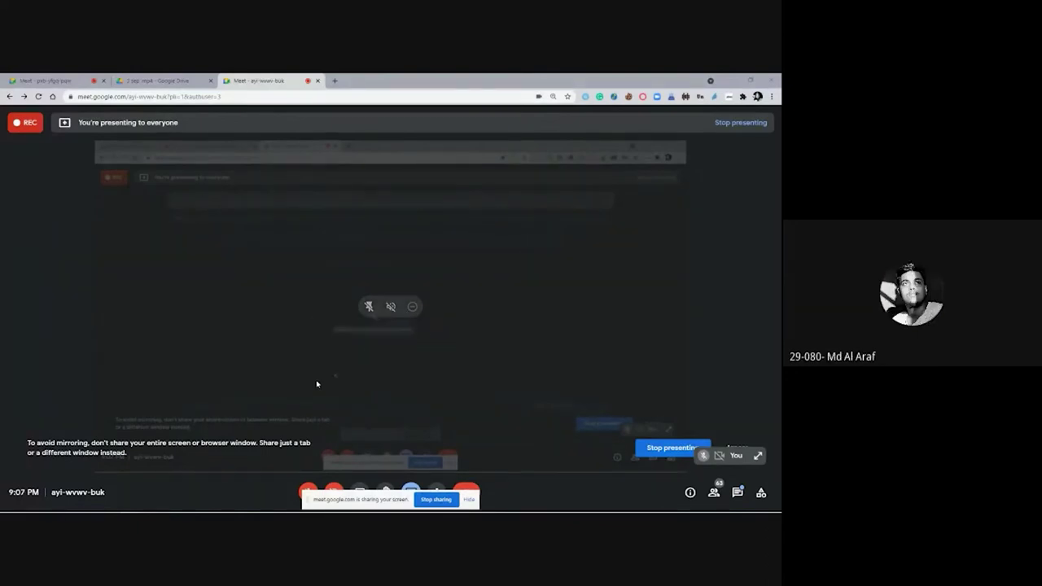
Step: Move the 'You' self-view tile to the top right and hide the screen-sharing notice
{"action": "left_click_drag", "start_coordinate": [757, 454], "coordinate": [768, 201]}
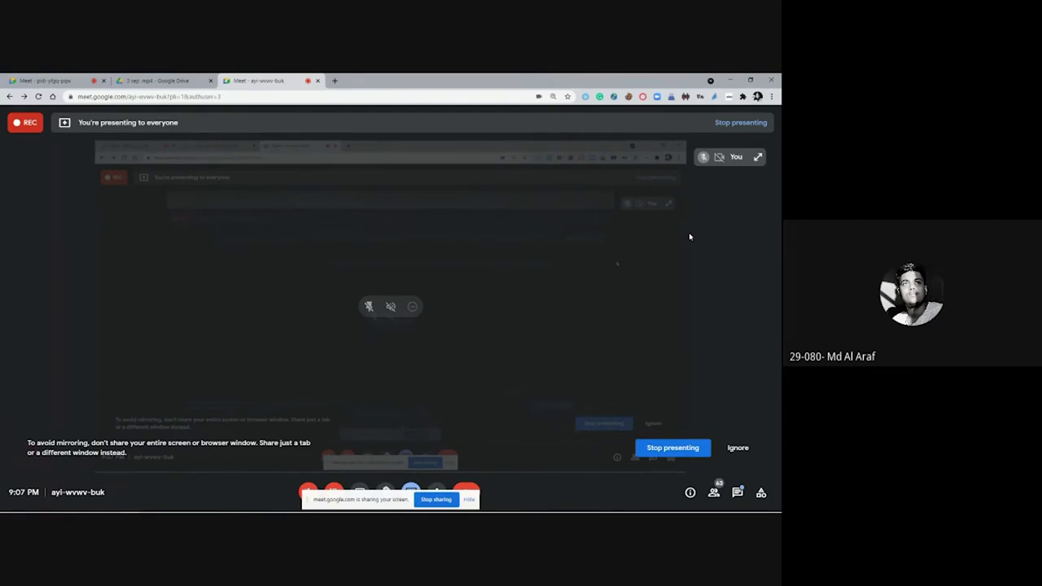
{"action": "left_click", "coordinate": [469, 499]}
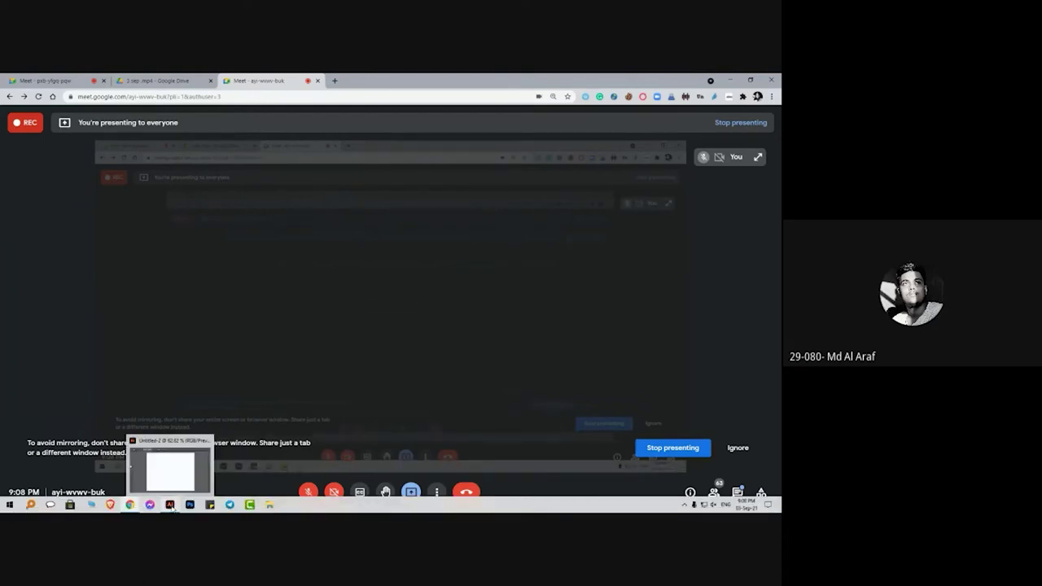
Step: Return to Illustrator, briefly search 'adobe' in the Start menu, then show Illustrator's Home screen
{"action": "left_click", "coordinate": [171, 468]}
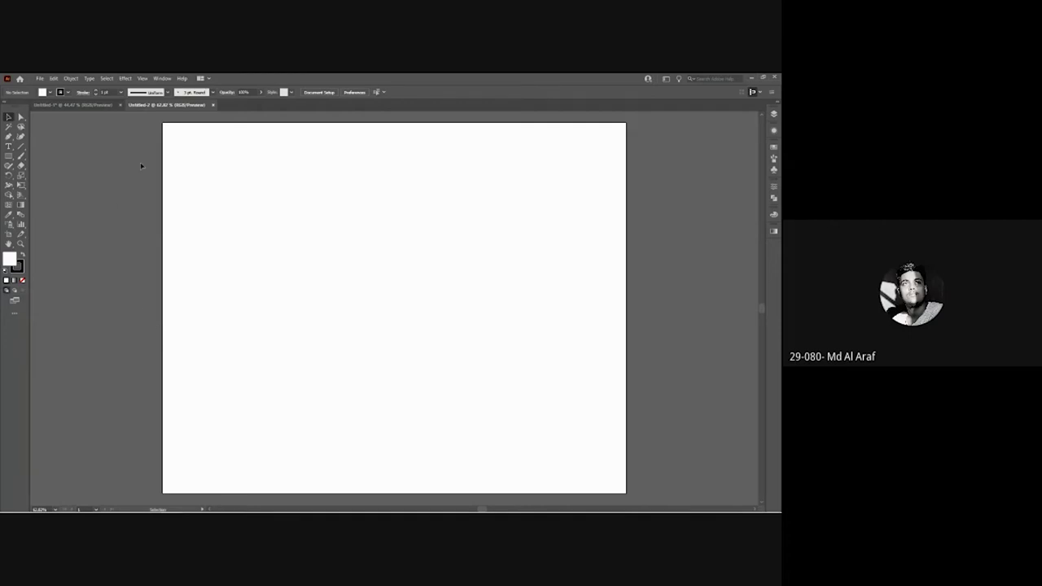
{"action": "left_click", "coordinate": [39, 78]}
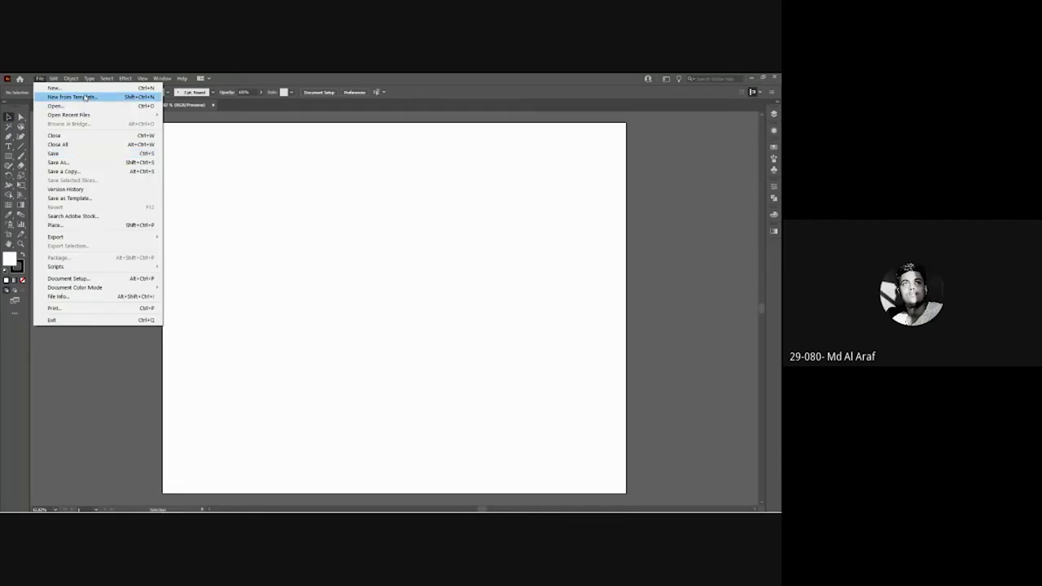
{"action": "mouse_move", "coordinate": [58, 508]}
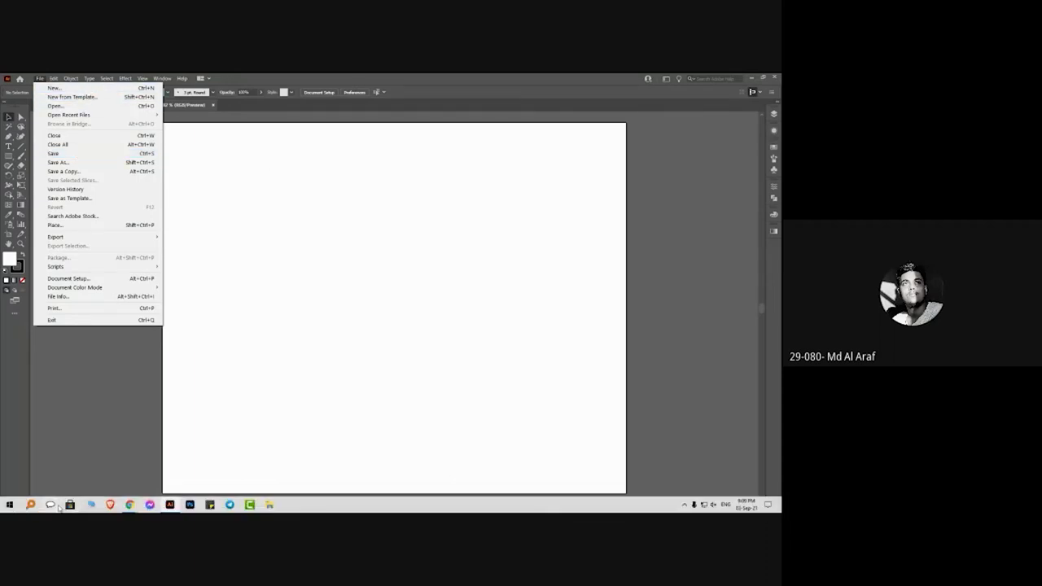
{"action": "left_click", "coordinate": [9, 505]}
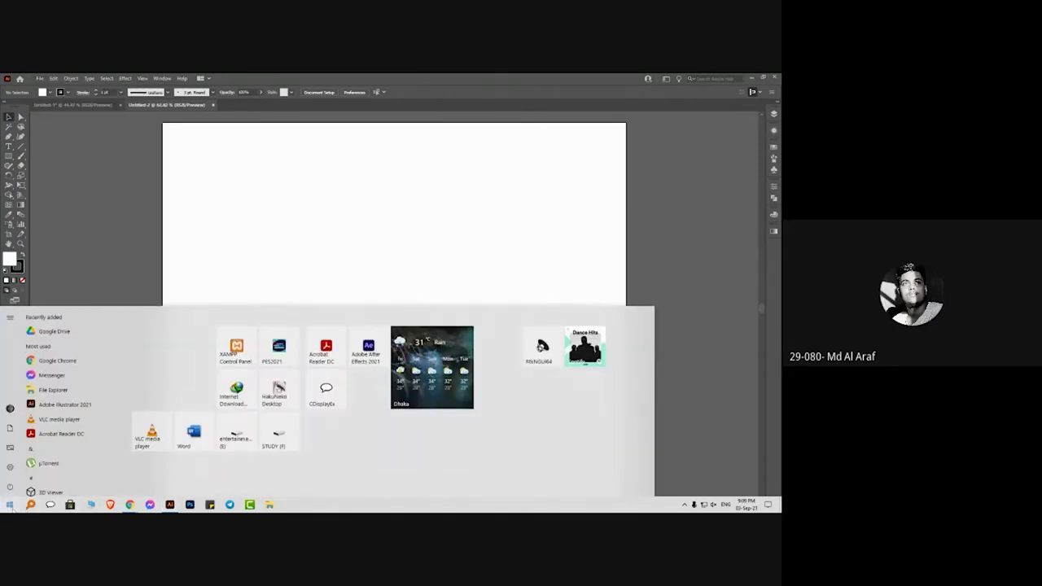
{"action": "type", "text": "adobe"}
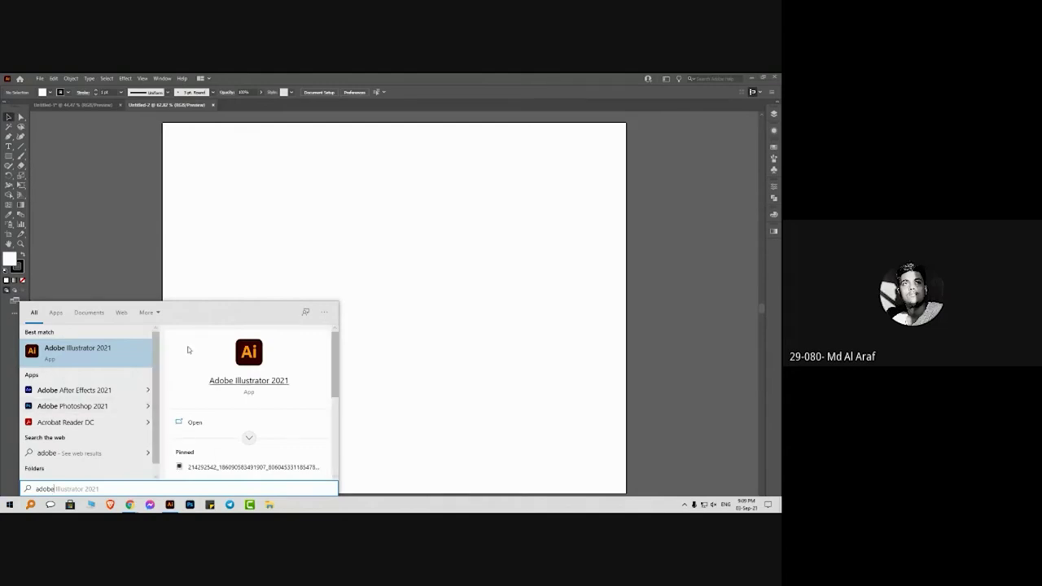
{"action": "left_click", "coordinate": [231, 280]}
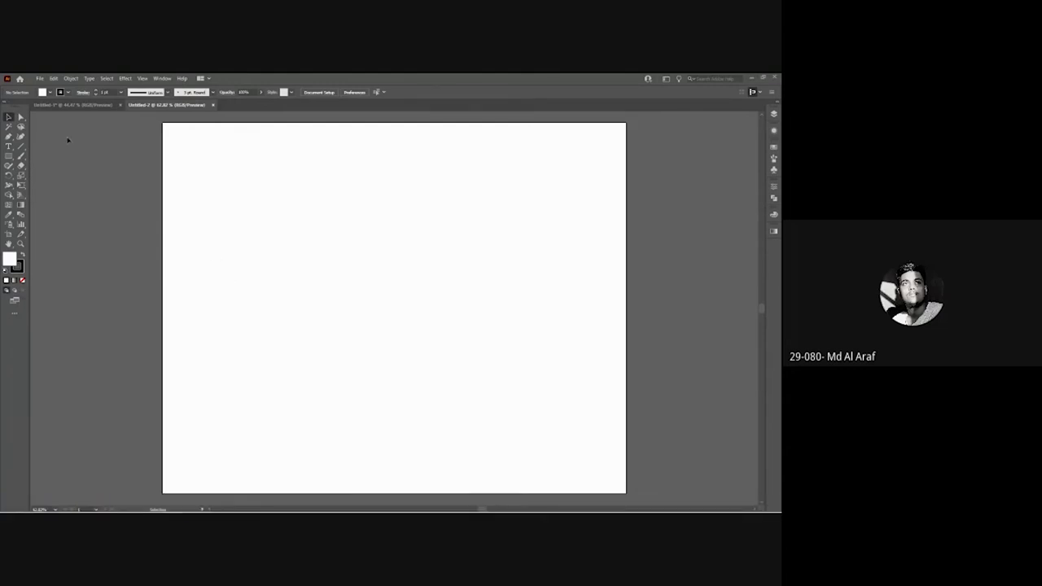
{"action": "left_click", "coordinate": [21, 80]}
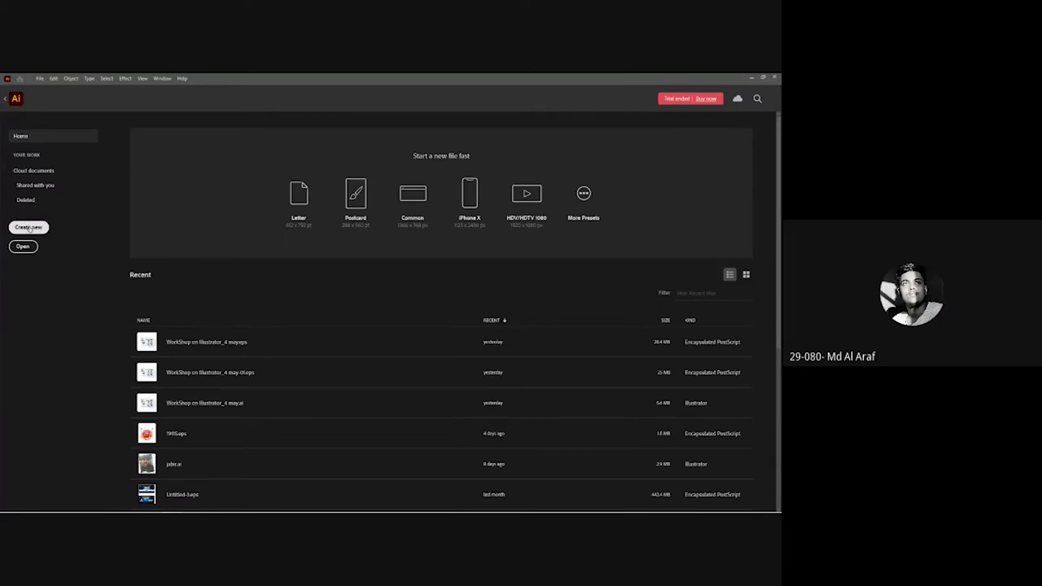
Step: Create a new 1280 × 1024 document from the Art & Illustration presets with units in Pixels
{"action": "left_click", "coordinate": [29, 228]}
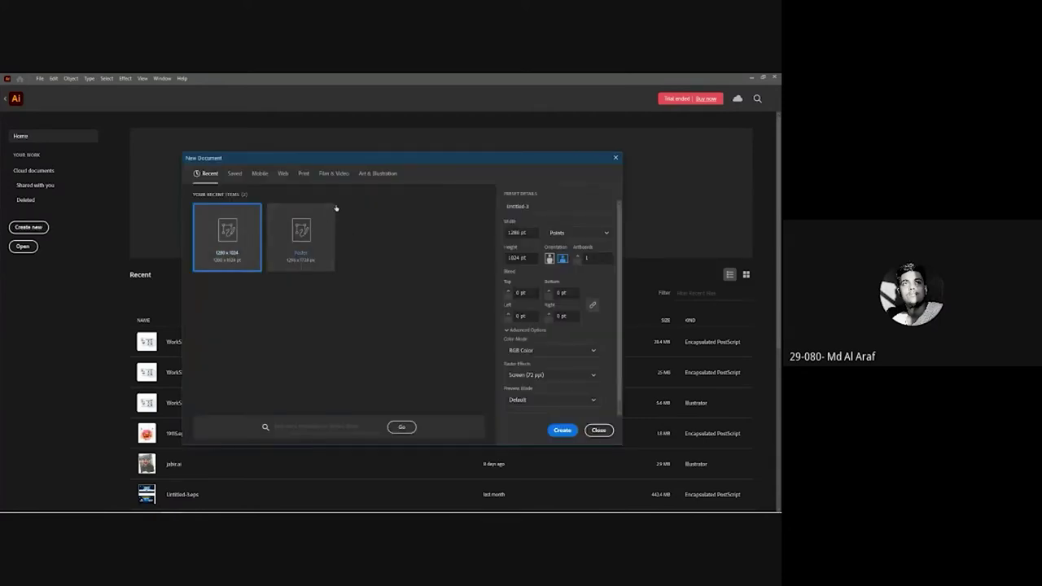
{"action": "left_click", "coordinate": [369, 175]}
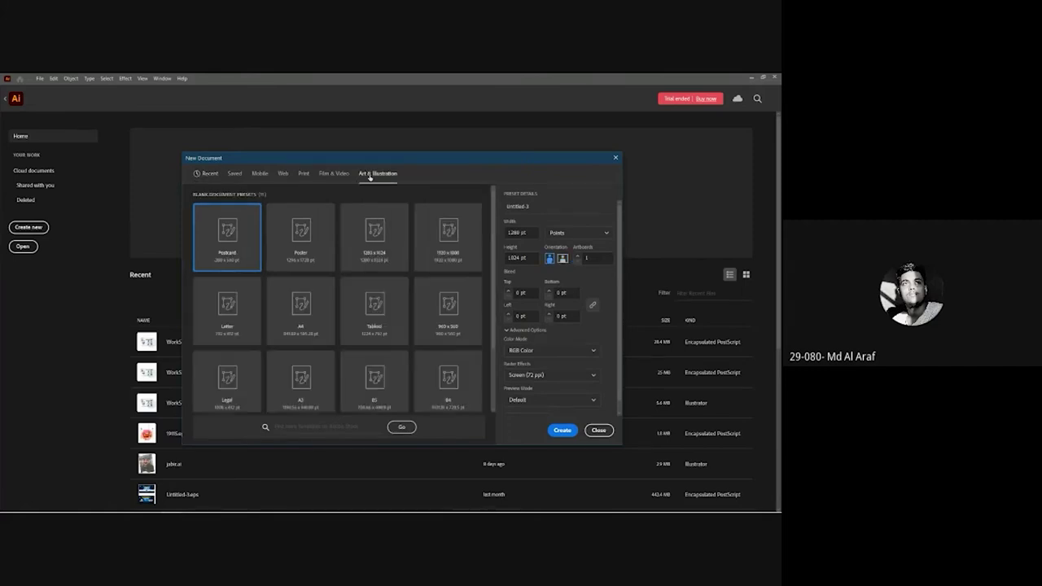
{"action": "left_click", "coordinate": [378, 252]}
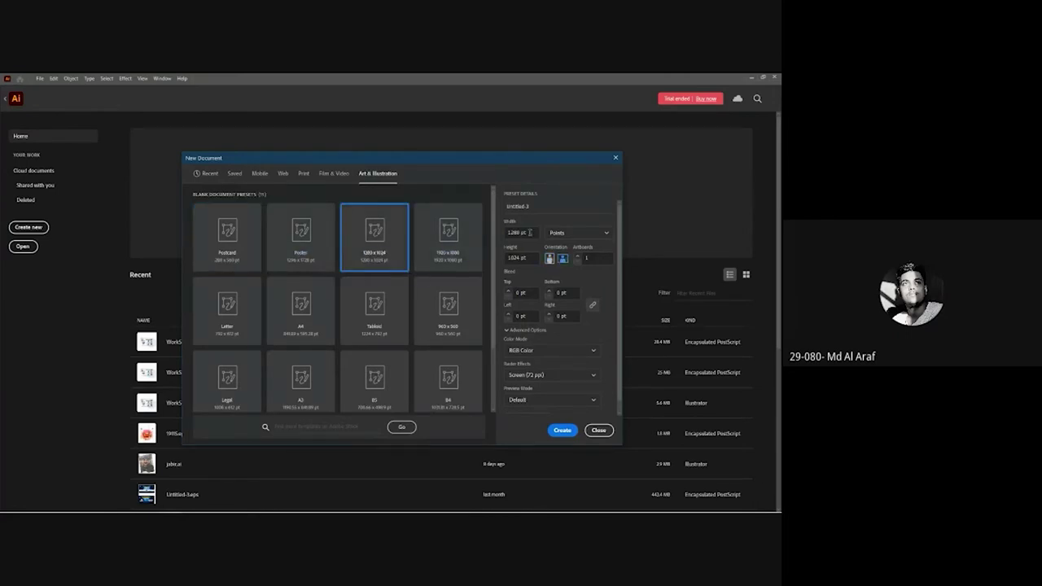
{"action": "left_click", "coordinate": [565, 233]}
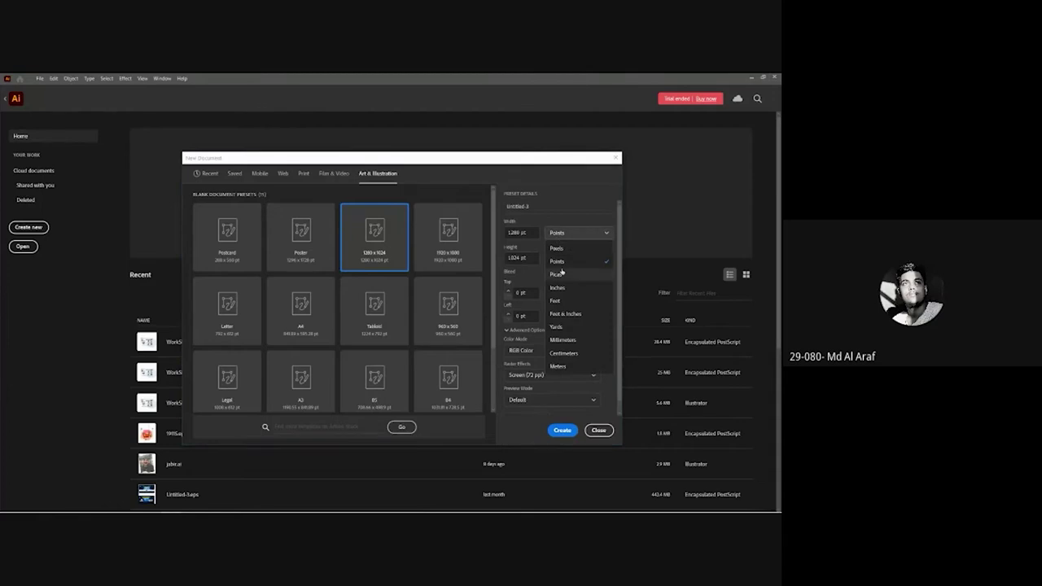
{"action": "left_click", "coordinate": [556, 248]}
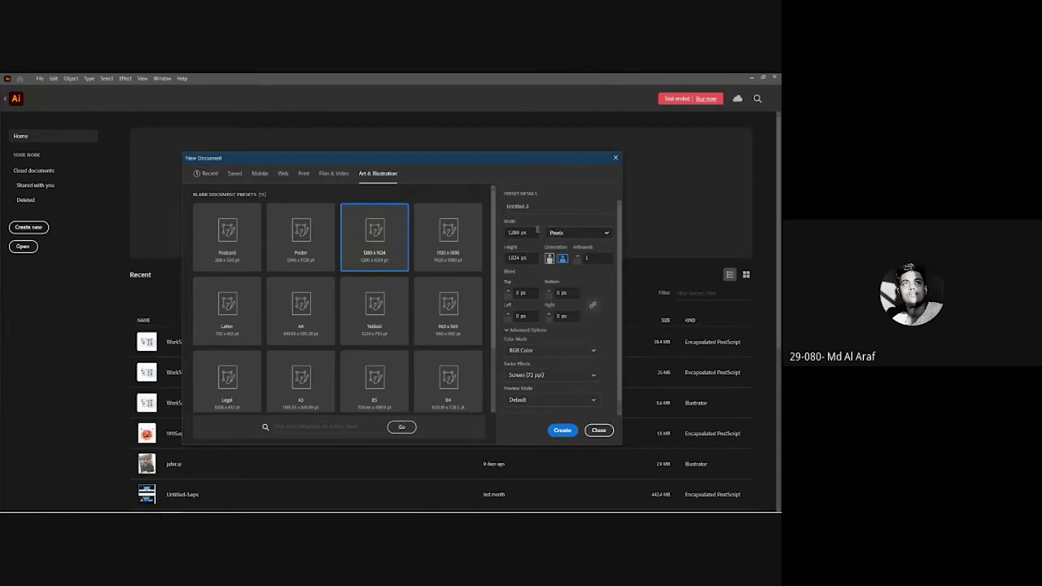
{"action": "left_click", "coordinate": [526, 233]}
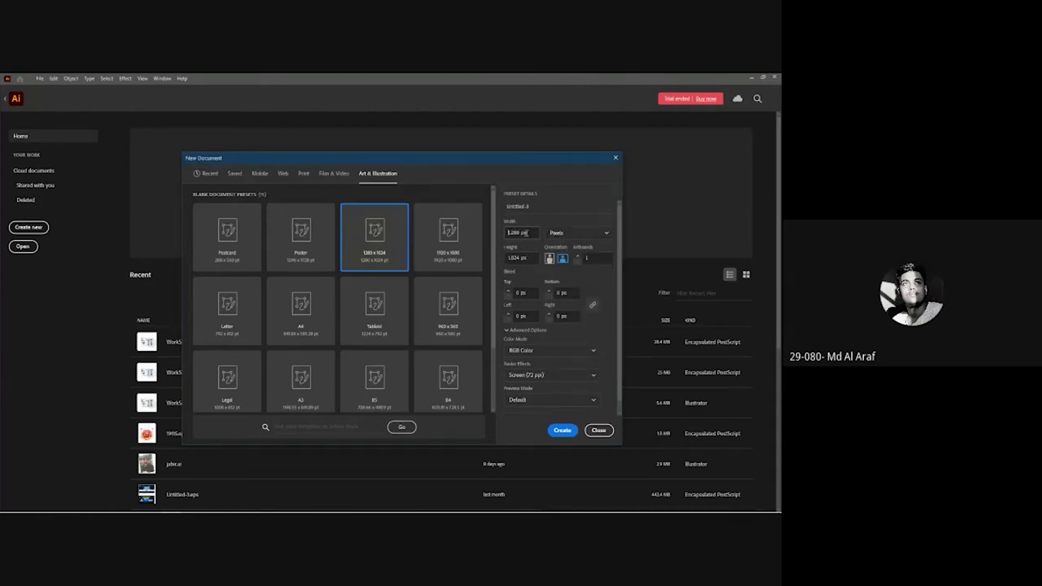
{"action": "double_click", "coordinate": [517, 233]}
{"action": "left_click", "coordinate": [511, 257]}
{"action": "left_click", "coordinate": [557, 431]}
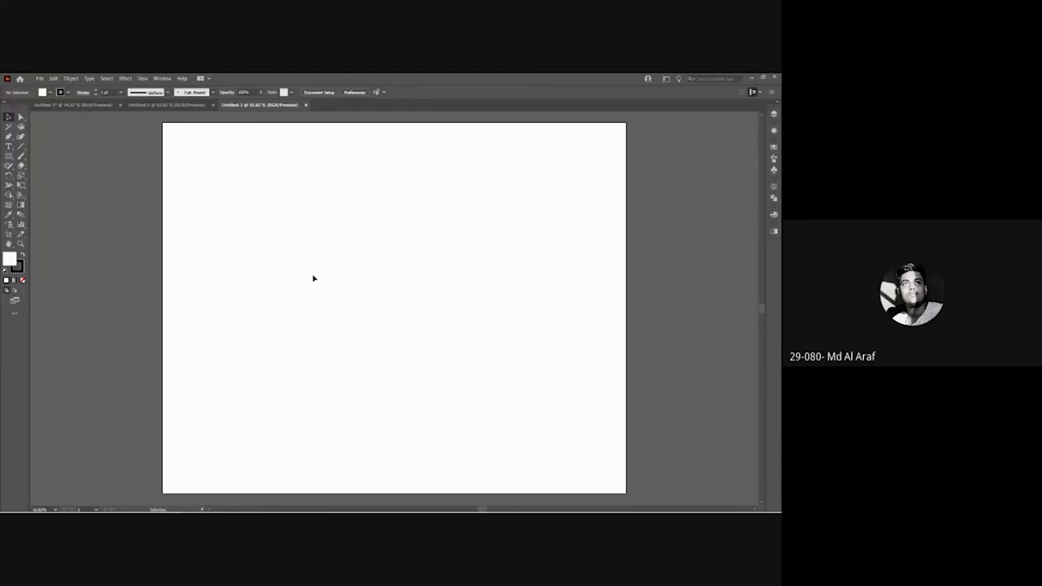
{"action": "scroll", "coordinate": [315, 277], "scroll_direction": "up", "scroll_amount": 3}
{"action": "scroll", "coordinate": [321, 340], "scroll_direction": "down", "scroll_amount": 4}
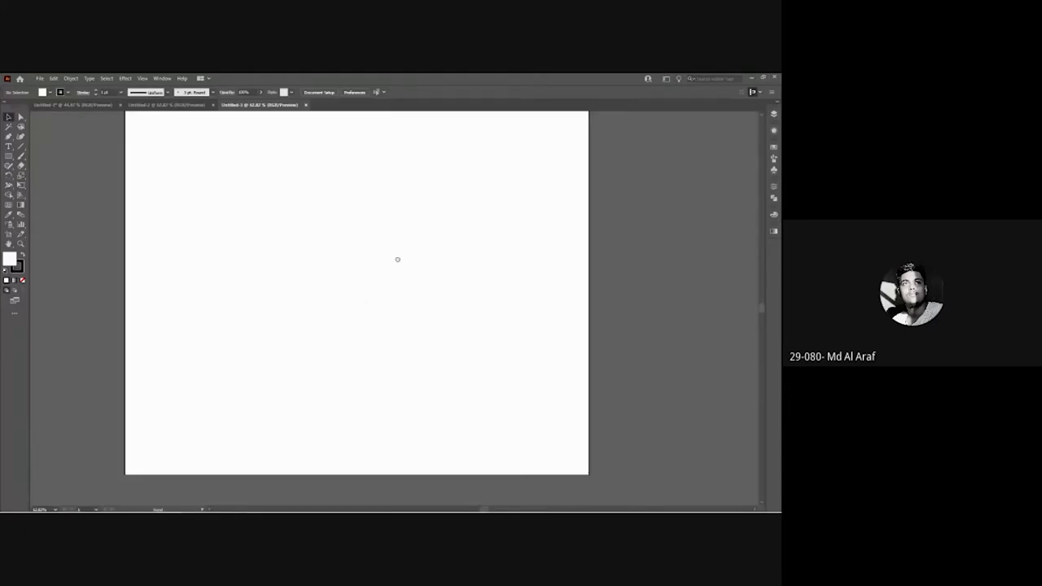
{"action": "scroll", "coordinate": [397, 259], "scroll_direction": "up", "scroll_amount": 2}
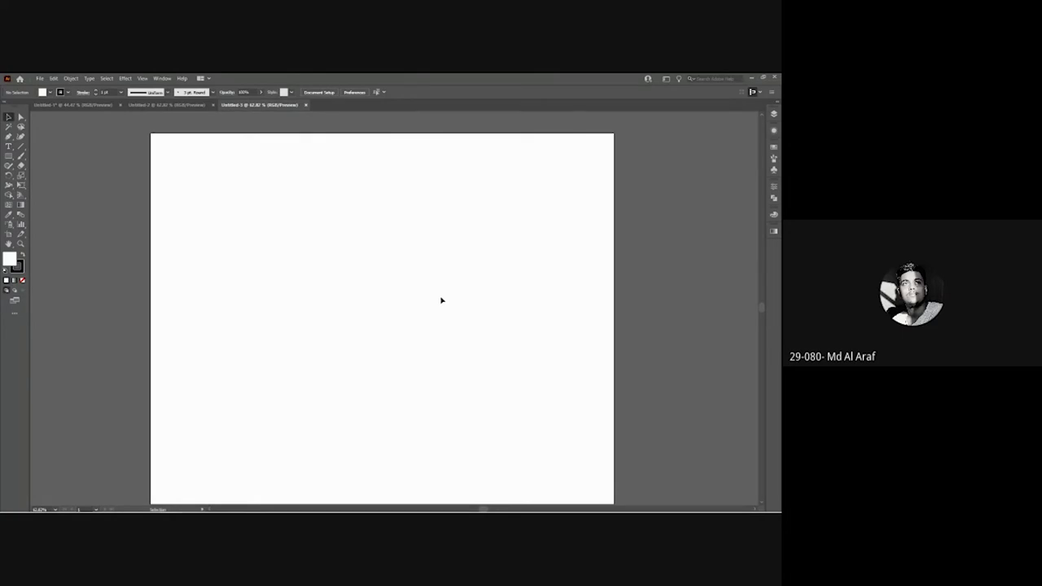
{"action": "scroll", "coordinate": [391, 283], "scroll_direction": "down", "scroll_amount": 1}
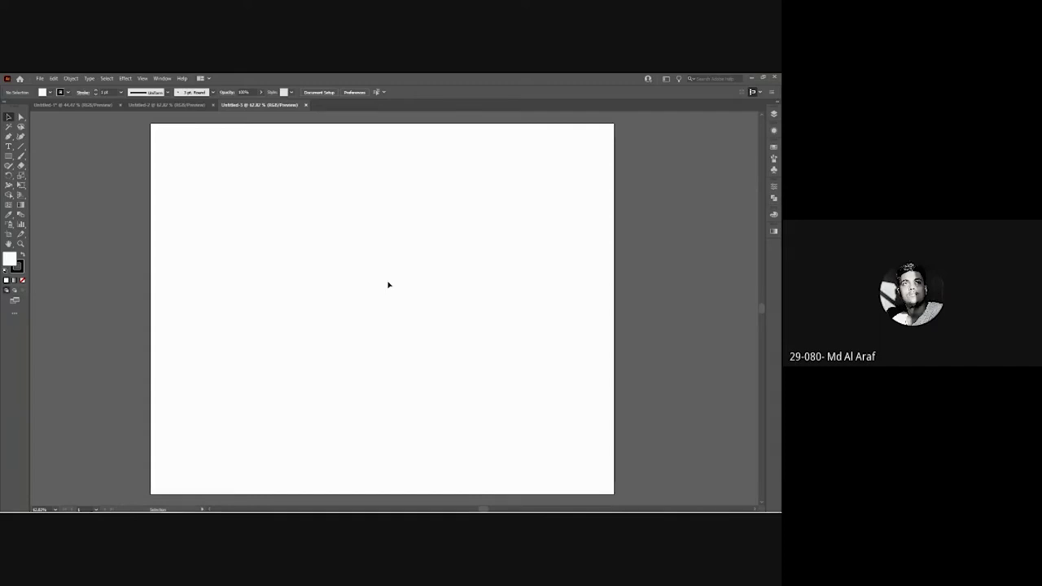
{"action": "mouse_move", "coordinate": [130, 504]}
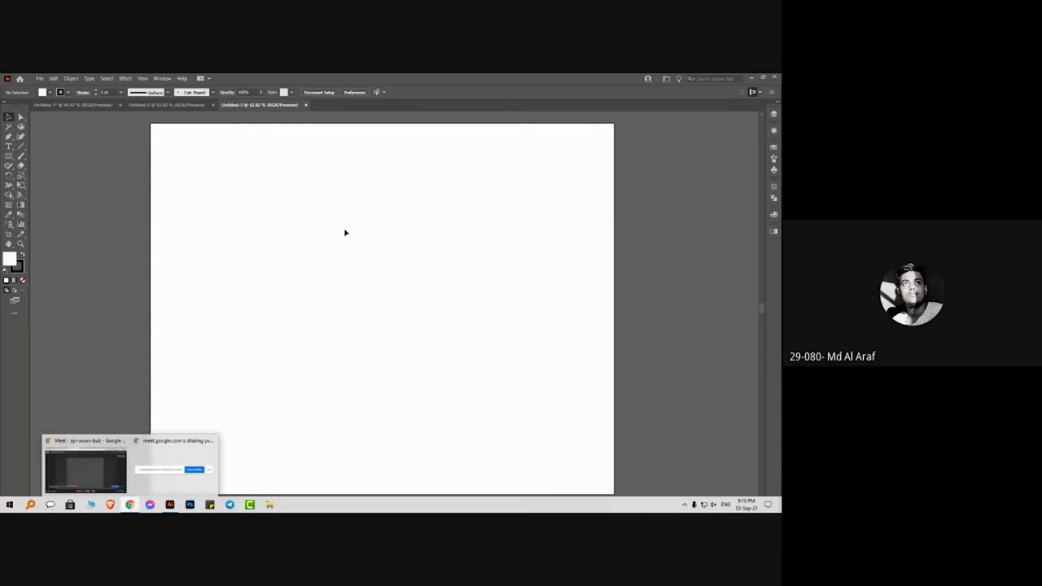
{"action": "left_click", "coordinate": [85, 468]}
Step: In a new Chrome tab, search 'event banner size for facebook' and highlight the 1200 x 628 pixels answer
{"action": "key", "text": "ctrl+t"}
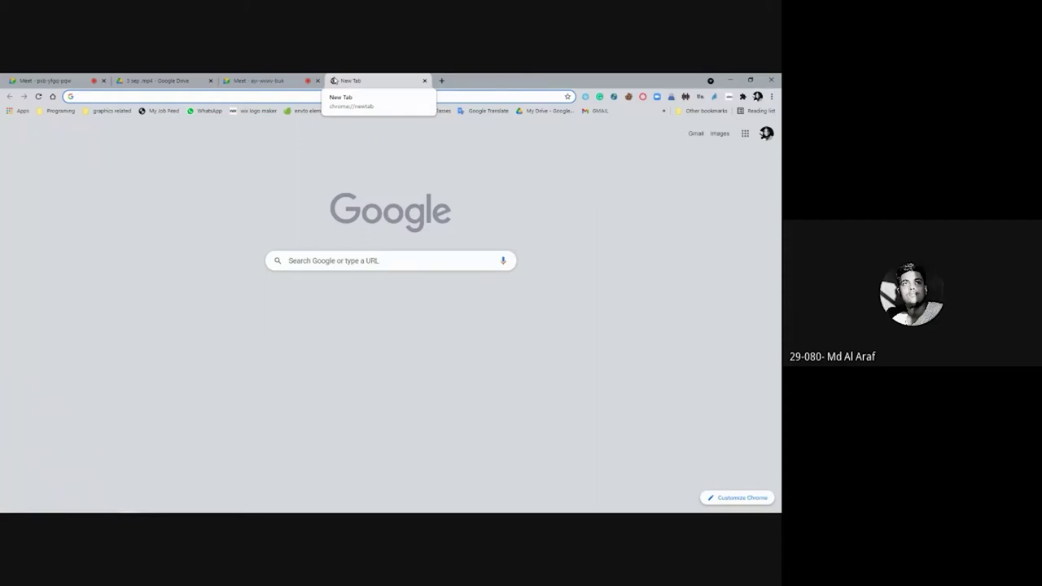
{"action": "left_click", "coordinate": [293, 97]}
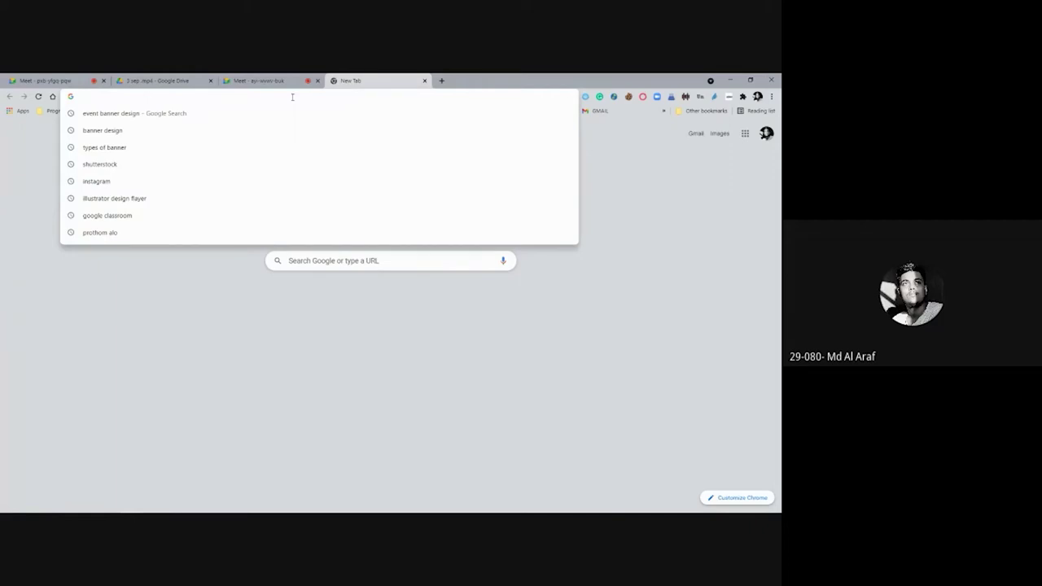
{"action": "type", "text": "event banne"}
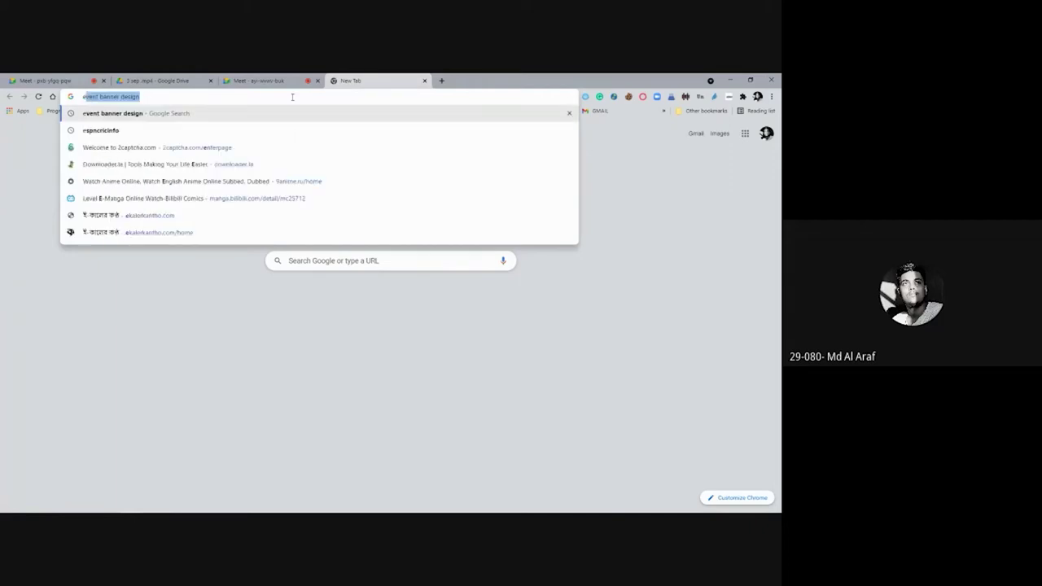
{"action": "type", "text": "r si"}
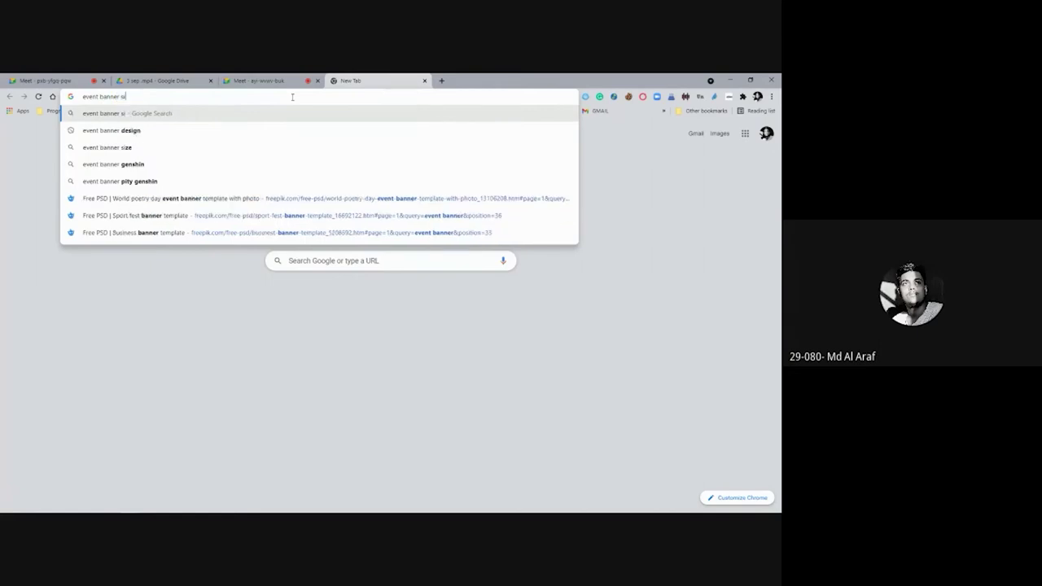
{"action": "type", "text": "ze for facebook"}
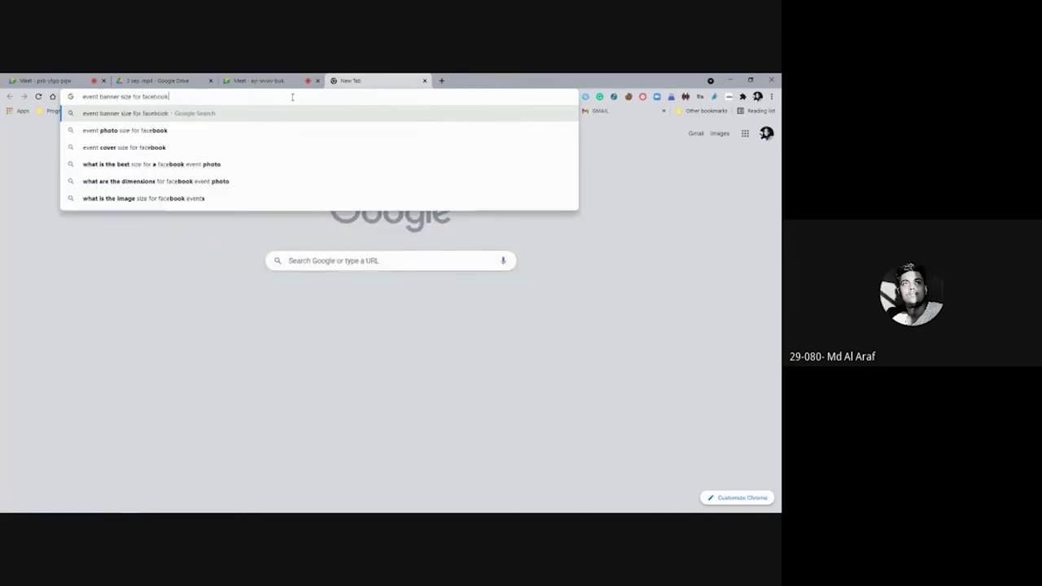
{"action": "key", "text": "Return"}
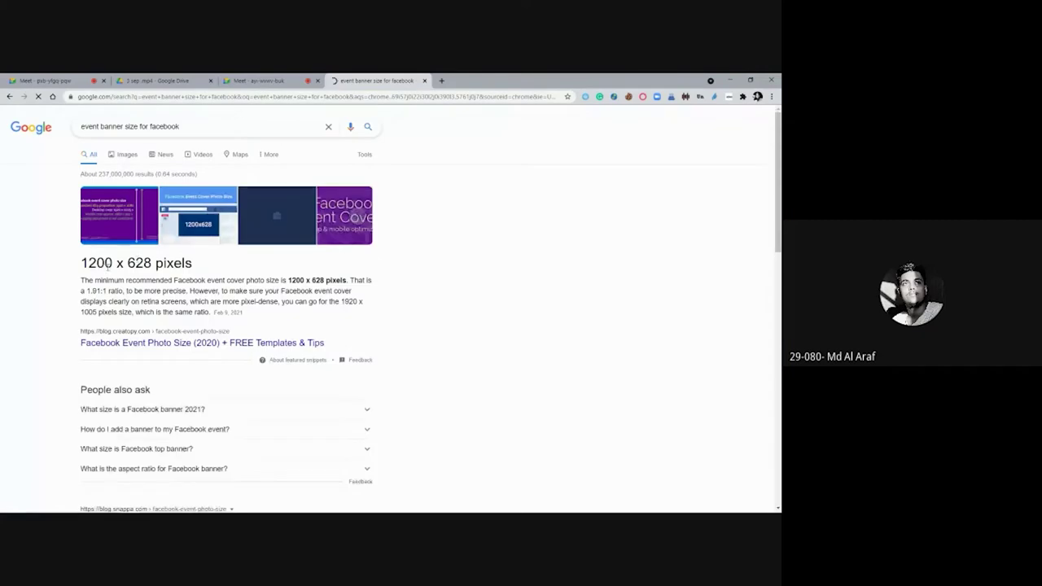
{"action": "left_click_drag", "start_coordinate": [81, 263], "coordinate": [154, 263]}
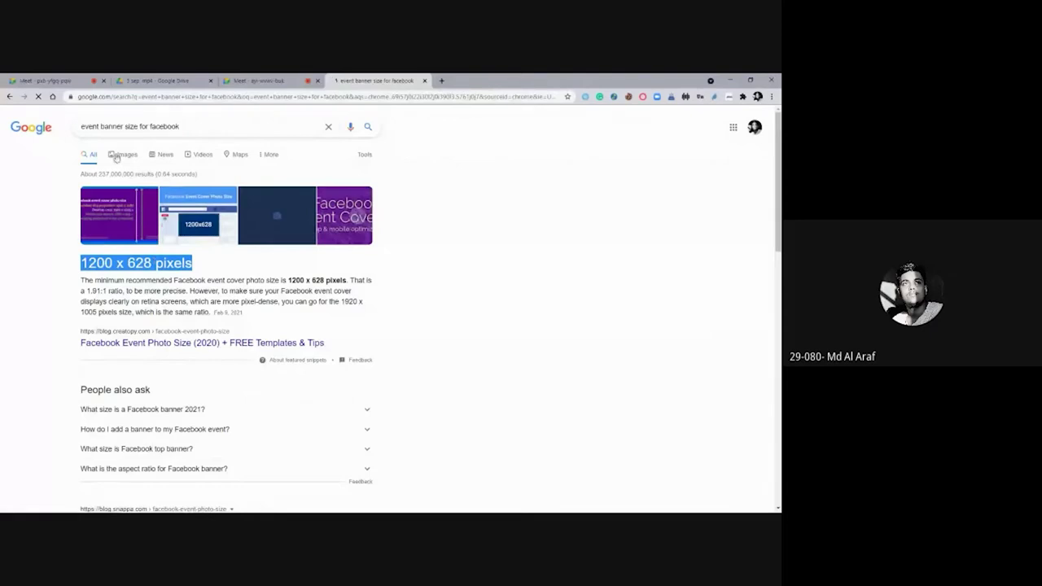
Step: Search the Instagram event banner size instead, note 1080 x 1080, and return to Illustrator
{"action": "double_click", "coordinate": [162, 126]}
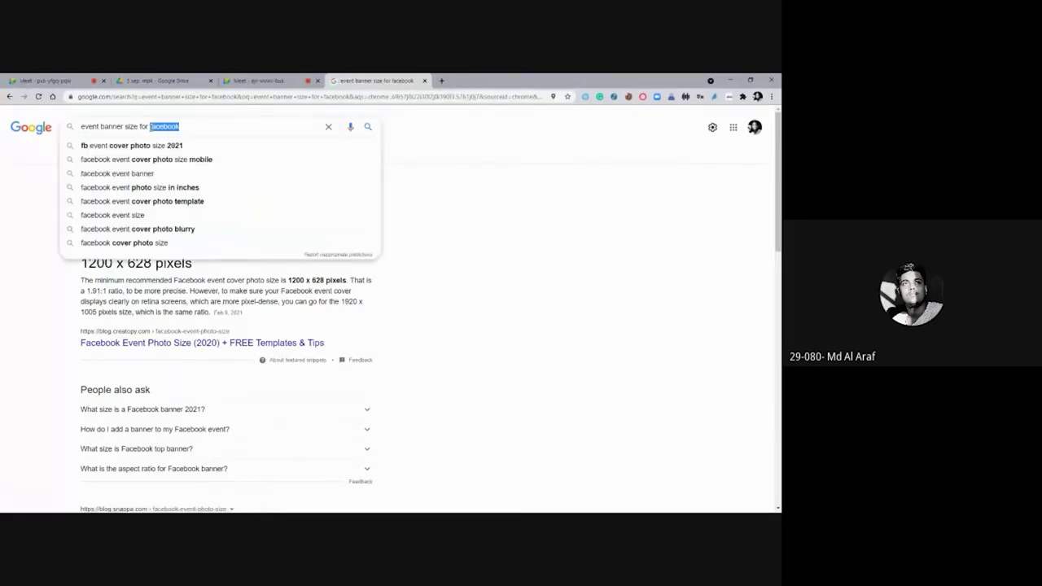
{"action": "key", "text": "BackSpace"}
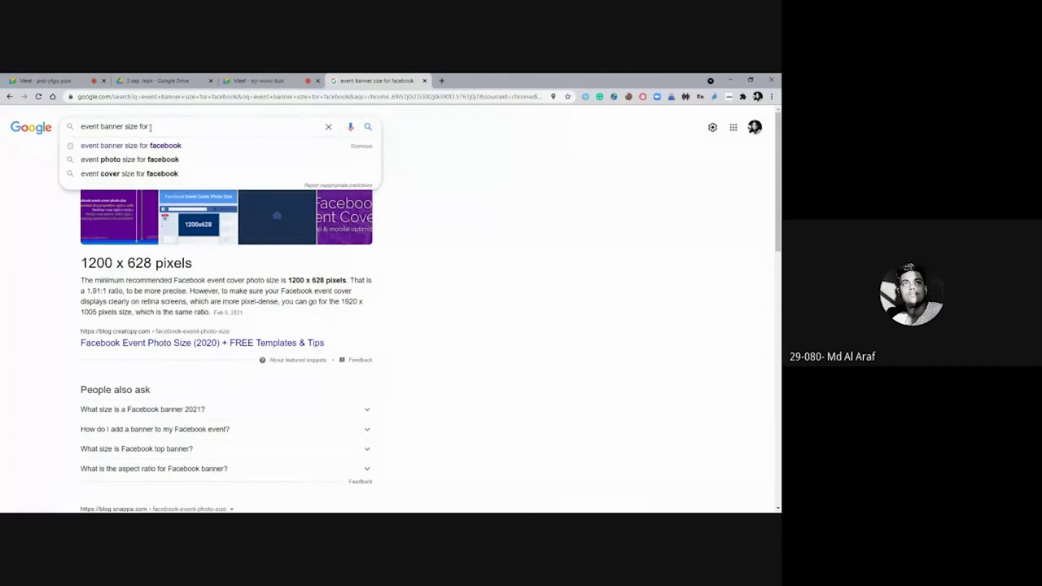
{"action": "type", "text": "instagram"}
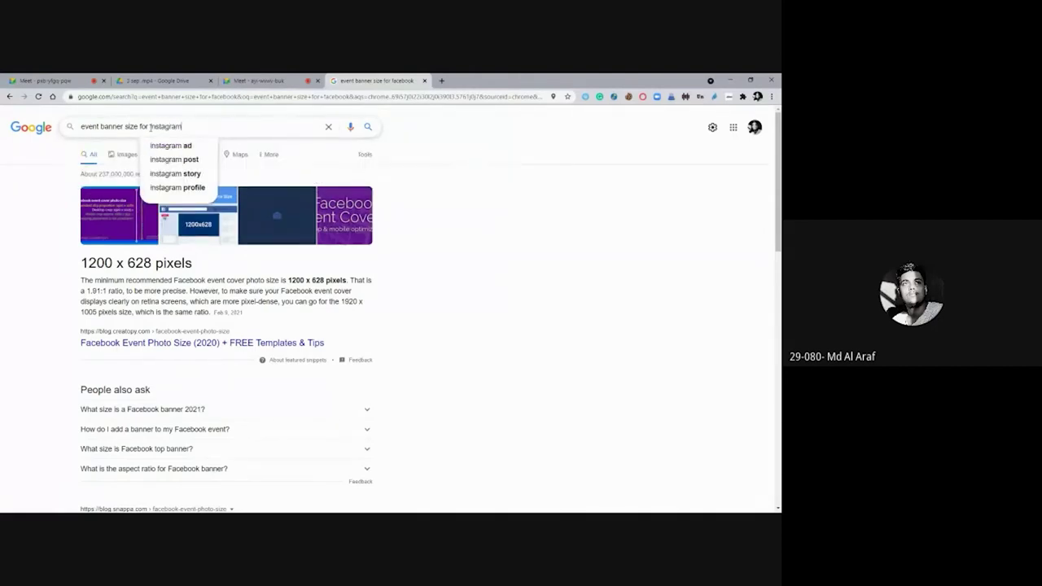
{"action": "key", "text": "Return"}
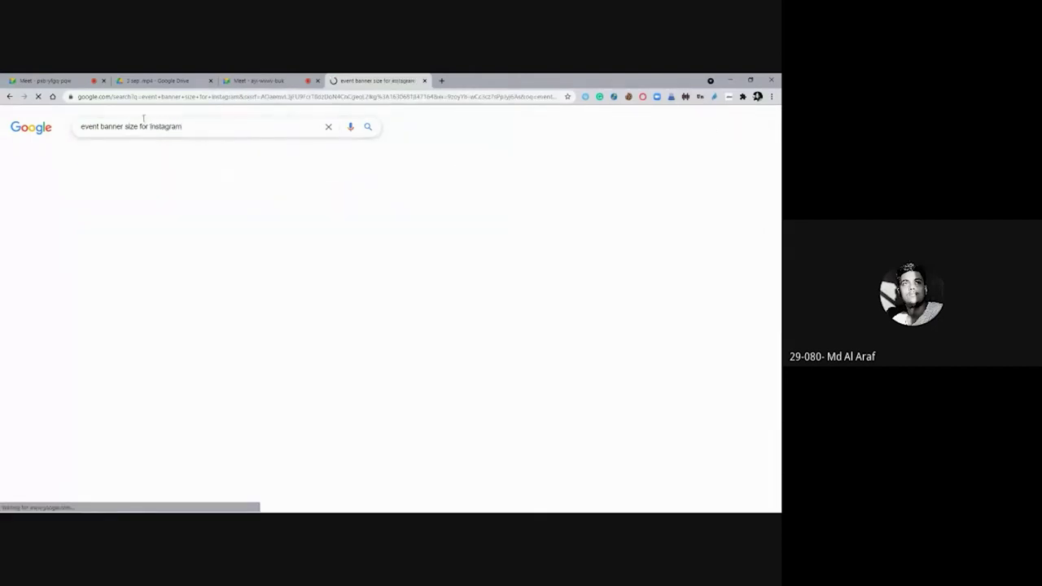
{"action": "left_click_drag", "start_coordinate": [155, 191], "coordinate": [218, 217]}
{"action": "left_click", "coordinate": [218, 216]}
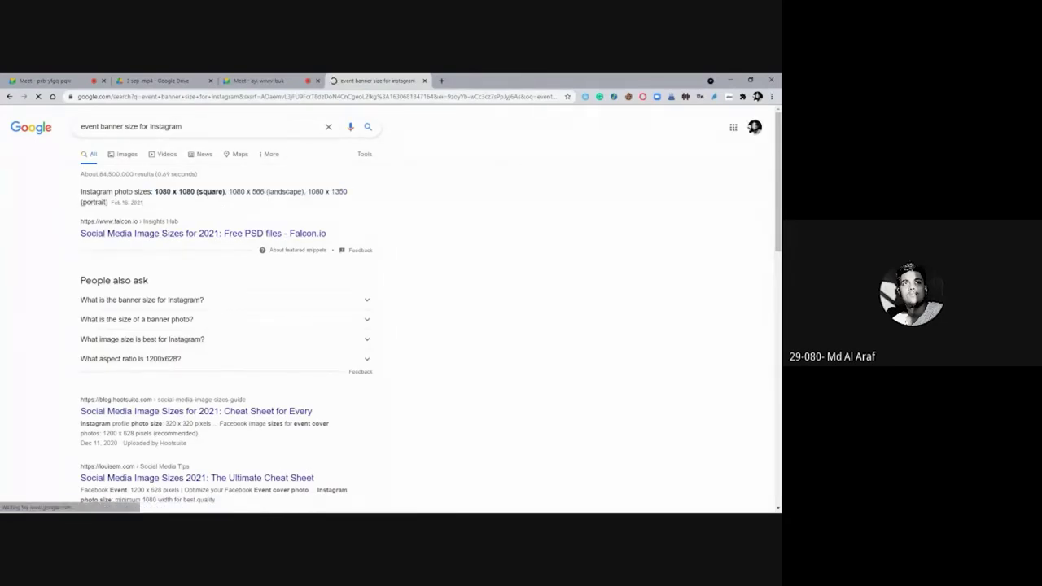
{"action": "mouse_move", "coordinate": [232, 509]}
{"action": "left_click", "coordinate": [170, 505]}
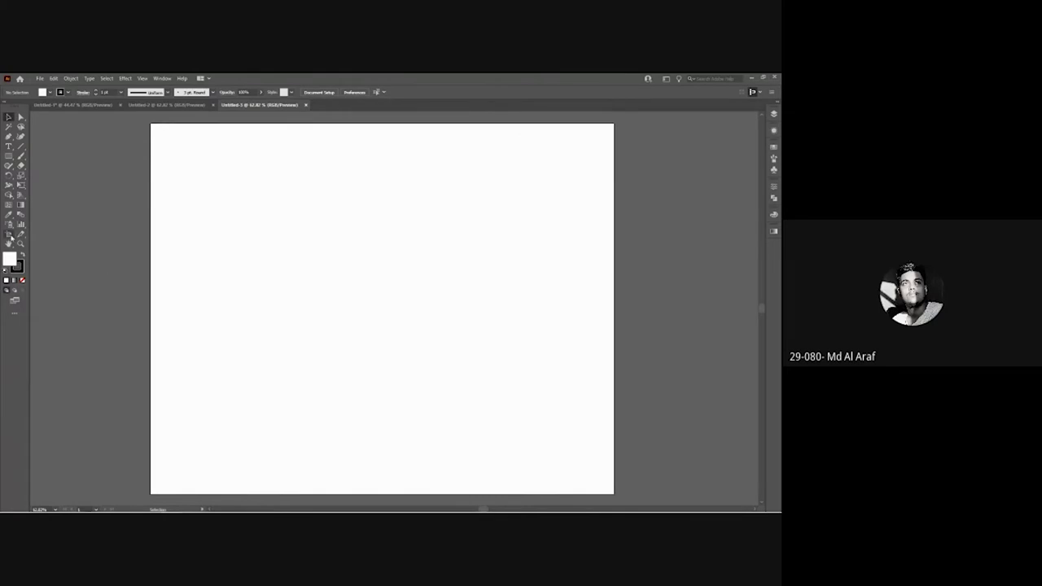
Step: Shorten the artboard from its top edge into a landscape page and fit it in the window
{"action": "left_click", "coordinate": [9, 234]}
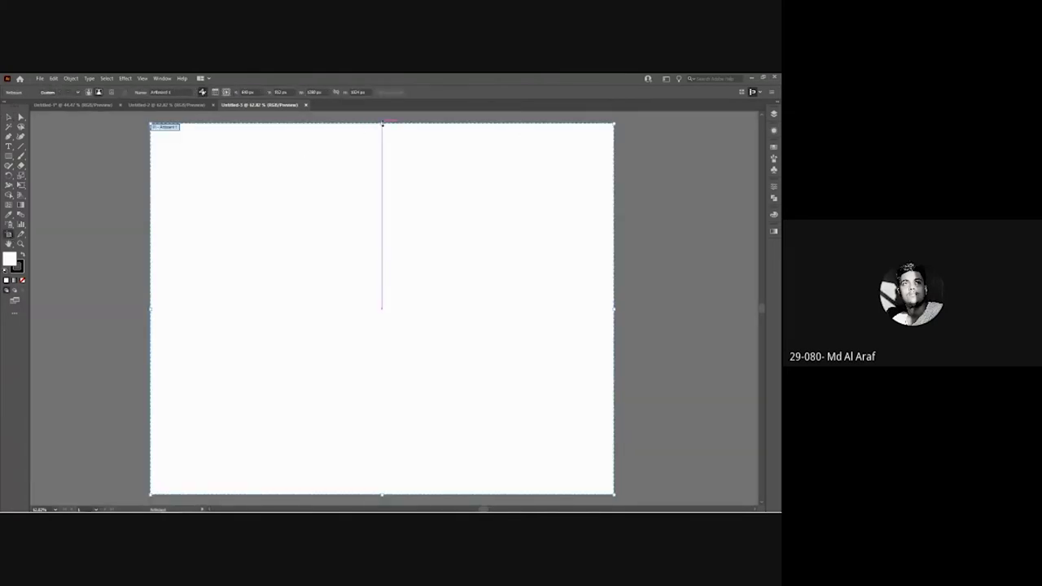
{"action": "left_click_drag", "start_coordinate": [383, 124], "coordinate": [383, 178]}
{"action": "scroll", "coordinate": [347, 242], "scroll_direction": "down", "scroll_amount": 1}
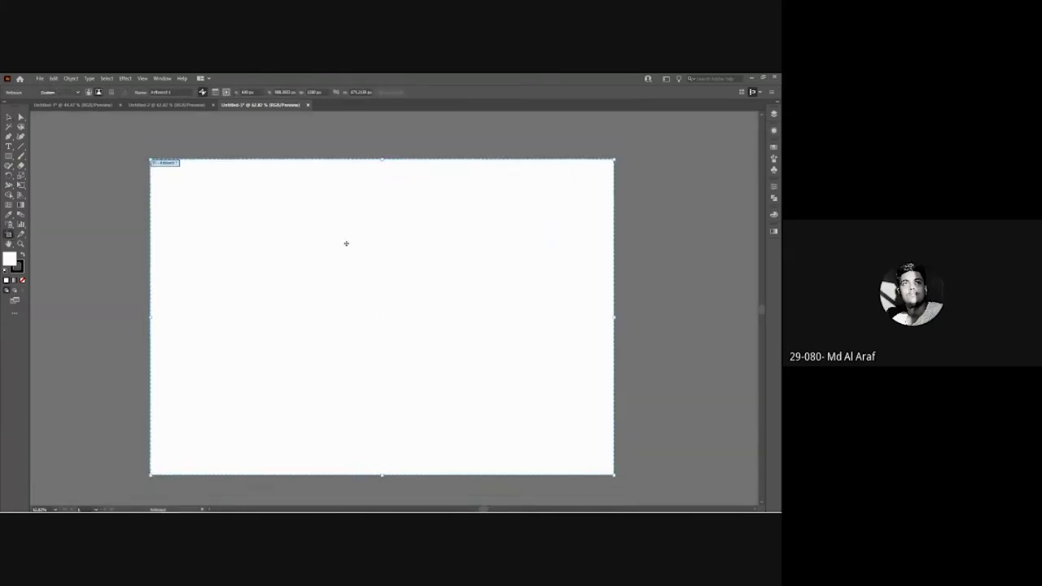
{"action": "key", "text": "ctrl+0"}
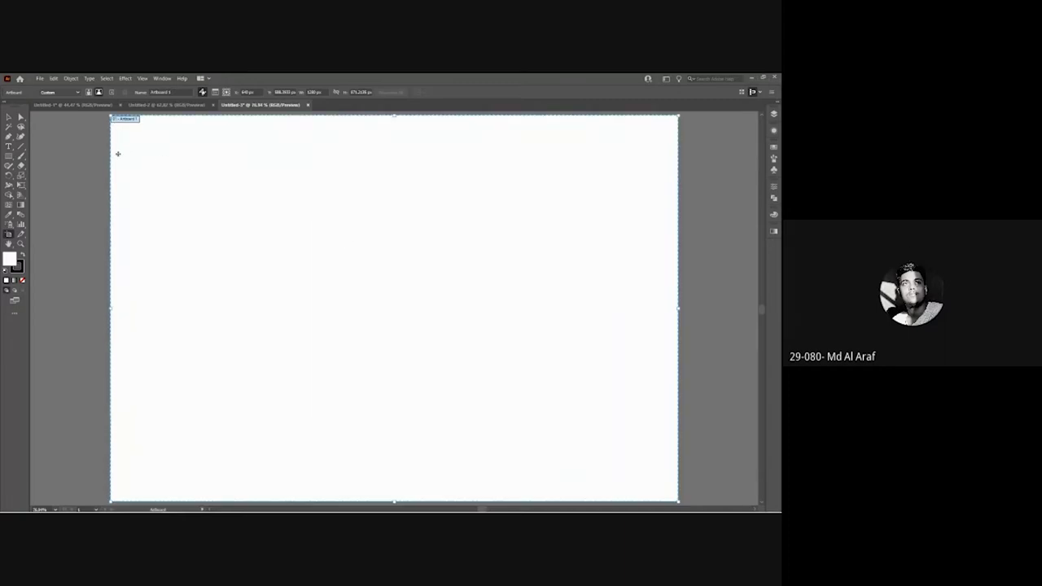
{"action": "left_click", "coordinate": [10, 117]}
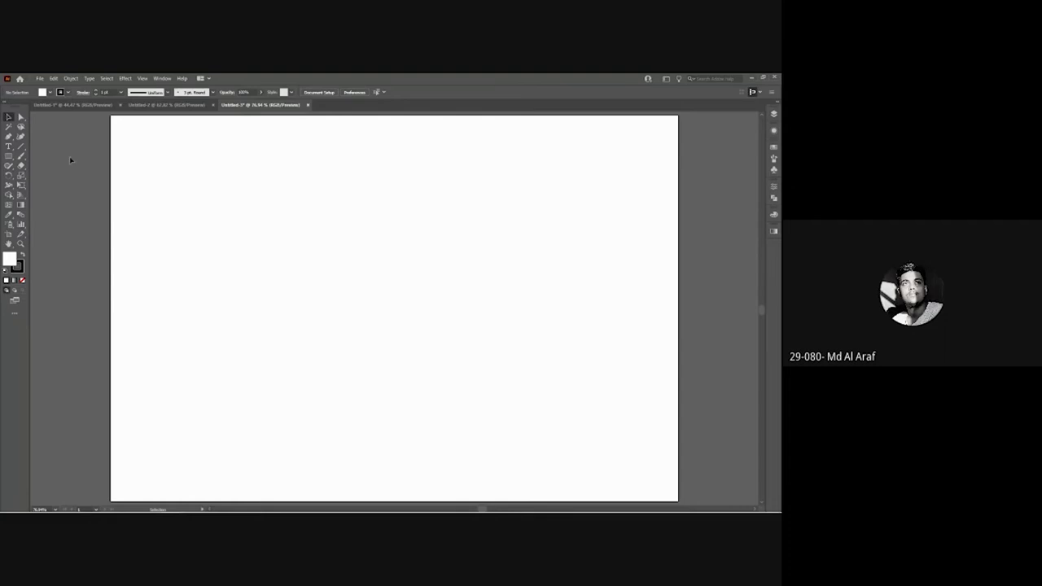
Step: Add a text object reading '1. choose a background according to your event' and begin '2. take titl'
{"action": "left_click", "coordinate": [9, 147]}
{"action": "left_click", "coordinate": [268, 195]}
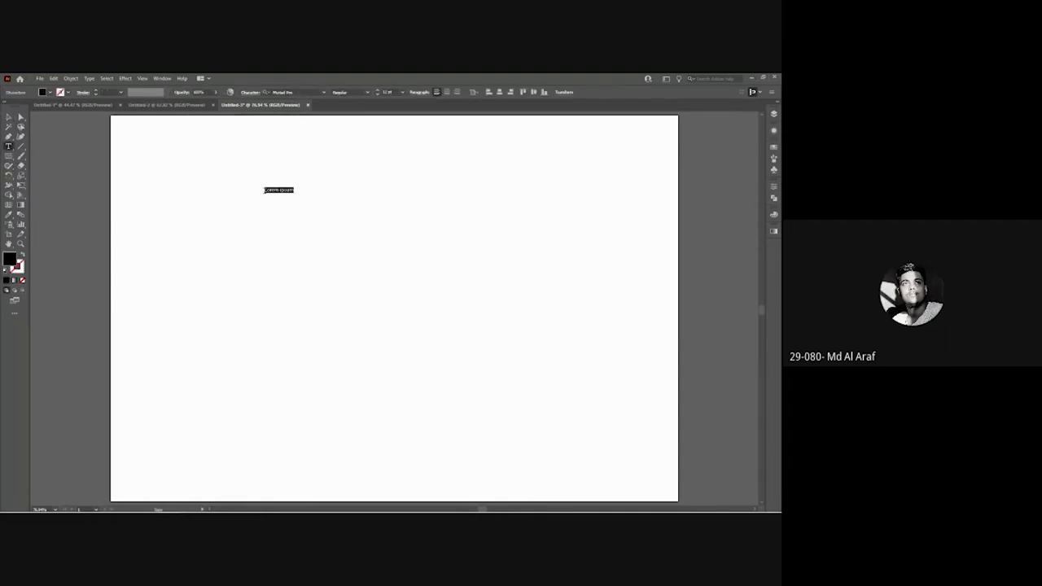
{"action": "key", "text": "BackSpace"}
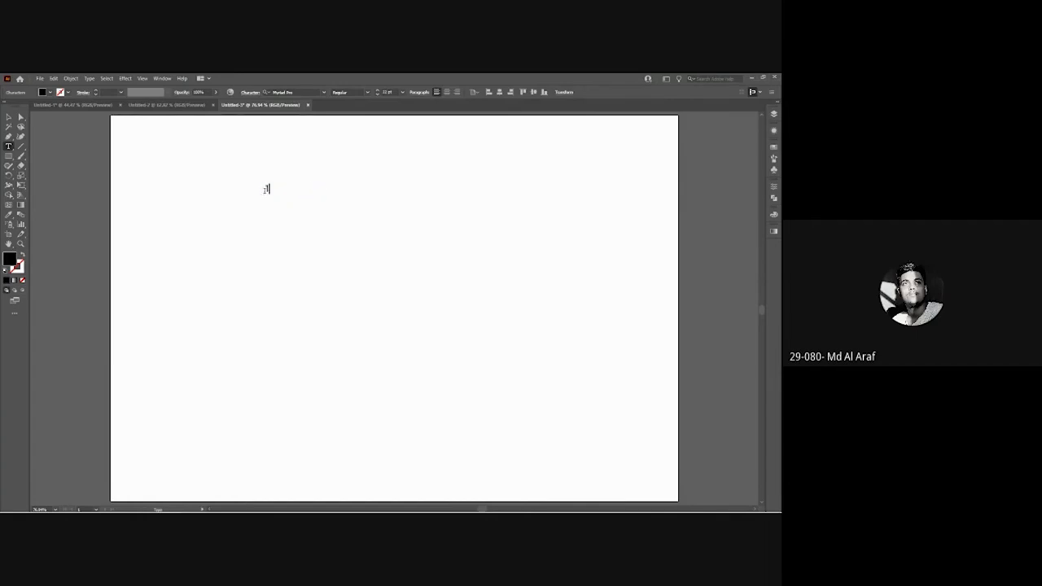
{"action": "type", "text": "1. chose"}
{"action": "key", "text": "BackSpace"}
{"action": "key", "text": "BackSpace"}
{"action": "type", "text": "ose a background"}
{"action": "type", "text": "according"}
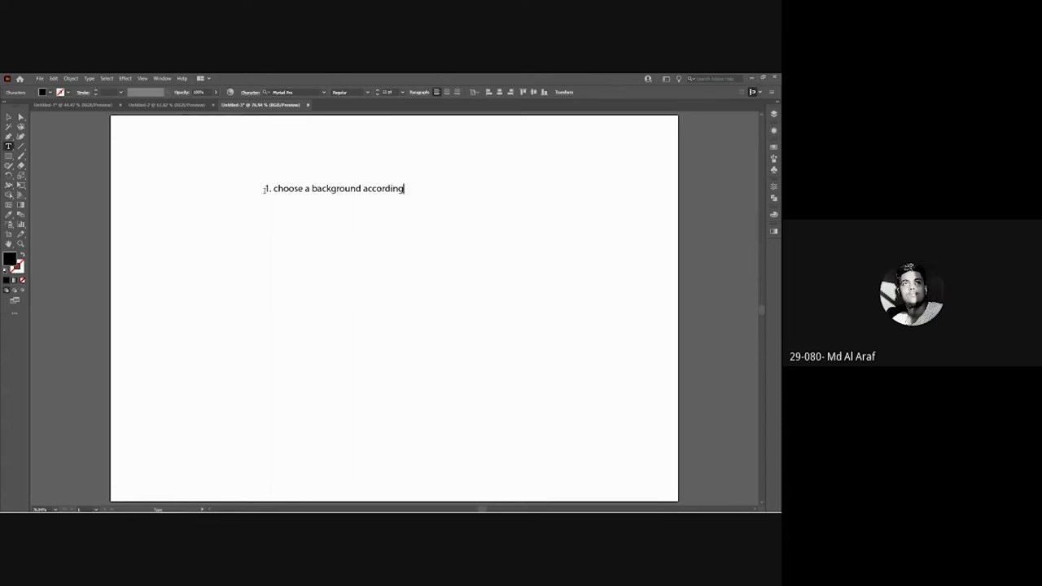
{"action": "type", "text": " to you"}
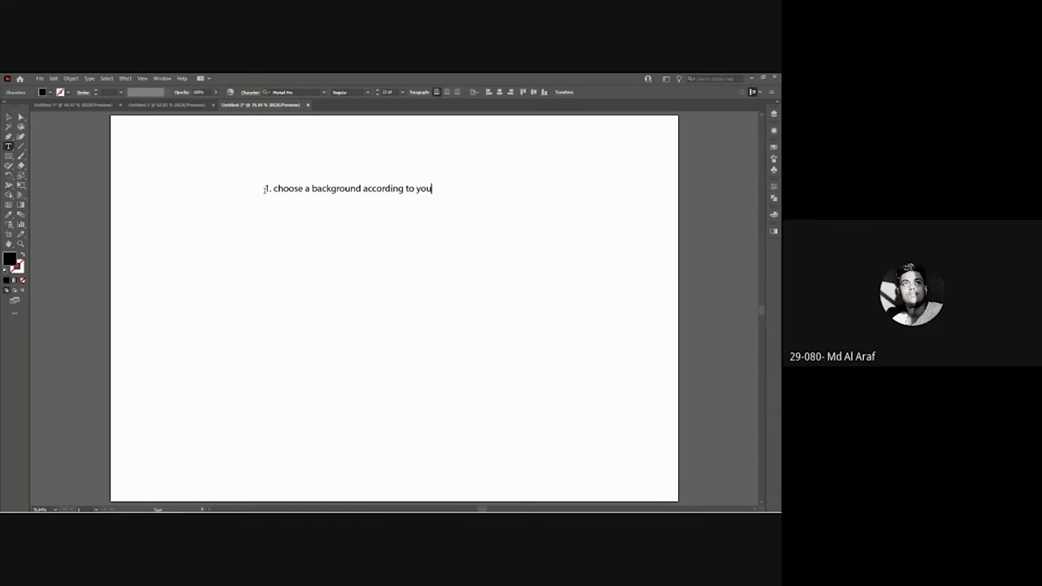
{"action": "type", "text": "r event "}
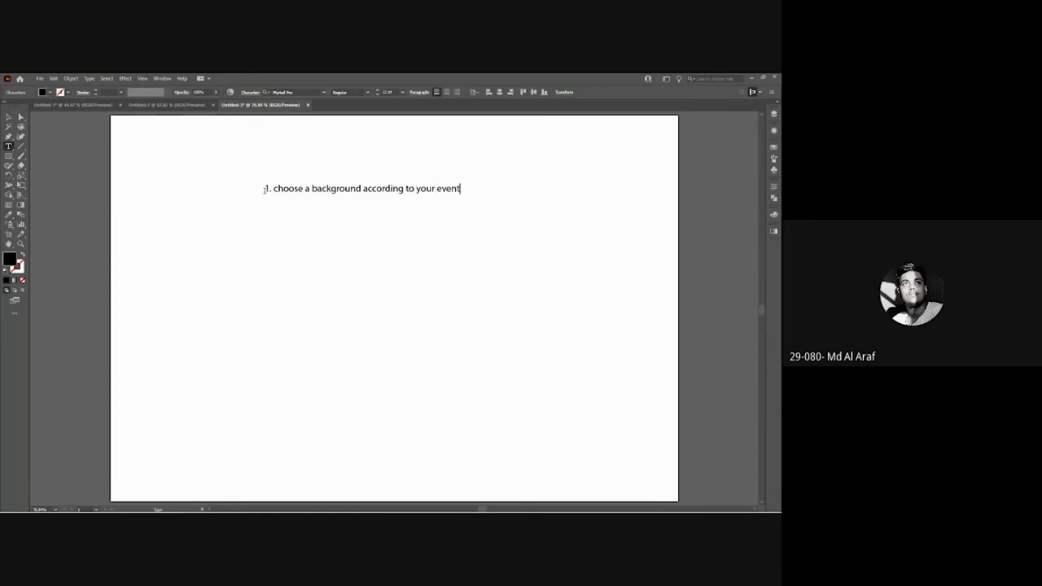
{"action": "type", "text": "2.take titl"}
Step: Complete item 2 as 'take title for your event' and type item 3 'use subtitle if needed'
{"action": "key", "text": "BackSpace"}
{"action": "key", "text": "BackSpace"}
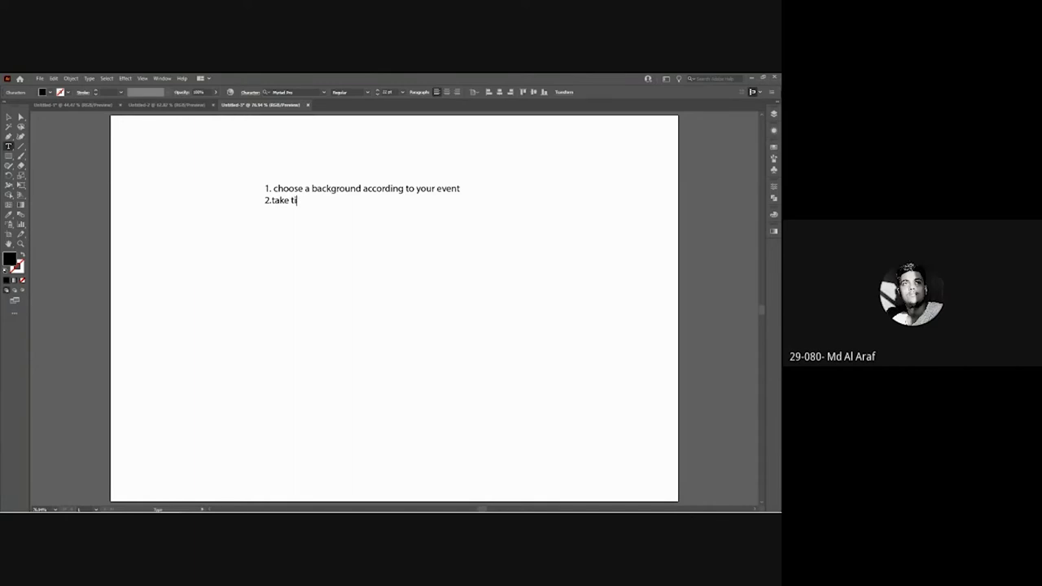
{"action": "type", "text": "tle "}
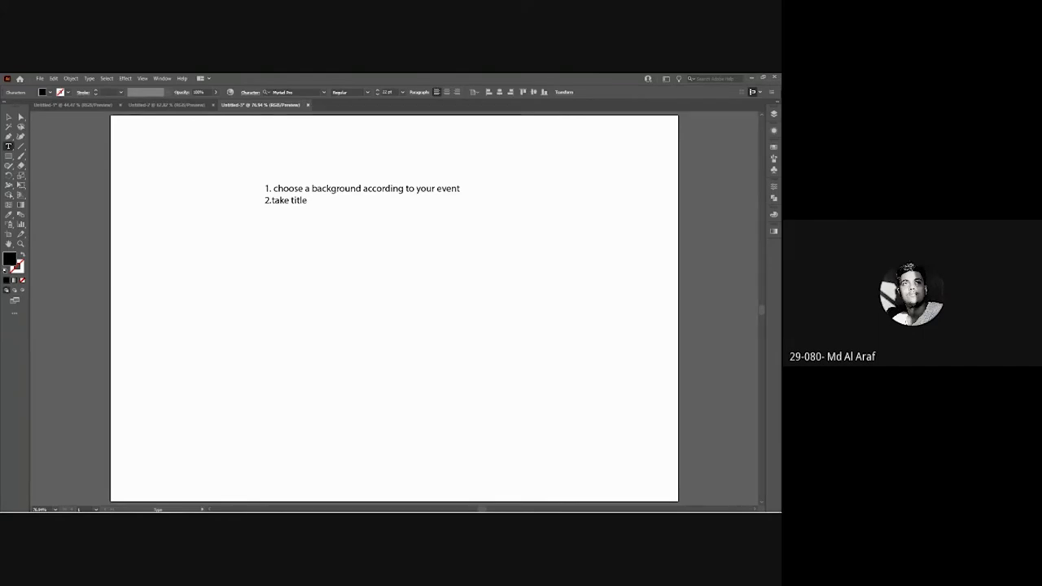
{"action": "type", "text": "for your event"}
{"action": "key", "text": "Return"}
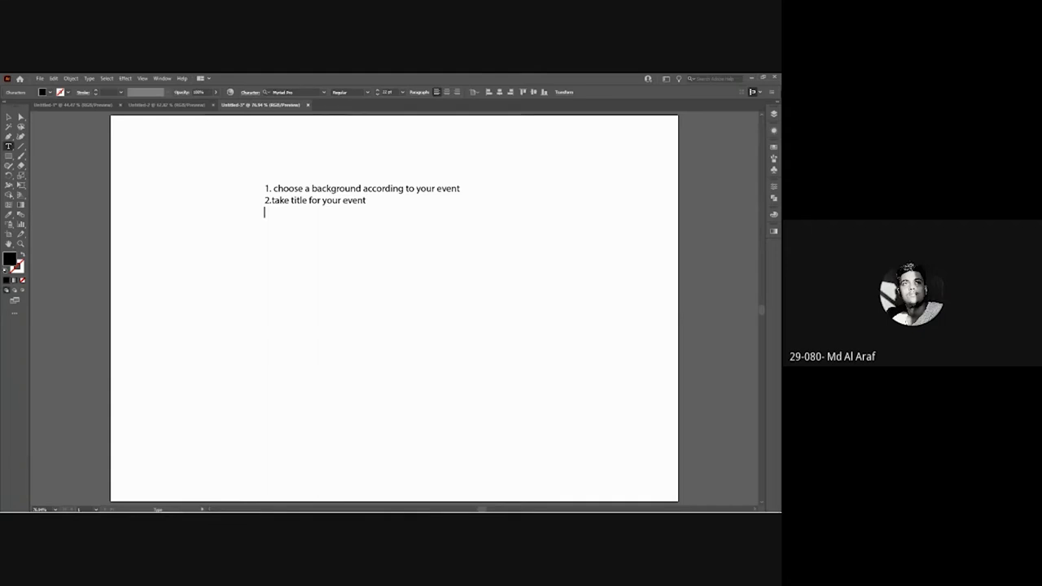
{"action": "type", "text": "3. use sub"}
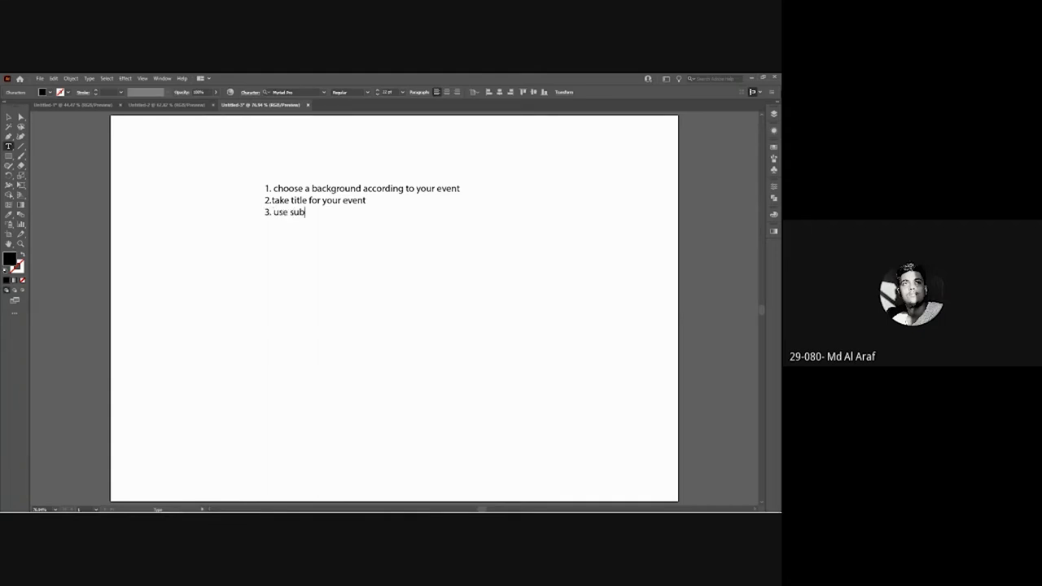
{"action": "type", "text": "t"}
{"action": "key", "text": "BackSpace"}
{"action": "type", "text": "itile"}
{"action": "key", "text": "BackSpace"}
{"action": "key", "text": "BackSpace"}
{"action": "key", "text": "BackSpace"}
{"action": "type", "text": "le"}
{"action": "type", "text": " if"}
{"action": "type", "text": " needed "}
{"action": "type", "text": "4."}
Step: Type item 4 'chosse the speaker/ instructor of your event' and start a new line
{"action": "type", "text": "chosse"}
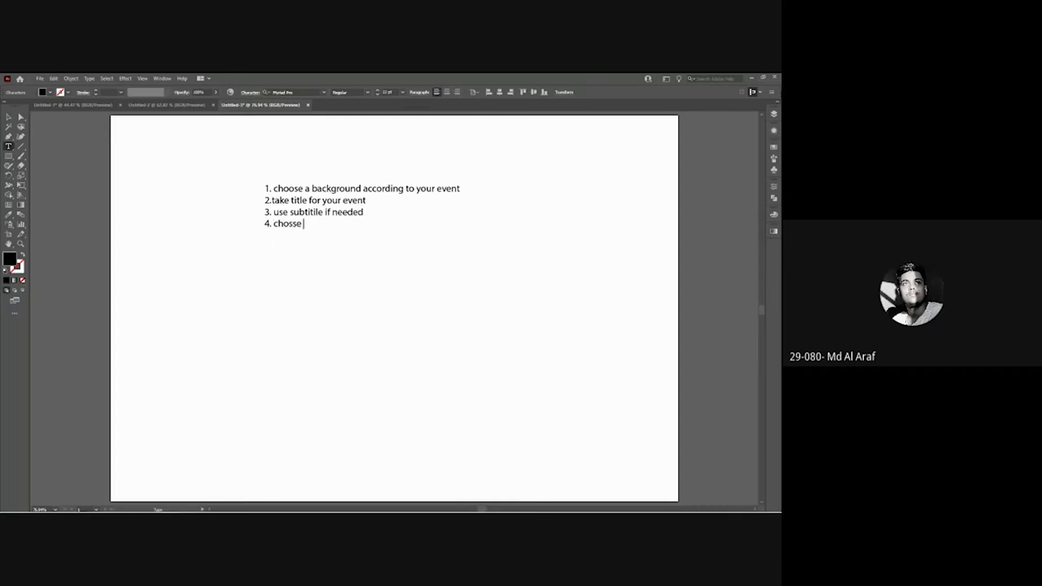
{"action": "type", "text": " the speaker"}
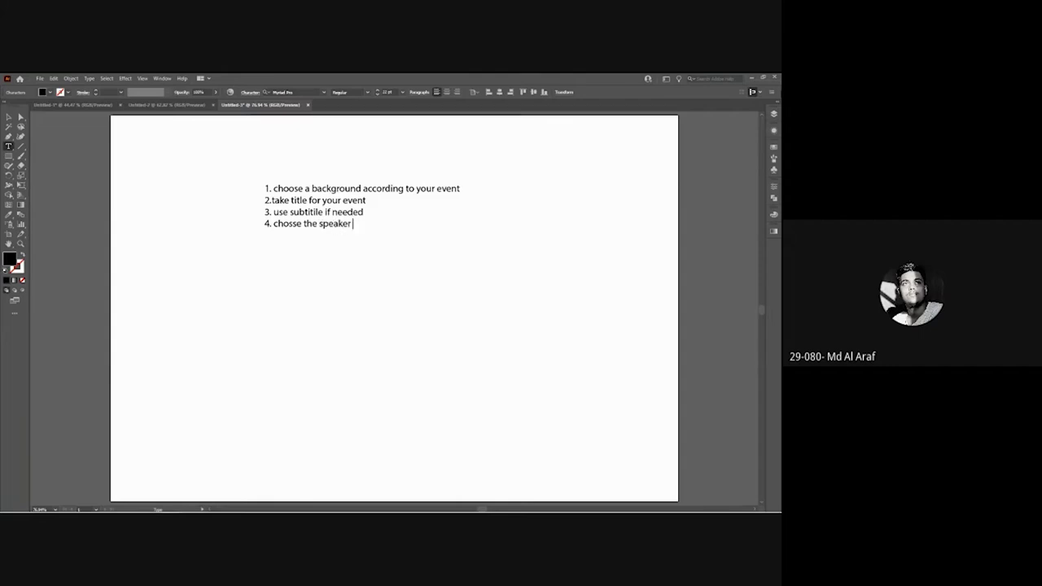
{"action": "type", "text": "/ instruc"}
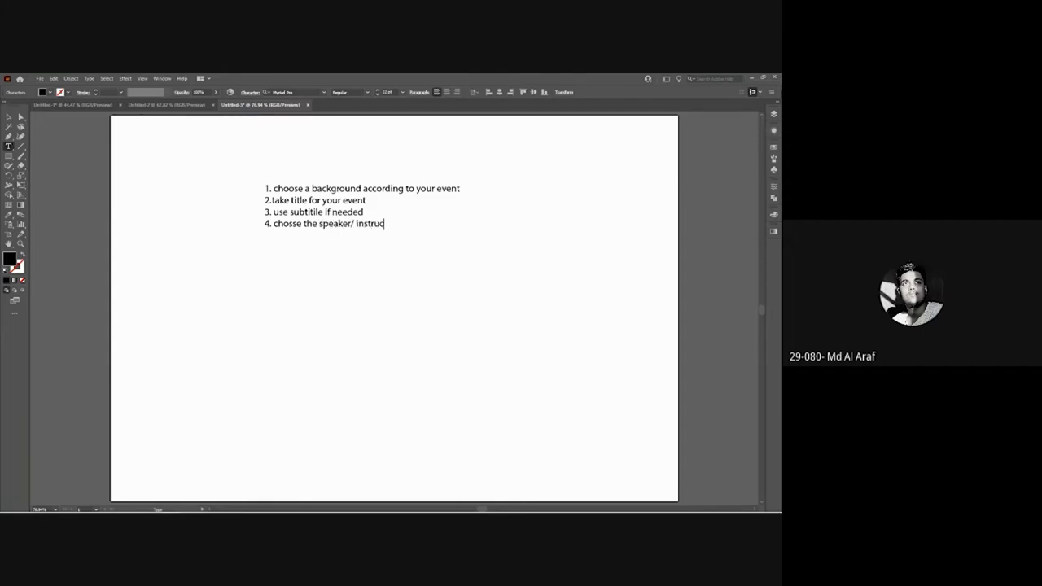
{"action": "type", "text": "tor of your e"}
{"action": "type", "text": "ven"}
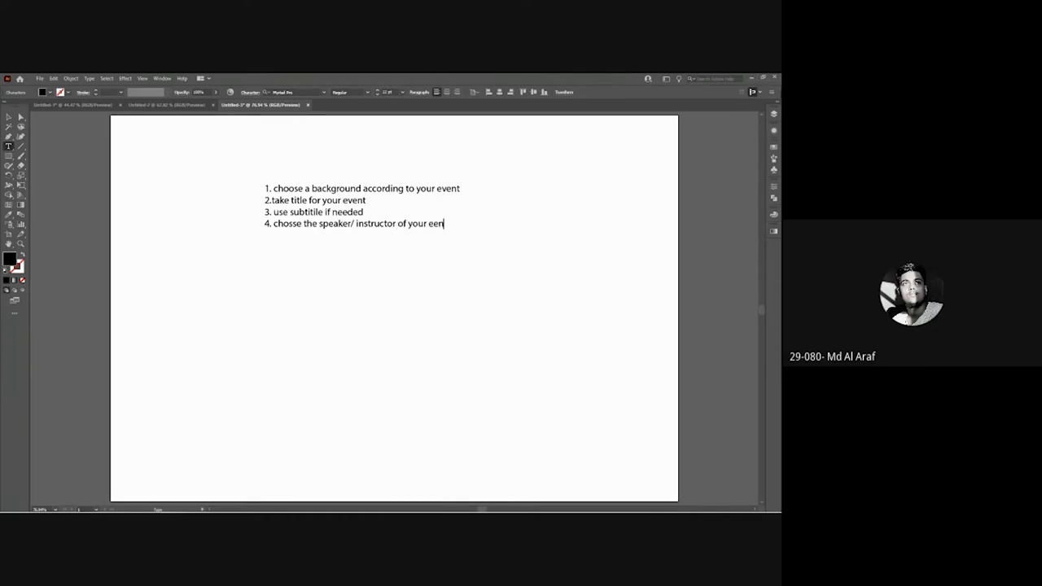
{"action": "key", "text": "BackSpace"}
{"action": "key", "text": "BackSpace"}
{"action": "key", "text": "BackSpace"}
{"action": "type", "text": "vent"}
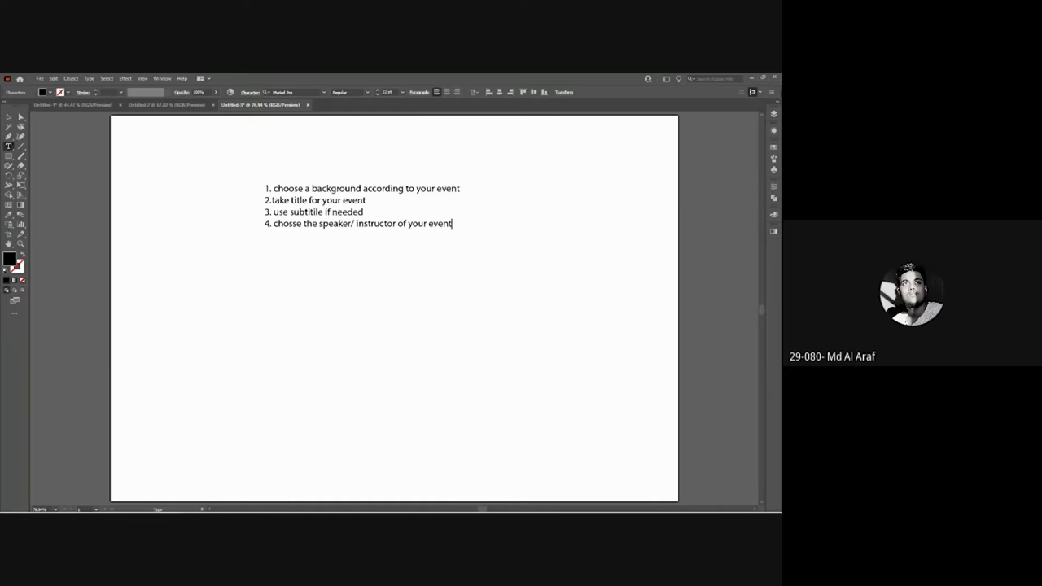
{"action": "key", "text": "Return"}
Step: Type items 5–7 (speaker names, event detail, finishing touch for your banner) and exit text editing
{"action": "type", "text": "5"}
{"action": "key", "text": "BackSpace"}
{"action": "type", "text": "5. placing the name of speakers "}
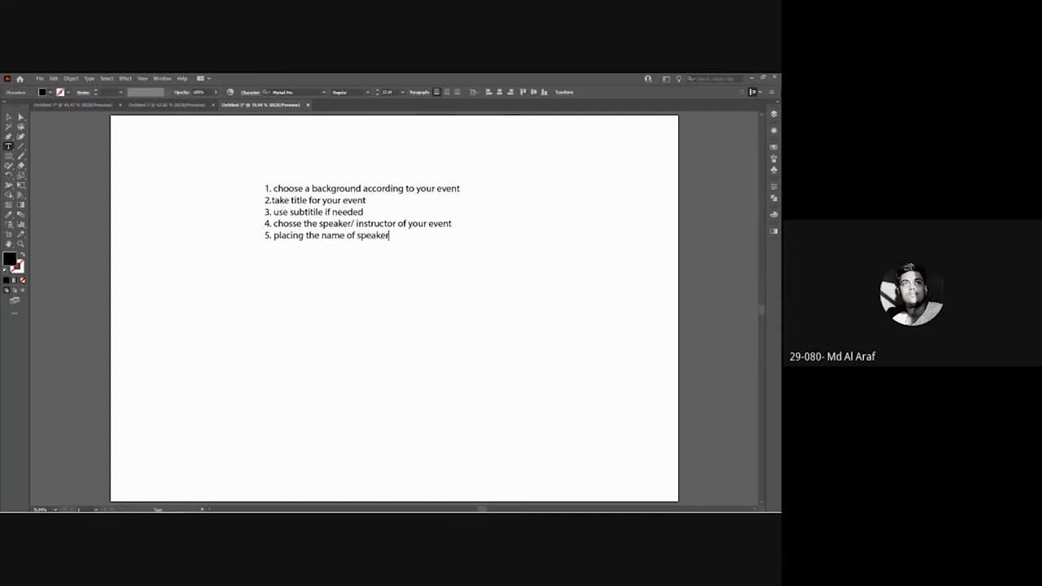
{"action": "type", "text": "or instructors "}
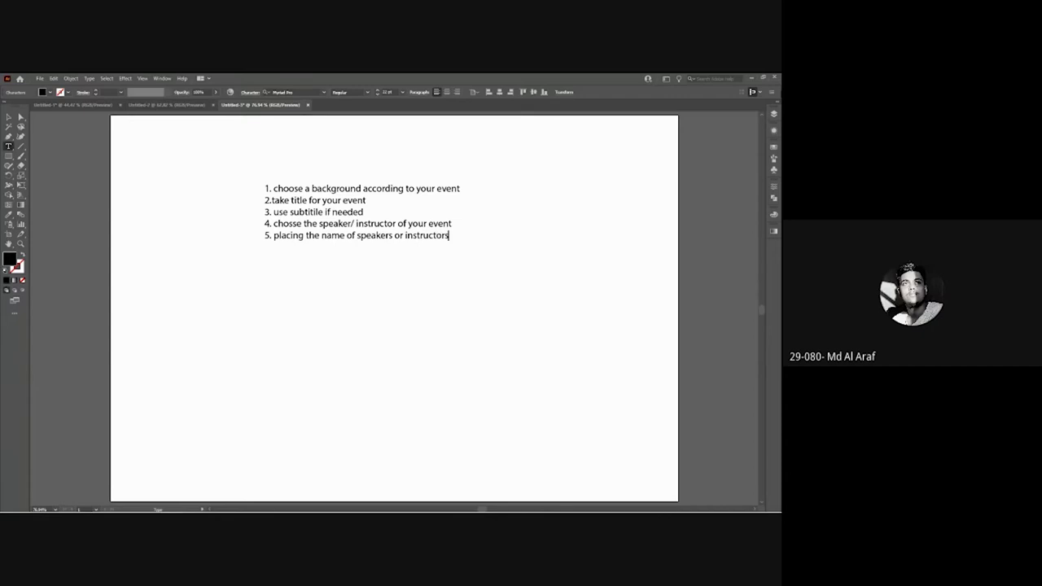
{"action": "type", "text": "6."}
{"action": "type", "text": "Place the even"}
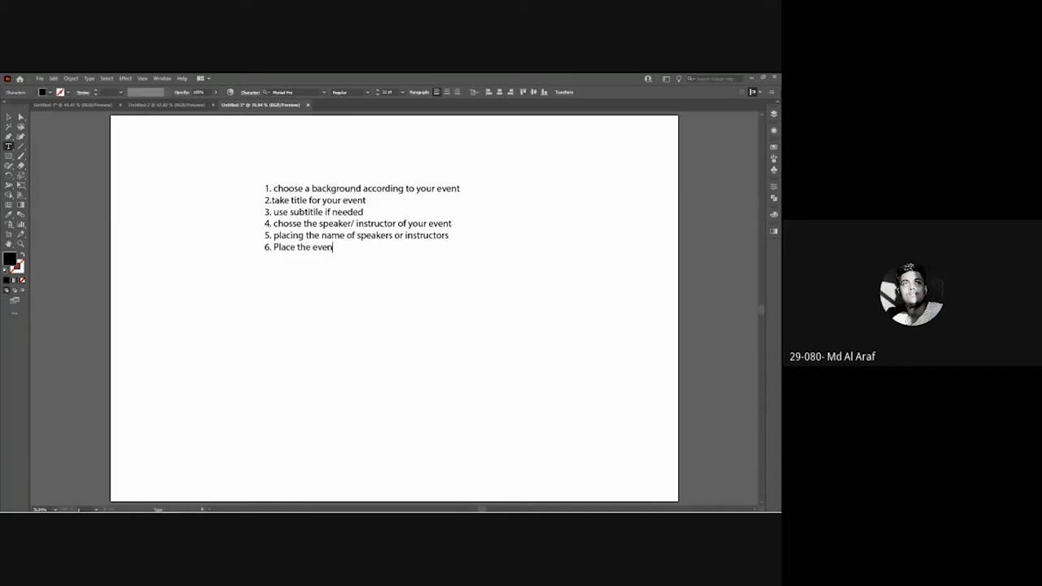
{"action": "type", "text": "t detail. "}
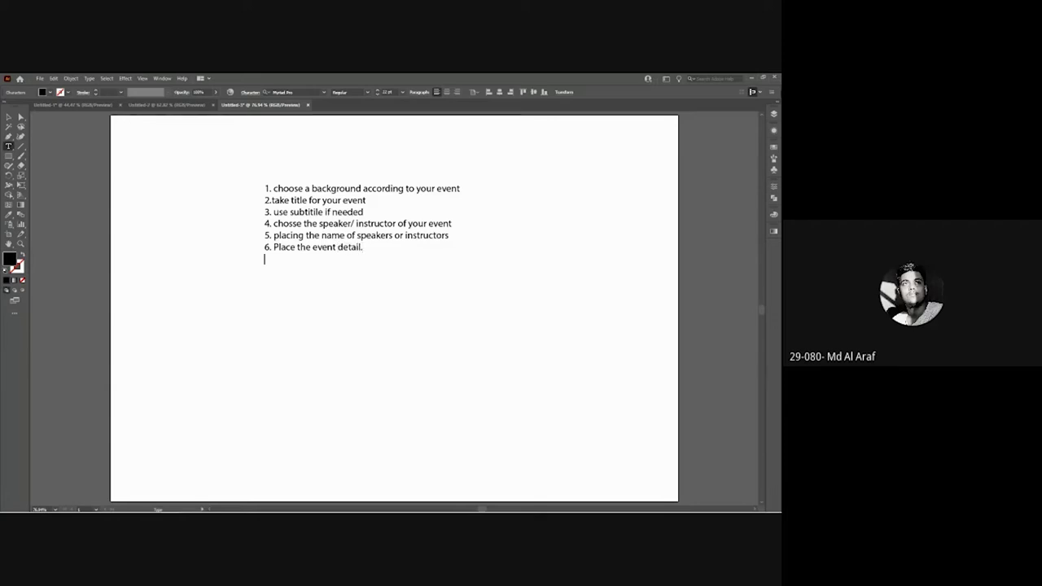
{"action": "type", "text": "7."}
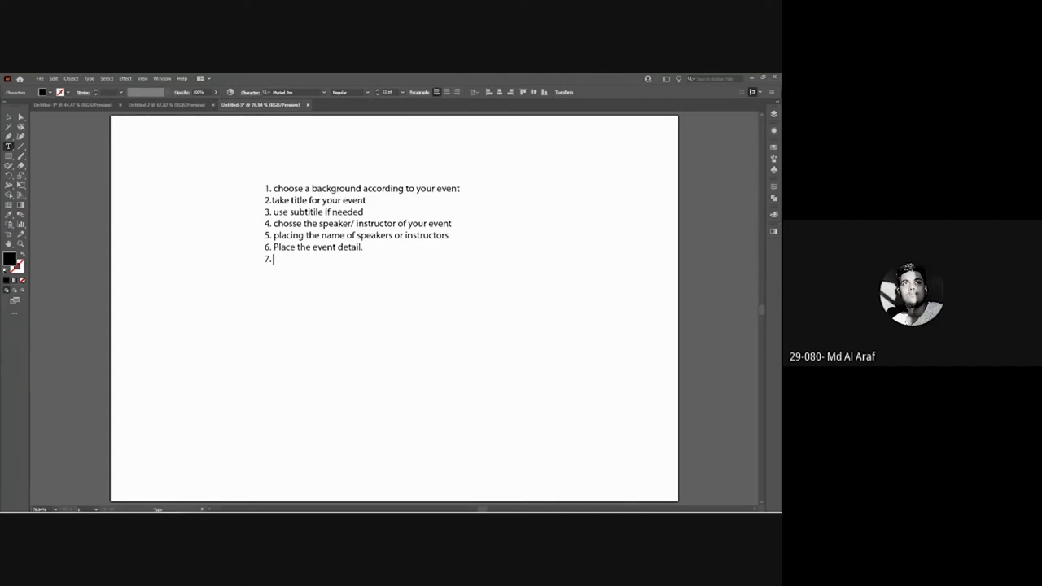
{"action": "type", "text": " Giving some finishing touch"}
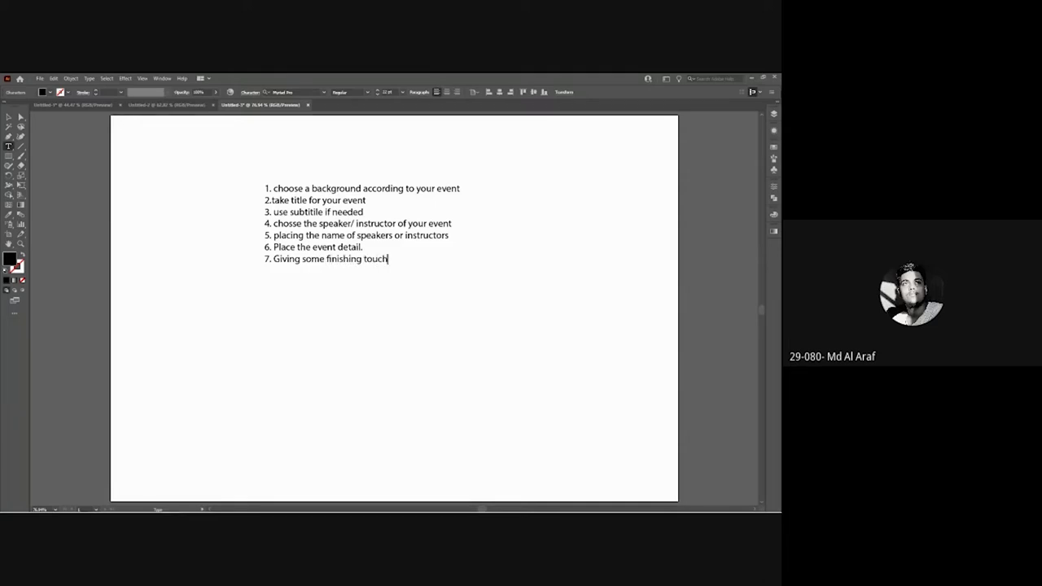
{"action": "type", "text": " for your banner."}
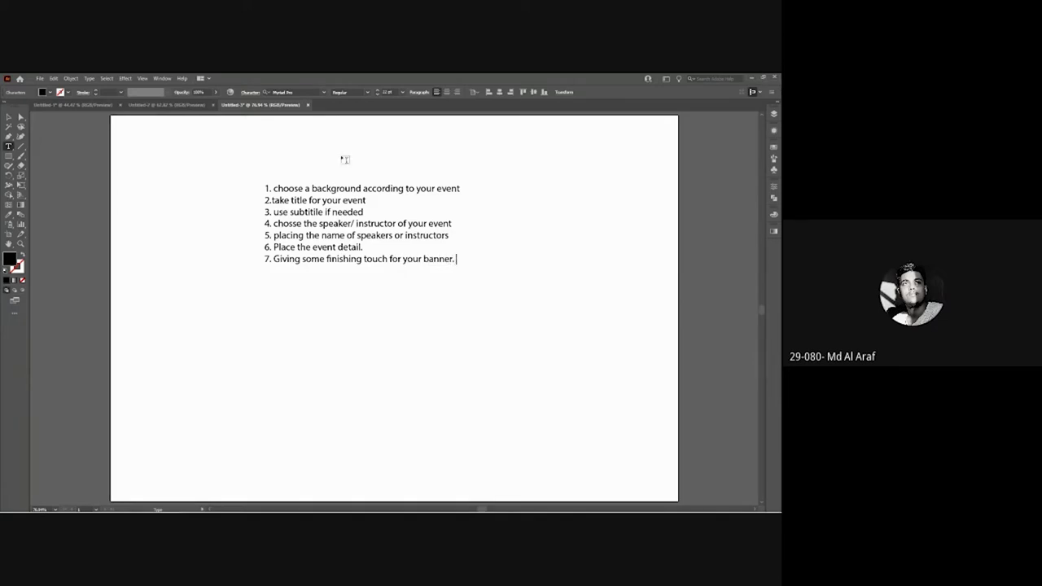
{"action": "key", "text": "Escape"}
{"action": "scroll", "coordinate": [276, 188], "scroll_direction": "up", "scroll_amount": 4}
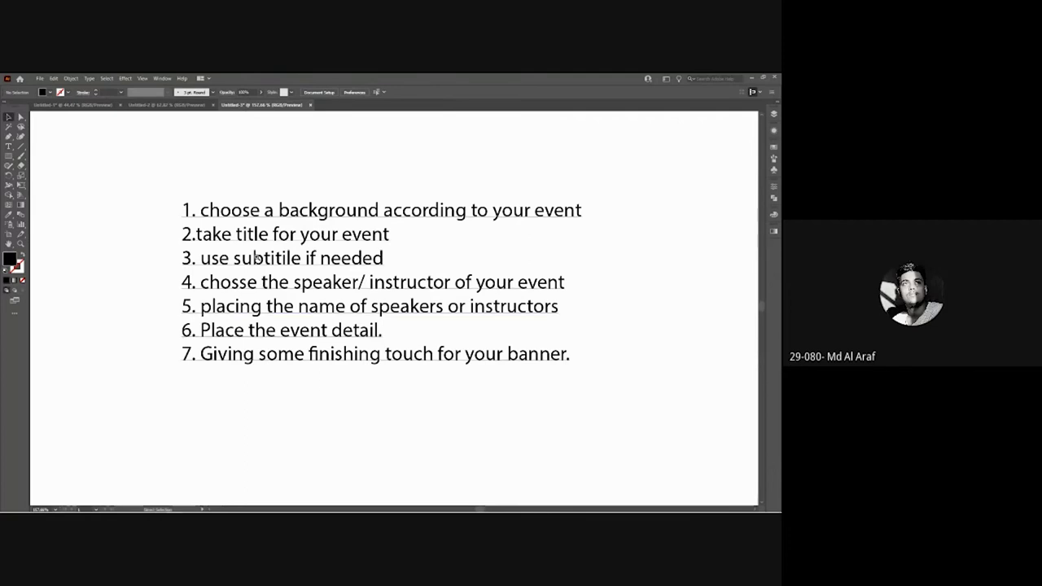
{"action": "scroll", "coordinate": [230, 242], "scroll_direction": "up", "scroll_amount": 2}
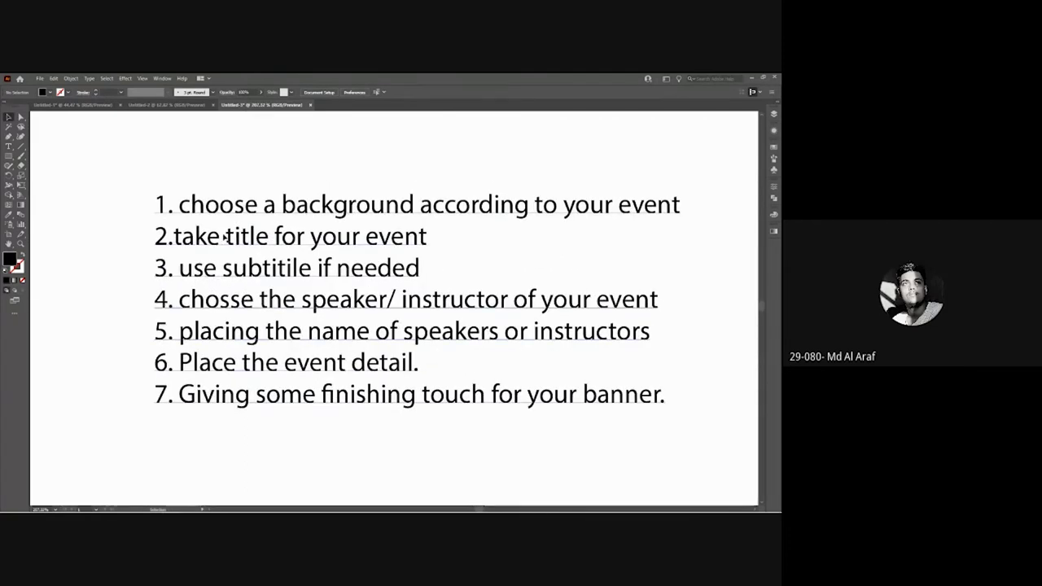
{"action": "left_click", "coordinate": [320, 412]}
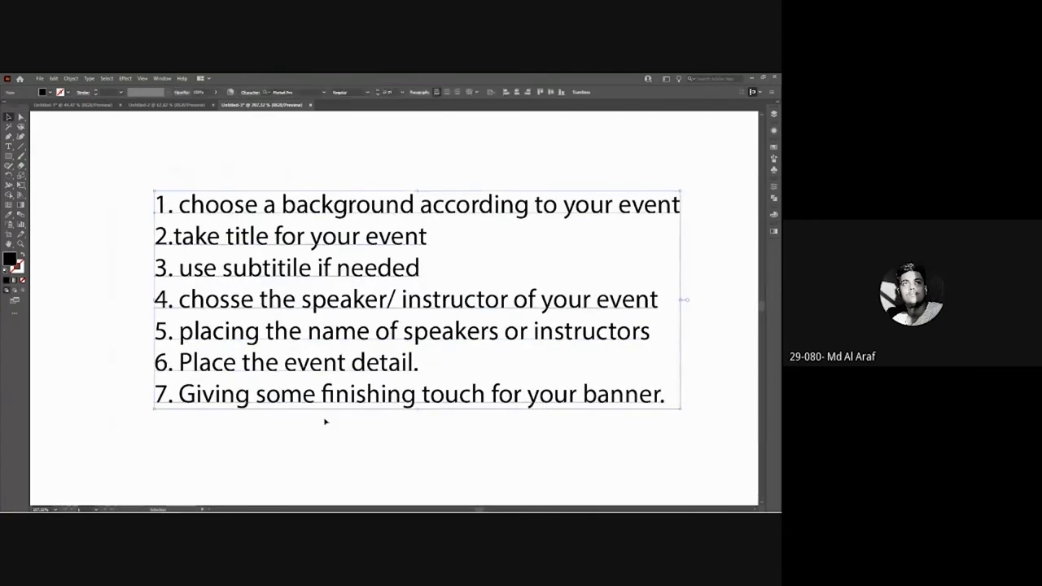
{"action": "left_click", "coordinate": [126, 290]}
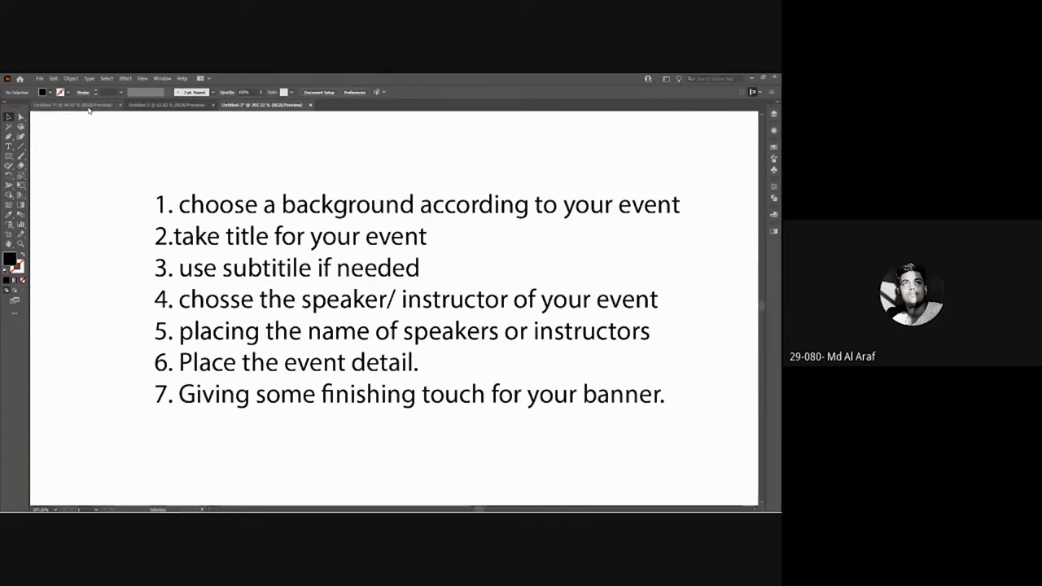
Step: Switch to Untitled-1 and zoom and pan across its example banners, like World Poetry Day and Business Event
{"action": "left_click", "coordinate": [89, 108]}
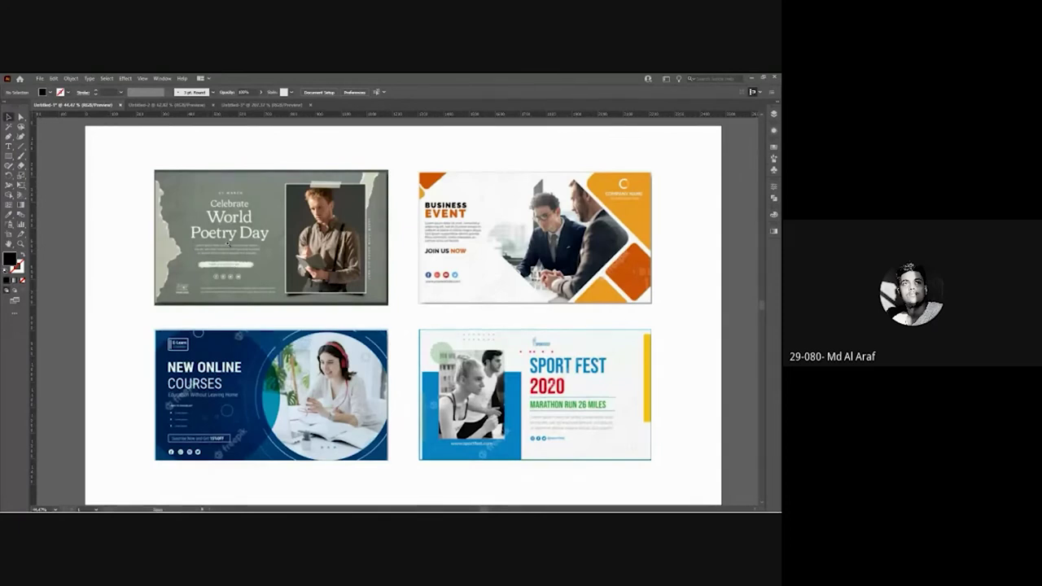
{"action": "scroll", "coordinate": [261, 251], "scroll_direction": "up", "scroll_amount": 1}
{"action": "scroll", "coordinate": [260, 251], "scroll_direction": "up", "scroll_amount": 1}
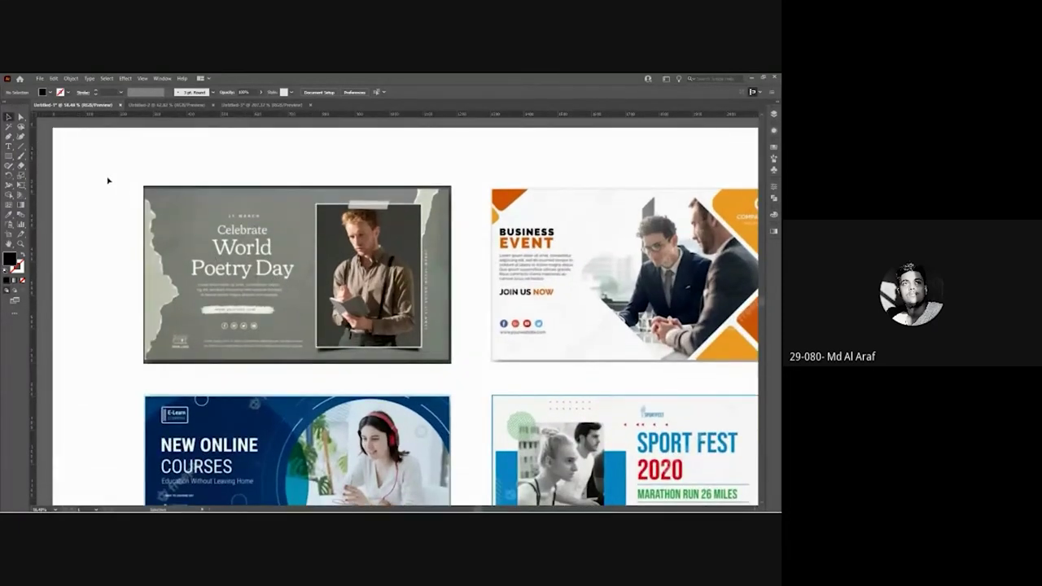
{"action": "scroll", "coordinate": [296, 275], "scroll_direction": "up", "scroll_amount": 1}
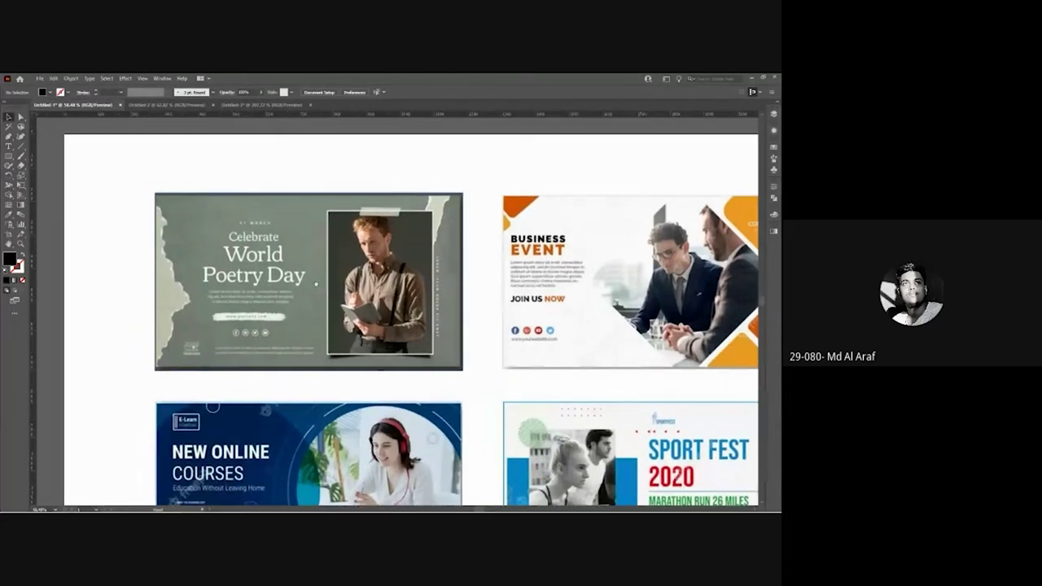
{"action": "scroll", "coordinate": [316, 283], "scroll_direction": "up", "scroll_amount": 2}
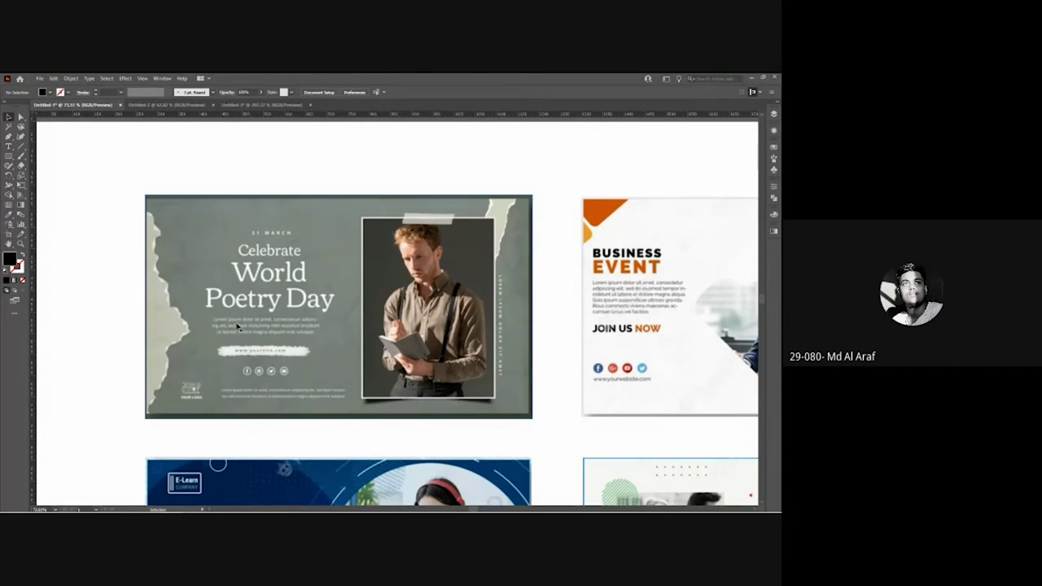
{"action": "scroll", "coordinate": [282, 331], "scroll_direction": "up", "scroll_amount": 3}
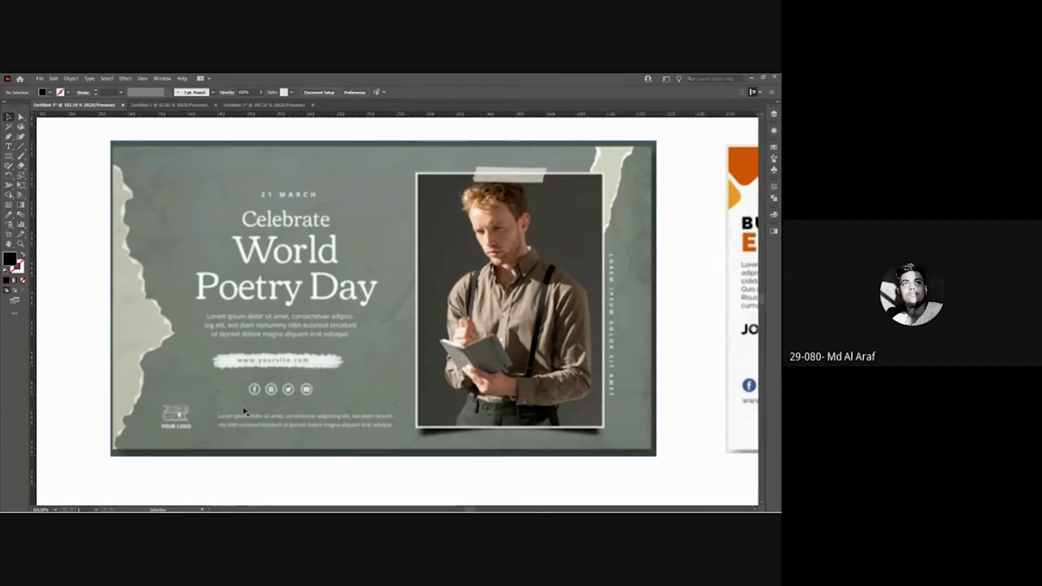
{"action": "scroll", "coordinate": [407, 383], "scroll_direction": "down", "scroll_amount": 3}
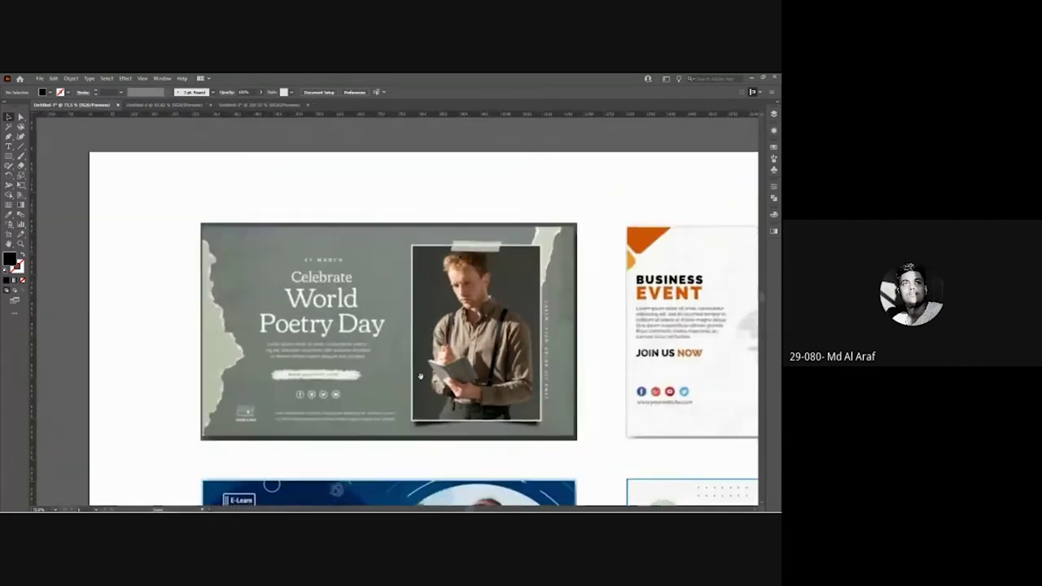
{"action": "scroll", "coordinate": [187, 382], "scroll_direction": "up", "scroll_amount": 3}
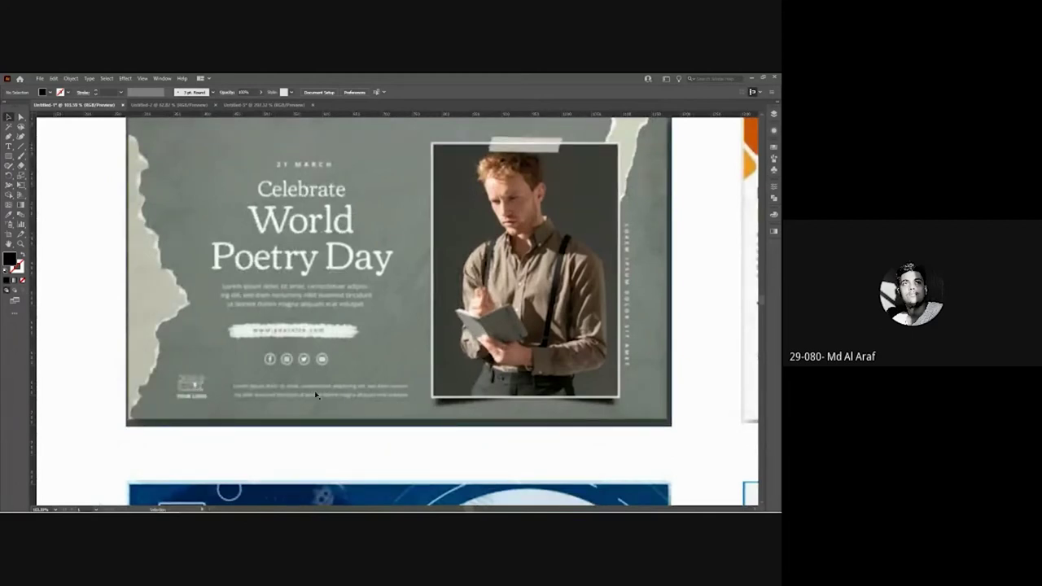
{"action": "scroll", "coordinate": [317, 395], "scroll_direction": "down", "scroll_amount": 3}
{"action": "scroll", "coordinate": [317, 395], "scroll_direction": "right", "scroll_amount": 3}
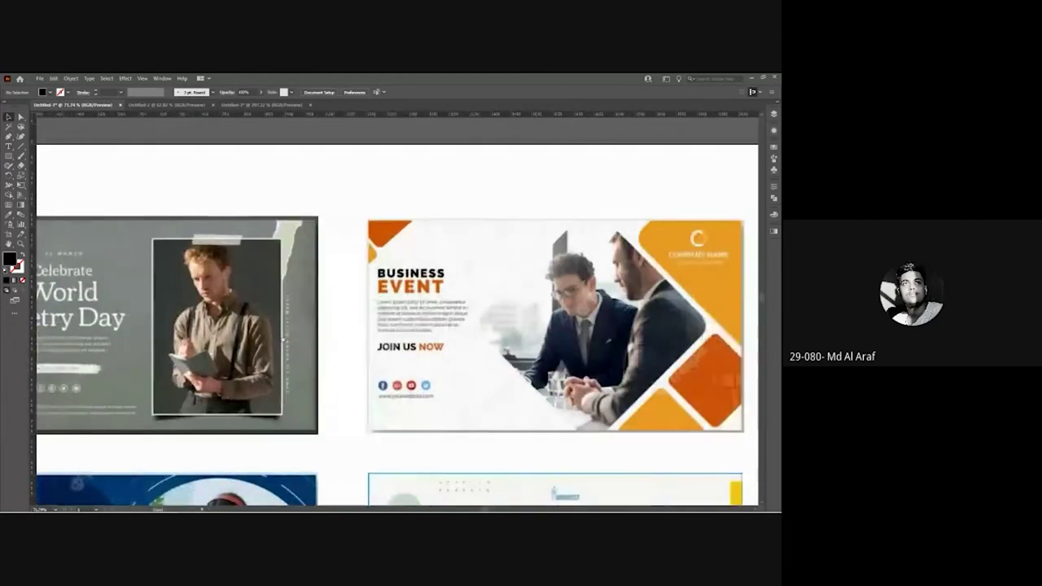
{"action": "scroll", "coordinate": [318, 350], "scroll_direction": "right", "scroll_amount": 3}
{"action": "scroll", "coordinate": [317, 350], "scroll_direction": "up", "scroll_amount": 3}
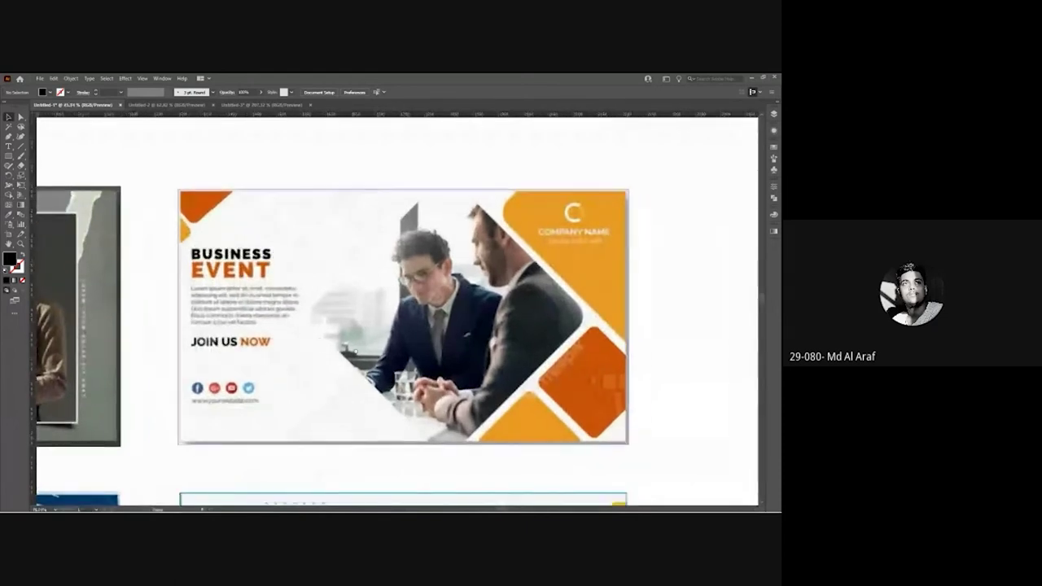
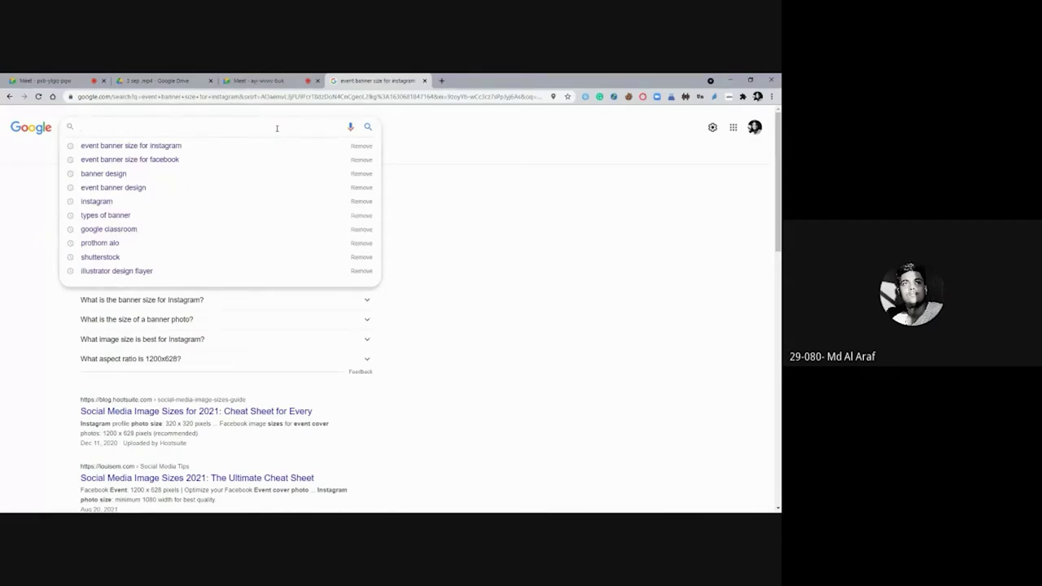
Step: Search Google for 'design type background'
{"action": "type", "text": "desi"}
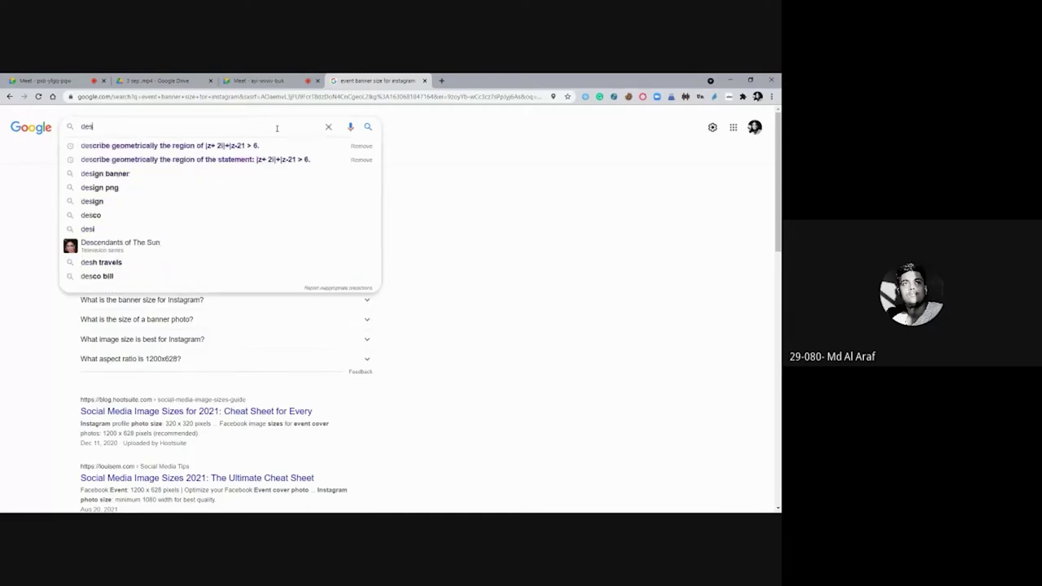
{"action": "type", "text": "gn type background"}
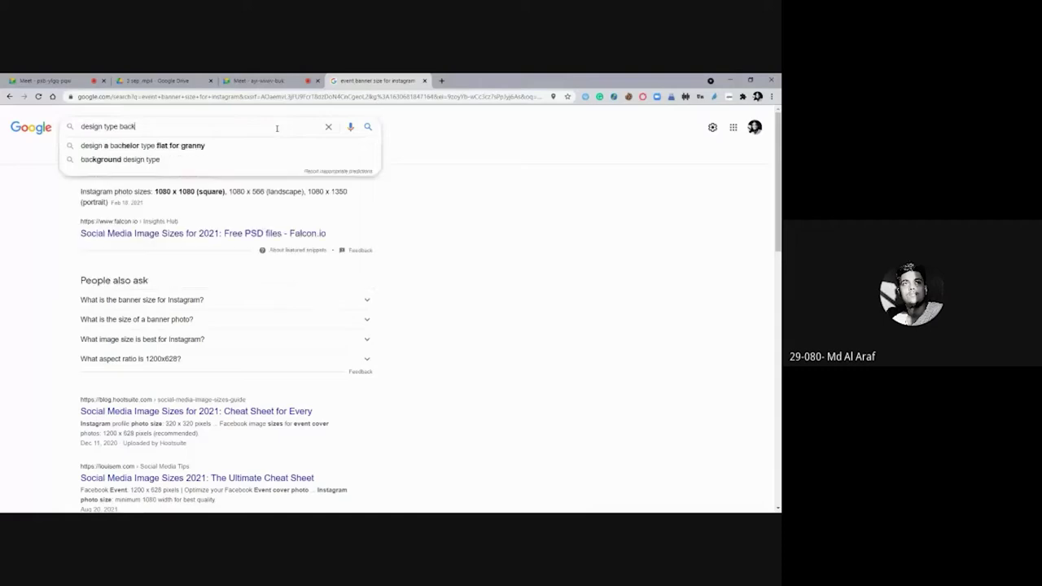
{"action": "key", "text": "Return"}
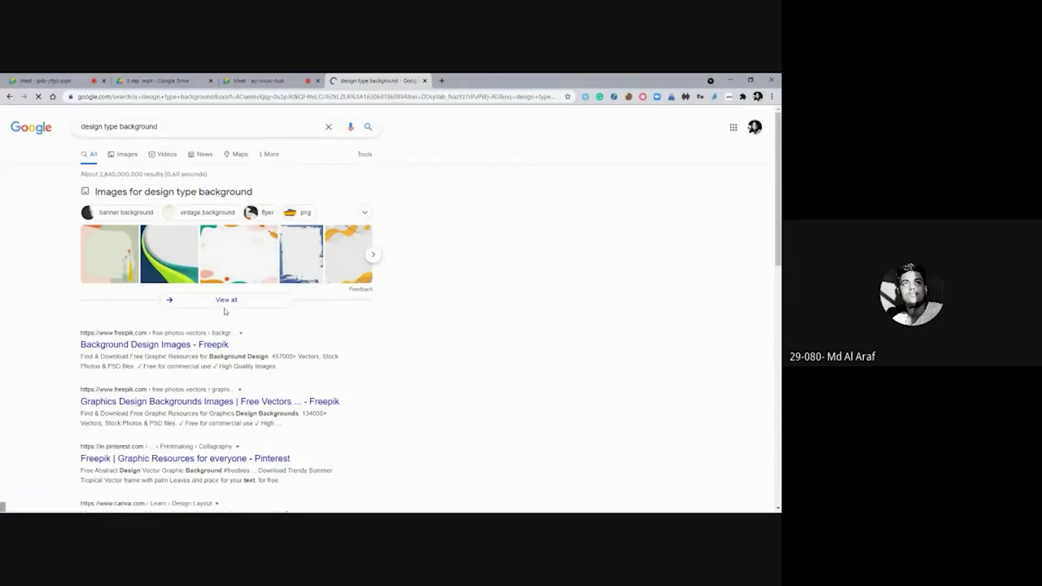
Step: From all image results, open the Vecteezy thumbnail's source page of background design vectors
{"action": "left_click", "coordinate": [186, 303]}
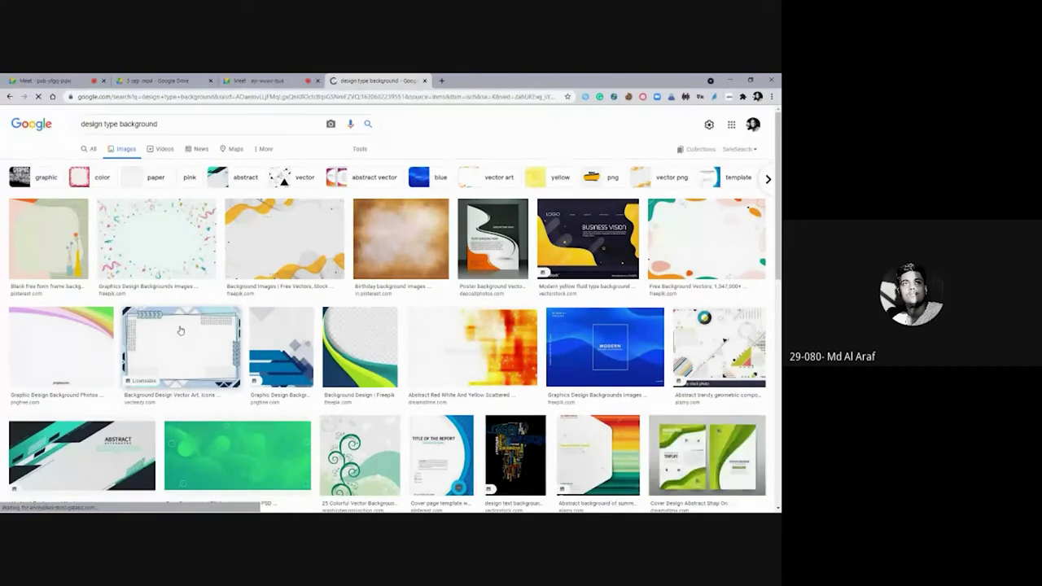
{"action": "left_click", "coordinate": [181, 331]}
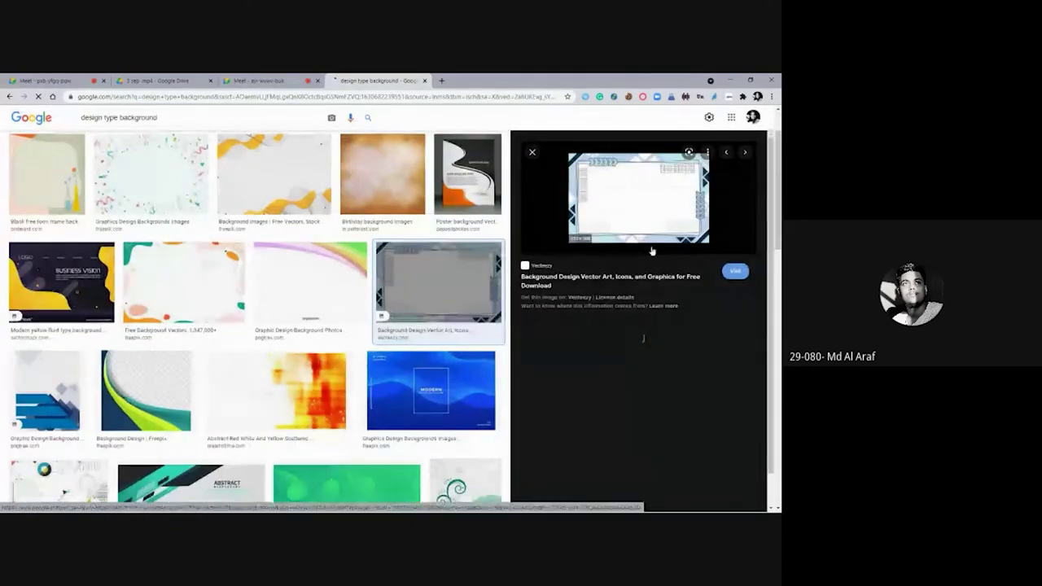
{"action": "left_click", "coordinate": [648, 230]}
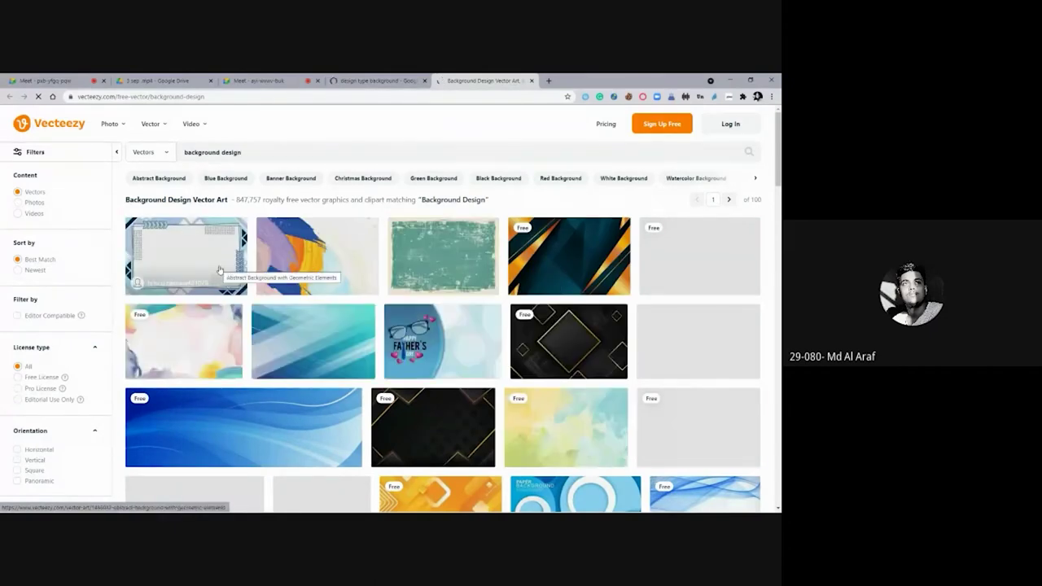
Step: Download the Abstract Colourful Watercolour Background vector under Vecteezy's free licence
{"action": "scroll", "coordinate": [219, 270], "scroll_direction": "down", "scroll_amount": 2}
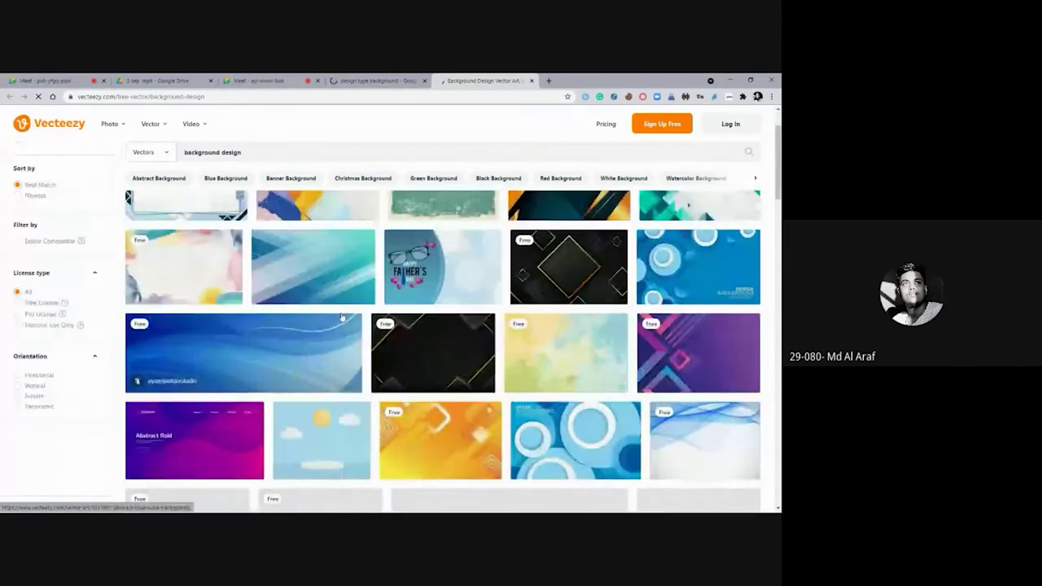
{"action": "left_click", "coordinate": [207, 265]}
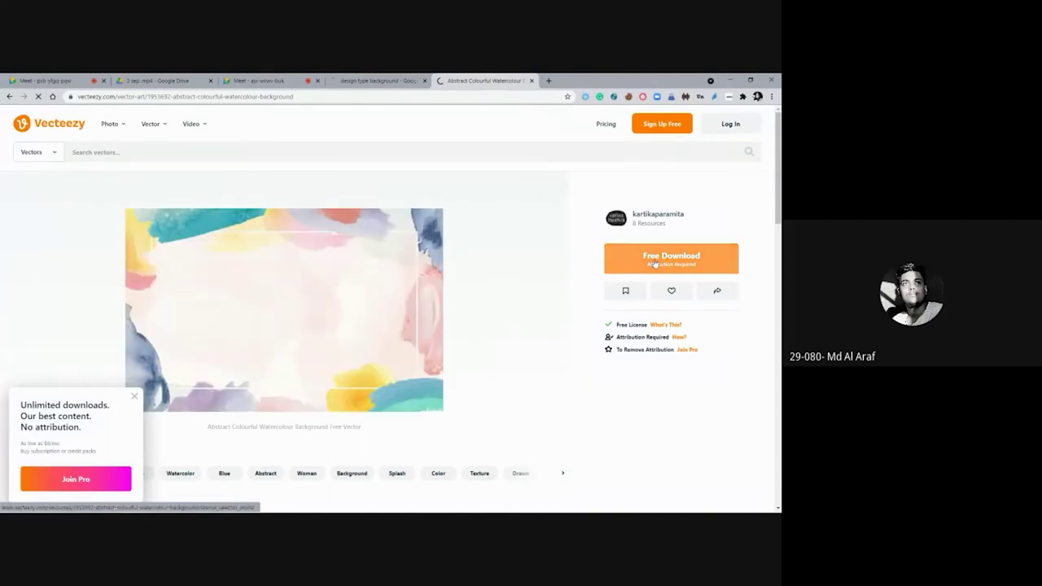
{"action": "left_click", "coordinate": [198, 382]}
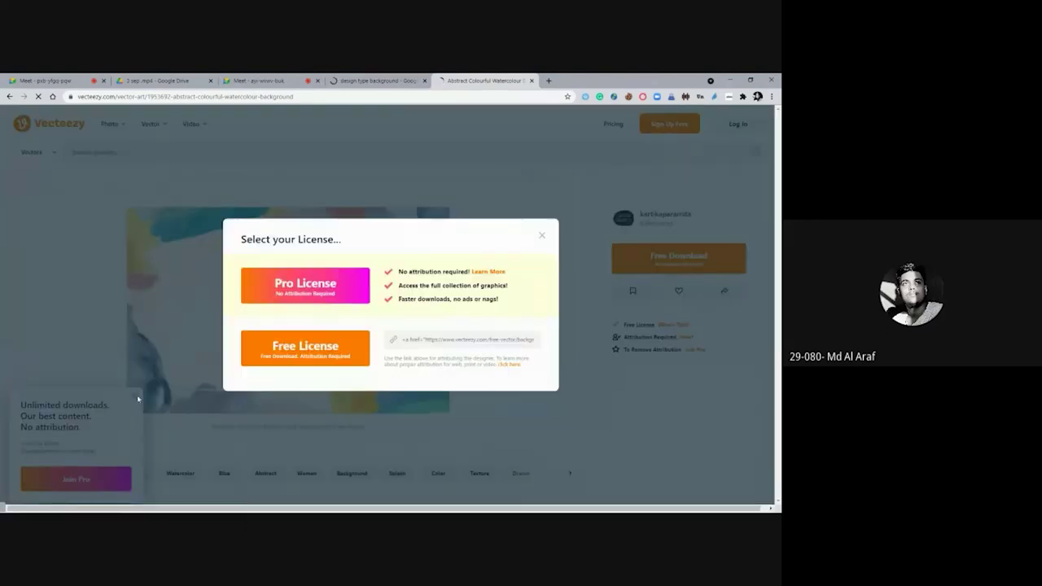
{"action": "left_click", "coordinate": [270, 354]}
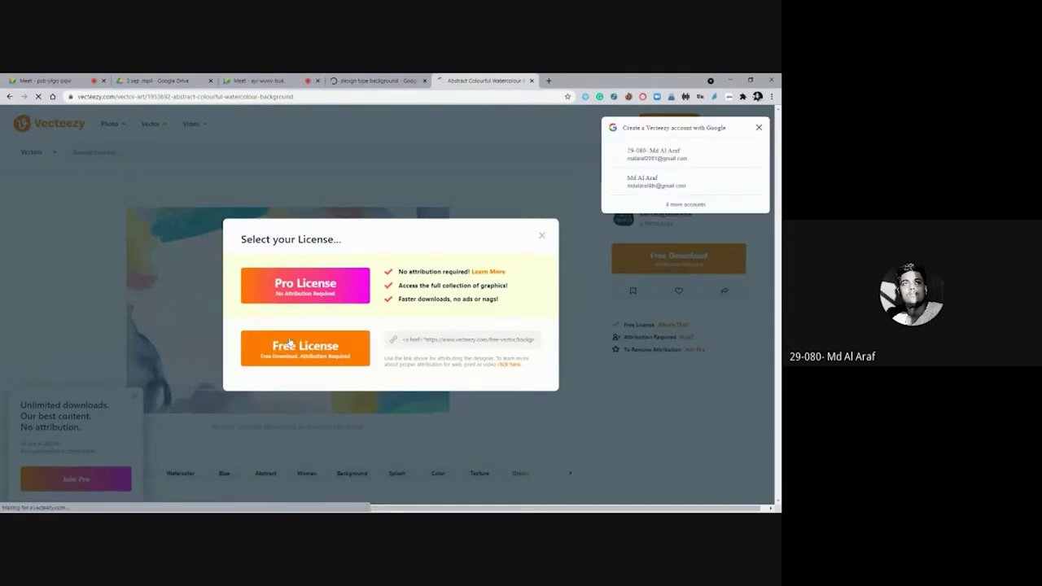
{"action": "left_click", "coordinate": [757, 127]}
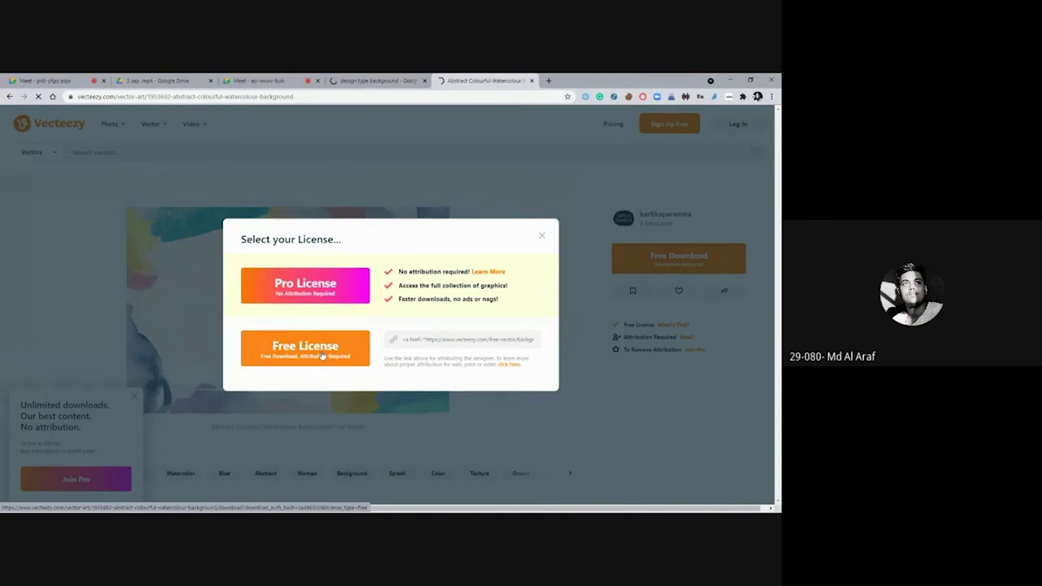
{"action": "left_click", "coordinate": [322, 356]}
{"action": "left_click", "coordinate": [424, 81]}
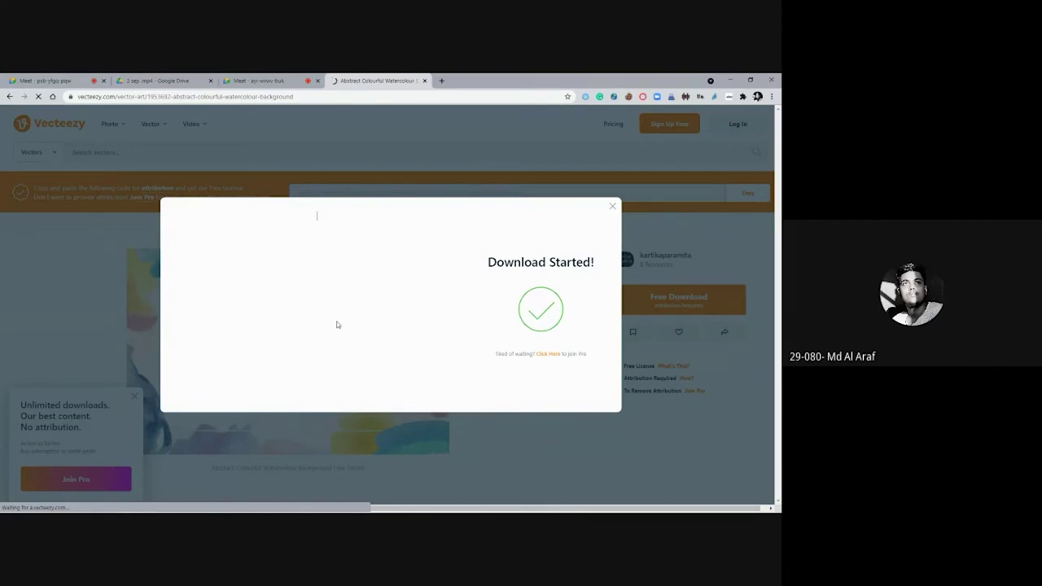
{"action": "mouse_move", "coordinate": [270, 505]}
Step: Dismiss Vecteezy's download notice and Join Pro promotion
{"action": "left_click", "coordinate": [363, 183]}
{"action": "scroll", "coordinate": [245, 326], "scroll_direction": "down", "scroll_amount": 2}
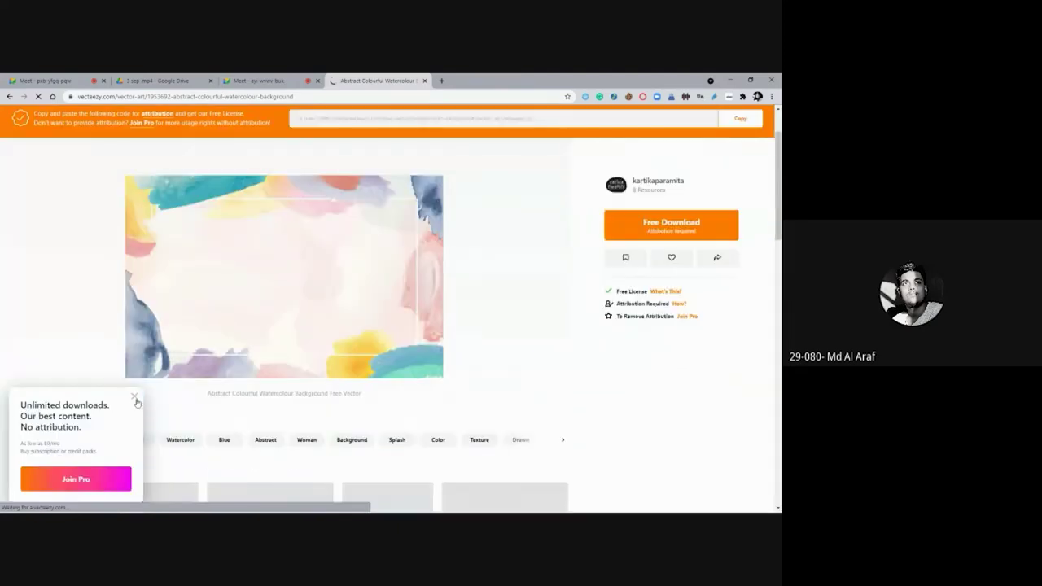
{"action": "left_click", "coordinate": [135, 398]}
{"action": "scroll", "coordinate": [251, 349], "scroll_direction": "up", "scroll_amount": 2}
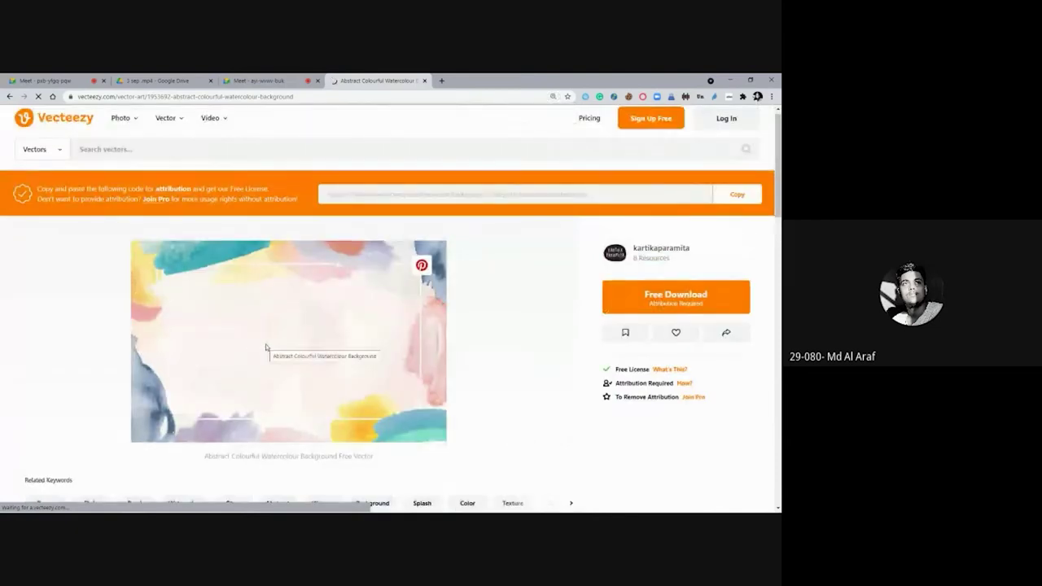
Step: Snip the watercolour image to the clipboard with Win+Shift+S and return to Illustrator
{"action": "key", "text": "super+shift+s"}
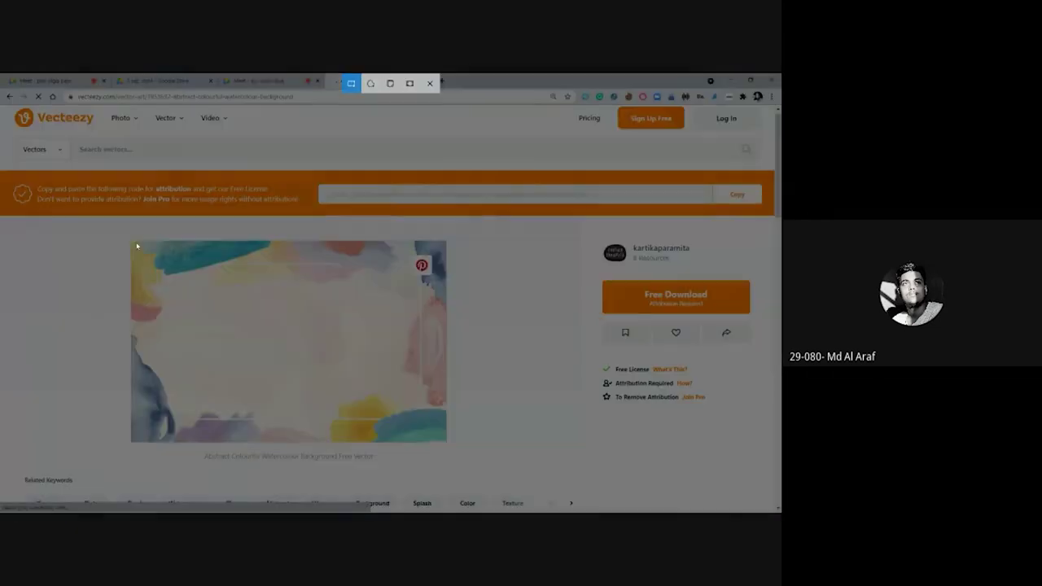
{"action": "left_click_drag", "start_coordinate": [132, 242], "coordinate": [445, 440]}
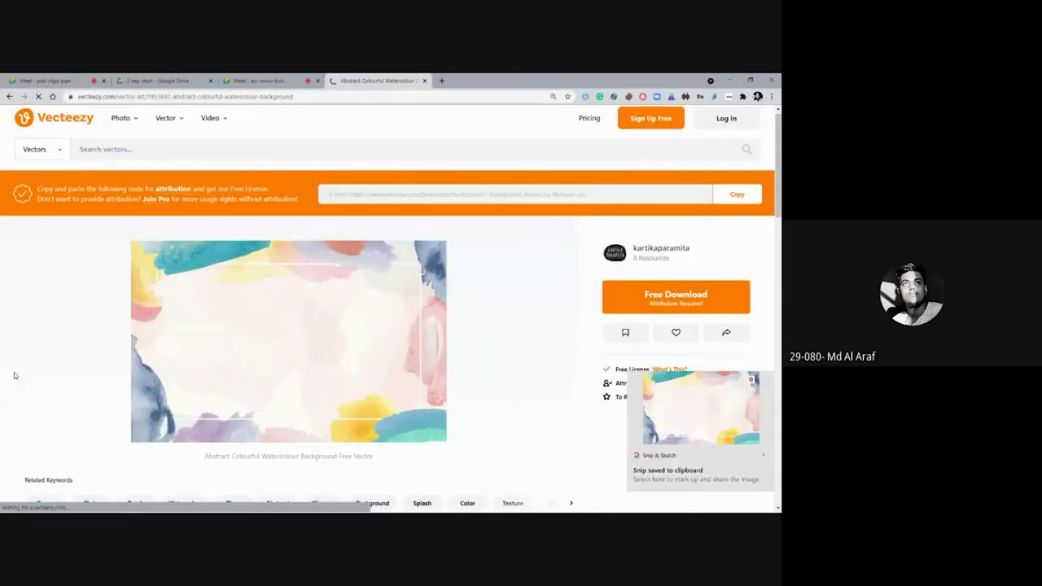
{"action": "key", "text": "super+shift+s"}
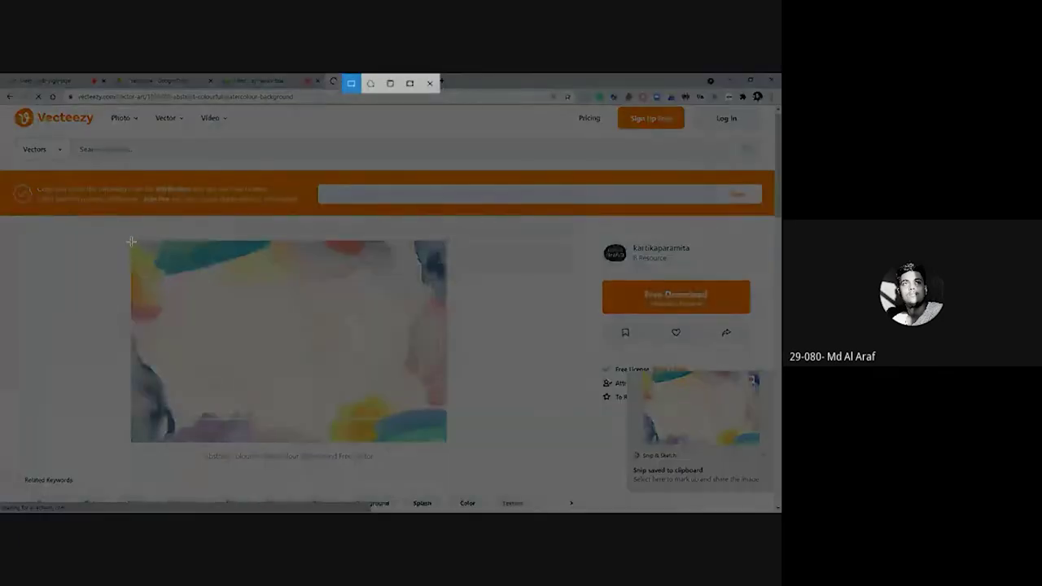
{"action": "left_click_drag", "start_coordinate": [131, 242], "coordinate": [446, 444]}
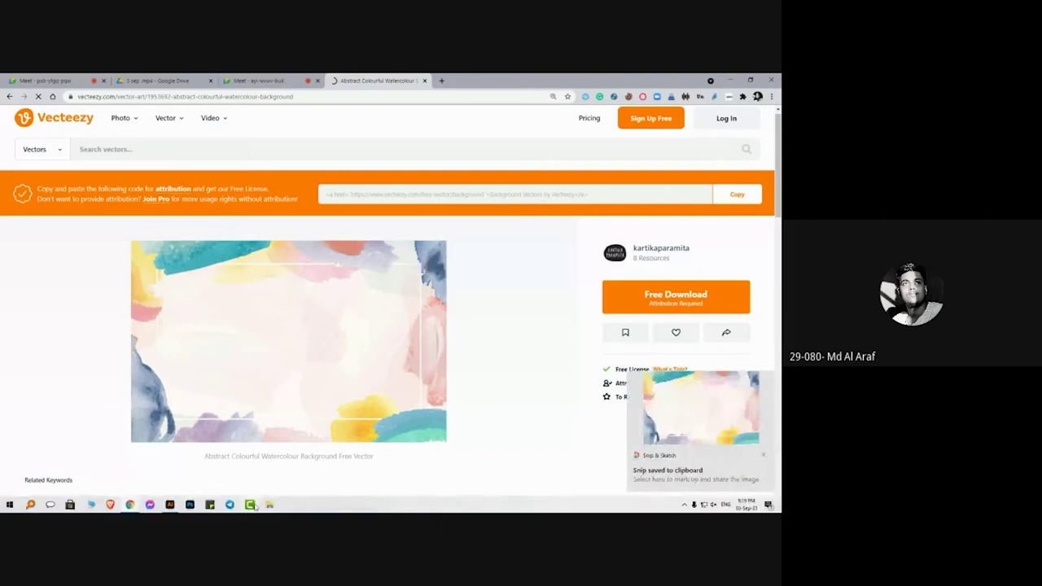
{"action": "mouse_move", "coordinate": [170, 504]}
{"action": "left_click", "coordinate": [170, 479]}
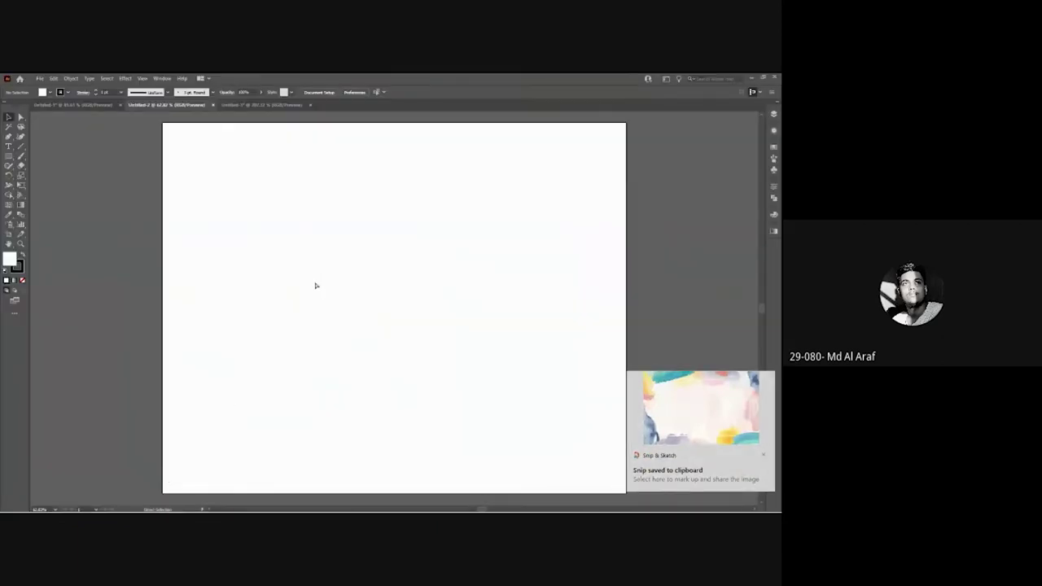
Step: Paste the watercolour snip, then move and stretch it until it fills the artboard width
{"action": "key", "text": "ctrl+v"}
{"action": "left_click_drag", "start_coordinate": [368, 295], "coordinate": [314, 248]}
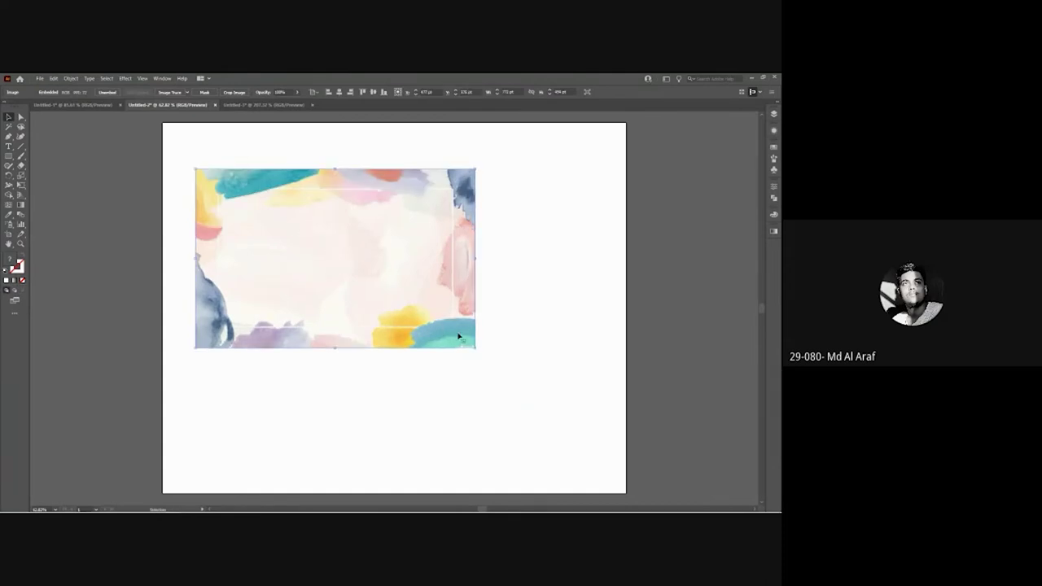
{"action": "left_click_drag", "start_coordinate": [474, 349], "coordinate": [600, 452]}
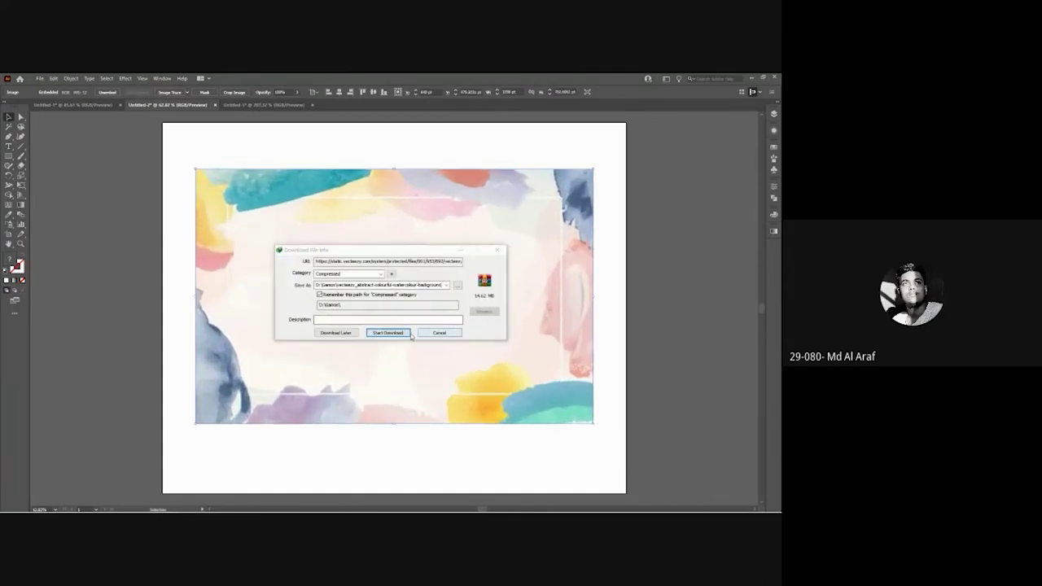
{"action": "left_click", "coordinate": [440, 333]}
{"action": "left_click_drag", "start_coordinate": [399, 312], "coordinate": [398, 317]}
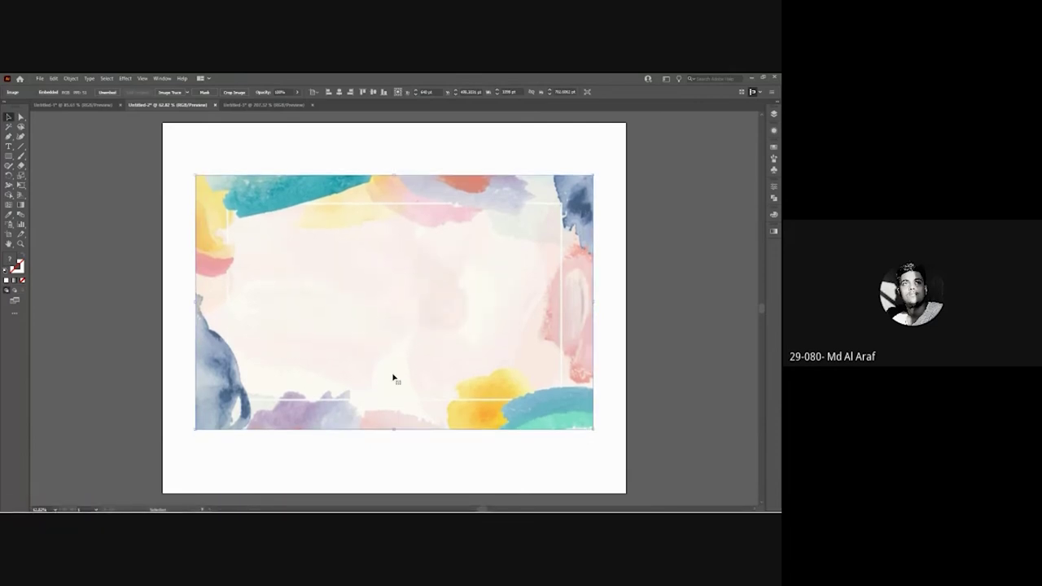
{"action": "mouse_move", "coordinate": [409, 358]}
{"action": "left_mouse_down"}
{"action": "mouse_move", "coordinate": [402, 337]}
{"action": "mouse_move", "coordinate": [414, 356]}
{"action": "left_mouse_up"}
{"action": "left_click_drag", "start_coordinate": [396, 181], "coordinate": [397, 137]}
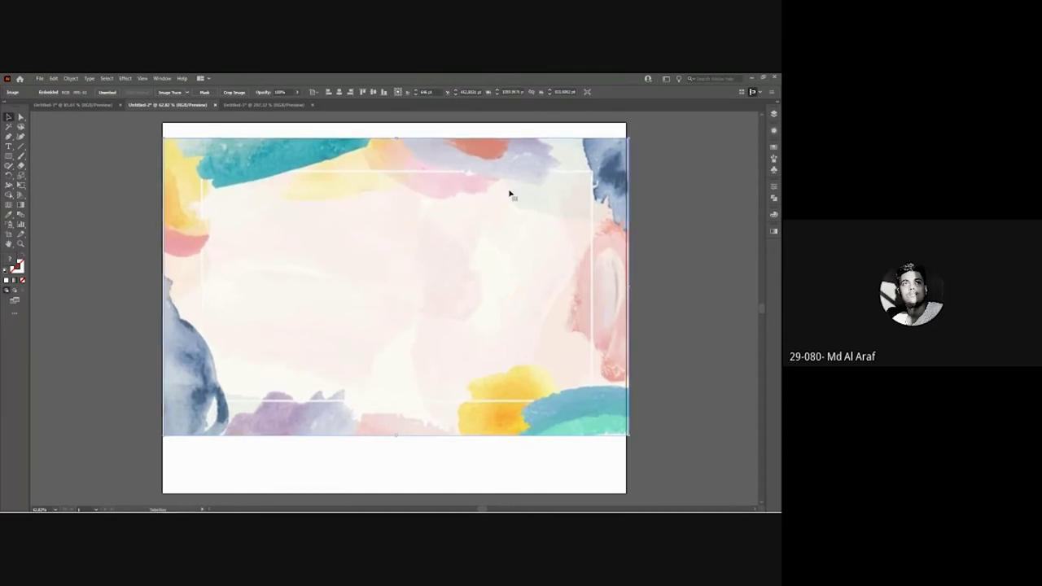
{"action": "left_click_drag", "start_coordinate": [627, 139], "coordinate": [627, 139]}
{"action": "left_click_drag", "start_coordinate": [164, 287], "coordinate": [164, 287]}
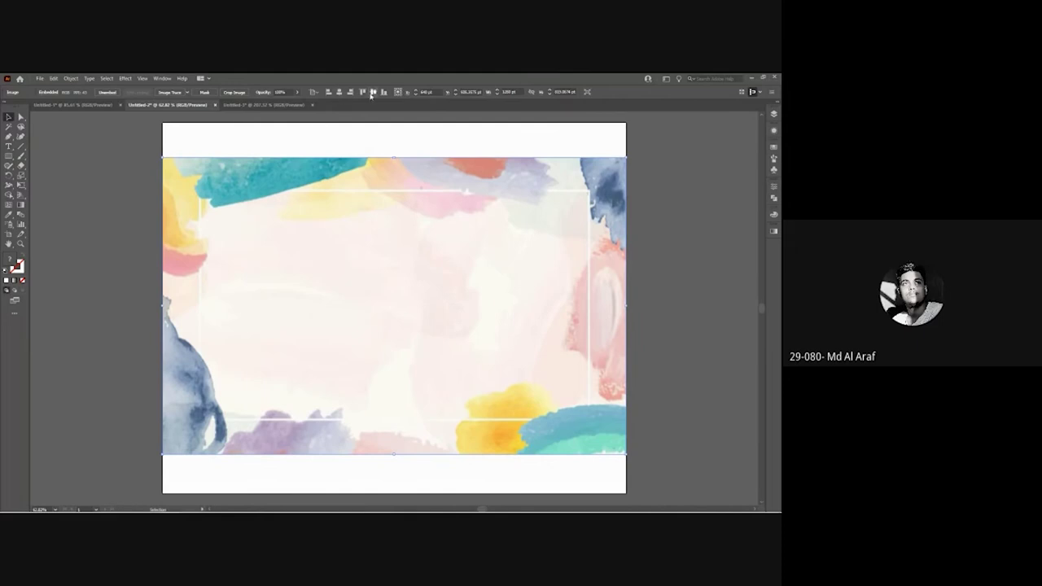
Step: Centre the watercolour background horizontally and vertically using the Align panel, then deselect it
{"action": "left_click", "coordinate": [163, 78]}
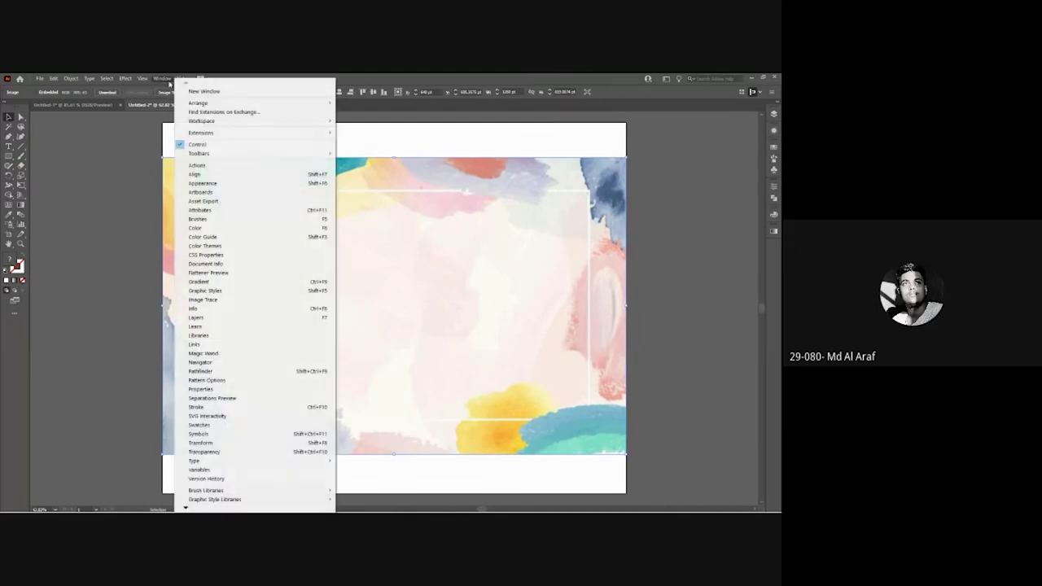
{"action": "left_click", "coordinate": [195, 175]}
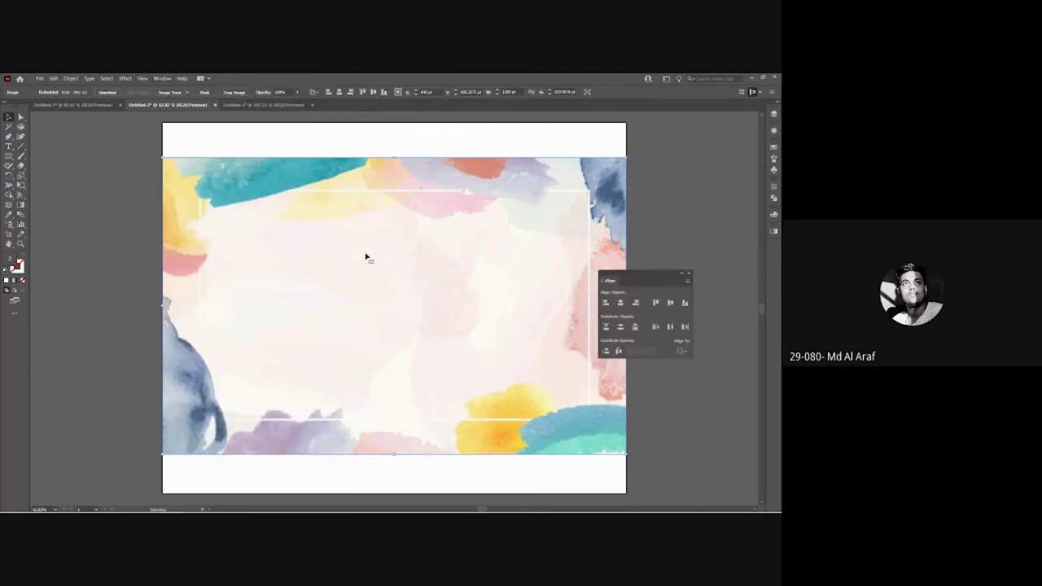
{"action": "mouse_move", "coordinate": [323, 276]}
{"action": "left_mouse_down"}
{"action": "mouse_move", "coordinate": [337, 279]}
{"action": "mouse_move", "coordinate": [321, 295]}
{"action": "left_mouse_up"}
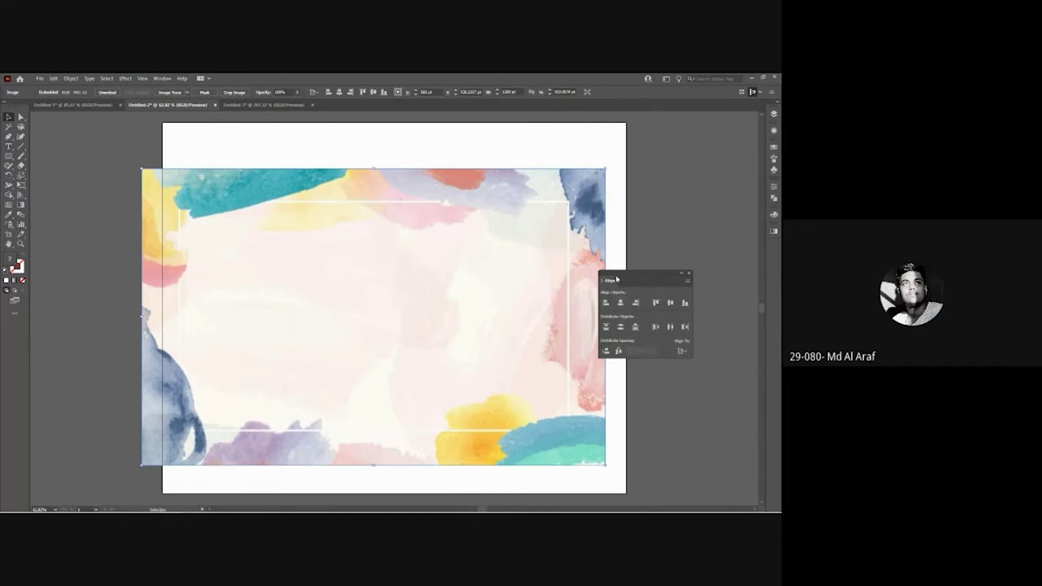
{"action": "left_click_drag", "start_coordinate": [614, 284], "coordinate": [572, 266]}
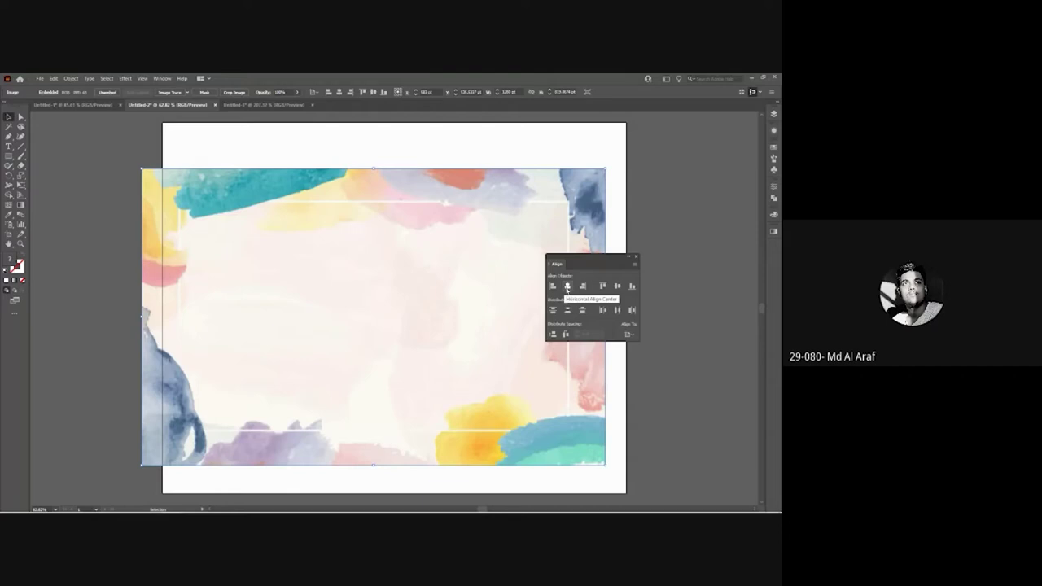
{"action": "left_click", "coordinate": [568, 286]}
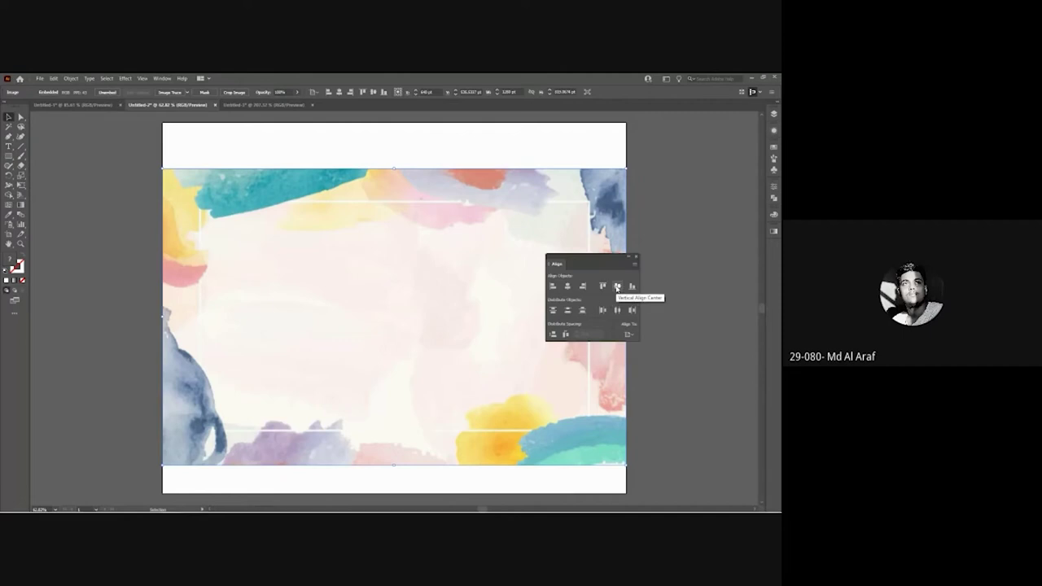
{"action": "left_click", "coordinate": [617, 286]}
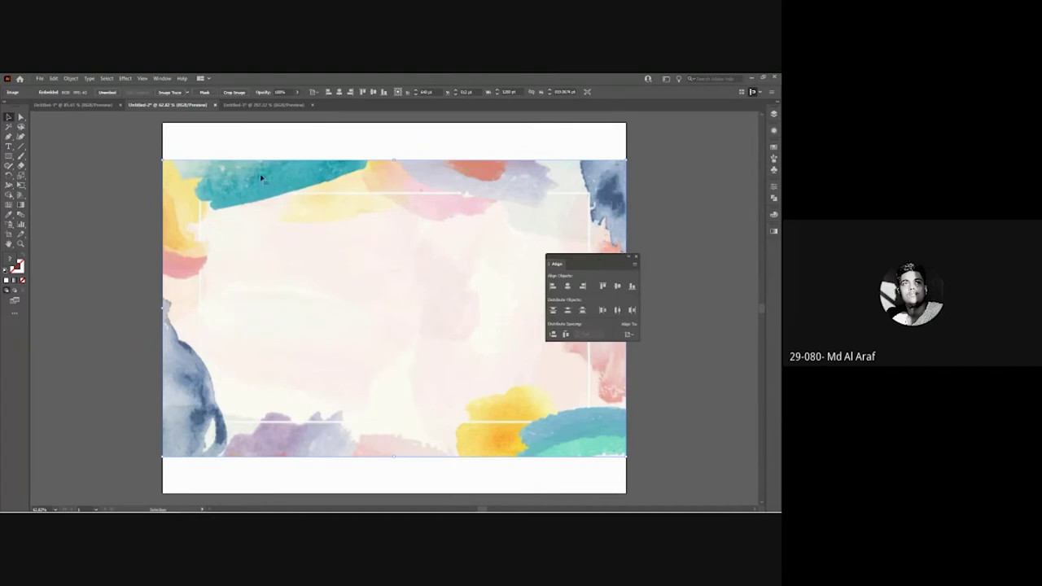
{"action": "left_click", "coordinate": [637, 260]}
{"action": "left_click", "coordinate": [658, 288]}
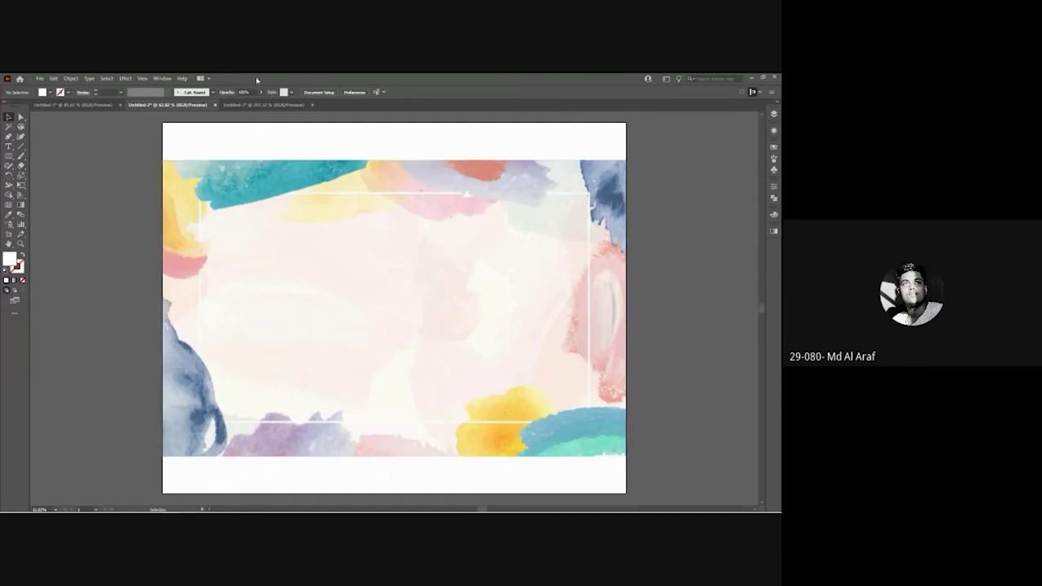
Step: In Untitled-3, colour the checklist's first line cyan, then return to Untitled-2
{"action": "left_click", "coordinate": [257, 104]}
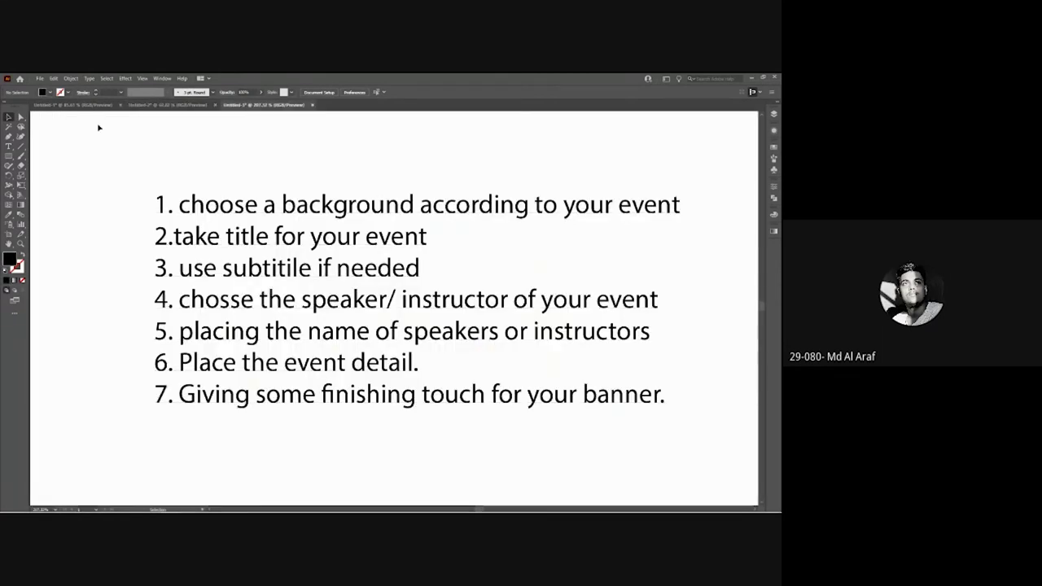
{"action": "left_click", "coordinate": [8, 146]}
{"action": "left_click_drag", "start_coordinate": [155, 205], "coordinate": [682, 205]}
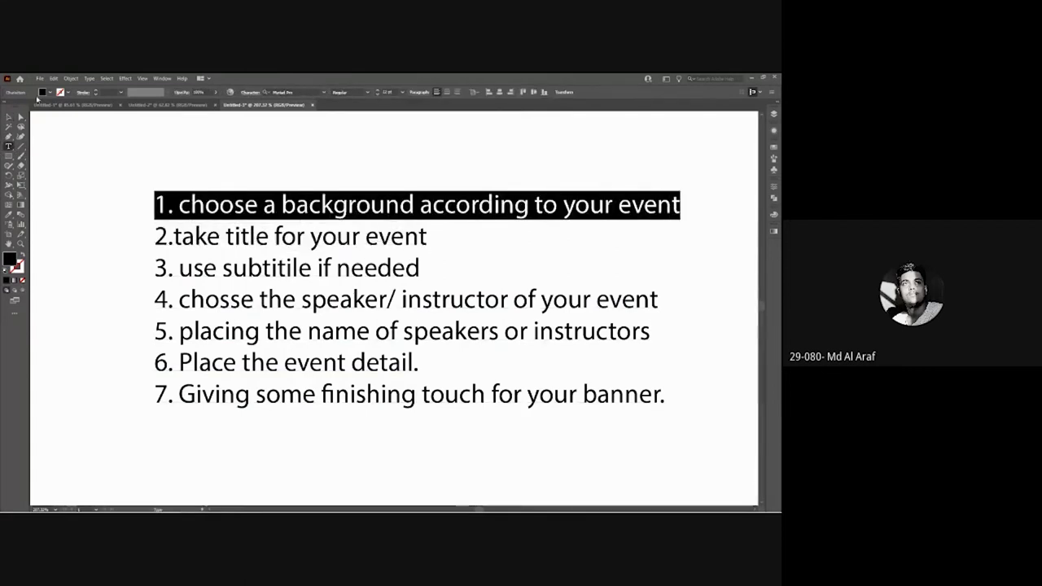
{"action": "left_click", "coordinate": [49, 92]}
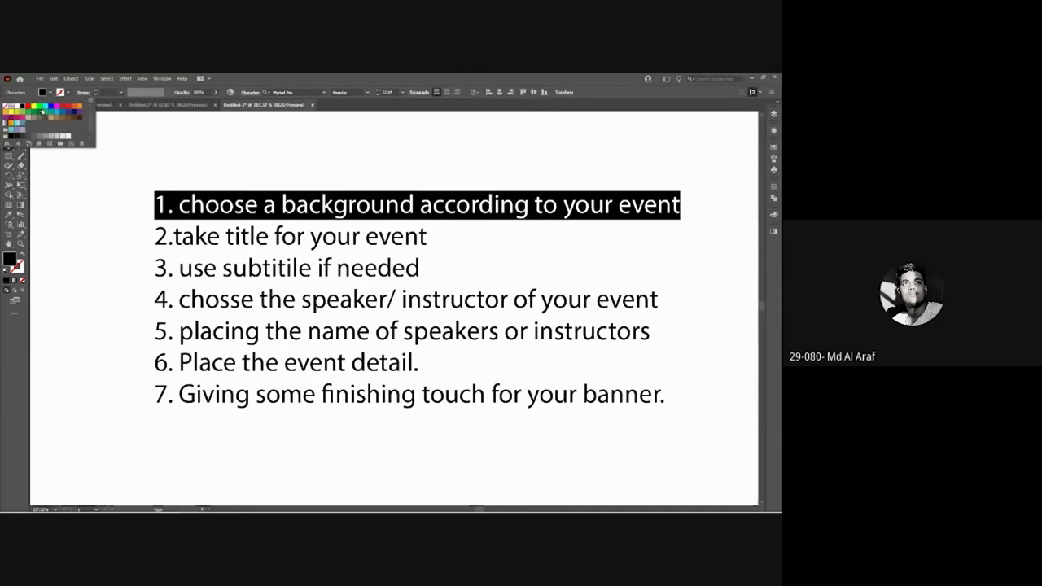
{"action": "left_click", "coordinate": [83, 172]}
{"action": "left_click", "coordinate": [83, 172], "text": "ctrl"}
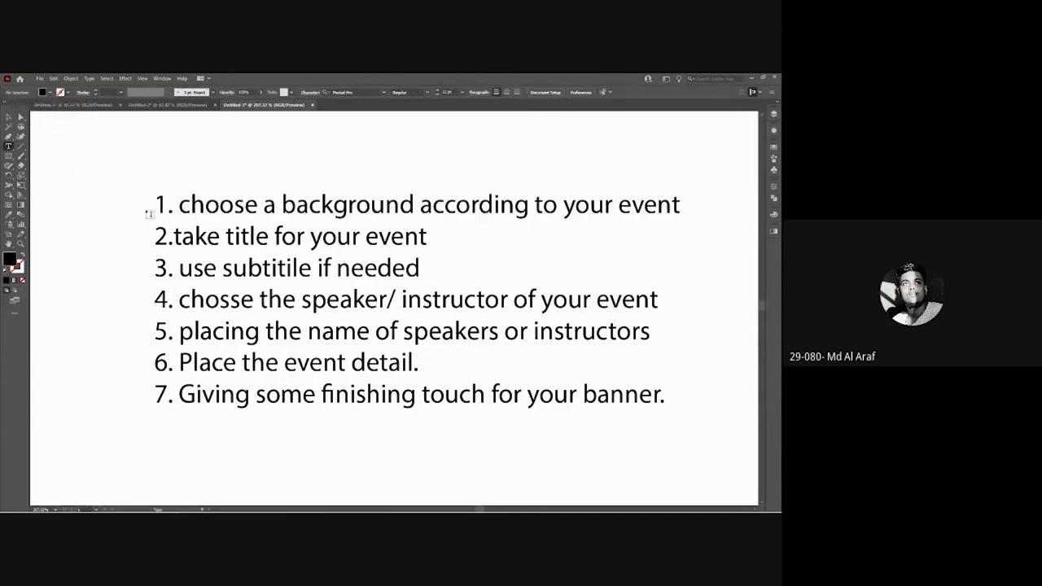
{"action": "left_click_drag", "start_coordinate": [154, 204], "coordinate": [705, 212]}
{"action": "left_click", "coordinate": [43, 92]}
{"action": "left_click", "coordinate": [47, 110]}
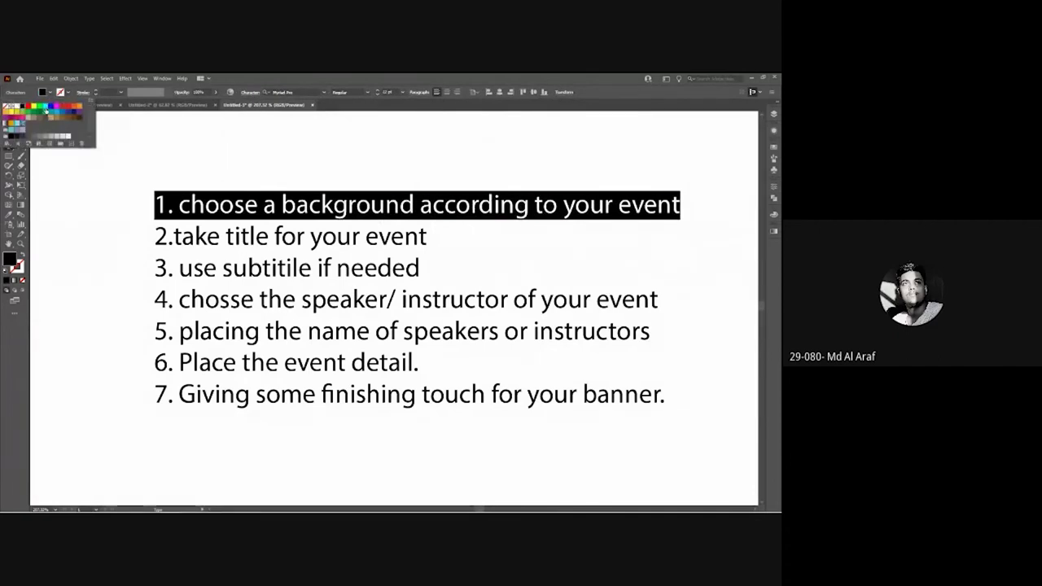
{"action": "left_click", "coordinate": [179, 166]}
{"action": "left_click", "coordinate": [179, 166], "text": "ctrl"}
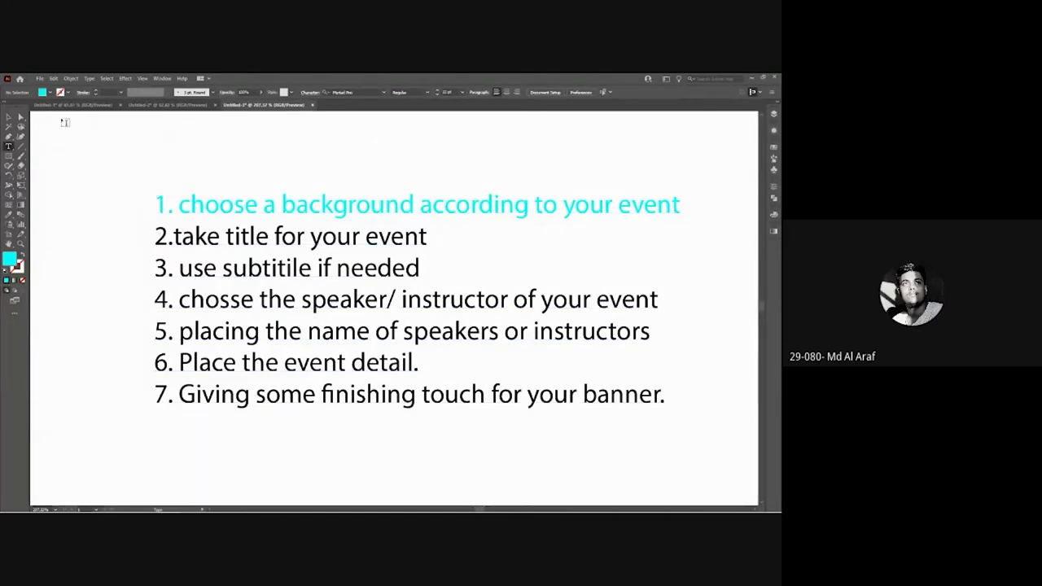
{"action": "left_click", "coordinate": [166, 105]}
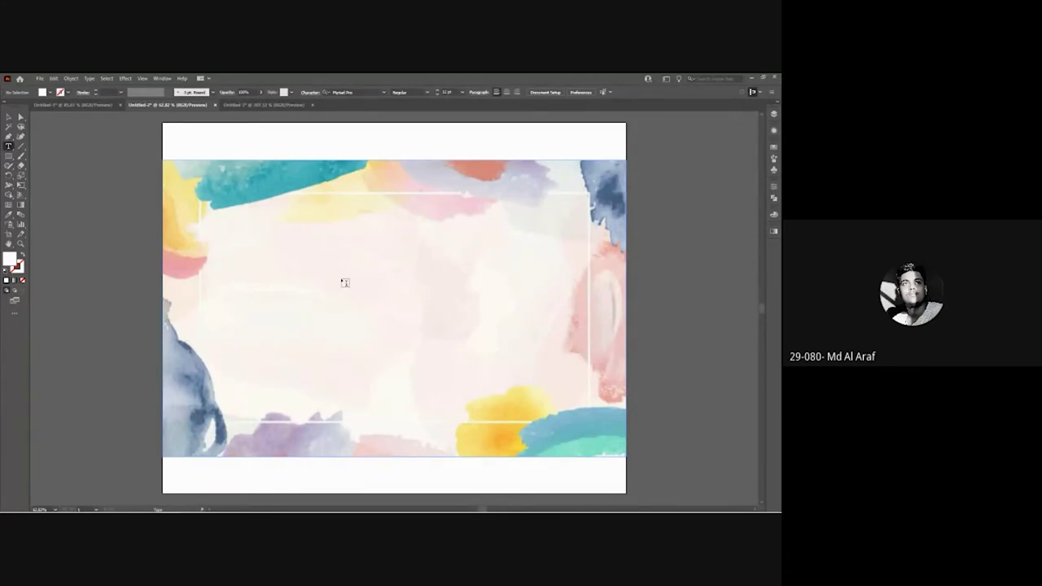
Step: Place a new 72 pt text line near the top of the banner
{"action": "left_click", "coordinate": [313, 277]}
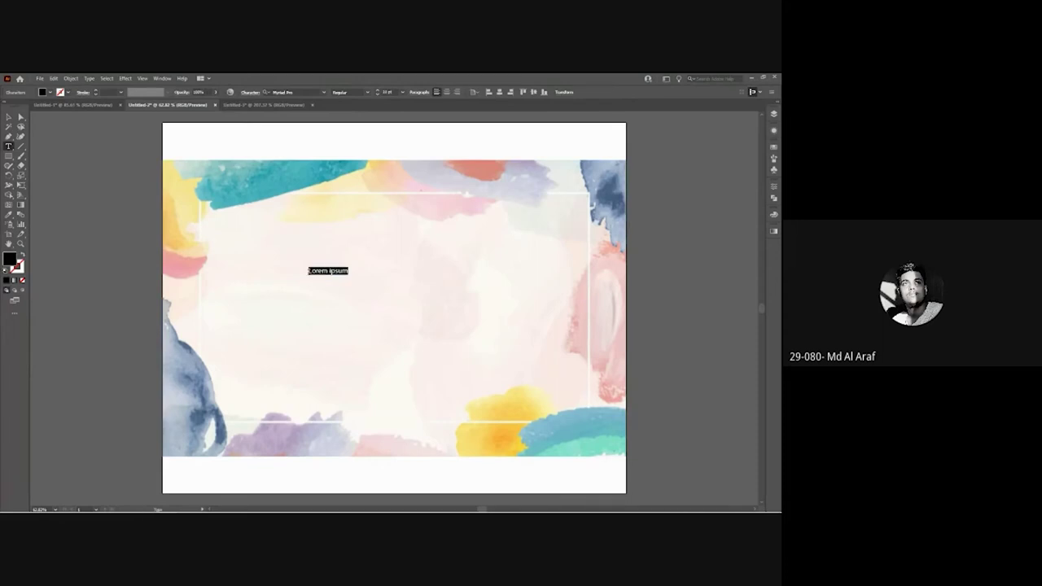
{"action": "key", "text": "Escape"}
{"action": "key", "text": "Delete"}
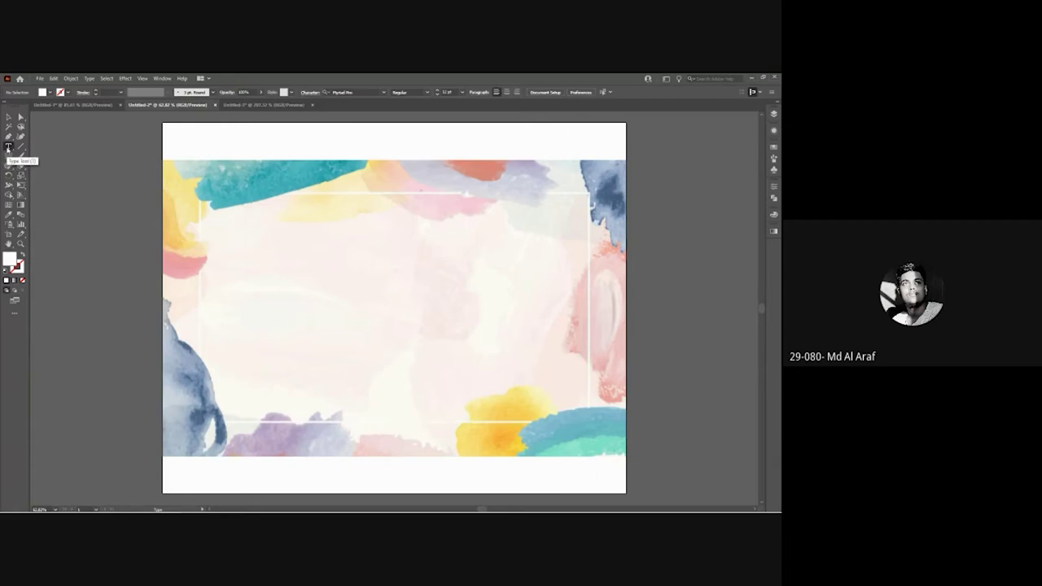
{"action": "left_click", "coordinate": [9, 148]}
{"action": "left_click", "coordinate": [9, 147]}
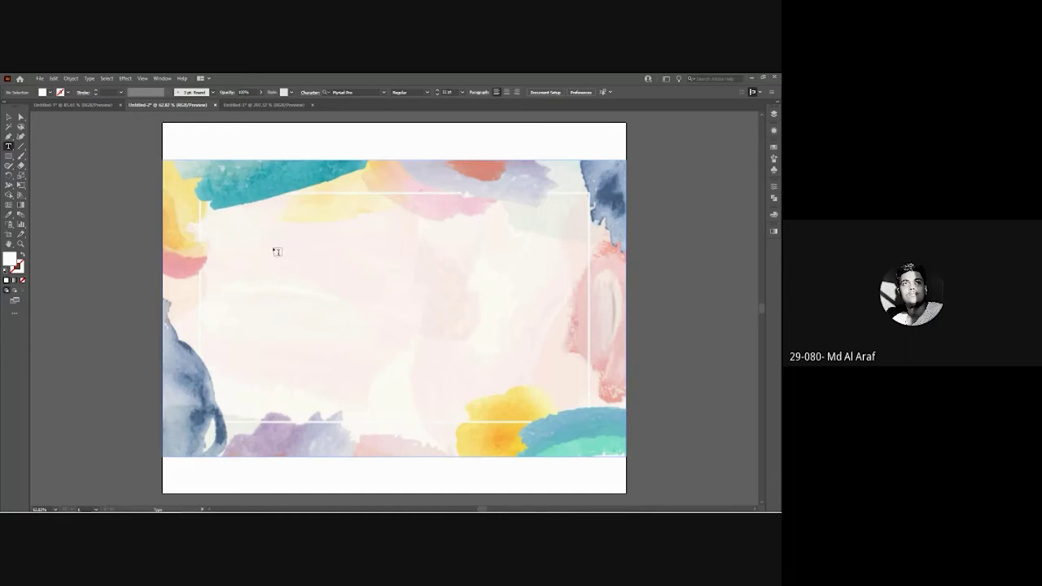
{"action": "left_click", "coordinate": [277, 252]}
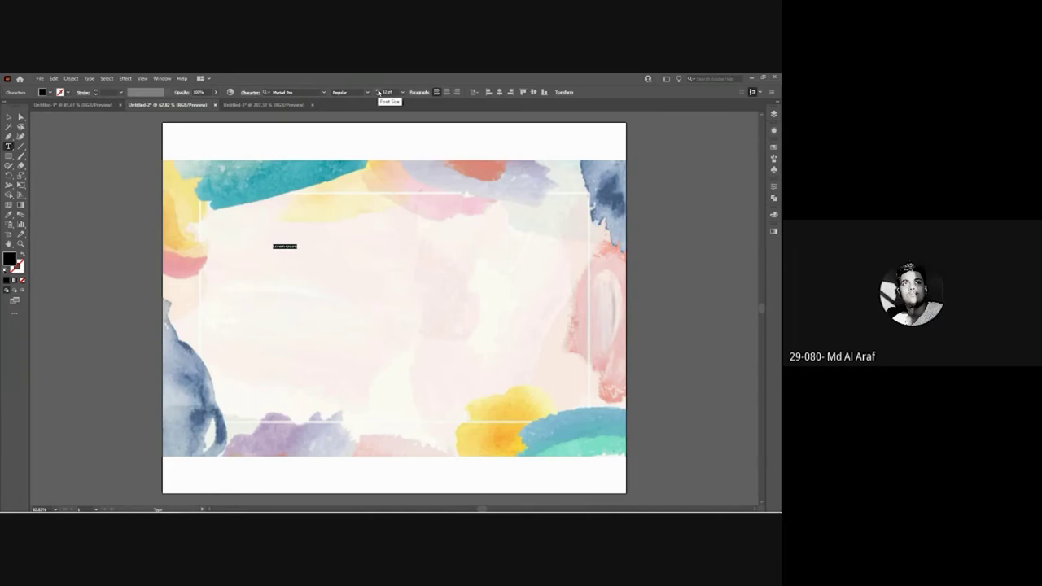
{"action": "left_click", "coordinate": [377, 89]}
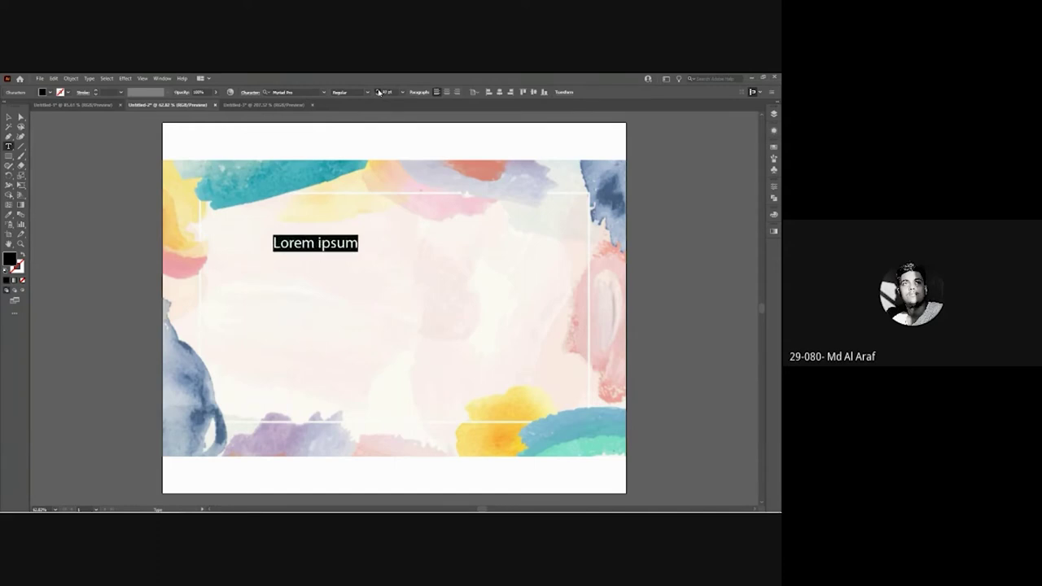
{"action": "left_click", "coordinate": [402, 92]}
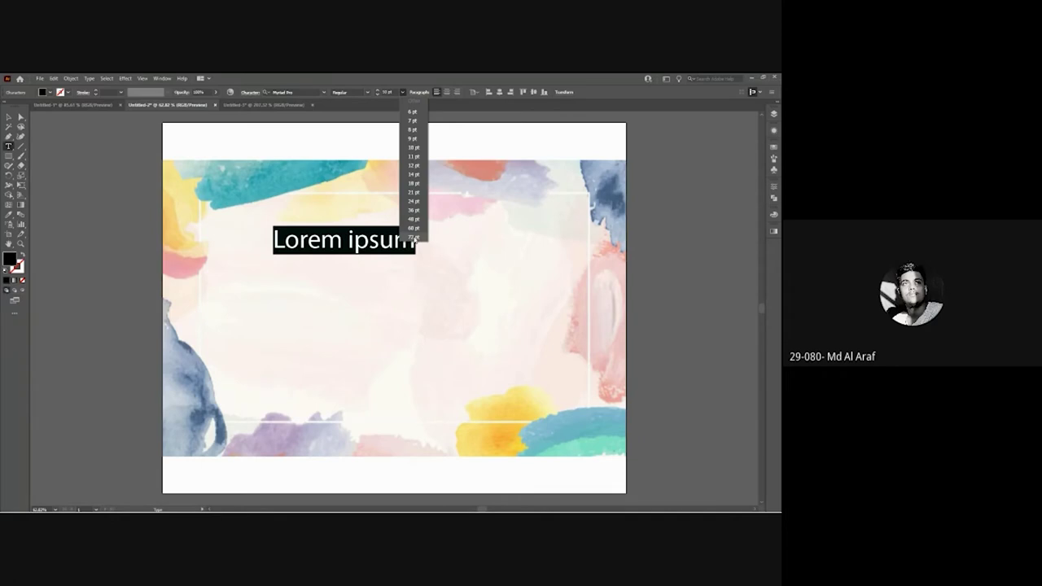
{"action": "left_click", "coordinate": [415, 237]}
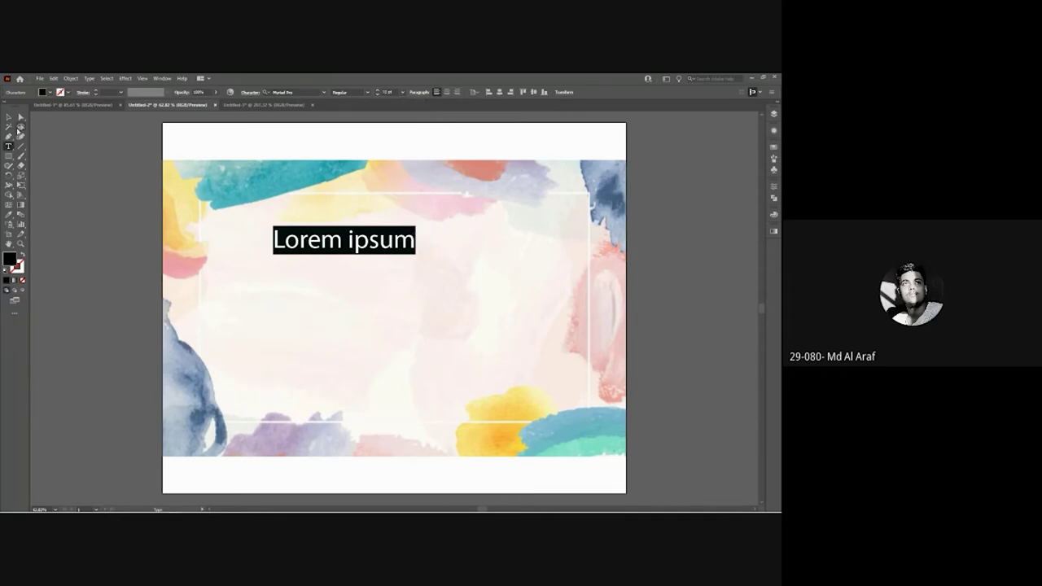
{"action": "key", "text": "Escape"}
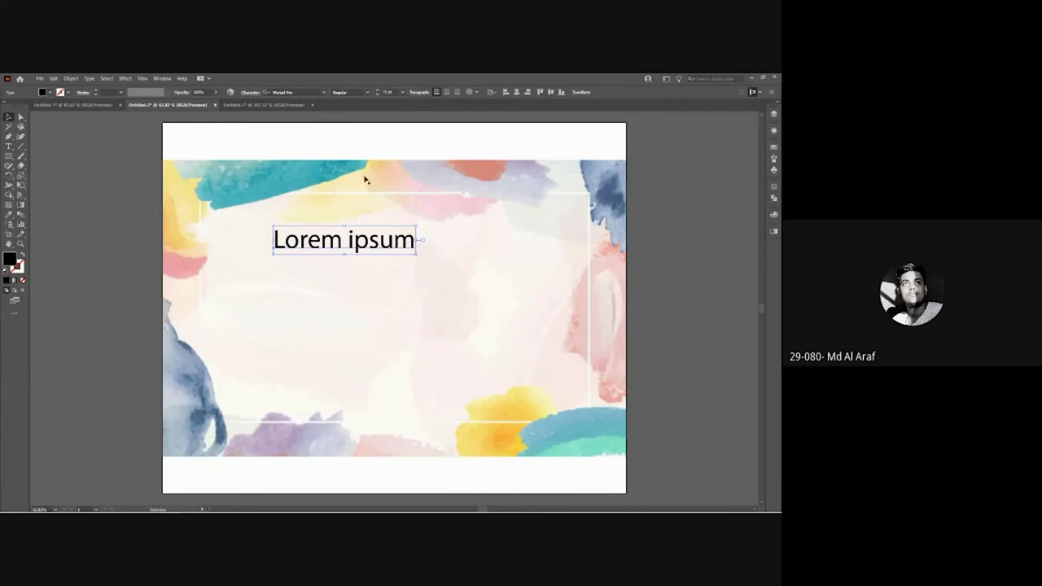
{"action": "left_click_drag", "start_coordinate": [343, 245], "coordinate": [390, 262]}
Step: Replace the Lorem ipsum placeholder with 'This is my Title' and nudge it to top centre
{"action": "key", "text": "t"}
{"action": "double_click", "coordinate": [391, 259]}
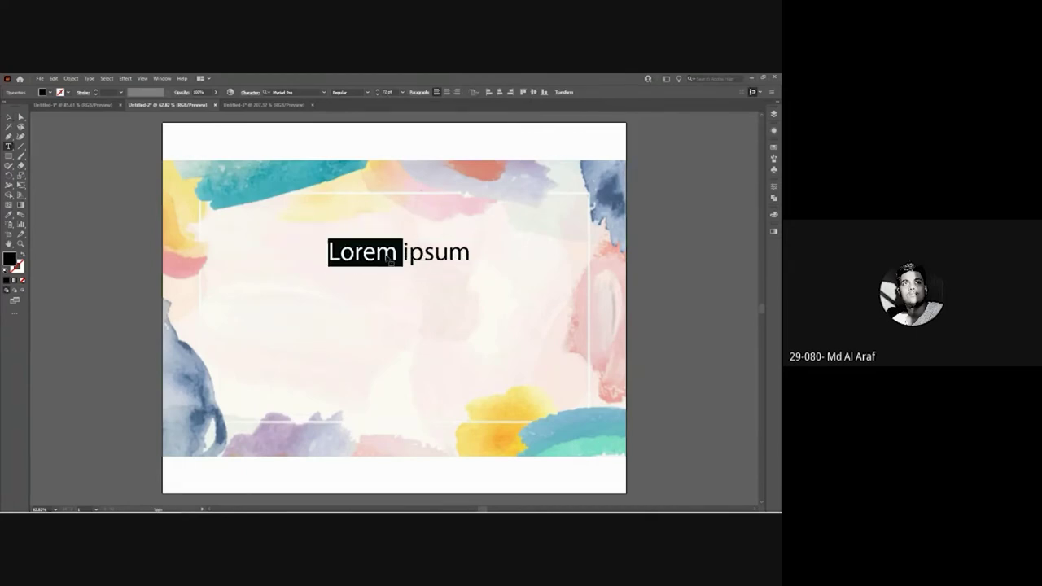
{"action": "key", "text": "ctrl+a"}
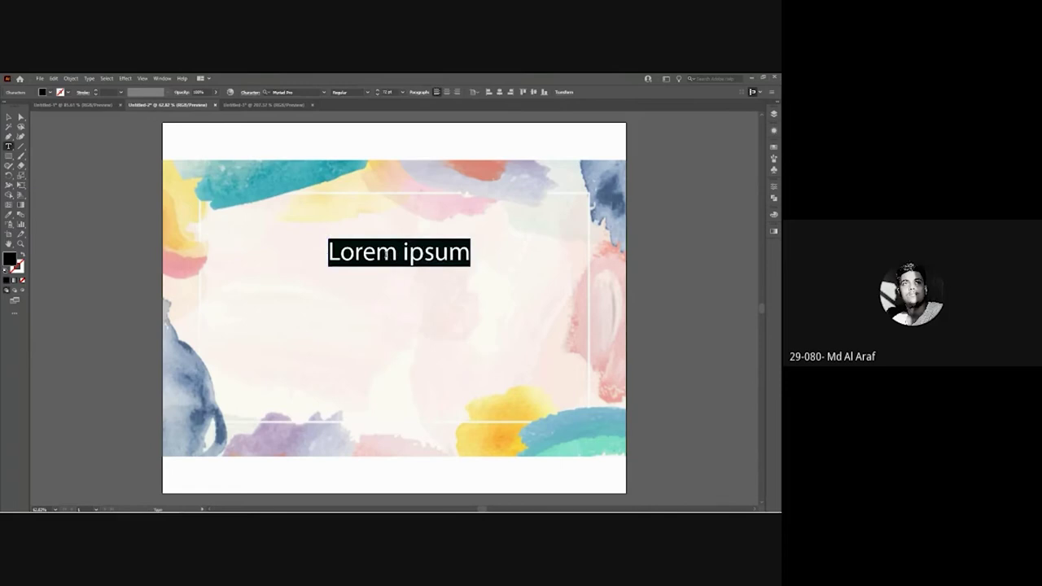
{"action": "type", "text": "This is my Titel"}
{"action": "key", "text": "BackSpace"}
{"action": "key", "text": "BackSpace"}
{"action": "key", "text": "BackSpace"}
{"action": "type", "text": "tle"}
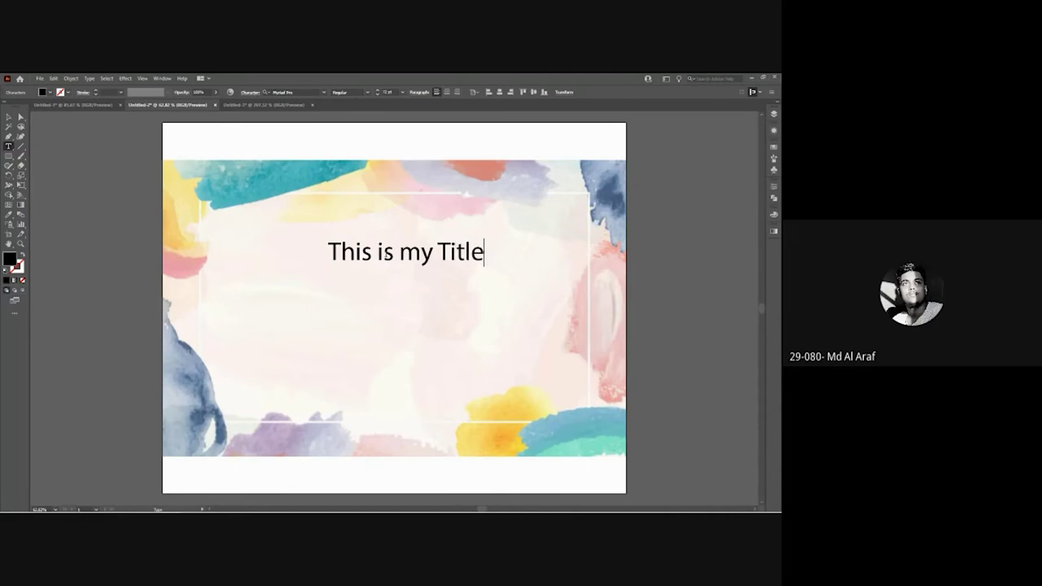
{"action": "key", "text": "ctrl+a"}
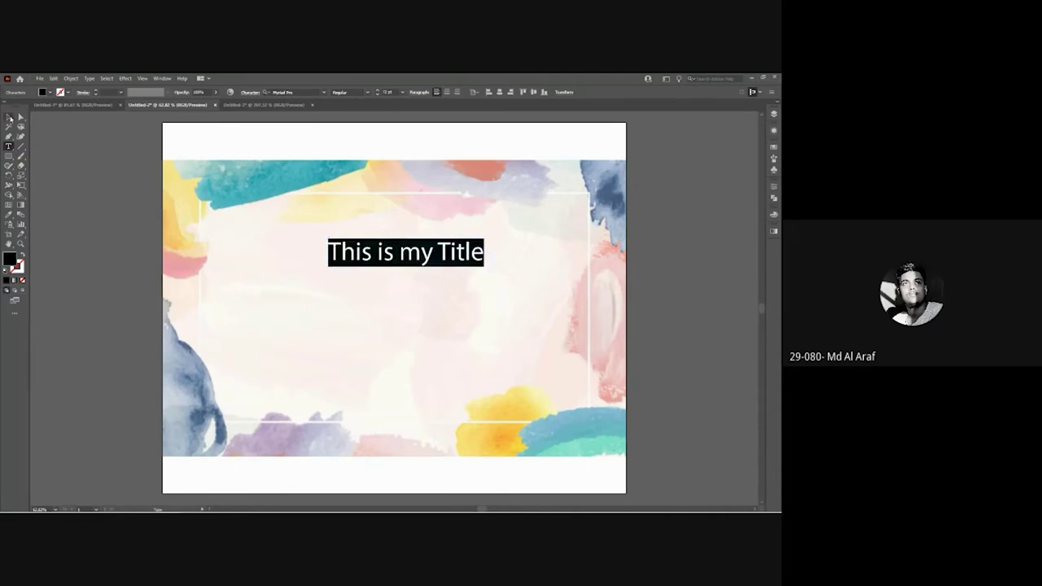
{"action": "left_click", "coordinate": [9, 118]}
{"action": "left_click", "coordinate": [123, 158]}
{"action": "left_click_drag", "start_coordinate": [423, 256], "coordinate": [412, 245]}
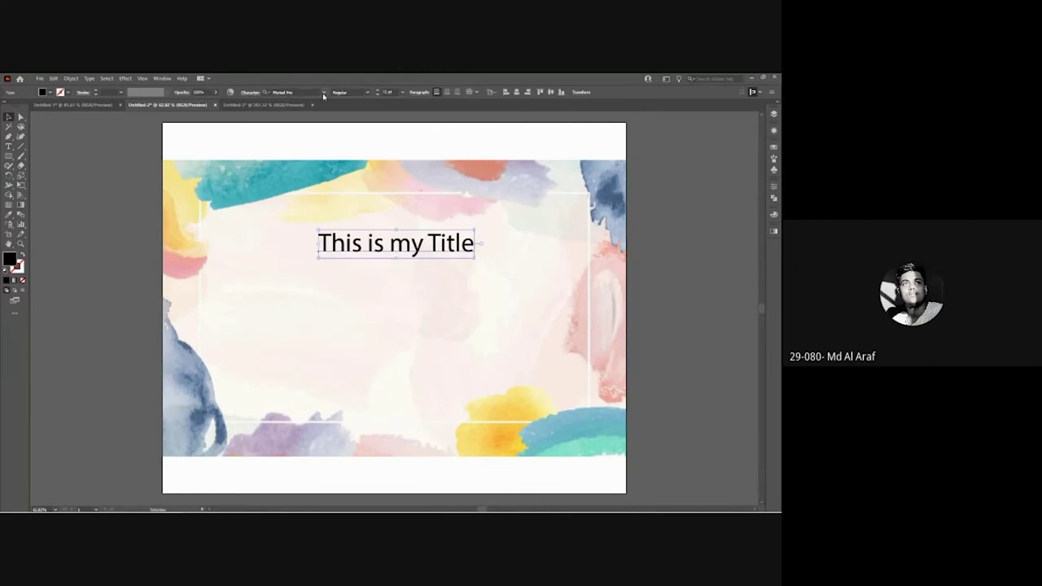
Step: Select the title text object and expand the docked panels
{"action": "left_click", "coordinate": [162, 78]}
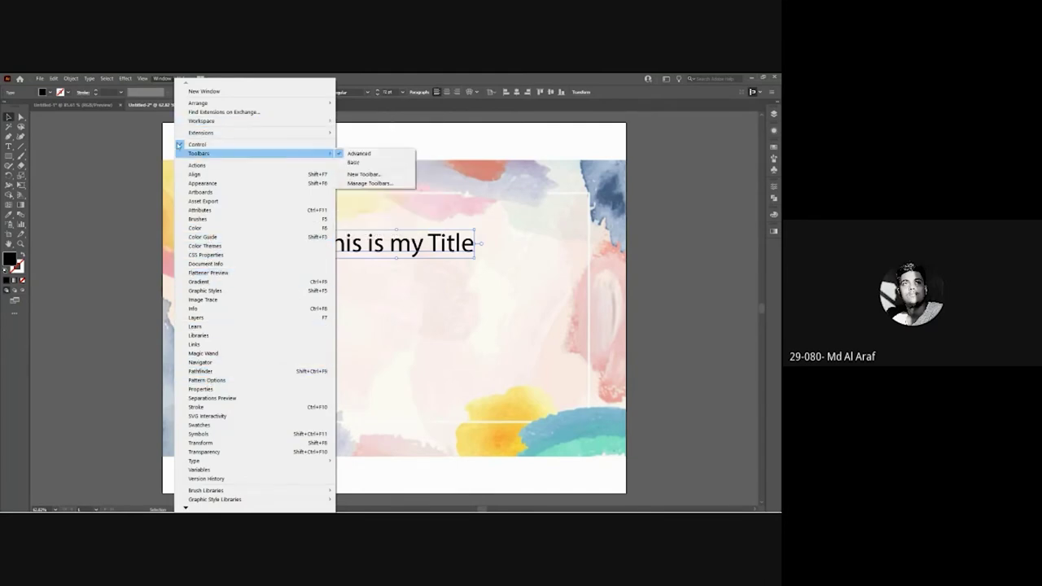
{"action": "left_click", "coordinate": [326, 185]}
{"action": "left_click", "coordinate": [395, 243]}
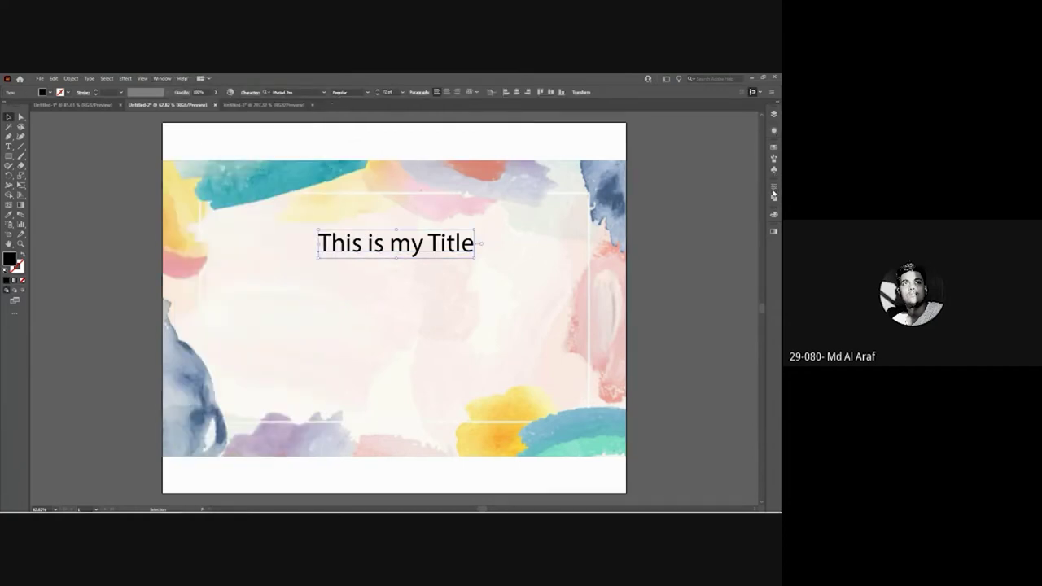
{"action": "left_click", "coordinate": [775, 104]}
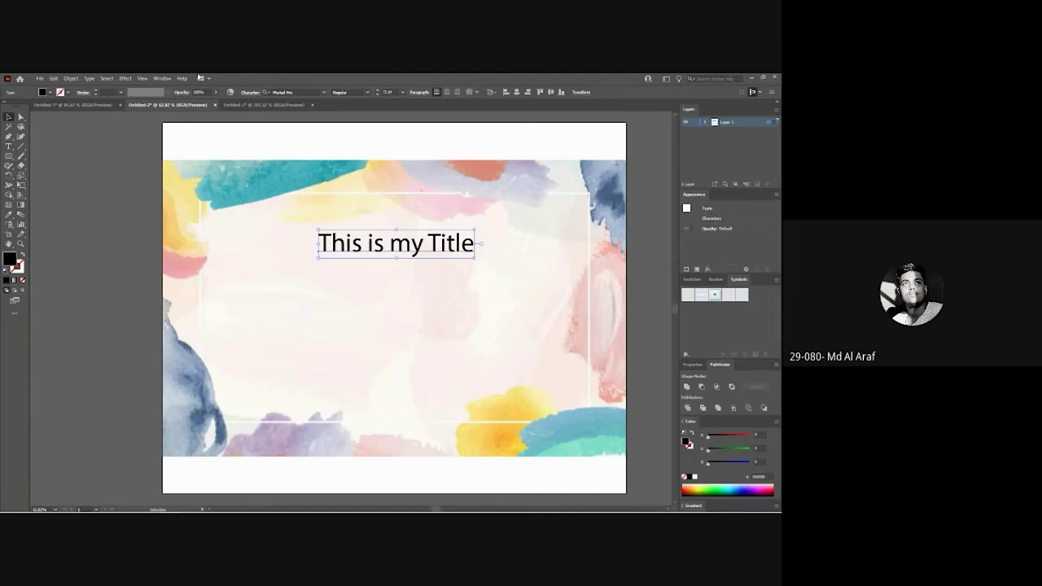
Step: Inspect the title's character stroke and fill settings, then collapse panels and deselect
{"action": "left_click", "coordinate": [162, 78]}
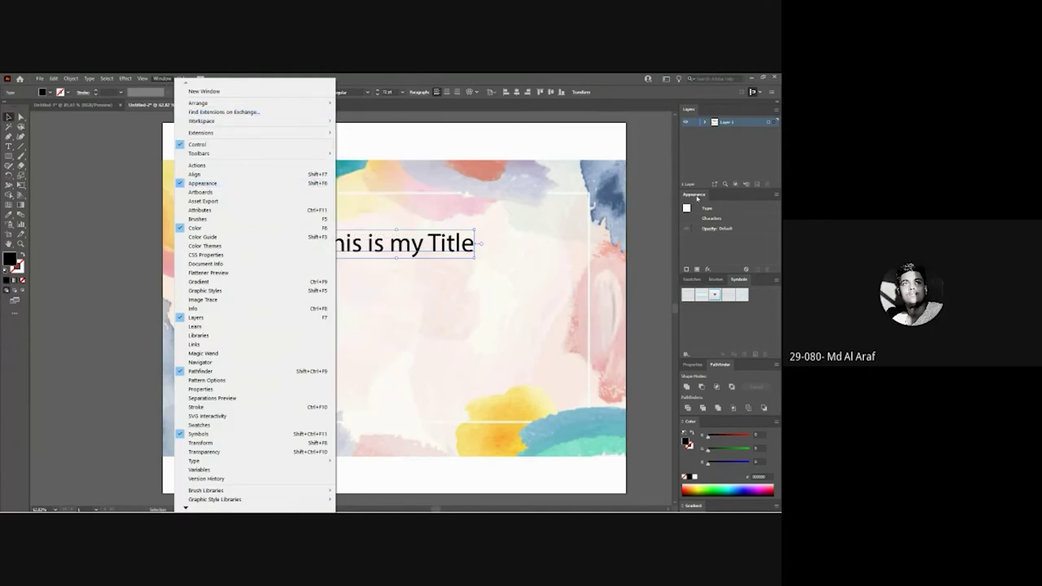
{"action": "left_click", "coordinate": [711, 220]}
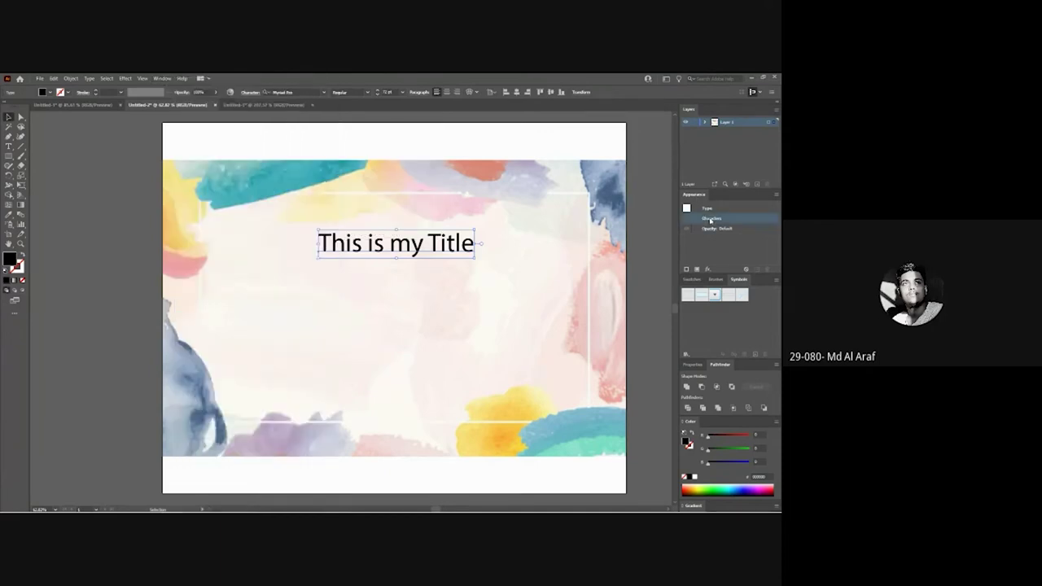
{"action": "double_click", "coordinate": [710, 220]}
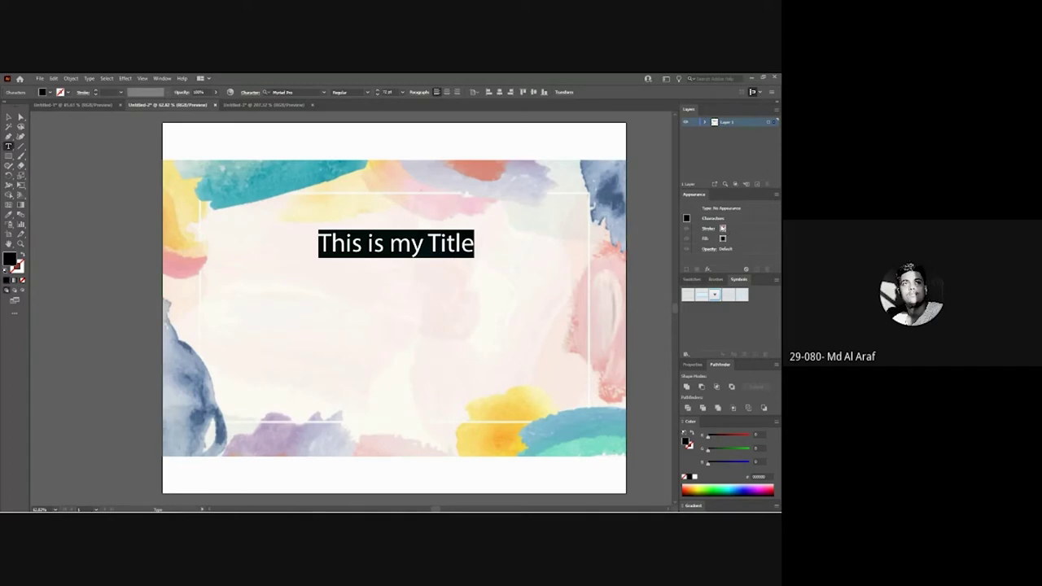
{"action": "left_click", "coordinate": [718, 219]}
{"action": "left_click", "coordinate": [722, 230]}
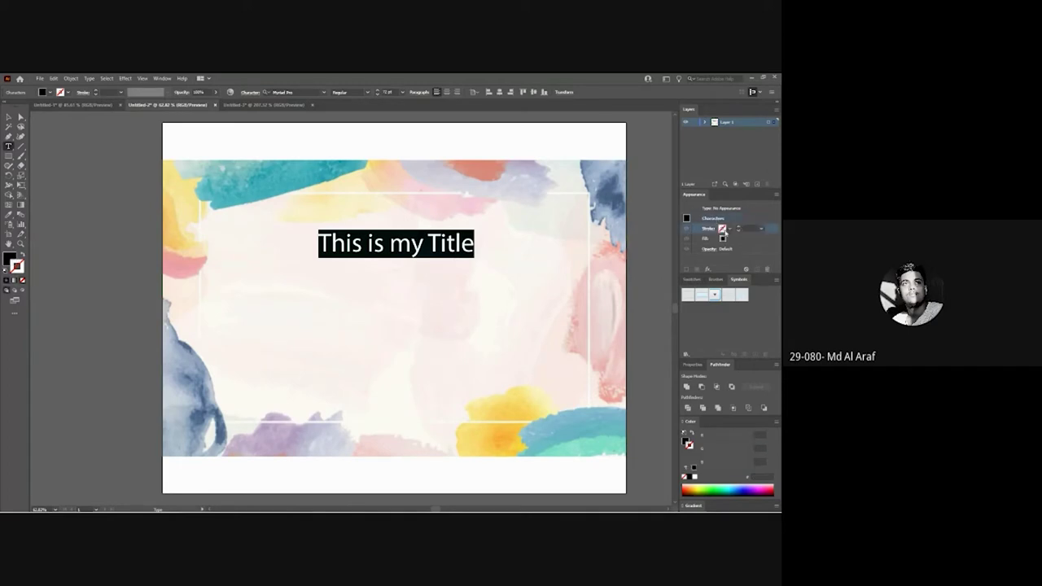
{"action": "left_click", "coordinate": [724, 239]}
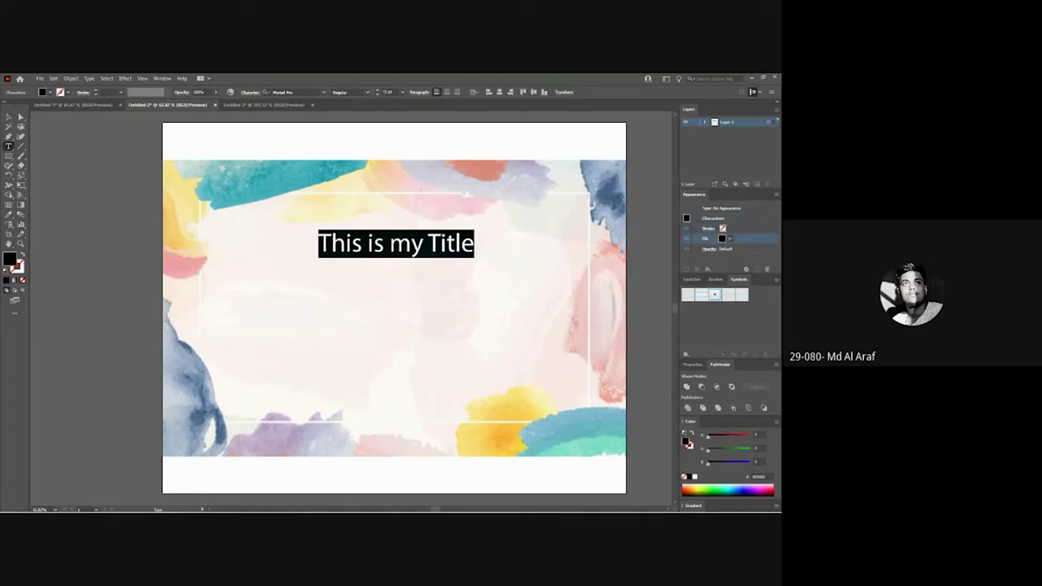
{"action": "left_click", "coordinate": [776, 106]}
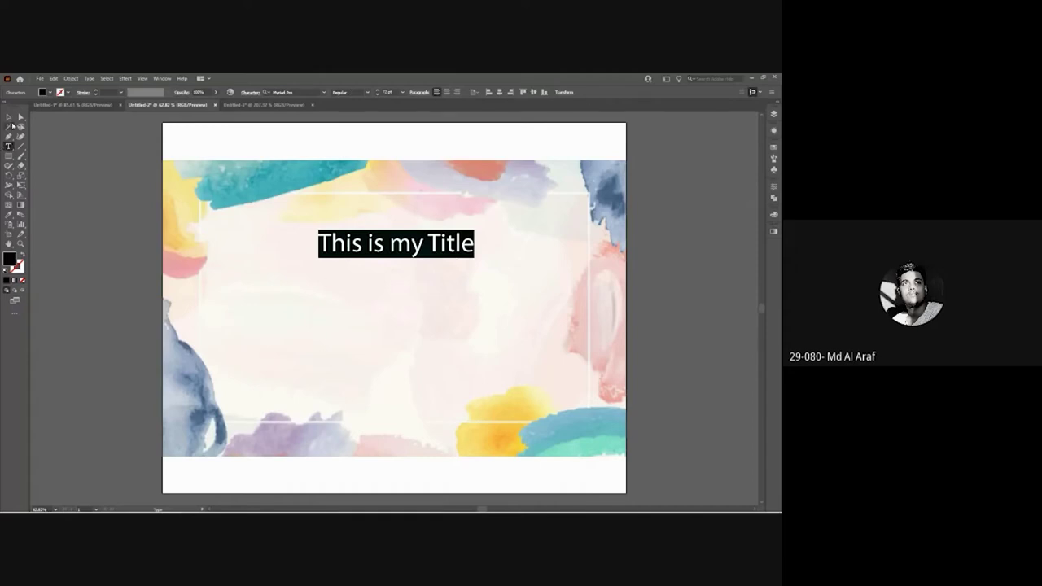
{"action": "key", "text": "Escape"}
{"action": "left_click", "coordinate": [105, 187]}
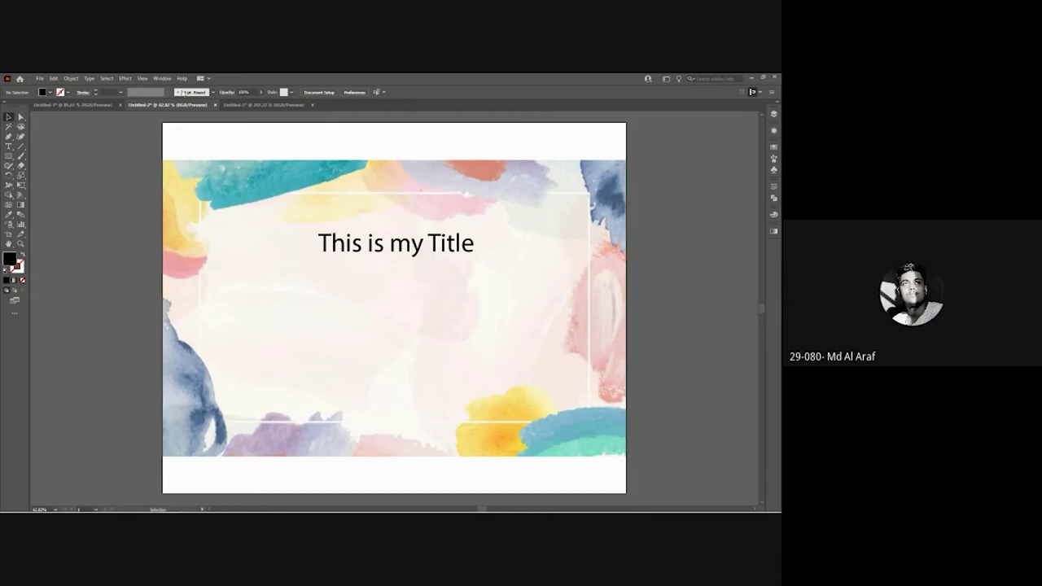
Step: Snip the control bar and text settings area to the clipboard, selecting the title between snips
{"action": "key", "text": "super+shift+s"}
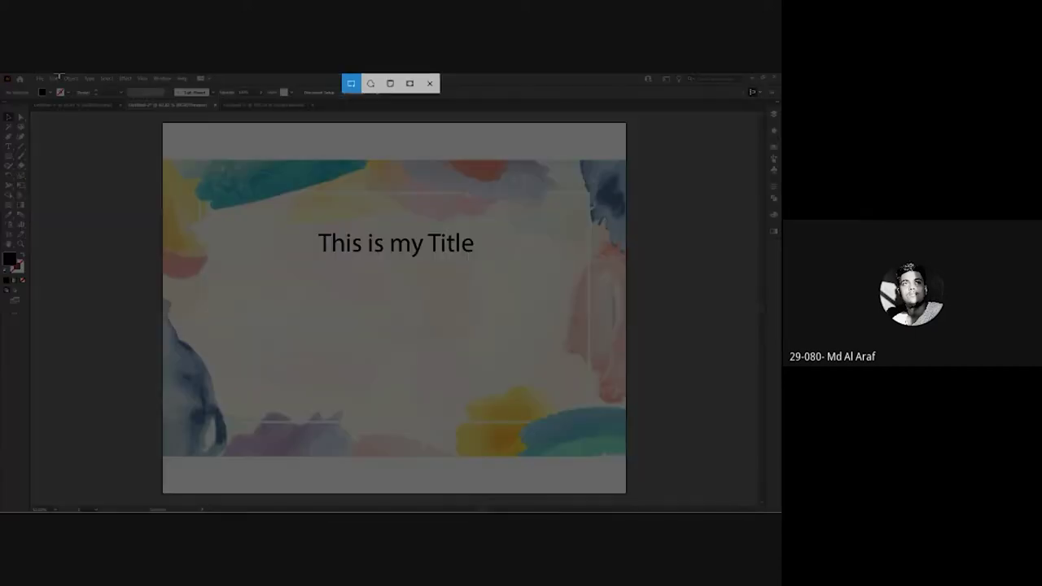
{"action": "left_click_drag", "start_coordinate": [6, 73], "coordinate": [423, 112]}
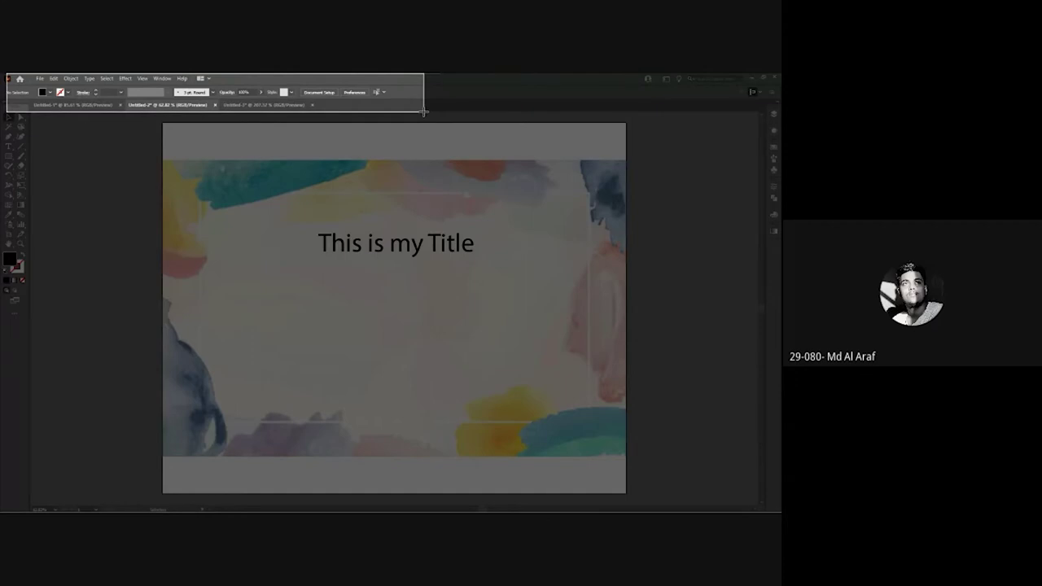
{"action": "left_click_drag", "start_coordinate": [423, 112], "coordinate": [423, 112]}
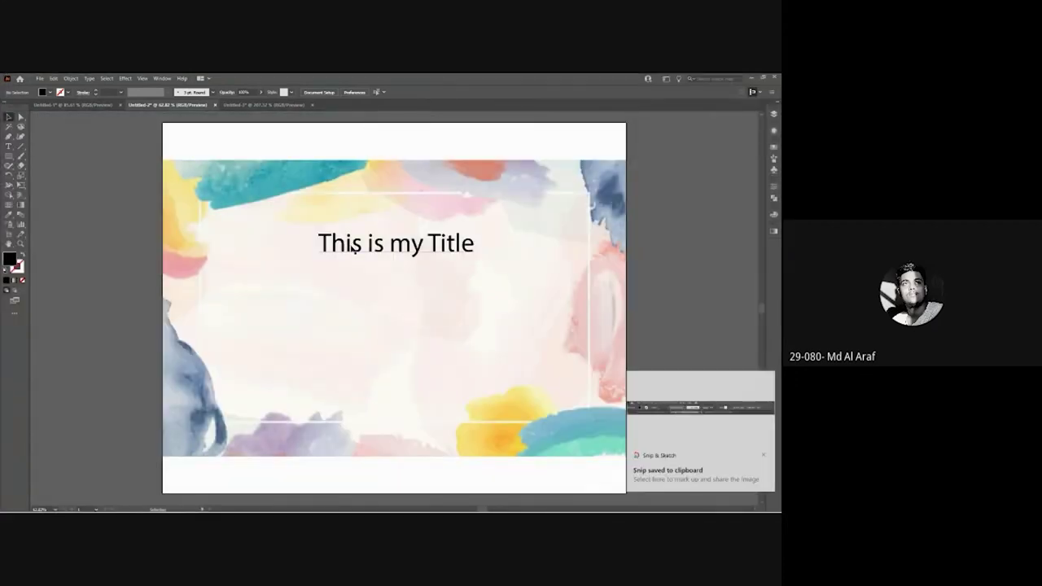
{"action": "left_click", "coordinate": [353, 249]}
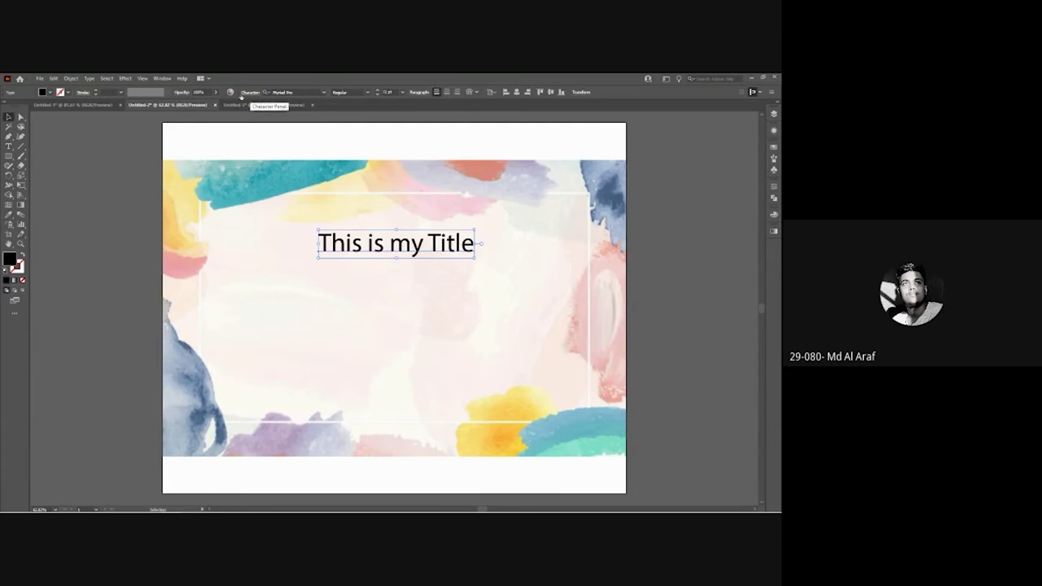
{"action": "key", "text": "shift+super+s"}
{"action": "left_click_drag", "start_coordinate": [225, 75], "coordinate": [591, 115]}
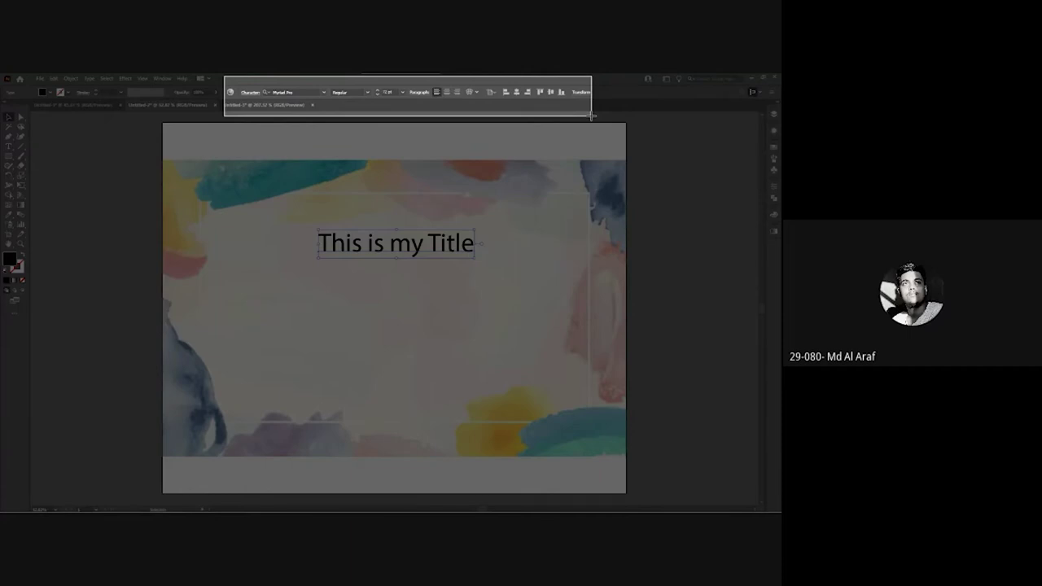
{"action": "left_click_drag", "start_coordinate": [591, 115], "coordinate": [591, 115]}
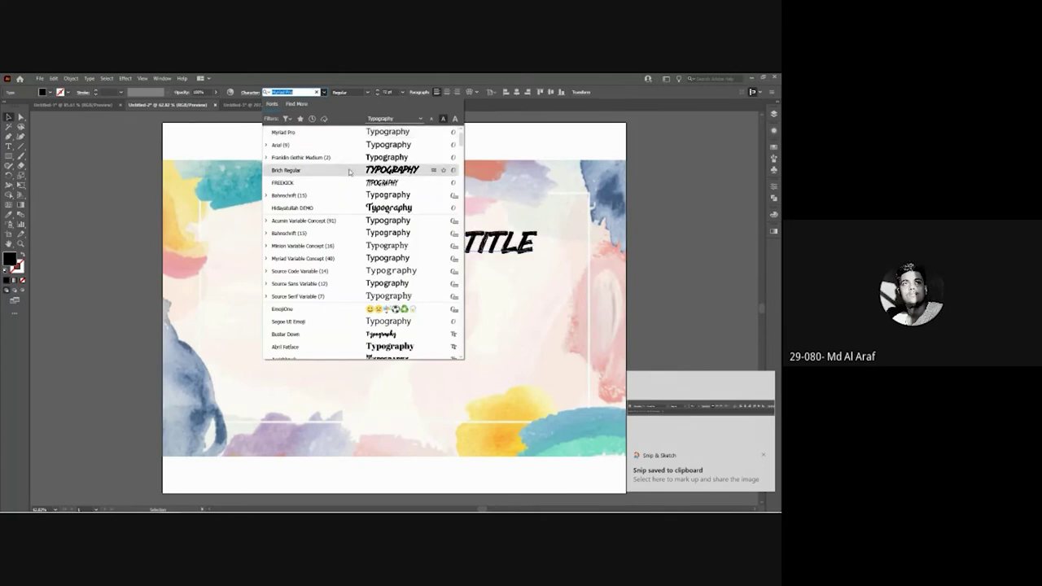
Step: Try Brich Regular and then Hidayatullah DEMO on the title, repositioning it each time
{"action": "left_click", "coordinate": [349, 171]}
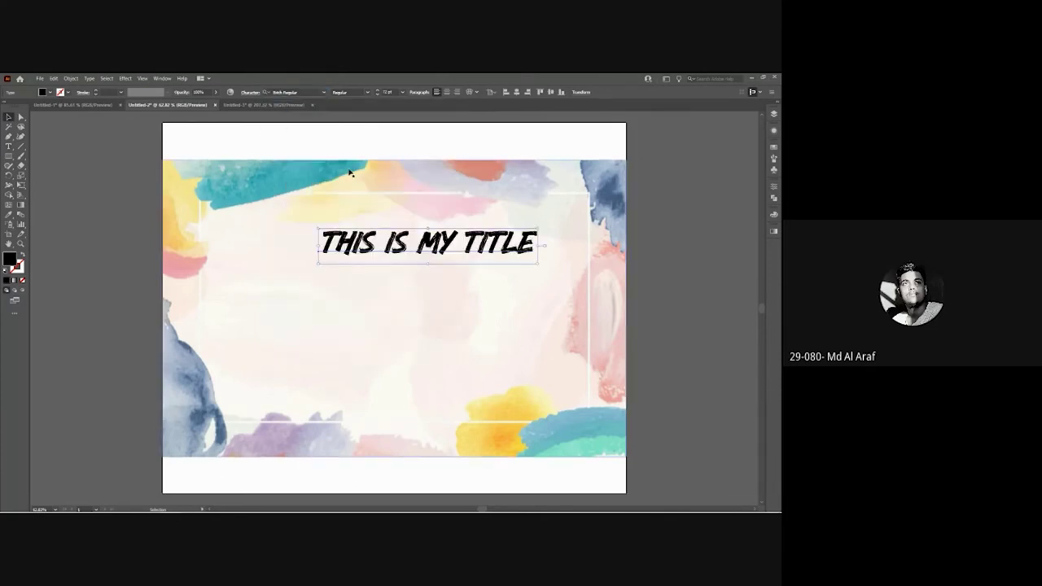
{"action": "left_click_drag", "start_coordinate": [414, 250], "coordinate": [384, 369]}
{"action": "left_click", "coordinate": [323, 92]}
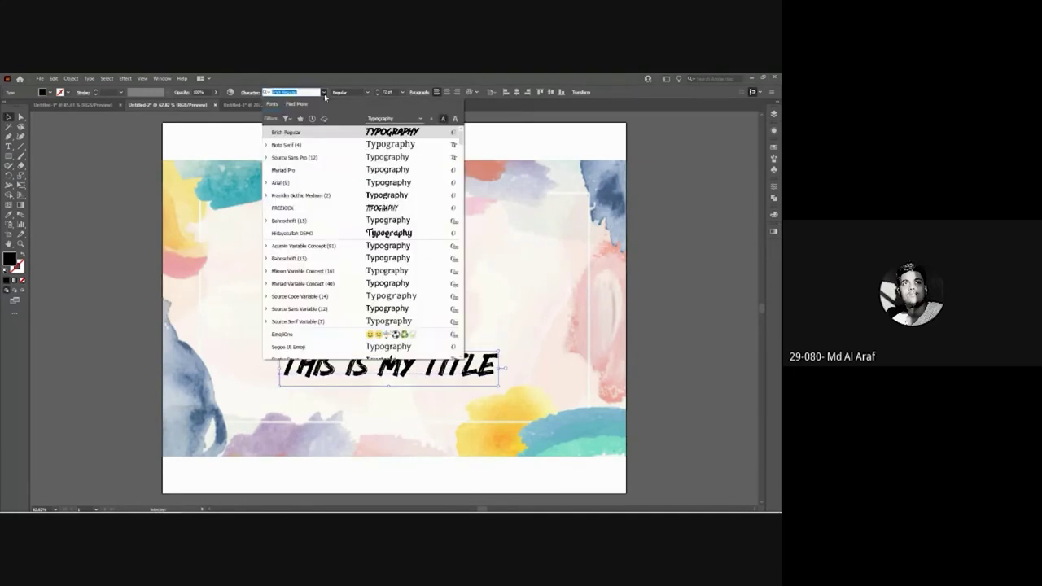
{"action": "left_click", "coordinate": [377, 233]}
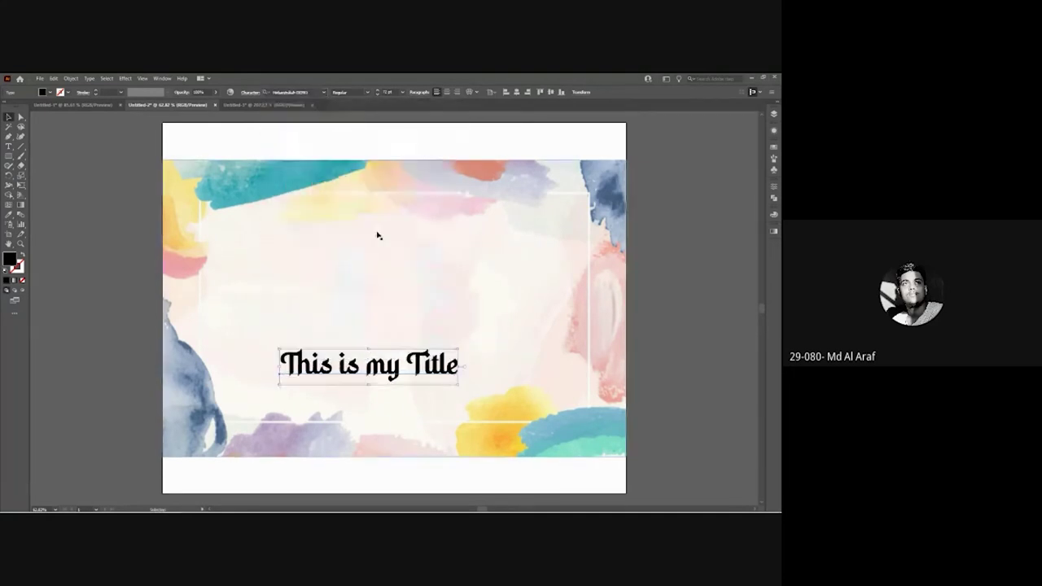
{"action": "left_click_drag", "start_coordinate": [391, 380], "coordinate": [420, 283]}
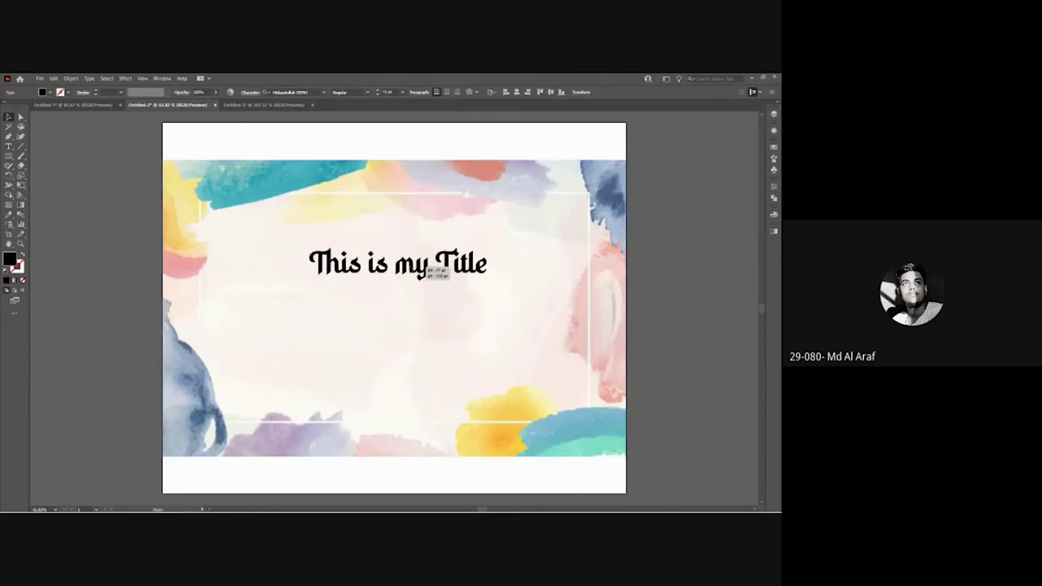
Step: Apply the Brich Regular brush font, centre the title horizontally and raise it about 23 px
{"action": "left_click", "coordinate": [324, 93]}
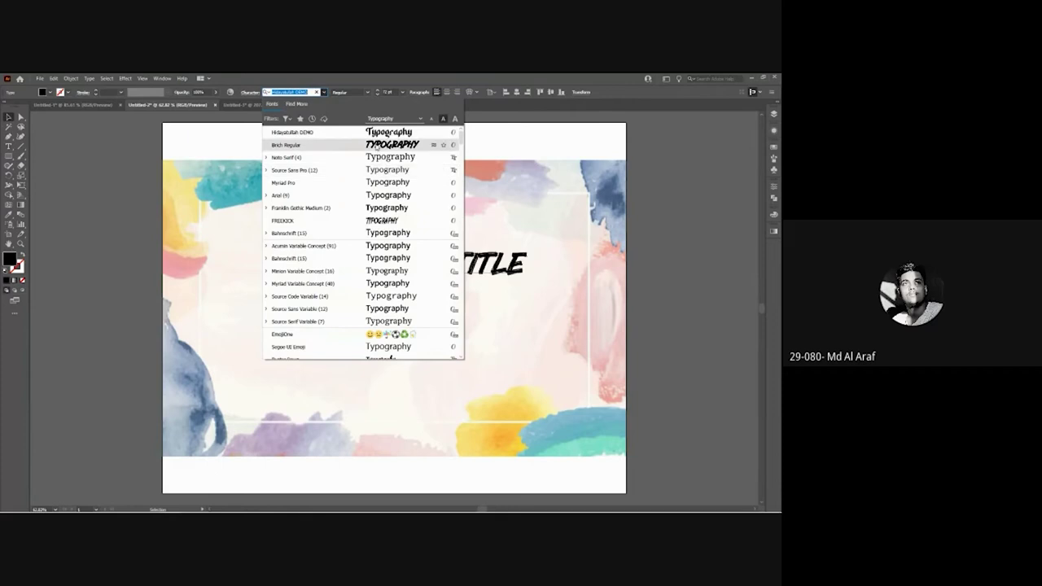
{"action": "scroll", "coordinate": [370, 236], "scroll_direction": "down", "scroll_amount": 5}
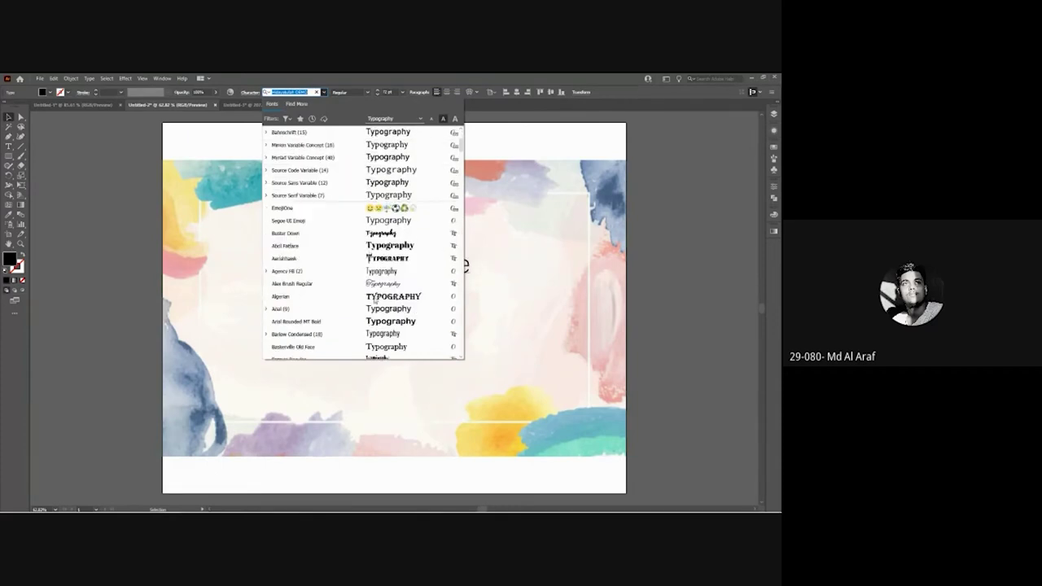
{"action": "scroll", "coordinate": [359, 294], "scroll_direction": "down", "scroll_amount": 5}
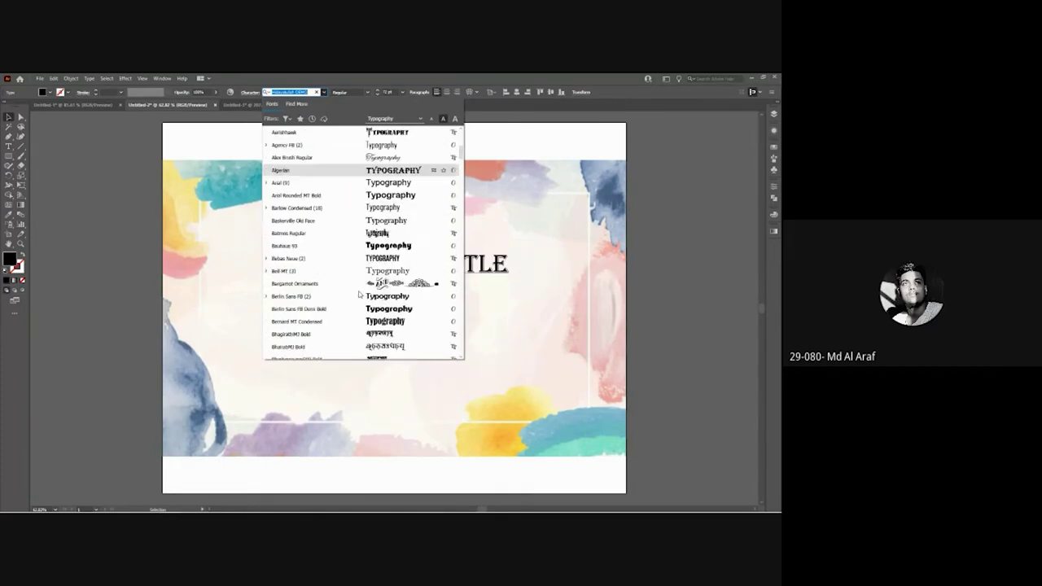
{"action": "scroll", "coordinate": [359, 294], "scroll_direction": "down", "scroll_amount": 5}
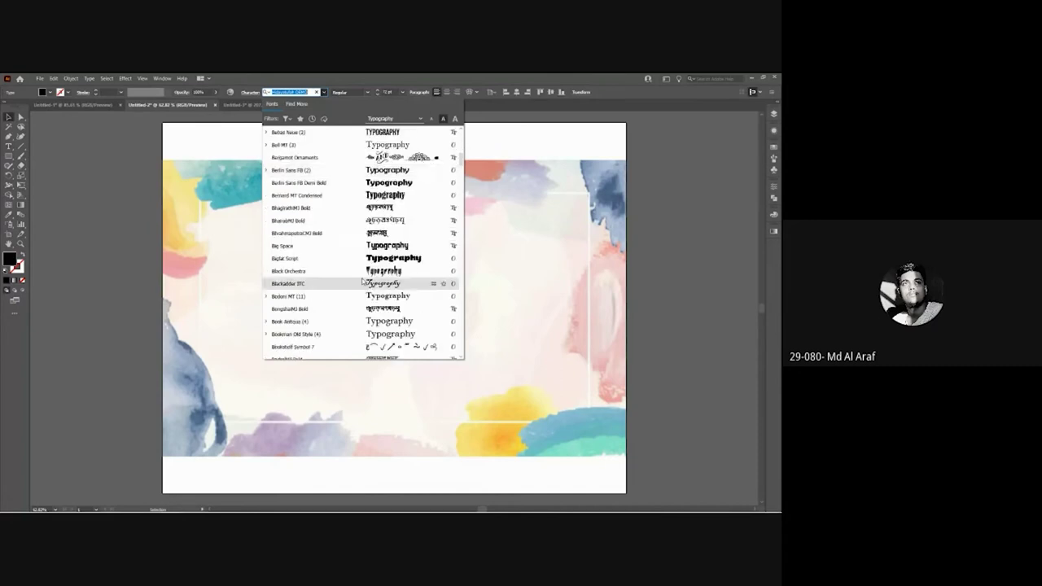
{"action": "scroll", "coordinate": [367, 253], "scroll_direction": "down", "scroll_amount": 5}
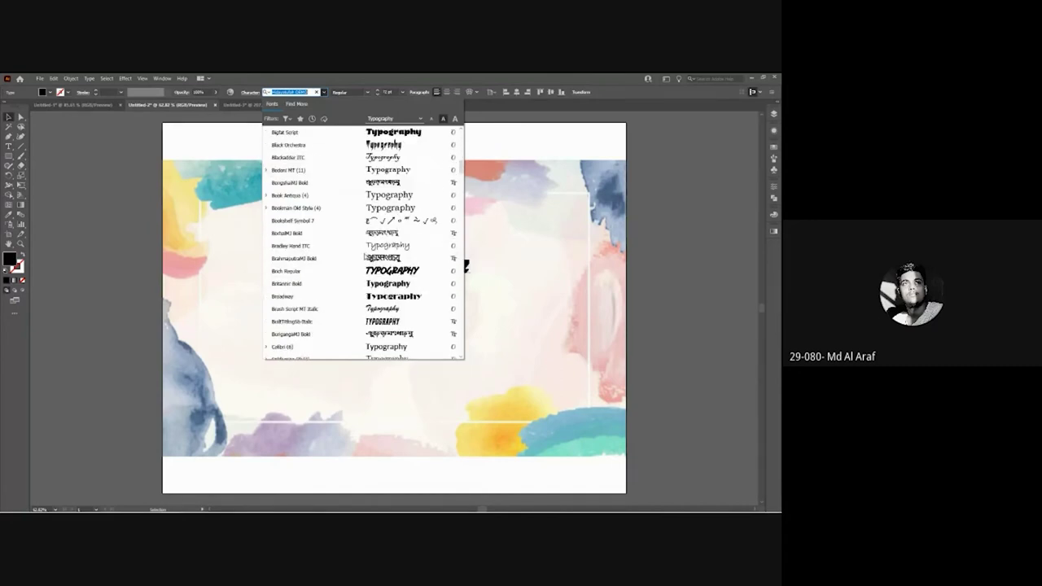
{"action": "left_click", "coordinate": [363, 276]}
{"action": "mouse_move", "coordinate": [430, 269]}
{"action": "left_mouse_down"}
{"action": "mouse_move", "coordinate": [417, 259]}
{"action": "mouse_move", "coordinate": [422, 244]}
{"action": "mouse_move", "coordinate": [425, 254]}
{"action": "left_mouse_up"}
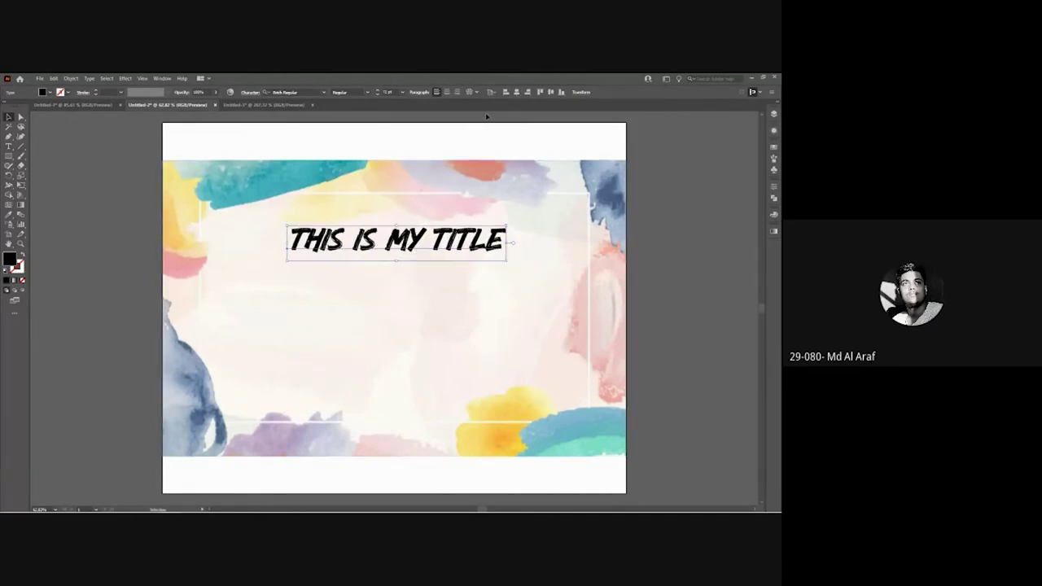
{"action": "left_click", "coordinate": [517, 94]}
{"action": "left_click_drag", "start_coordinate": [440, 249], "coordinate": [437, 224]}
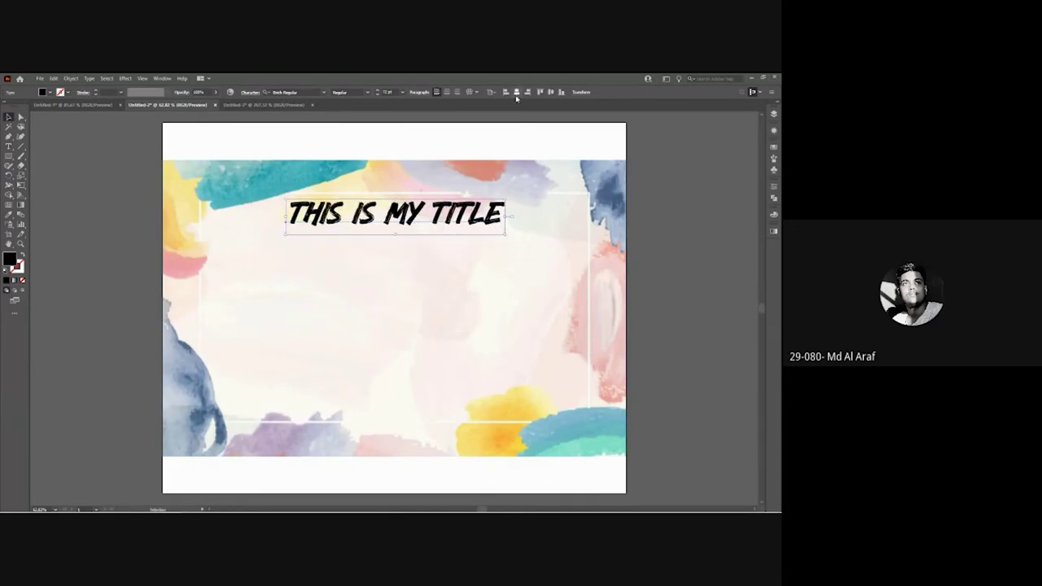
{"action": "left_click", "coordinate": [109, 263]}
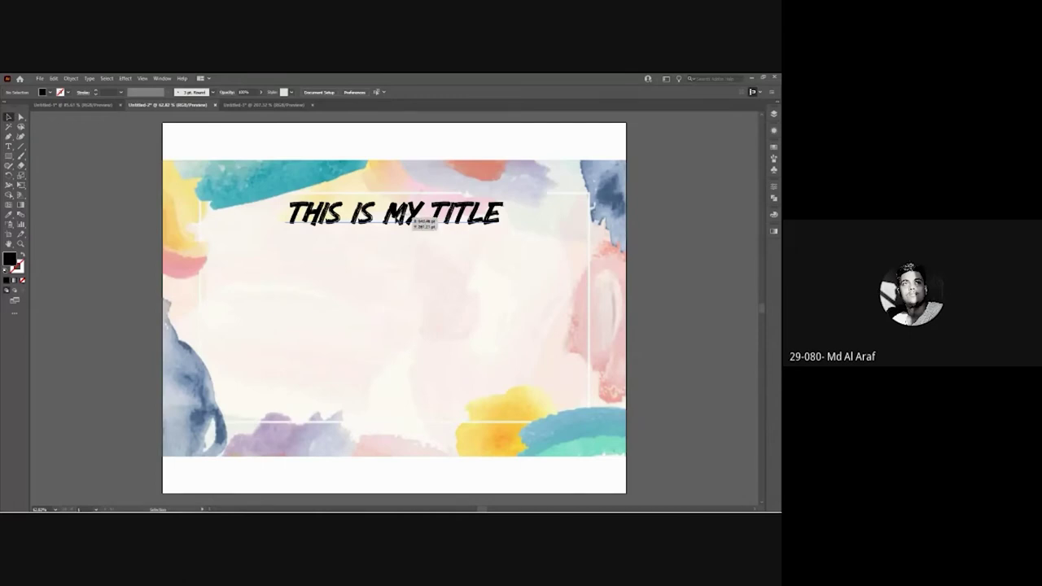
Step: Replace the title wording with 'BASIC GRAPHICS DESIGN'
{"action": "left_click", "coordinate": [395, 215]}
{"action": "double_click", "coordinate": [395, 216]}
{"action": "key", "text": "ctrl+a"}
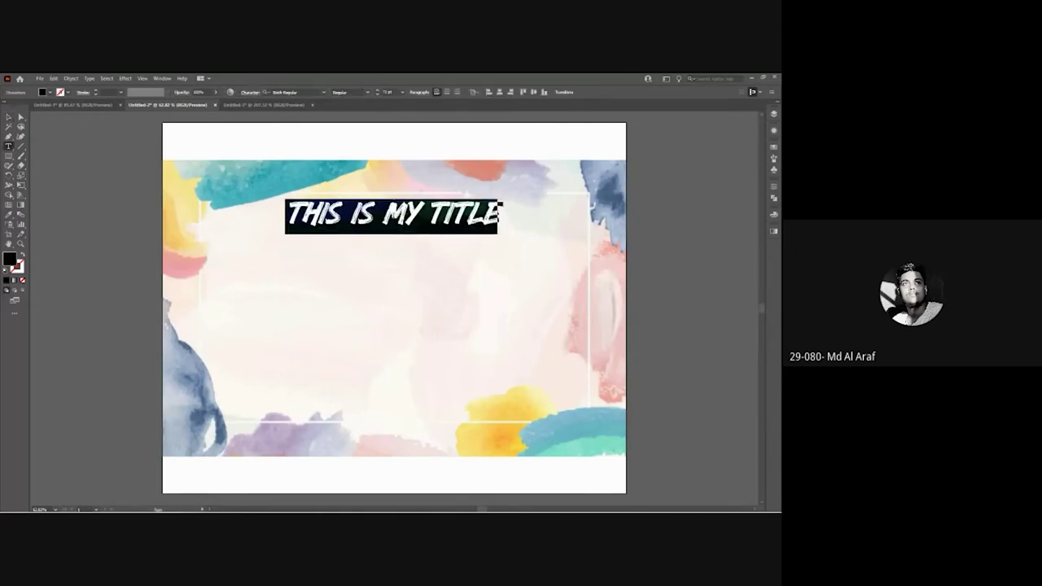
{"action": "type", "text": "BASIC "}
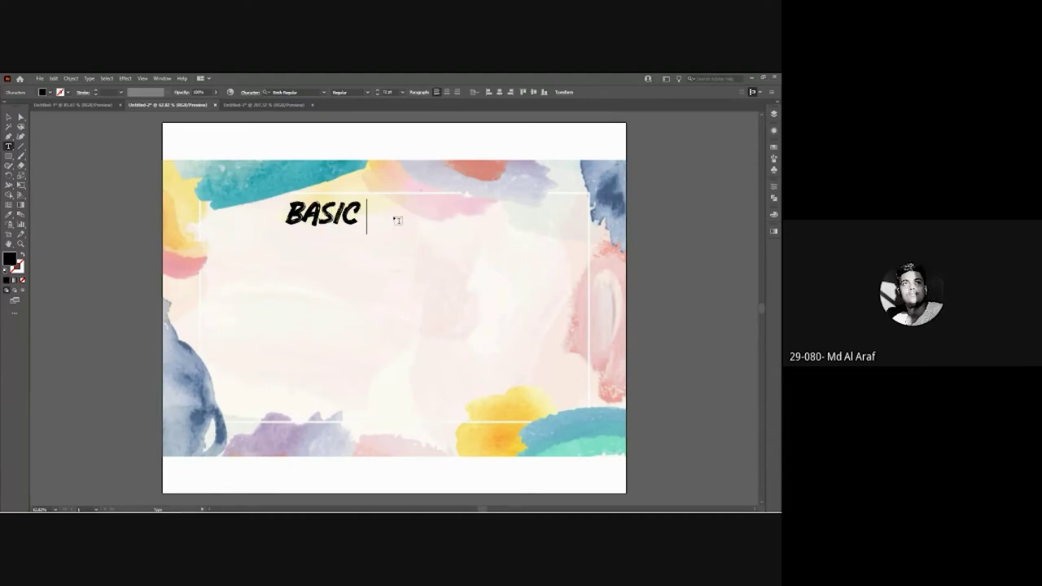
{"action": "type", "text": "GRAP"}
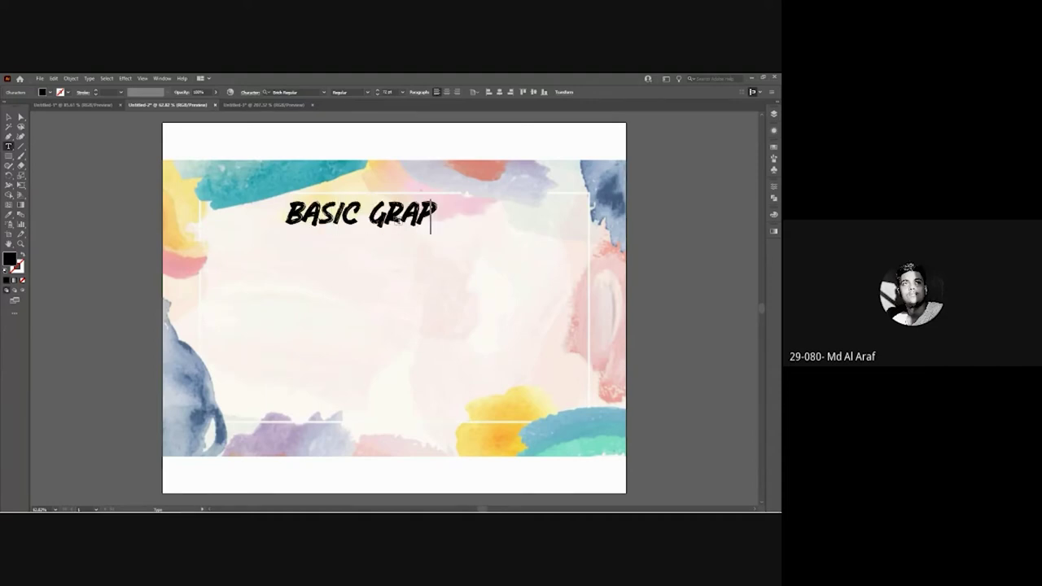
{"action": "type", "text": "HICS DESIGN"}
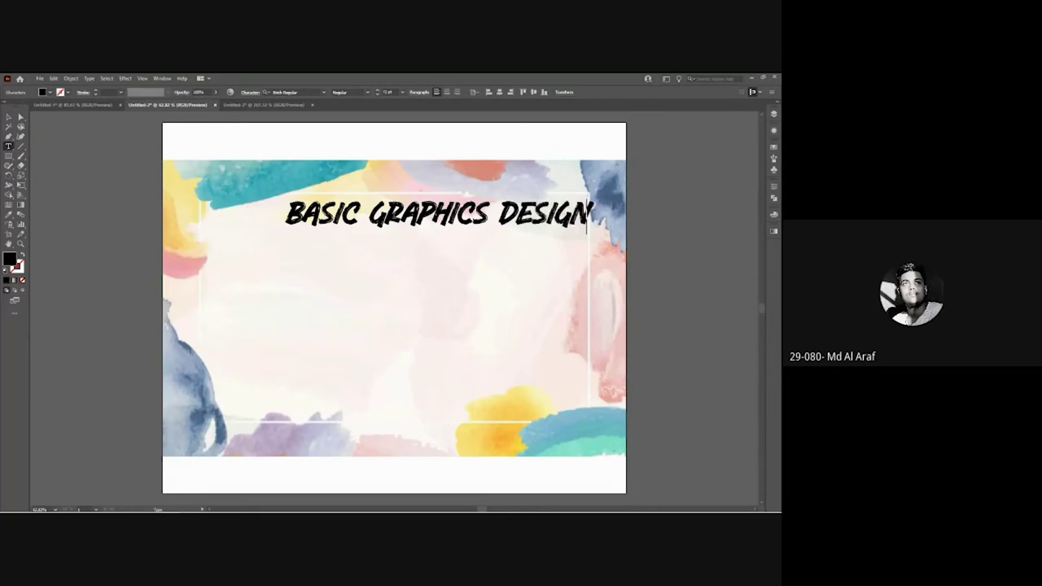
{"action": "key", "text": "Escape"}
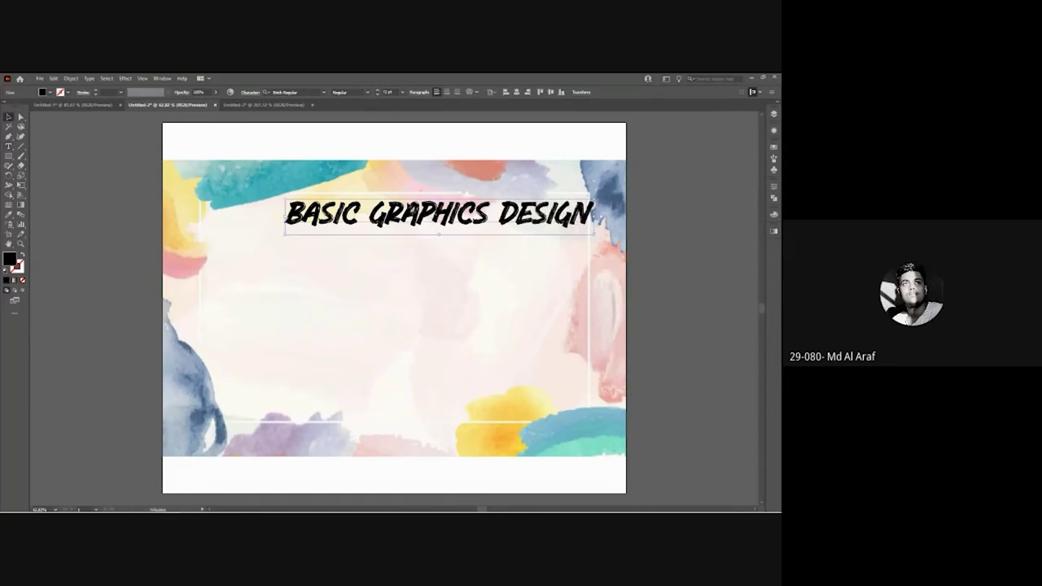
Step: Centre the new title horizontally on the artboard
{"action": "left_click", "coordinate": [516, 92]}
{"action": "left_click", "coordinate": [353, 263]}
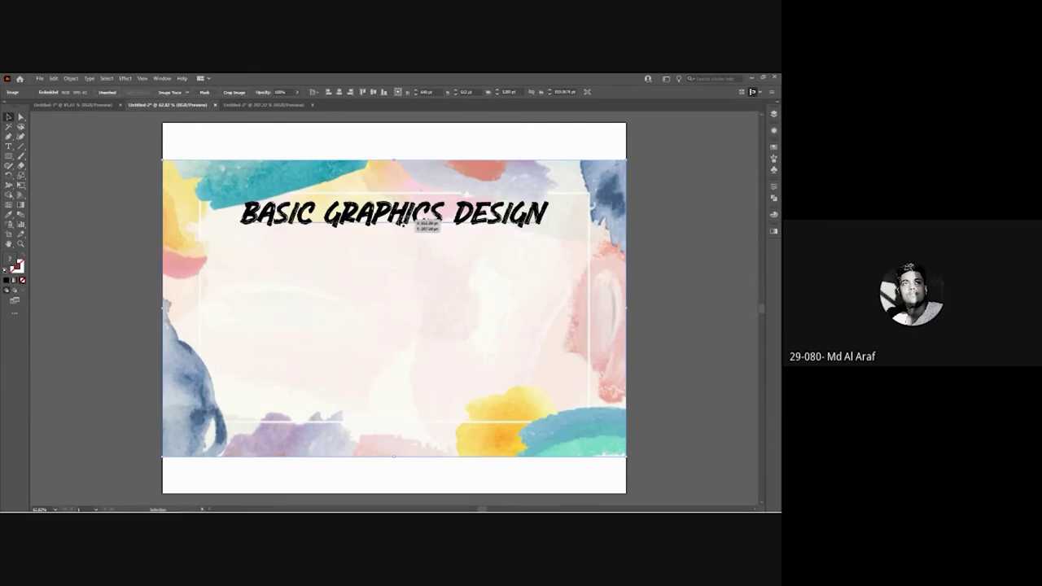
{"action": "left_click", "coordinate": [93, 259]}
{"action": "left_click", "coordinate": [10, 147]}
Step: Check the 'use subtitle if needed' step in the checklist, then return to the banner
{"action": "left_click", "coordinate": [262, 105]}
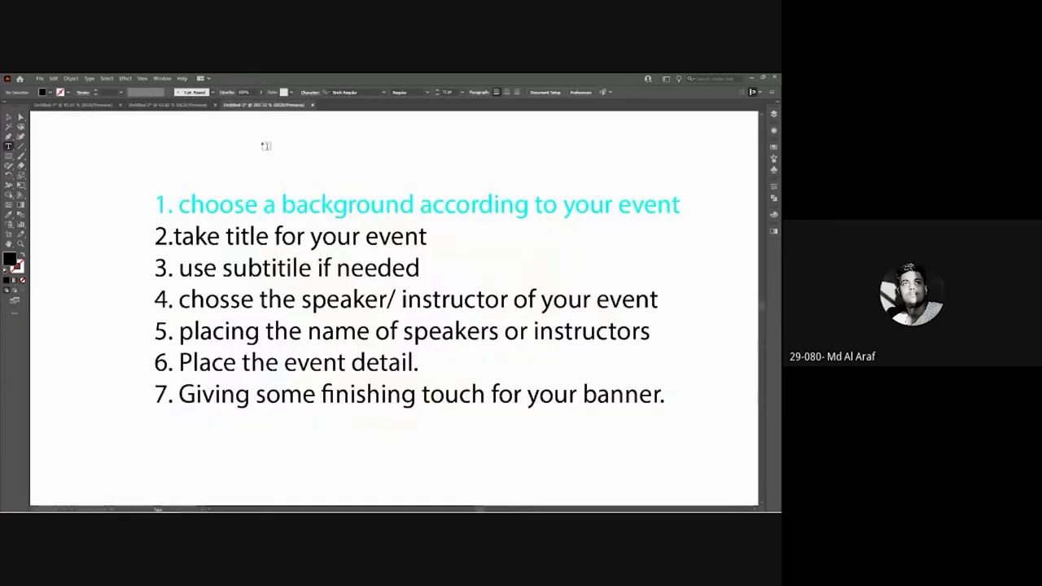
{"action": "left_click_drag", "start_coordinate": [179, 268], "coordinate": [419, 275]}
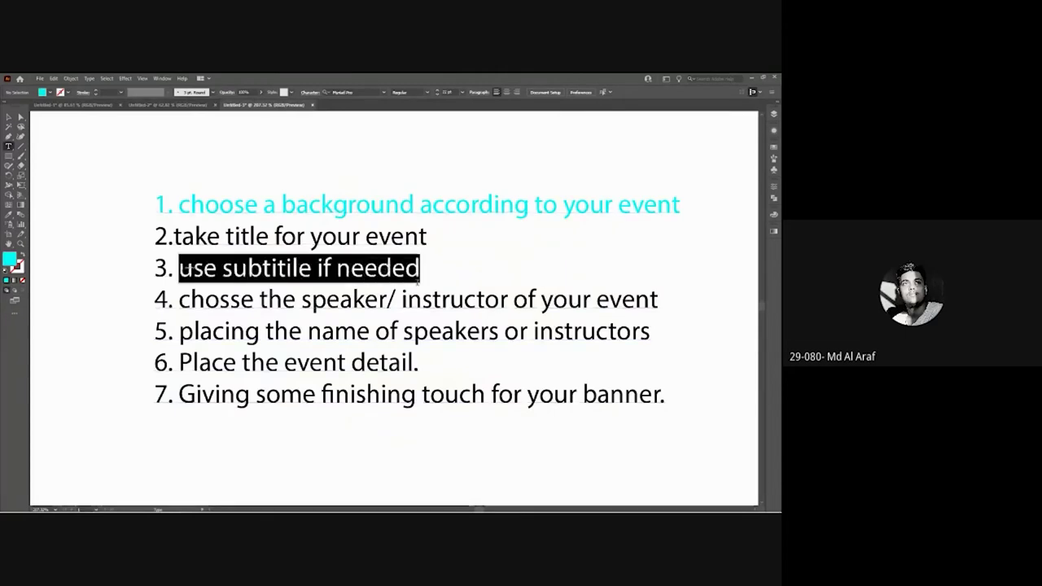
{"action": "left_click", "coordinate": [10, 116]}
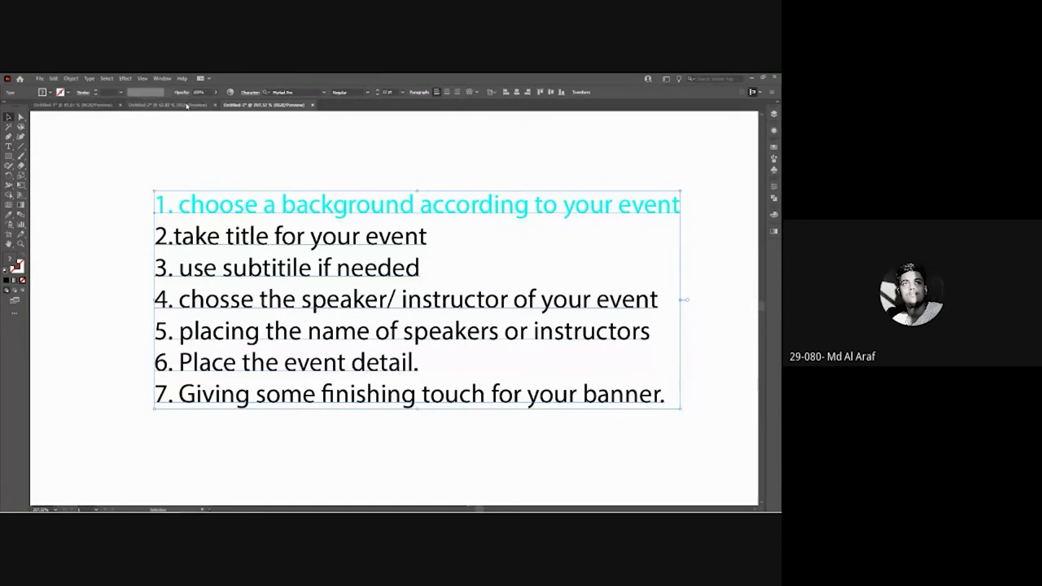
{"action": "left_click", "coordinate": [155, 105]}
Step: Add an 'EPISODE 2' text line just below the title
{"action": "left_click", "coordinate": [10, 146]}
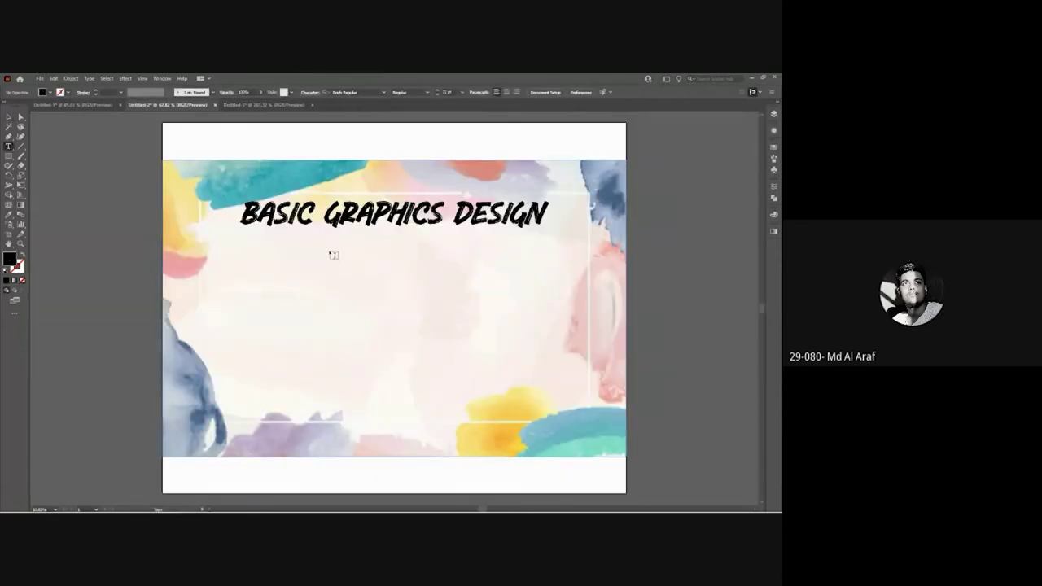
{"action": "left_click", "coordinate": [333, 255]}
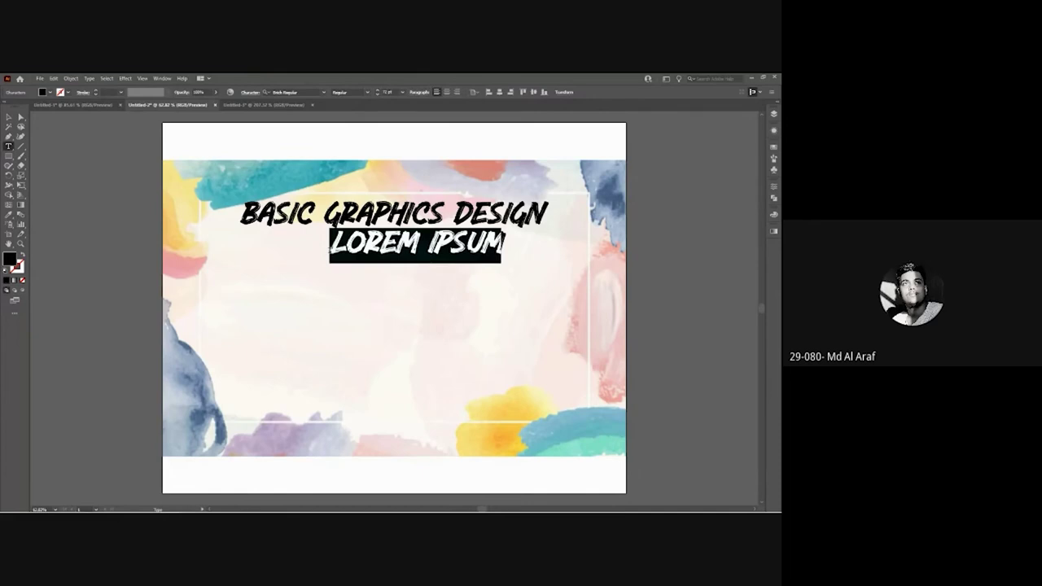
{"action": "type", "text": "EPISODE 2"}
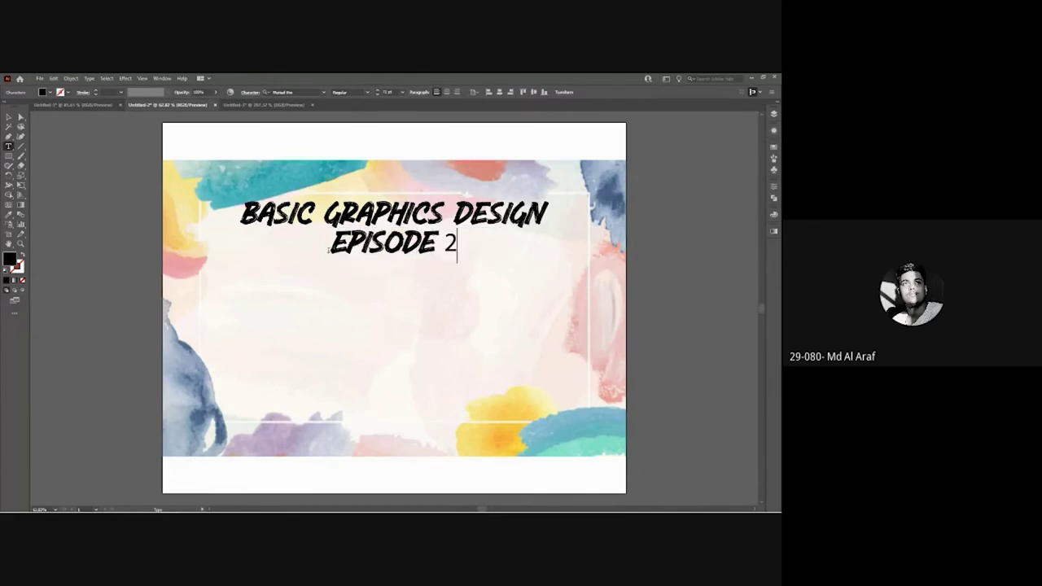
{"action": "key", "text": "Escape"}
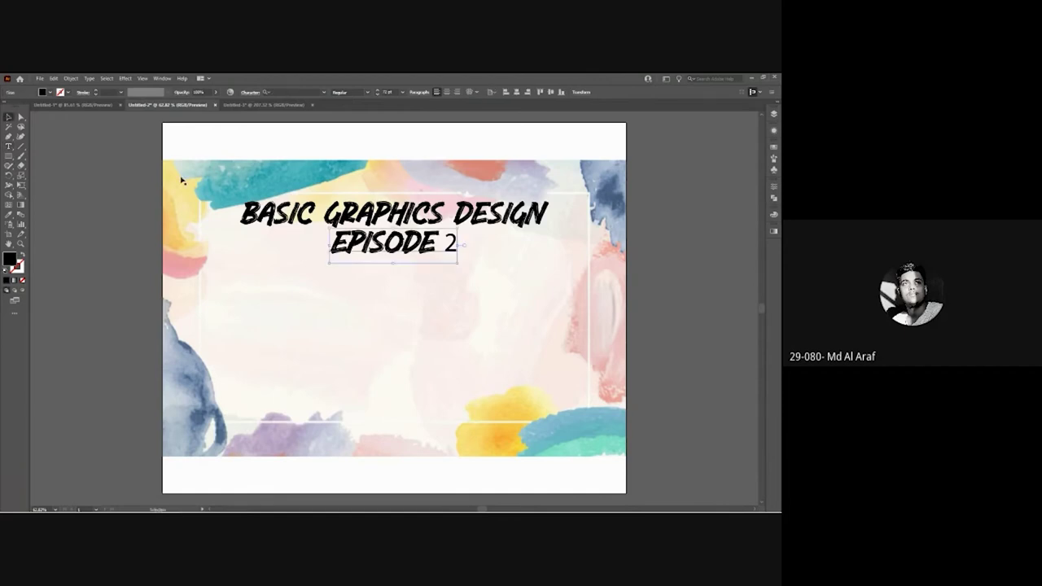
{"action": "left_click_drag", "start_coordinate": [395, 247], "coordinate": [395, 257]}
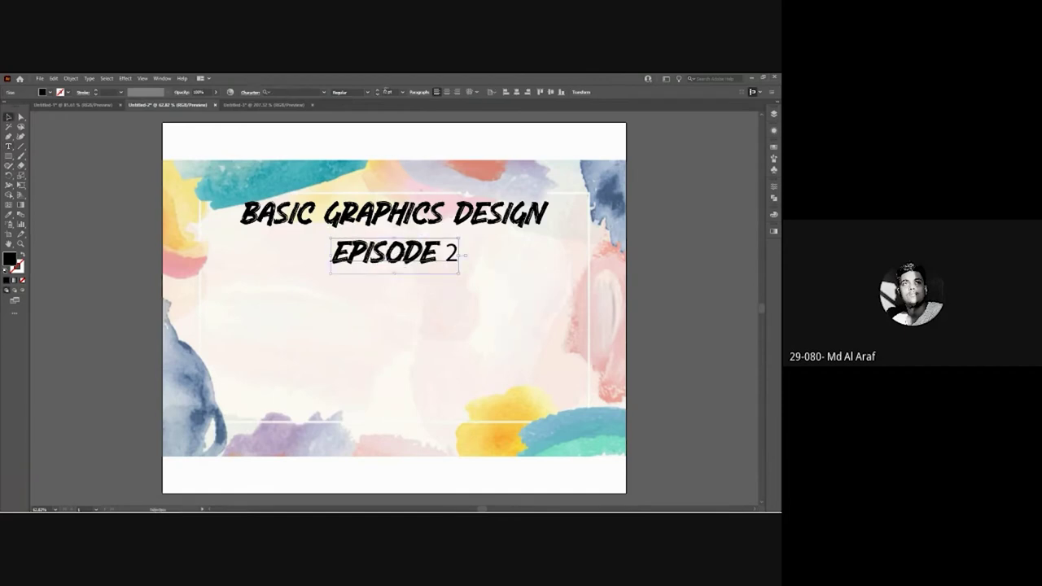
Step: Reduce the EPISODE 2 text to about 48 pt
{"action": "double_click", "coordinate": [302, 214]}
{"action": "left_click_drag", "start_coordinate": [241, 213], "coordinate": [544, 215]}
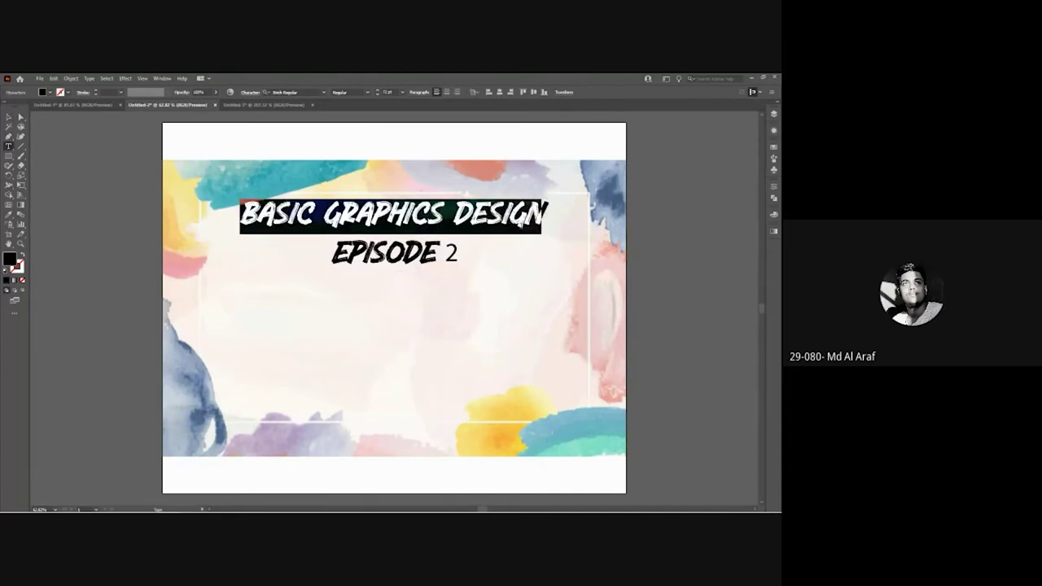
{"action": "left_click_drag", "start_coordinate": [332, 252], "coordinate": [466, 256]}
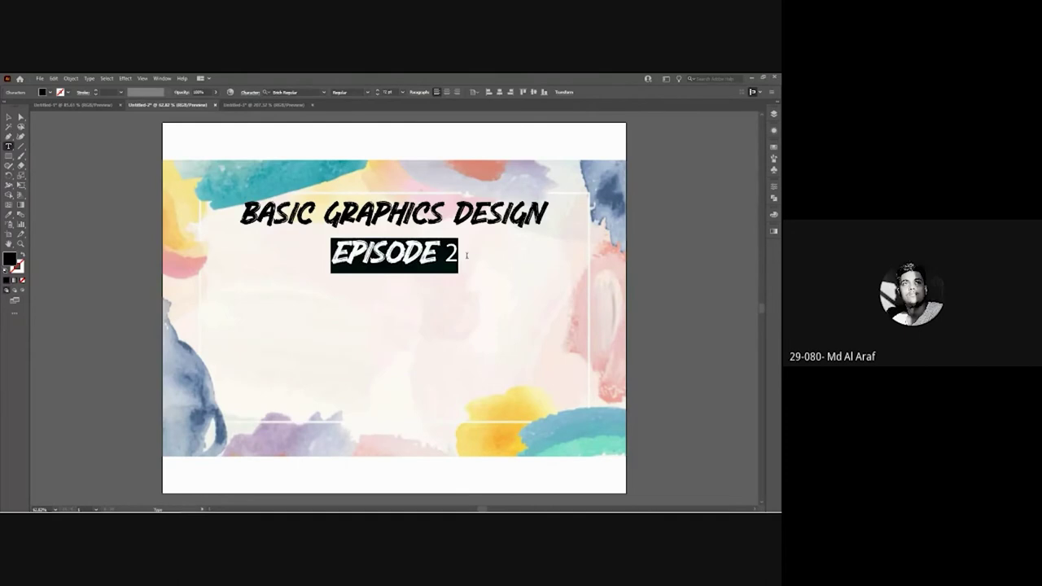
{"action": "left_click", "coordinate": [403, 93]}
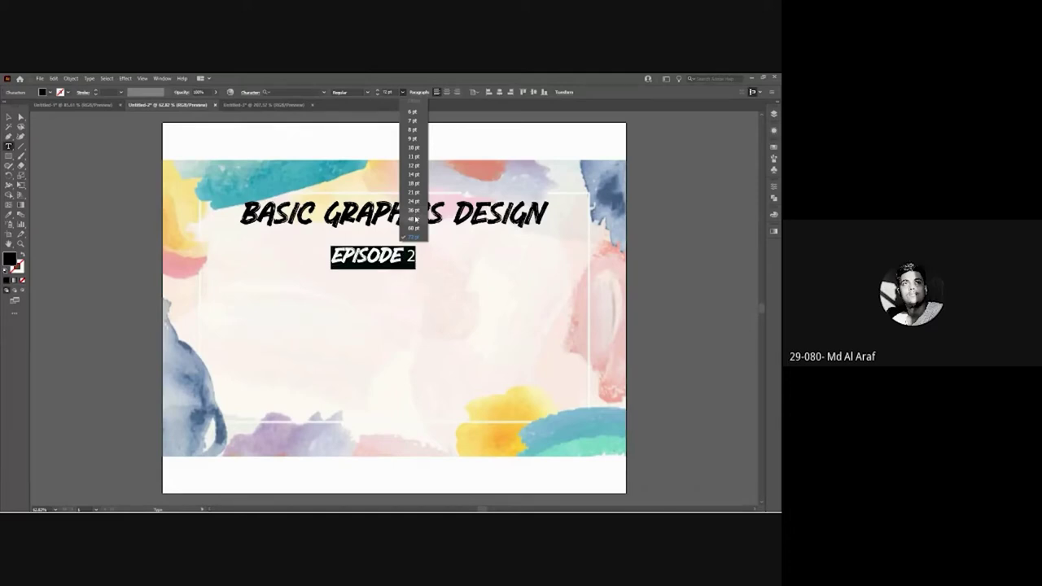
{"action": "left_click", "coordinate": [414, 219]}
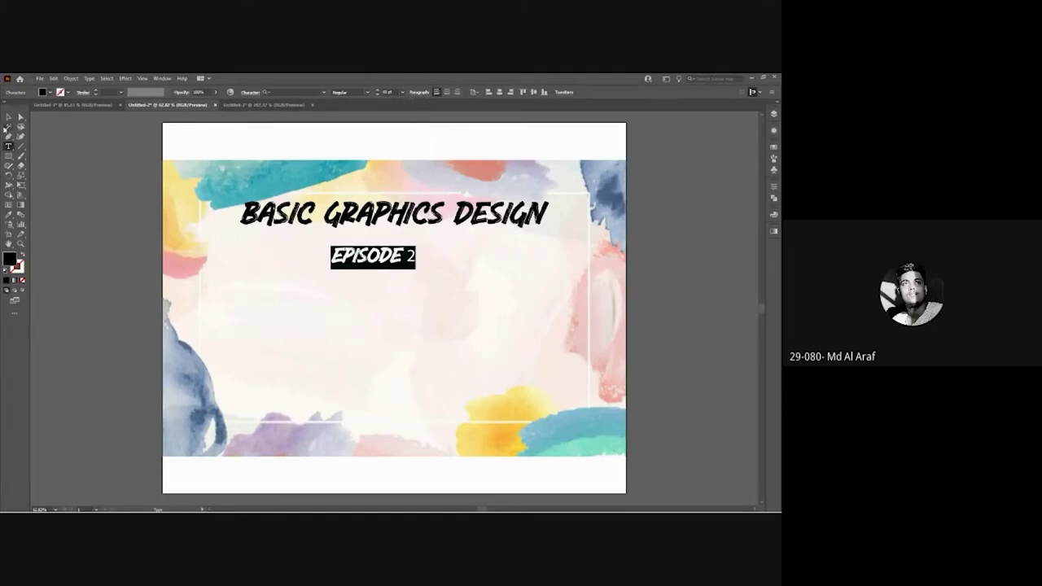
Step: Move EPISODE 2 up under the title and centre it horizontally
{"action": "left_click", "coordinate": [8, 117]}
{"action": "left_click_drag", "start_coordinate": [378, 256], "coordinate": [398, 240]}
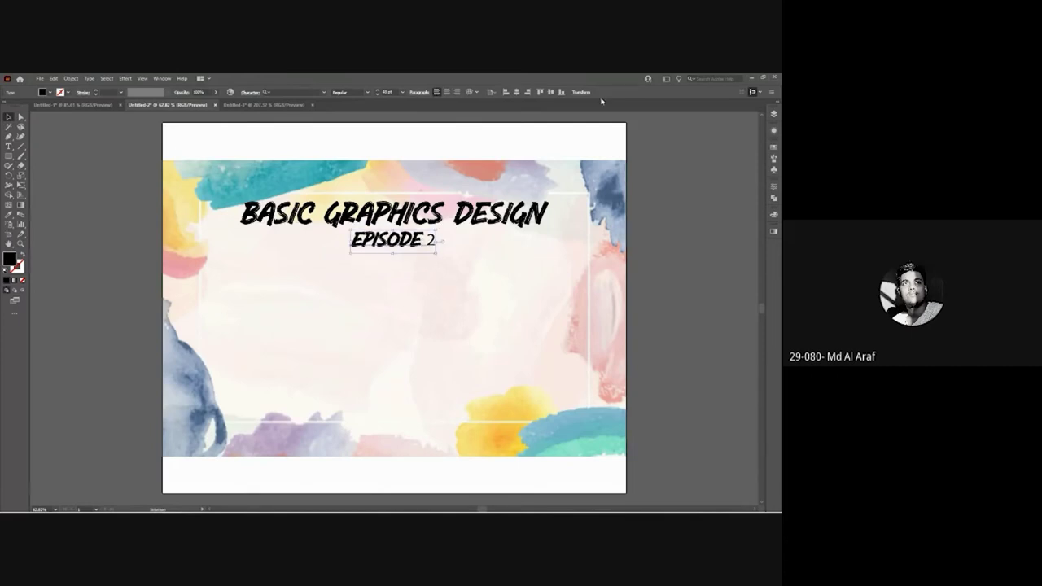
{"action": "left_click", "coordinate": [516, 93]}
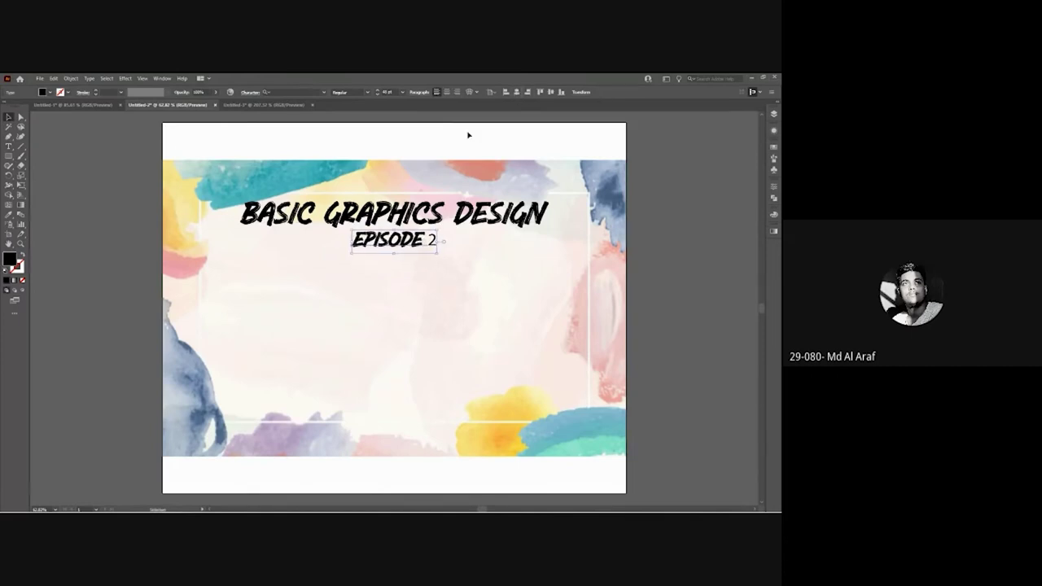
{"action": "left_click", "coordinate": [87, 205]}
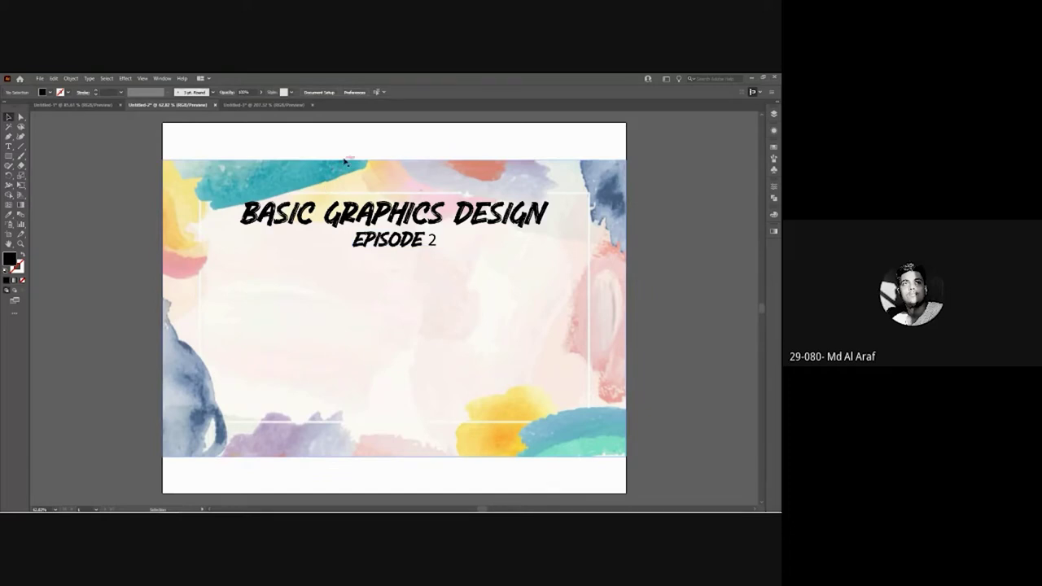
Step: Colour checklist lines 2 and 3 red in Untitled-3, then return to the Untitled-2 banner
{"action": "left_click", "coordinate": [268, 104]}
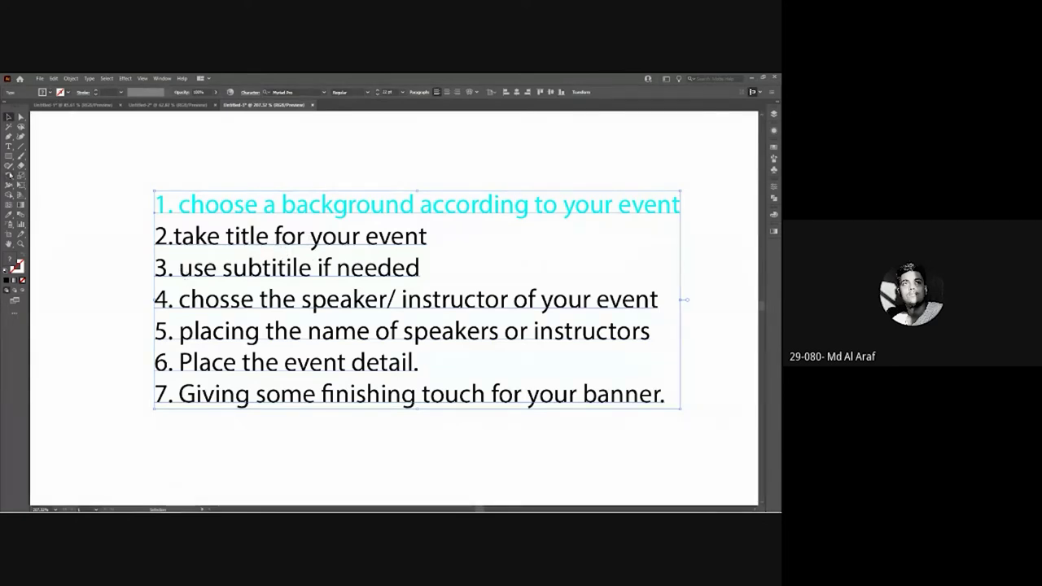
{"action": "left_click", "coordinate": [9, 146]}
{"action": "left_click_drag", "start_coordinate": [168, 236], "coordinate": [420, 269]}
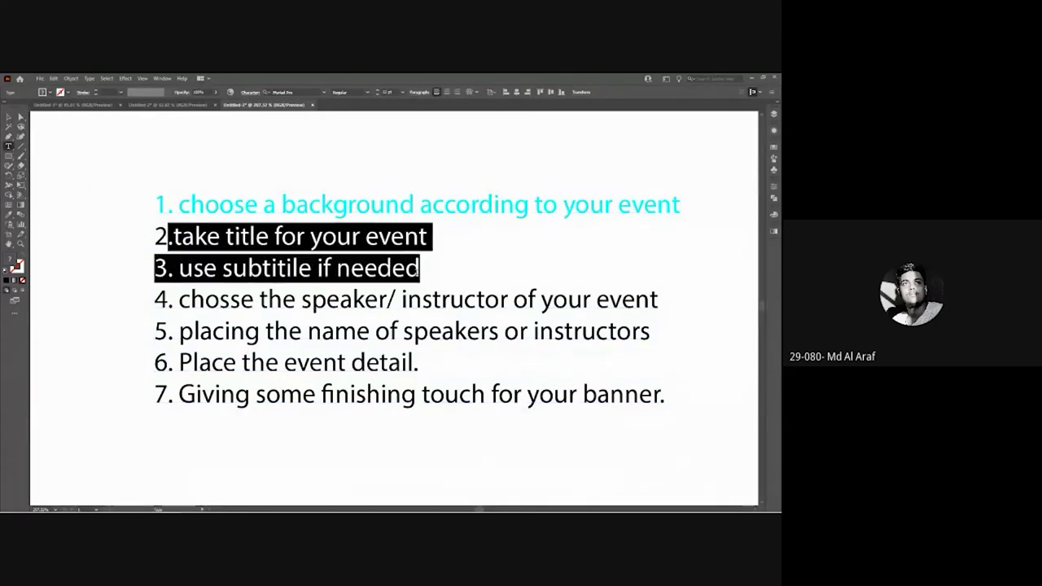
{"action": "left_click", "coordinate": [49, 93]}
{"action": "left_click", "coordinate": [27, 107]}
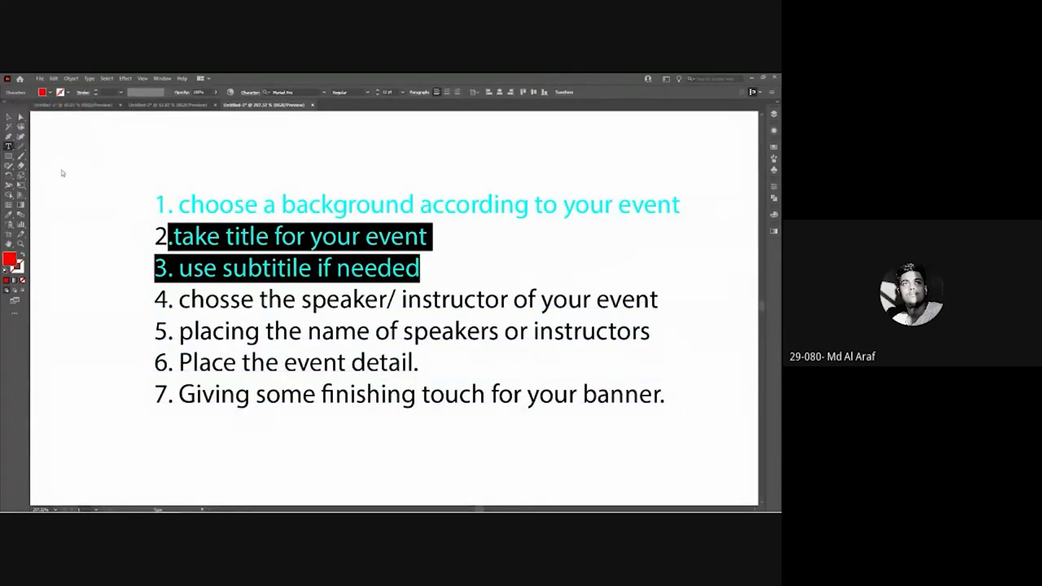
{"action": "key", "text": "Escape"}
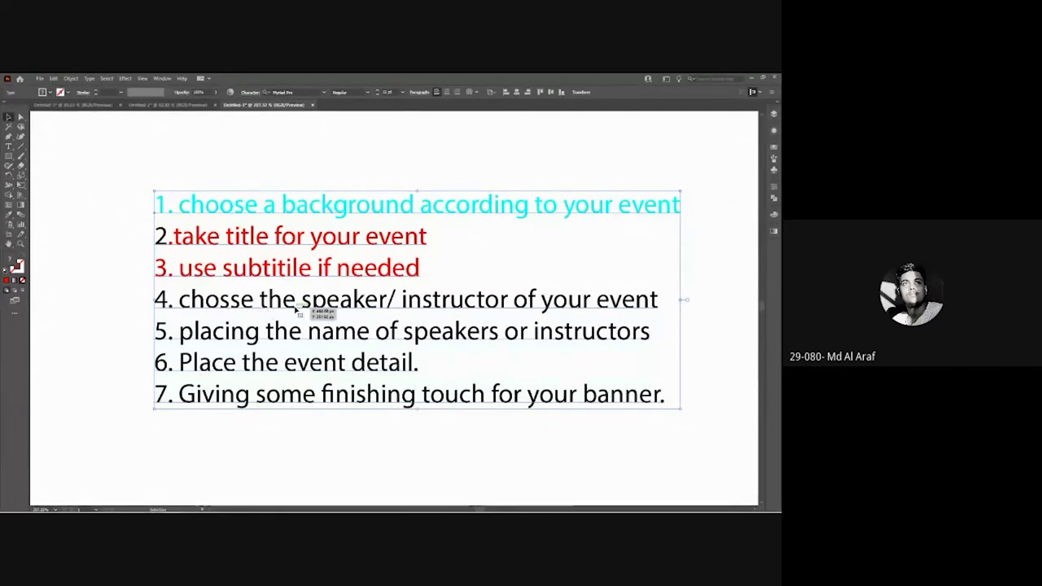
{"action": "left_click", "coordinate": [134, 311]}
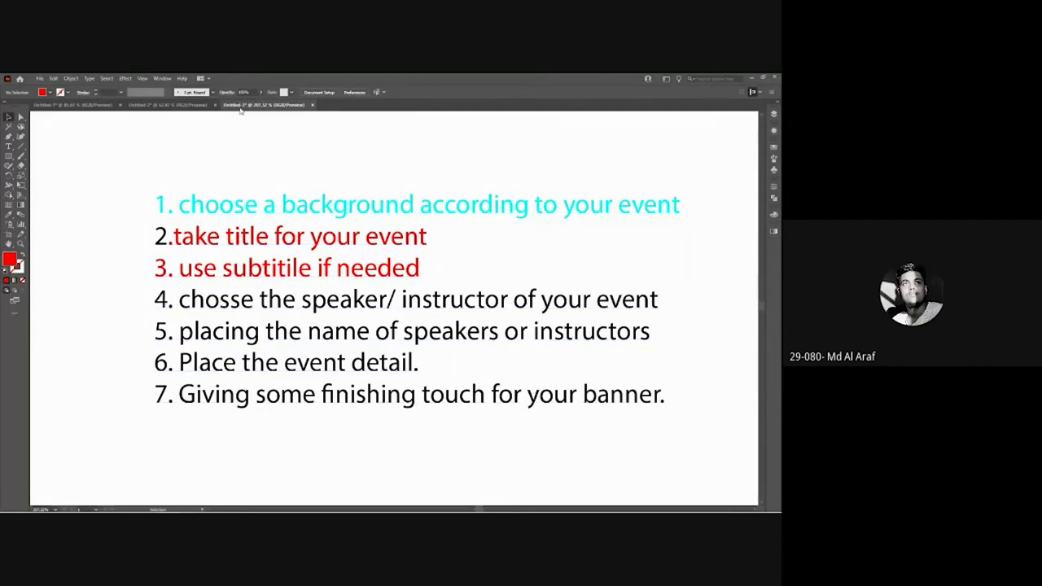
{"action": "left_click", "coordinate": [171, 105]}
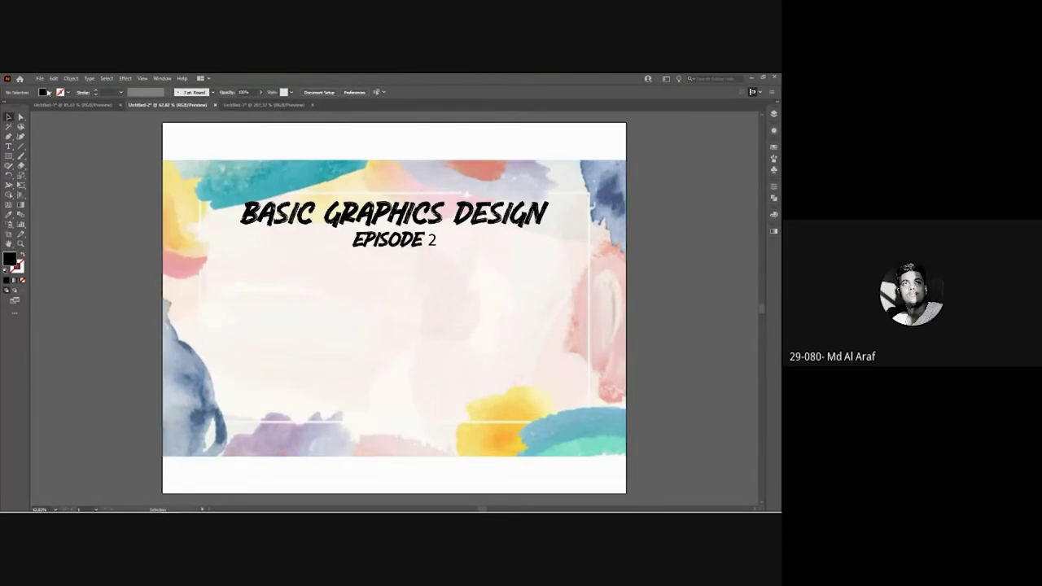
Step: Place the instructor photo from the JPG'S FILE folder below EPISODE 2, centred horizontally
{"action": "left_click", "coordinate": [41, 78]}
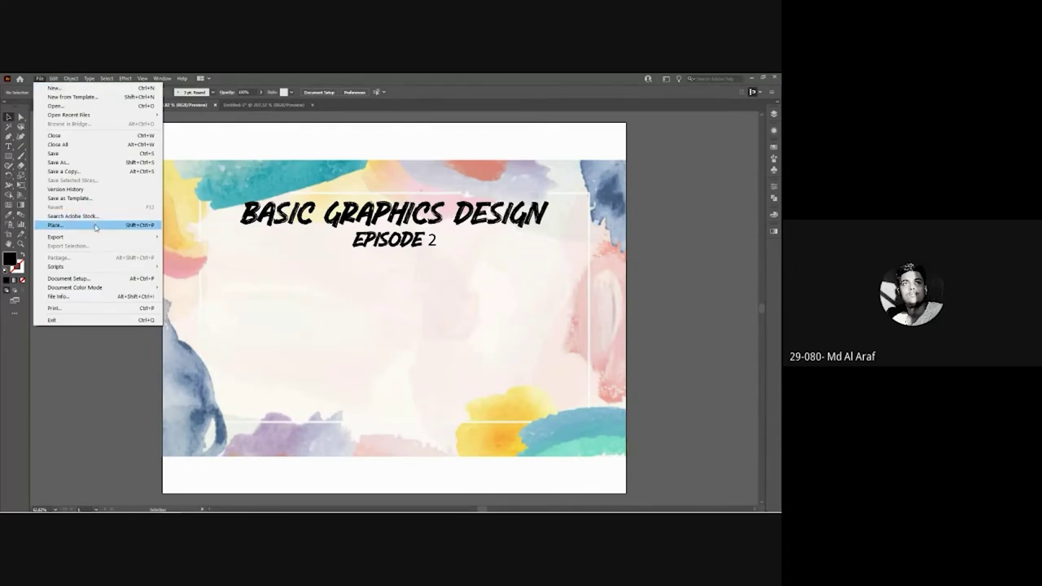
{"action": "left_click", "coordinate": [96, 225]}
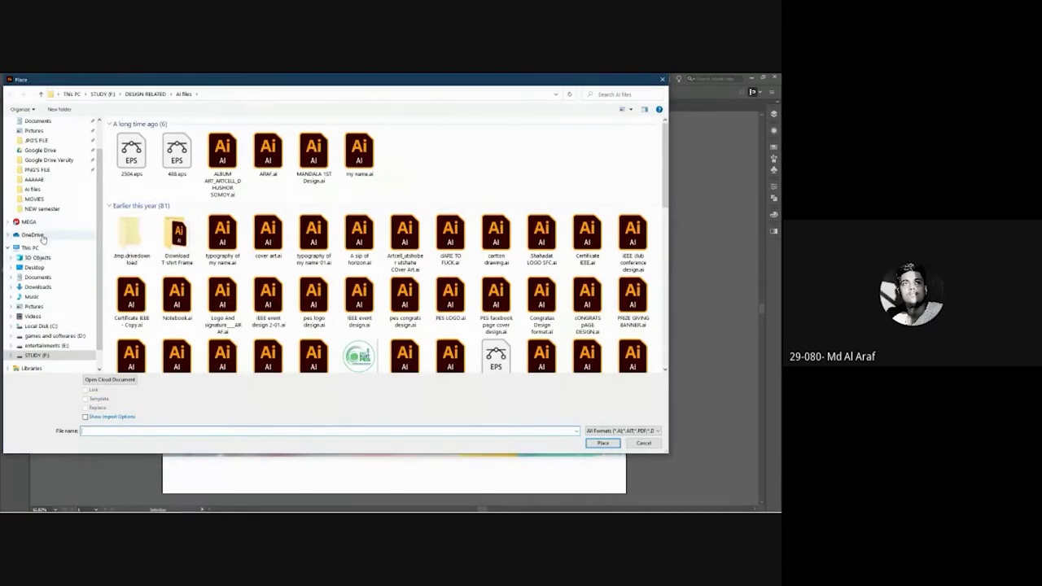
{"action": "left_click", "coordinate": [37, 140]}
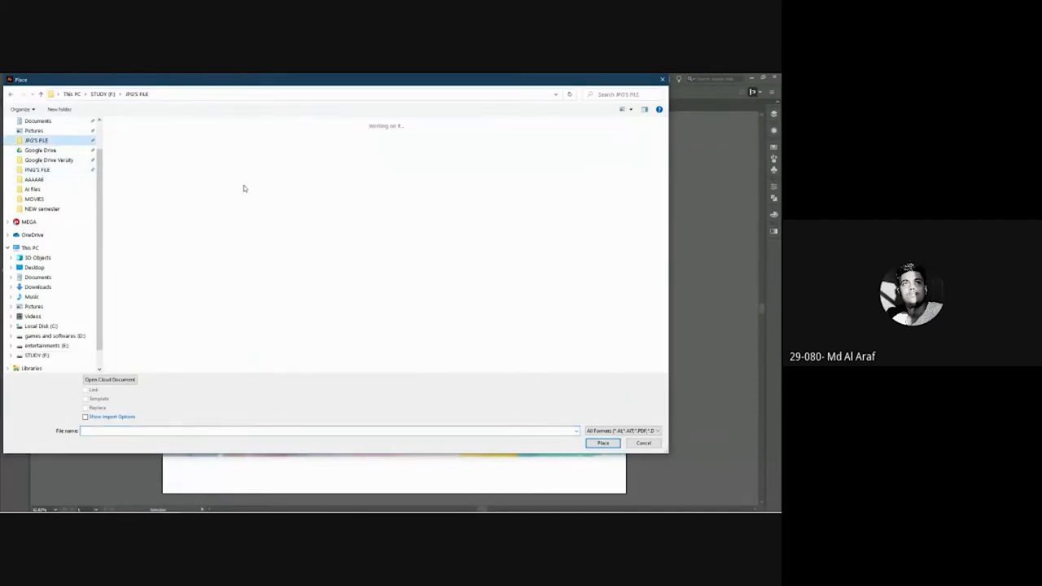
{"action": "left_click", "coordinate": [177, 153]}
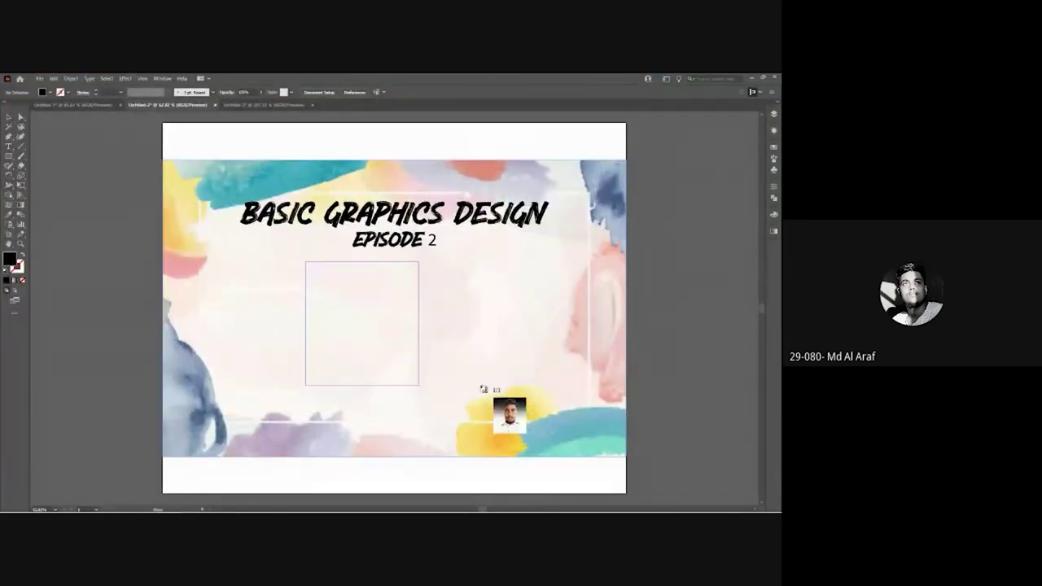
{"action": "left_click", "coordinate": [484, 389]}
{"action": "left_click_drag", "start_coordinate": [376, 342], "coordinate": [410, 340]}
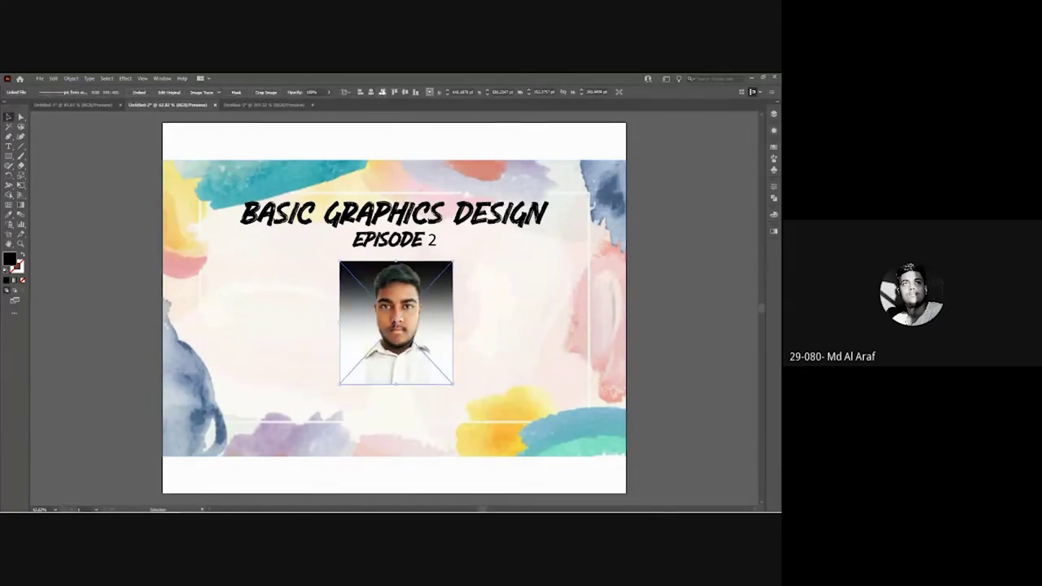
{"action": "left_click_drag", "start_coordinate": [406, 288], "coordinate": [403, 288]}
{"action": "left_click", "coordinate": [155, 275]}
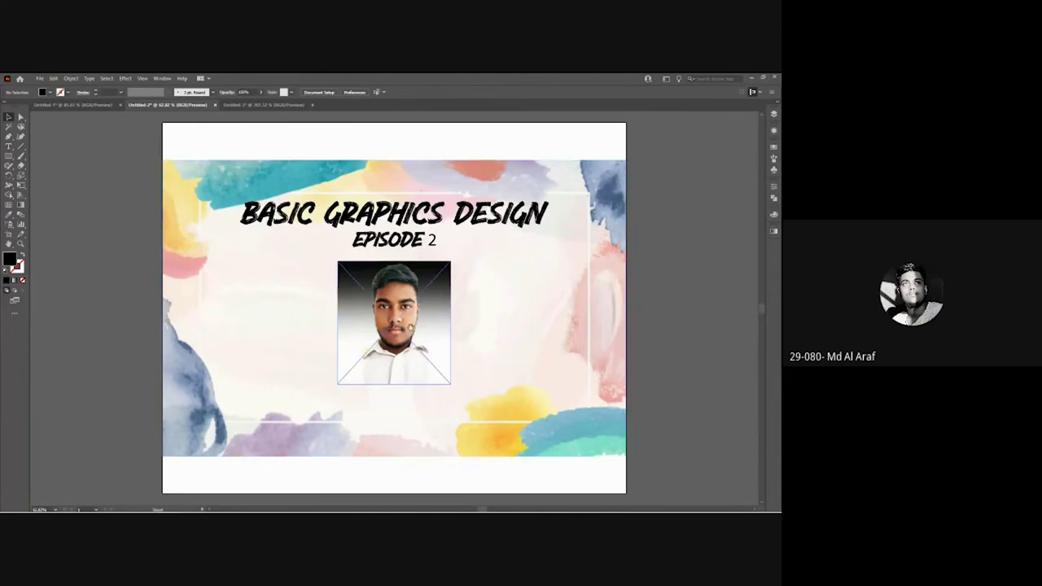
{"action": "scroll", "coordinate": [411, 328], "scroll_direction": "up", "scroll_amount": 3}
{"action": "left_click_drag", "start_coordinate": [345, 208], "coordinate": [344, 183]}
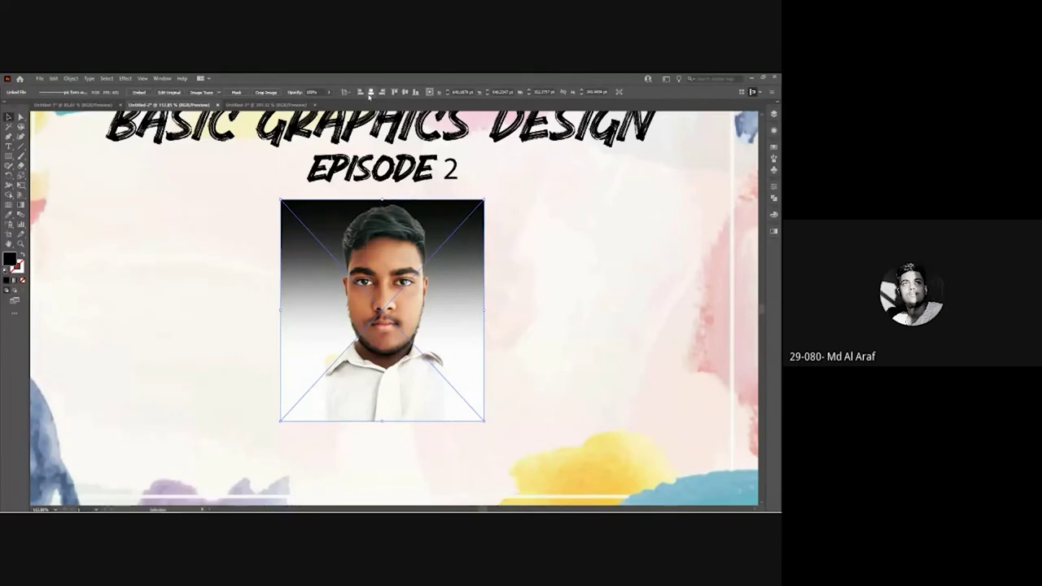
{"action": "left_click", "coordinate": [165, 79]}
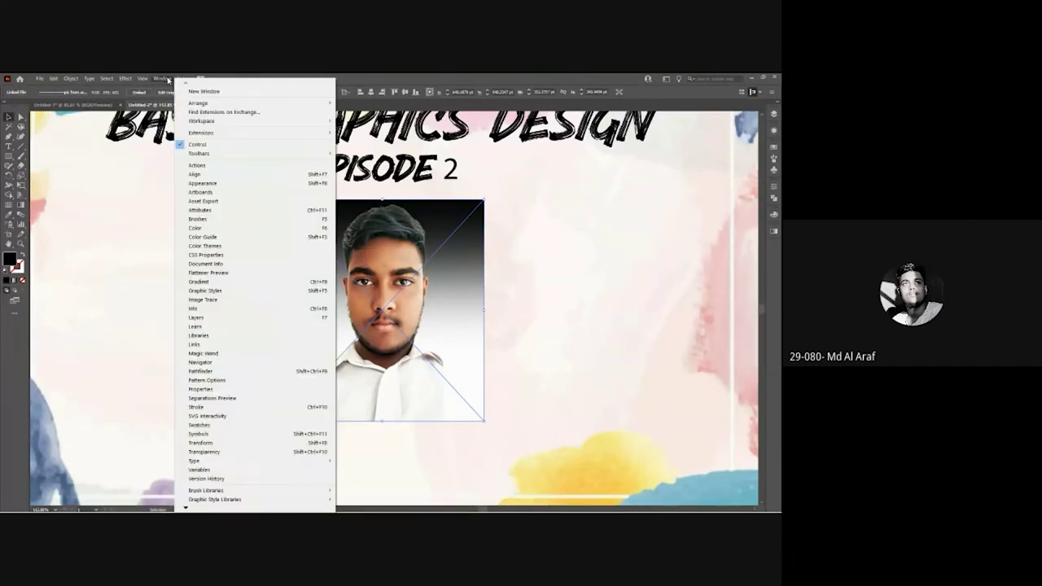
{"action": "left_click", "coordinate": [184, 175]}
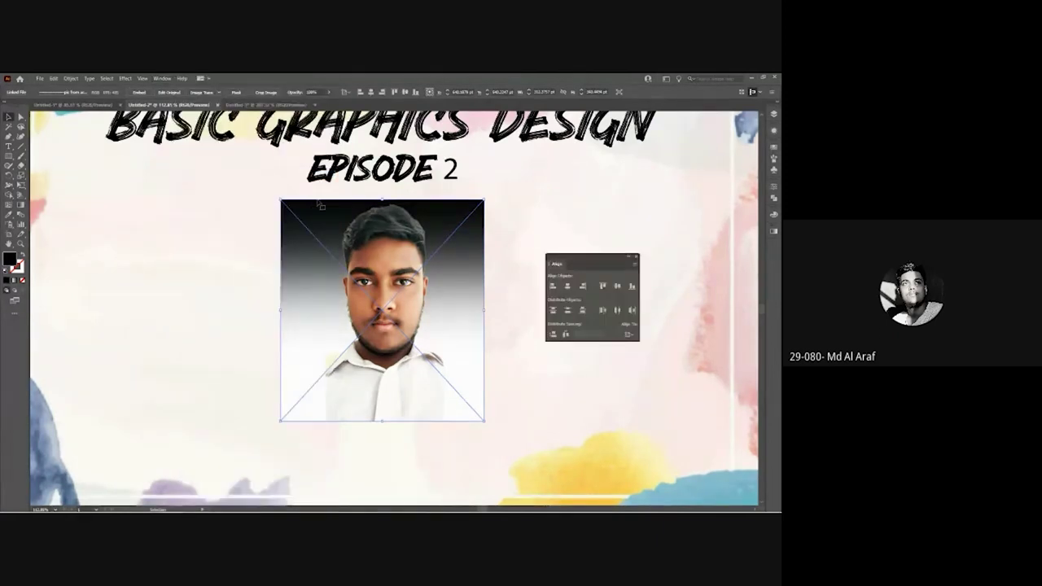
{"action": "left_click_drag", "start_coordinate": [597, 256], "coordinate": [582, 241]}
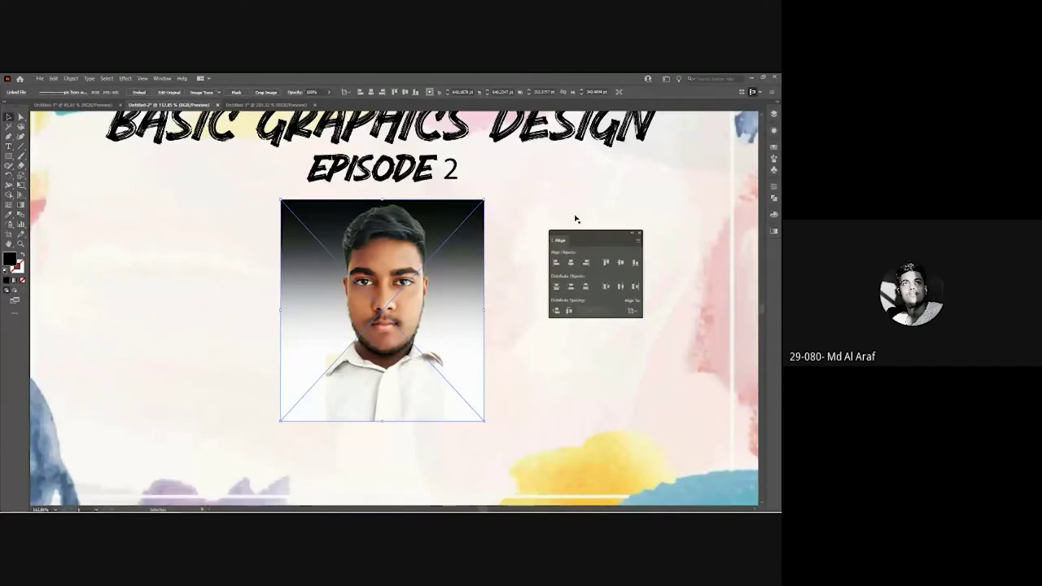
{"action": "left_click_drag", "start_coordinate": [582, 244], "coordinate": [600, 232]}
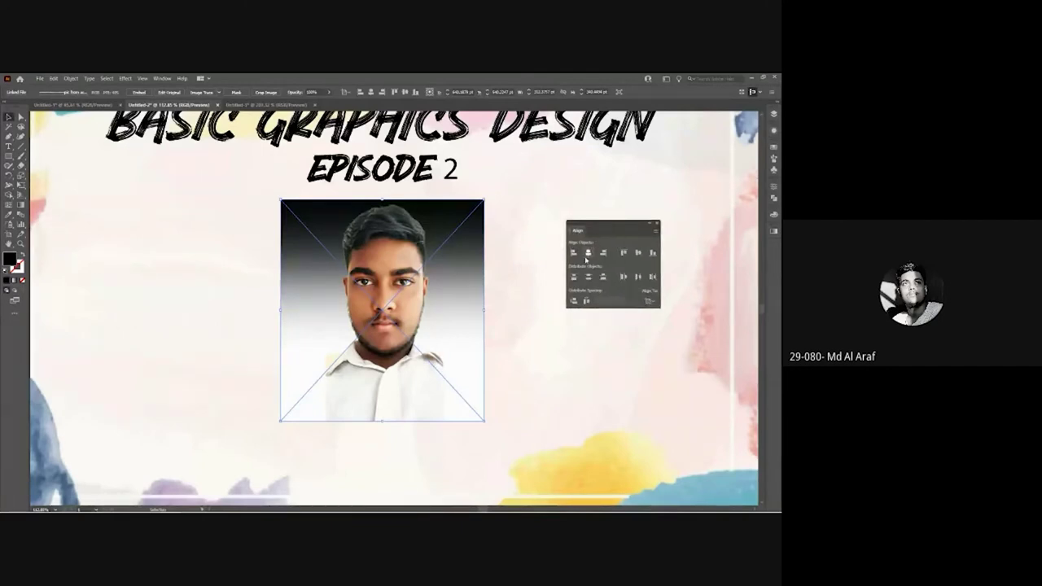
{"action": "left_click", "coordinate": [587, 253]}
{"action": "scroll", "coordinate": [426, 277], "scroll_direction": "down", "scroll_amount": 5}
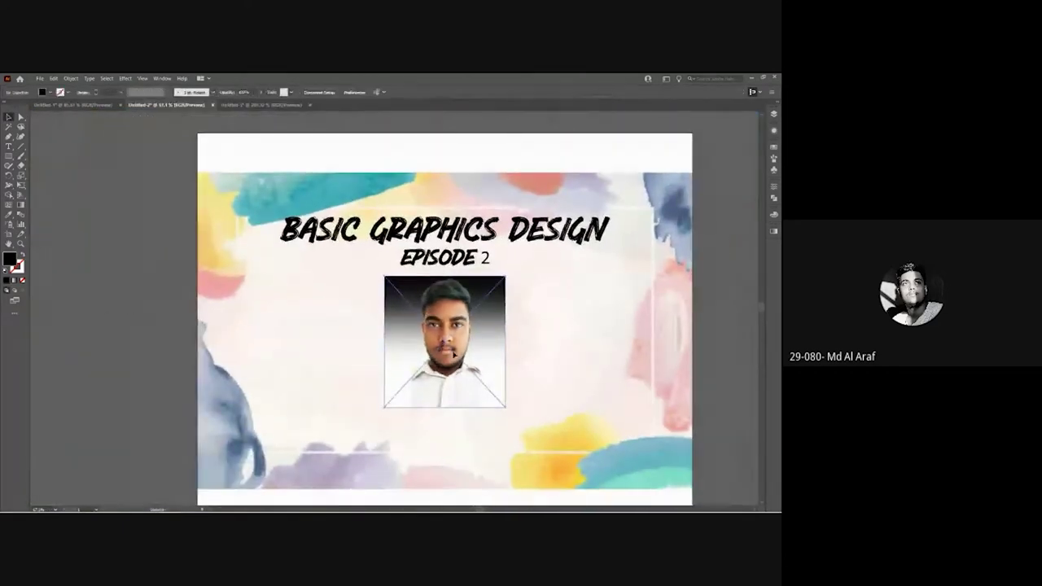
{"action": "left_click", "coordinate": [488, 339]}
{"action": "scroll", "coordinate": [613, 384], "scroll_direction": "down", "scroll_amount": 1}
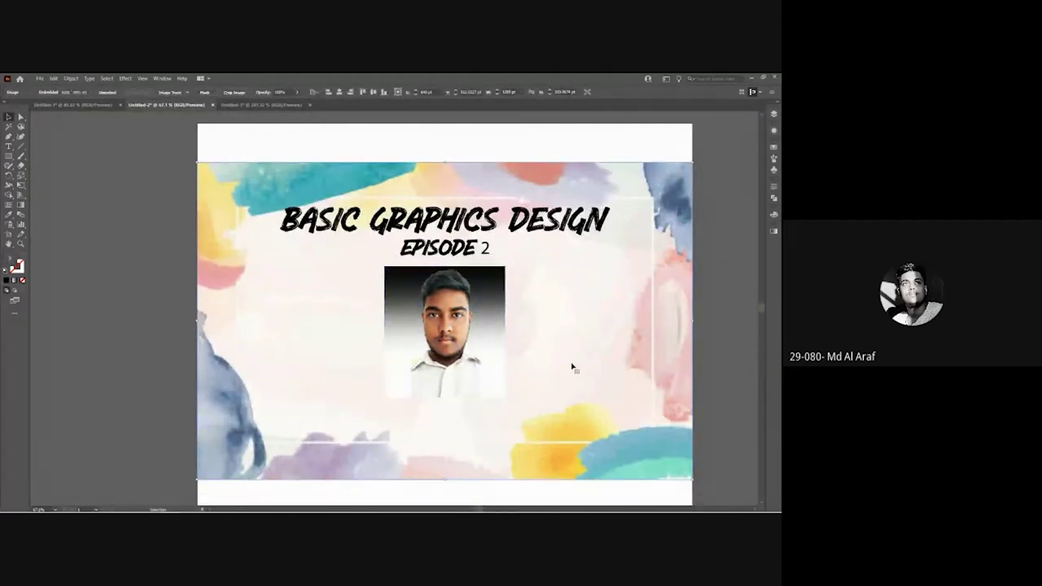
{"action": "key", "text": "ctrl+0"}
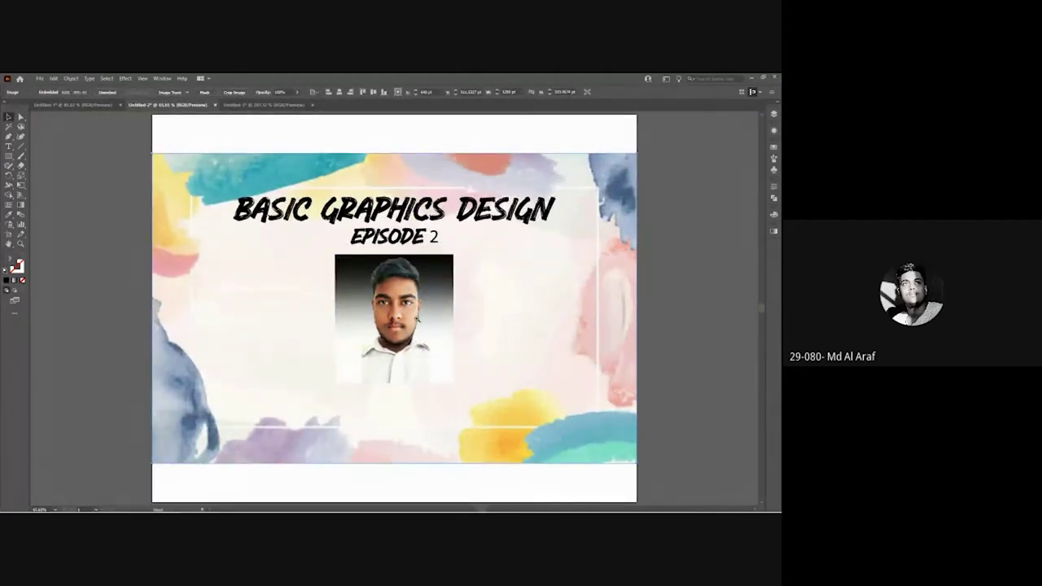
{"action": "scroll", "coordinate": [417, 320], "scroll_direction": "up", "scroll_amount": 2}
{"action": "left_click", "coordinate": [306, 264]}
{"action": "key", "text": "ctrl+h"}
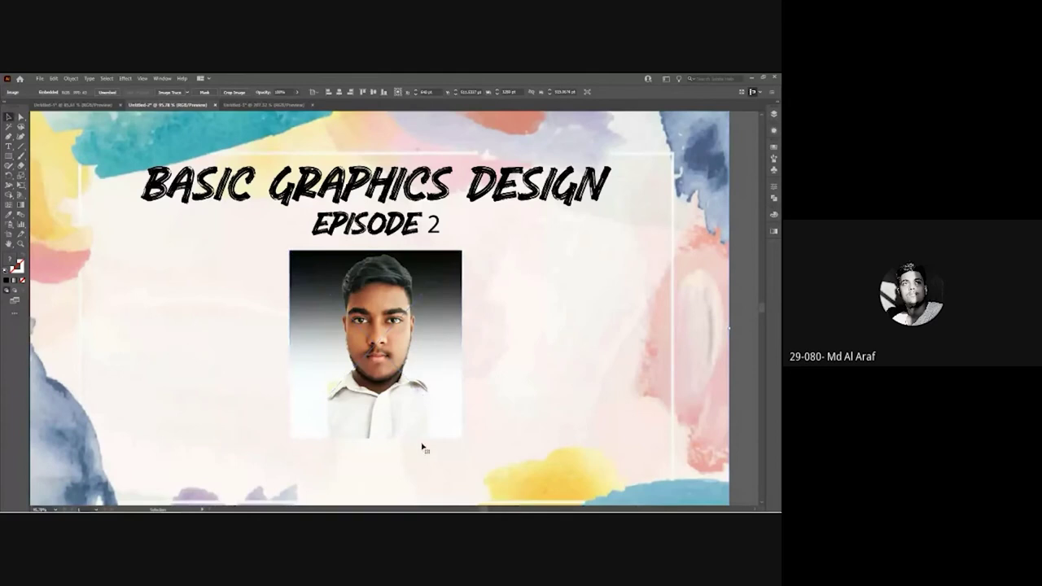
{"action": "key", "text": "ctrl+h"}
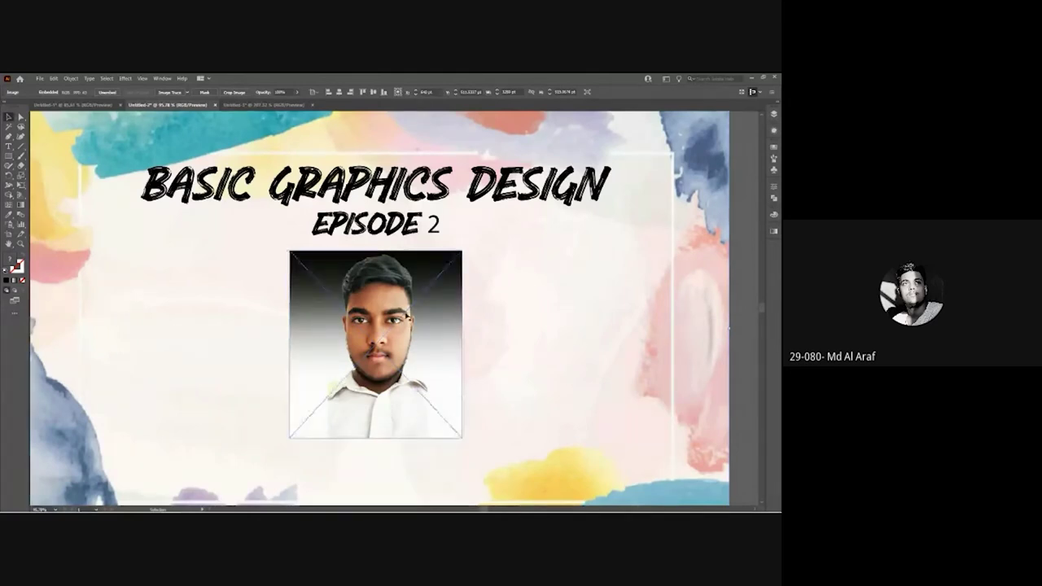
{"action": "key", "text": "ctrl+h"}
{"action": "key", "text": "ctrl+h"}
{"action": "key", "text": "ctrl+h"}
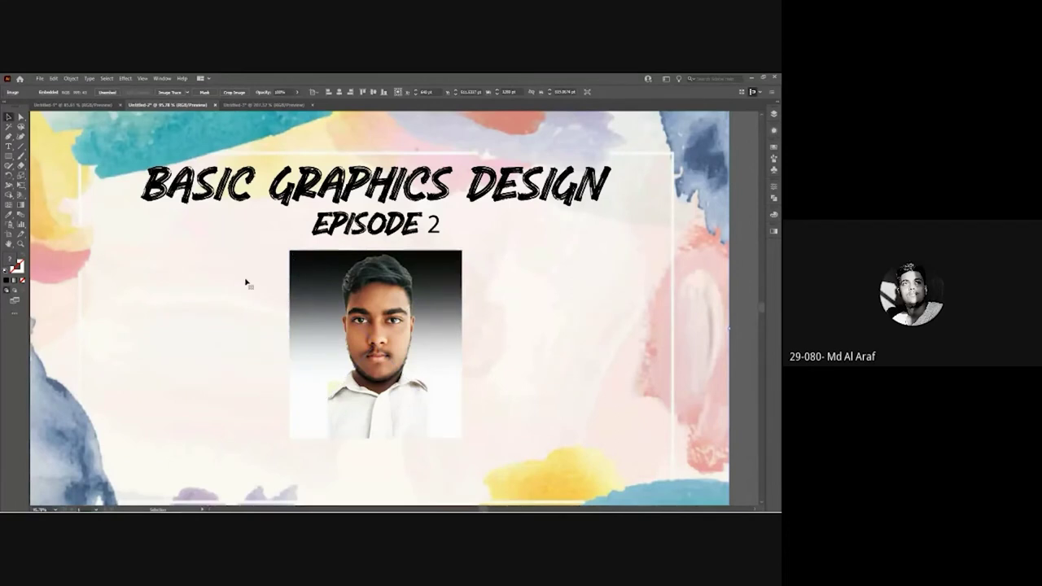
{"action": "key", "text": "ctrl+h"}
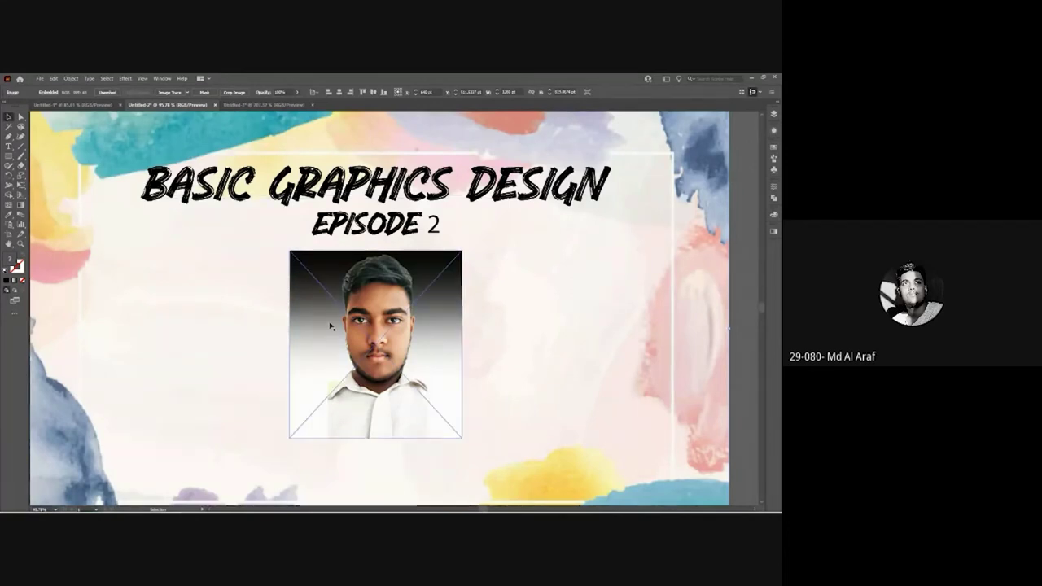
{"action": "key", "text": "ctrl+h"}
{"action": "key", "text": "ctrl+h"}
{"action": "key", "text": "ctrl+h"}
{"action": "key", "text": "ctrl+h"}
{"action": "key", "text": "ctrl+h"}
{"action": "key", "text": "ctrl+0"}
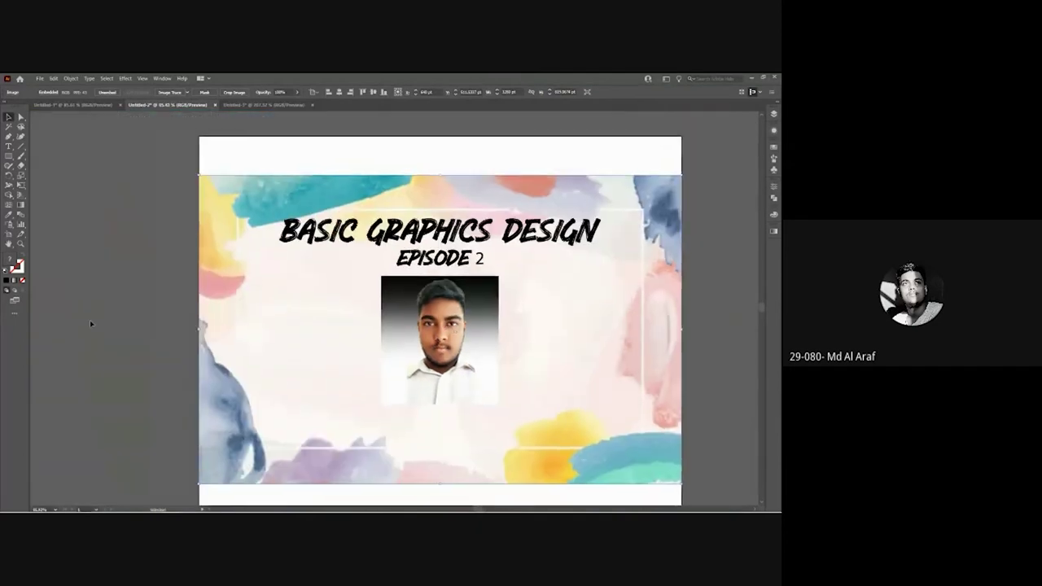
{"action": "left_click", "coordinate": [239, 320]}
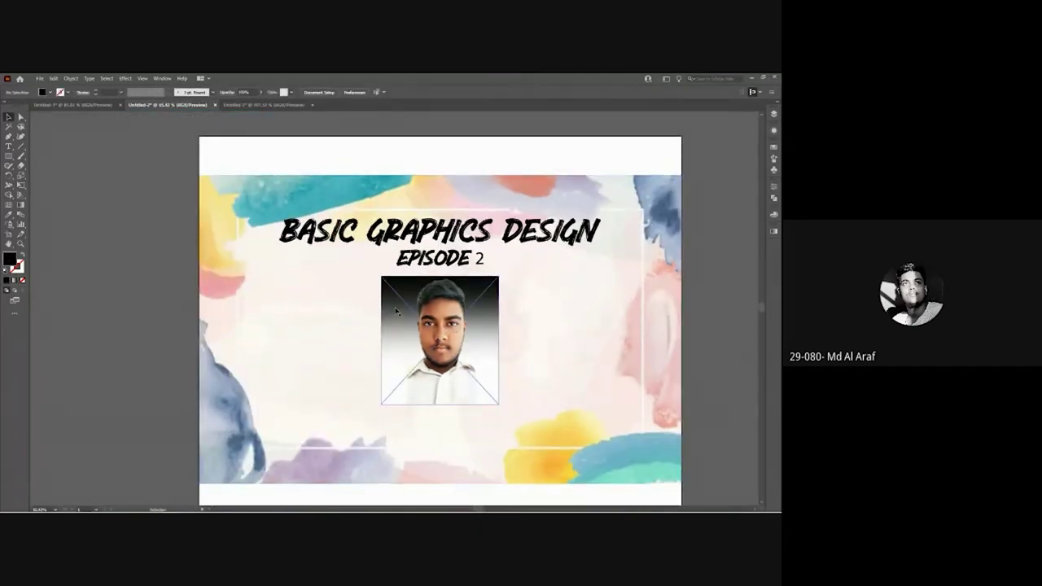
{"action": "scroll", "coordinate": [396, 310], "scroll_direction": "up", "scroll_amount": 2}
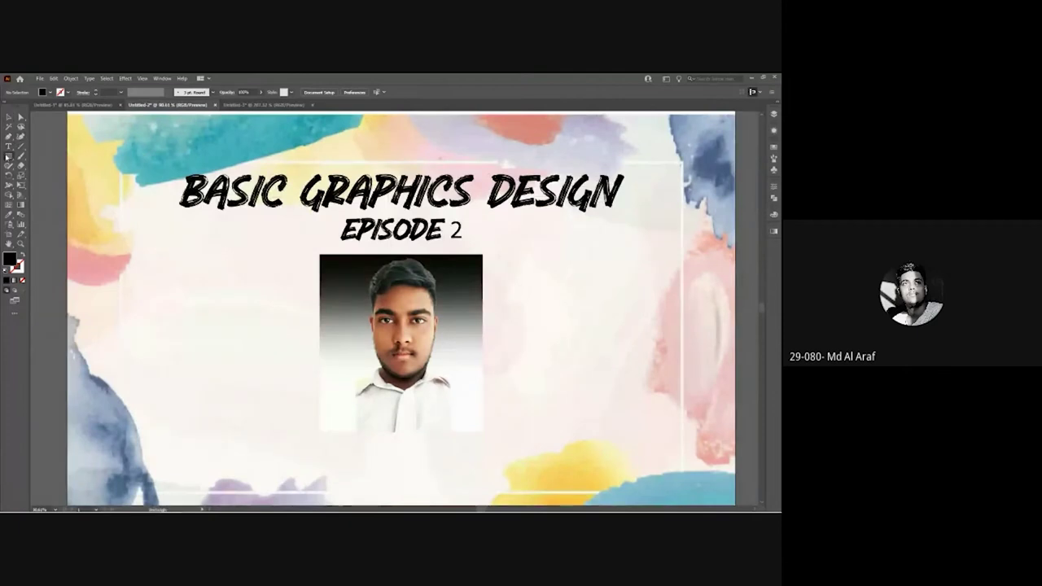
Step: Cancel the Rectangle size dialog and redock the Tools panel as two columns
{"action": "left_click", "coordinate": [8, 156]}
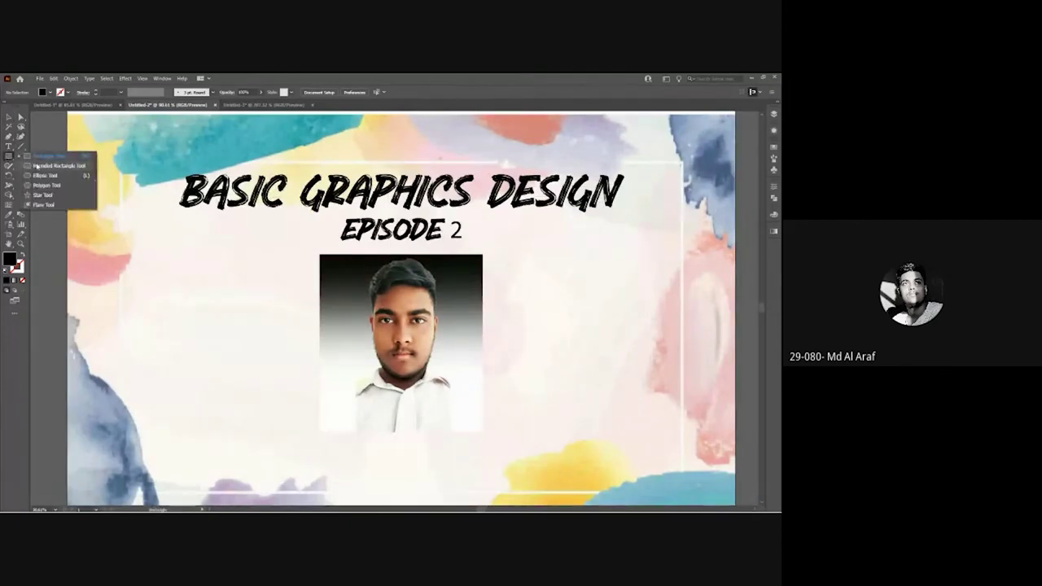
{"action": "left_click", "coordinate": [41, 156]}
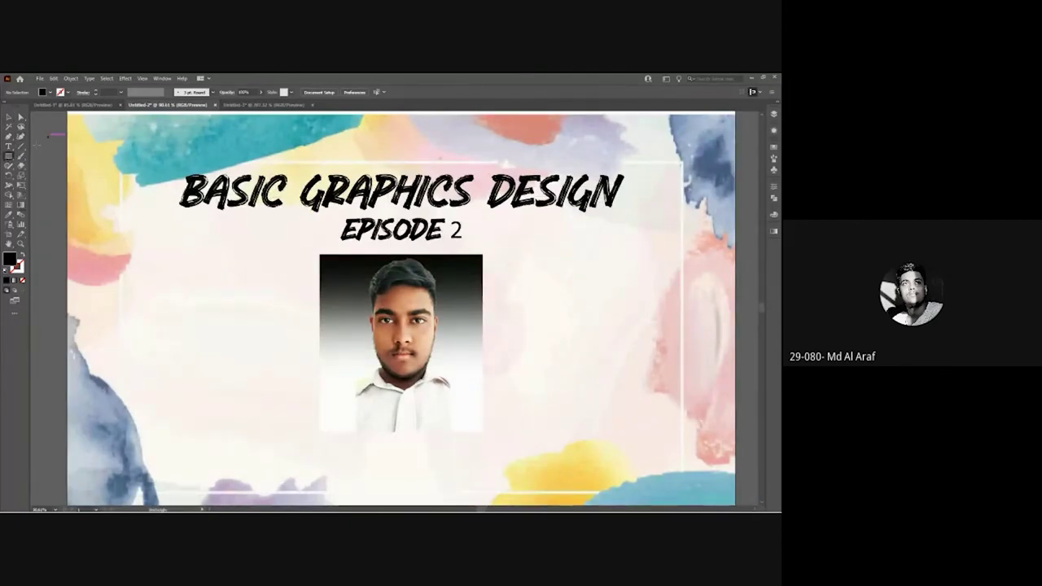
{"action": "left_click", "coordinate": [498, 325]}
{"action": "left_click", "coordinate": [499, 327]}
{"action": "left_click_drag", "start_coordinate": [16, 105], "coordinate": [157, 163]}
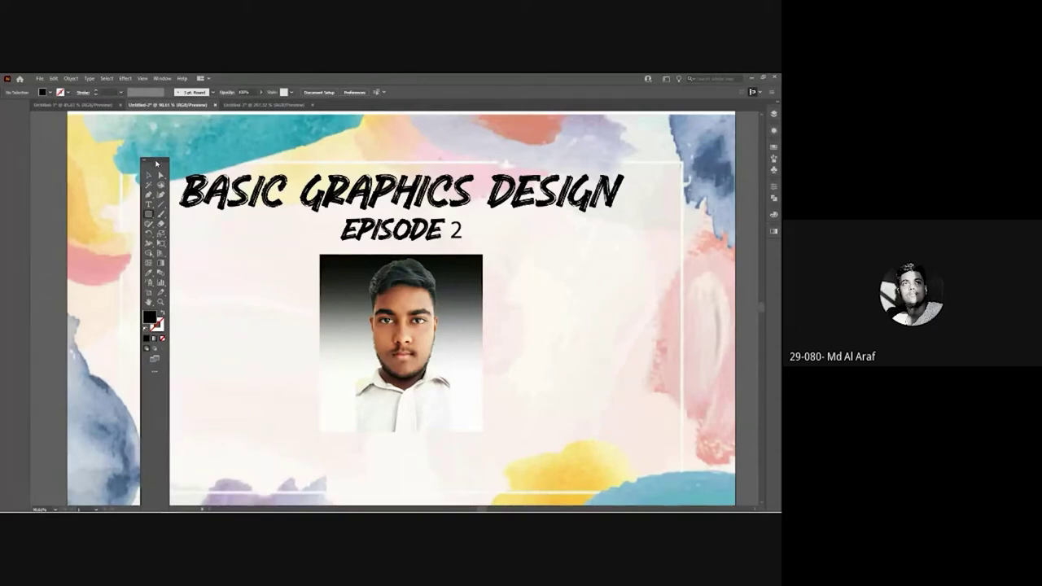
{"action": "left_click_drag", "start_coordinate": [157, 163], "coordinate": [12, 151]}
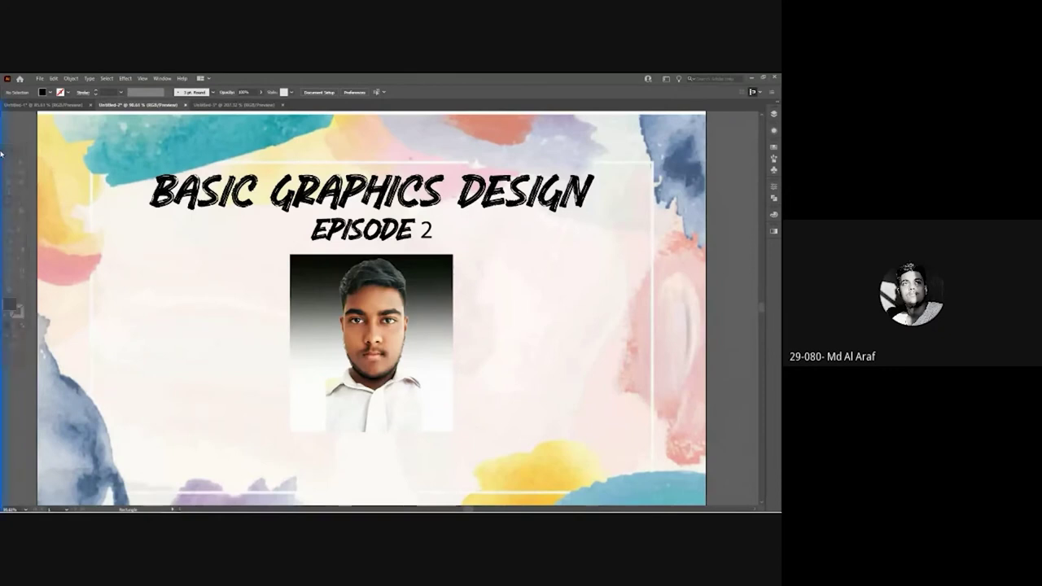
{"action": "left_click", "coordinate": [7, 144]}
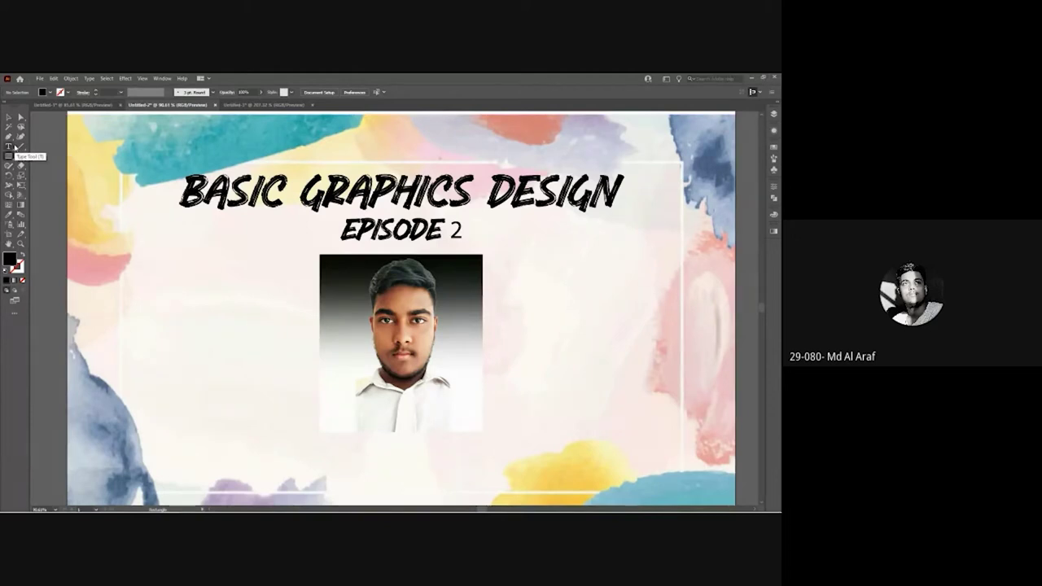
Step: Nudge the instructor photo a few pixels lower
{"action": "left_click", "coordinate": [8, 117]}
{"action": "mouse_move", "coordinate": [371, 338]}
{"action": "left_mouse_down"}
{"action": "mouse_move", "coordinate": [363, 334]}
{"action": "mouse_move", "coordinate": [371, 343]}
{"action": "left_mouse_up"}
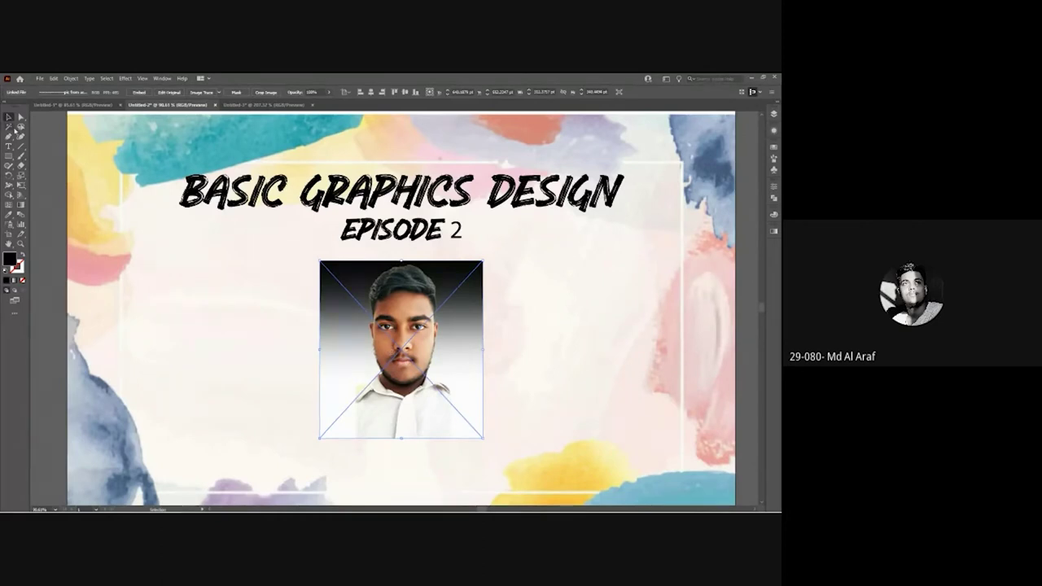
{"action": "left_click", "coordinate": [9, 155]}
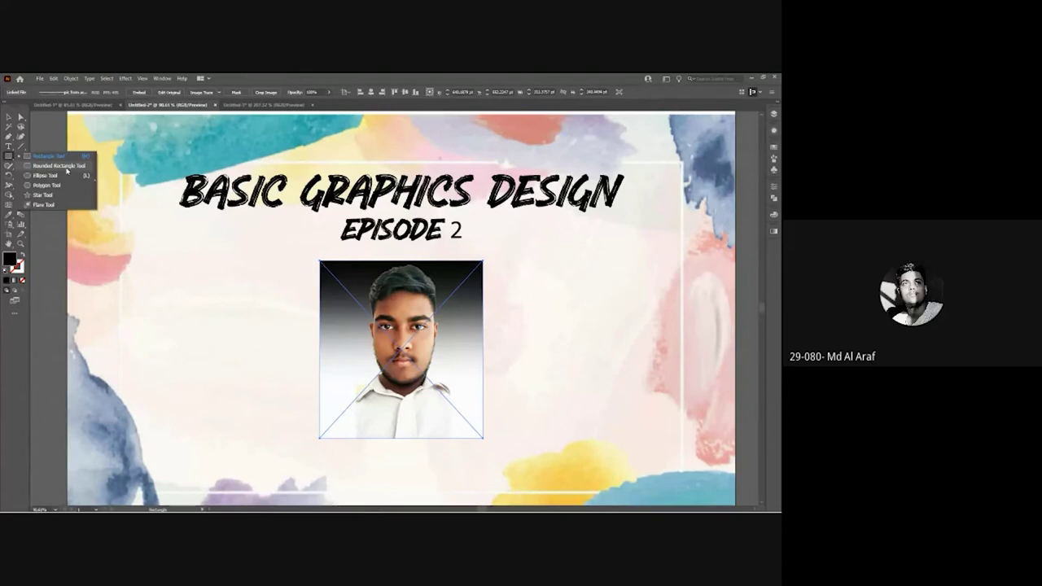
Step: Draw a black rounded rectangle over the photo and move it to the left
{"action": "left_click", "coordinate": [67, 167]}
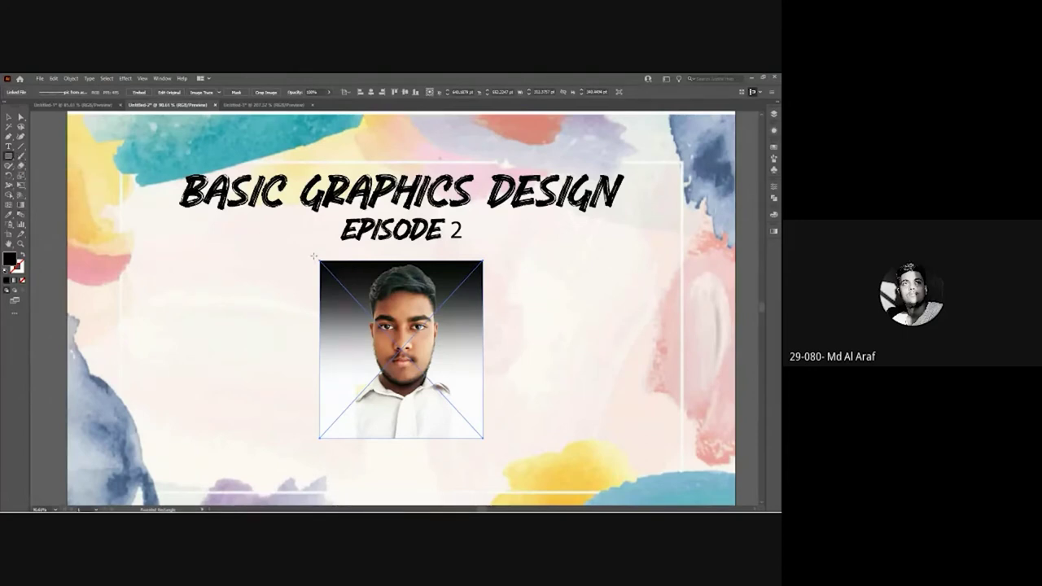
{"action": "left_click_drag", "start_coordinate": [313, 256], "coordinate": [489, 442]}
{"action": "key", "text": "v"}
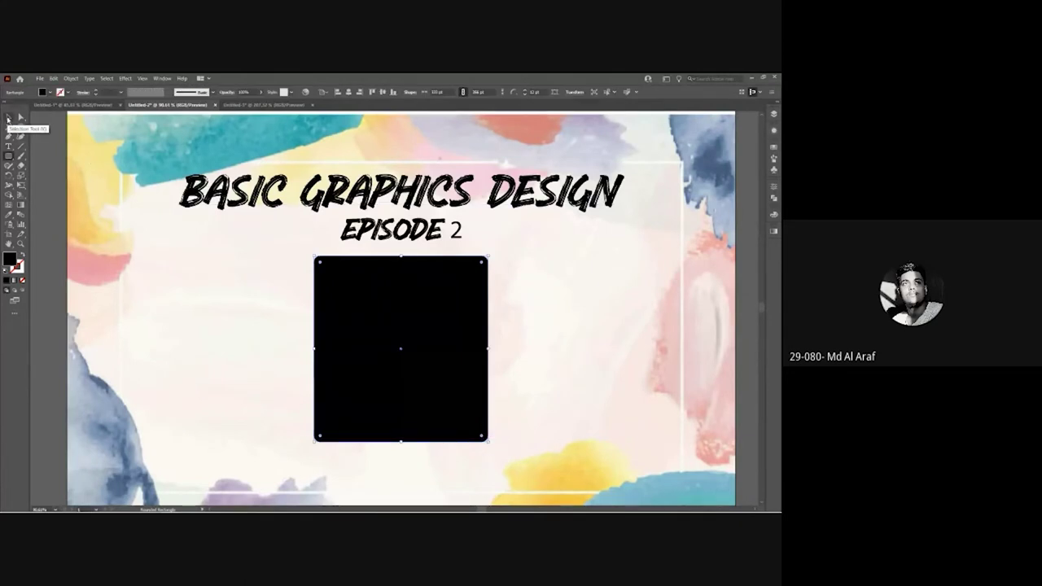
{"action": "left_click", "coordinate": [8, 119]}
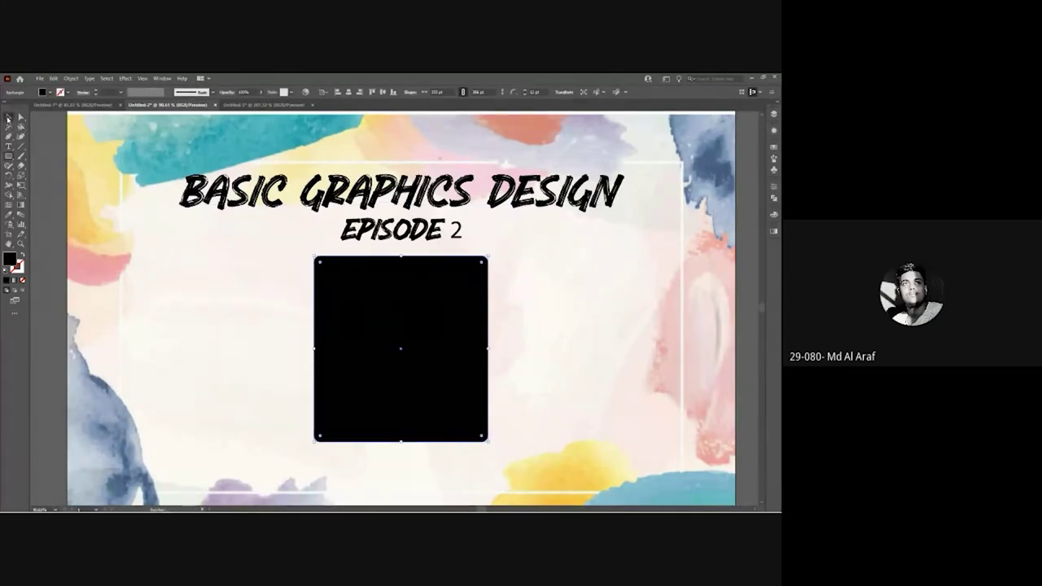
{"action": "left_click_drag", "start_coordinate": [401, 329], "coordinate": [215, 334]}
Step: Adjust the photo and black box so the photo overlaps the box's right edge
{"action": "left_click", "coordinate": [326, 338]}
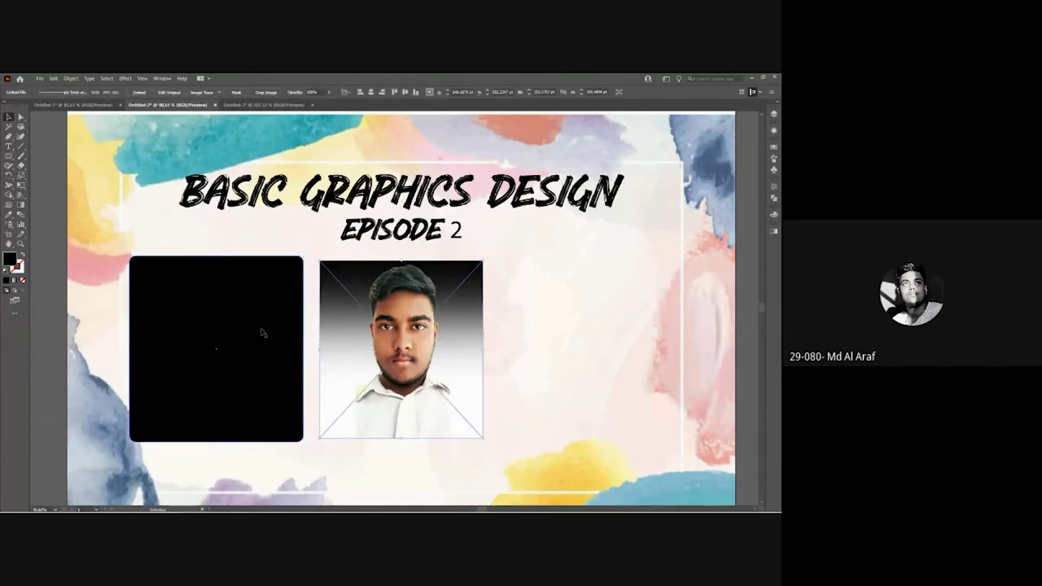
{"action": "left_click", "coordinate": [221, 251]}
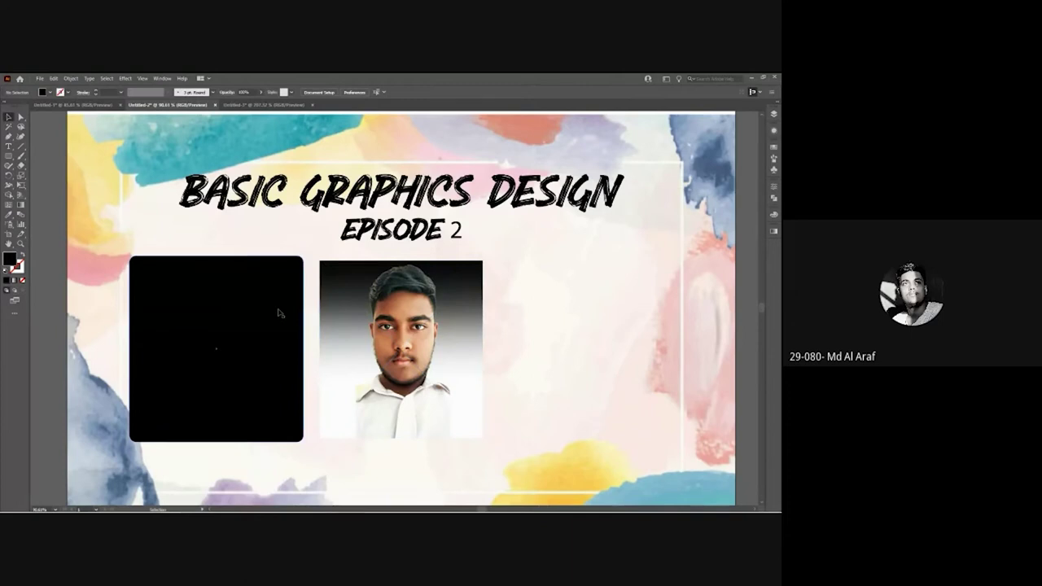
{"action": "mouse_move", "coordinate": [363, 325]}
{"action": "left_mouse_down"}
{"action": "mouse_move", "coordinate": [323, 333]}
{"action": "mouse_move", "coordinate": [366, 334]}
{"action": "left_mouse_up"}
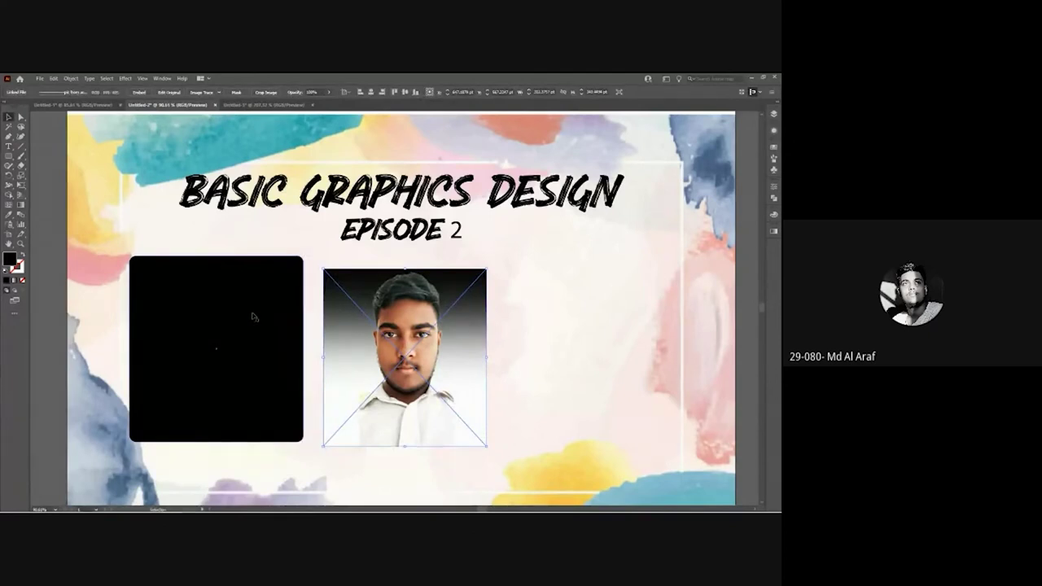
{"action": "left_click_drag", "start_coordinate": [268, 309], "coordinate": [252, 288]}
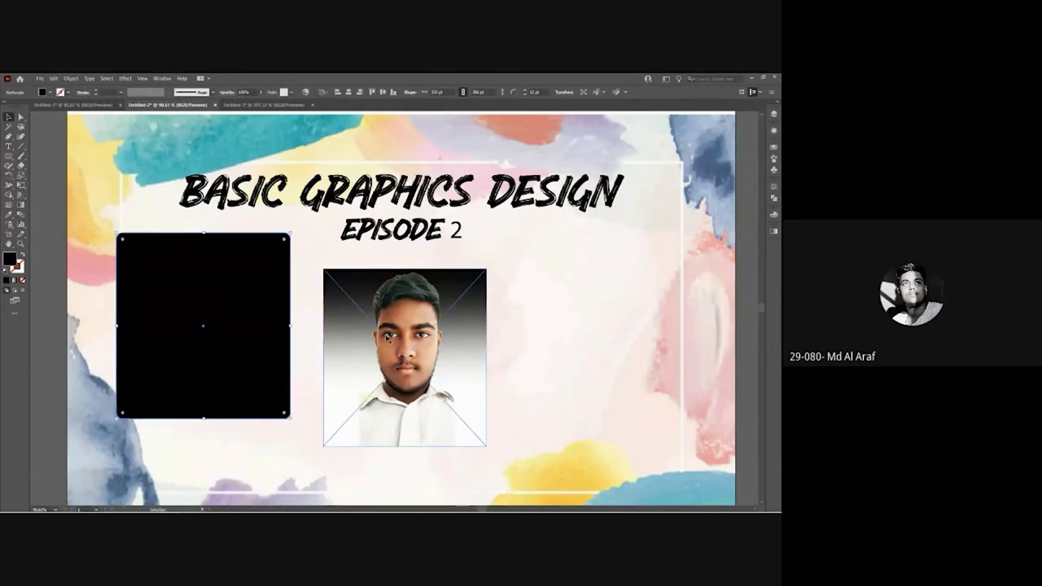
{"action": "mouse_move", "coordinate": [350, 349]}
{"action": "left_mouse_down"}
{"action": "mouse_move", "coordinate": [261, 334]}
{"action": "mouse_move", "coordinate": [323, 344]}
{"action": "mouse_move", "coordinate": [326, 354]}
{"action": "mouse_move", "coordinate": [333, 342]}
{"action": "mouse_move", "coordinate": [397, 345]}
{"action": "mouse_move", "coordinate": [352, 340]}
{"action": "left_mouse_up"}
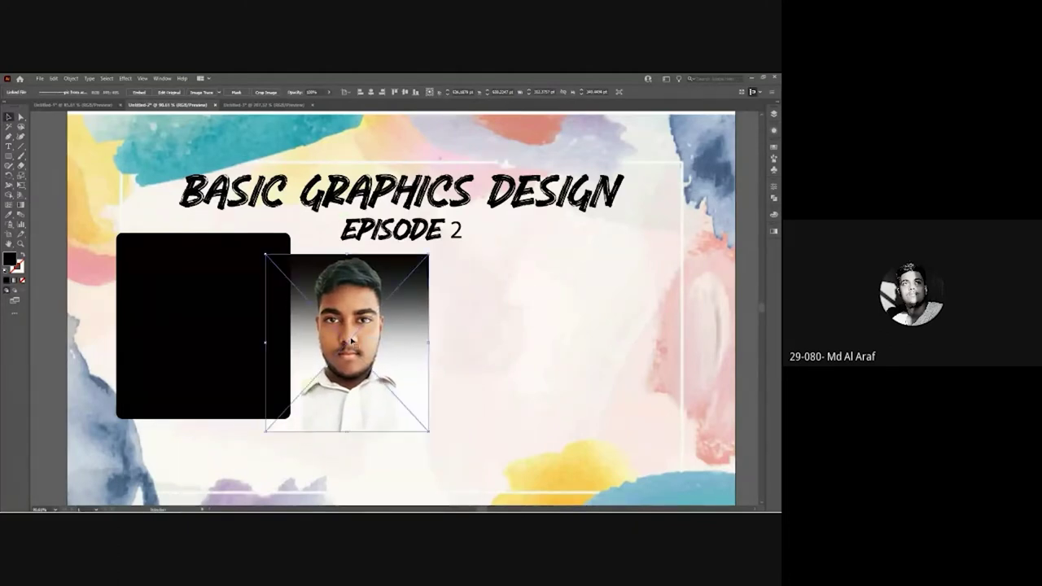
Step: Bring the photo in front of the black box and position it on top
{"action": "right_click", "coordinate": [351, 341]}
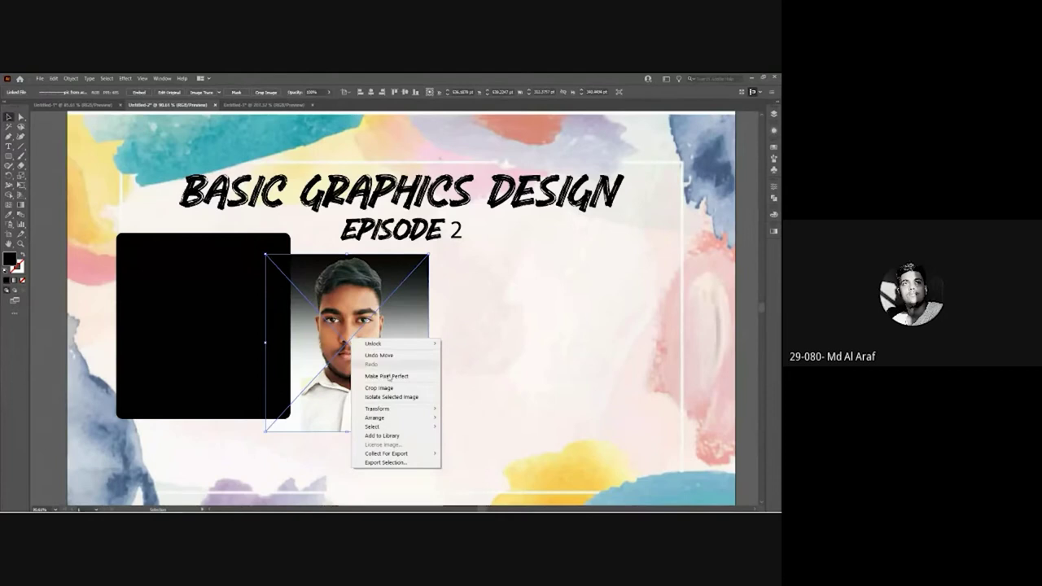
{"action": "mouse_move", "coordinate": [388, 420]}
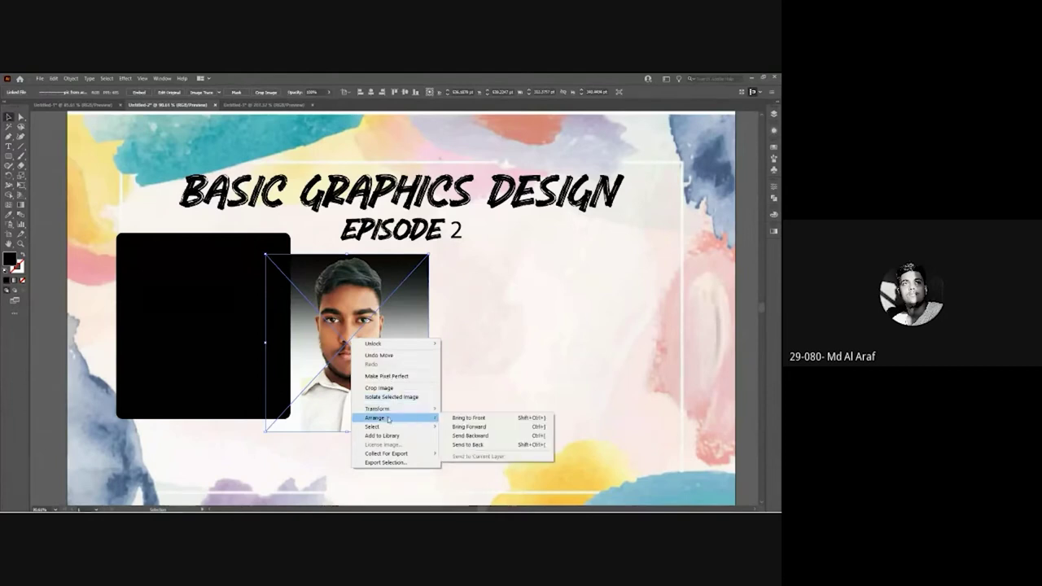
{"action": "left_click", "coordinate": [456, 419]}
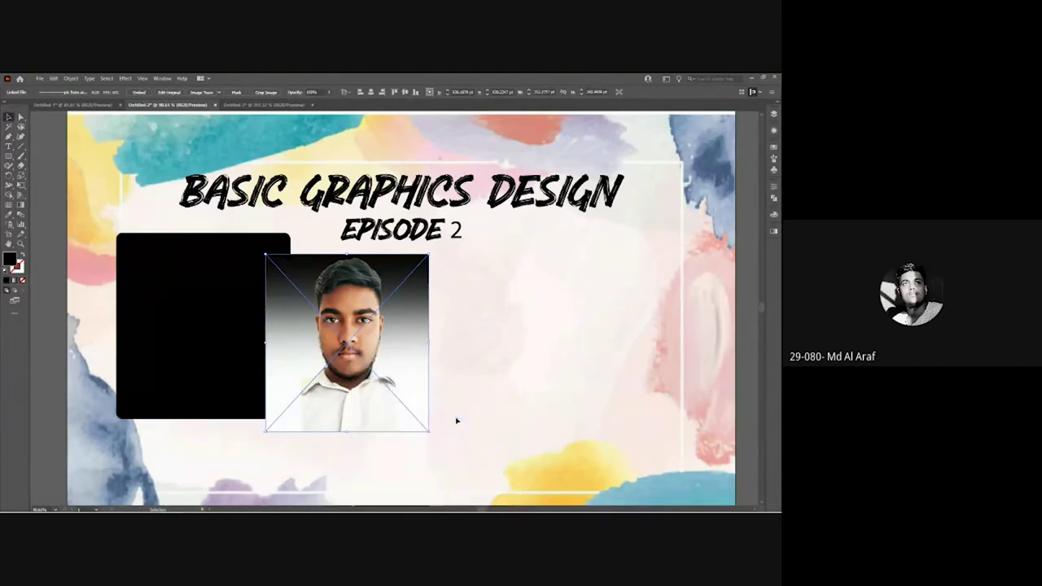
{"action": "left_click_drag", "start_coordinate": [399, 397], "coordinate": [423, 383]}
{"action": "left_click", "coordinate": [193, 368]}
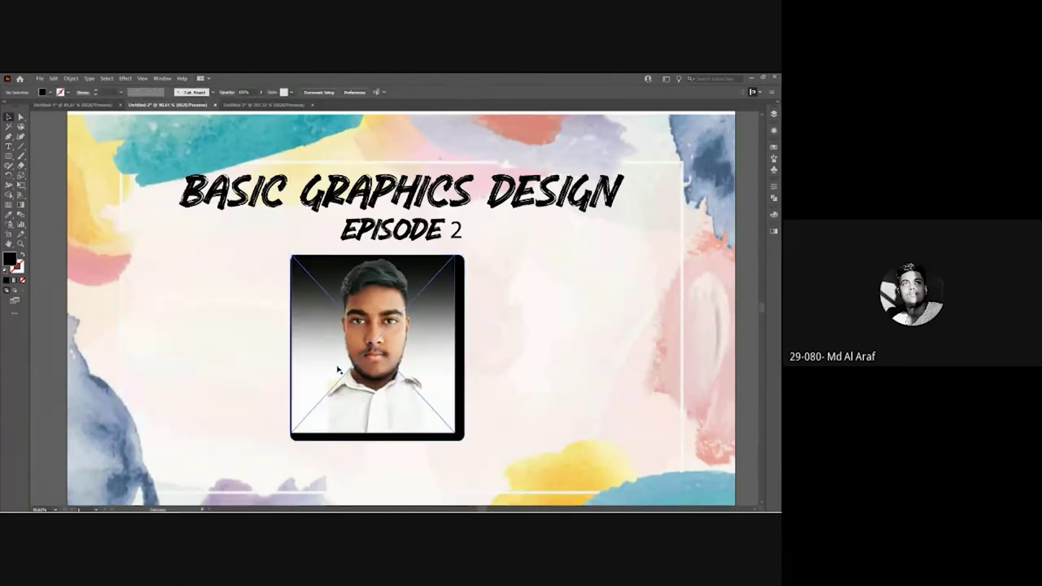
{"action": "left_click_drag", "start_coordinate": [351, 370], "coordinate": [361, 378]}
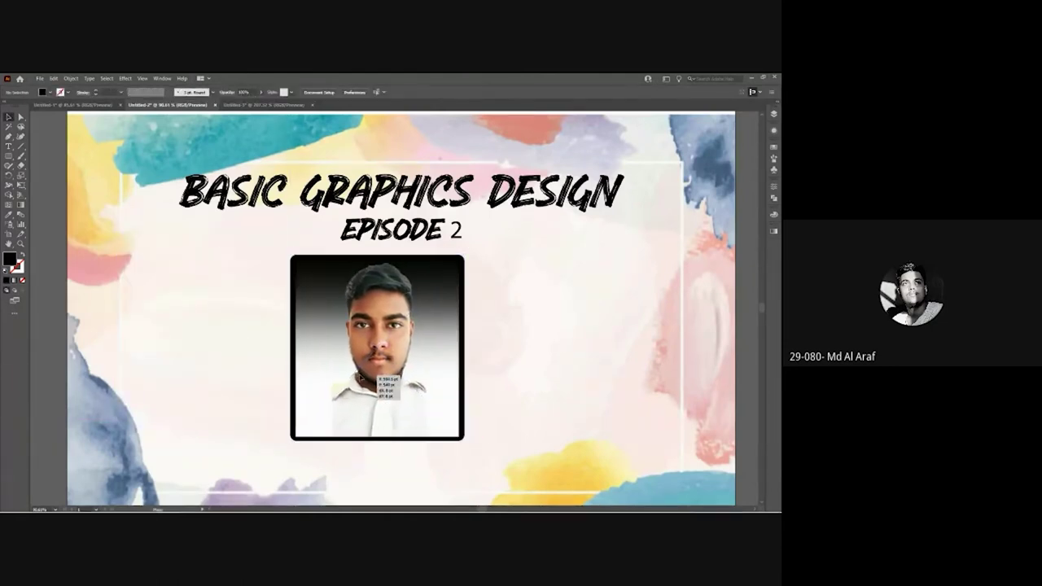
{"action": "left_click", "coordinate": [524, 334]}
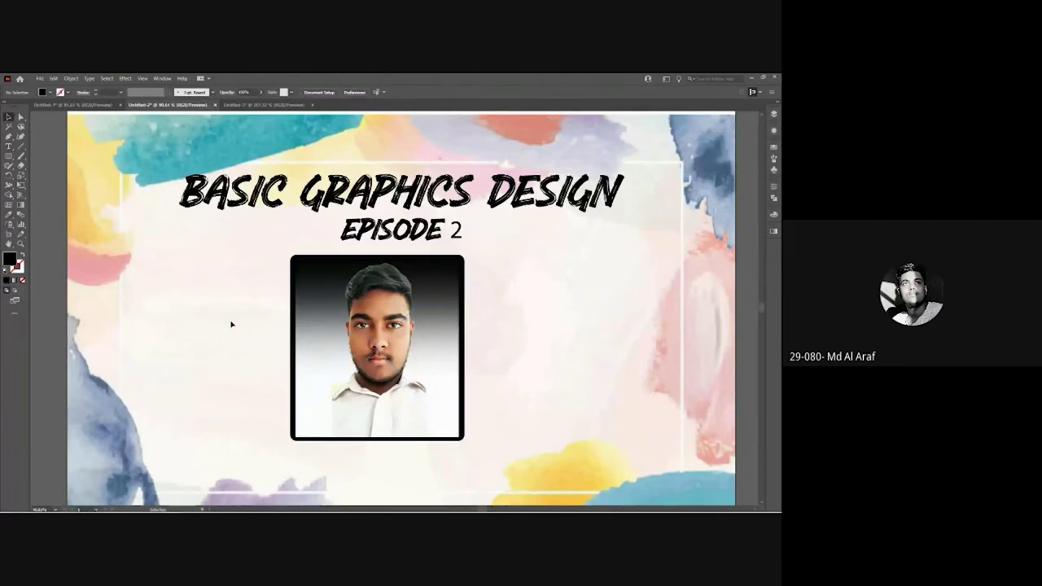
Step: Move the black rounded rectangle upward behind the photo's left side
{"action": "left_click", "coordinate": [330, 389]}
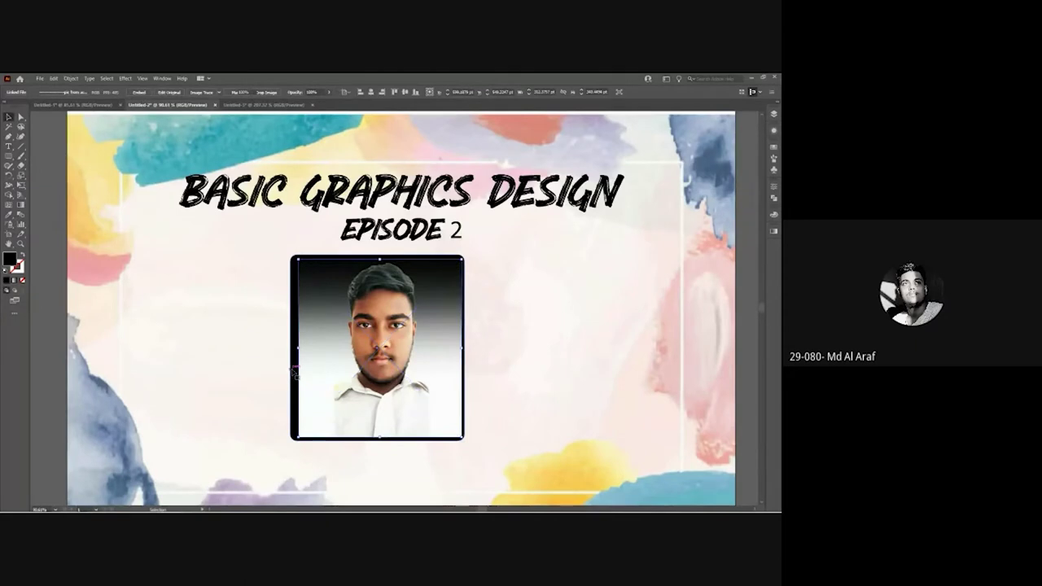
{"action": "double_click", "coordinate": [295, 370]}
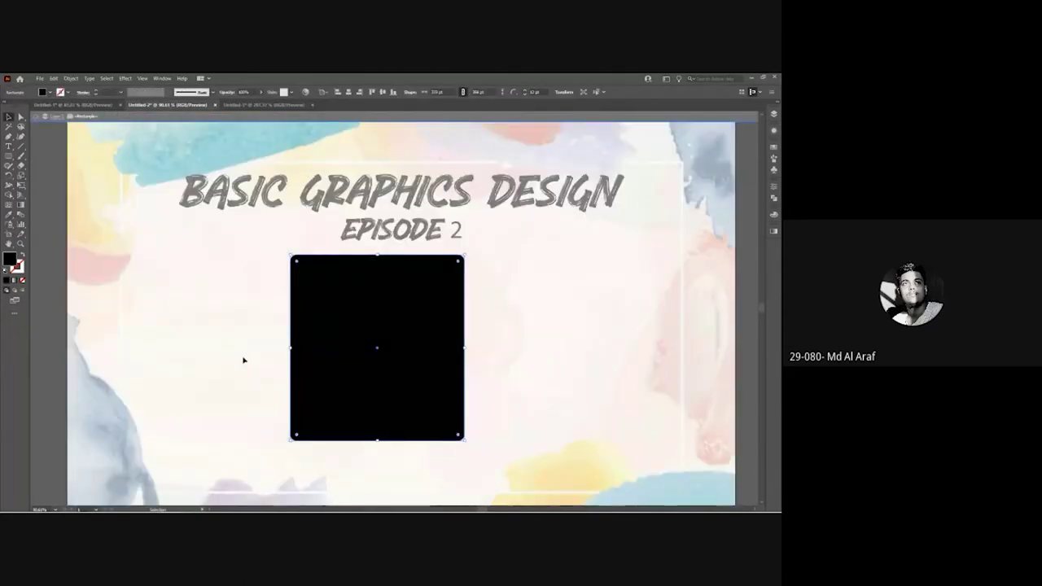
{"action": "double_click", "coordinate": [245, 358]}
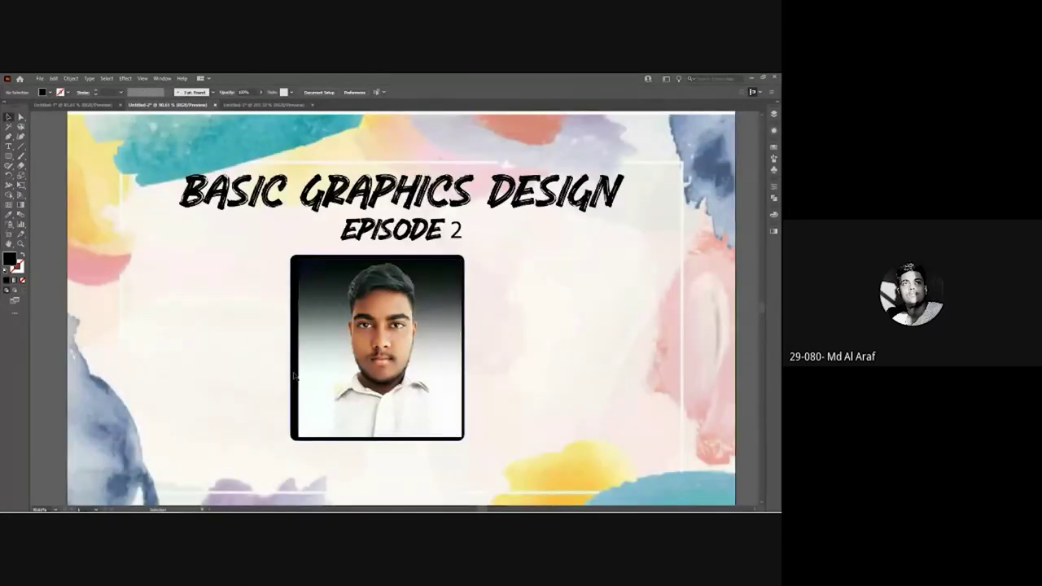
{"action": "left_click_drag", "start_coordinate": [295, 376], "coordinate": [340, 357]}
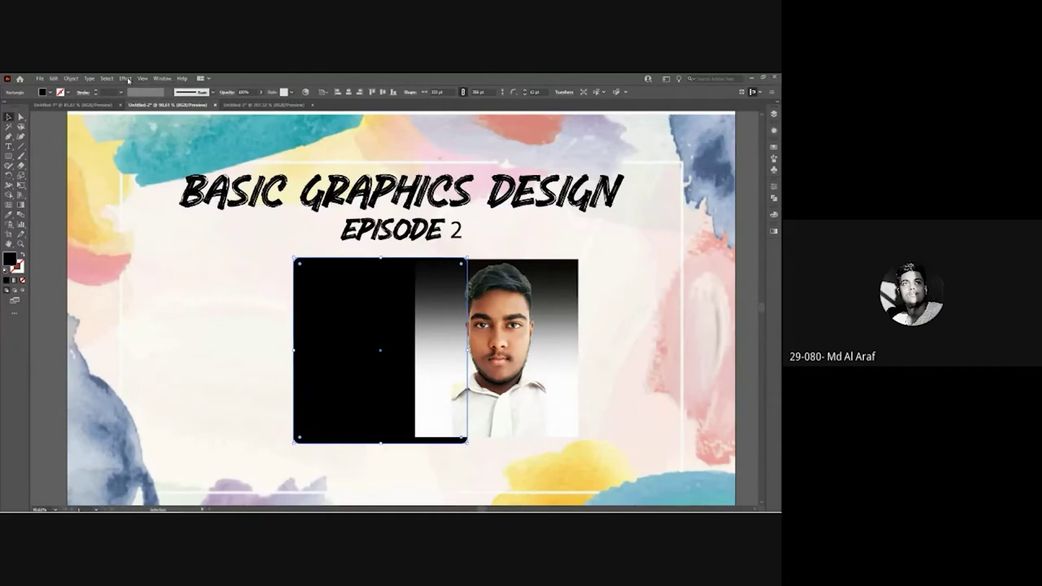
Step: Shift the black rectangle left and apply a Gaussian Blur of about 6.8 px radius
{"action": "left_click", "coordinate": [242, 349]}
{"action": "mouse_move", "coordinate": [395, 359]}
{"action": "left_mouse_down"}
{"action": "mouse_move", "coordinate": [371, 344]}
{"action": "mouse_move", "coordinate": [381, 358]}
{"action": "left_mouse_up"}
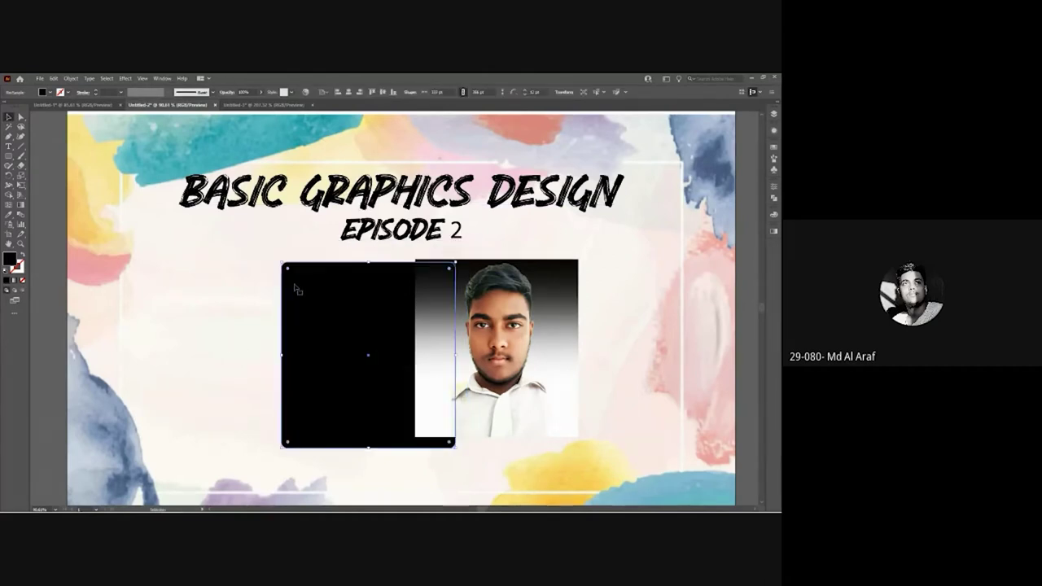
{"action": "left_click", "coordinate": [127, 79]}
{"action": "mouse_move", "coordinate": [151, 185]}
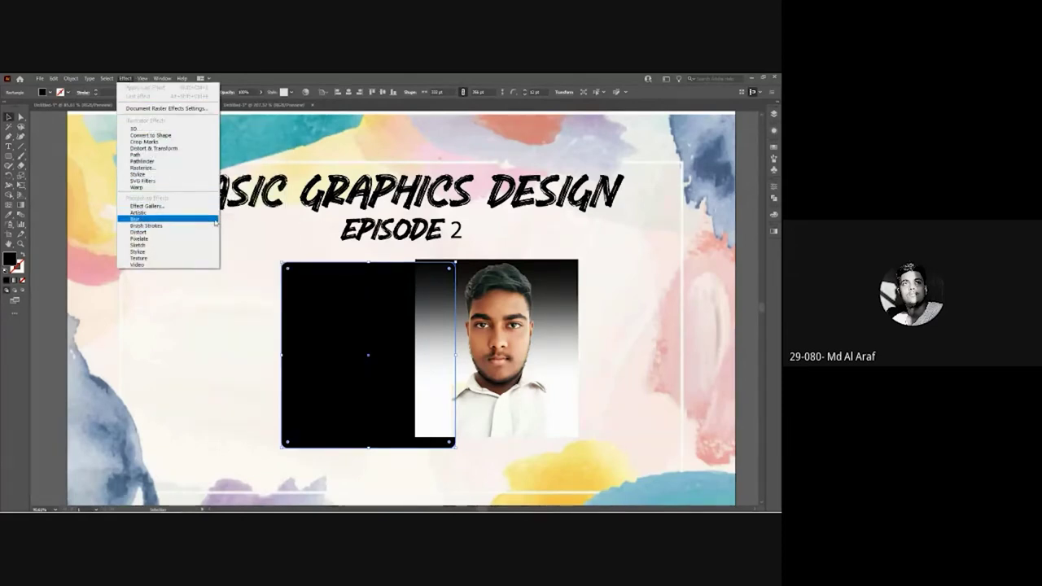
{"action": "left_click", "coordinate": [240, 219]}
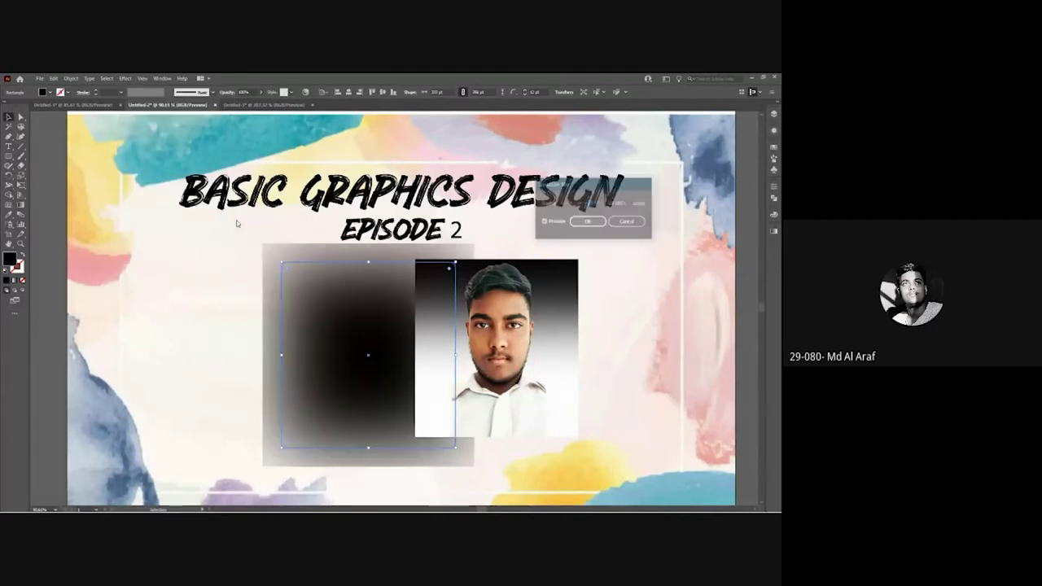
{"action": "mouse_move", "coordinate": [591, 204]}
{"action": "left_mouse_down"}
{"action": "mouse_move", "coordinate": [568, 207]}
{"action": "mouse_move", "coordinate": [582, 208]}
{"action": "left_mouse_up"}
{"action": "left_click", "coordinate": [544, 223]}
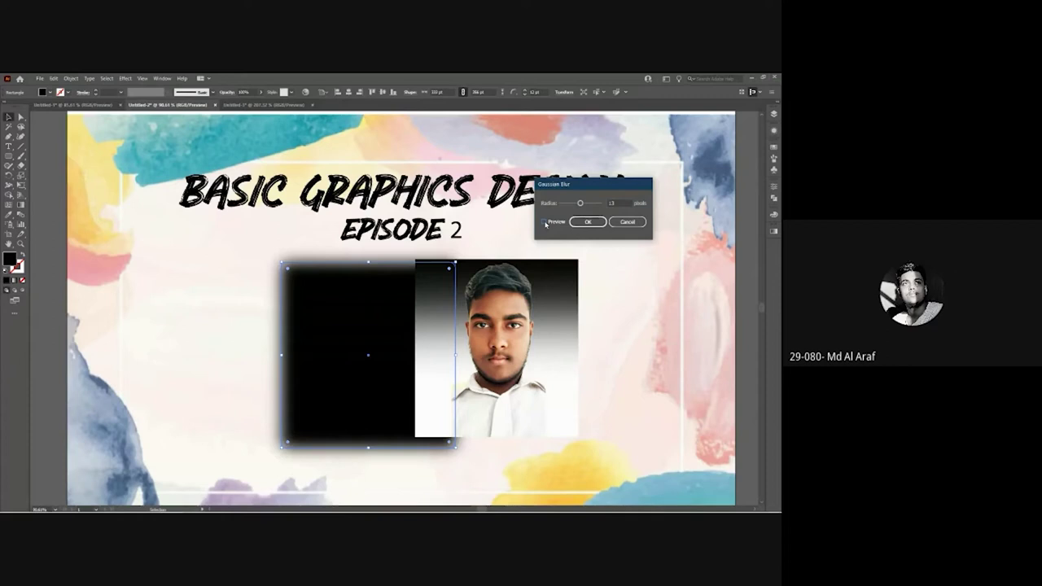
{"action": "left_click", "coordinate": [543, 222]}
{"action": "mouse_move", "coordinate": [580, 203]}
{"action": "left_mouse_down"}
{"action": "mouse_move", "coordinate": [591, 209]}
{"action": "mouse_move", "coordinate": [557, 209]}
{"action": "mouse_move", "coordinate": [580, 210]}
{"action": "left_mouse_up"}
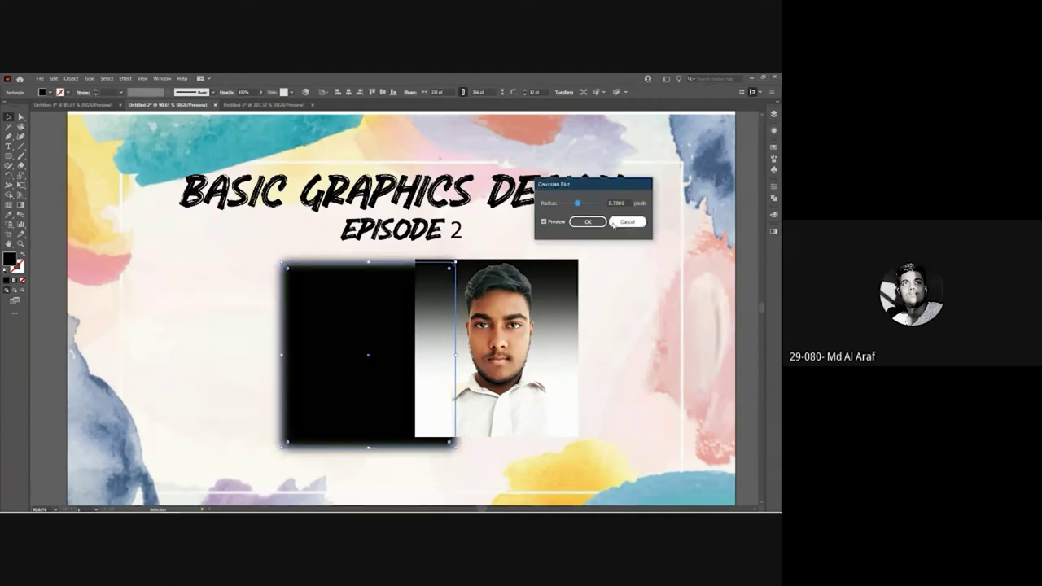
{"action": "left_click_drag", "start_coordinate": [578, 204], "coordinate": [579, 208]}
{"action": "left_click", "coordinate": [587, 223]}
Step: Reposition the blurred rectangle next to the photo
{"action": "left_click", "coordinate": [236, 333]}
{"action": "left_click_drag", "start_coordinate": [289, 366], "coordinate": [184, 363]}
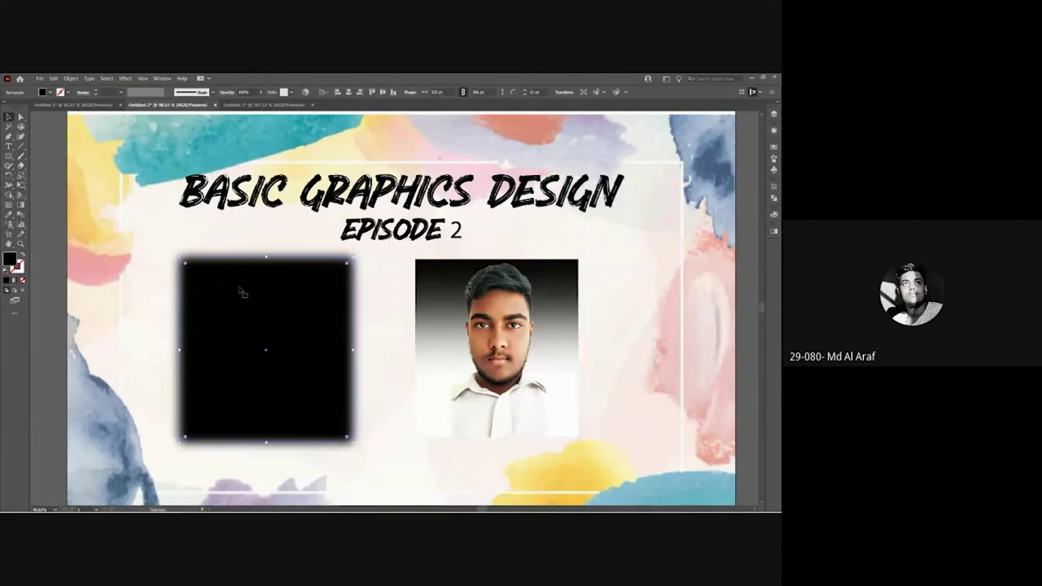
{"action": "key", "text": "ctrl+shift+a"}
{"action": "left_click_drag", "start_coordinate": [242, 319], "coordinate": [348, 298]}
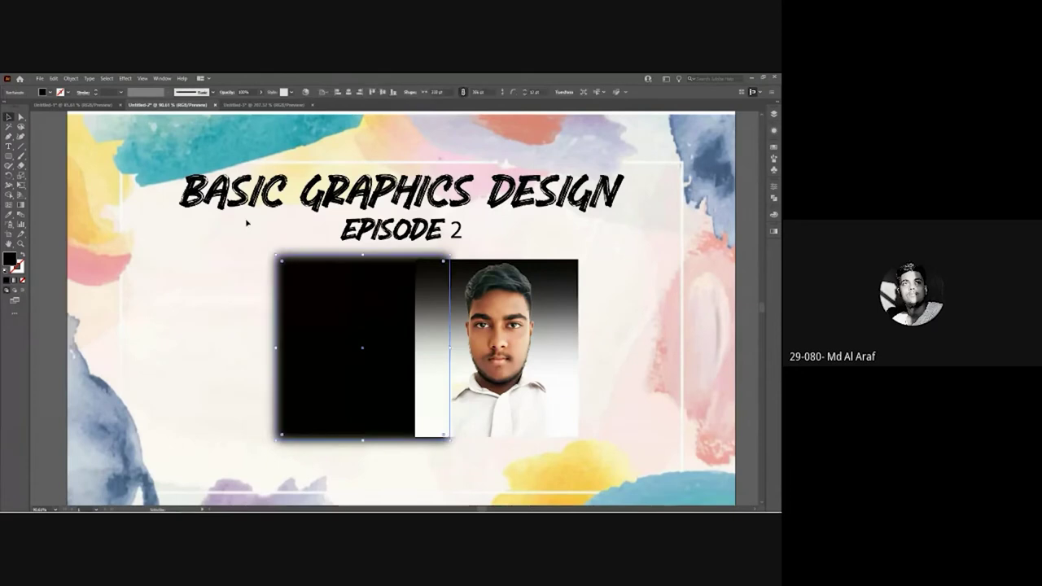
{"action": "left_click", "coordinate": [132, 79]}
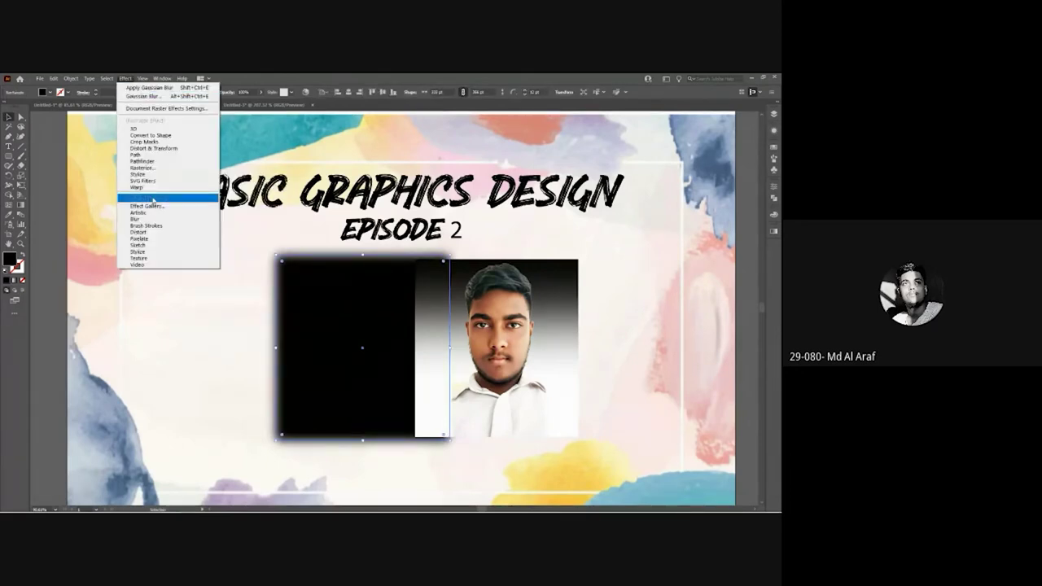
{"action": "mouse_move", "coordinate": [171, 219]}
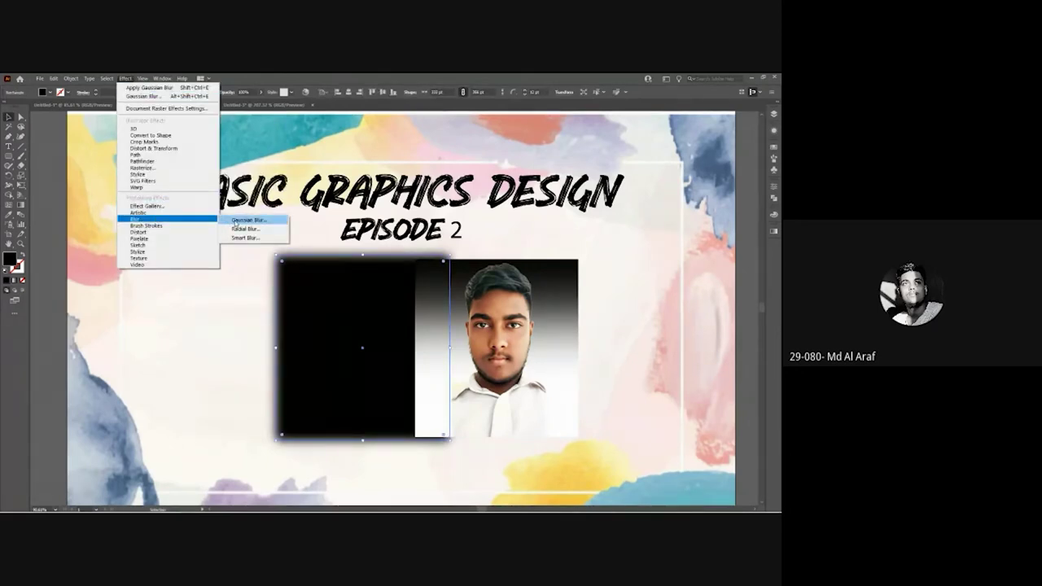
{"action": "left_click", "coordinate": [248, 337]}
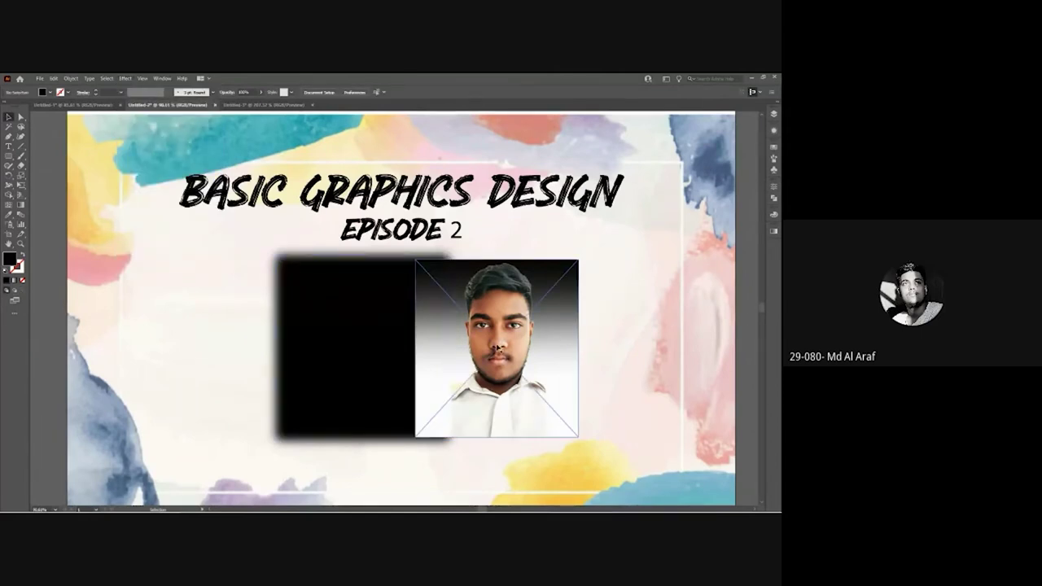
Step: Move the photo and blurred rectangle left together, then slide the photo over the rectangle
{"action": "left_click_drag", "start_coordinate": [203, 349], "coordinate": [440, 356]}
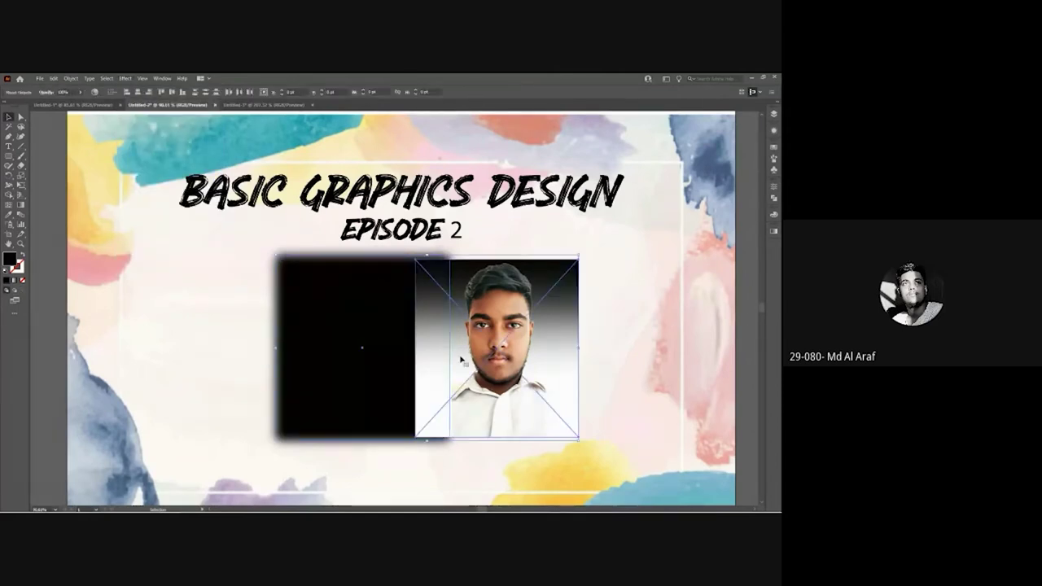
{"action": "left_click_drag", "start_coordinate": [514, 347], "coordinate": [386, 371]}
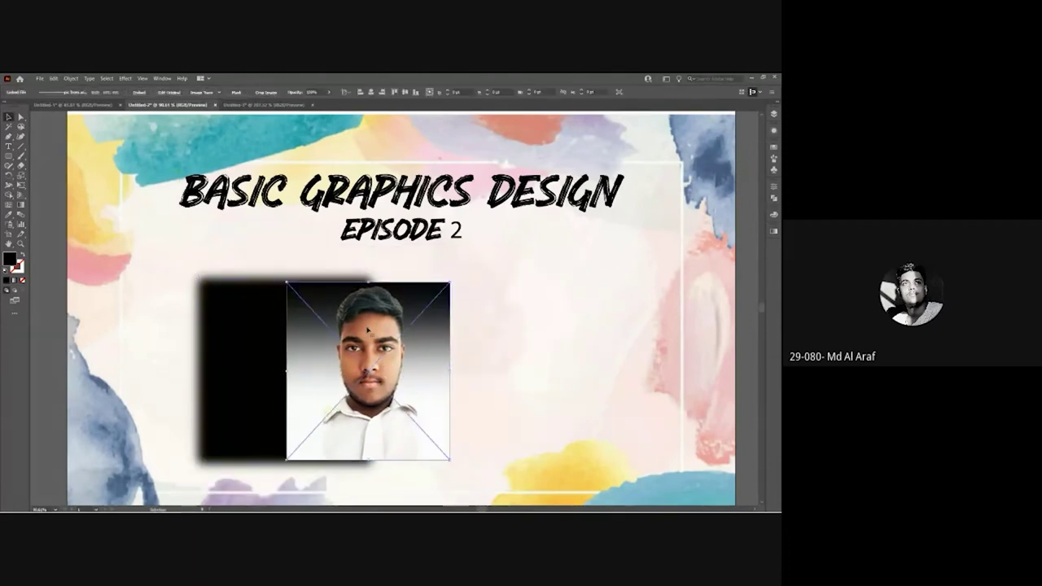
{"action": "left_click_drag", "start_coordinate": [161, 252], "coordinate": [350, 357]}
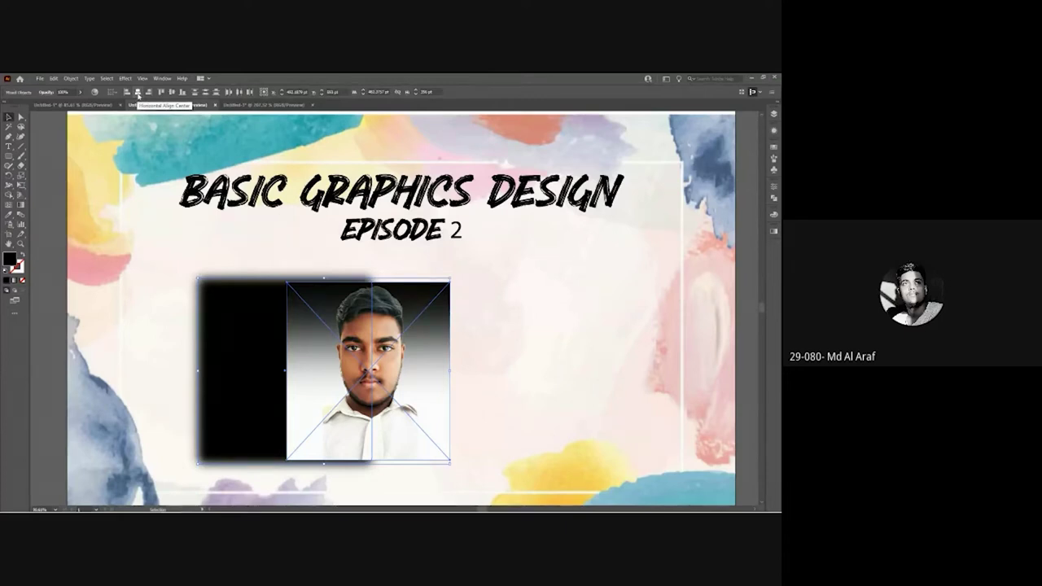
Step: Centre the photo on its blurred shadow both horizontally and vertically
{"action": "left_click", "coordinate": [138, 93]}
{"action": "left_click", "coordinate": [172, 93]}
{"action": "left_click", "coordinate": [229, 339]}
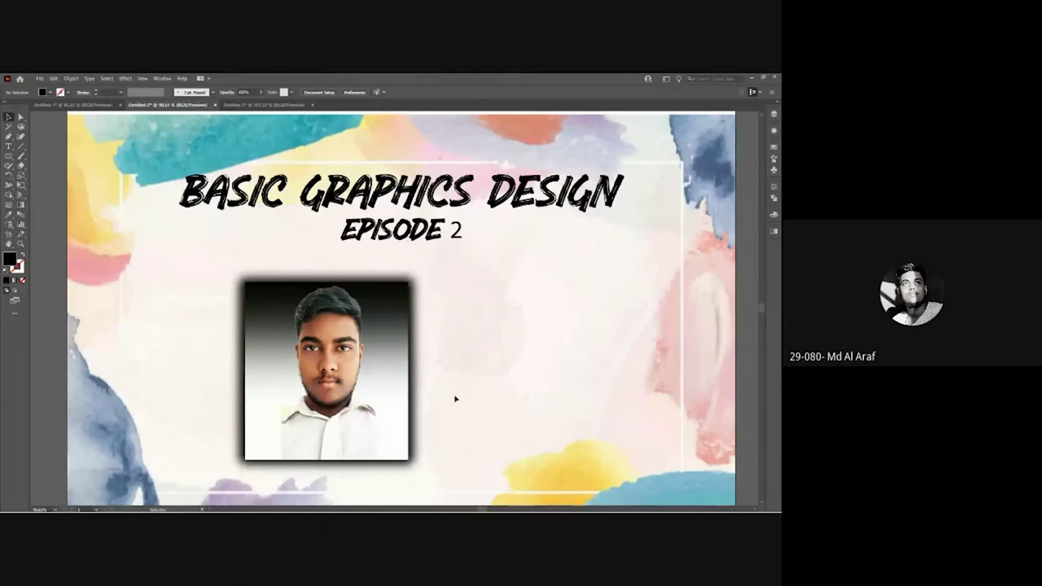
Step: Move the photo and shadow pair to the middle of the banner, under EPISODE 2
{"action": "left_click_drag", "start_coordinate": [343, 399], "coordinate": [412, 378]}
{"action": "left_click", "coordinate": [526, 372]}
{"action": "scroll", "coordinate": [395, 334], "scroll_direction": "down", "scroll_amount": 2}
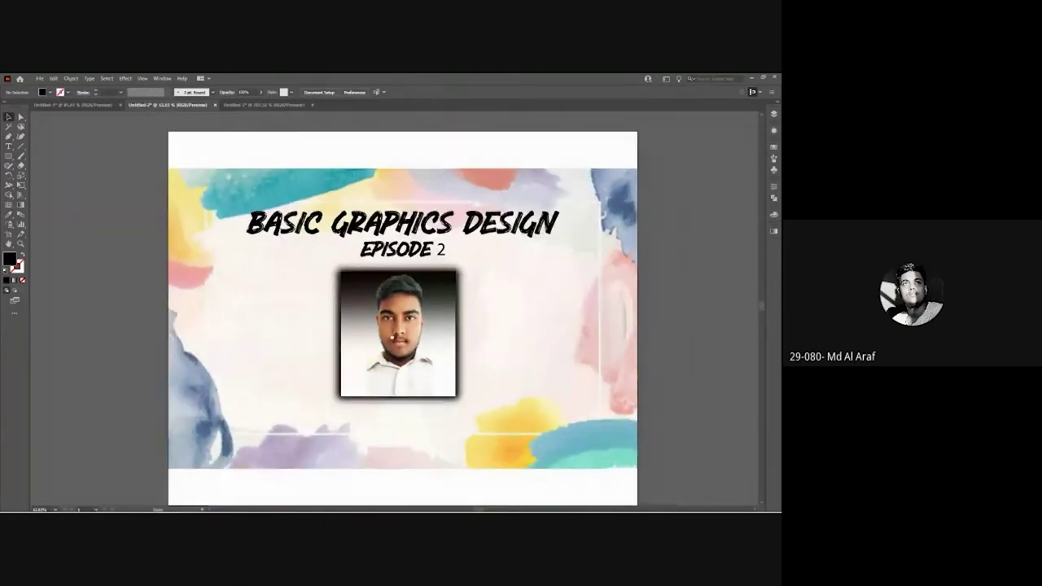
{"action": "scroll", "coordinate": [391, 336], "scroll_direction": "down", "scroll_amount": 1}
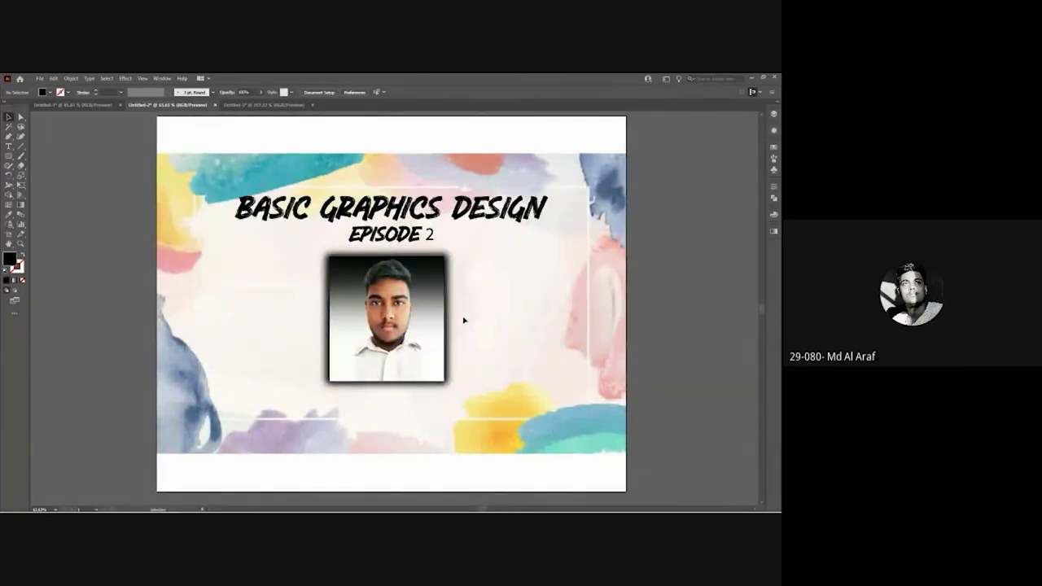
{"action": "scroll", "coordinate": [420, 358], "scroll_direction": "up", "scroll_amount": 5}
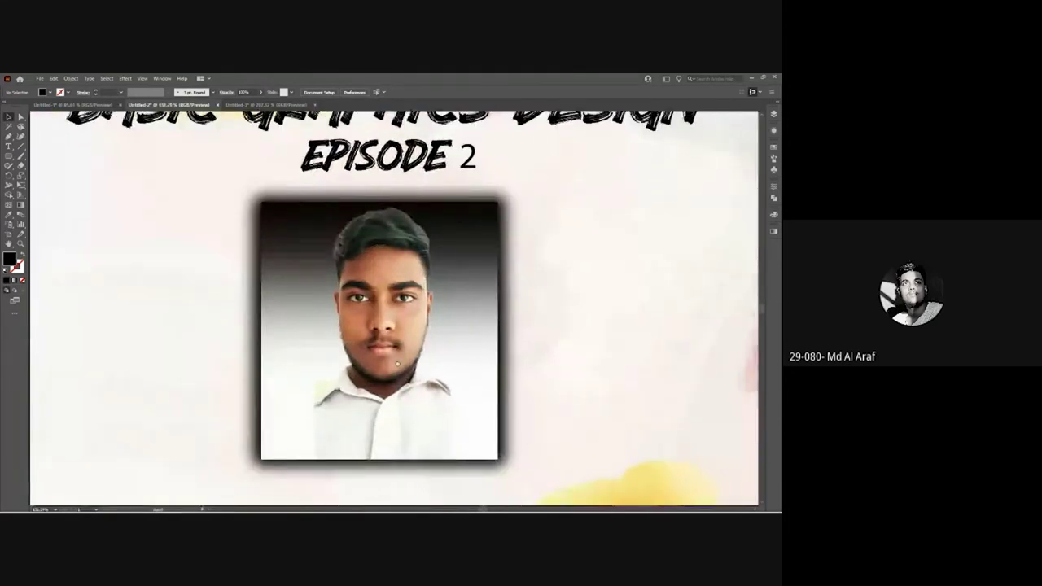
{"action": "left_click", "coordinate": [392, 384]}
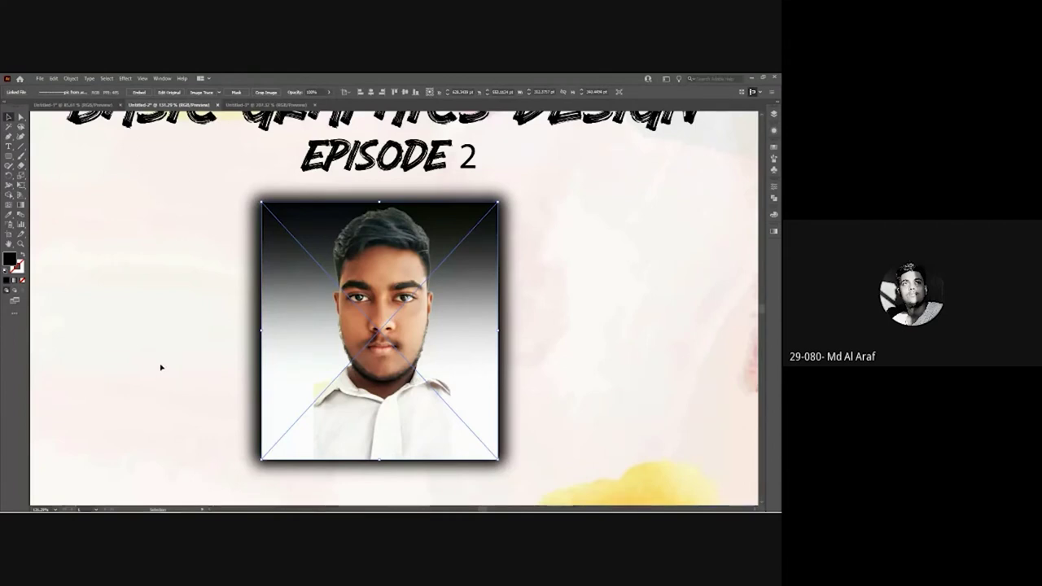
{"action": "left_click", "coordinate": [135, 295]}
Step: Draw a rectangle over the photo and set its fill to None
{"action": "key", "text": "m"}
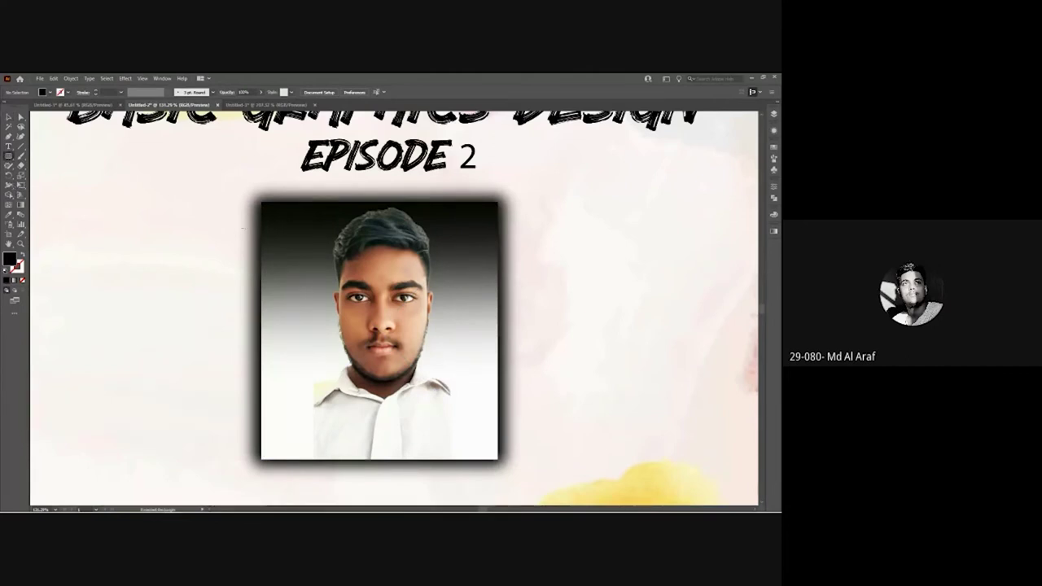
{"action": "left_click_drag", "start_coordinate": [262, 204], "coordinate": [496, 458]}
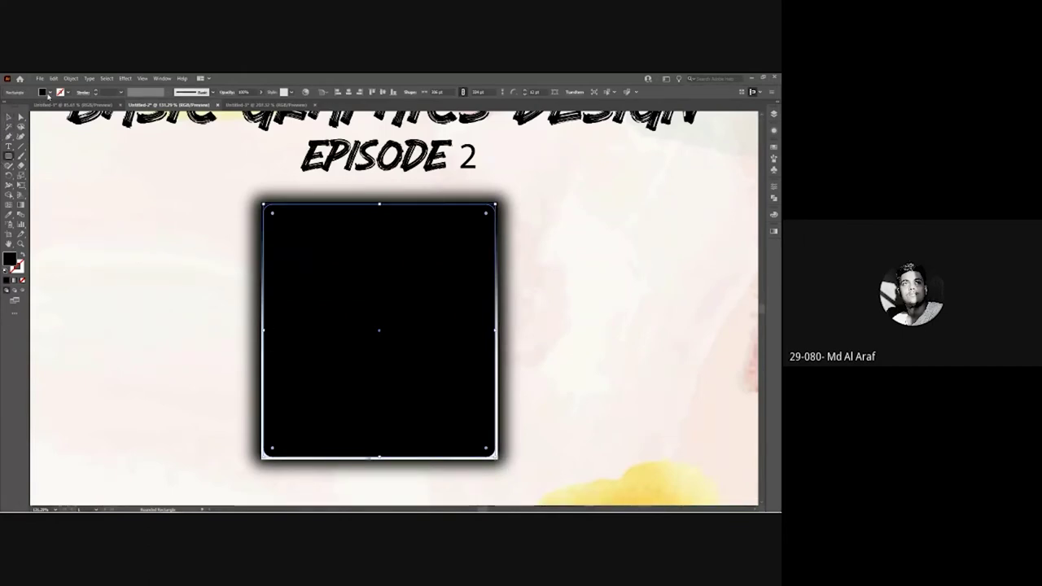
{"action": "left_click", "coordinate": [49, 94]}
{"action": "left_click", "coordinate": [6, 106]}
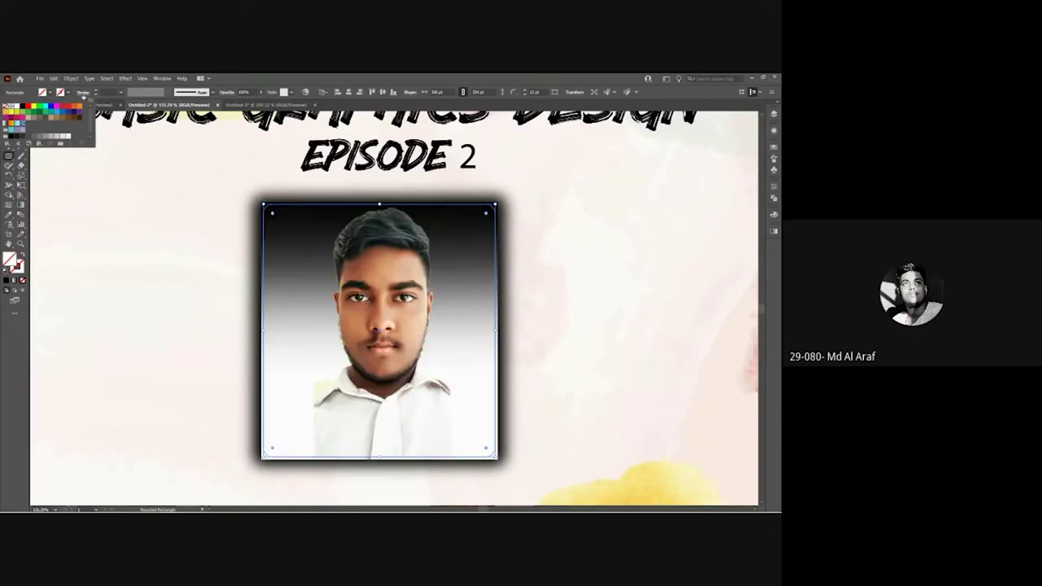
Step: Draw a photo-height rounded rectangle left of the photo with a thick black outline
{"action": "left_click", "coordinate": [70, 252]}
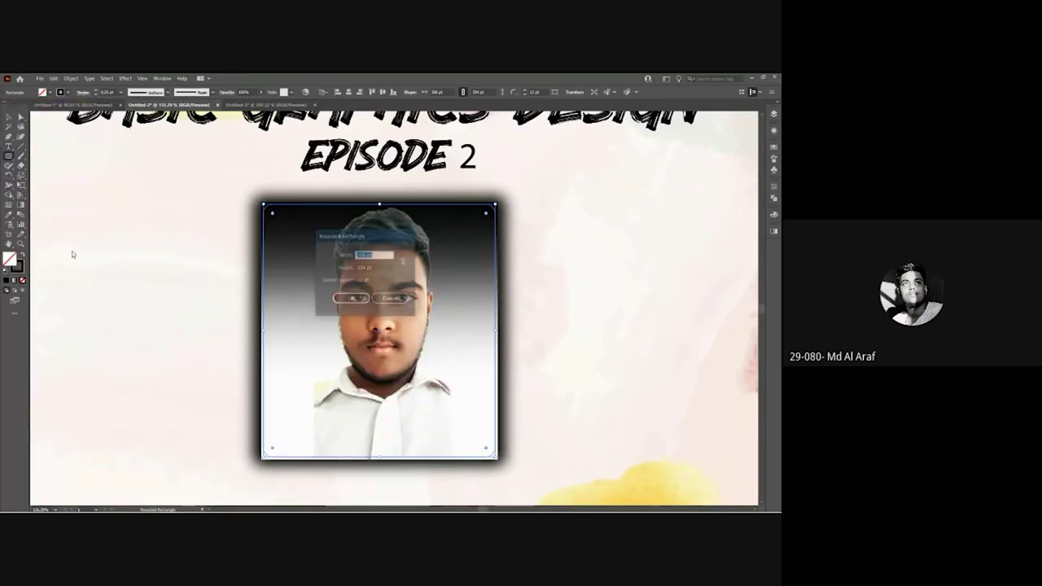
{"action": "key", "text": "Escape"}
{"action": "key", "text": "v"}
{"action": "left_click", "coordinate": [381, 214]}
{"action": "left_click_drag", "start_coordinate": [253, 458], "coordinate": [277, 206]}
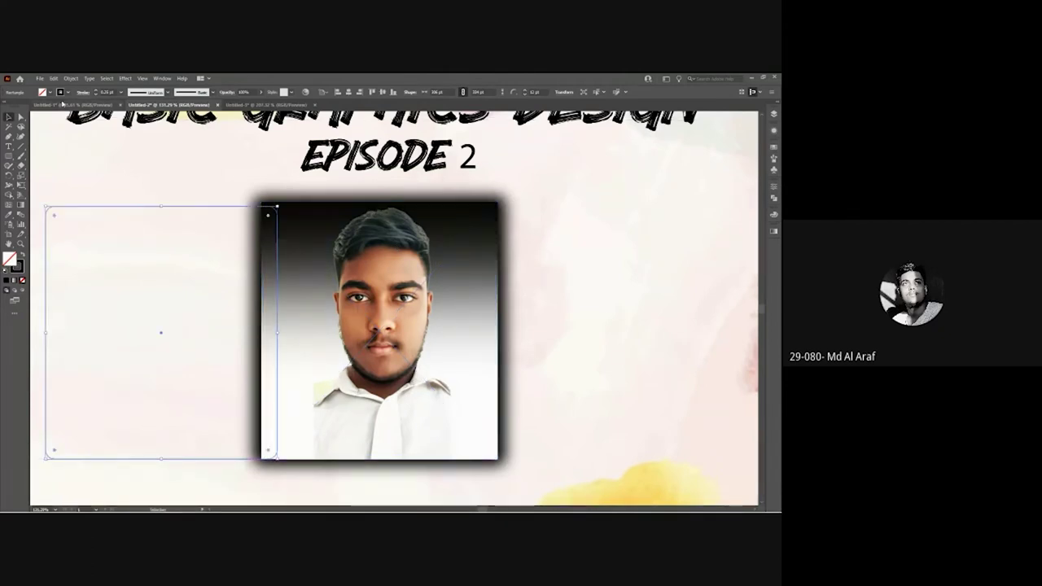
{"action": "left_click", "coordinate": [96, 90]}
{"action": "left_click", "coordinate": [96, 90]}
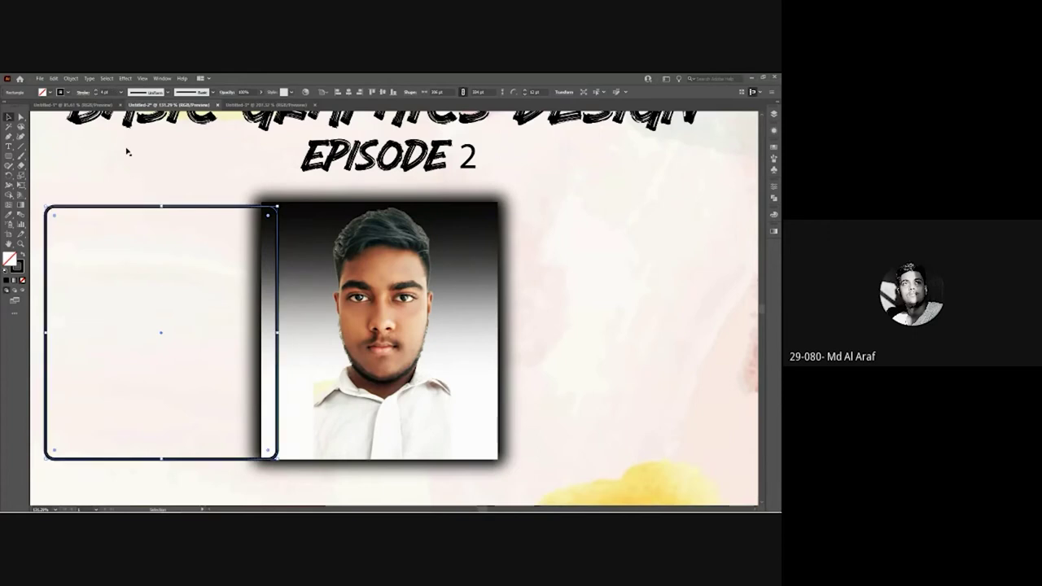
Step: Move the rounded frame over the photo and bring it to the front
{"action": "mouse_move", "coordinate": [153, 209]}
{"action": "left_mouse_down"}
{"action": "mouse_move", "coordinate": [146, 184]}
{"action": "mouse_move", "coordinate": [126, 178]}
{"action": "mouse_move", "coordinate": [372, 217]}
{"action": "mouse_move", "coordinate": [363, 210]}
{"action": "left_mouse_up"}
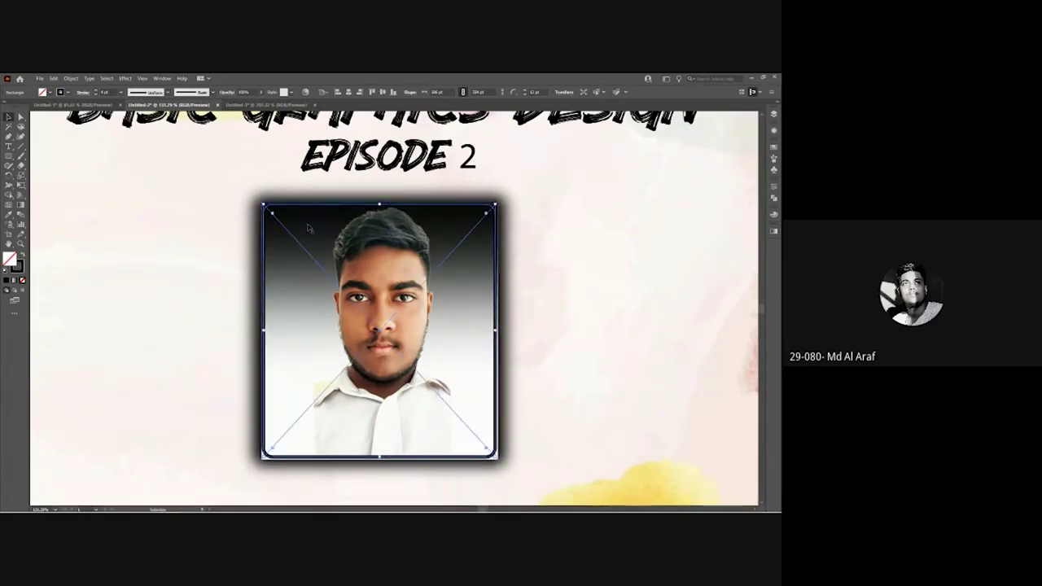
{"action": "right_click", "coordinate": [269, 272]}
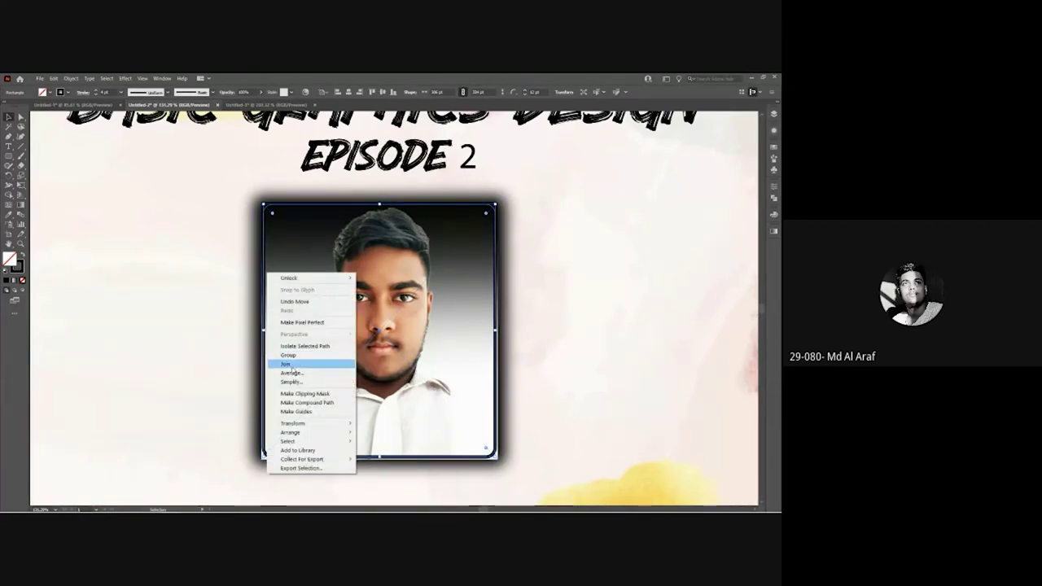
{"action": "right_click", "coordinate": [354, 235]}
{"action": "mouse_move", "coordinate": [381, 398]}
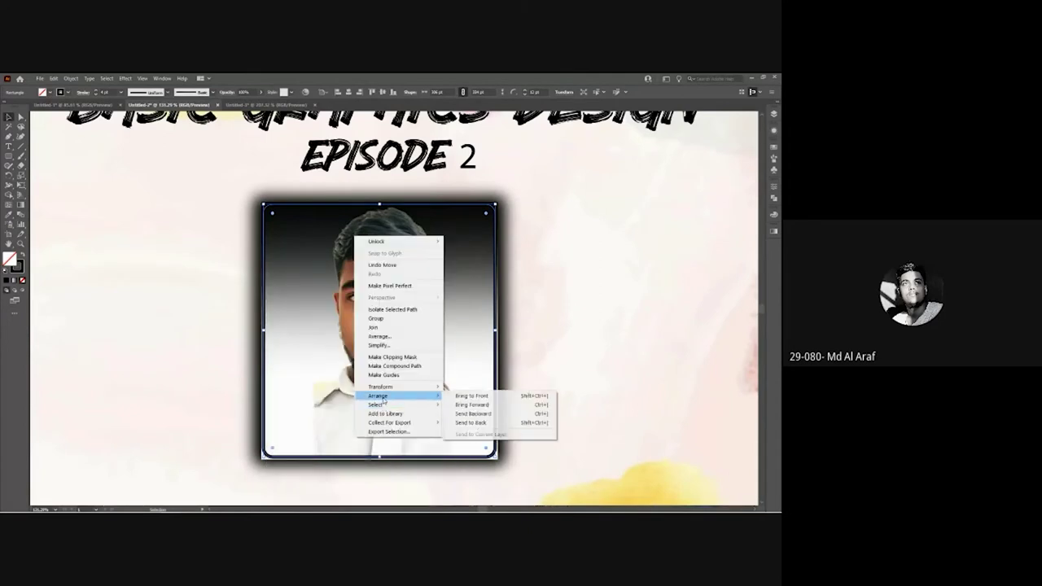
{"action": "left_click", "coordinate": [458, 396]}
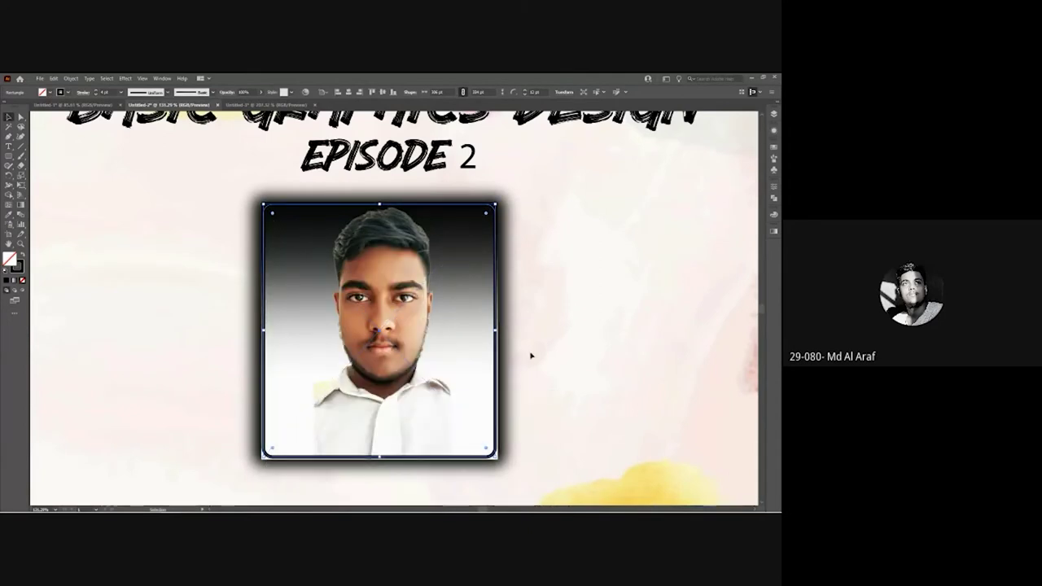
{"action": "left_click", "coordinate": [500, 363]}
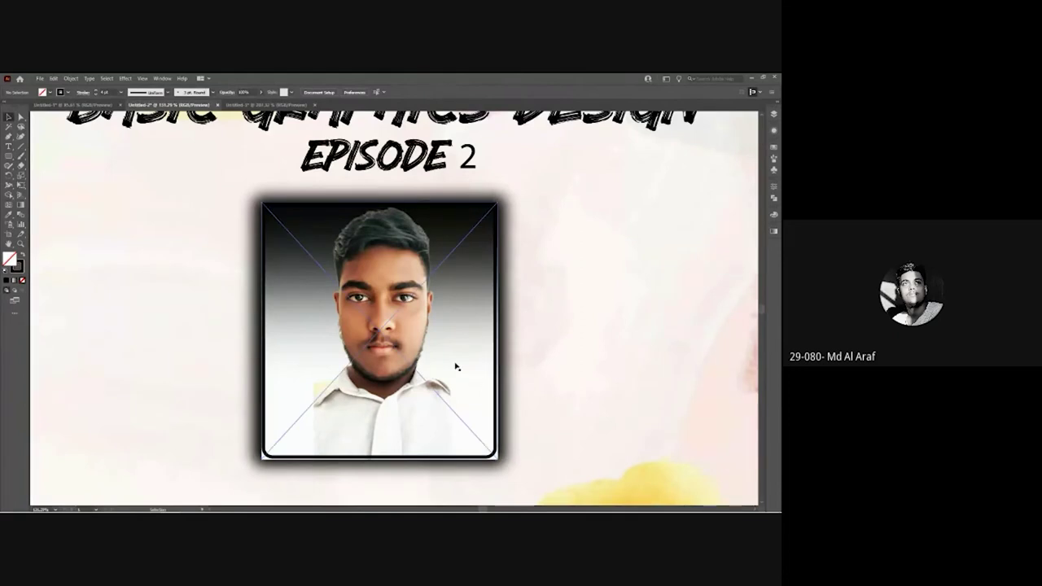
Step: Reposition the photo and rounded frame so the frame surrounds the photo
{"action": "left_click", "coordinate": [427, 346]}
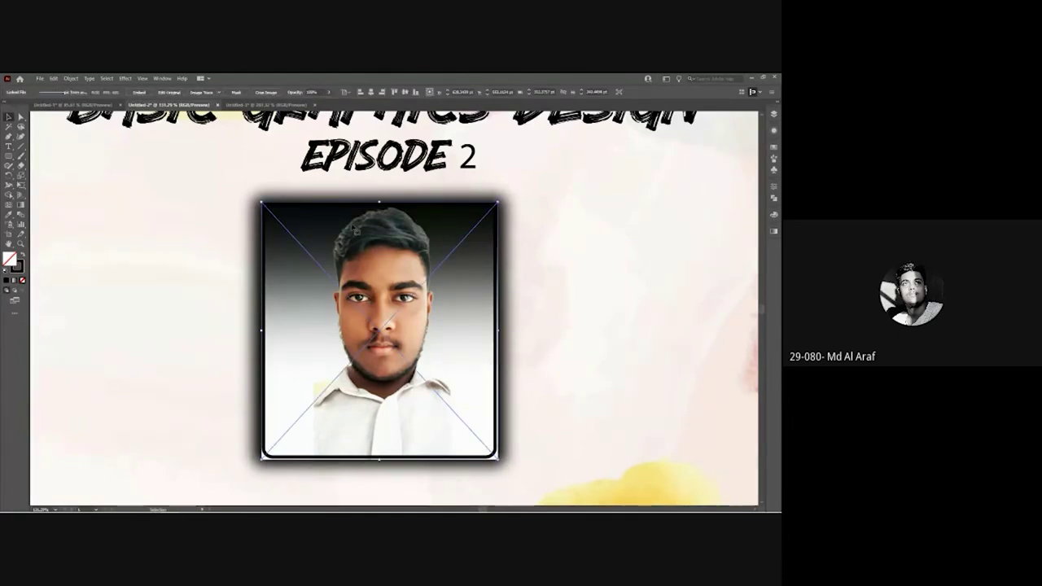
{"action": "right_click", "coordinate": [375, 363]}
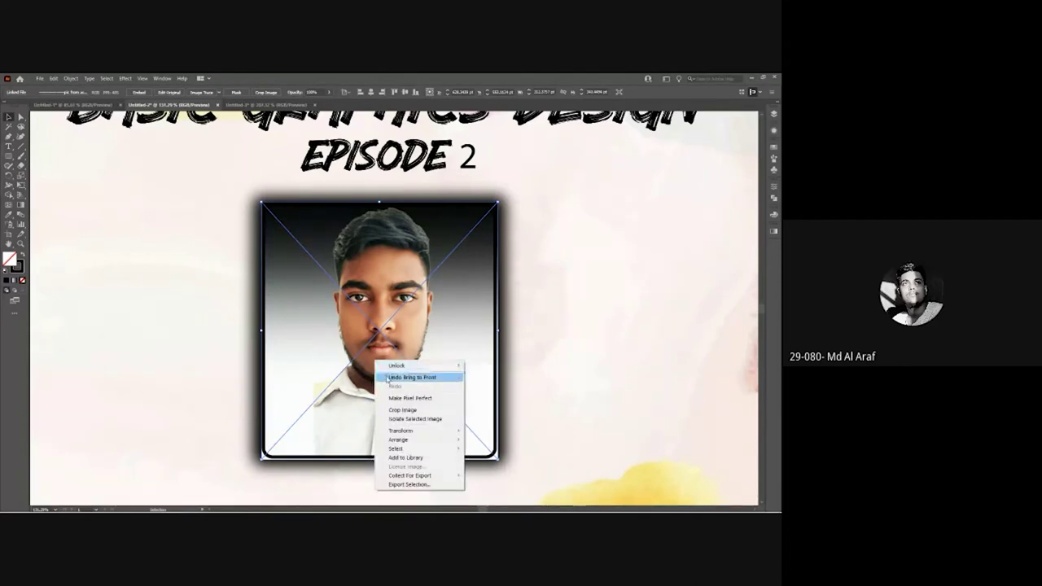
{"action": "left_click", "coordinate": [327, 358]}
{"action": "left_click_drag", "start_coordinate": [329, 260], "coordinate": [433, 314]}
{"action": "left_click_drag", "start_coordinate": [490, 407], "coordinate": [603, 462]}
Step: Clip the photo to the rounded rectangle with Make Clipping Mask
{"action": "left_click", "coordinate": [603, 425]}
{"action": "right_click", "coordinate": [585, 430]}
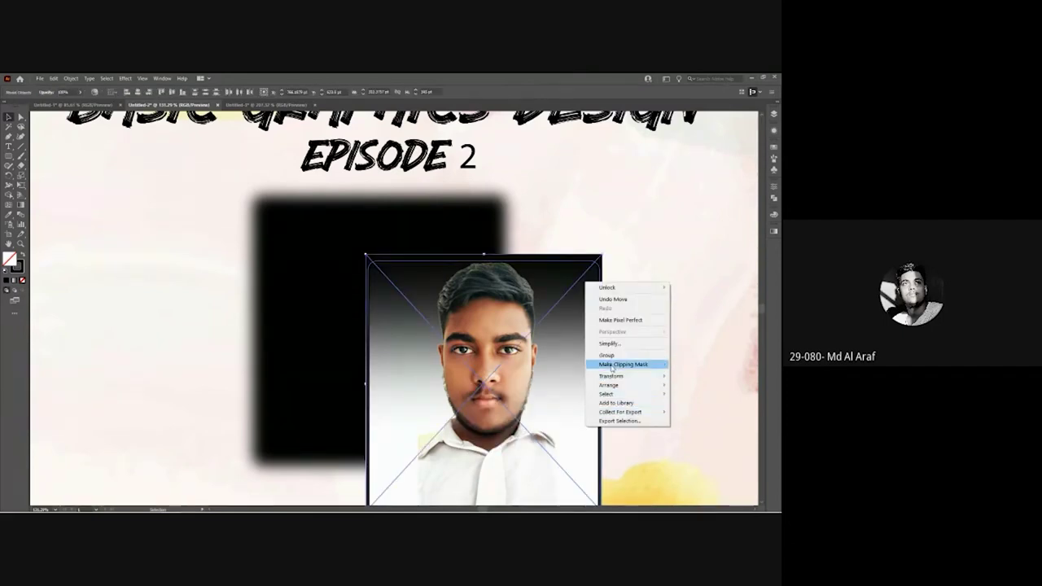
{"action": "left_click", "coordinate": [612, 368]}
{"action": "left_click_drag", "start_coordinate": [535, 399], "coordinate": [441, 309]}
Step: Drag the rounded photo onto its blurred black shadow box
{"action": "scroll", "coordinate": [273, 320], "scroll_direction": "up", "scroll_amount": 2}
{"action": "scroll", "coordinate": [273, 320], "scroll_direction": "right", "scroll_amount": 3}
{"action": "scroll", "coordinate": [207, 319], "scroll_direction": "right", "scroll_amount": 2}
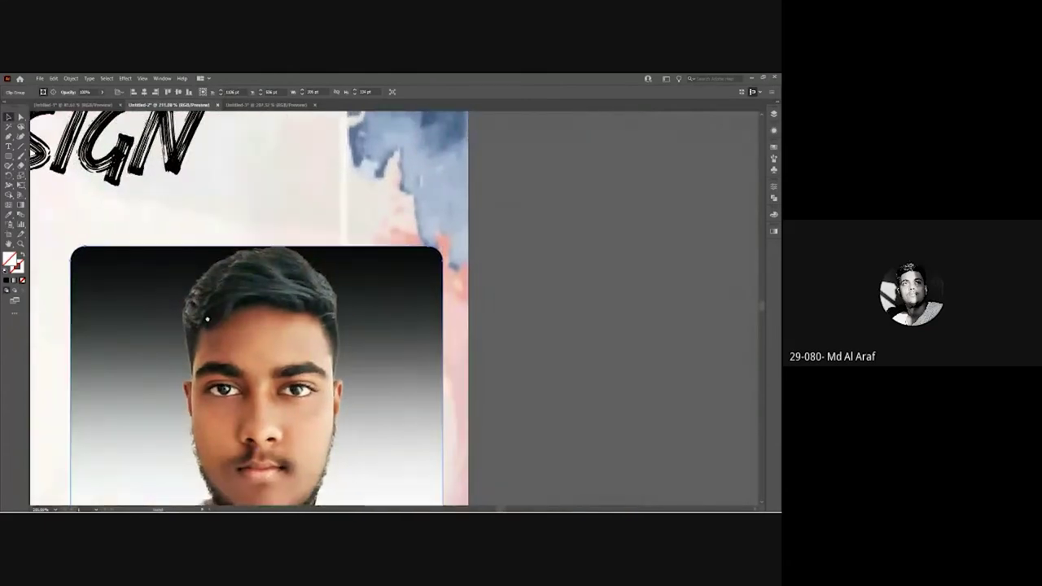
{"action": "scroll", "coordinate": [207, 319], "scroll_direction": "right", "scroll_amount": 1}
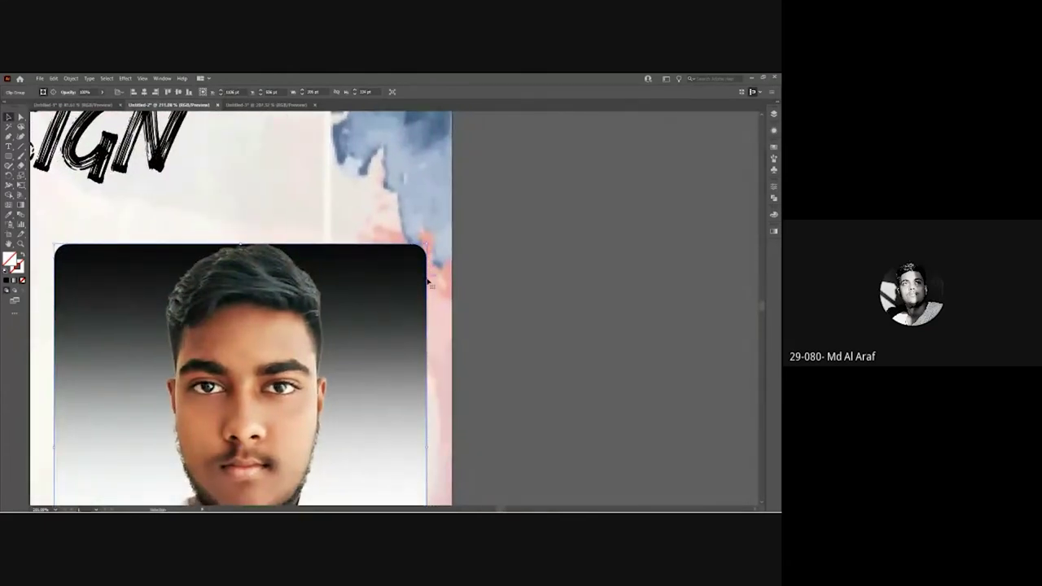
{"action": "scroll", "coordinate": [442, 326], "scroll_direction": "down", "scroll_amount": 3}
{"action": "key", "text": "ctrl+z"}
{"action": "scroll", "coordinate": [391, 333], "scroll_direction": "left", "scroll_amount": 2}
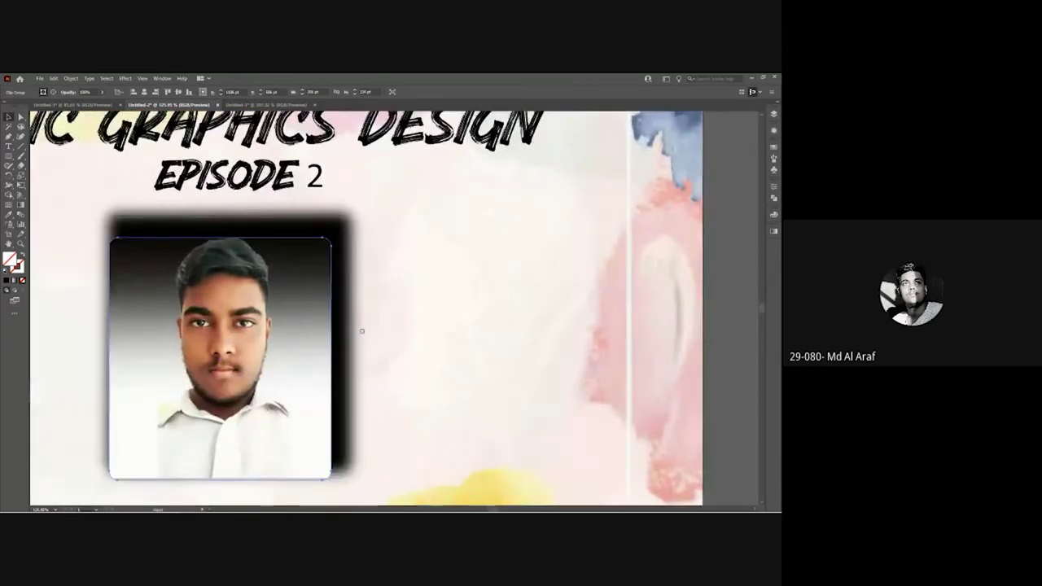
{"action": "scroll", "coordinate": [361, 330], "scroll_direction": "left", "scroll_amount": 2}
{"action": "left_click_drag", "start_coordinate": [285, 293], "coordinate": [309, 341]}
Step: Move the masked photo to the right, off its blurred shadow box
{"action": "right_click", "coordinate": [307, 340]}
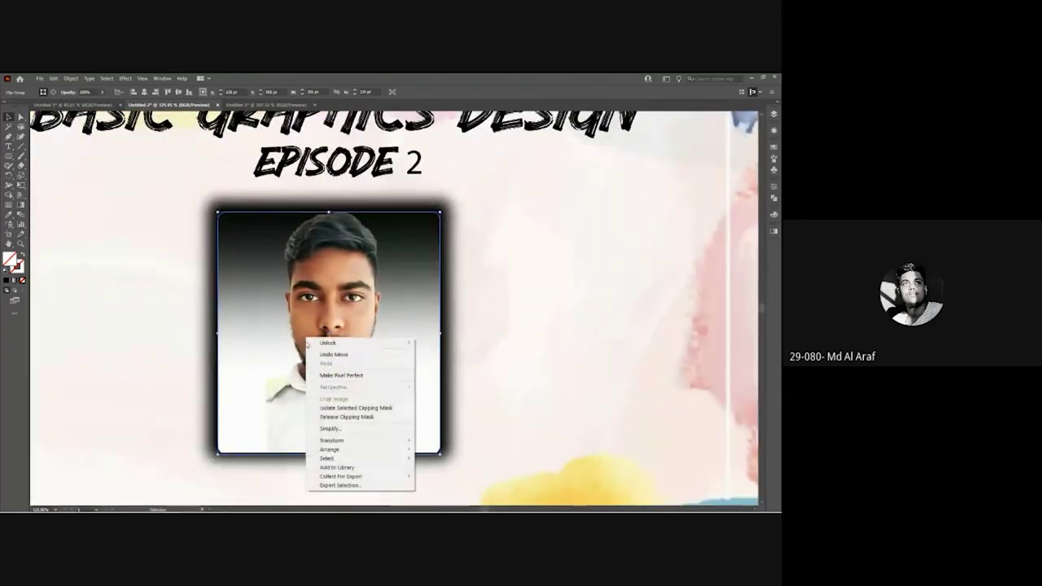
{"action": "left_click", "coordinate": [359, 411]}
{"action": "left_click", "coordinate": [361, 405]}
{"action": "left_click", "coordinate": [466, 451]}
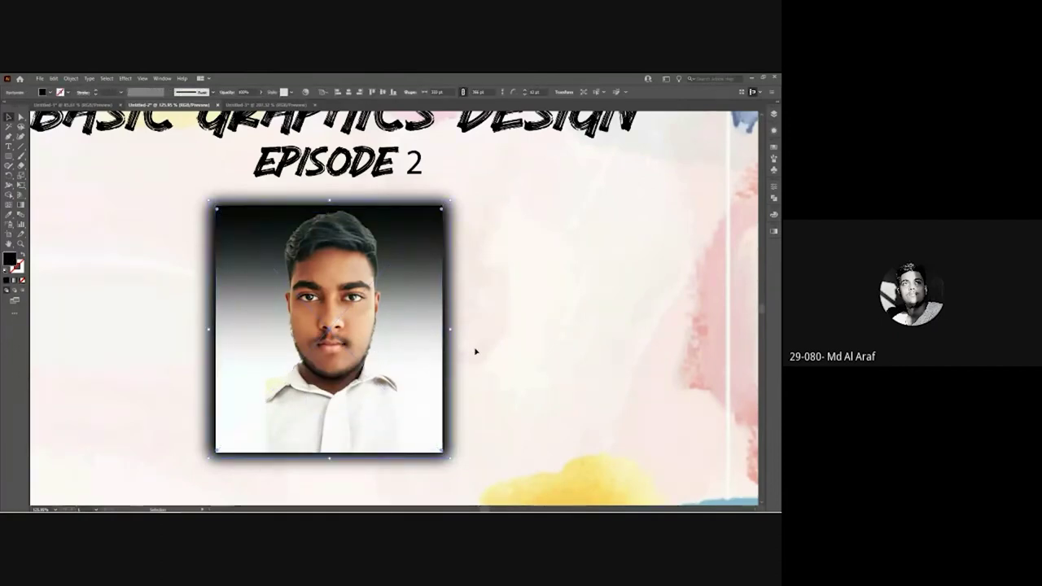
{"action": "left_click", "coordinate": [325, 349]}
{"action": "left_click_drag", "start_coordinate": [325, 348], "coordinate": [594, 345]}
{"action": "scroll", "coordinate": [595, 344], "scroll_direction": "up", "scroll_amount": 6}
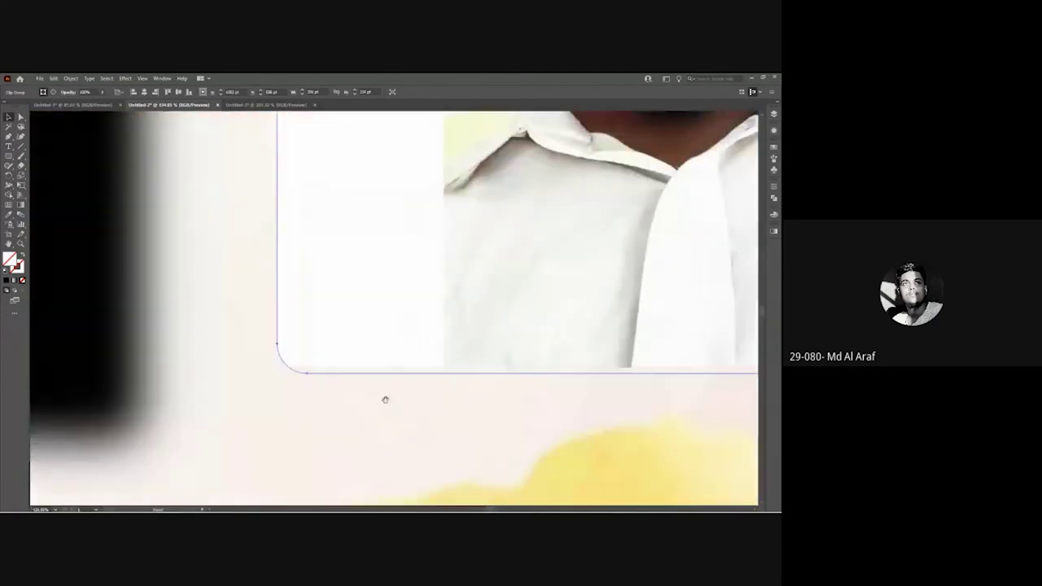
{"action": "scroll", "coordinate": [299, 371], "scroll_direction": "up", "scroll_amount": 2}
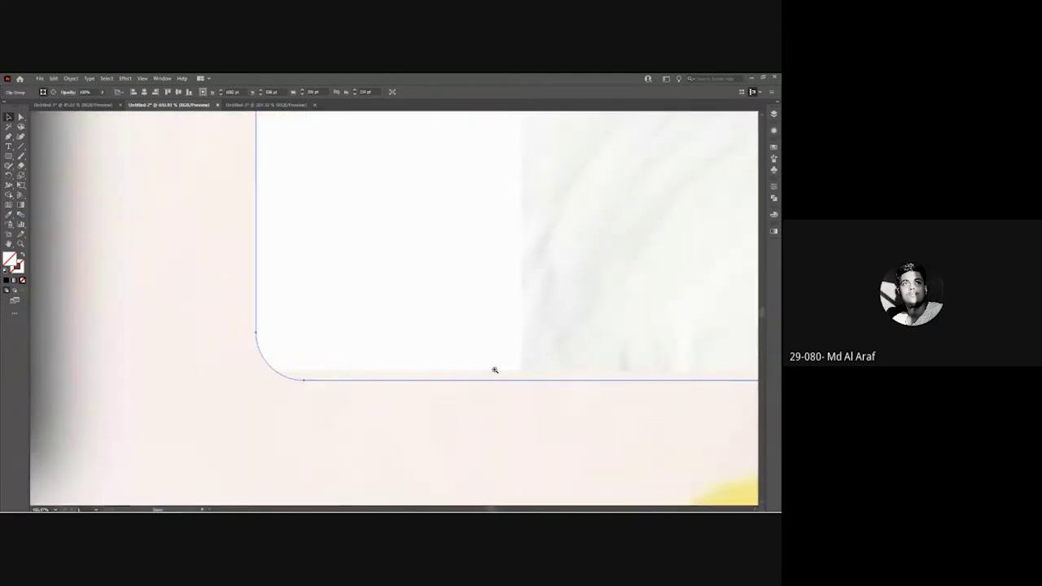
{"action": "scroll", "coordinate": [303, 372], "scroll_direction": "down", "scroll_amount": 5}
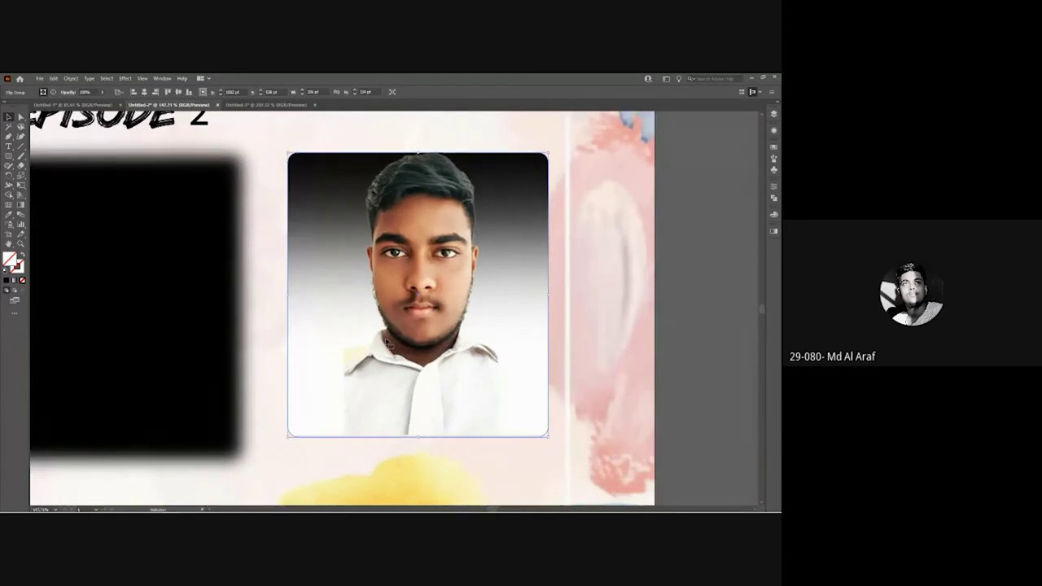
Step: Release the rounded clipping mask and nudge the square photo slightly down
{"action": "right_click", "coordinate": [411, 337]}
{"action": "left_click", "coordinate": [457, 413]}
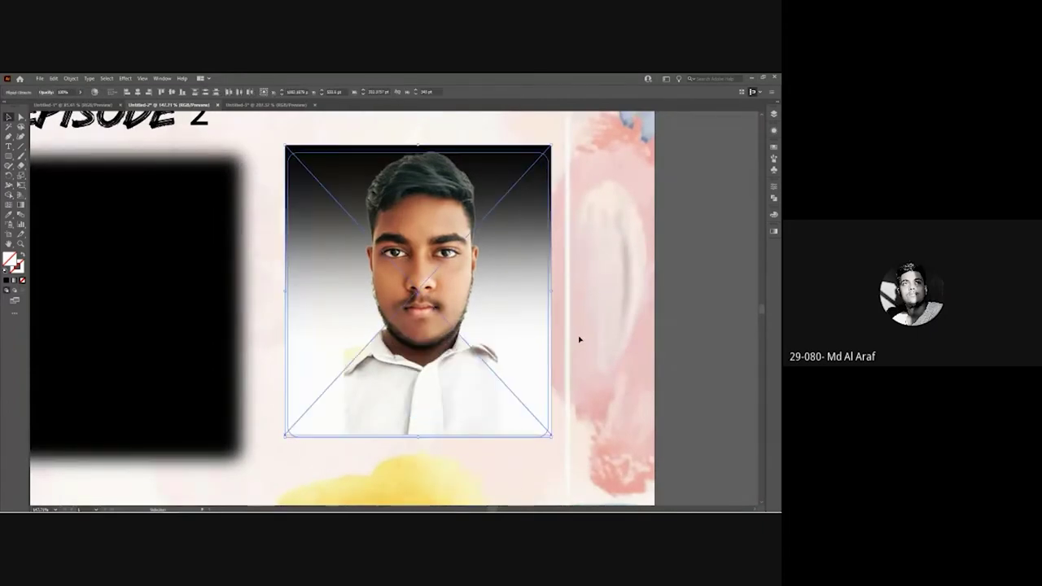
{"action": "left_click", "coordinate": [464, 285]}
{"action": "left_click_drag", "start_coordinate": [464, 285], "coordinate": [464, 287]}
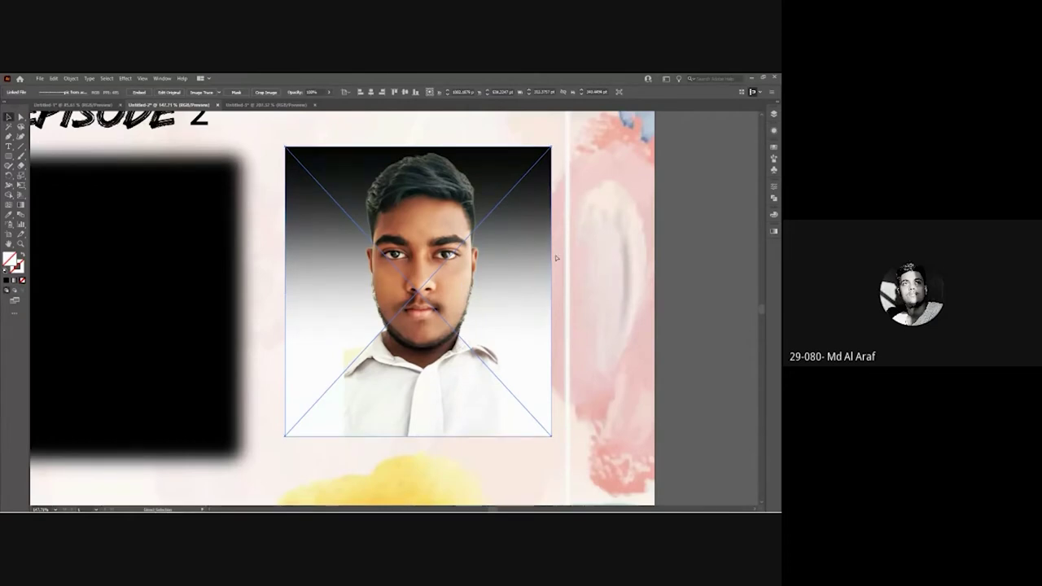
Step: In Outline view, nudge the photo down 2 pt to fit its rounded frame, then select both
{"action": "key", "text": "ctrl+y"}
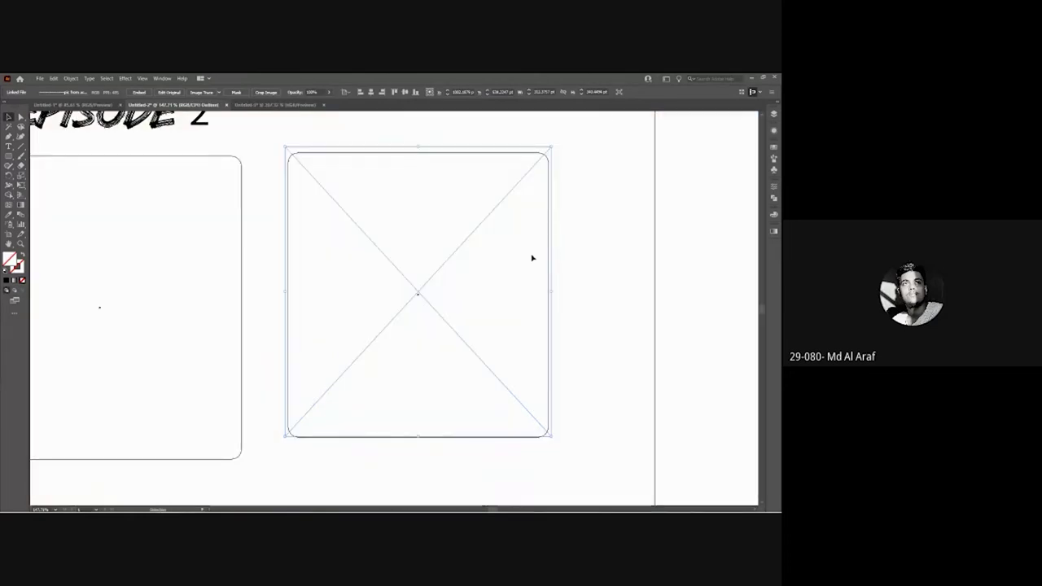
{"action": "left_click", "coordinate": [611, 188]}
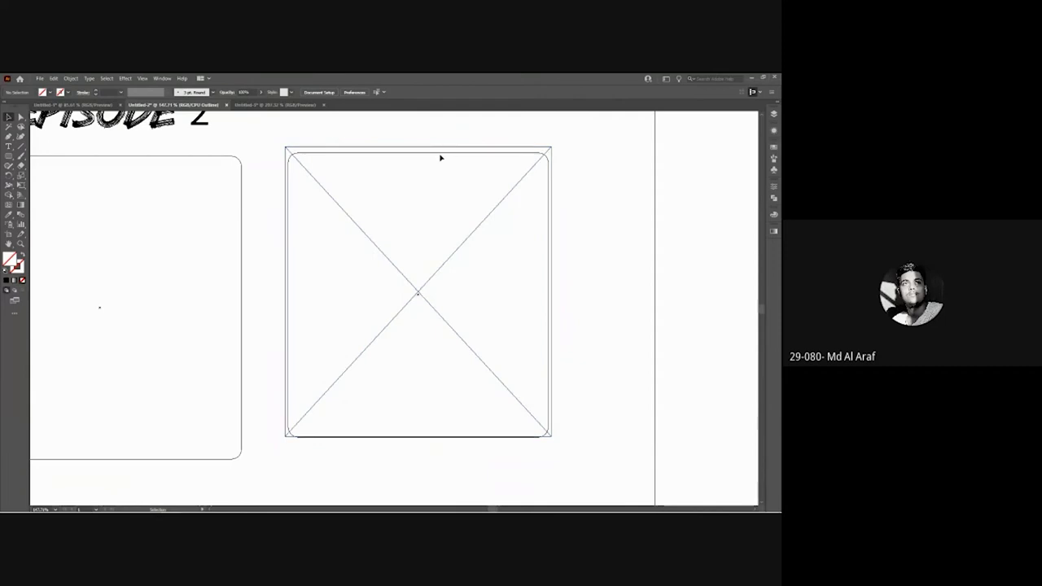
{"action": "left_click_drag", "start_coordinate": [428, 152], "coordinate": [426, 153]}
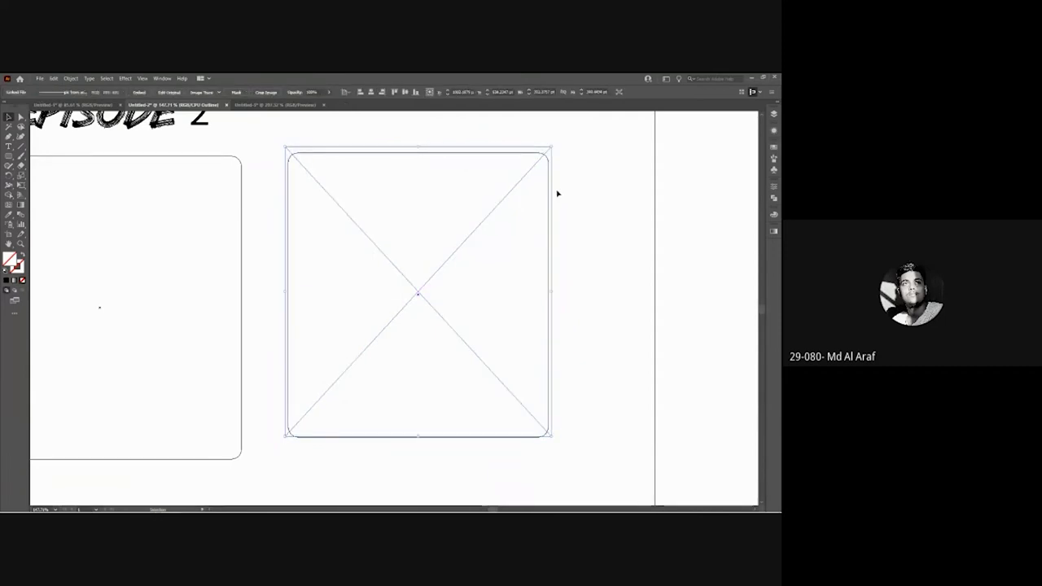
{"action": "left_click", "coordinate": [578, 218]}
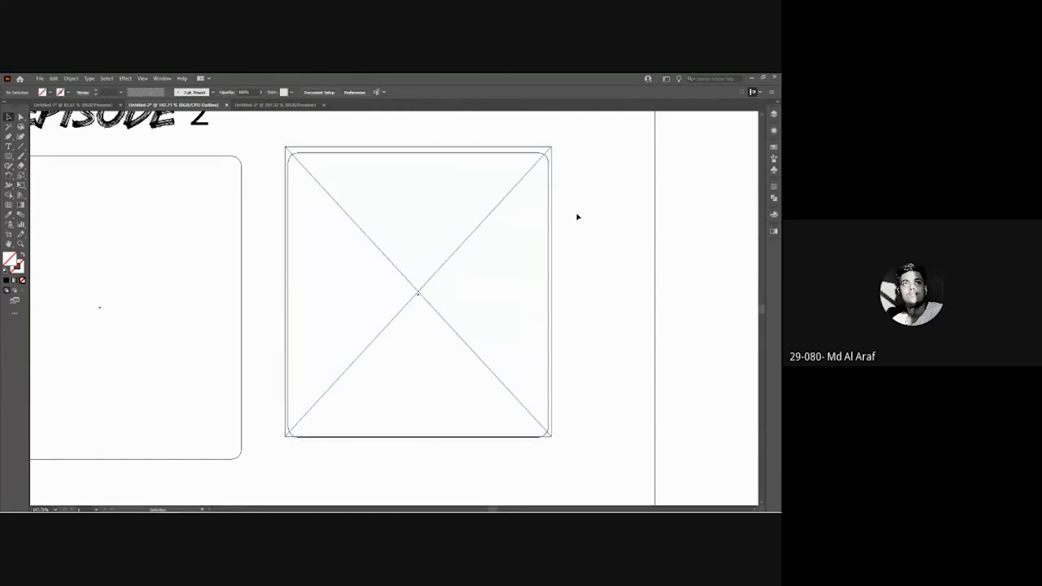
{"action": "key", "text": "ctrl+y"}
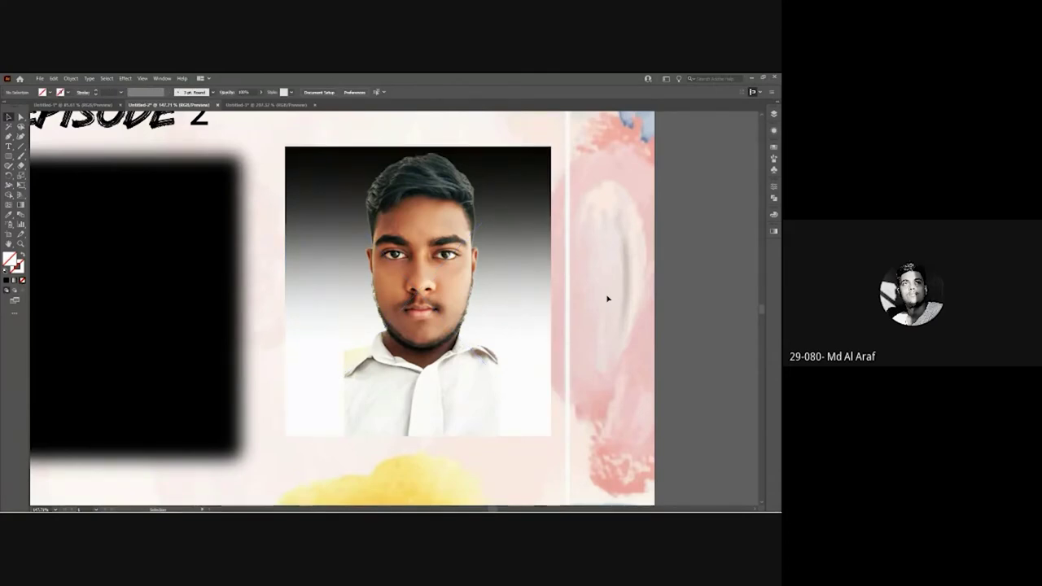
{"action": "key", "text": "ctrl+y"}
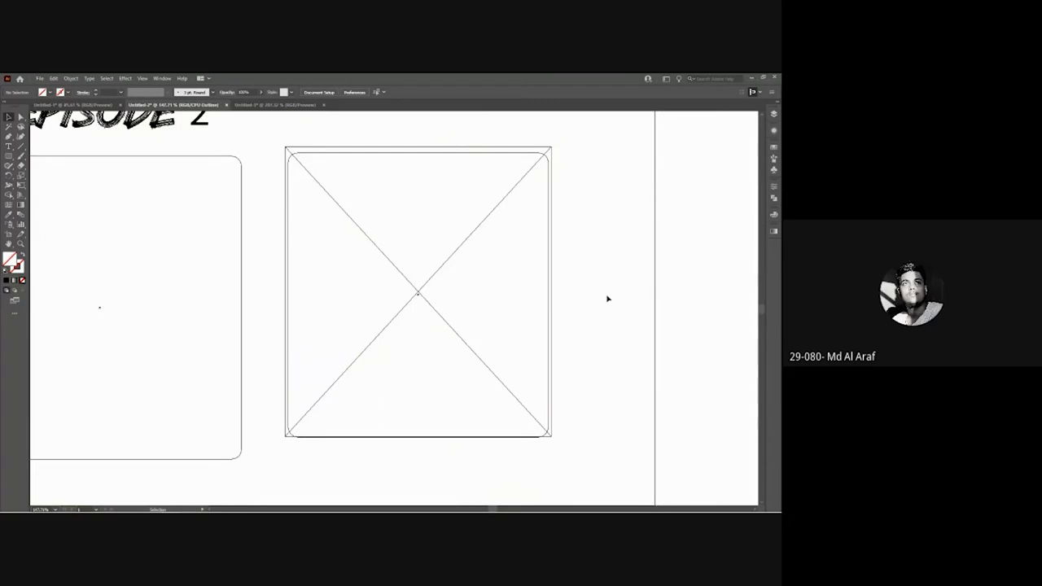
{"action": "left_click", "coordinate": [502, 147]}
{"action": "key", "text": "Down"}
{"action": "key", "text": "Down"}
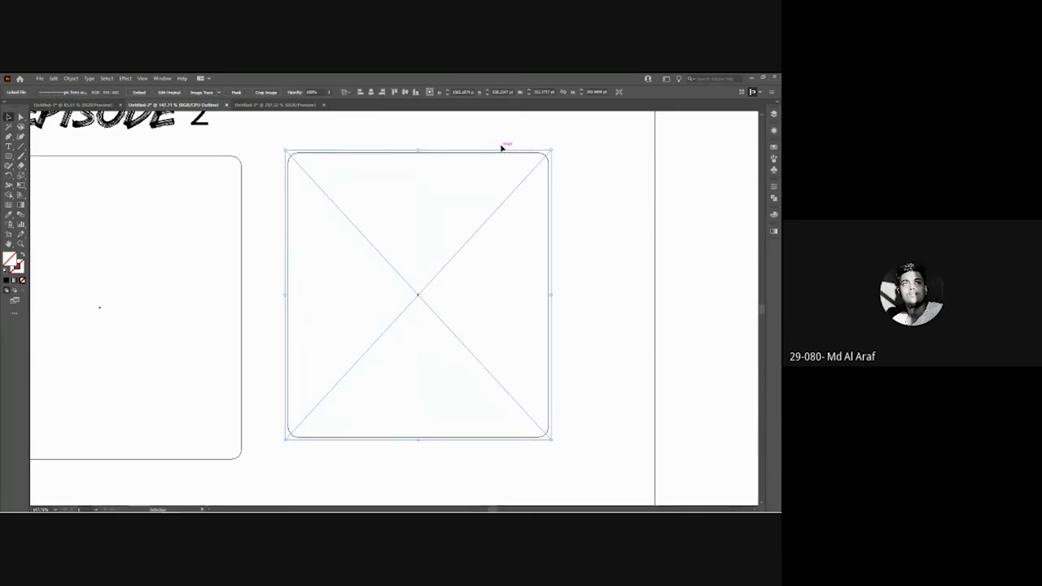
{"action": "key", "text": "ctrl+y"}
{"action": "left_click_drag", "start_coordinate": [567, 210], "coordinate": [523, 242]}
Step: Clip the photo back into its rounded frame
{"action": "right_click", "coordinate": [458, 292]}
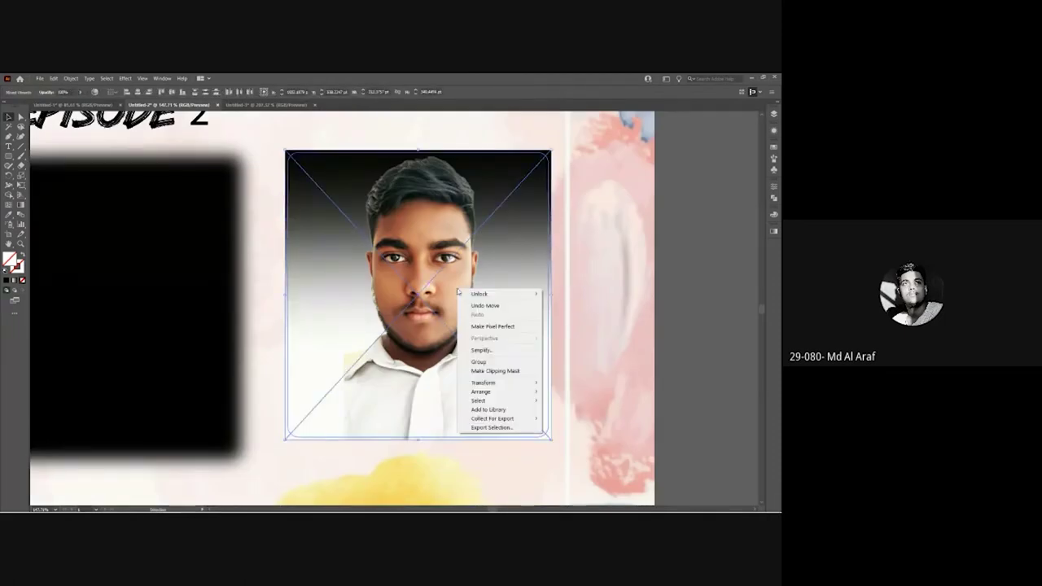
{"action": "left_click", "coordinate": [488, 372]}
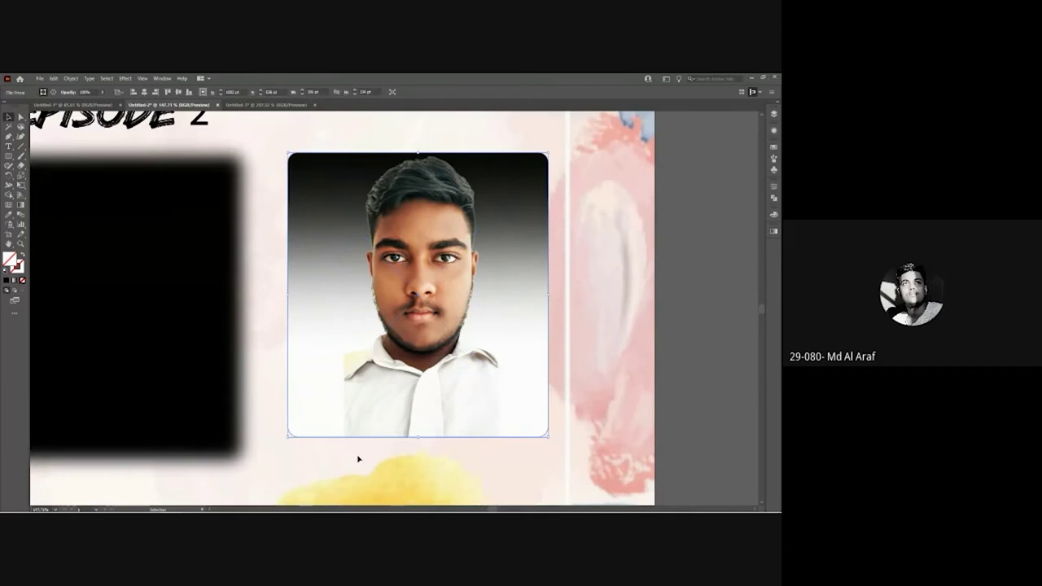
{"action": "left_click_drag", "start_coordinate": [426, 343], "coordinate": [413, 358]}
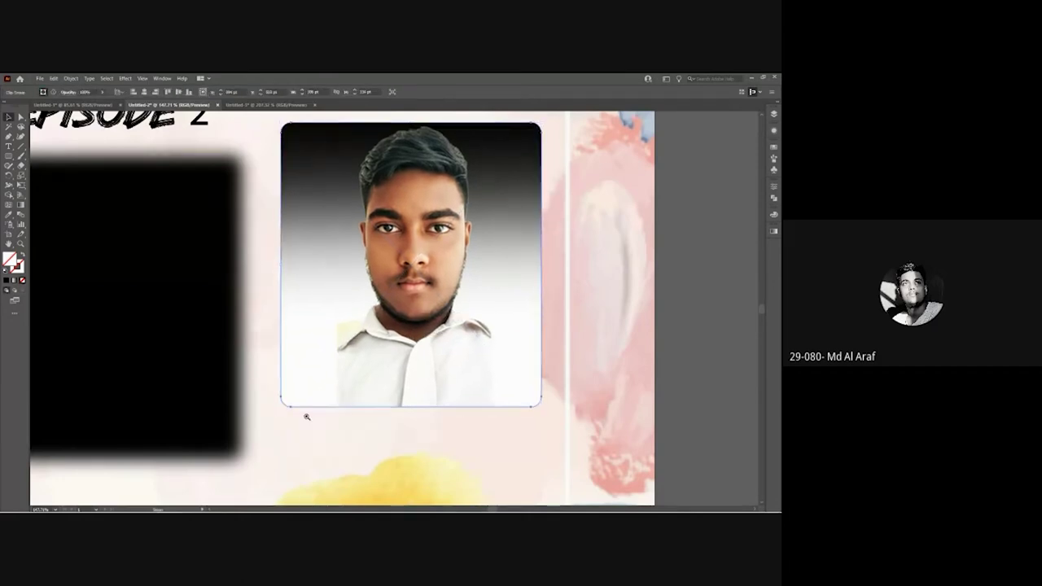
Step: Centre the clipped photo horizontally on its shadow box, then switch to the Untitled-3 steps document
{"action": "scroll", "coordinate": [304, 416], "scroll_direction": "up", "scroll_amount": 5}
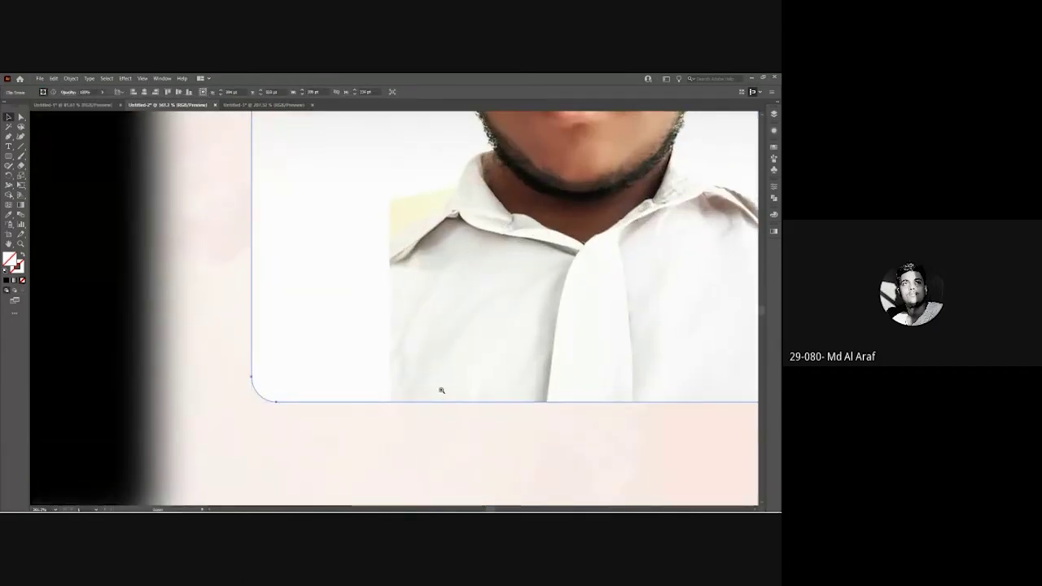
{"action": "key", "text": "ctrl+0"}
{"action": "left_click_drag", "start_coordinate": [452, 379], "coordinate": [290, 389]}
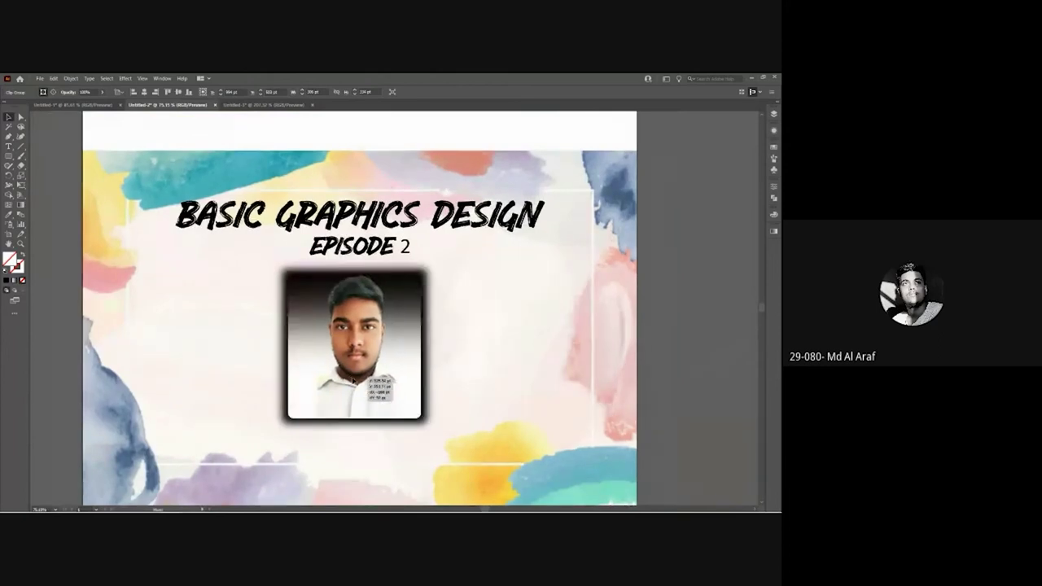
{"action": "scroll", "coordinate": [391, 381], "scroll_direction": "up", "scroll_amount": 3}
{"action": "left_click", "coordinate": [525, 329], "text": "shift"}
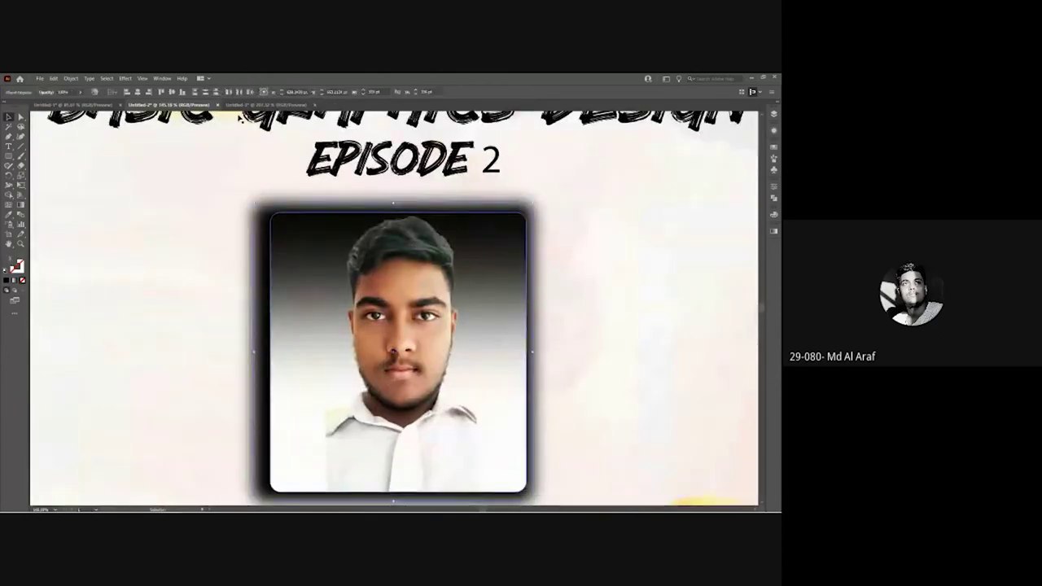
{"action": "left_click", "coordinate": [138, 92]}
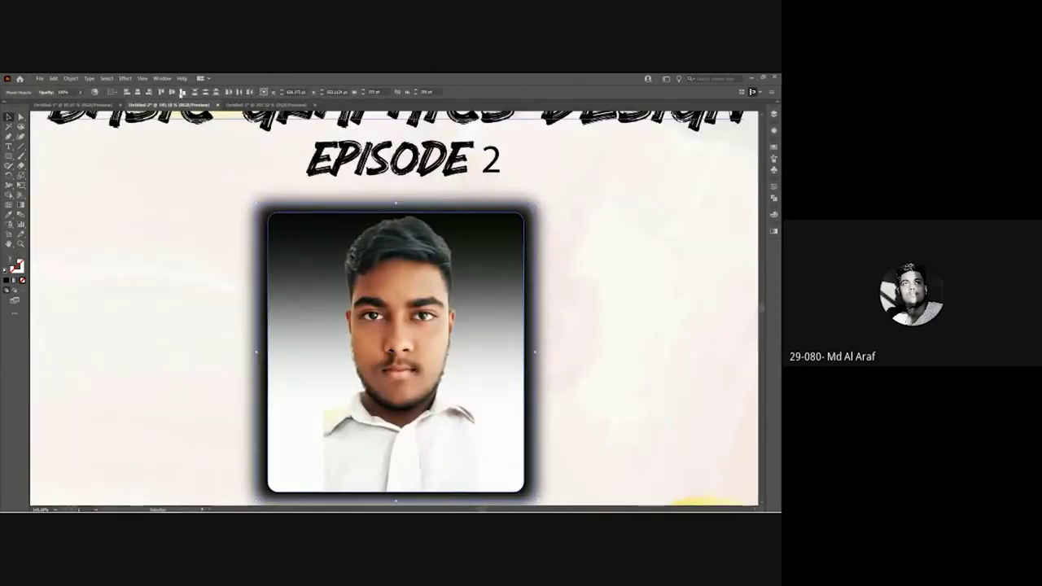
{"action": "left_click", "coordinate": [633, 284]}
{"action": "scroll", "coordinate": [634, 284], "scroll_direction": "down", "scroll_amount": 5}
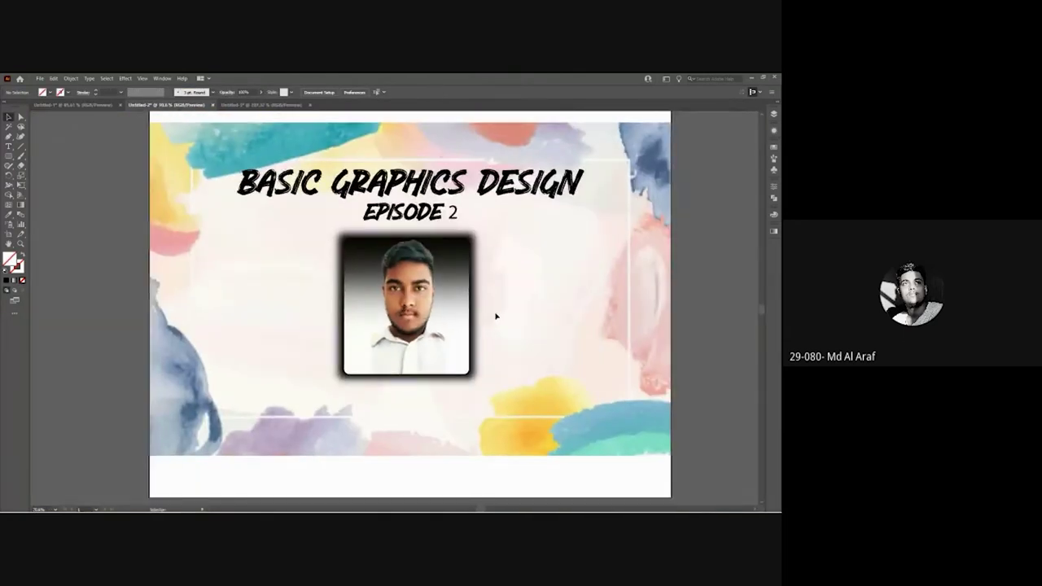
{"action": "left_click", "coordinate": [236, 105]}
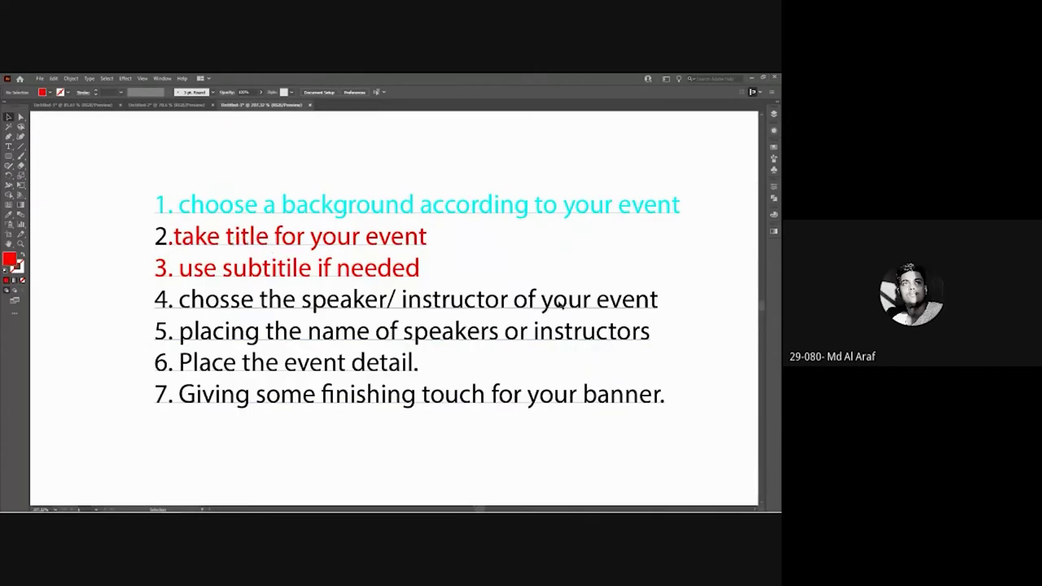
{"action": "left_click", "coordinate": [167, 105]}
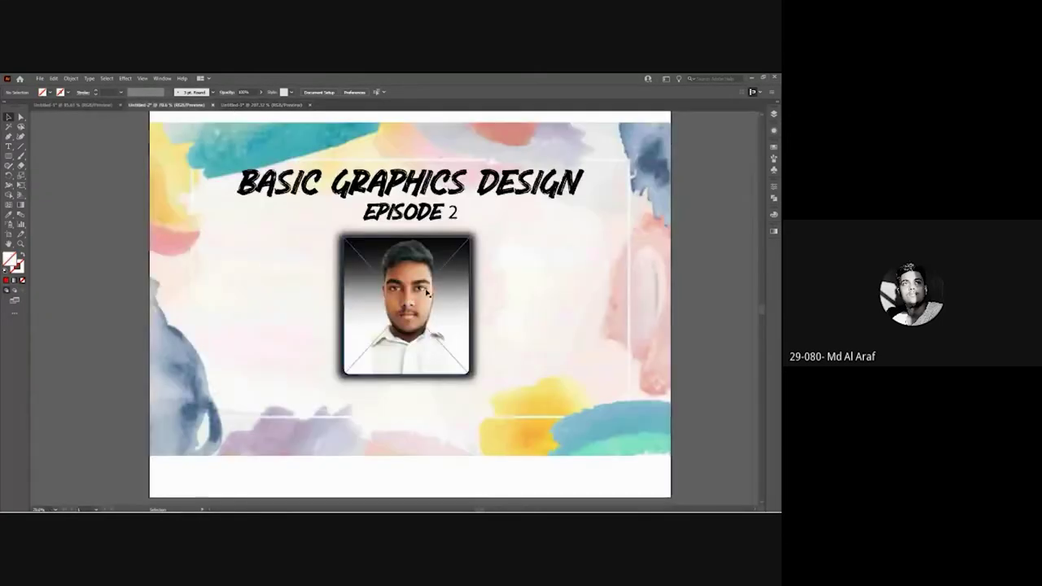
{"action": "scroll", "coordinate": [471, 304], "scroll_direction": "up", "scroll_amount": 5}
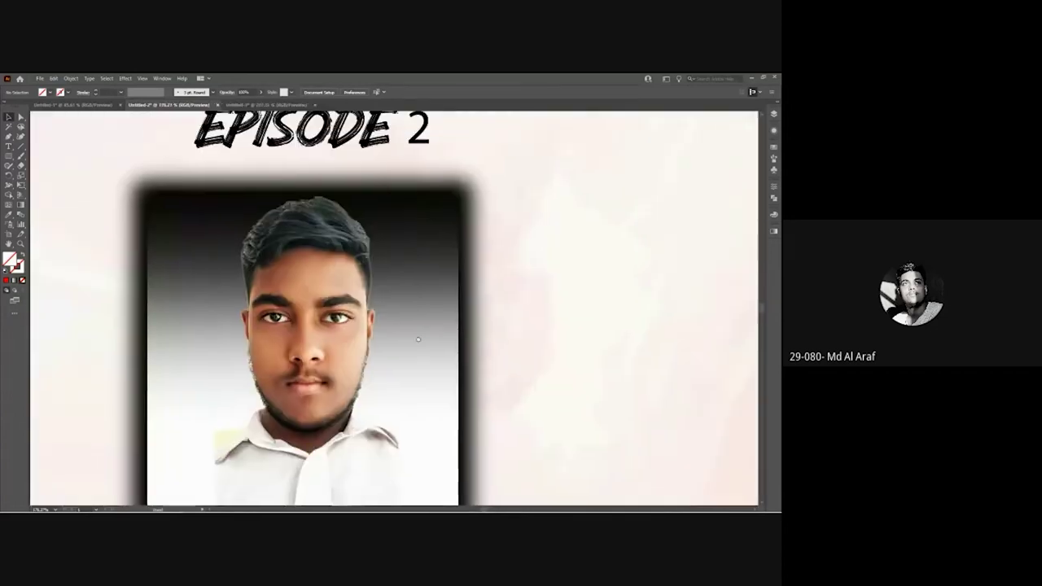
{"action": "left_click", "coordinate": [416, 325]}
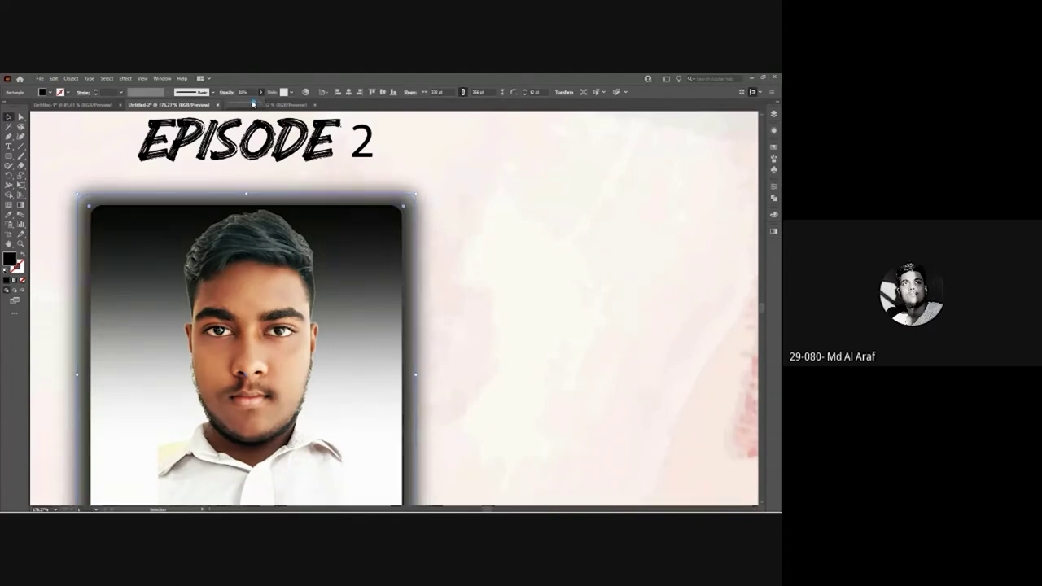
{"action": "left_click", "coordinate": [460, 269]}
{"action": "scroll", "coordinate": [446, 285], "scroll_direction": "down", "scroll_amount": 2}
{"action": "scroll", "coordinate": [446, 285], "scroll_direction": "down", "scroll_amount": 4}
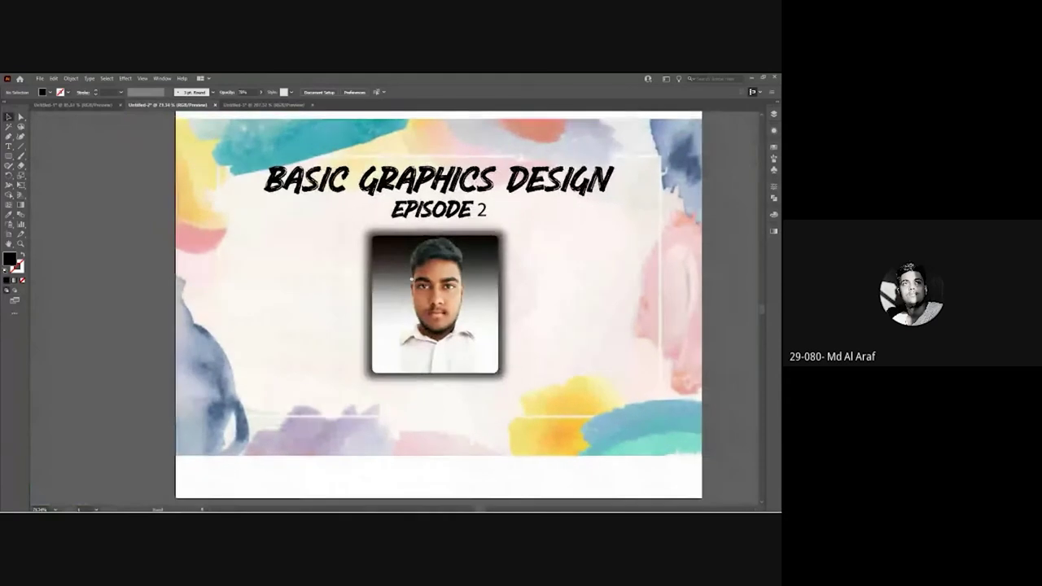
{"action": "scroll", "coordinate": [524, 339], "scroll_direction": "down", "scroll_amount": 1}
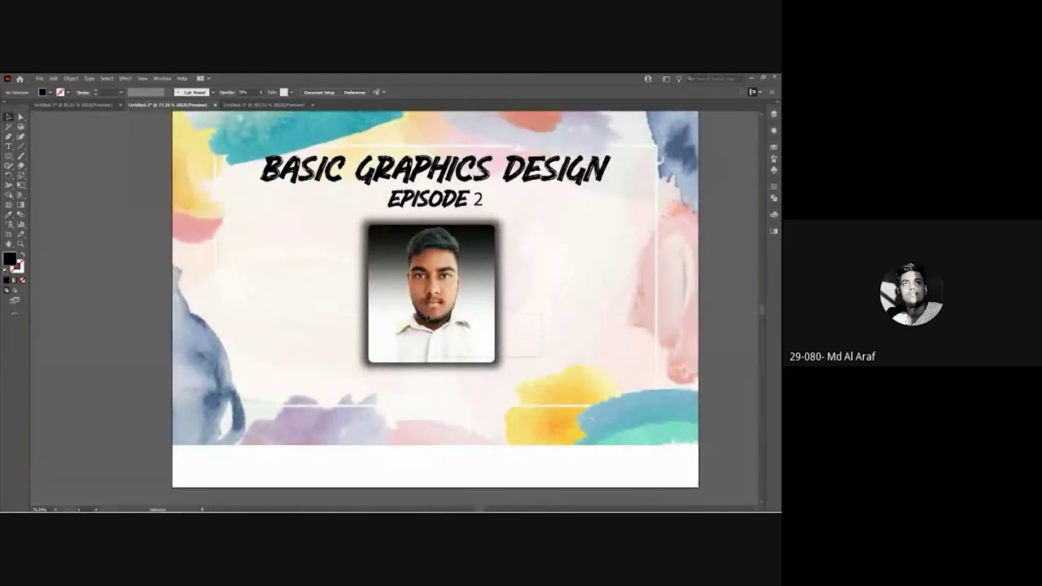
{"action": "left_click", "coordinate": [481, 355]}
{"action": "left_click_drag", "start_coordinate": [431, 368], "coordinate": [432, 340]}
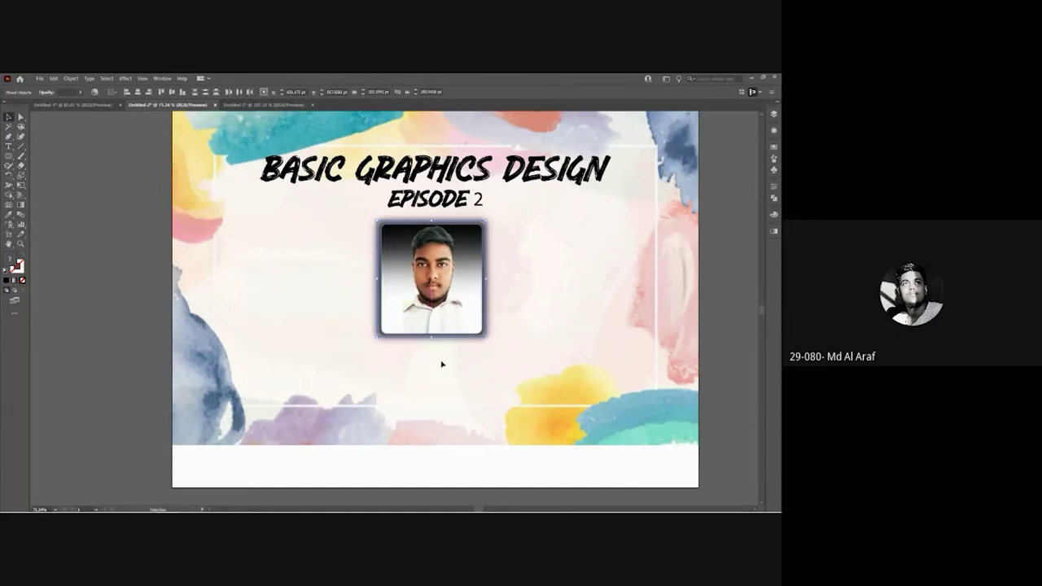
{"action": "left_click", "coordinate": [442, 363]}
{"action": "scroll", "coordinate": [437, 320], "scroll_direction": "up", "scroll_amount": 2}
{"action": "left_click", "coordinate": [456, 322]}
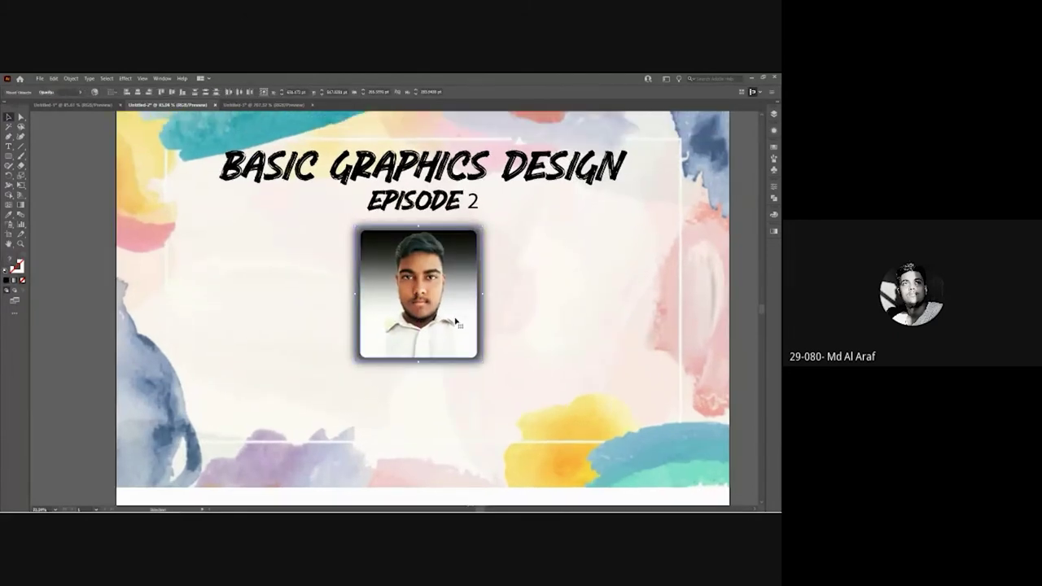
{"action": "key", "text": "a"}
{"action": "key", "text": "v"}
{"action": "right_click", "coordinate": [436, 308]}
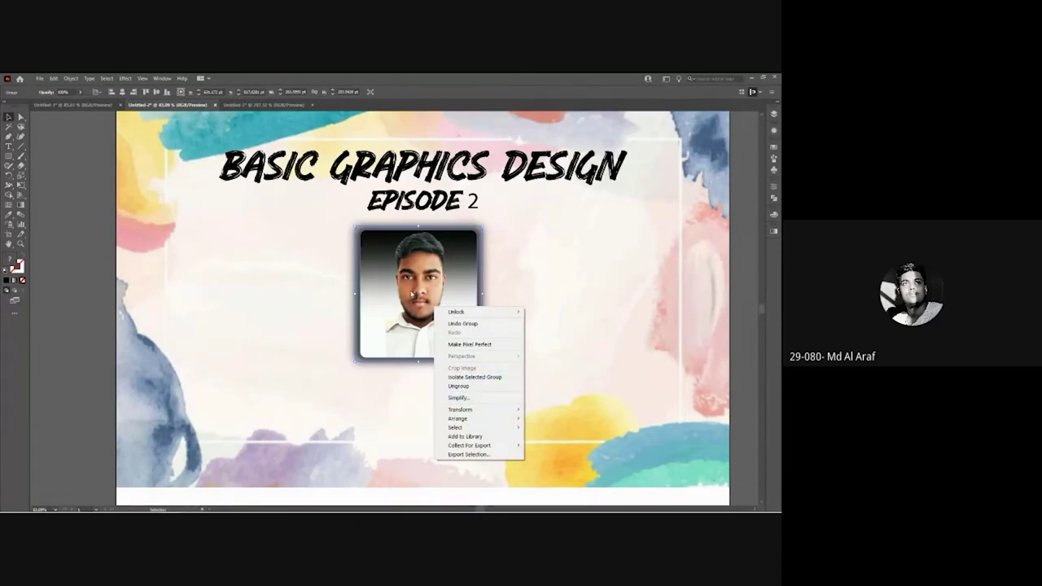
{"action": "left_click", "coordinate": [412, 385]}
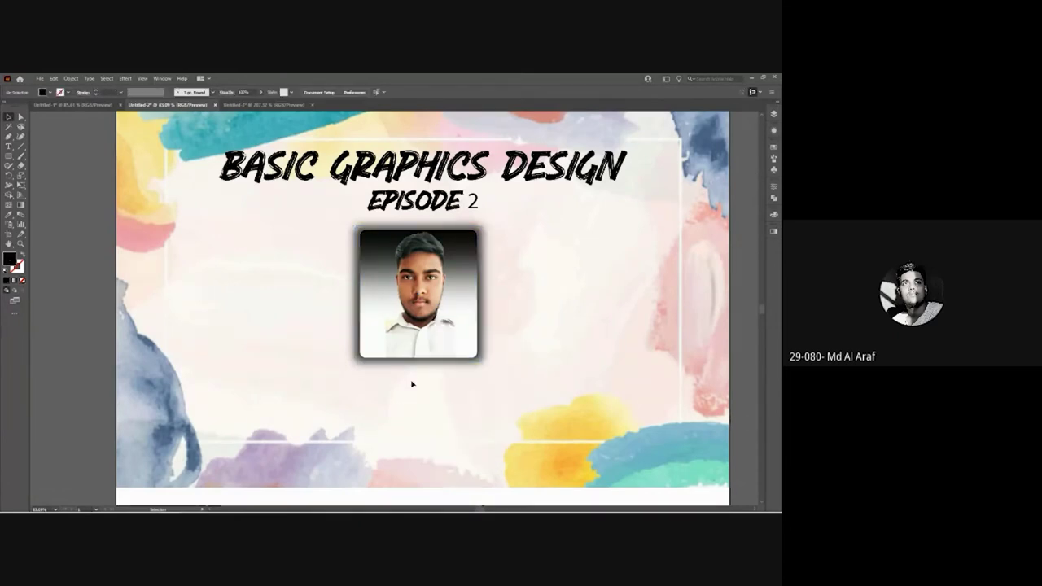
{"action": "scroll", "coordinate": [410, 371], "scroll_direction": "down", "scroll_amount": 1}
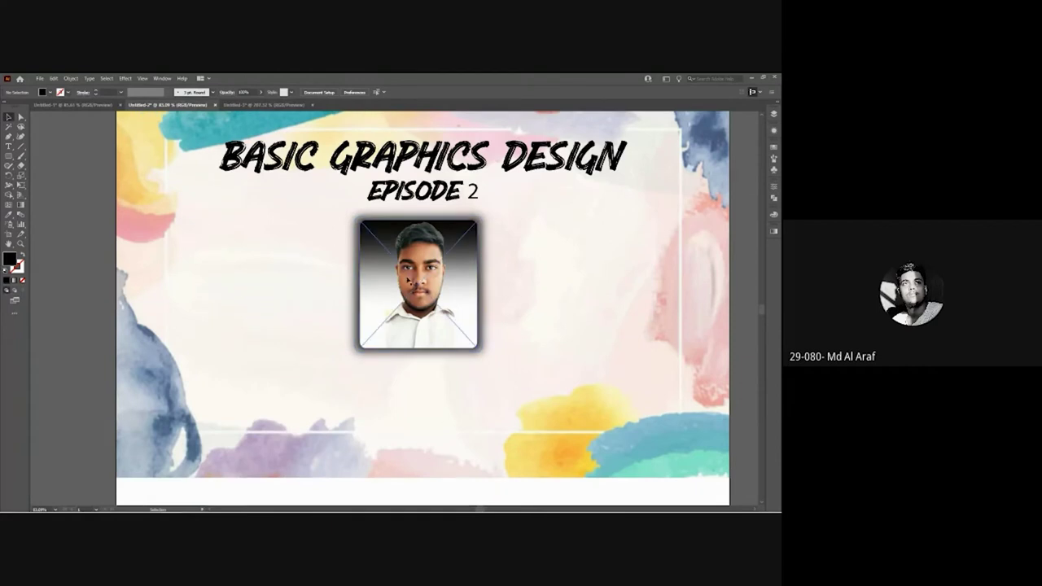
Step: Make step 4 of the Untitled-3 checklist blue, then return to the Untitled-2 banner
{"action": "left_click", "coordinate": [265, 105]}
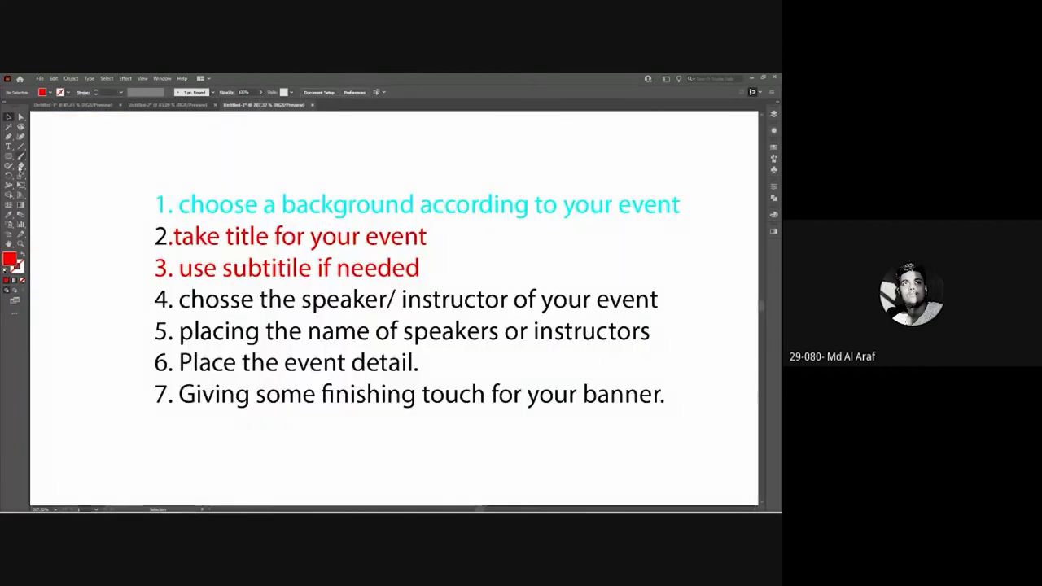
{"action": "left_click", "coordinate": [9, 148]}
{"action": "left_click_drag", "start_coordinate": [155, 299], "coordinate": [657, 301]}
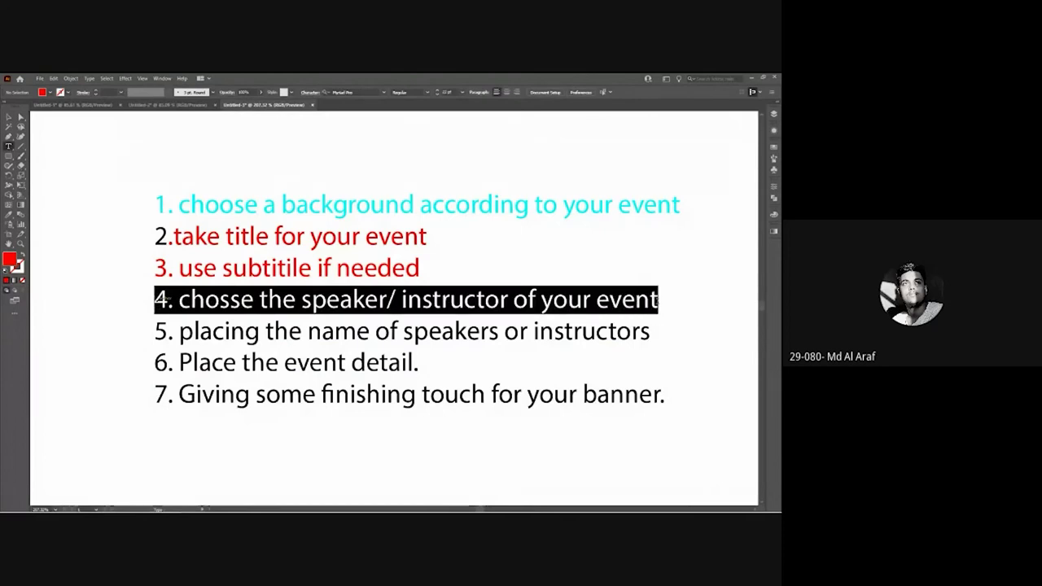
{"action": "left_click", "coordinate": [51, 93]}
{"action": "left_click", "coordinate": [49, 109]}
{"action": "key", "text": "Escape"}
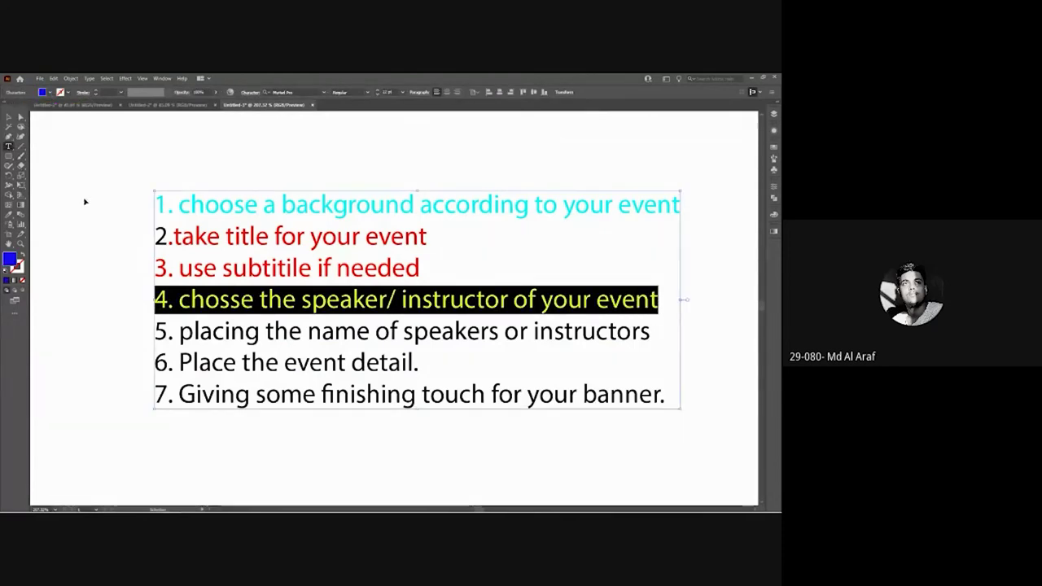
{"action": "left_click_drag", "start_coordinate": [155, 332], "coordinate": [650, 333]}
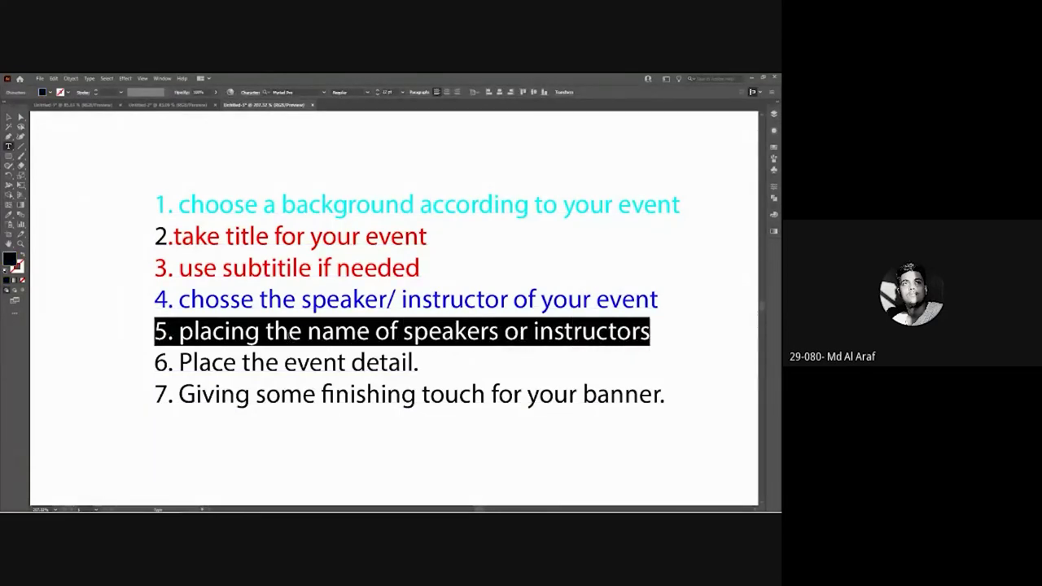
{"action": "left_click", "coordinate": [167, 105]}
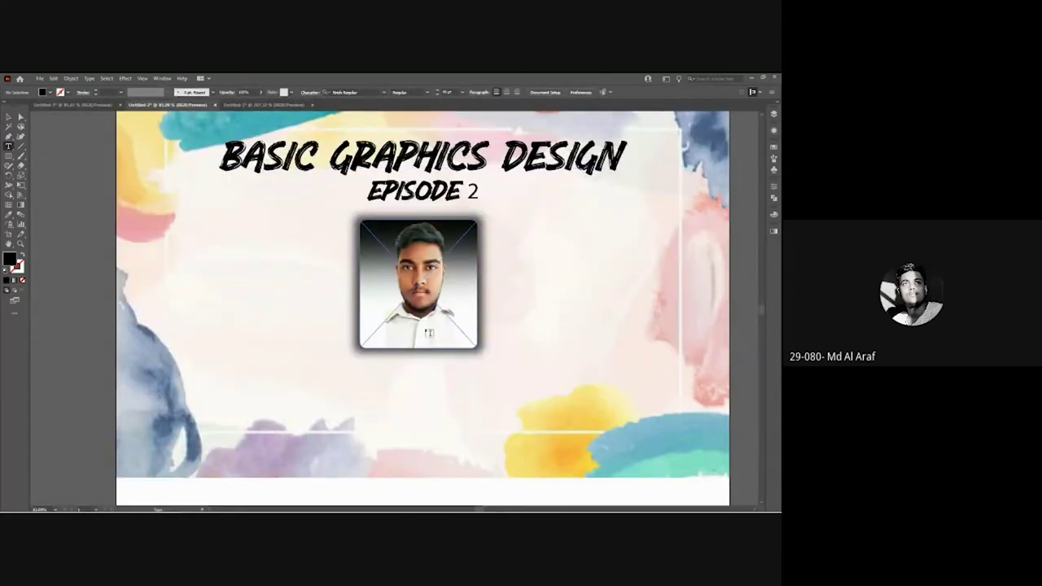
Step: Type the instructor's name, 'DESIGN LEAD' and 'IEEE BUBT STUDENT BRANCH' below the photo, then select them
{"action": "left_click", "coordinate": [333, 367]}
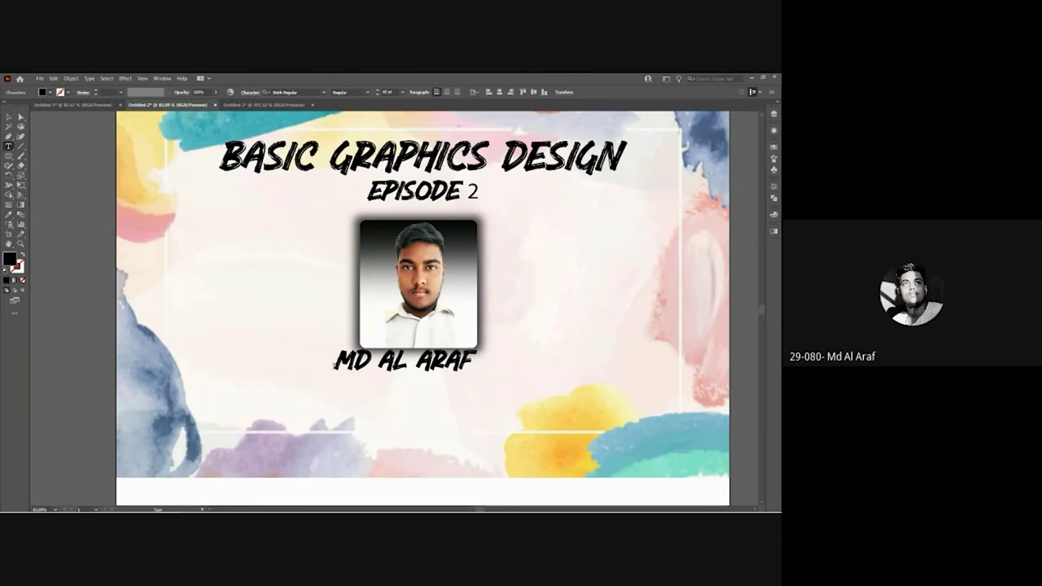
{"action": "type", "text": "DESIGN LEAD"}
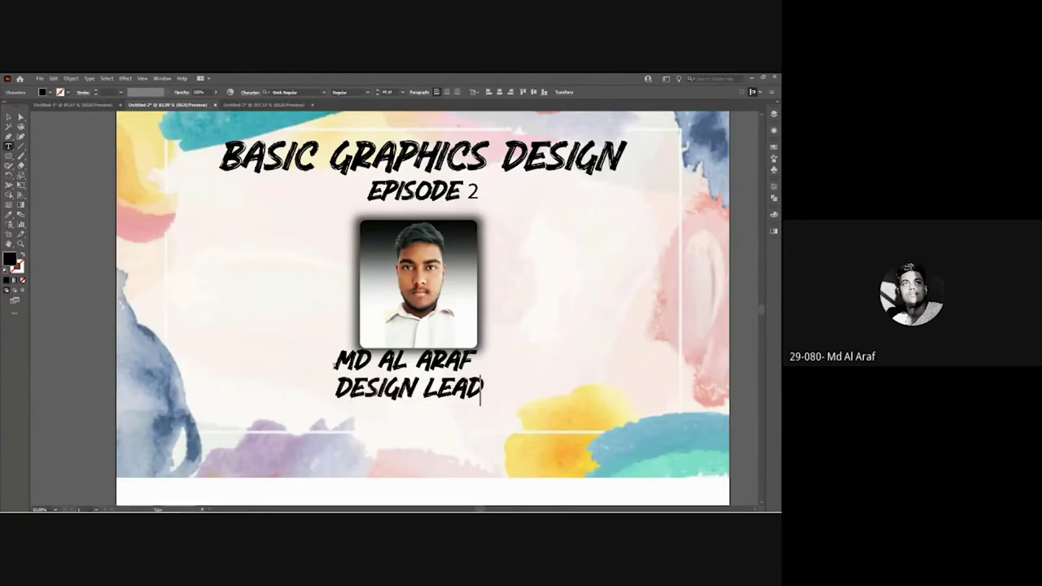
{"action": "key", "text": "Return"}
{"action": "type", "text": "IEEE B"}
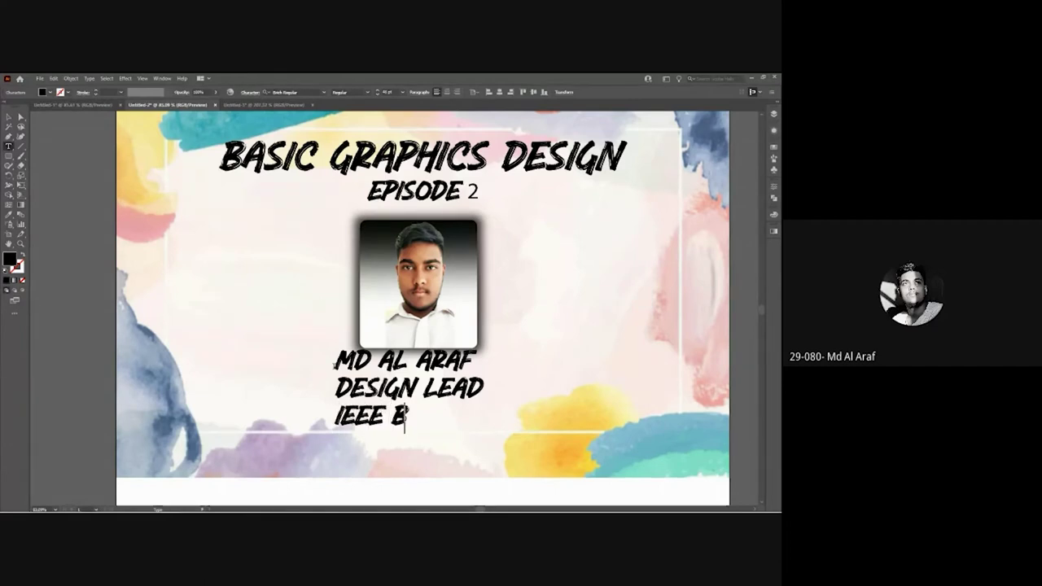
{"action": "type", "text": "UBT SB"}
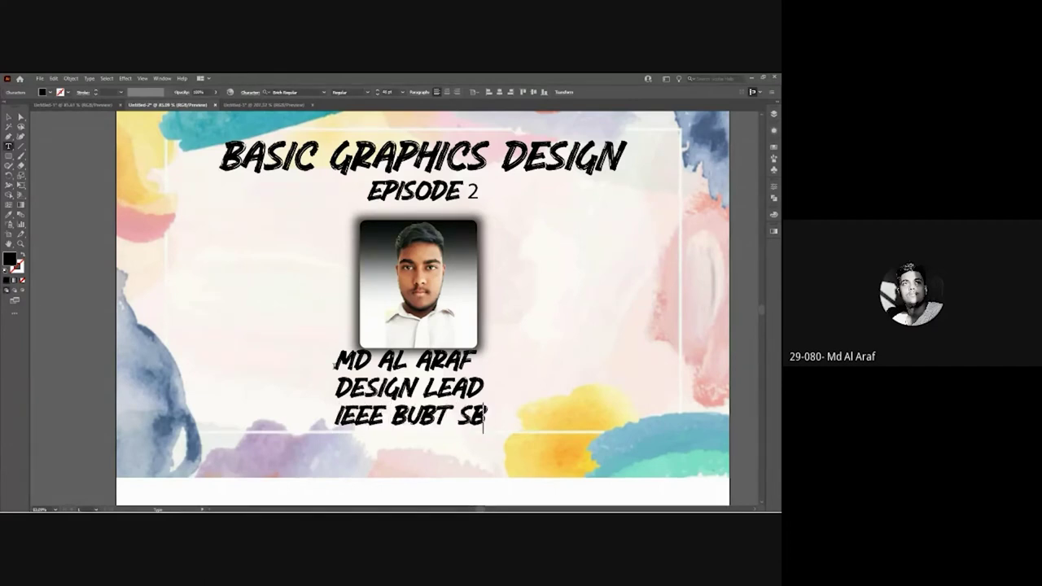
{"action": "type", "text": " CH"}
{"action": "key", "text": "BackSpace"}
{"action": "key", "text": "BackSpace"}
{"action": "key", "text": "BackSpace"}
{"action": "key", "text": "BackSpace"}
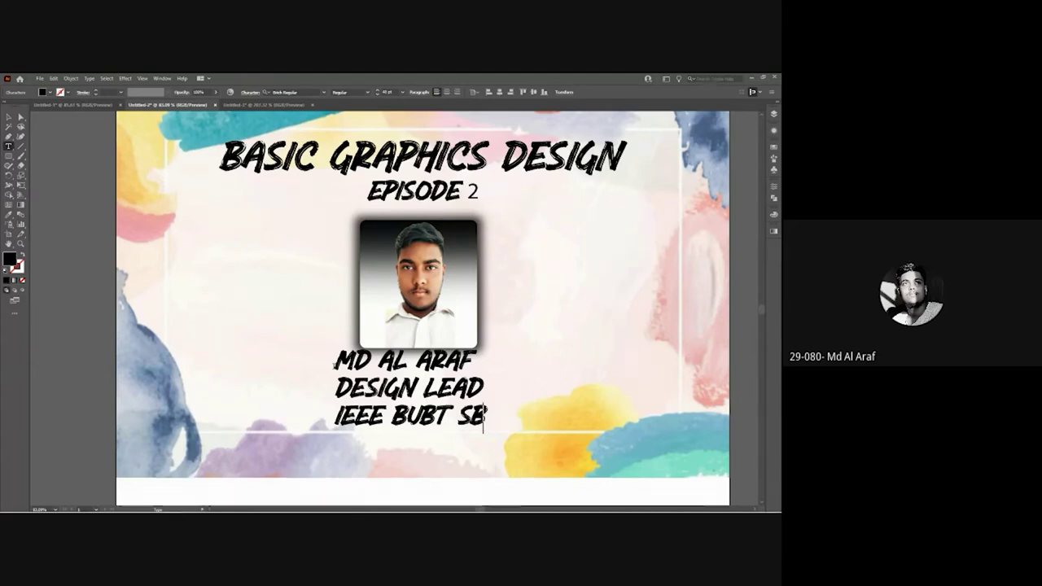
{"action": "type", "text": "TUDENT "}
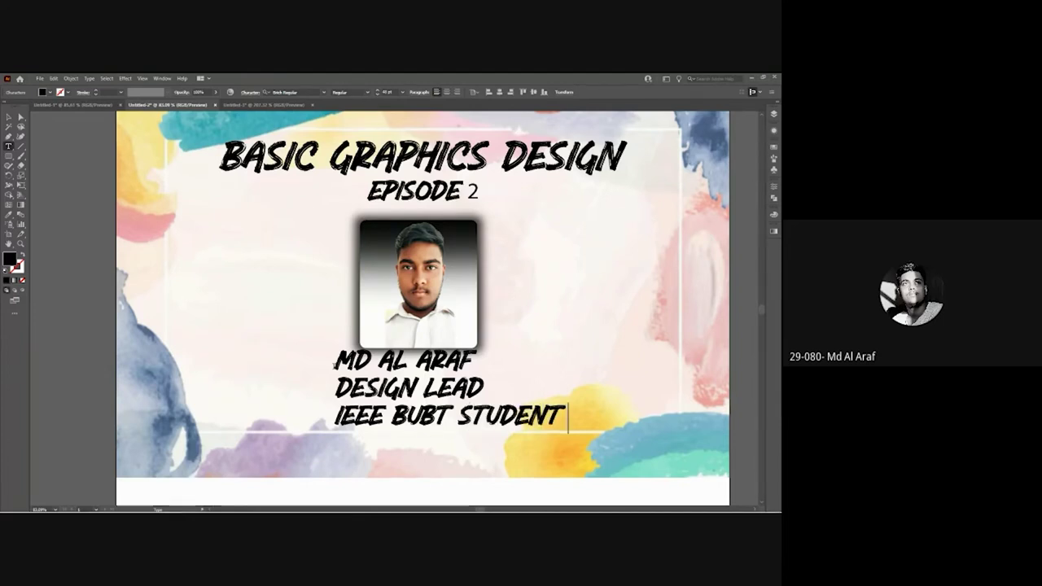
{"action": "type", "text": "BRANCH"}
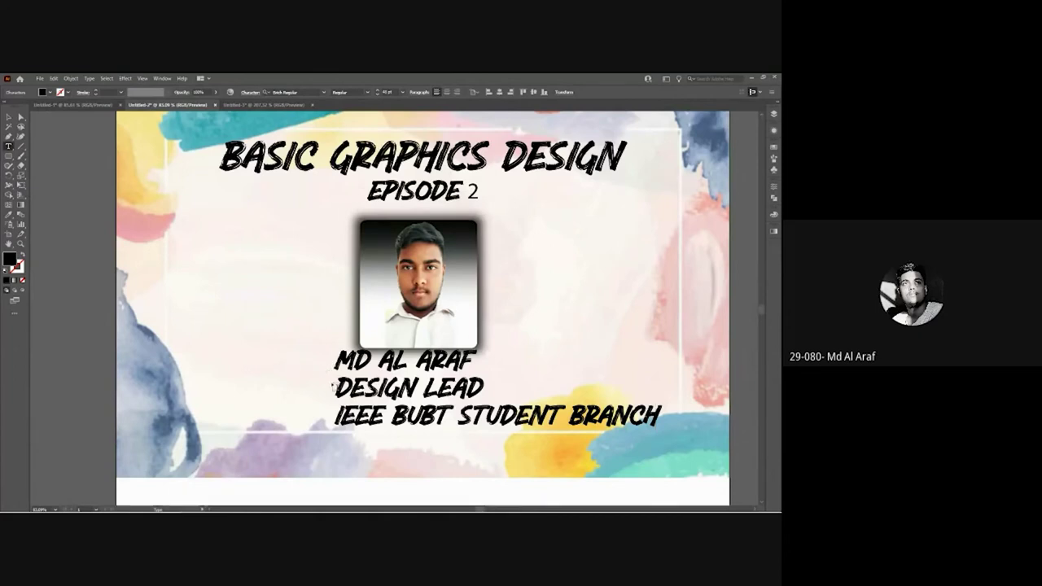
{"action": "left_click_drag", "start_coordinate": [335, 359], "coordinate": [658, 417]}
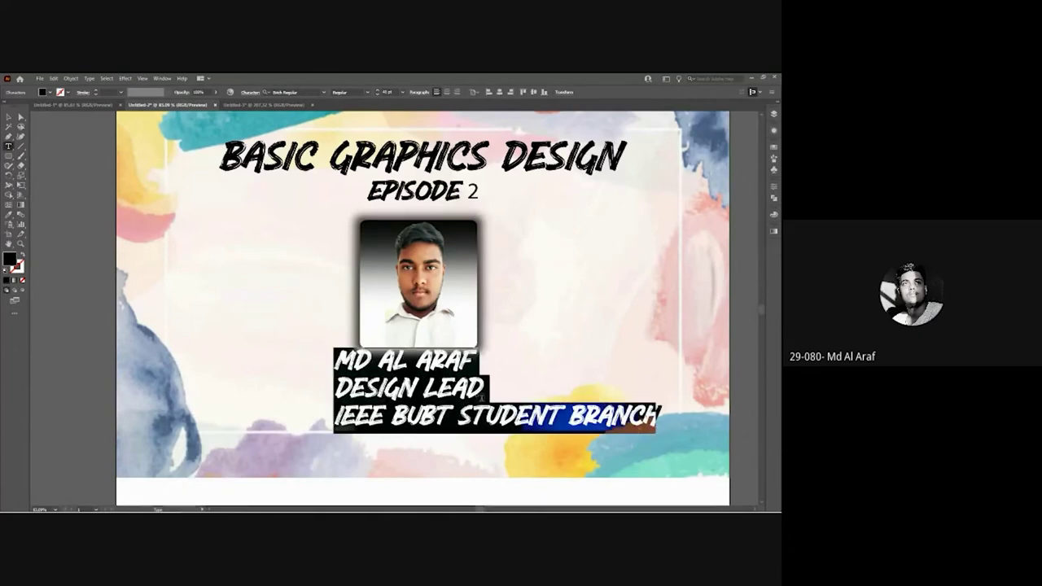
Step: Set the caption in Minion Variable Concept, centre-aligned, and move it under the photo
{"action": "left_click", "coordinate": [324, 93]}
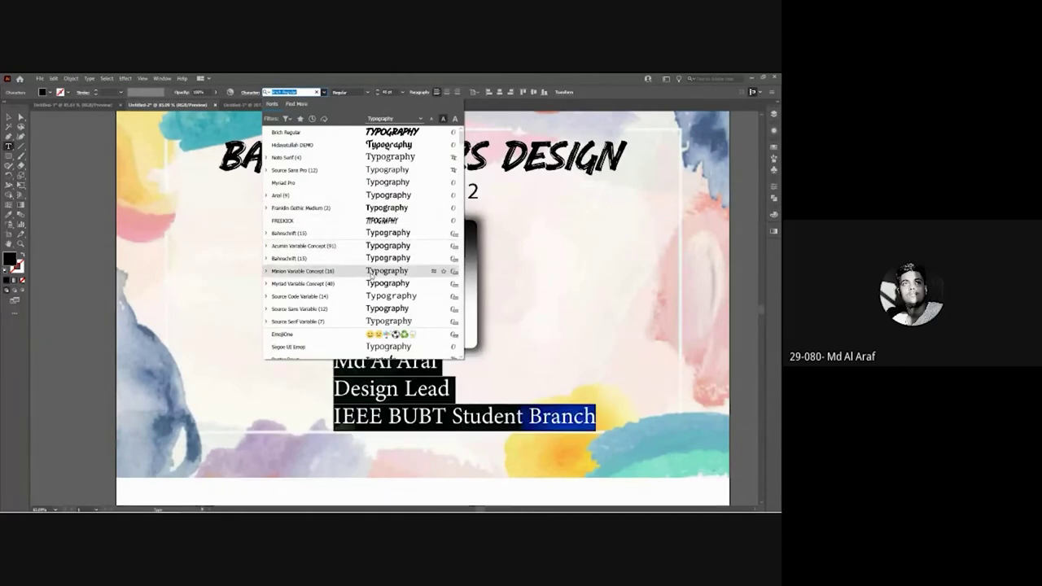
{"action": "left_click", "coordinate": [363, 275]}
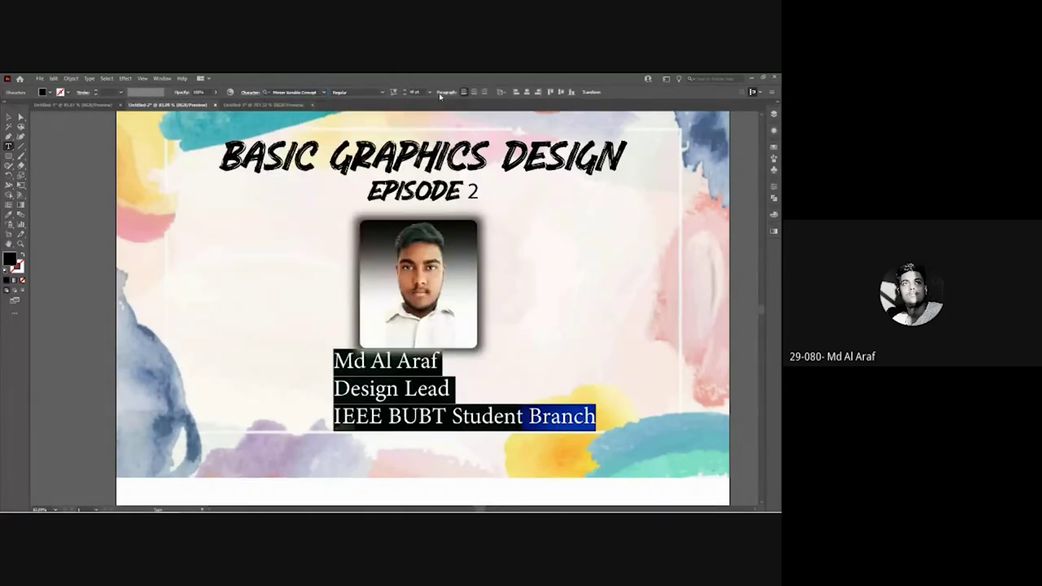
{"action": "left_click", "coordinate": [474, 92]}
{"action": "key", "text": "Escape"}
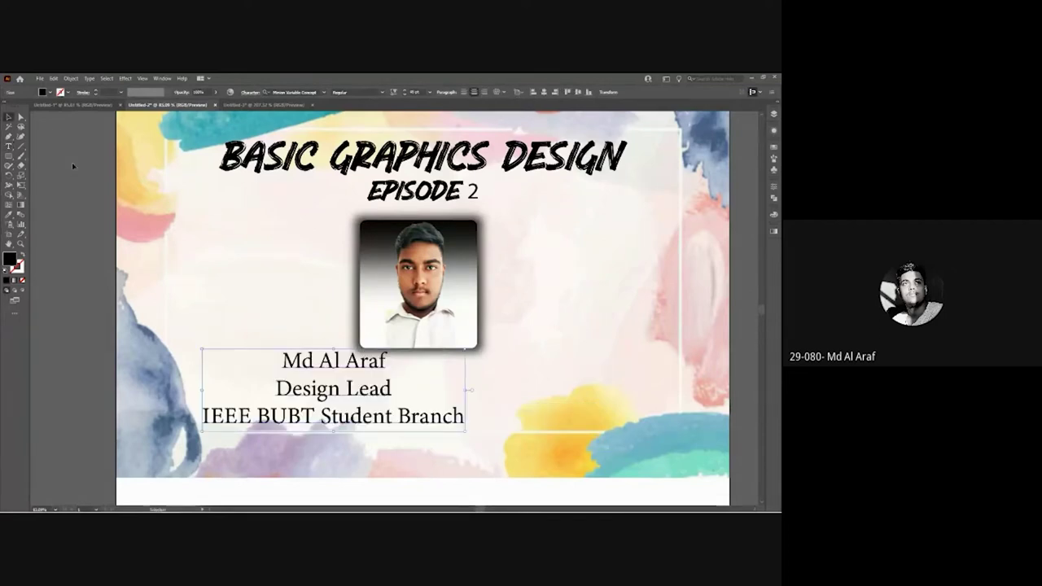
{"action": "left_click_drag", "start_coordinate": [305, 369], "coordinate": [382, 376]}
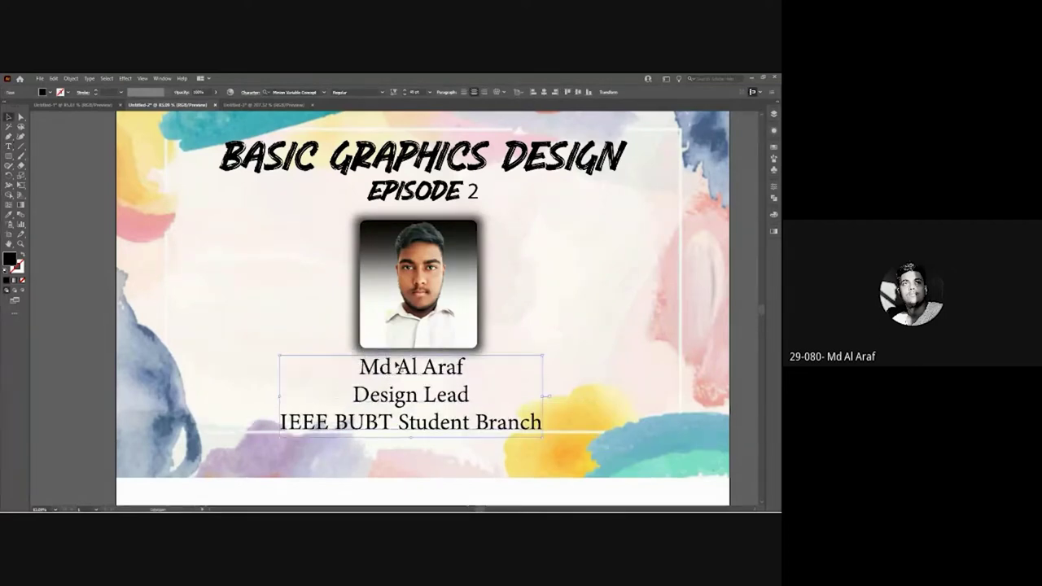
Step: Shrink the caption, tuck it beneath the photo, and horizontally centre it with the title and photo
{"action": "double_click", "coordinate": [407, 366]}
{"action": "key", "text": "ctrl+a"}
{"action": "key", "text": "ctrl+shift+comma"}
{"action": "key", "text": "ctrl+shift+comma"}
{"action": "key", "text": "ctrl+shift+comma"}
{"action": "key", "text": "ctrl+shift+comma"}
{"action": "key", "text": "Escape"}
{"action": "left_click_drag", "start_coordinate": [418, 401], "coordinate": [436, 381]}
{"action": "key", "text": "ctrl+minus"}
{"action": "key", "text": "ctrl+minus"}
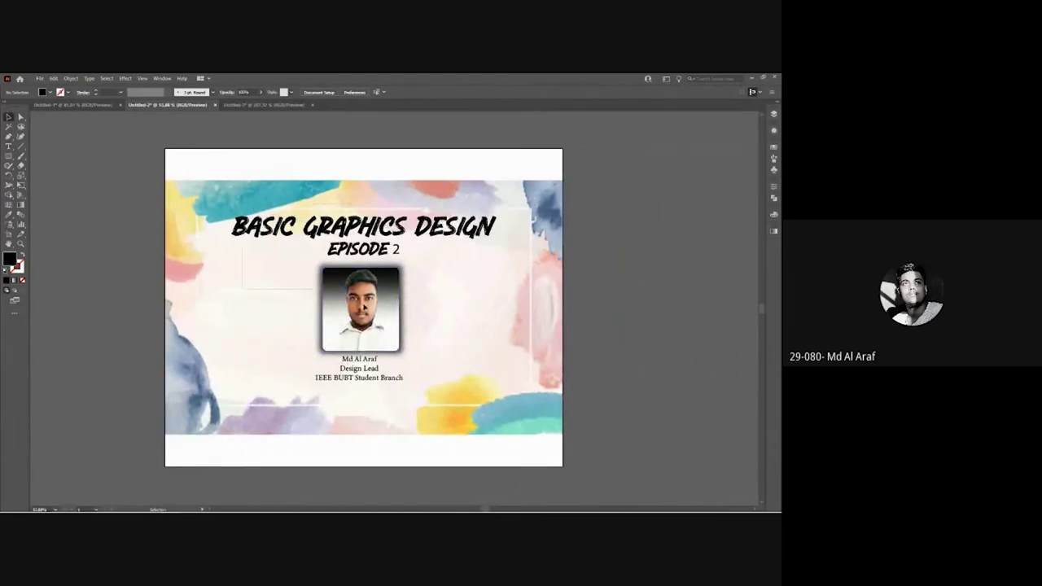
{"action": "left_click_drag", "start_coordinate": [396, 329], "coordinate": [407, 316]}
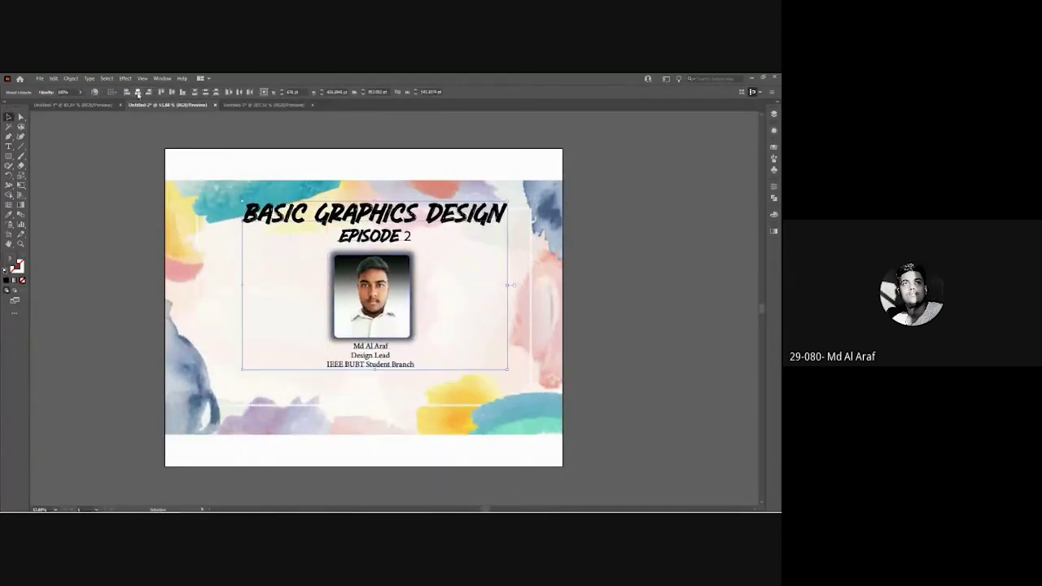
{"action": "left_click", "coordinate": [138, 93]}
{"action": "left_click", "coordinate": [277, 332]}
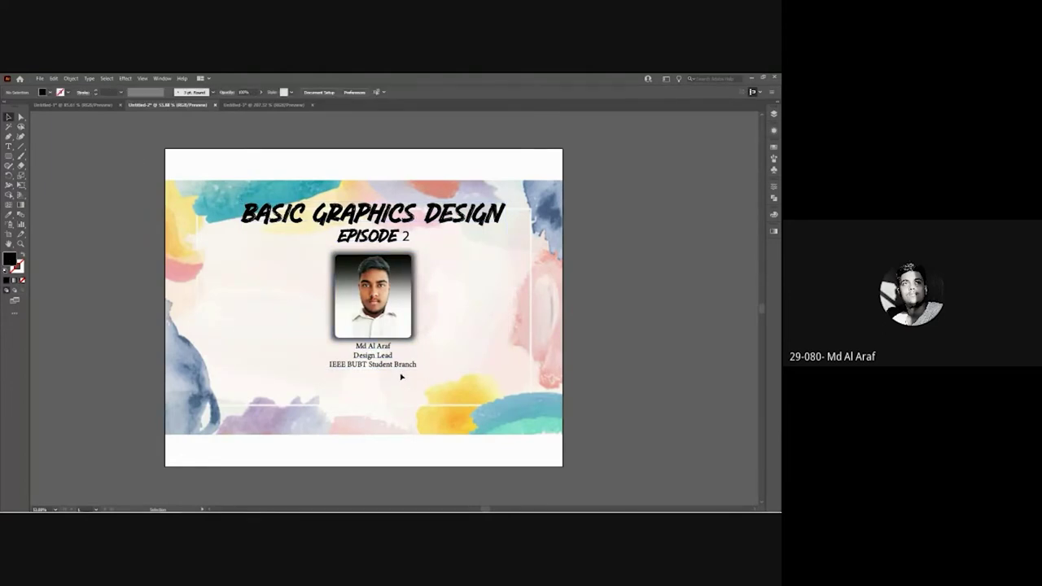
Step: Check the steps list document, then go back to the banner
{"action": "mouse_move", "coordinate": [229, 500]}
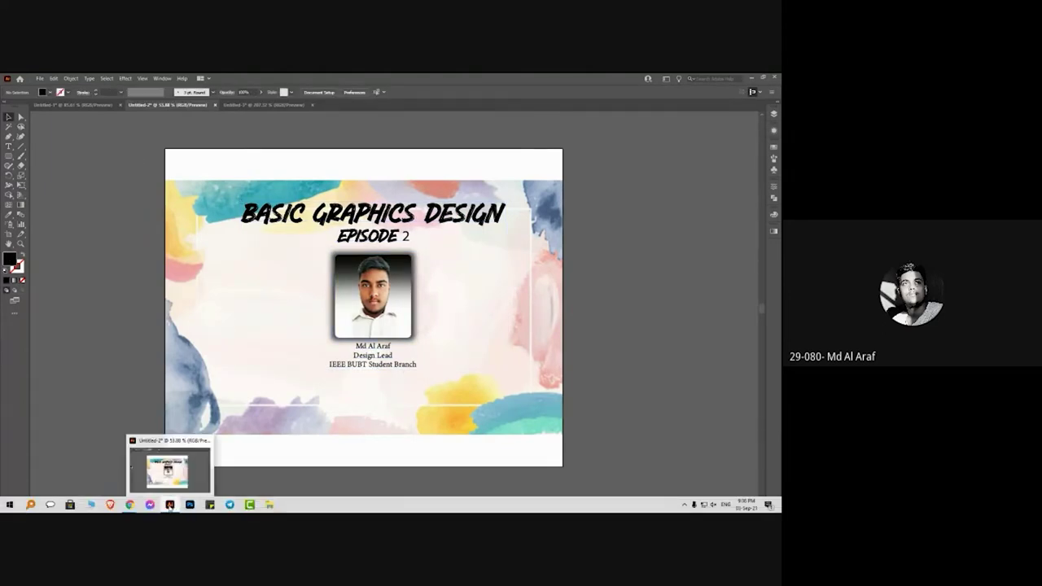
{"action": "mouse_move", "coordinate": [133, 506]}
{"action": "left_click", "coordinate": [265, 105]}
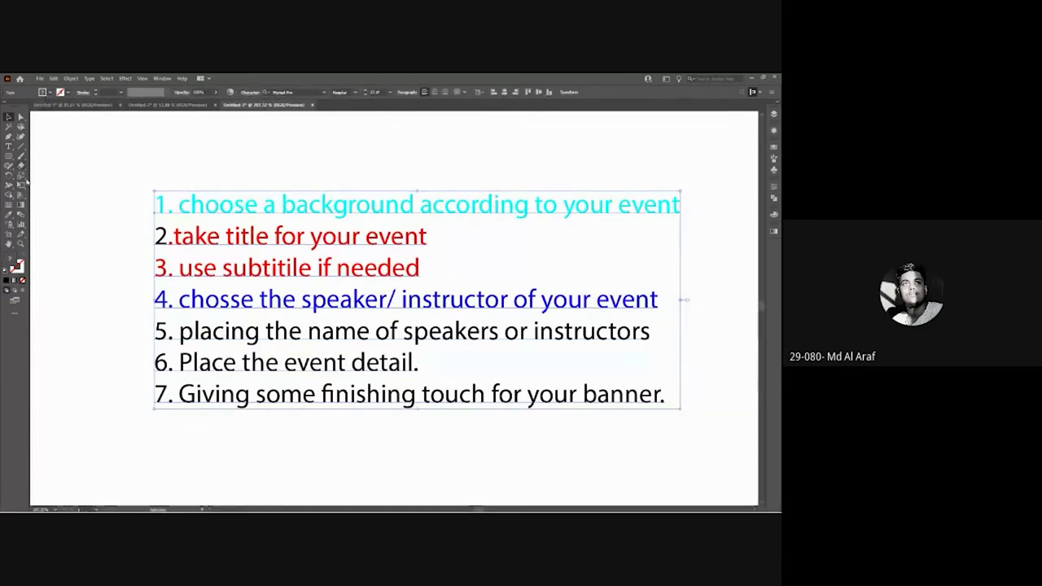
{"action": "left_click", "coordinate": [167, 105]}
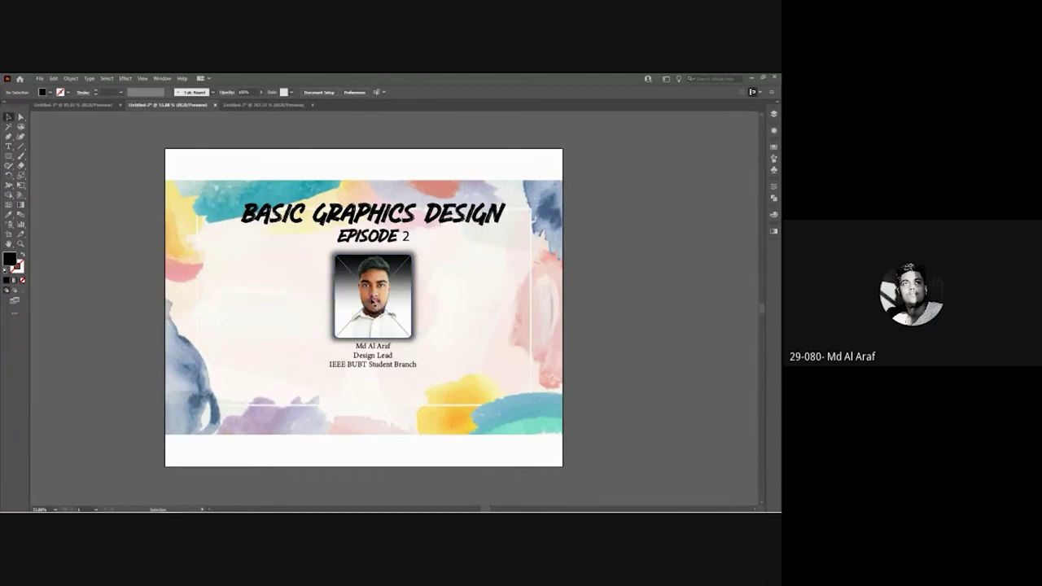
Step: Colour step 5 of the checklist green, then return to the banner document
{"action": "left_click", "coordinate": [250, 106]}
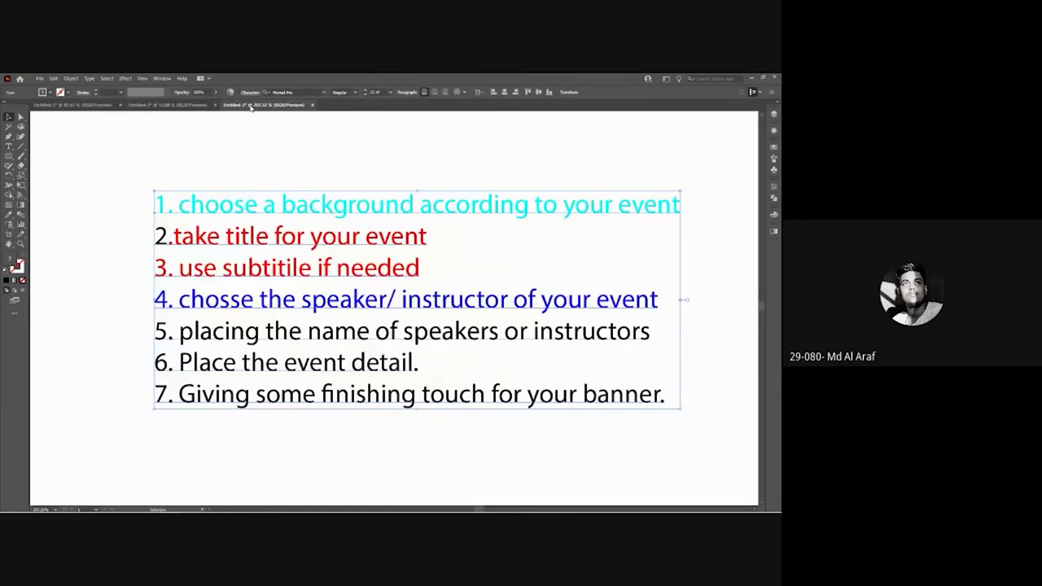
{"action": "left_click", "coordinate": [8, 146]}
{"action": "left_click_drag", "start_coordinate": [168, 331], "coordinate": [651, 338]}
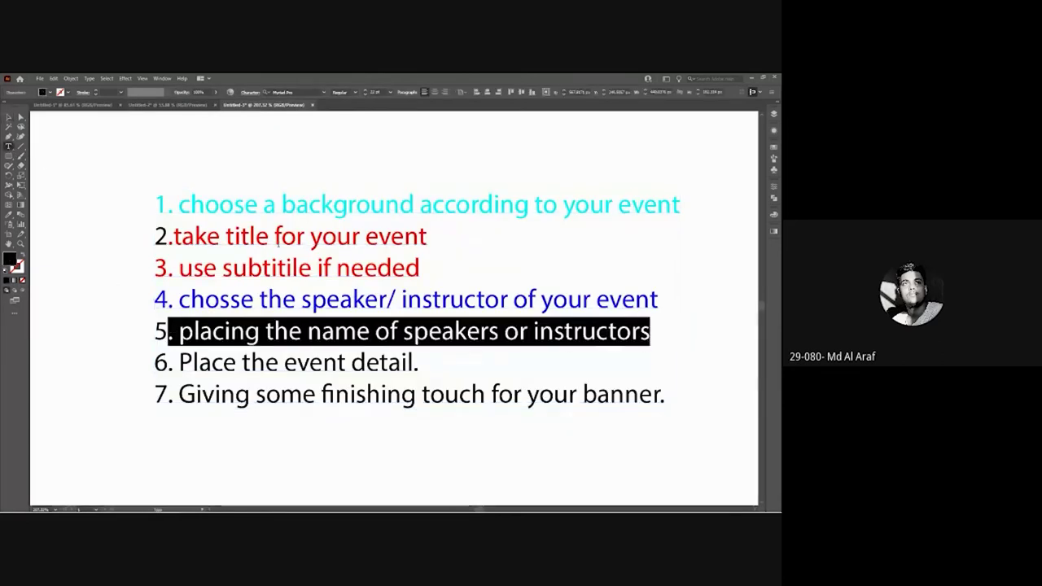
{"action": "left_click", "coordinate": [47, 92]}
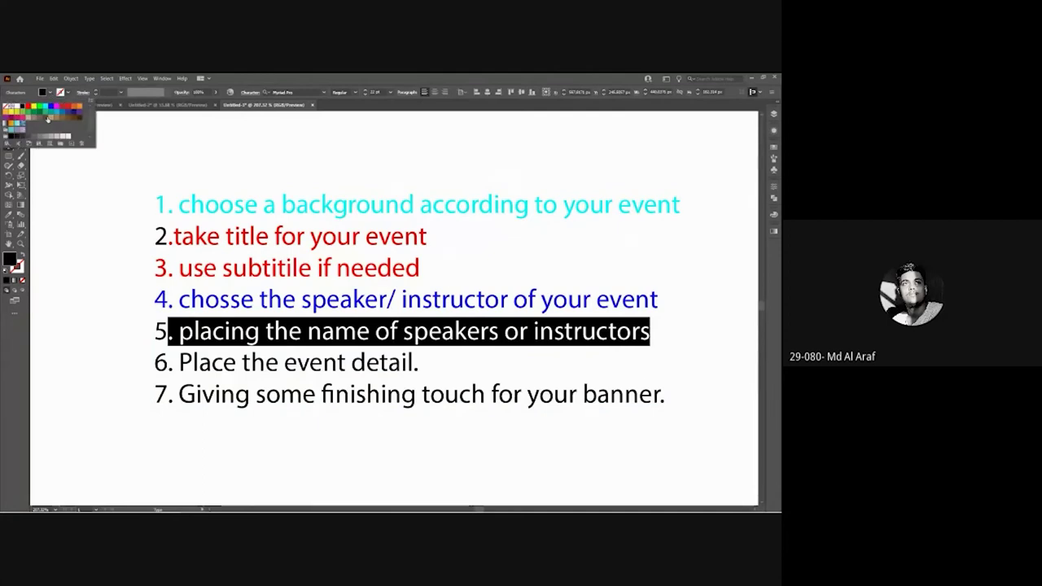
{"action": "left_click", "coordinate": [49, 119]}
{"action": "left_click", "coordinate": [140, 354], "text": "ctrl"}
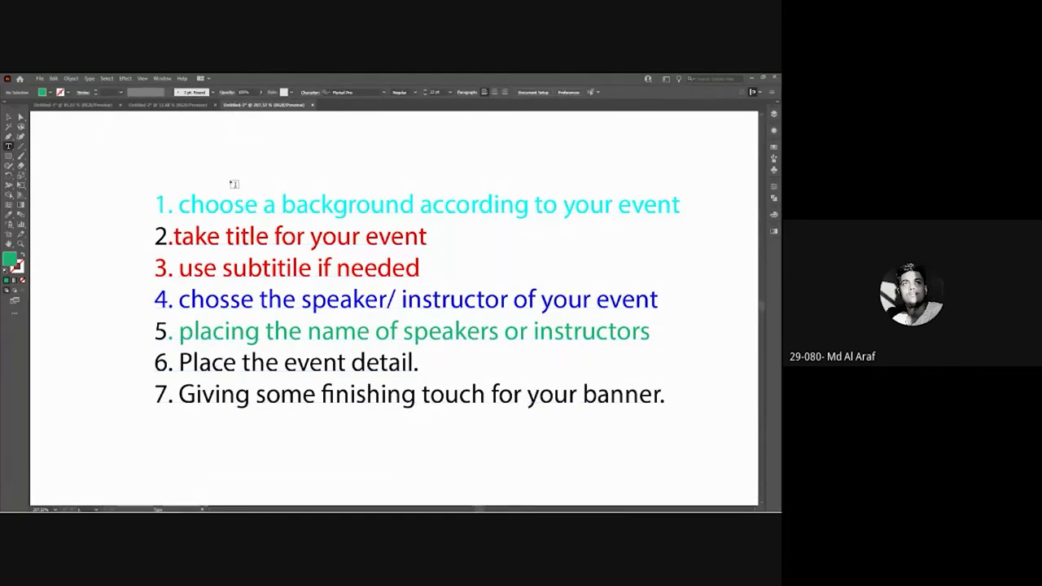
{"action": "left_click", "coordinate": [187, 104]}
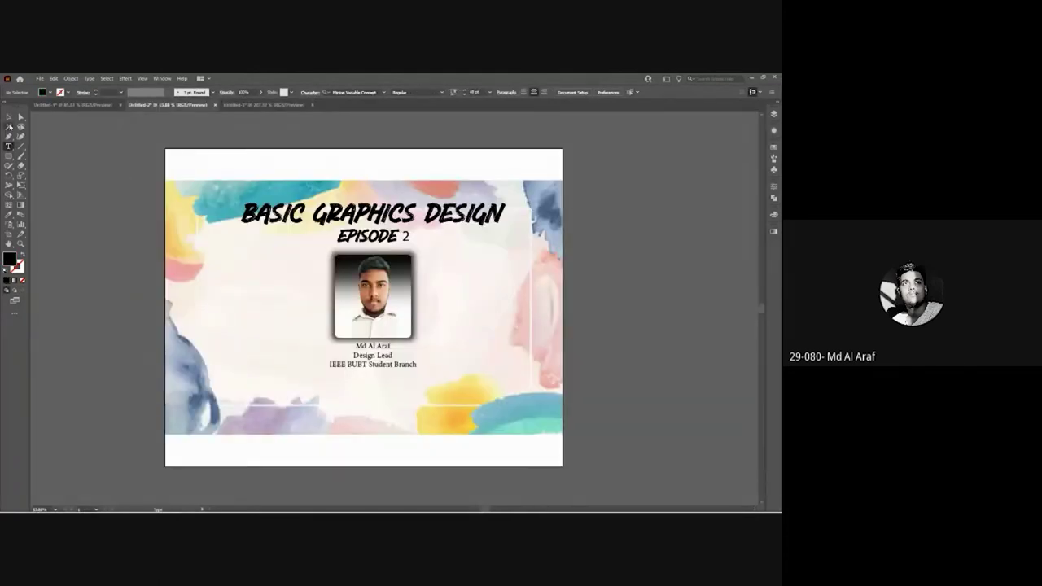
Step: Type the lines 'Time:', '3rd august', 'platform: google meet' and 'Date:' below the name lines
{"action": "left_click", "coordinate": [8, 146]}
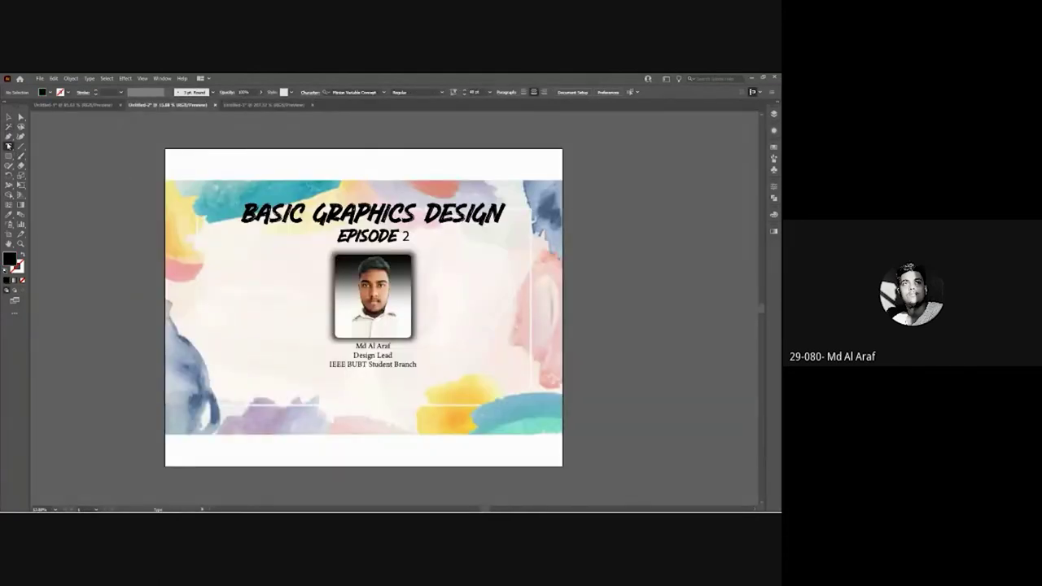
{"action": "left_click", "coordinate": [308, 381]}
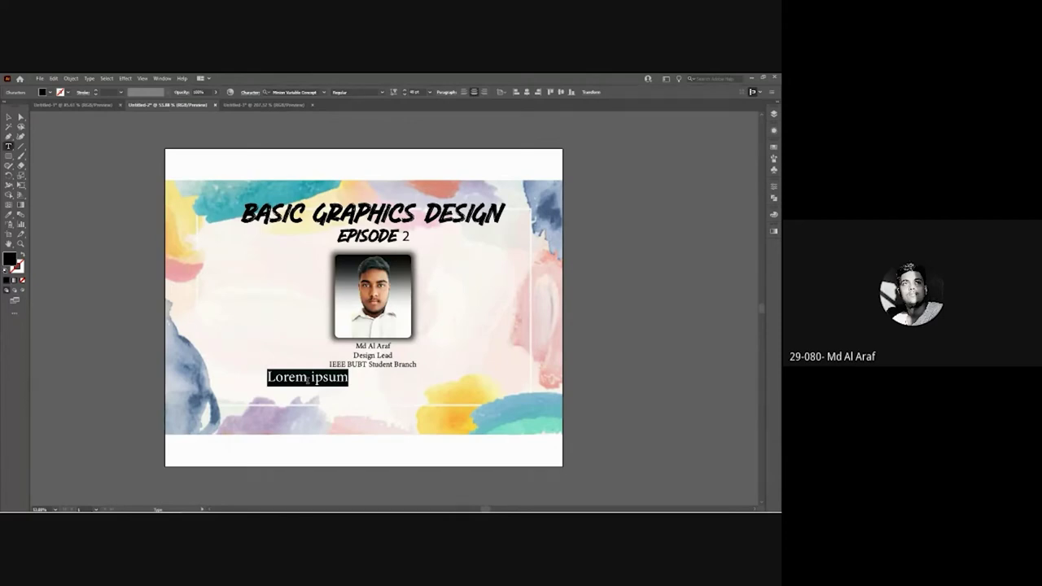
{"action": "type", "text": "Time:"}
{"action": "key", "text": "Return"}
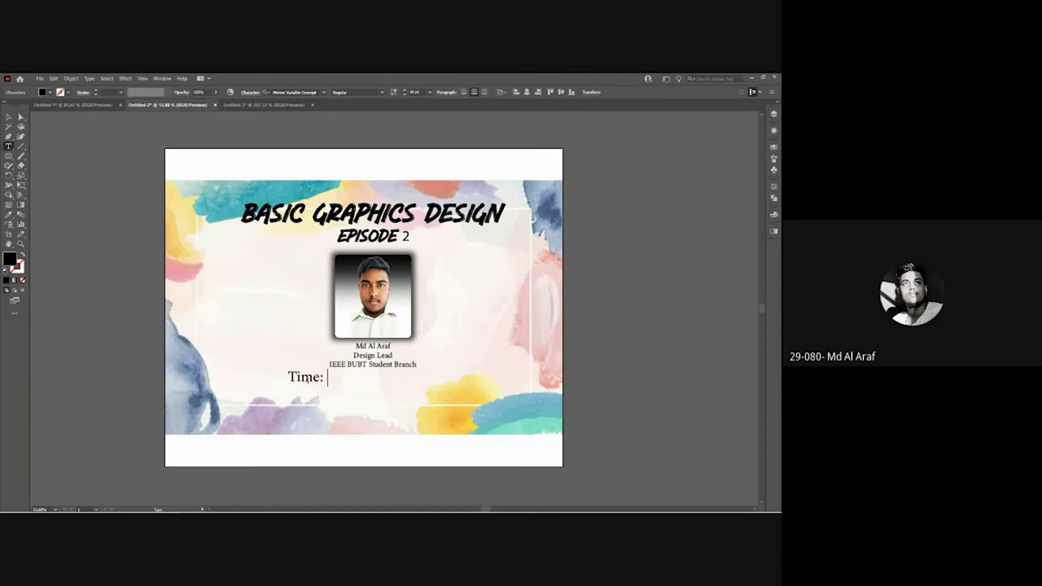
{"action": "type", "text": "3rd august"}
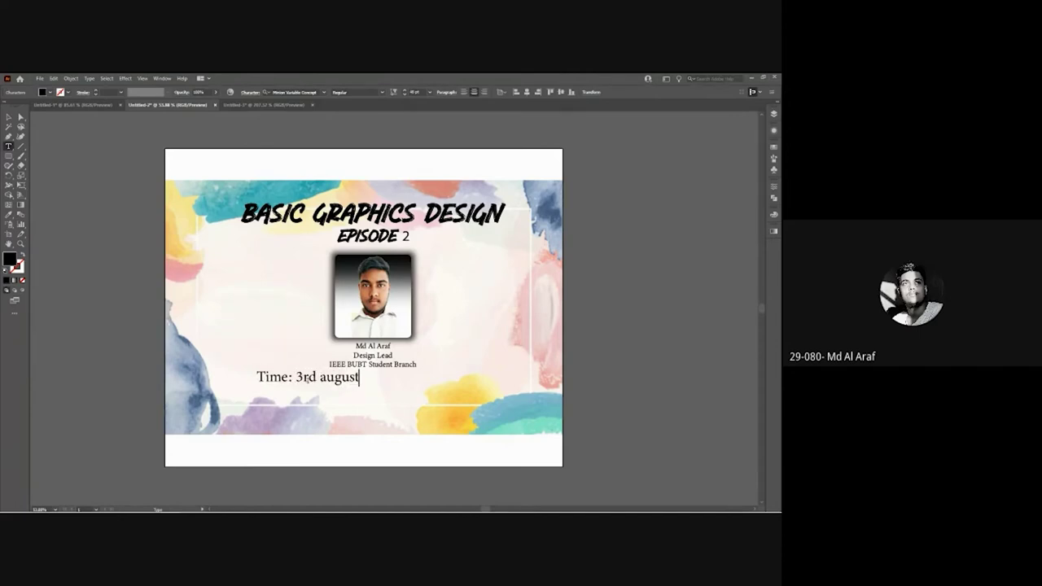
{"action": "key", "text": "Return"}
{"action": "type", "text": "platform: google"}
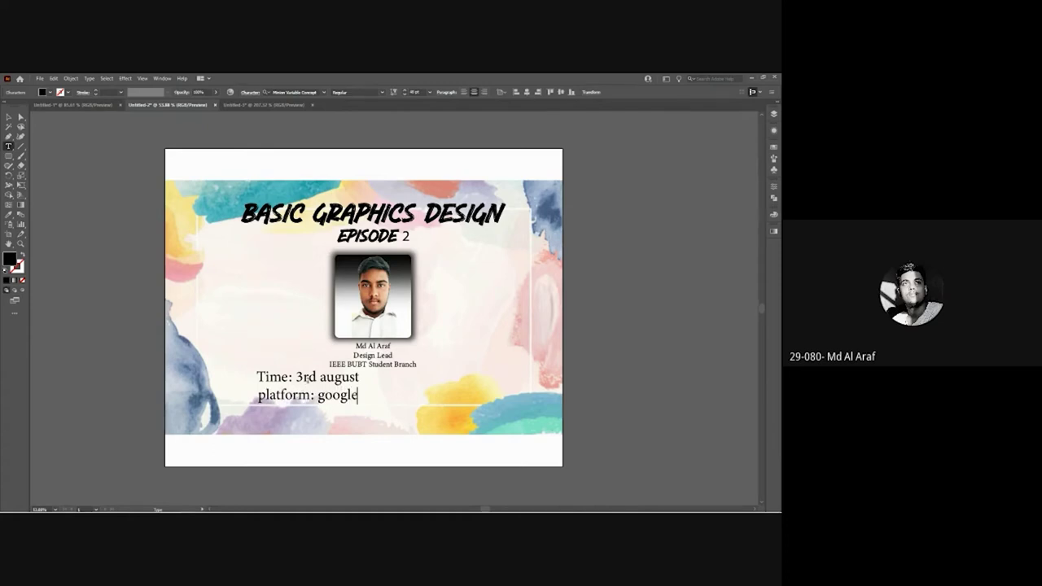
{"action": "type", "text": " meet"}
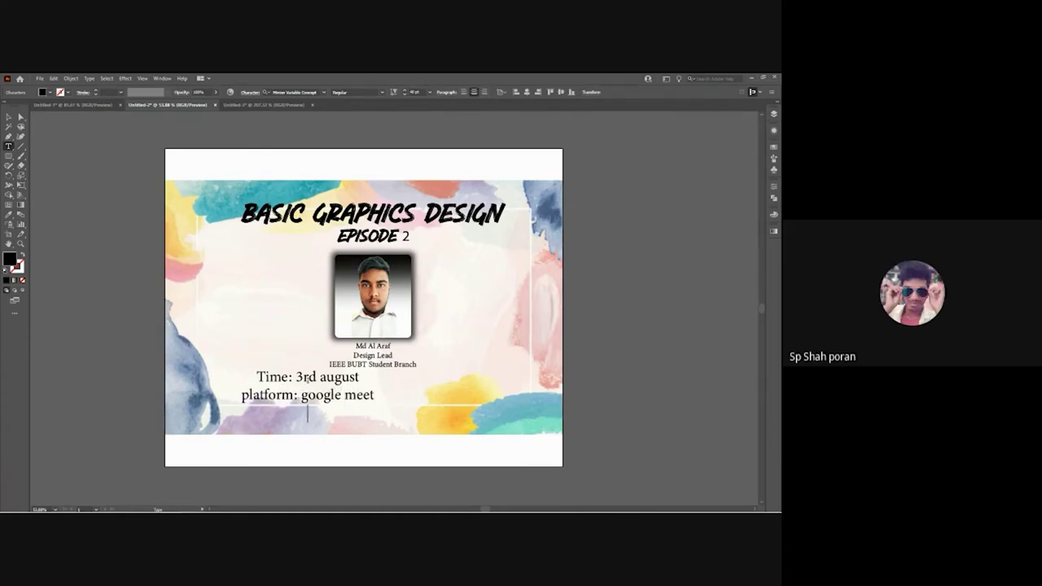
{"action": "key", "text": "Return"}
{"action": "type", "text": "Daare"}
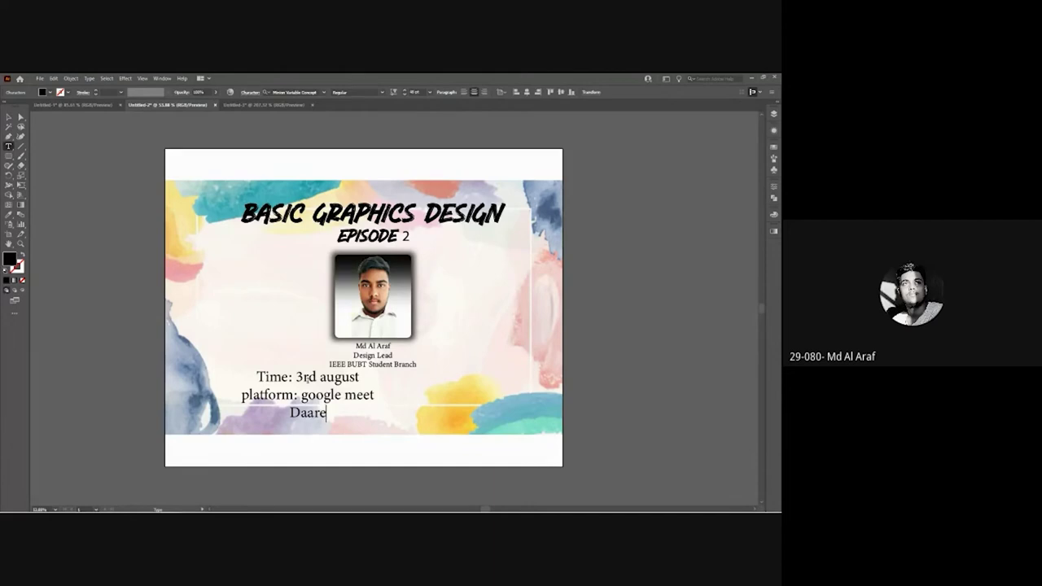
{"action": "key", "text": "BackSpace"}
{"action": "key", "text": "BackSpace"}
{"action": "key", "text": "BackSpace"}
{"action": "type", "text": "te:"}
Step: Replace '3rd august' on the time line with '9pm (GMT+6)'
{"action": "left_click_drag", "start_coordinate": [296, 377], "coordinate": [360, 377]}
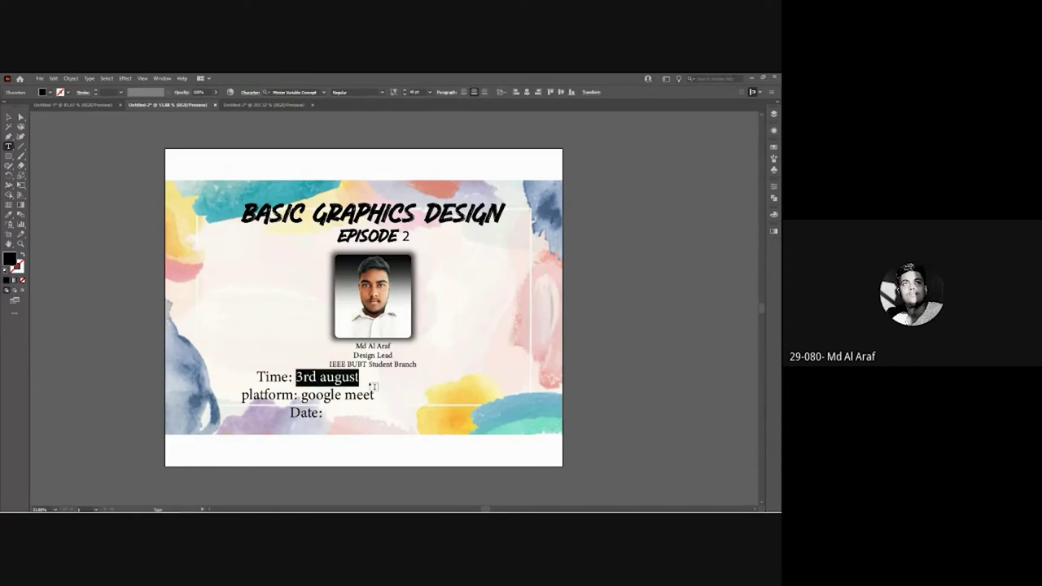
{"action": "key", "text": "BackSpace"}
{"action": "type", "text": "9pm"}
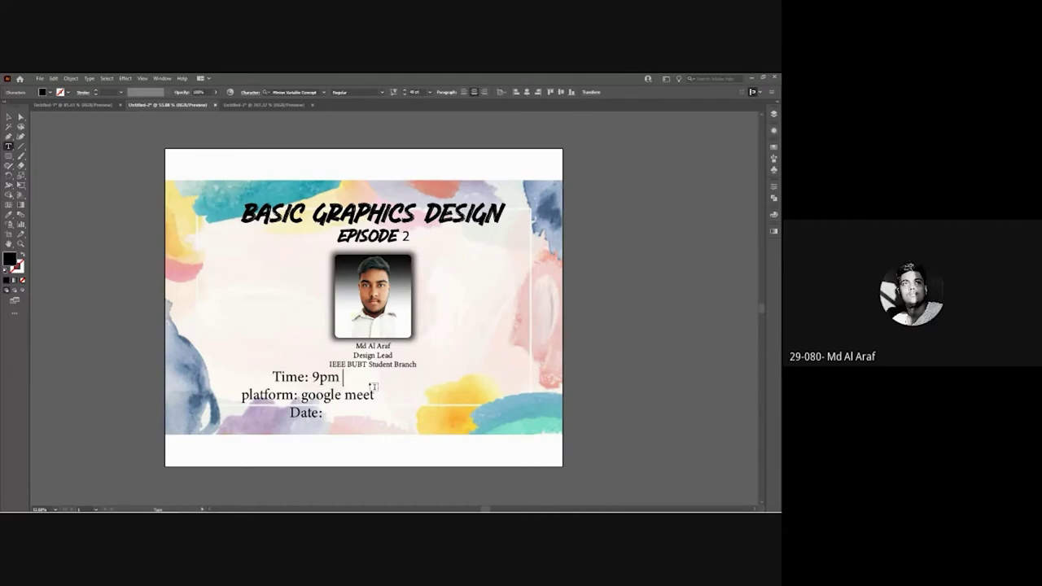
{"action": "type", "text": " GMT"}
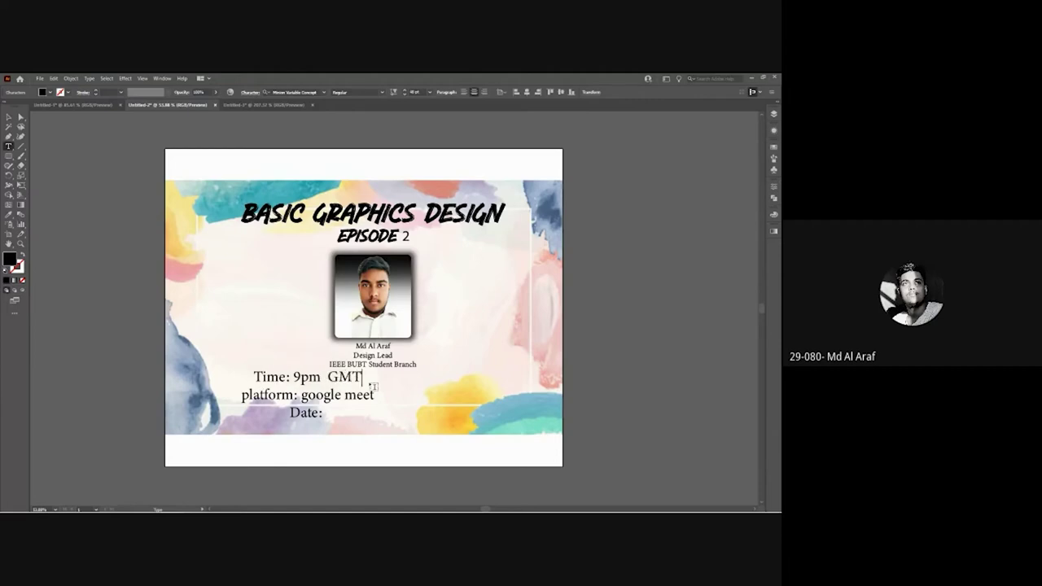
{"action": "type", "text": "+6"}
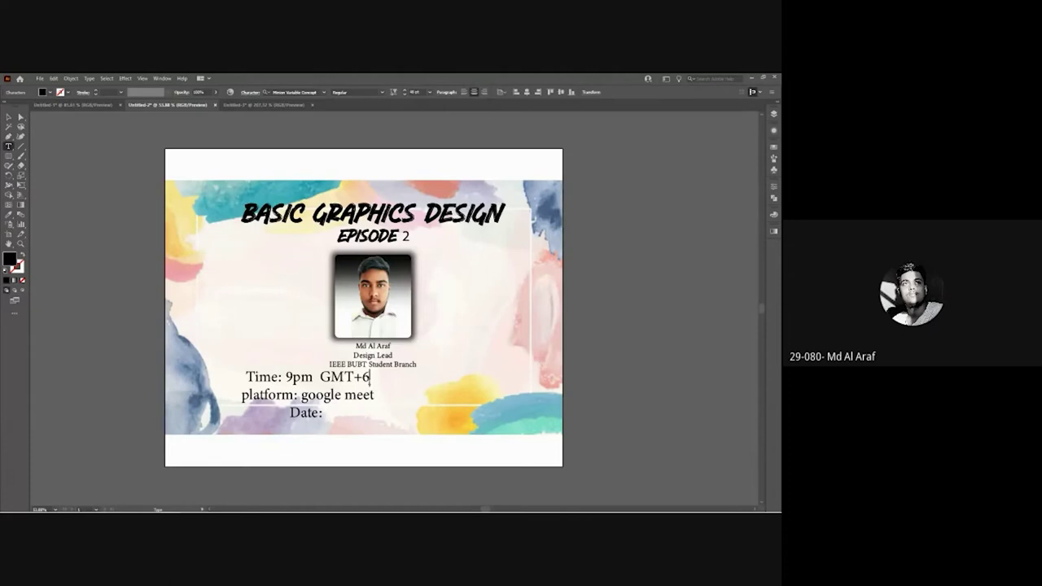
{"action": "type", "text": ")"}
{"action": "key", "text": "Left"}
{"action": "key", "text": "Left"}
{"action": "key", "text": "Left"}
{"action": "key", "text": "Left"}
{"action": "key", "text": "Left"}
{"action": "key", "text": "Left"}
{"action": "type", "text": "("}
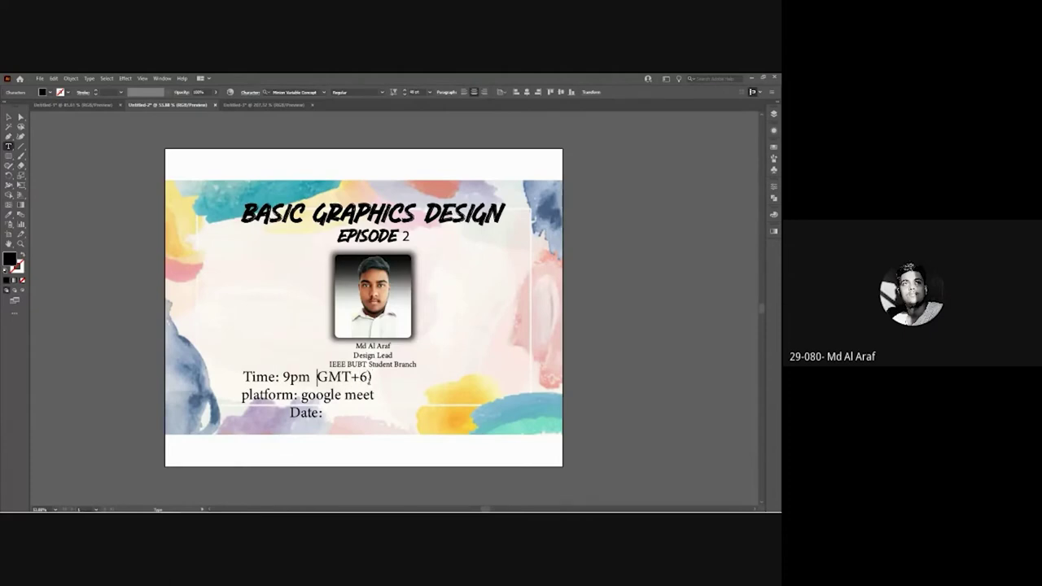
Step: Complete the date line as 'Date: 3rd August' and finish editing
{"action": "key", "text": "Down"}
{"action": "key", "text": "Down"}
{"action": "key", "text": "End"}
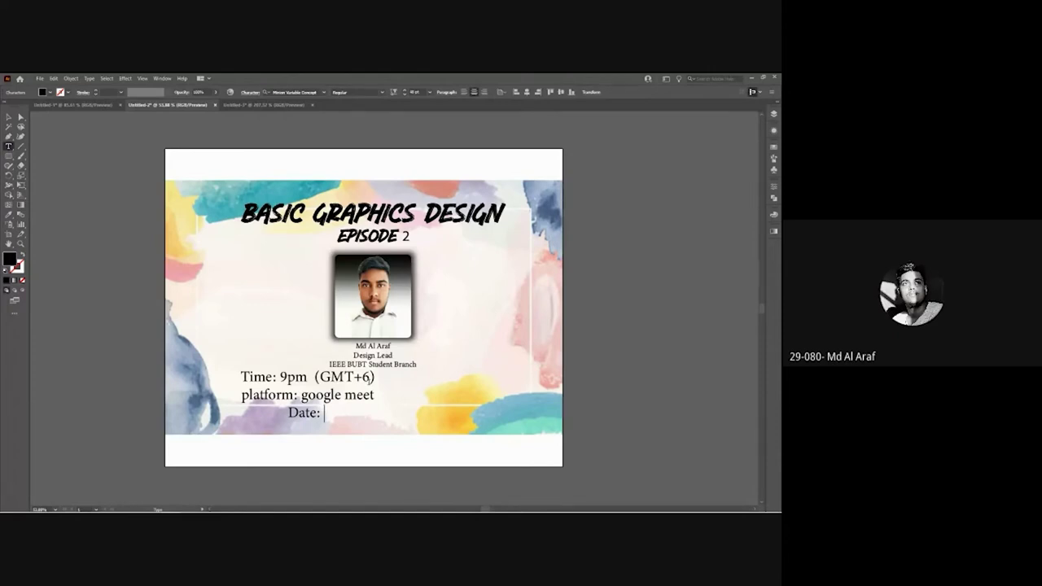
{"action": "type", "text": "3rd August"}
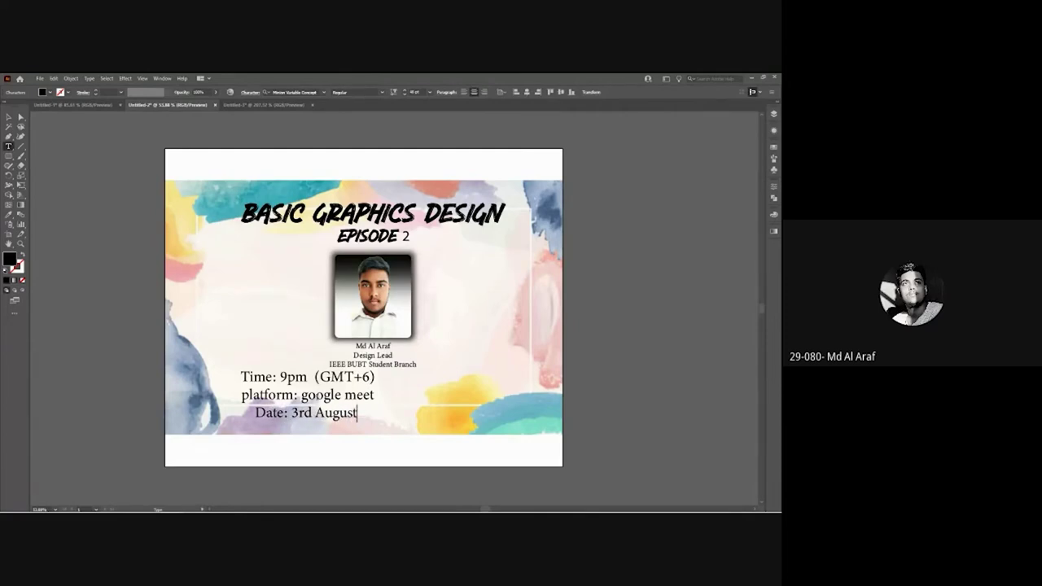
{"action": "key", "text": "Escape"}
Step: Move the event details block to the left of the photo
{"action": "left_click_drag", "start_coordinate": [272, 378], "coordinate": [258, 309]}
{"action": "left_click", "coordinate": [261, 345]}
{"action": "left_click", "coordinate": [263, 348]}
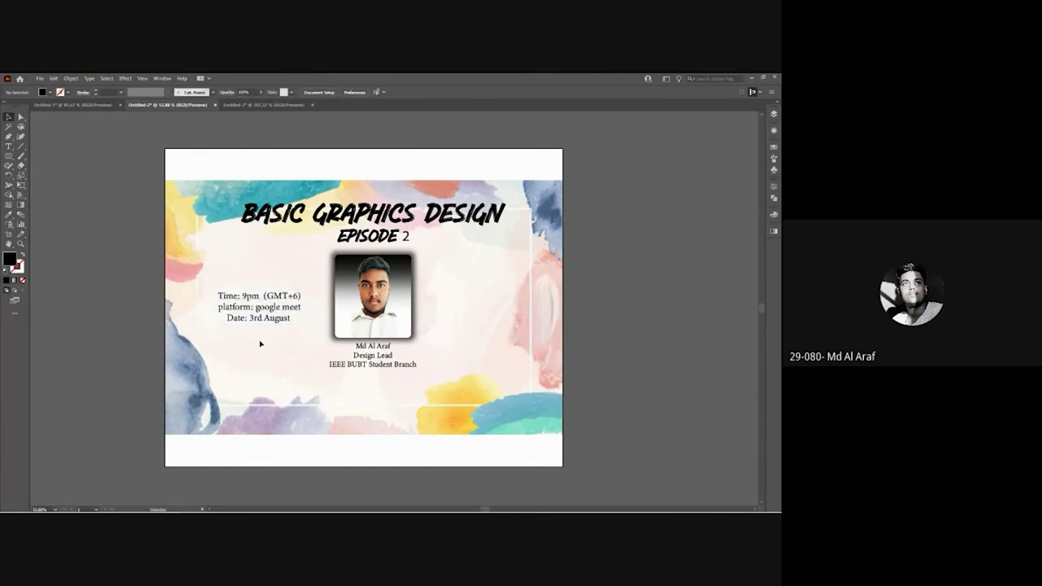
Step: Set the event details text in Bebas Neue
{"action": "left_click", "coordinate": [271, 318]}
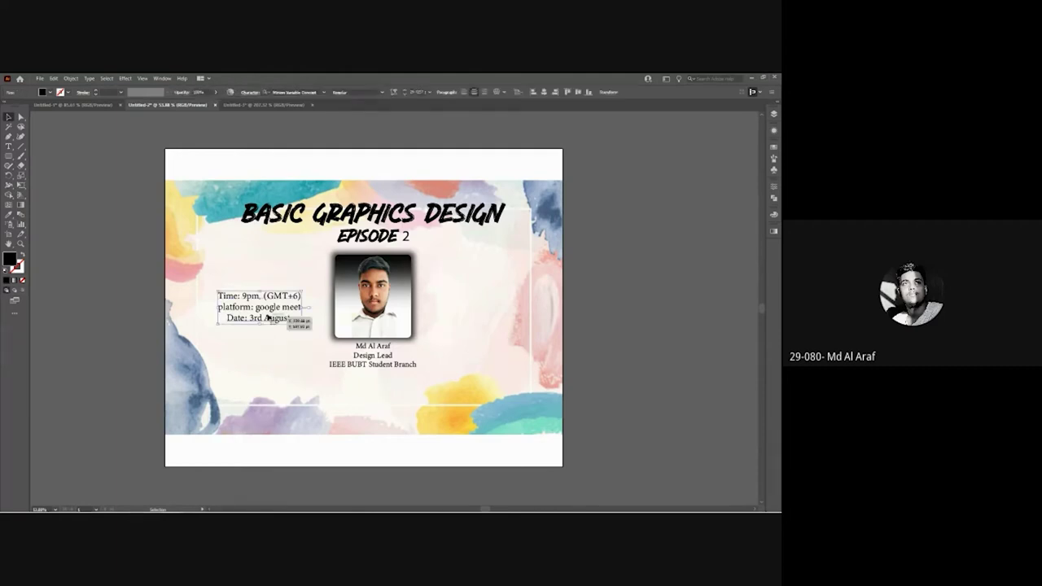
{"action": "left_click", "coordinate": [323, 93]}
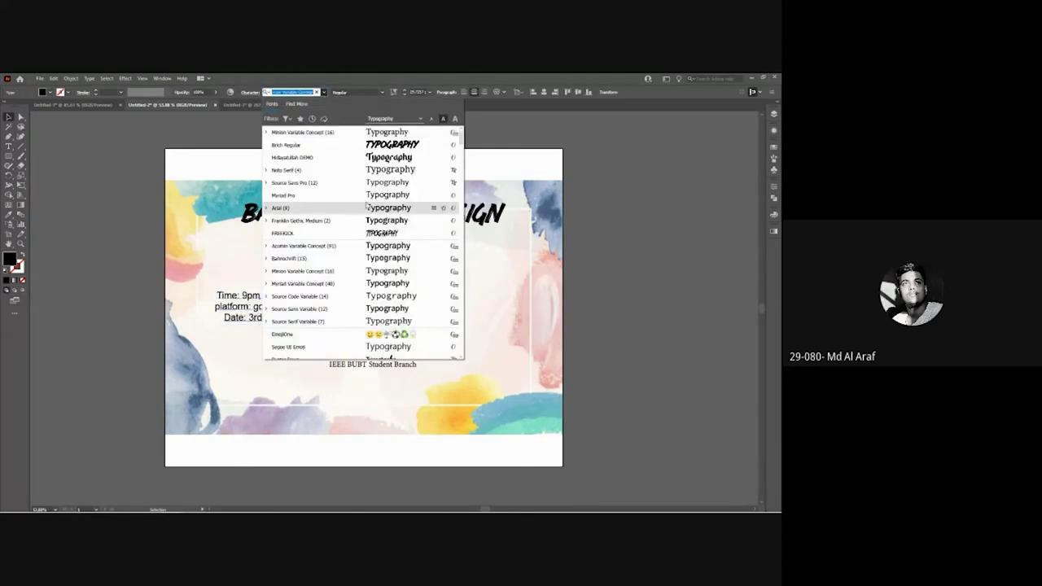
{"action": "scroll", "coordinate": [370, 268], "scroll_direction": "down", "scroll_amount": 5}
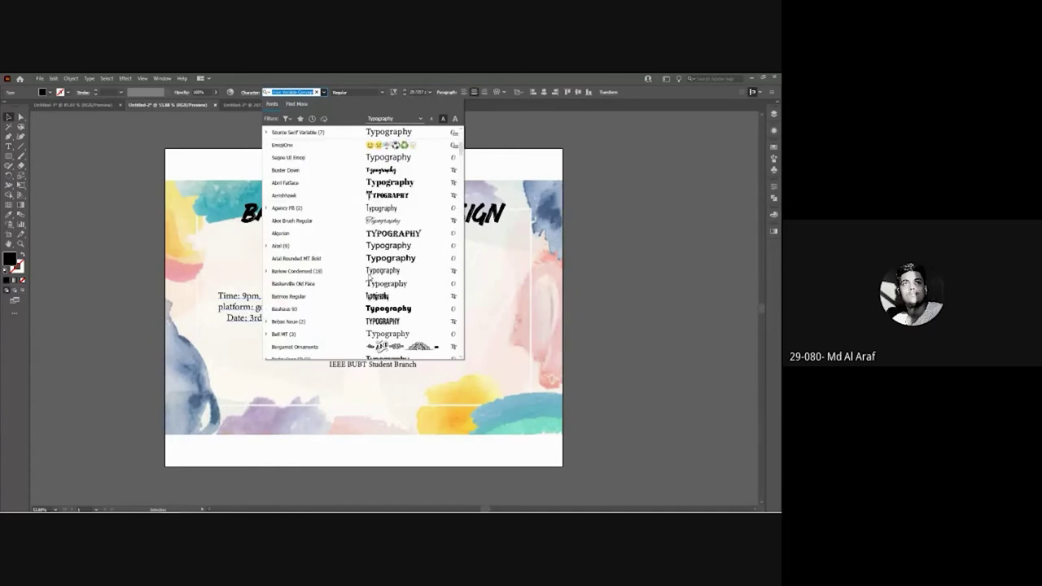
{"action": "scroll", "coordinate": [370, 264], "scroll_direction": "down", "scroll_amount": 5}
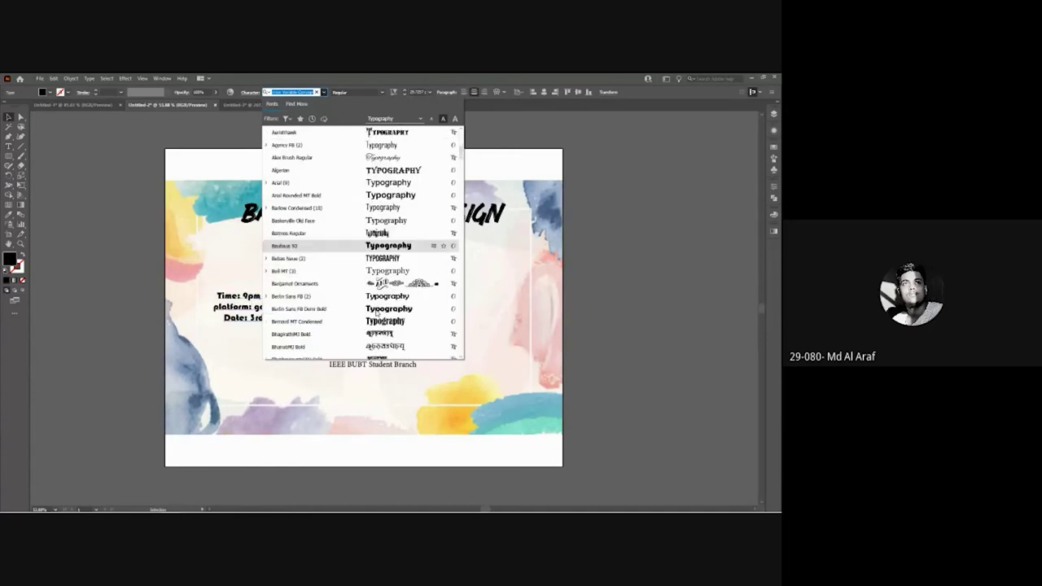
{"action": "left_click", "coordinate": [370, 258]}
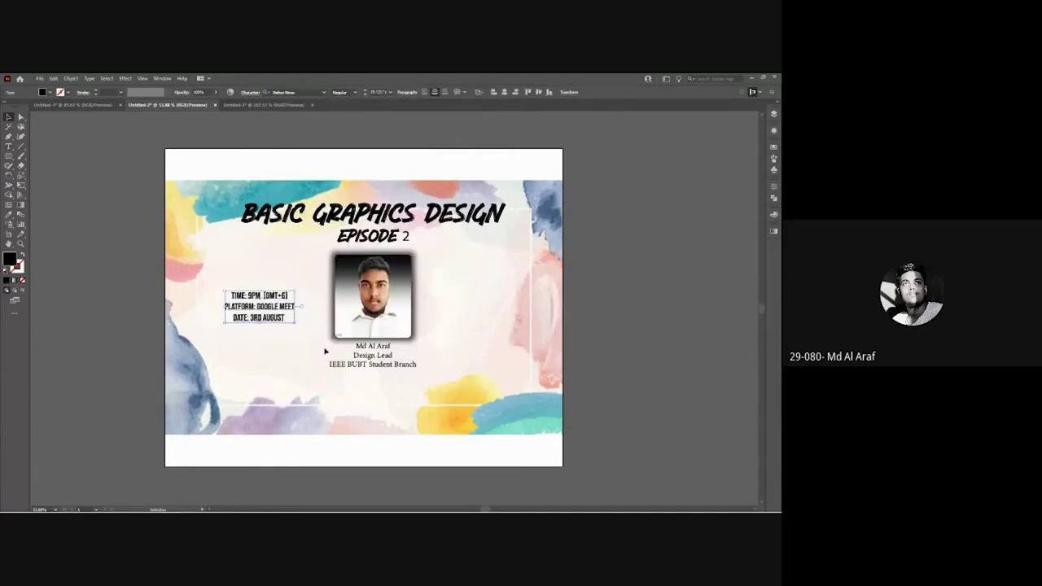
{"action": "left_click", "coordinate": [260, 332]}
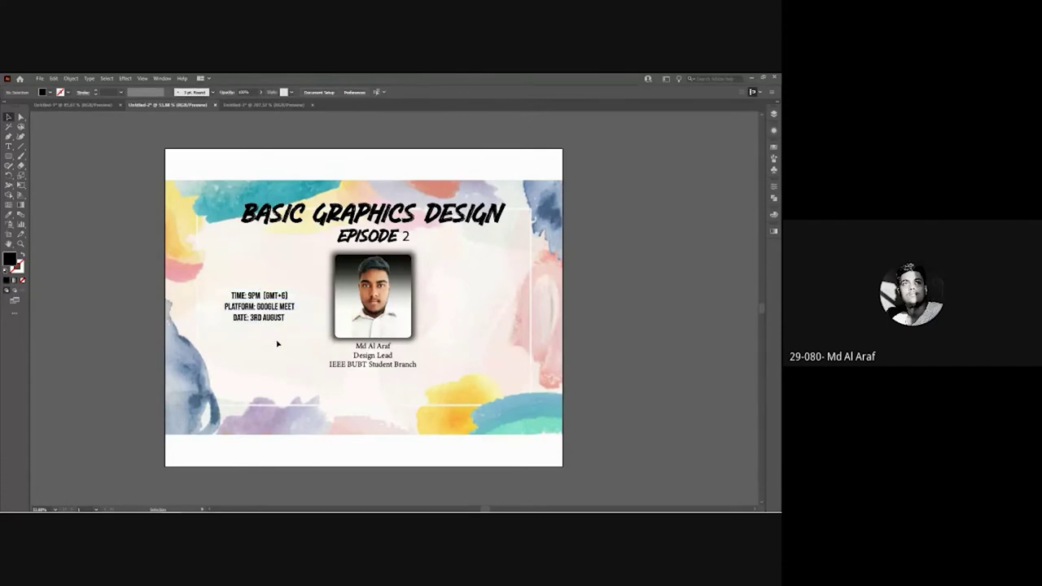
Step: Nudge the Bebas Neue event block slightly down and right, then check the Untitled-3 steps list
{"action": "mouse_move", "coordinate": [272, 309]}
{"action": "left_mouse_down"}
{"action": "mouse_move", "coordinate": [273, 318]}
{"action": "mouse_move", "coordinate": [269, 306]}
{"action": "mouse_move", "coordinate": [299, 307]}
{"action": "mouse_move", "coordinate": [261, 309]}
{"action": "mouse_move", "coordinate": [280, 315]}
{"action": "left_mouse_up"}
{"action": "left_click", "coordinate": [276, 346]}
{"action": "left_click", "coordinate": [273, 354]}
{"action": "left_click", "coordinate": [276, 344]}
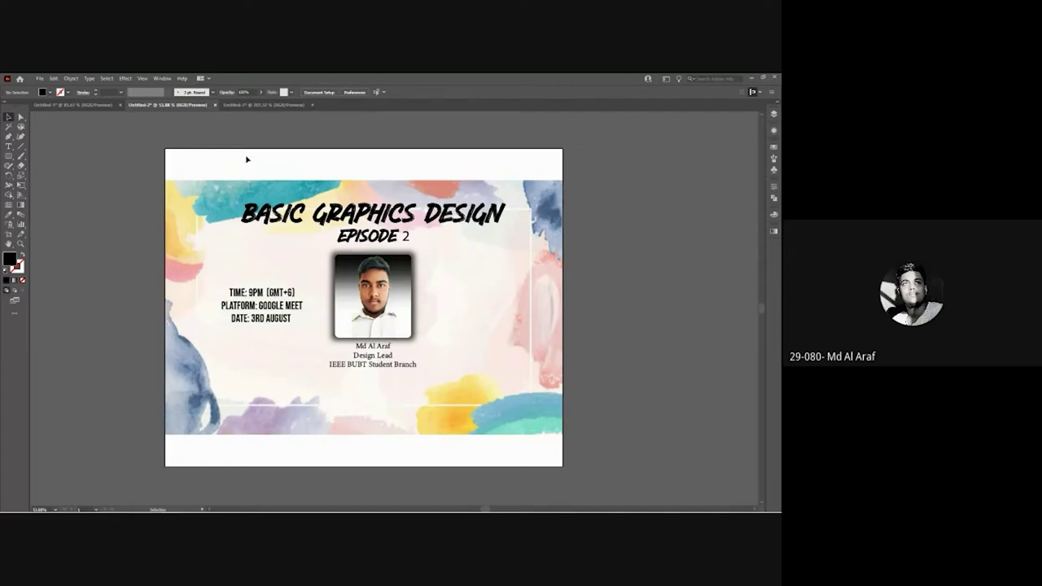
{"action": "left_click", "coordinate": [237, 103]}
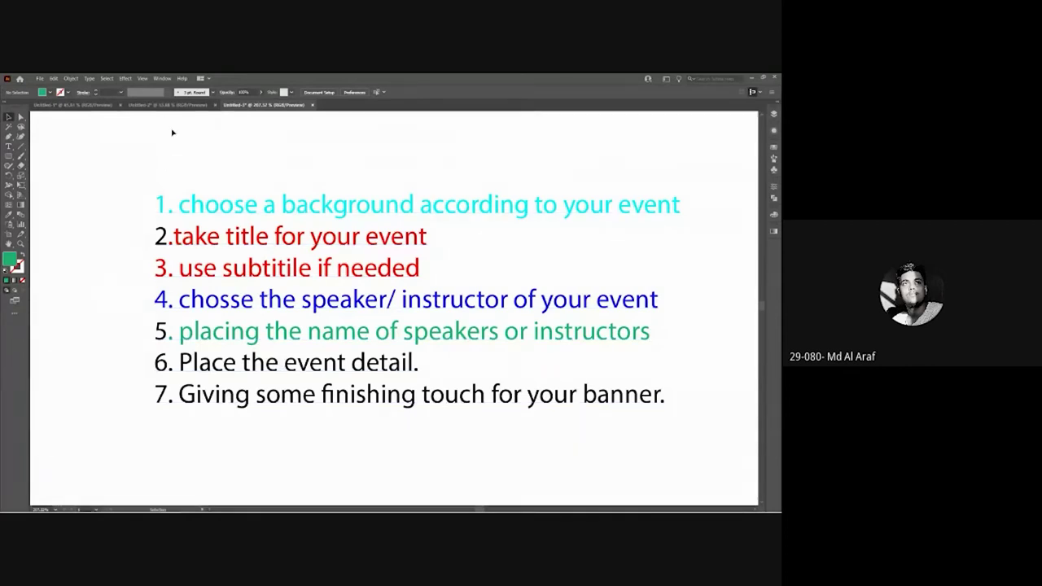
{"action": "left_click", "coordinate": [170, 104]}
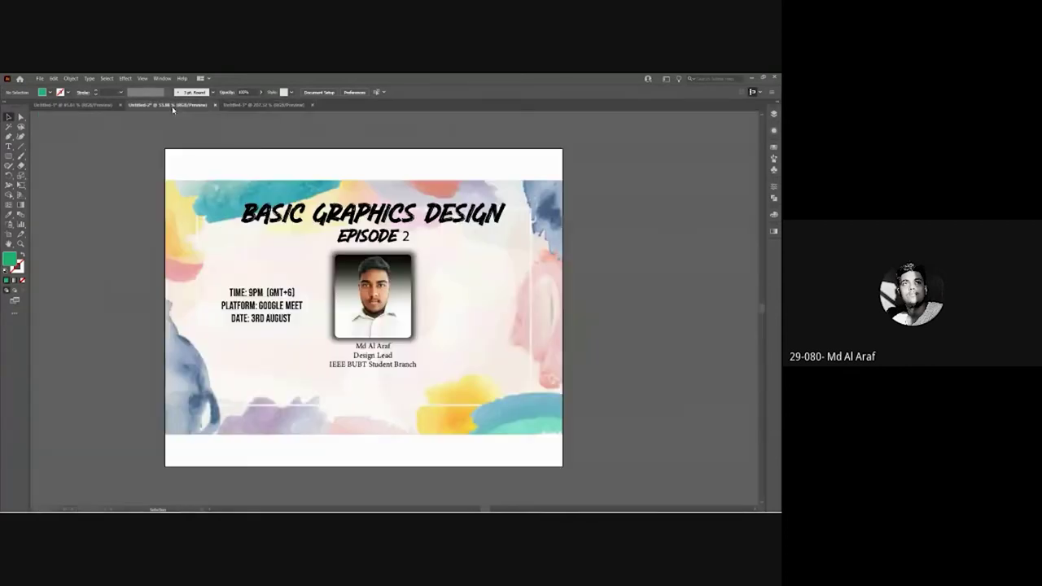
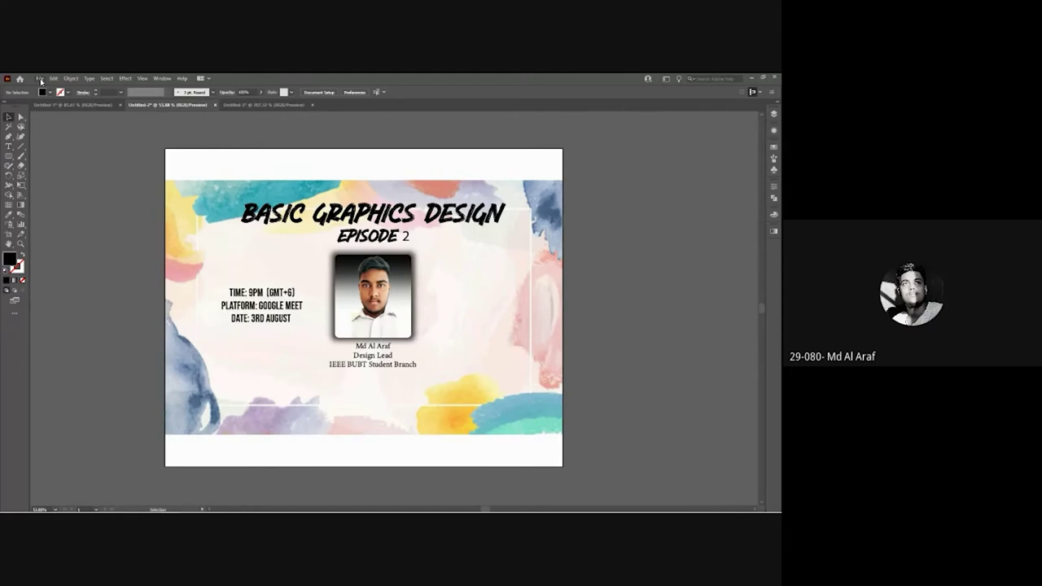
Step: Start File > Place and browse to the PNG'S FILE folder
{"action": "left_click", "coordinate": [40, 79]}
{"action": "left_click", "coordinate": [74, 227]}
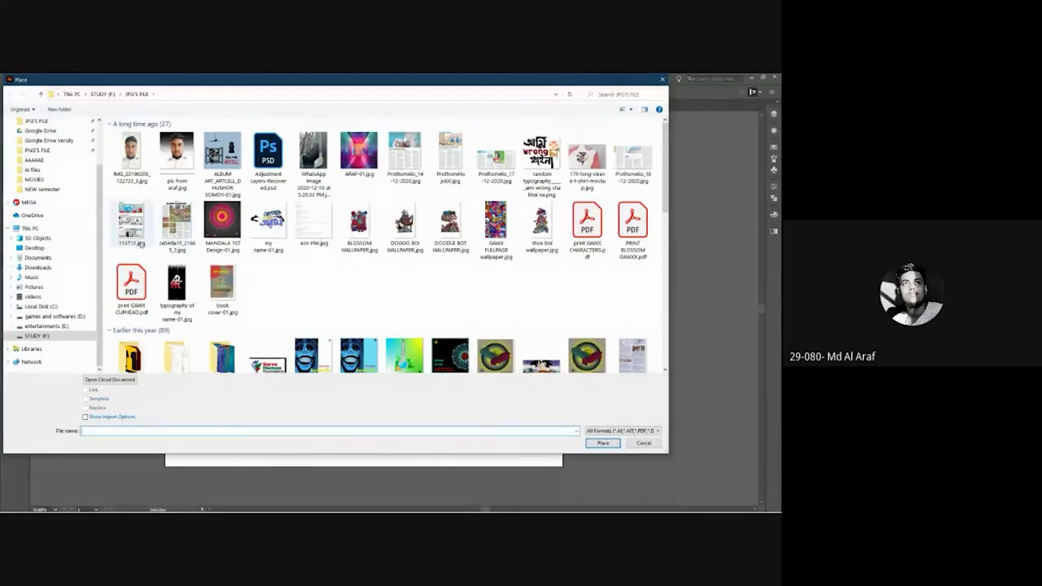
{"action": "left_click", "coordinate": [39, 149]}
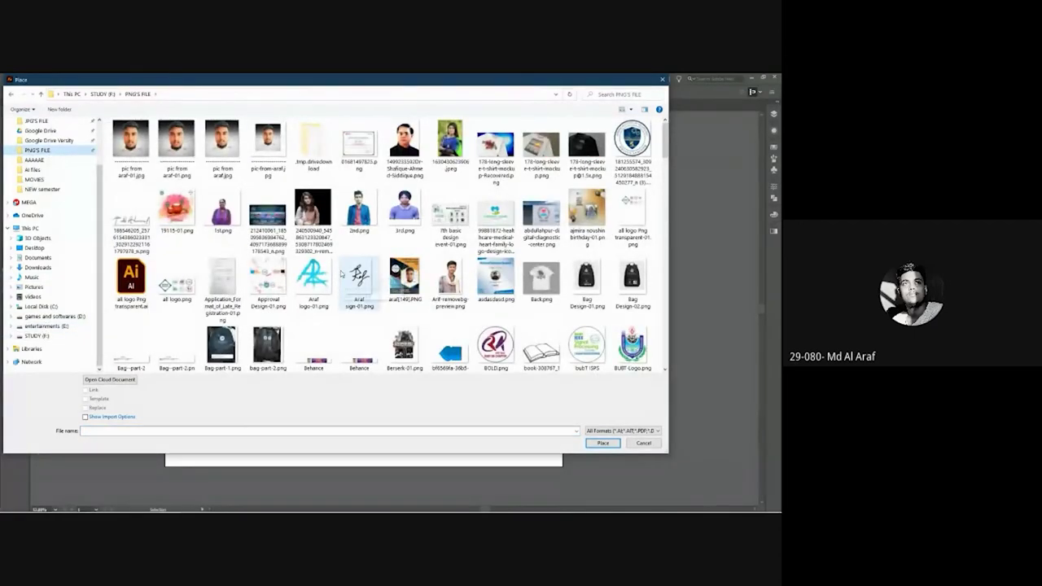
Step: Select BUBT-Logo.png, BOLD.png and PES BUBT LOGO WHITE BACKGROUND.png and place them
{"action": "scroll", "coordinate": [358, 277], "scroll_direction": "down", "scroll_amount": 2}
{"action": "left_click", "coordinate": [628, 269]}
{"action": "left_click", "coordinate": [498, 269], "text": "ctrl"}
{"action": "scroll", "coordinate": [500, 269], "scroll_direction": "down", "scroll_amount": 3}
{"action": "scroll", "coordinate": [500, 269], "scroll_direction": "down", "scroll_amount": 10}
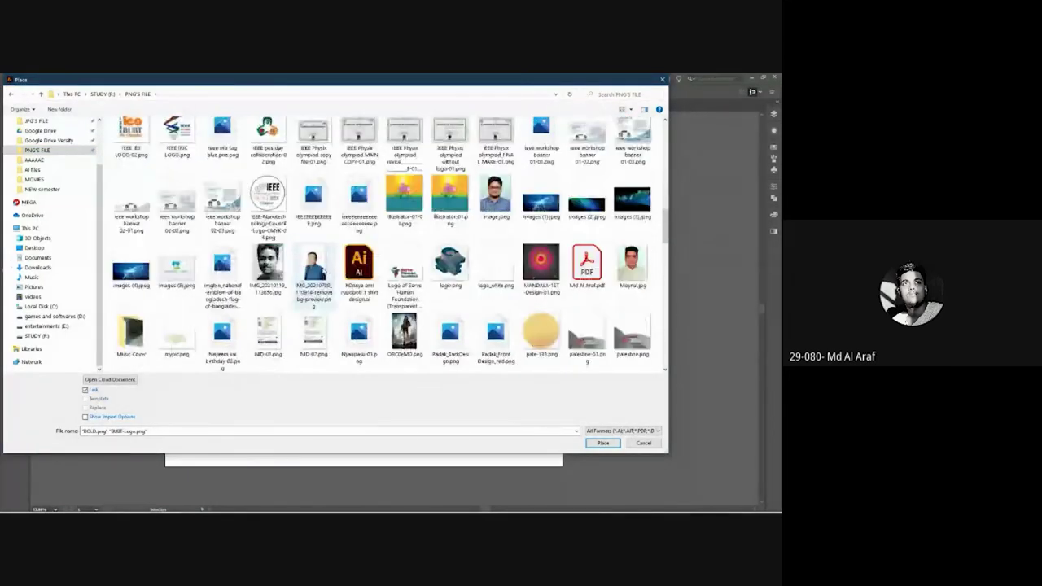
{"action": "scroll", "coordinate": [244, 228], "scroll_direction": "down", "scroll_amount": 5}
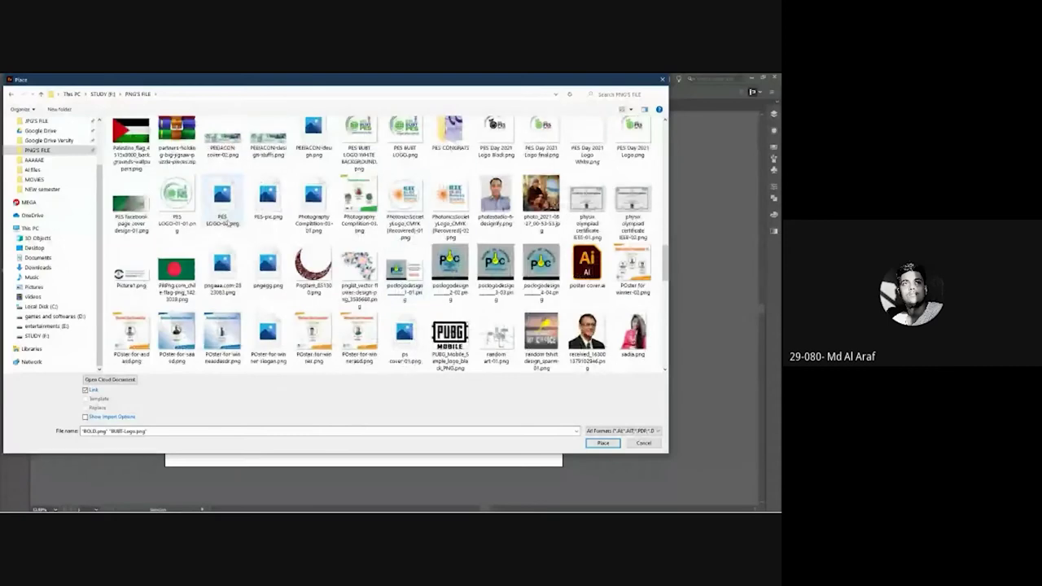
{"action": "scroll", "coordinate": [244, 228], "scroll_direction": "down", "scroll_amount": 10}
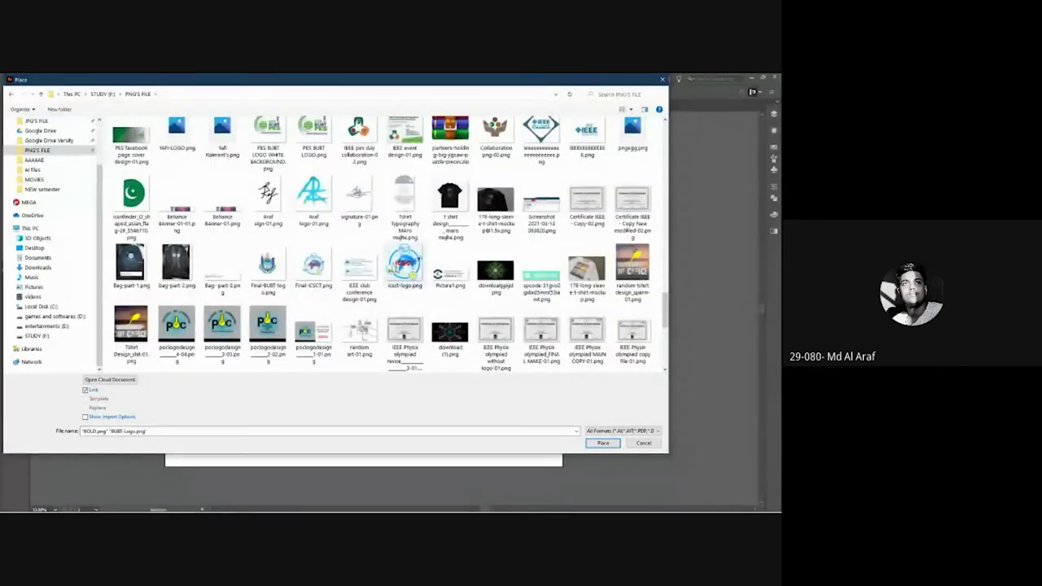
{"action": "scroll", "coordinate": [268, 269], "scroll_direction": "up", "scroll_amount": 1}
{"action": "left_click", "coordinate": [268, 210], "text": "ctrl"}
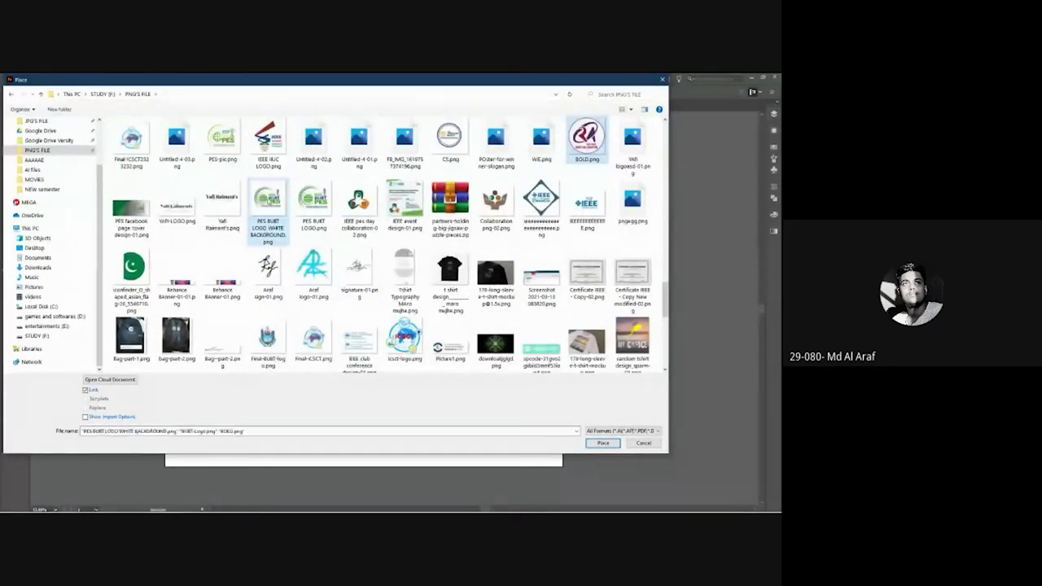
{"action": "left_click", "coordinate": [604, 443]}
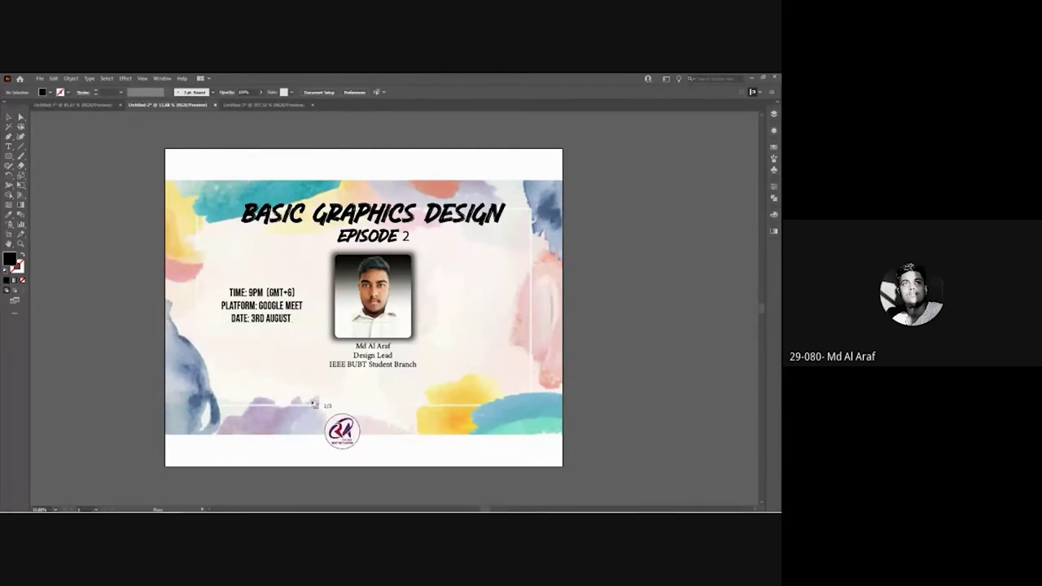
Step: Drop the logos in a row along the bottom of the poster, under the speaker details
{"action": "left_click_drag", "start_coordinate": [330, 401], "coordinate": [429, 433]}
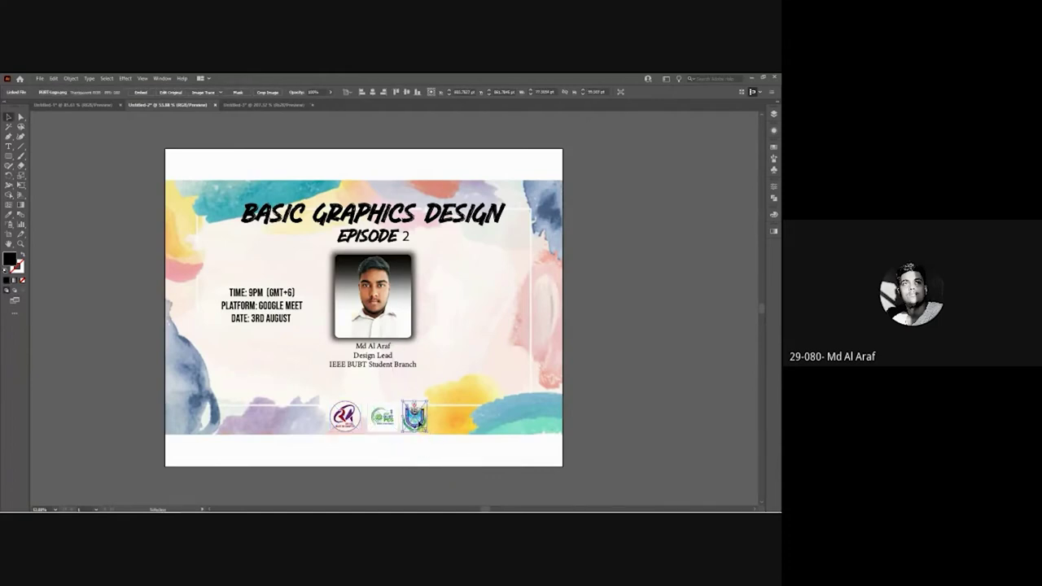
{"action": "scroll", "coordinate": [411, 436], "scroll_direction": "up", "scroll_amount": 4}
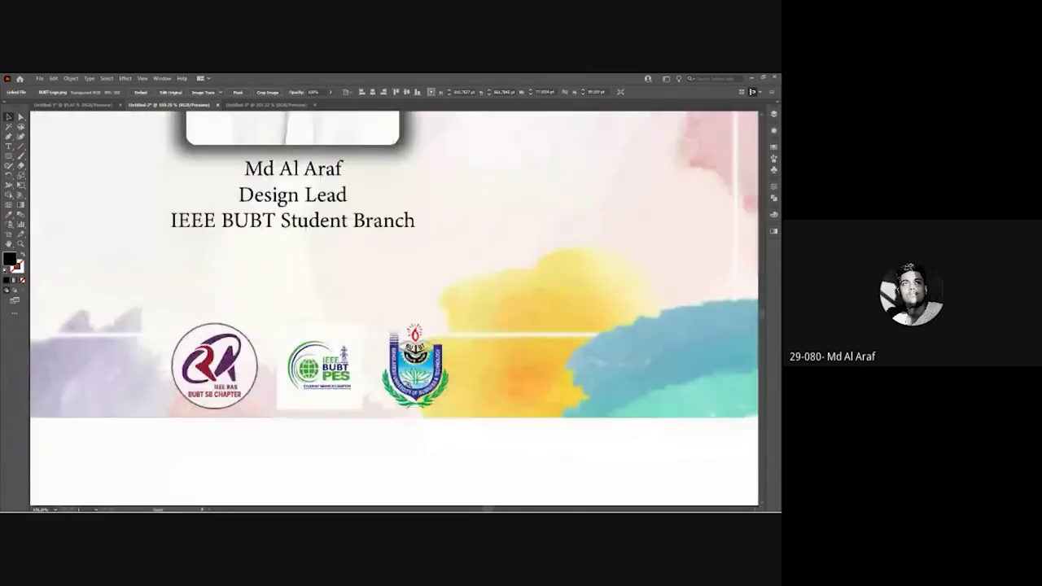
{"action": "scroll", "coordinate": [391, 326], "scroll_direction": "up", "scroll_amount": 1}
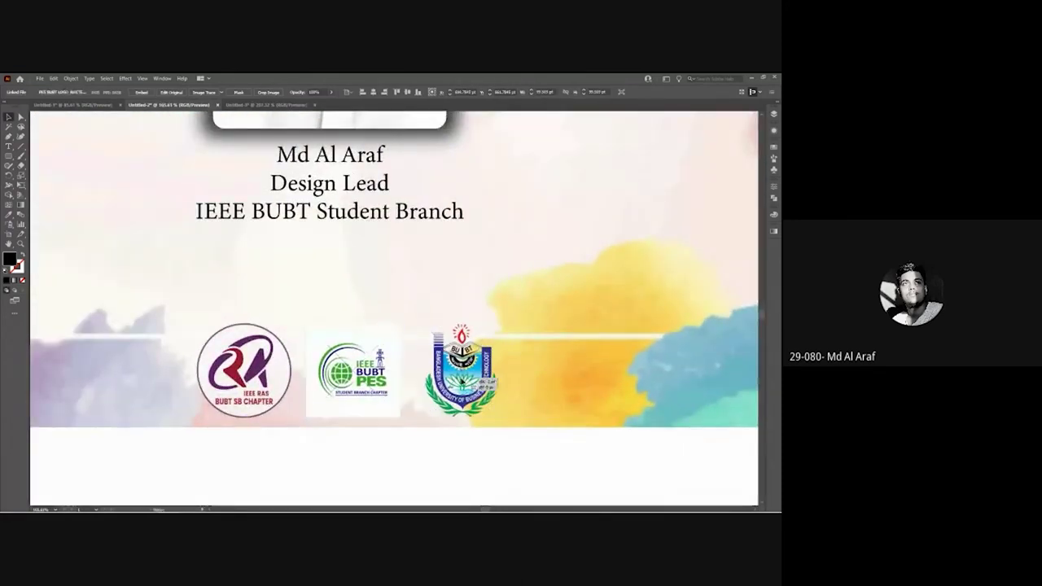
Step: Type an 'ORGANIZED BY:' caption above the logos and set it in Acumin Variable Concept
{"action": "left_click", "coordinate": [302, 301]}
{"action": "key", "text": "t"}
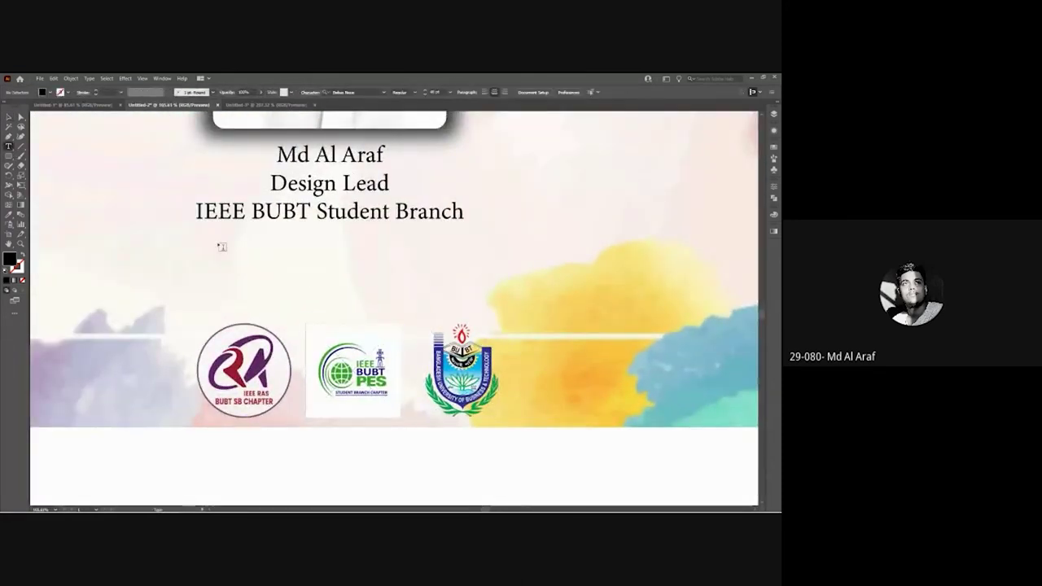
{"action": "left_click", "coordinate": [275, 285]}
{"action": "type", "text": "ORGANIZED "}
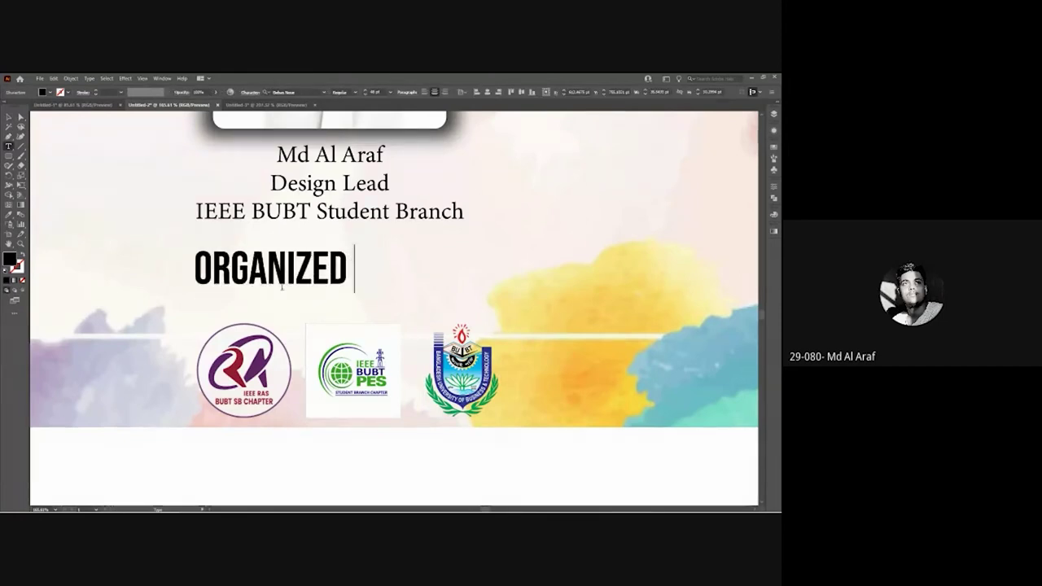
{"action": "type", "text": "BY:"}
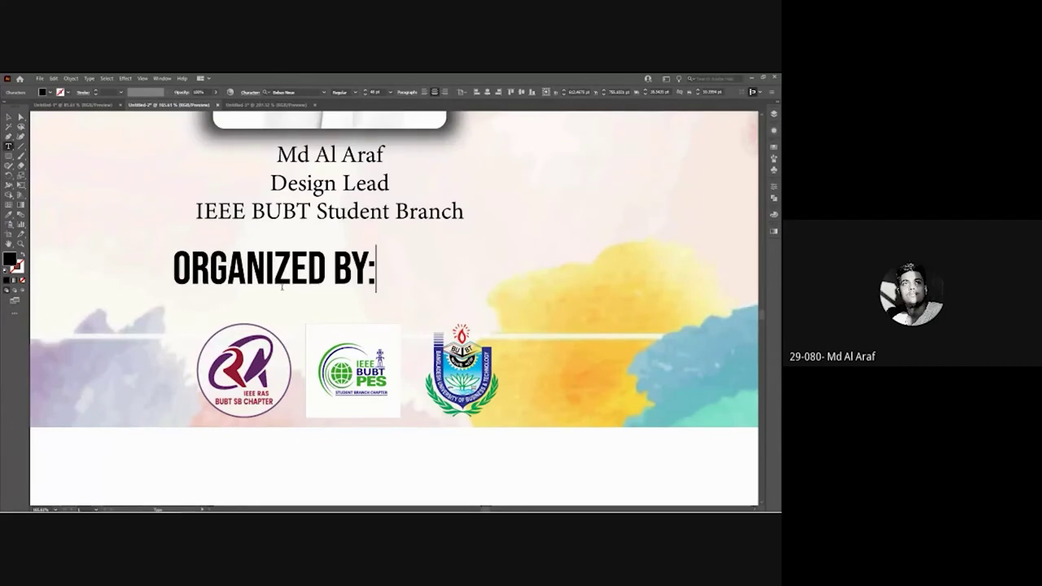
{"action": "left_click_drag", "start_coordinate": [174, 269], "coordinate": [376, 269]}
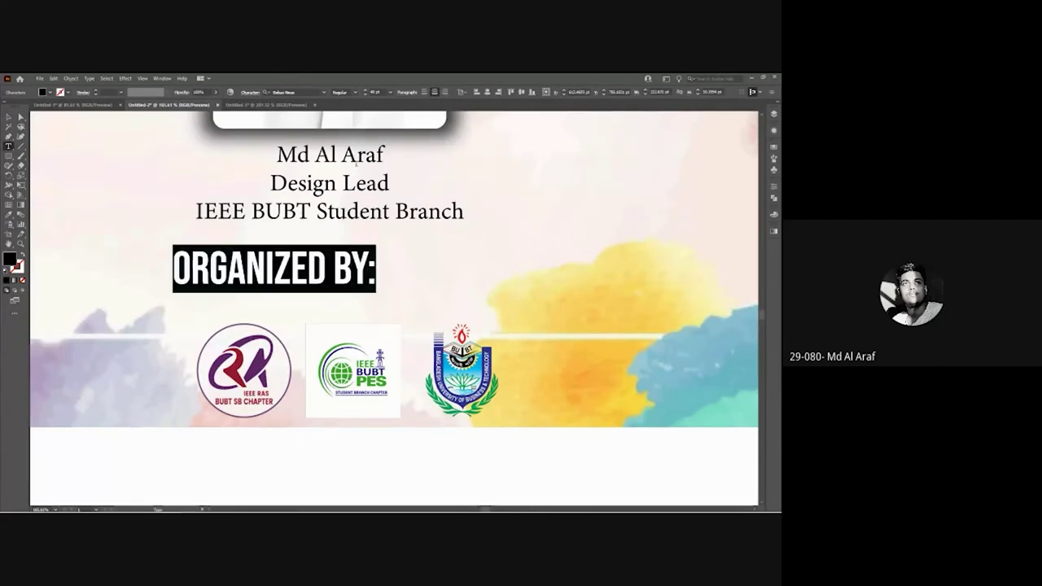
{"action": "left_click", "coordinate": [324, 92]}
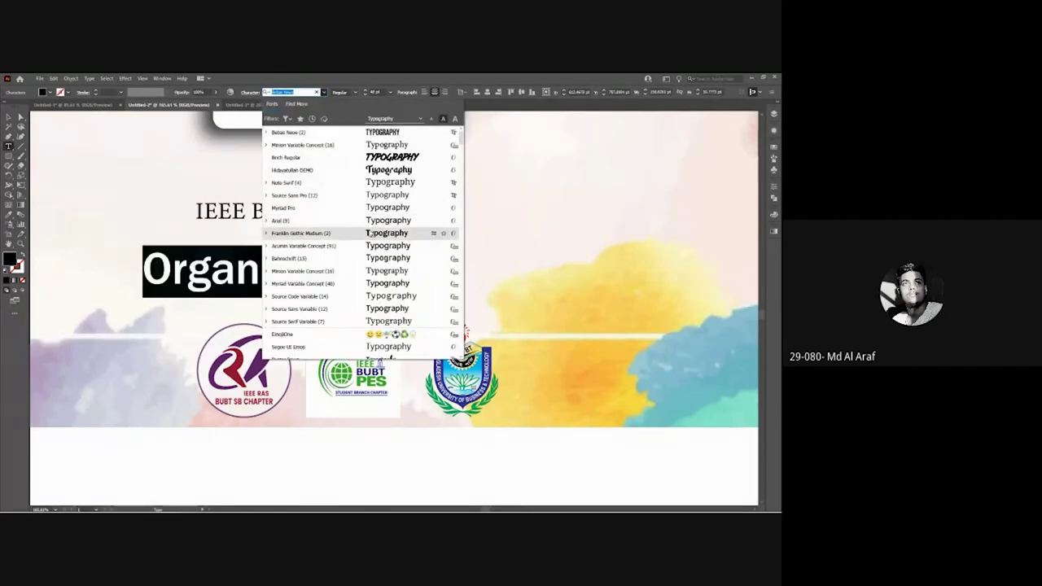
{"action": "left_click", "coordinate": [372, 245]}
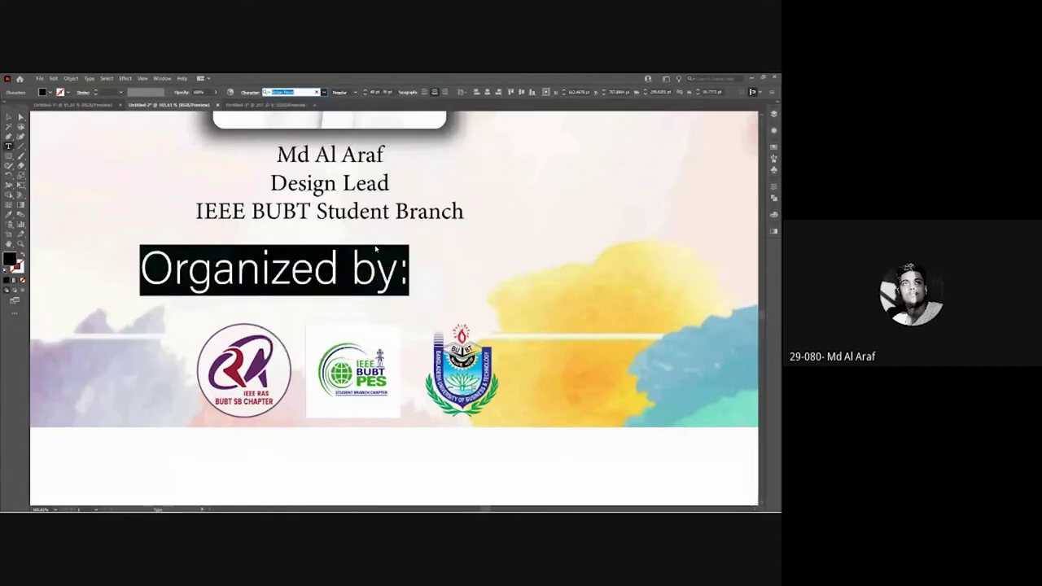
Step: Scale the Organized by: caption down to about 40%
{"action": "left_click", "coordinate": [9, 118]}
{"action": "left_click_drag", "start_coordinate": [285, 248], "coordinate": [370, 298]}
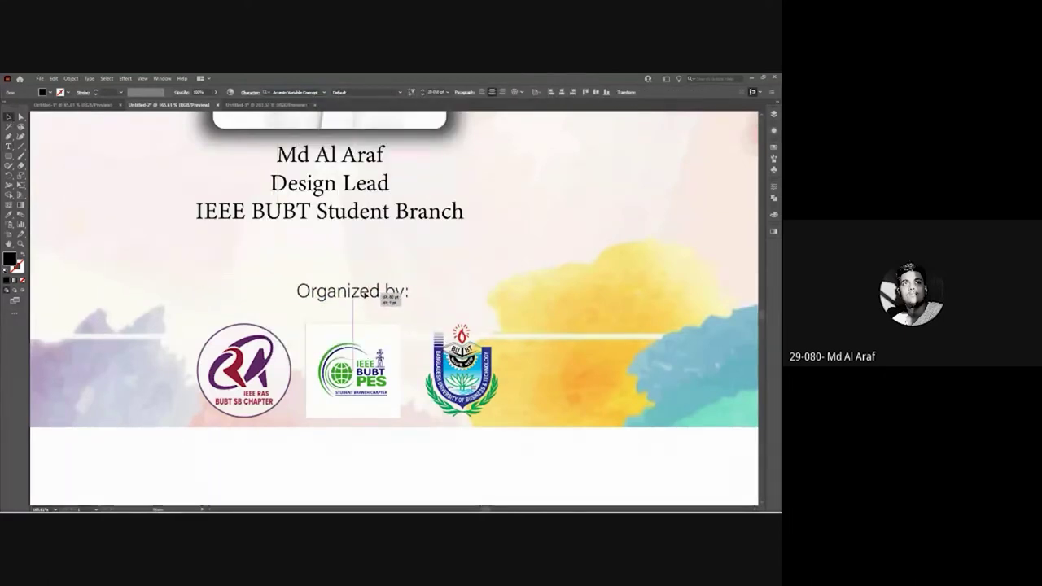
{"action": "scroll", "coordinate": [370, 298], "scroll_direction": "down", "scroll_amount": 5}
{"action": "scroll", "coordinate": [407, 295], "scroll_direction": "up", "scroll_amount": 3}
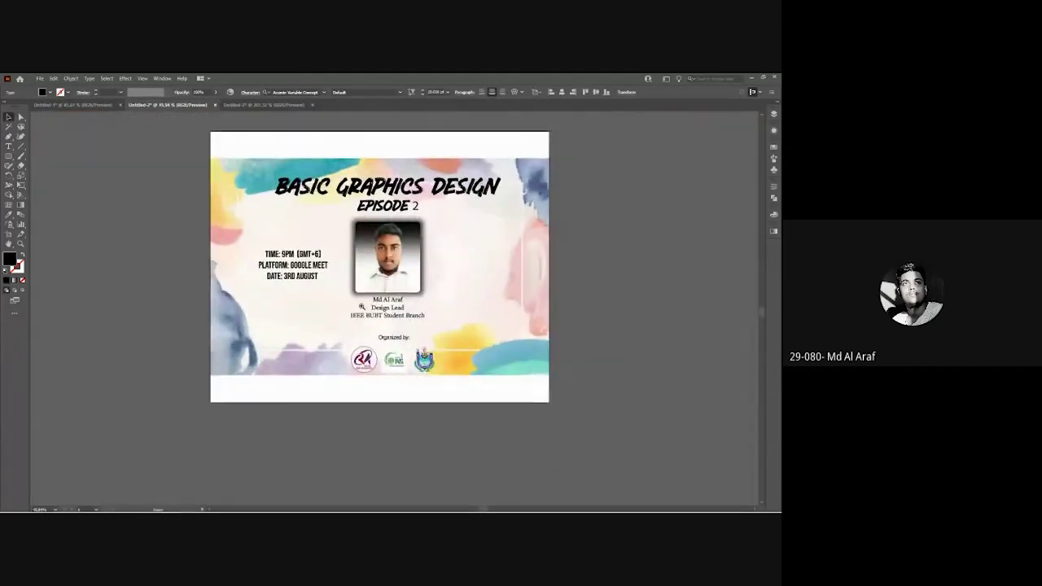
Step: Nudge the caption and the three logos slightly to the left
{"action": "left_click_drag", "start_coordinate": [444, 337], "coordinate": [413, 324]}
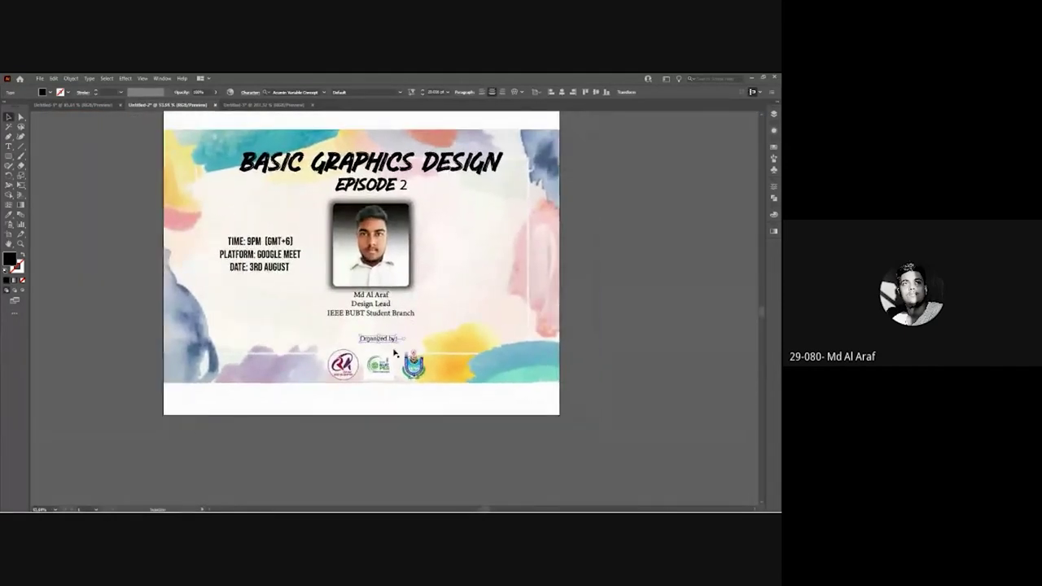
{"action": "left_click", "coordinate": [338, 334]}
{"action": "left_click_drag", "start_coordinate": [435, 391], "coordinate": [326, 333]}
{"action": "key", "text": "Left"}
{"action": "key", "text": "Left"}
{"action": "key", "text": "Left"}
{"action": "key", "text": "Left"}
{"action": "key", "text": "Left"}
{"action": "key", "text": "Left"}
{"action": "key", "text": "Left"}
{"action": "key", "text": "Left"}
{"action": "key", "text": "Left"}
{"action": "key", "text": "Left"}
{"action": "key", "text": "Left"}
{"action": "key", "text": "Left"}
{"action": "key", "text": "Left"}
{"action": "left_click", "coordinate": [481, 301]}
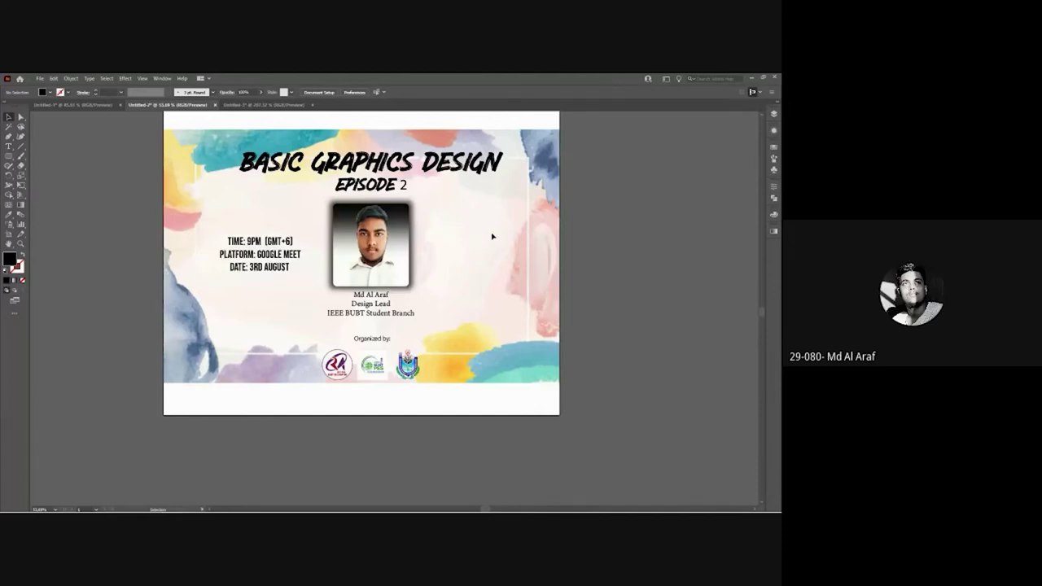
Step: Open the unDraw illustrations page in a new Chrome tab
{"action": "mouse_move", "coordinate": [130, 506]}
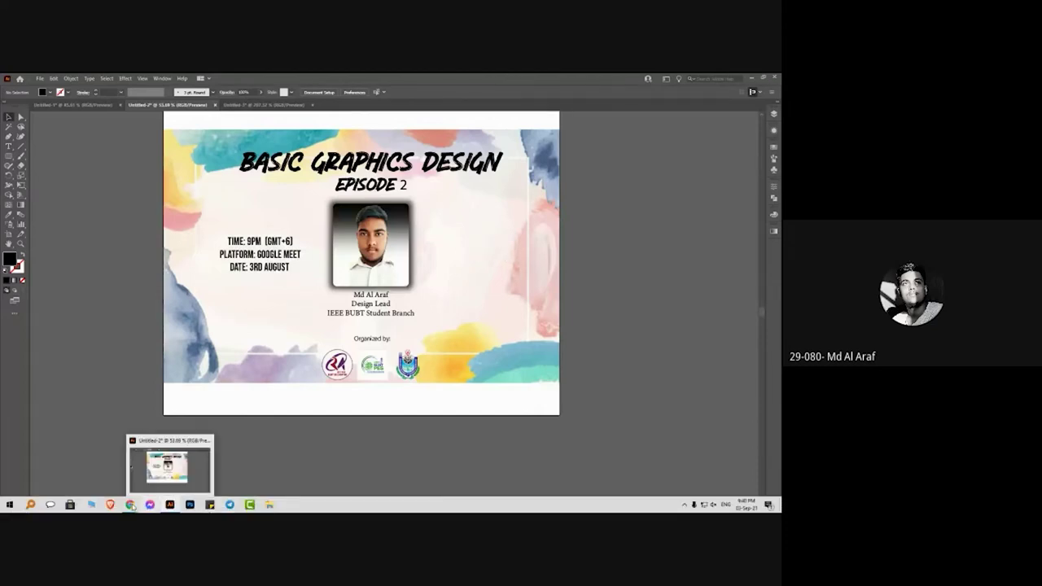
{"action": "left_click", "coordinate": [111, 475]}
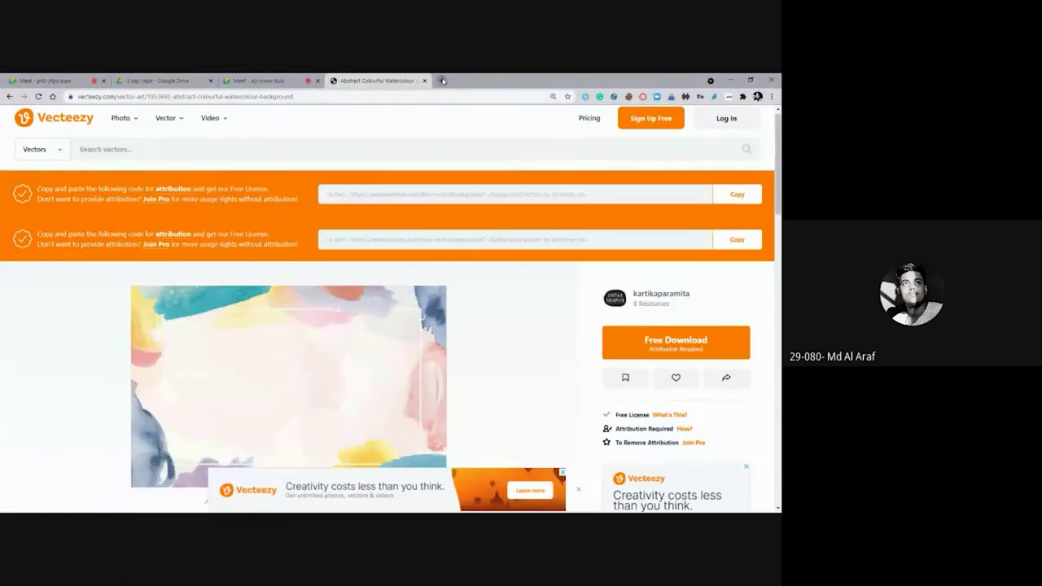
{"action": "left_click", "coordinate": [441, 81]}
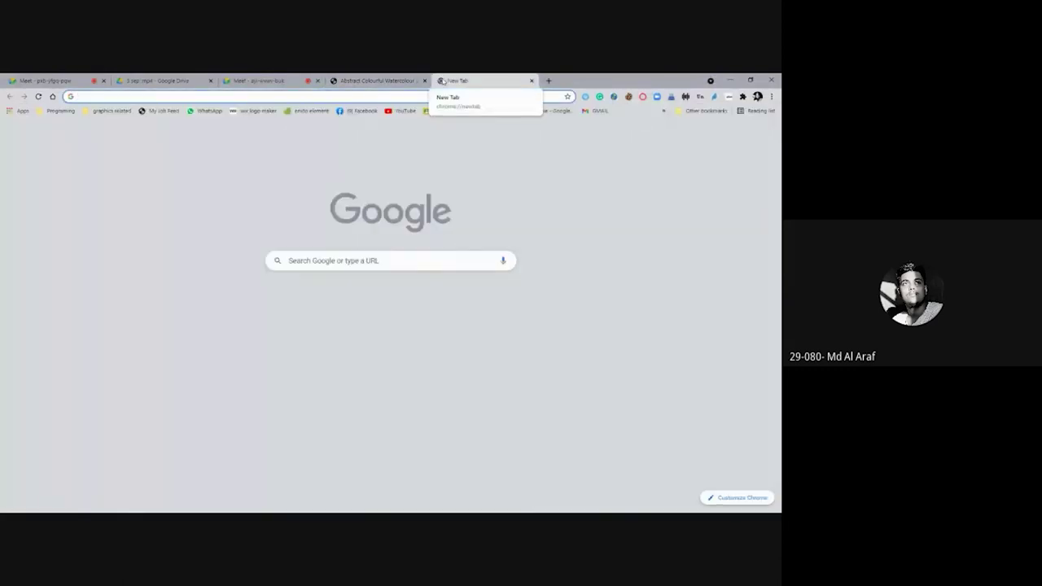
{"action": "type", "text": "undraw"}
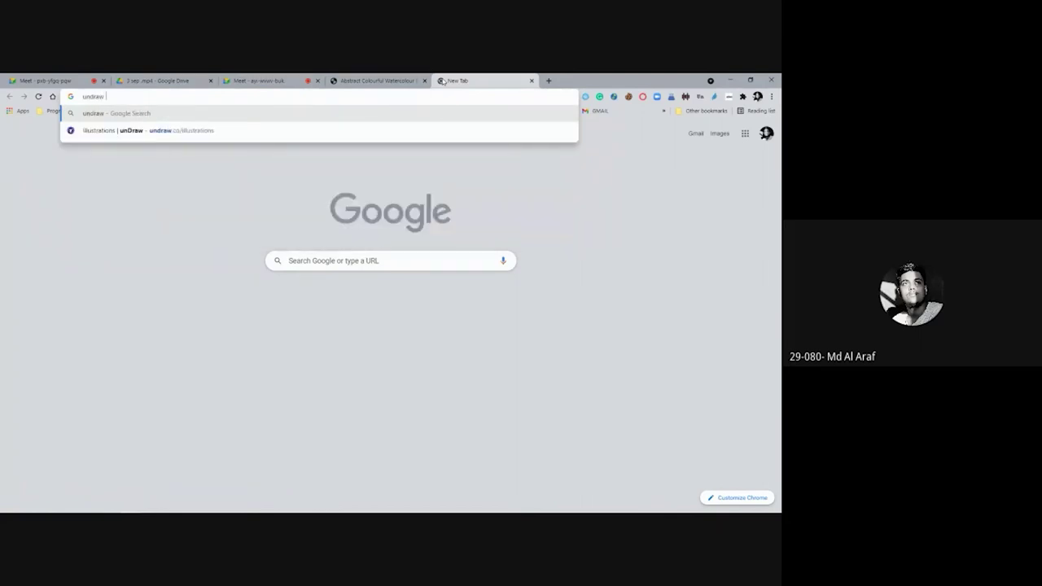
{"action": "key", "text": "Down"}
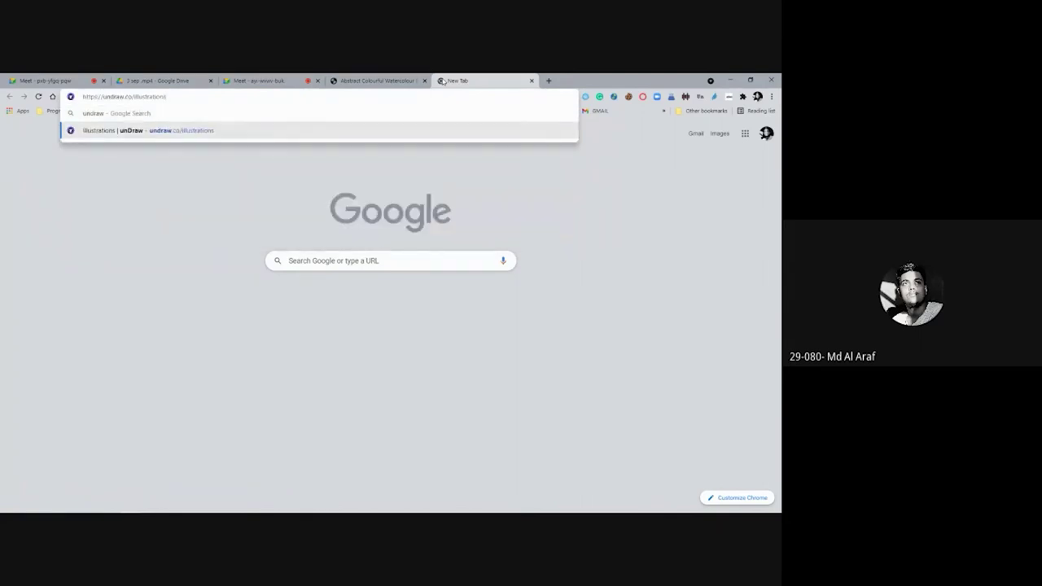
{"action": "key", "text": "Return"}
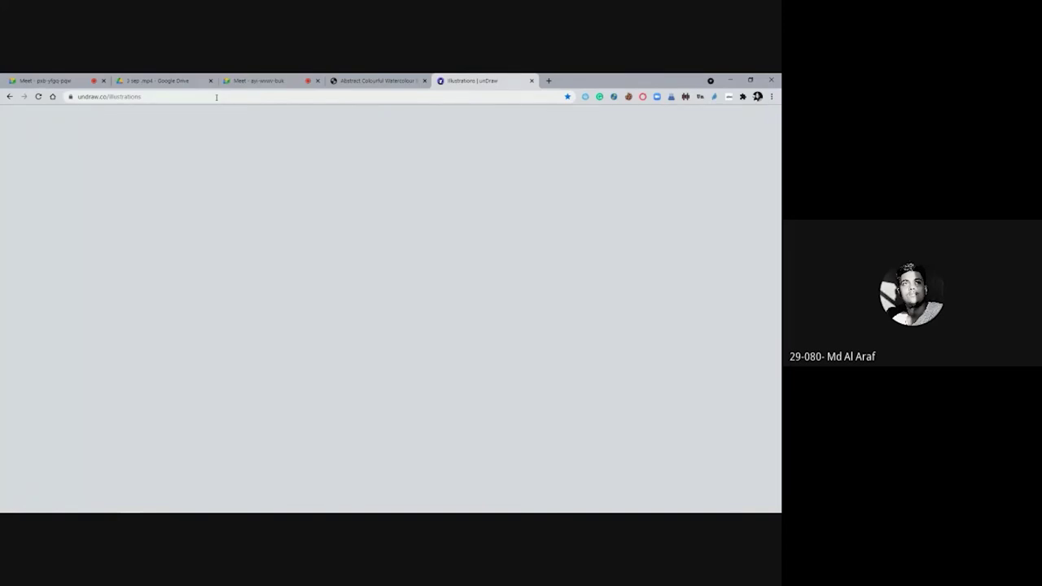
Step: Select the unDraw page address and return to the Google Meet tab's chat
{"action": "left_click", "coordinate": [216, 97]}
{"action": "key", "text": "ctrl+c"}
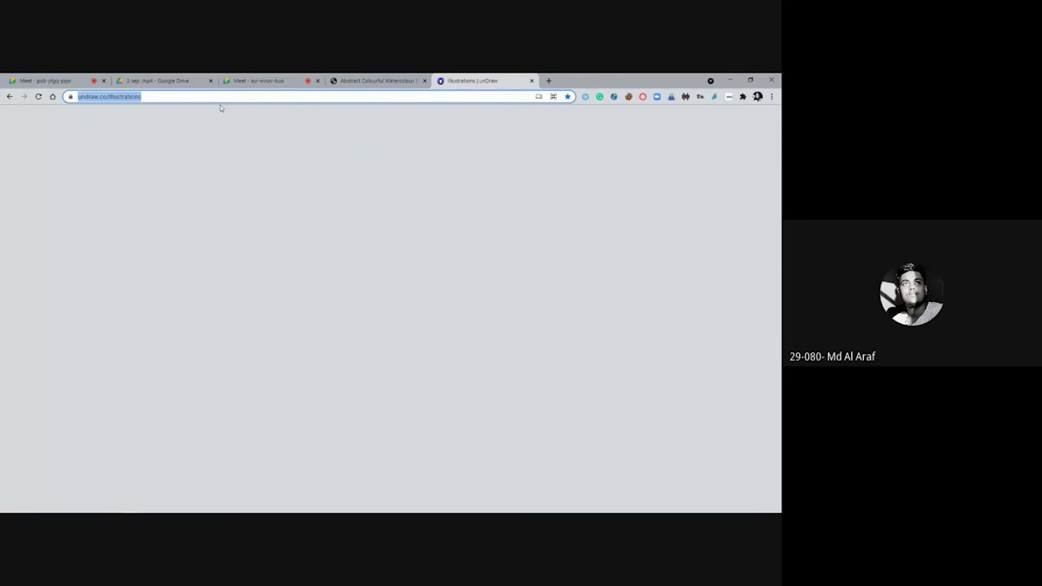
{"action": "left_click", "coordinate": [259, 80]}
{"action": "left_click", "coordinate": [738, 492]}
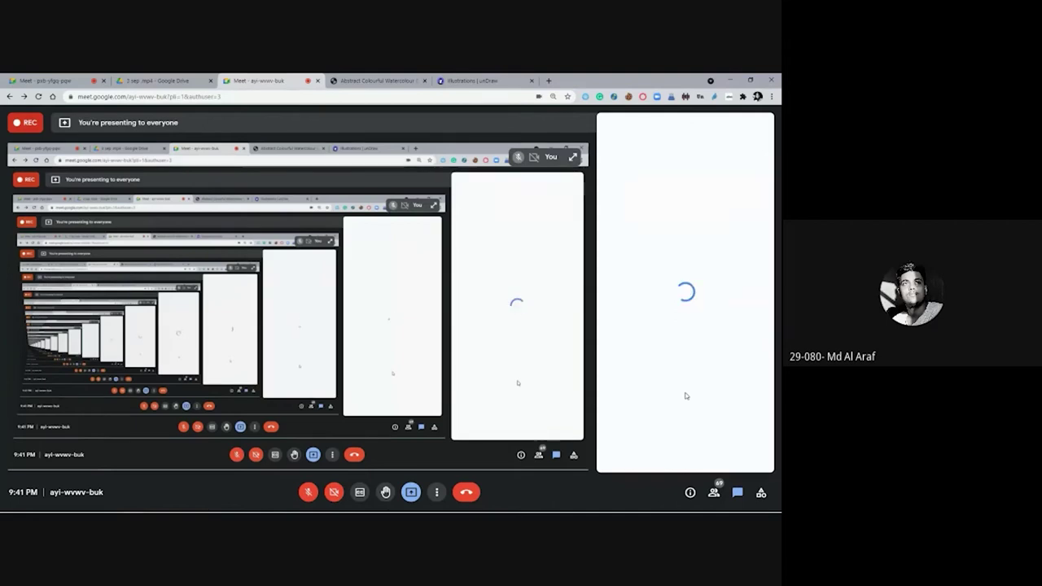
Step: Paste and send the unDraw illustrations link in the Meet chat, then go to the unDraw tab
{"action": "left_click", "coordinate": [468, 81]}
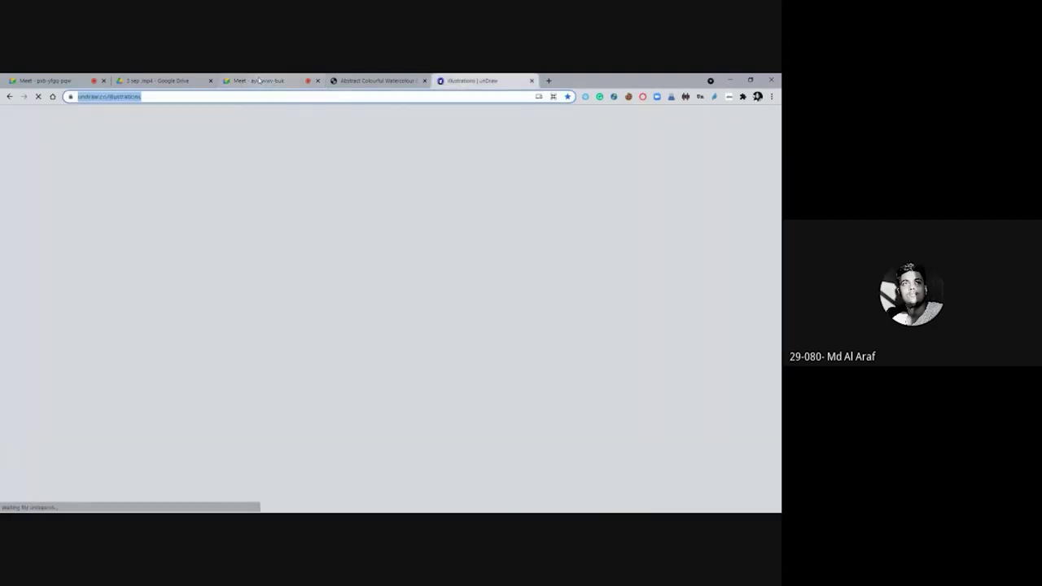
{"action": "left_click", "coordinate": [261, 81]}
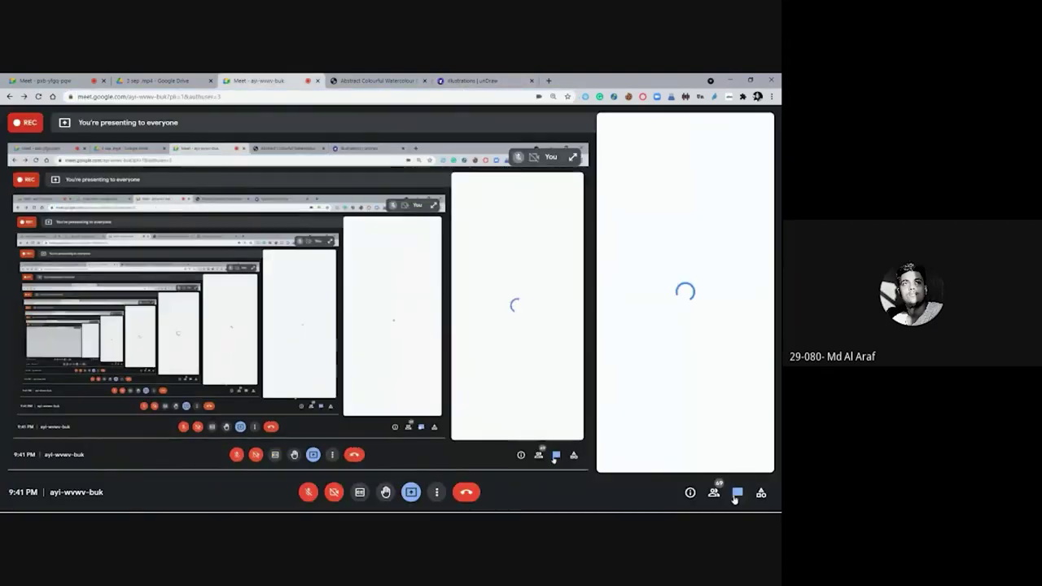
{"action": "left_click", "coordinate": [739, 494]}
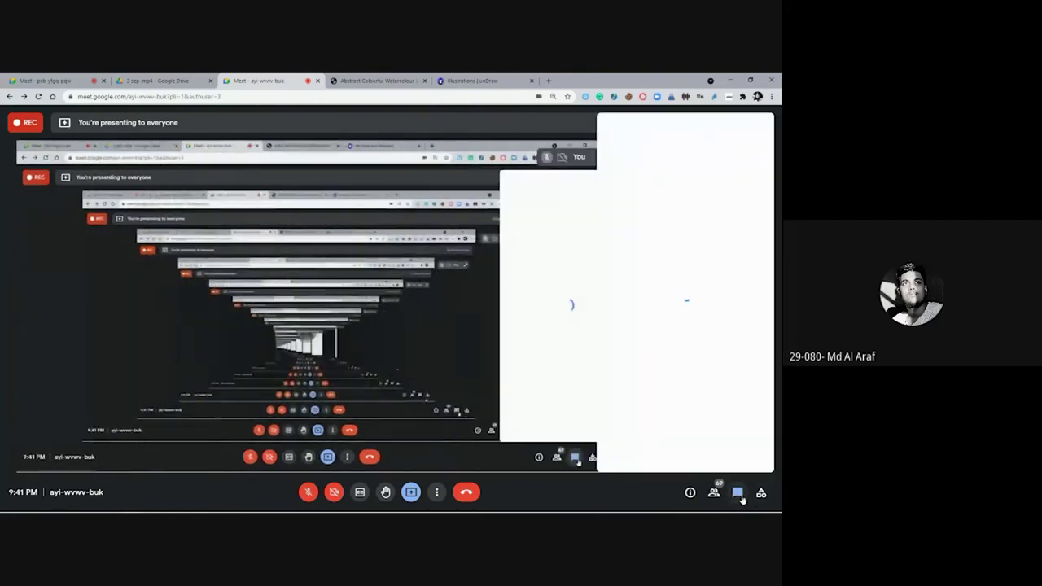
{"action": "left_click", "coordinate": [643, 454]}
{"action": "key", "text": "ctrl+v"}
{"action": "key", "text": "Return"}
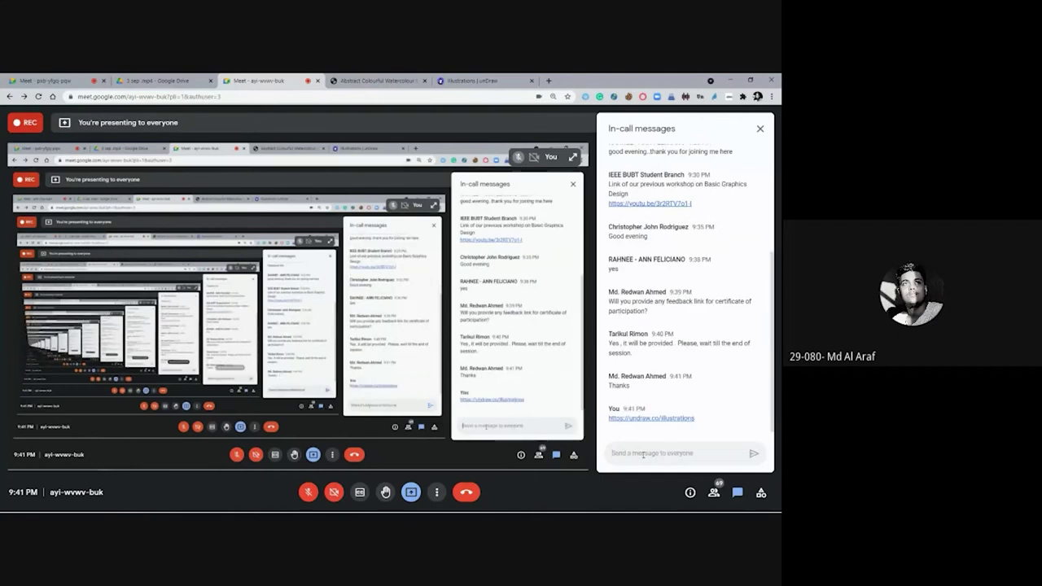
{"action": "left_click", "coordinate": [472, 82]}
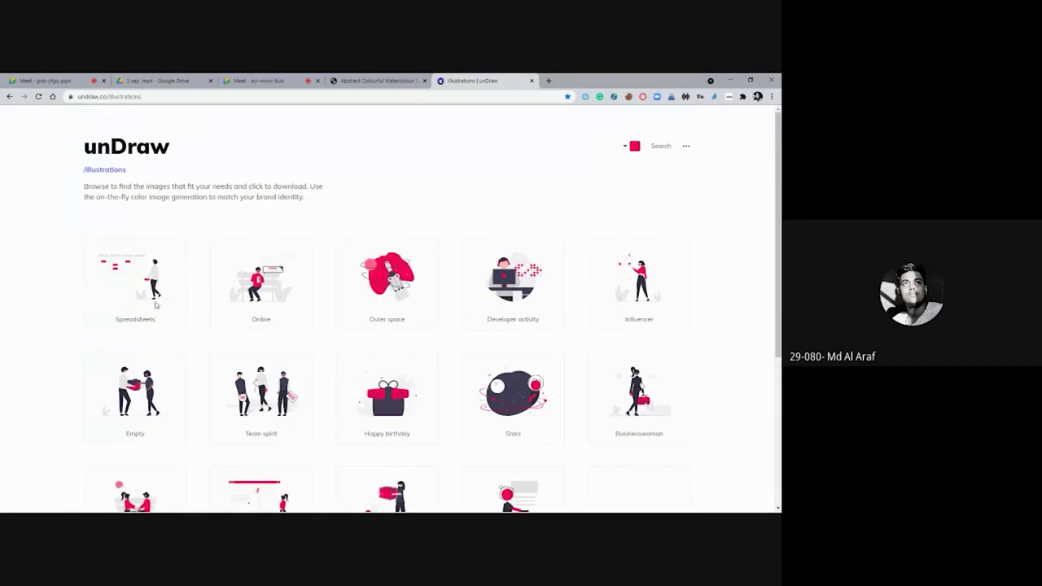
Step: Change the unDraw illustration colour from red to teal
{"action": "scroll", "coordinate": [498, 336], "scroll_direction": "down", "scroll_amount": 2}
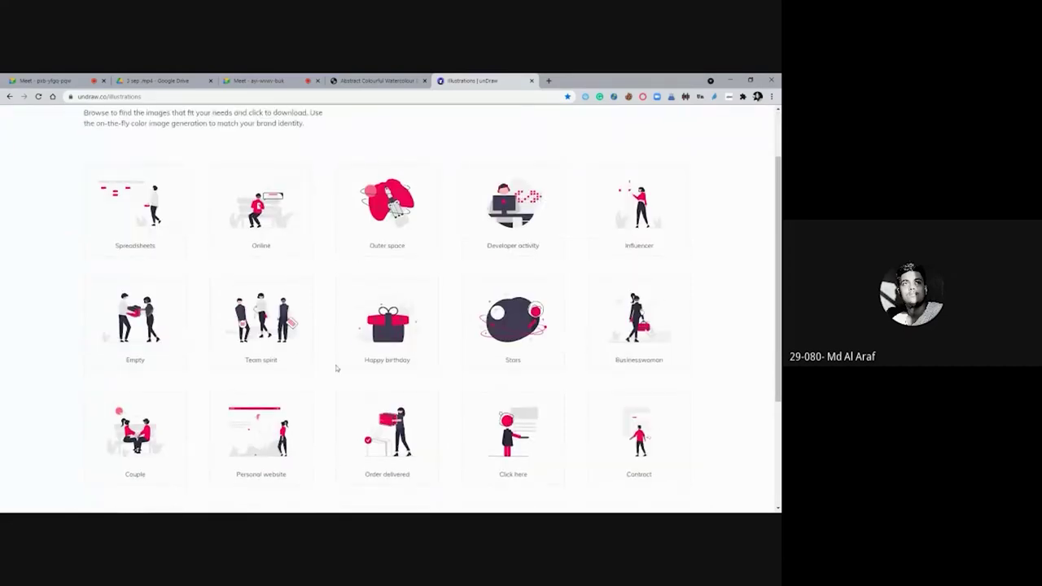
{"action": "scroll", "coordinate": [405, 368], "scroll_direction": "down", "scroll_amount": 4}
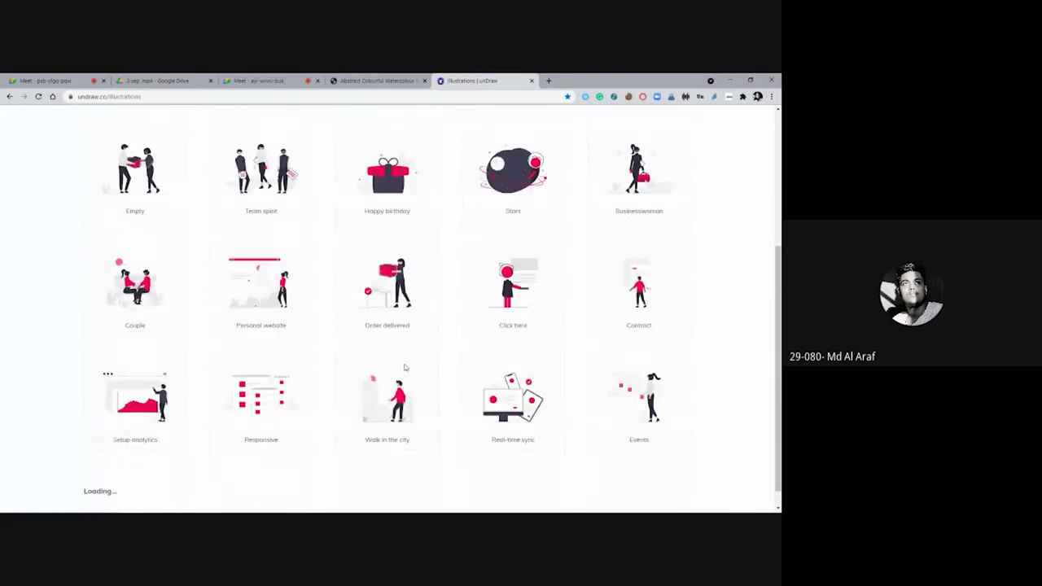
{"action": "scroll", "coordinate": [626, 149], "scroll_direction": "up", "scroll_amount": 5}
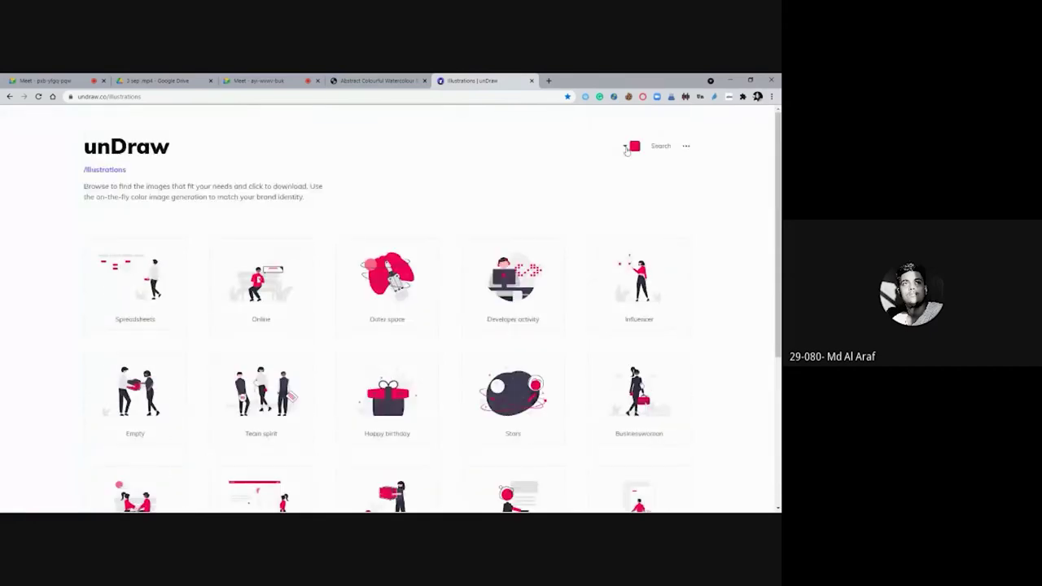
{"action": "left_click", "coordinate": [627, 148]}
{"action": "left_click", "coordinate": [589, 225]}
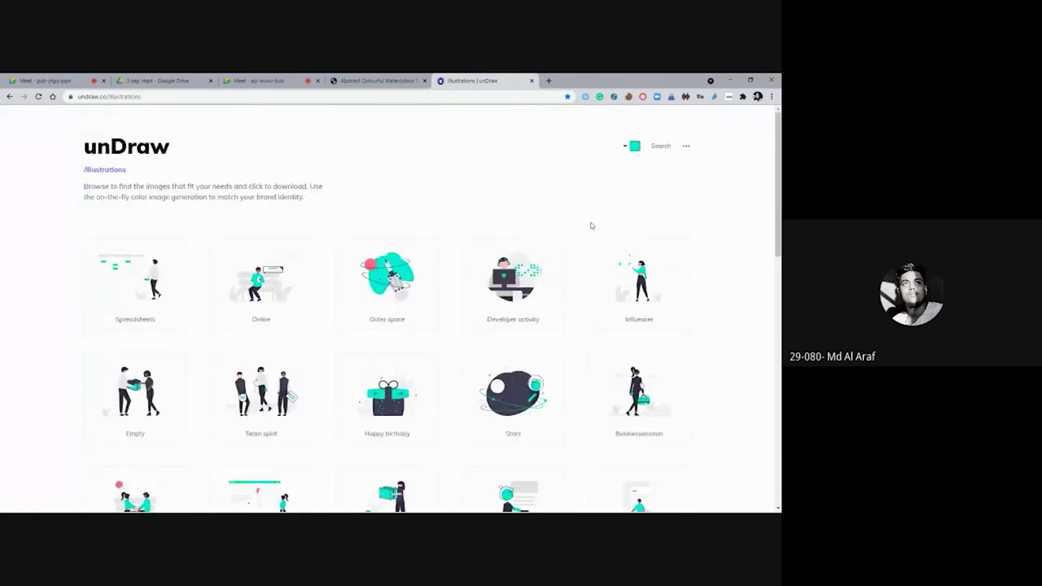
Step: Open the Lost online illustration with its download options
{"action": "scroll", "coordinate": [456, 280], "scroll_direction": "down", "scroll_amount": 2}
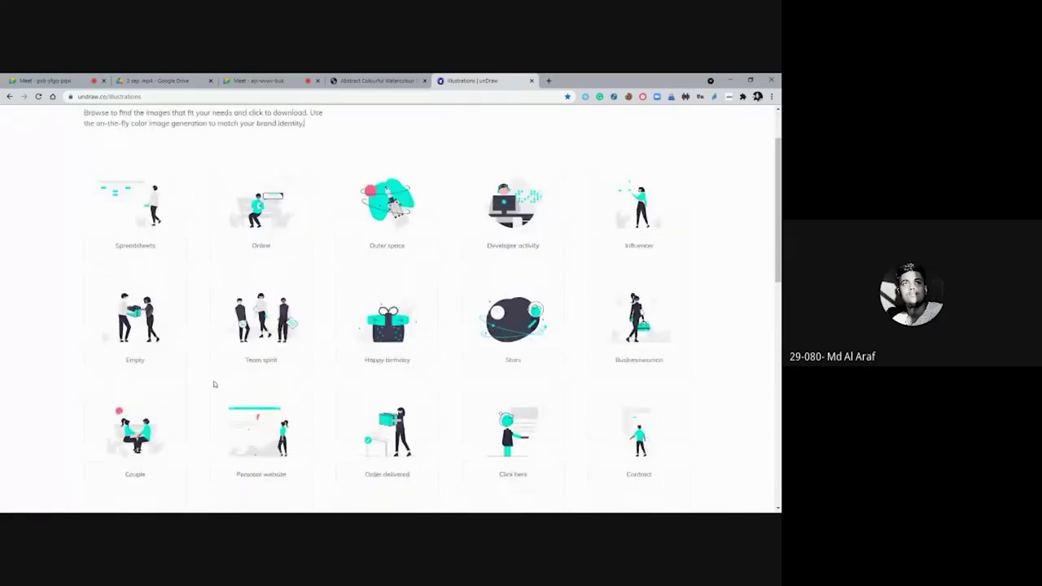
{"action": "scroll", "coordinate": [219, 378], "scroll_direction": "down", "scroll_amount": 4}
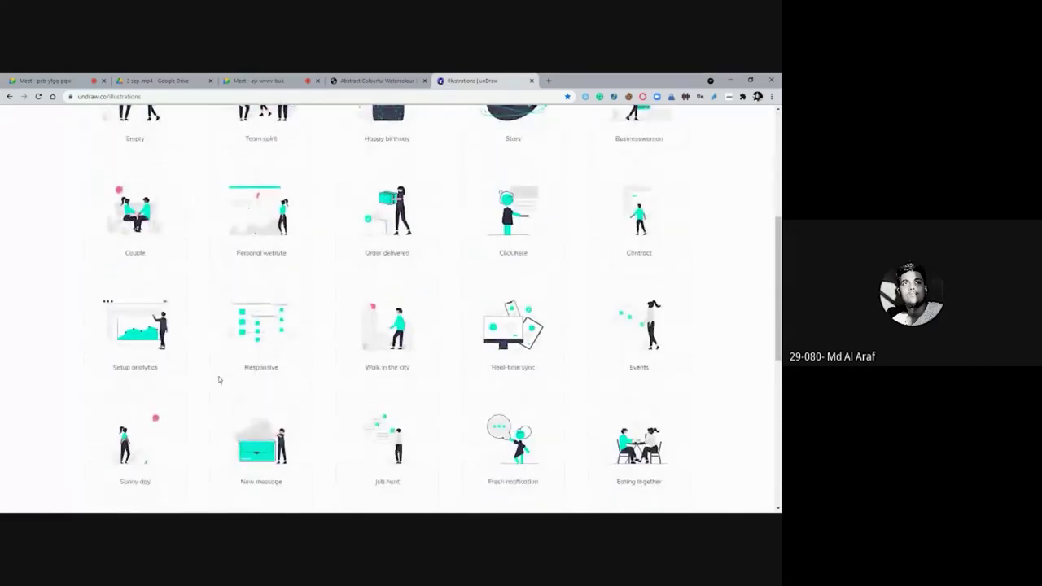
{"action": "scroll", "coordinate": [244, 377], "scroll_direction": "down", "scroll_amount": 3}
{"action": "scroll", "coordinate": [262, 375], "scroll_direction": "down", "scroll_amount": 3}
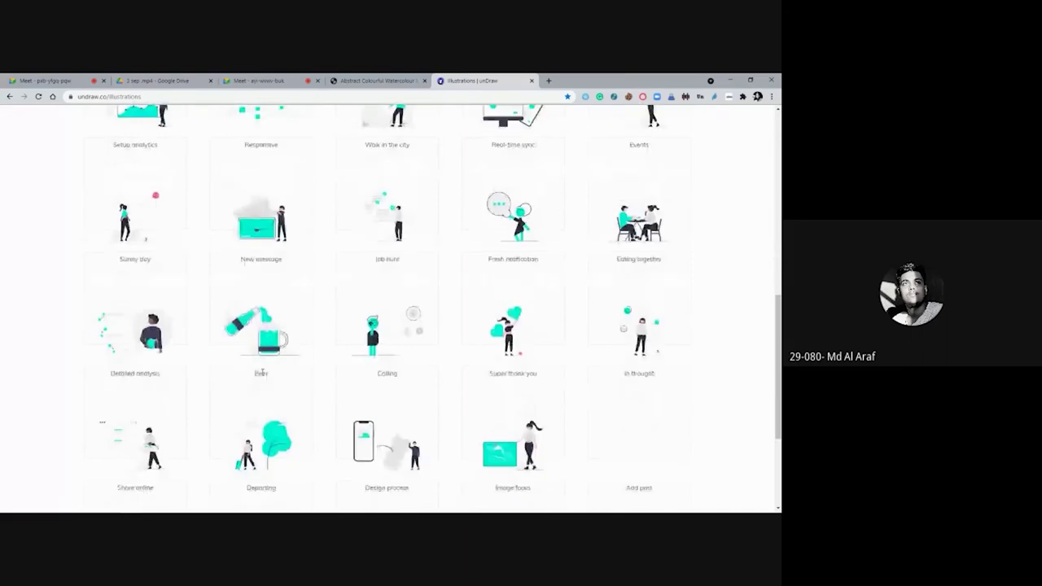
{"action": "scroll", "coordinate": [262, 376], "scroll_direction": "down", "scroll_amount": 1}
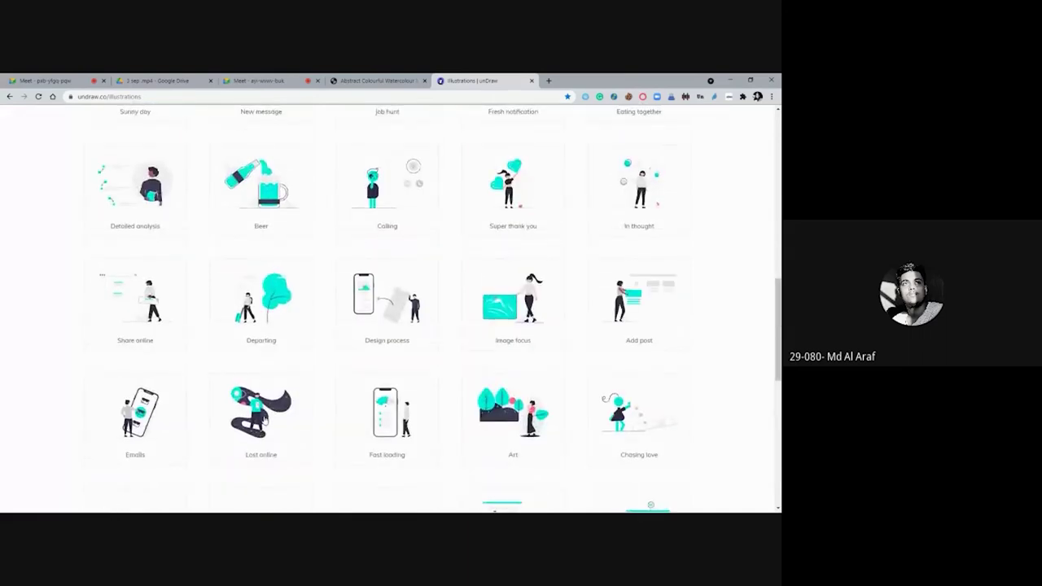
{"action": "left_click", "coordinate": [264, 419]}
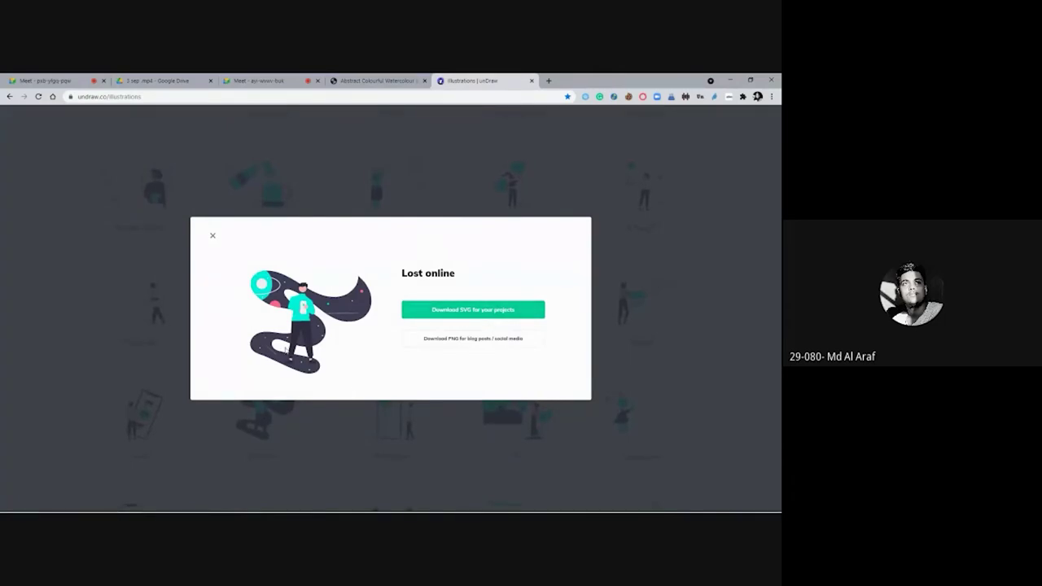
Step: Zoom the page to 125% and snip the Lost online illustration to the clipboard
{"action": "key", "text": "ctrl+plus"}
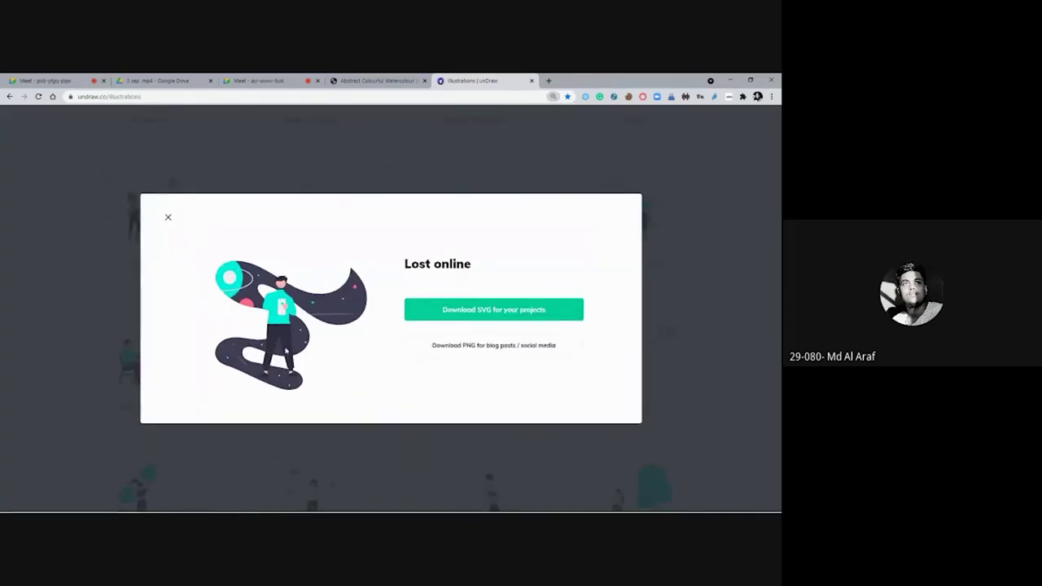
{"action": "key", "text": "super+shift+s"}
{"action": "left_click_drag", "start_coordinate": [192, 239], "coordinate": [397, 407]}
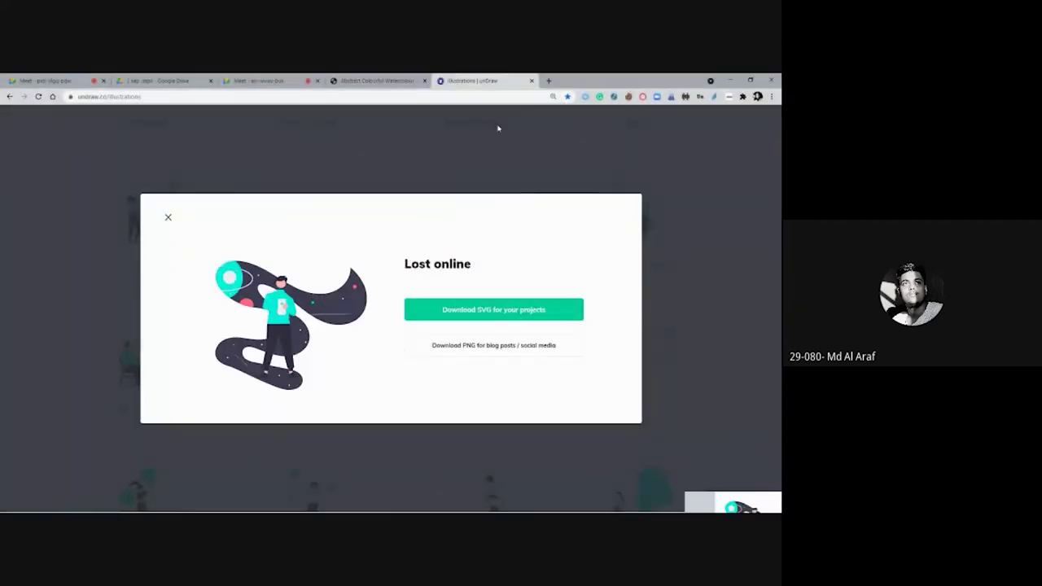
{"action": "mouse_move", "coordinate": [244, 508]}
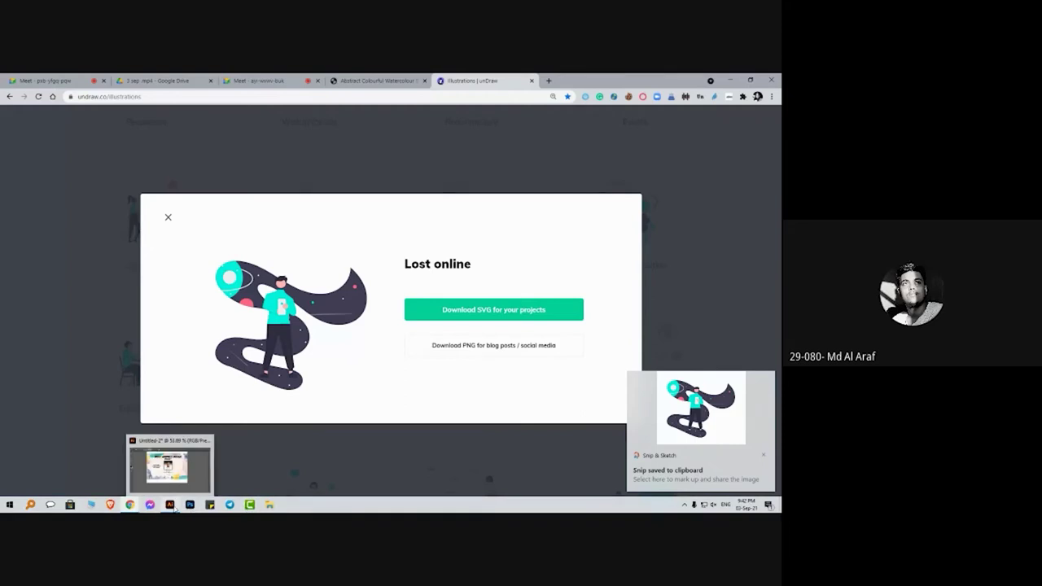
{"action": "left_click", "coordinate": [169, 505]}
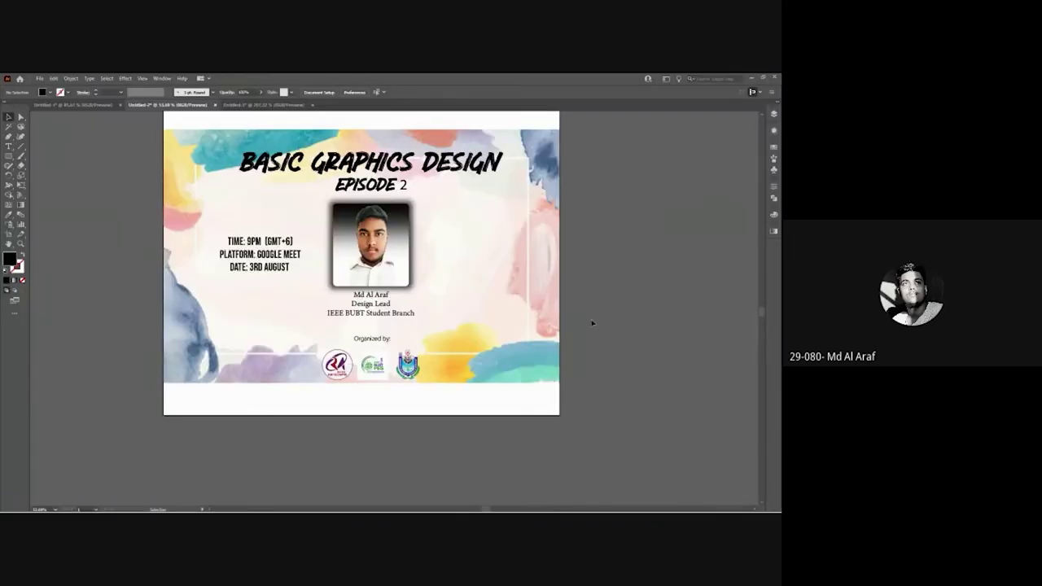
Step: Paste the Lost online snip, shrink it, and park it on the pasteboard right of the artboard
{"action": "scroll", "coordinate": [594, 317], "scroll_direction": "up", "scroll_amount": 3}
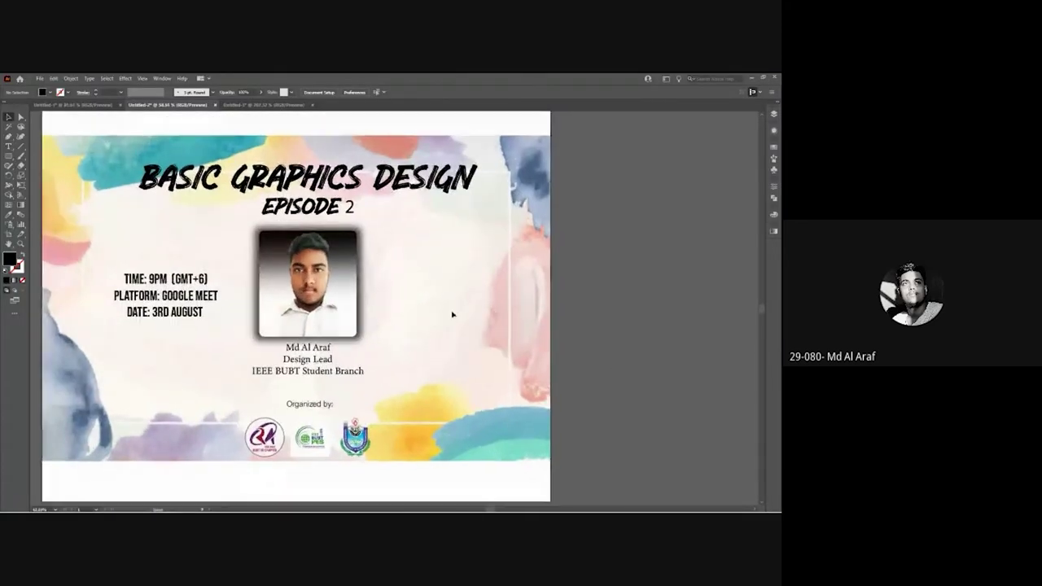
{"action": "key", "text": "ctrl+v"}
{"action": "left_click_drag", "start_coordinate": [417, 306], "coordinate": [491, 301]}
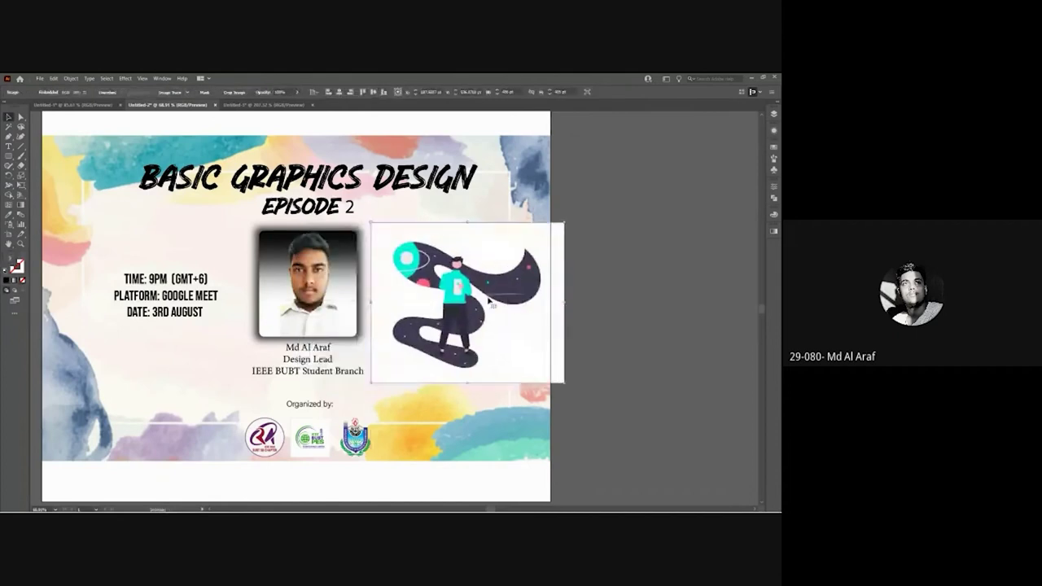
{"action": "left_click_drag", "start_coordinate": [465, 223], "coordinate": [478, 274]}
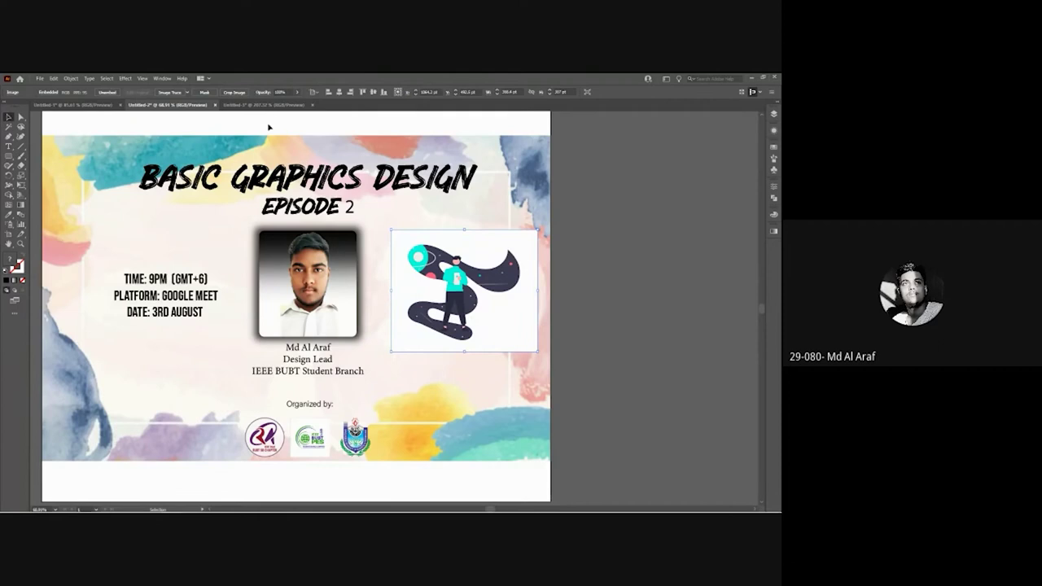
{"action": "key", "text": "shift+Right"}
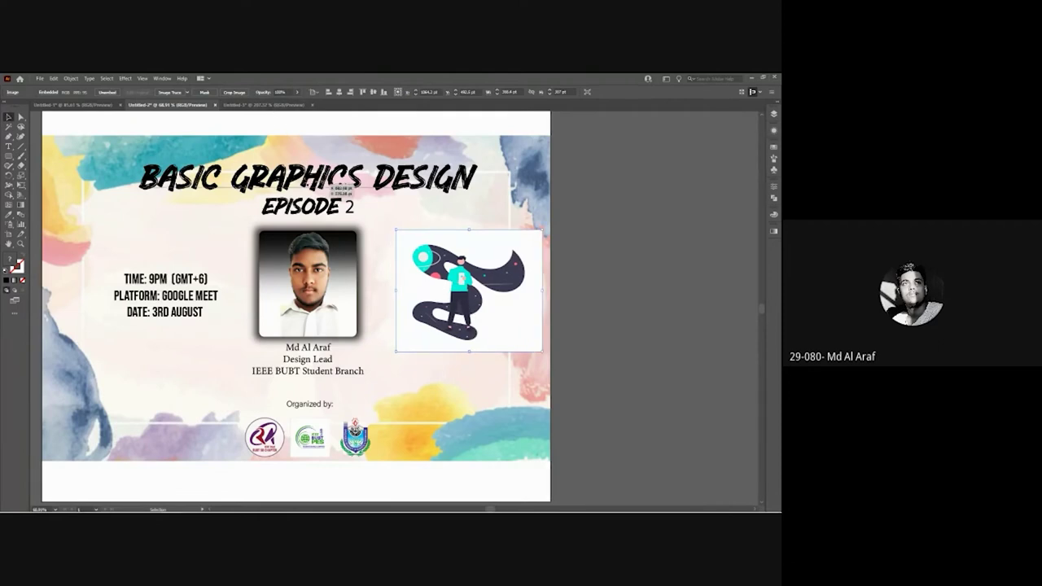
{"action": "left_click_drag", "start_coordinate": [418, 237], "coordinate": [594, 237]}
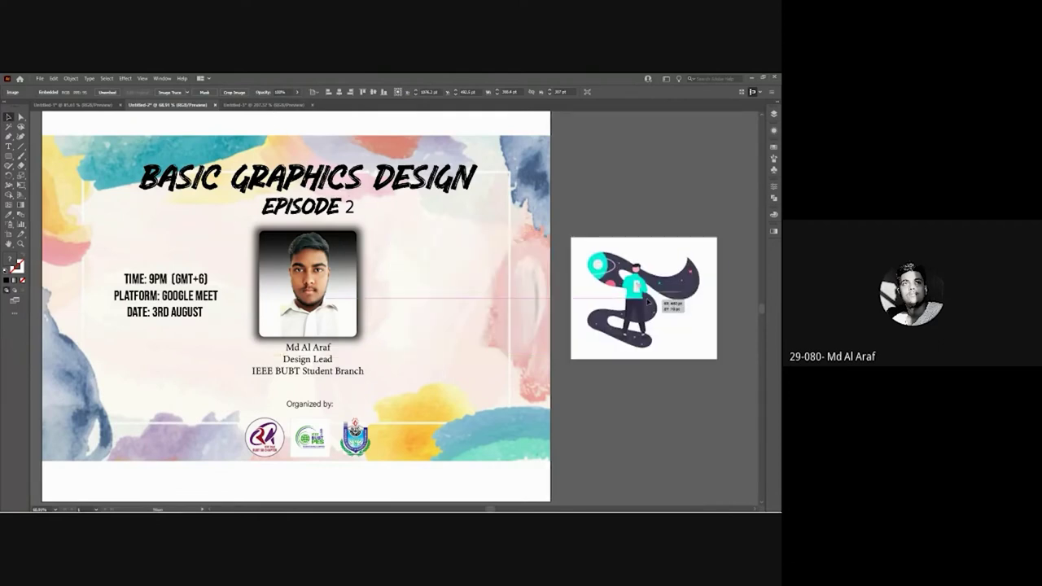
{"action": "left_click_drag", "start_coordinate": [647, 298], "coordinate": [469, 297]}
Step: Image-trace the skater illustration with a preset, then expand and ungroup the trace
{"action": "scroll", "coordinate": [485, 320], "scroll_direction": "up", "scroll_amount": 5}
{"action": "scroll", "coordinate": [485, 320], "scroll_direction": "up", "scroll_amount": 1}
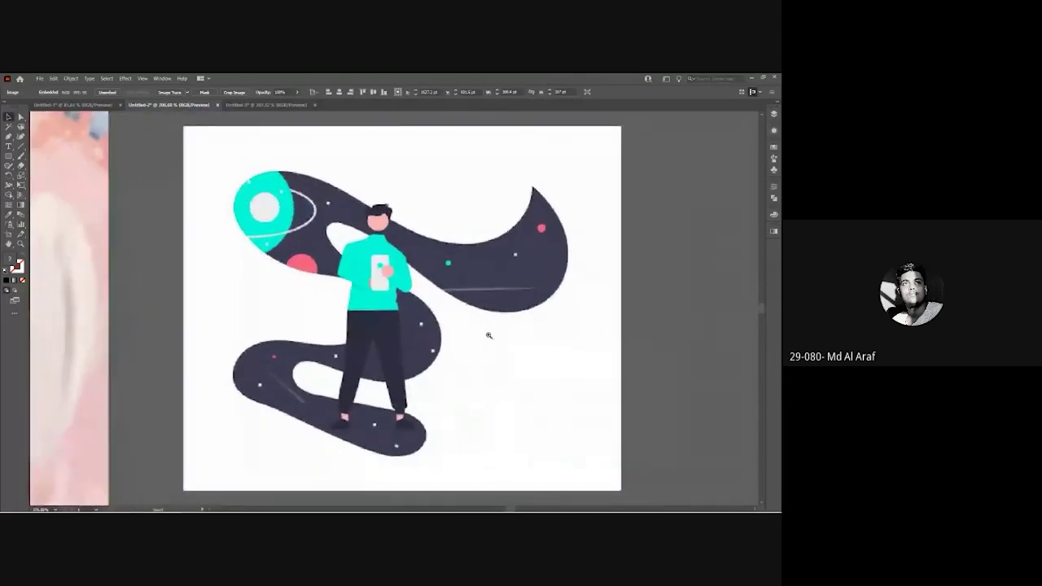
{"action": "scroll", "coordinate": [486, 332], "scroll_direction": "down", "scroll_amount": 2}
{"action": "left_click", "coordinate": [674, 288]}
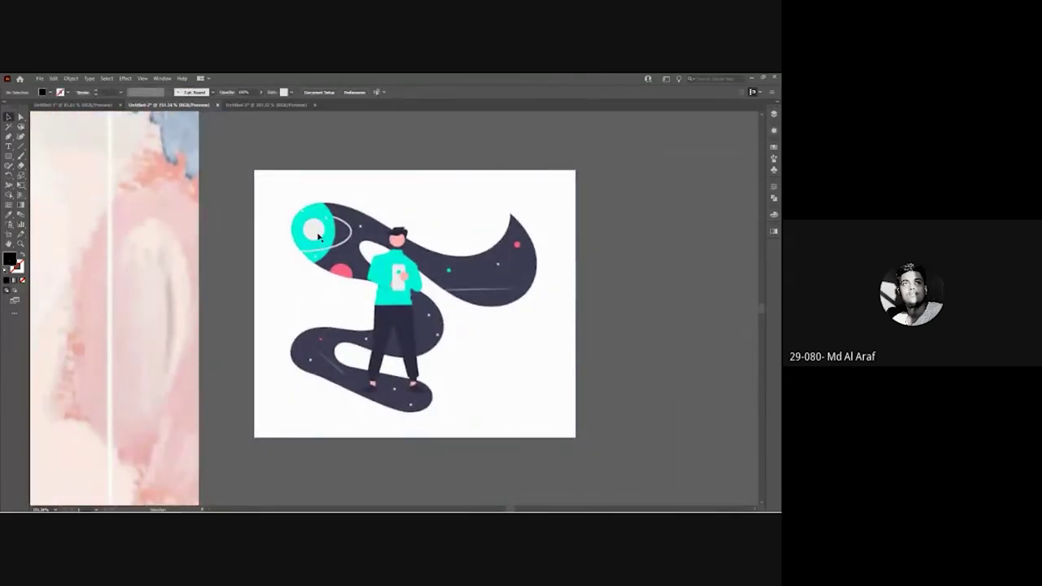
{"action": "left_click", "coordinate": [343, 189]}
{"action": "left_click", "coordinate": [188, 94]}
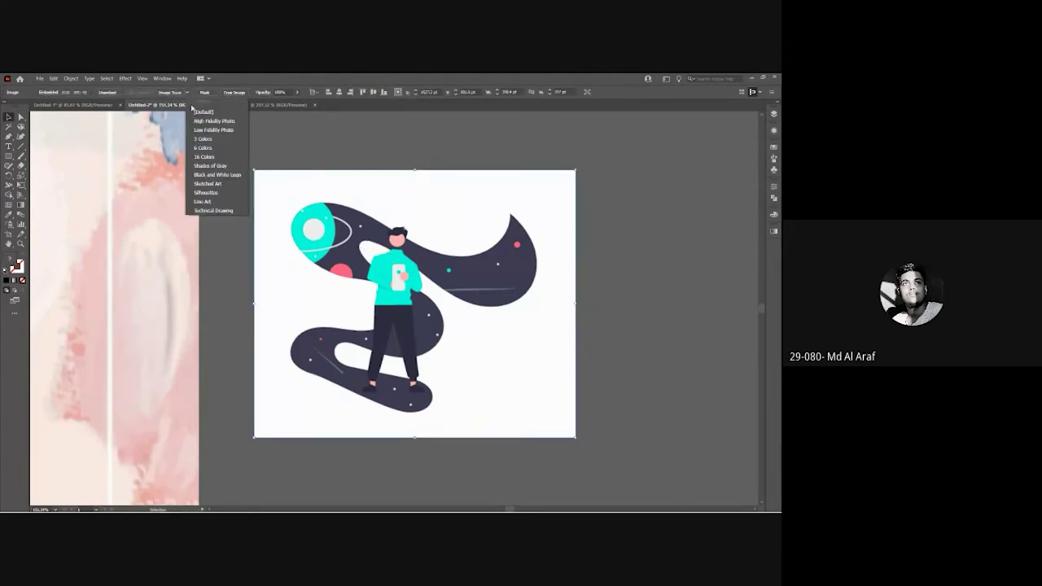
{"action": "left_click", "coordinate": [208, 157]}
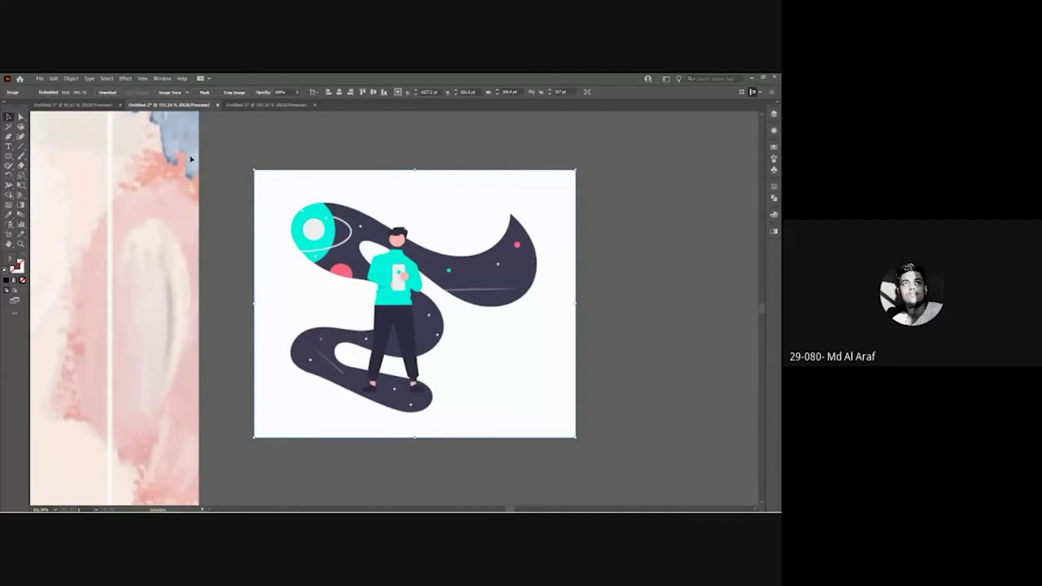
{"action": "right_click", "coordinate": [385, 271]}
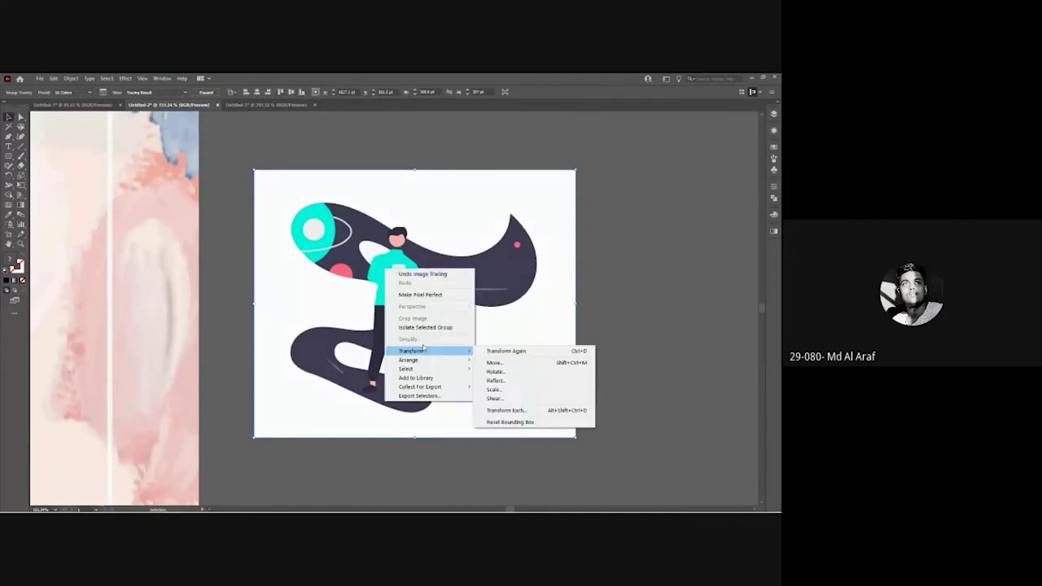
{"action": "left_click", "coordinate": [203, 93]}
{"action": "right_click", "coordinate": [410, 306]}
{"action": "left_click", "coordinate": [427, 372]}
Step: Delete the white background rectangle, the white pieces under the feet, and the white leaf
{"action": "left_click", "coordinate": [559, 353]}
{"action": "key", "text": "Delete"}
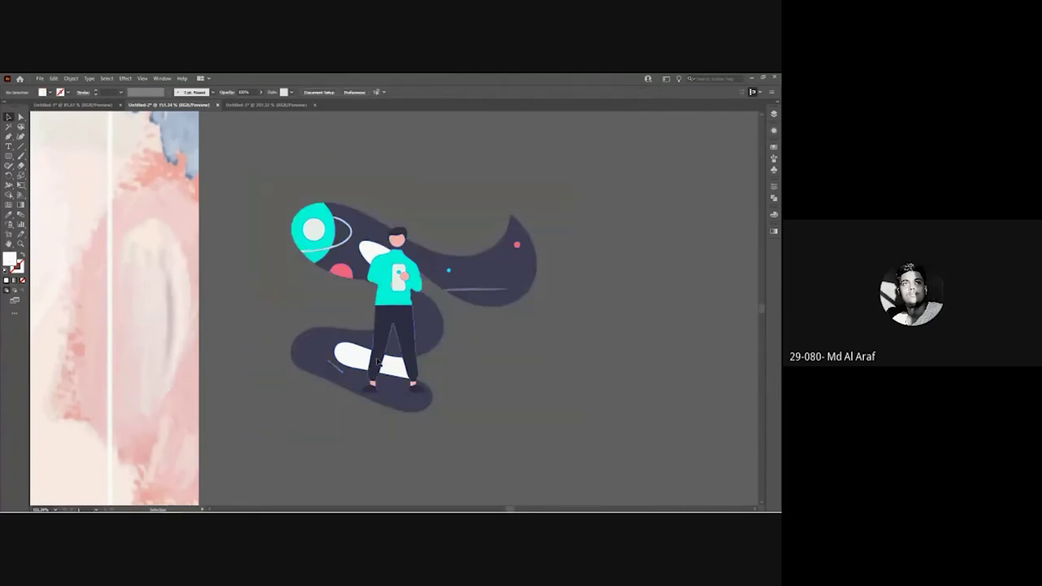
{"action": "left_click", "coordinate": [376, 362]}
{"action": "key", "text": "Delete"}
{"action": "left_click", "coordinate": [388, 364]}
{"action": "key", "text": "Delete"}
{"action": "left_click", "coordinate": [367, 238]}
{"action": "key", "text": "Delete"}
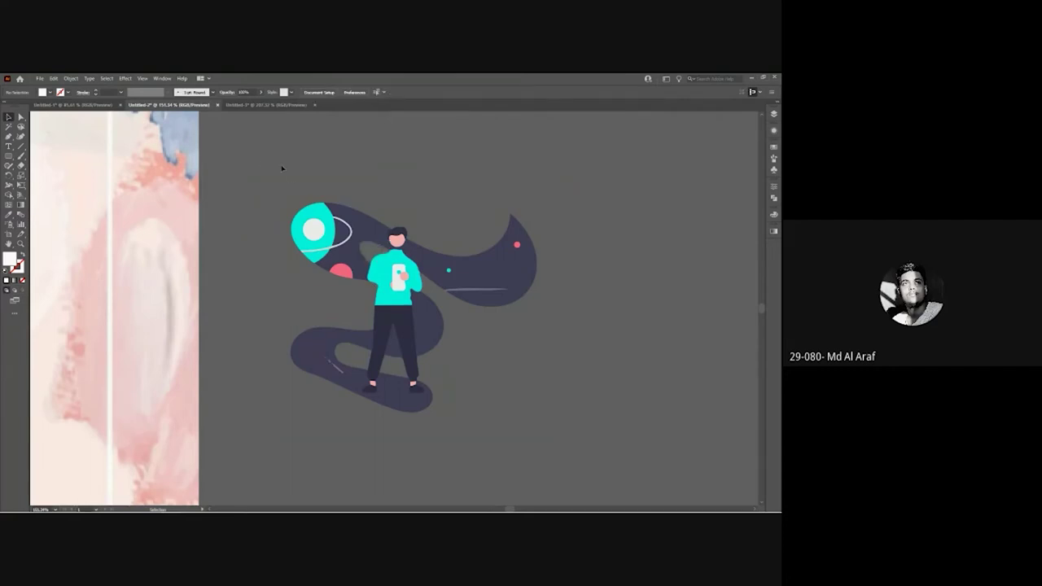
Step: Select all the skater artwork and move it next to the poster
{"action": "key", "text": "ctrl+a"}
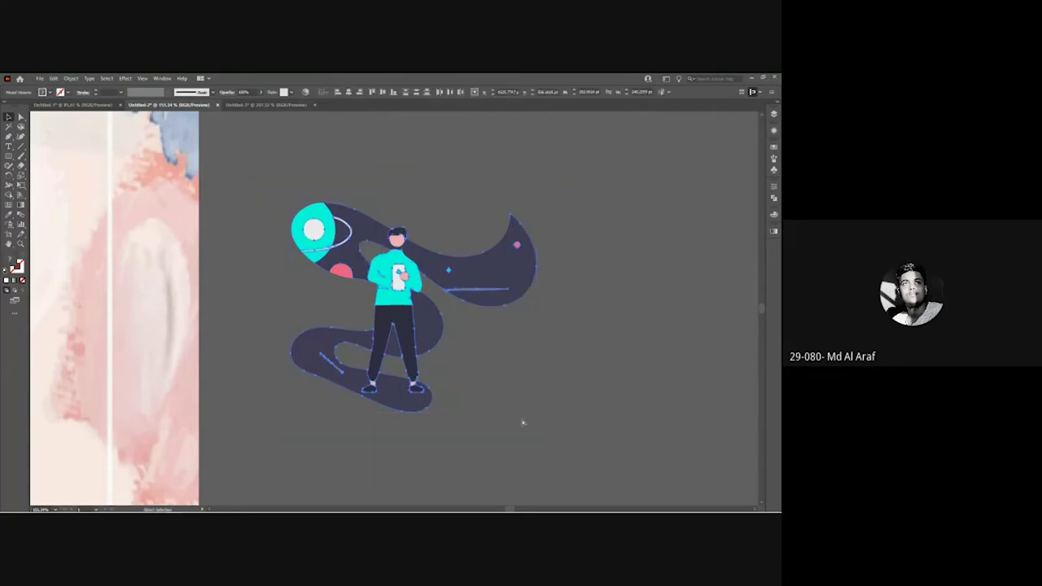
{"action": "scroll", "coordinate": [498, 366], "scroll_direction": "down", "scroll_amount": 3}
{"action": "scroll", "coordinate": [386, 370], "scroll_direction": "down", "scroll_amount": 2}
{"action": "left_click_drag", "start_coordinate": [581, 321], "coordinate": [345, 323]}
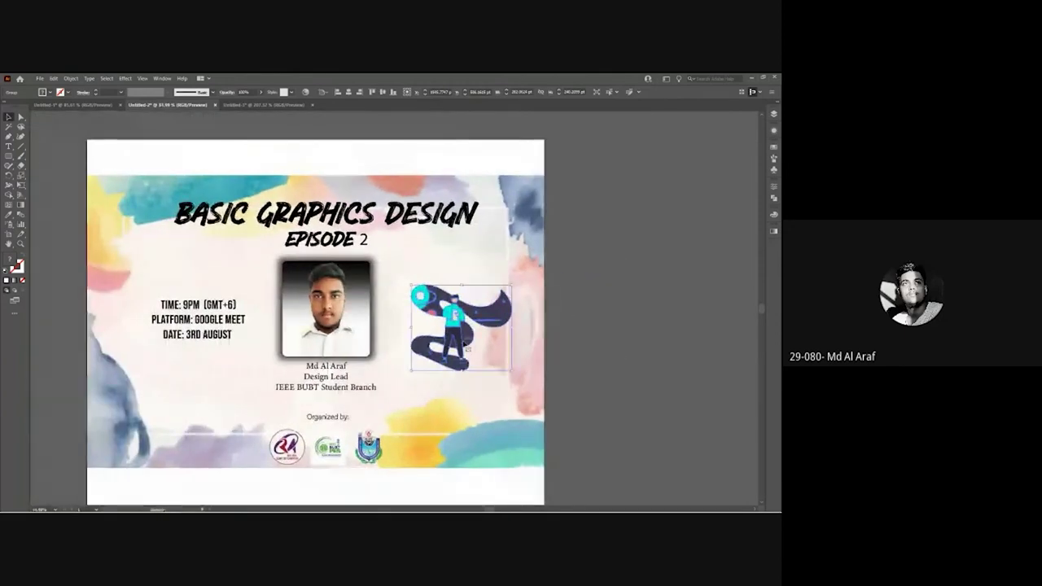
Step: Enlarge the skater illustration and position it at the poster's lower right
{"action": "left_click_drag", "start_coordinate": [506, 329], "coordinate": [615, 337]}
{"action": "left_click_drag", "start_coordinate": [489, 350], "coordinate": [507, 401]}
{"action": "left_click", "coordinate": [568, 317]}
Step: Scale the watercolour background up around its centre
{"action": "scroll", "coordinate": [569, 317], "scroll_direction": "down", "scroll_amount": 2}
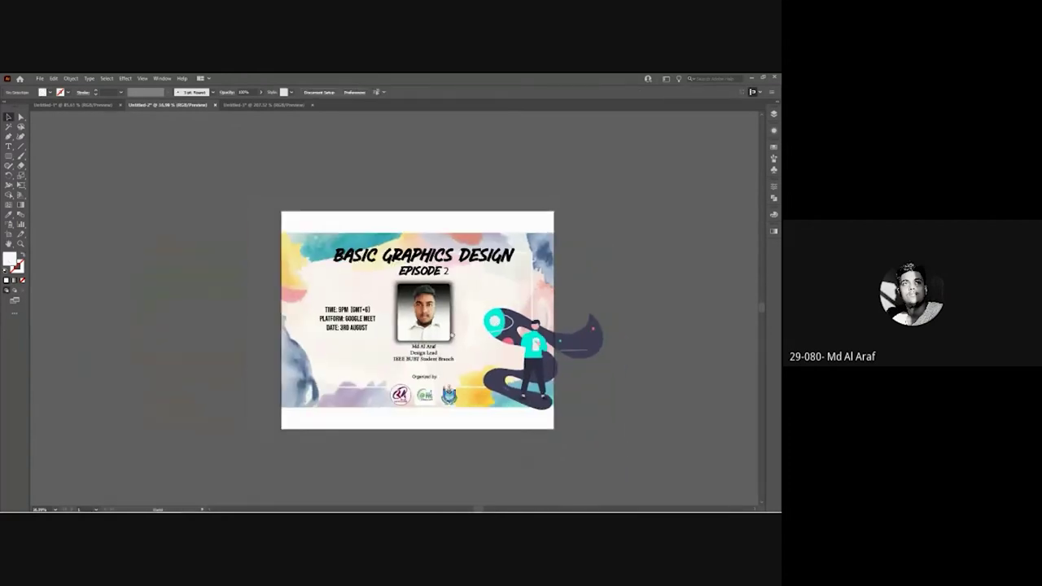
{"action": "scroll", "coordinate": [453, 335], "scroll_direction": "down", "scroll_amount": 2}
{"action": "scroll", "coordinate": [488, 350], "scroll_direction": "up", "scroll_amount": 3}
{"action": "scroll", "coordinate": [505, 359], "scroll_direction": "down", "scroll_amount": 1}
{"action": "scroll", "coordinate": [504, 359], "scroll_direction": "down", "scroll_amount": 1}
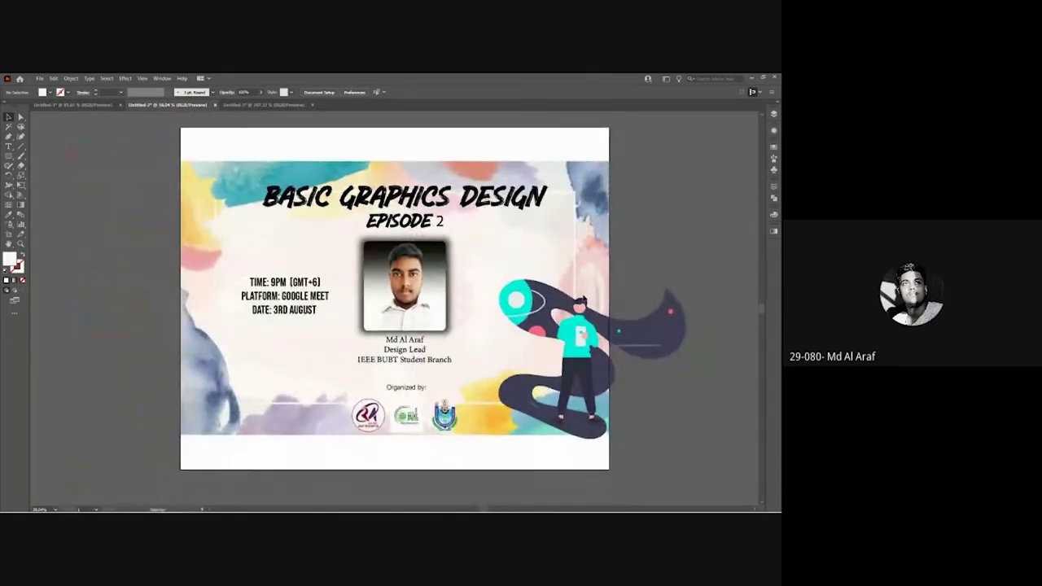
{"action": "left_click", "coordinate": [573, 245]}
{"action": "left_click_drag", "start_coordinate": [611, 297], "coordinate": [582, 280]}
{"action": "left_click", "coordinate": [639, 267]}
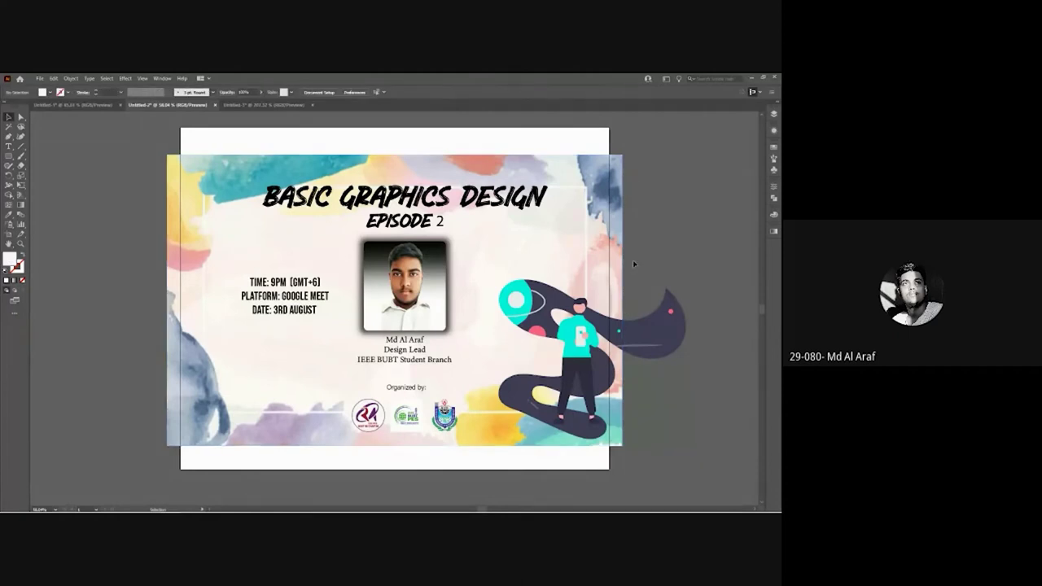
Step: Enlarge the watercolour background about 10% more, then switch to the Untitled-3 design-steps document
{"action": "left_click_drag", "start_coordinate": [599, 259], "coordinate": [605, 257]}
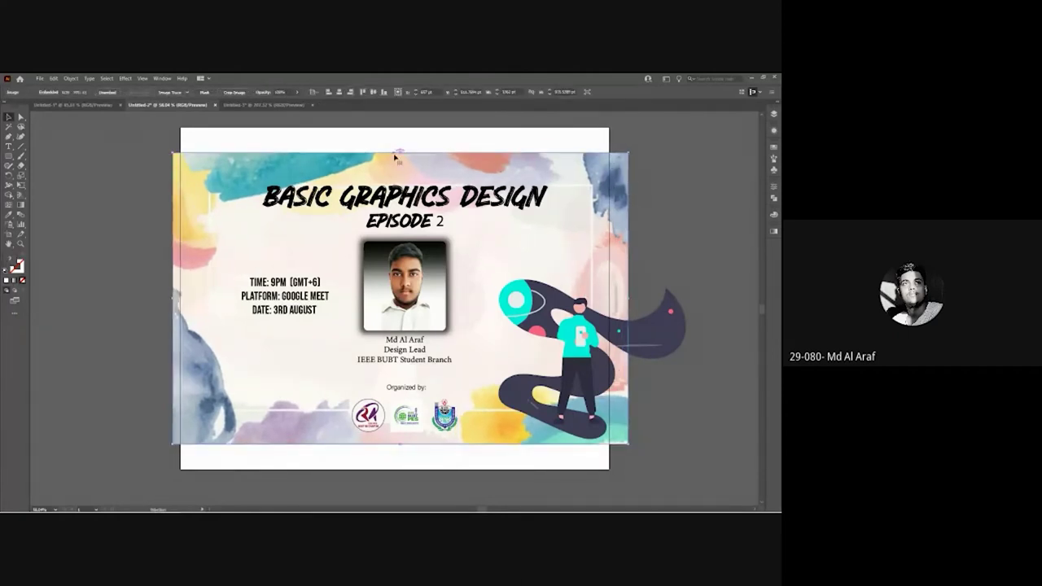
{"action": "mouse_move", "coordinate": [401, 152]}
{"action": "left_mouse_down"}
{"action": "mouse_move", "coordinate": [407, 135]}
{"action": "mouse_move", "coordinate": [411, 164]}
{"action": "left_mouse_up"}
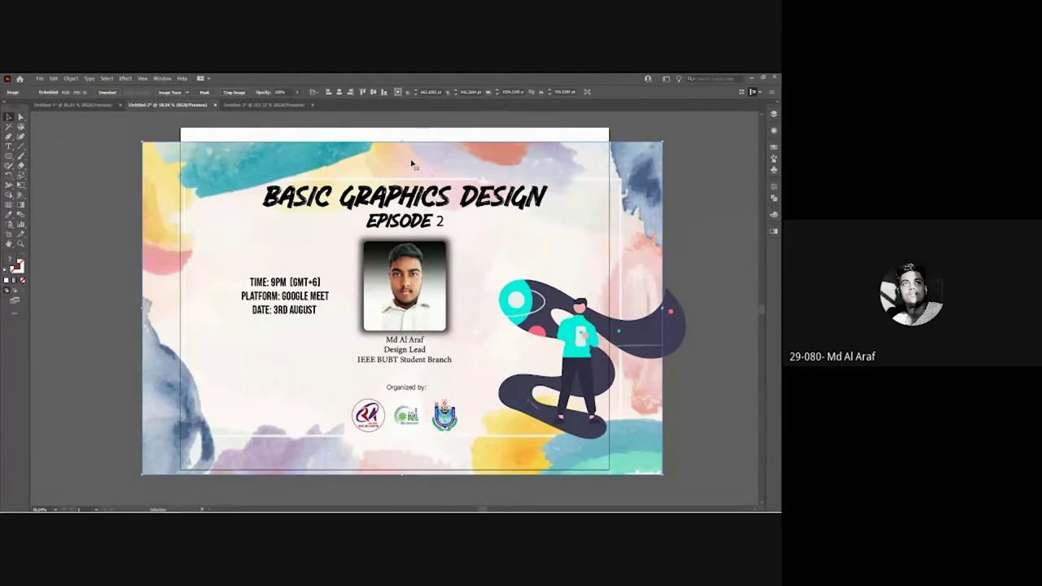
{"action": "left_click", "coordinate": [264, 105]}
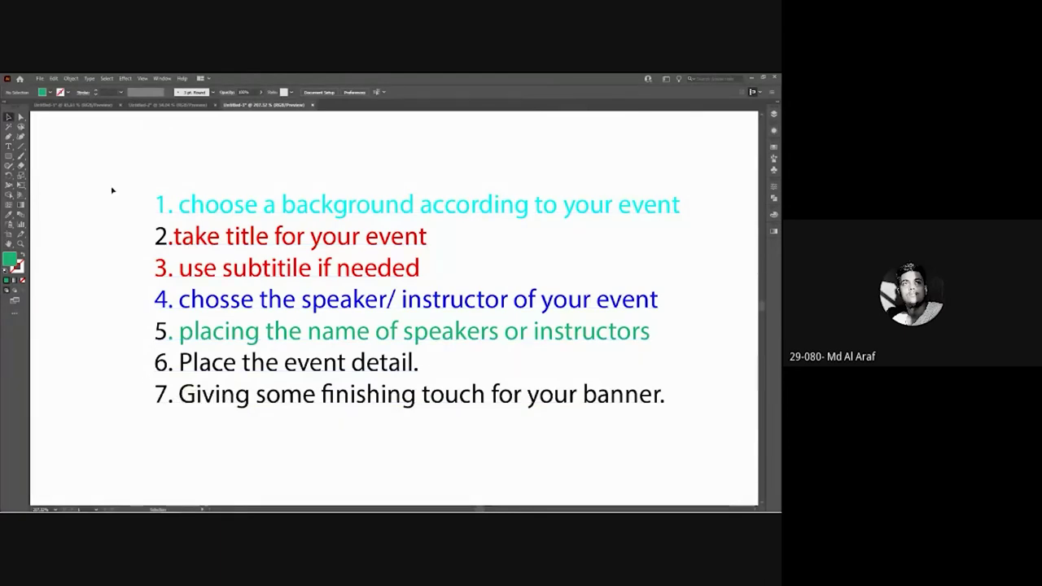
Step: Colour the text of design step 7 red, then go back to the Untitled-2 banner poster
{"action": "left_click", "coordinate": [8, 145]}
{"action": "left_click_drag", "start_coordinate": [167, 394], "coordinate": [666, 394]}
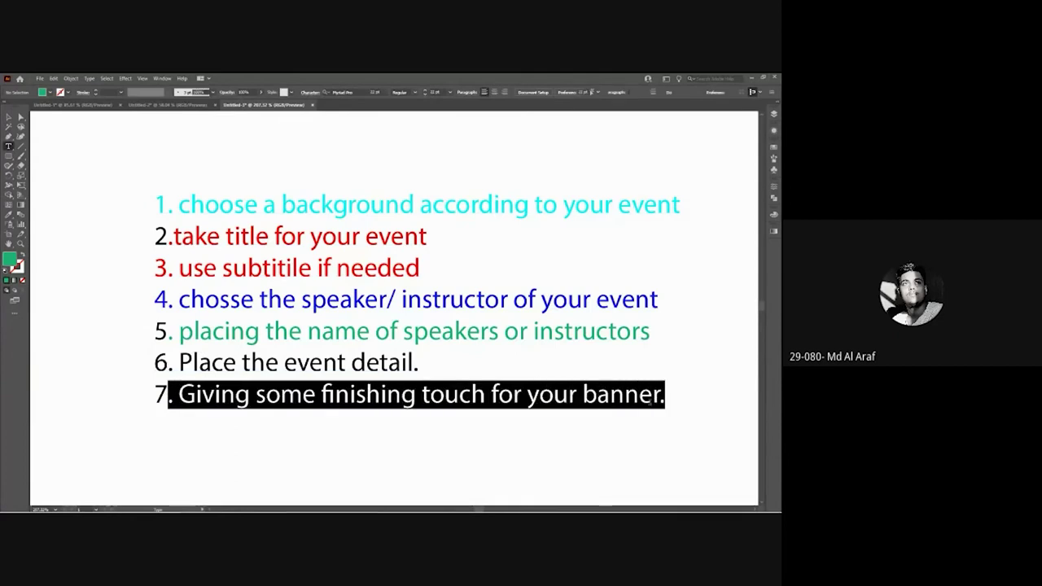
{"action": "left_click", "coordinate": [47, 91]}
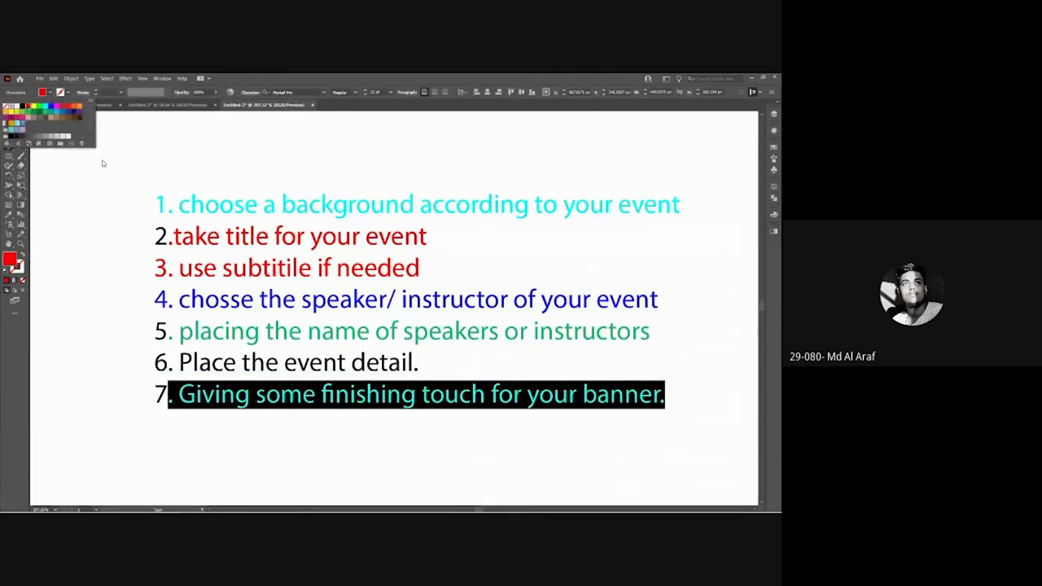
{"action": "left_click", "coordinate": [31, 109]}
{"action": "left_click", "coordinate": [106, 166]}
{"action": "left_click", "coordinate": [163, 105]}
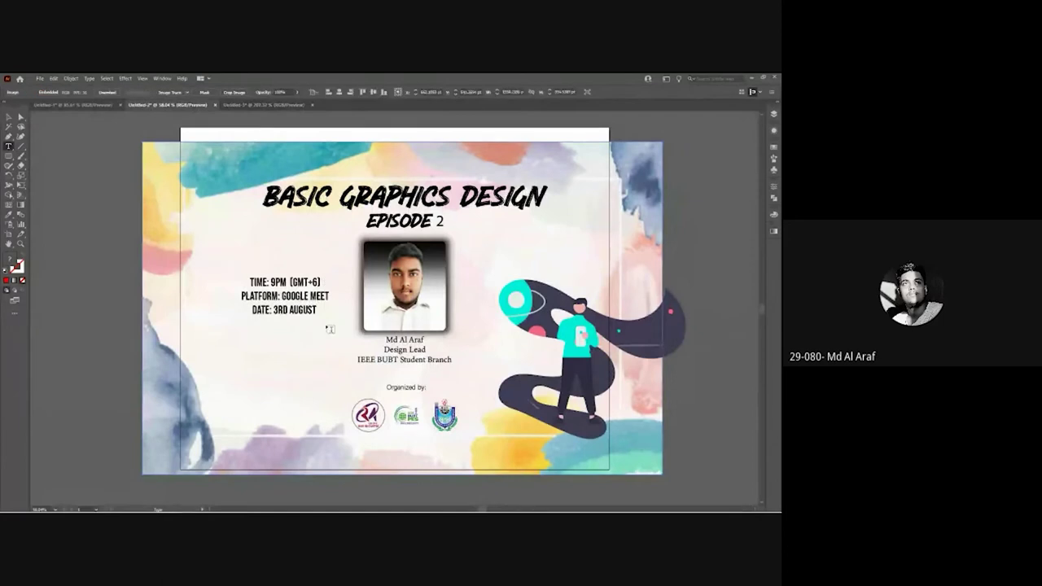
Step: Nudge the event details left and down and the skater right; test 57% opacity, then restore it
{"action": "left_click", "coordinate": [7, 118]}
{"action": "left_click", "coordinate": [398, 228]}
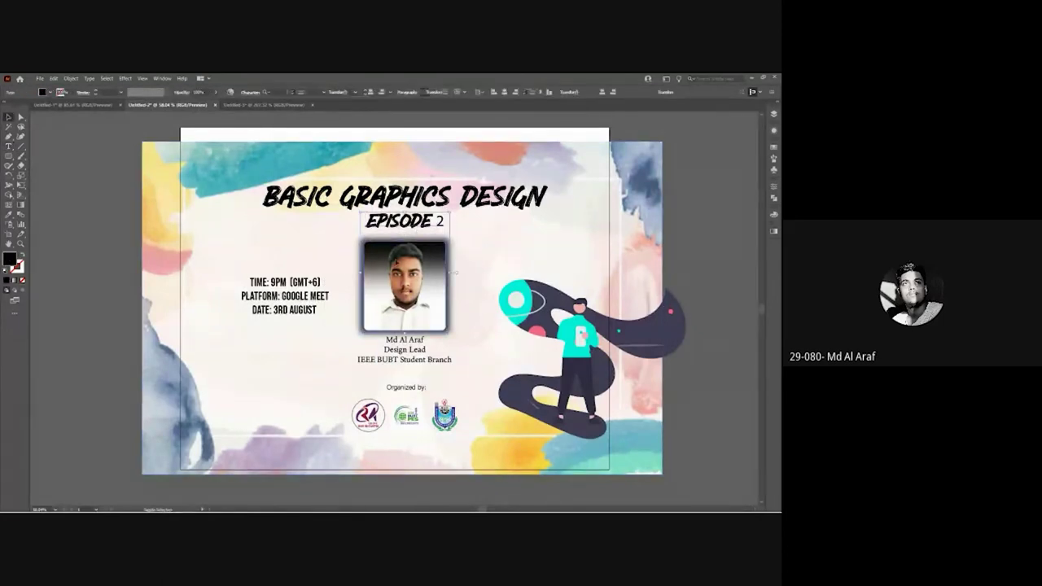
{"action": "left_click", "coordinate": [411, 199]}
{"action": "left_click", "coordinate": [407, 412], "text": "shift"}
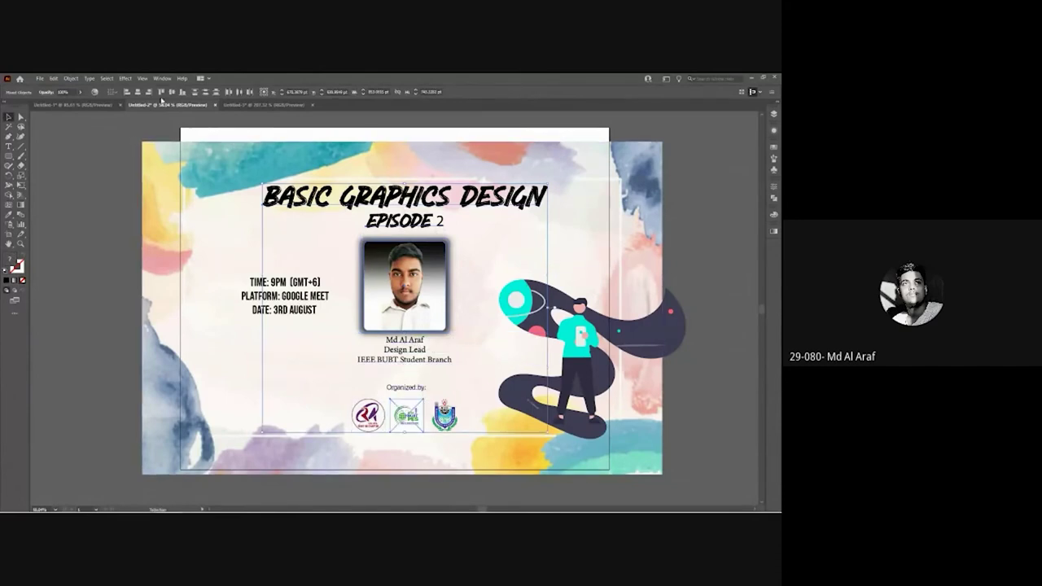
{"action": "left_click", "coordinate": [116, 284]}
{"action": "left_click", "coordinate": [406, 415]}
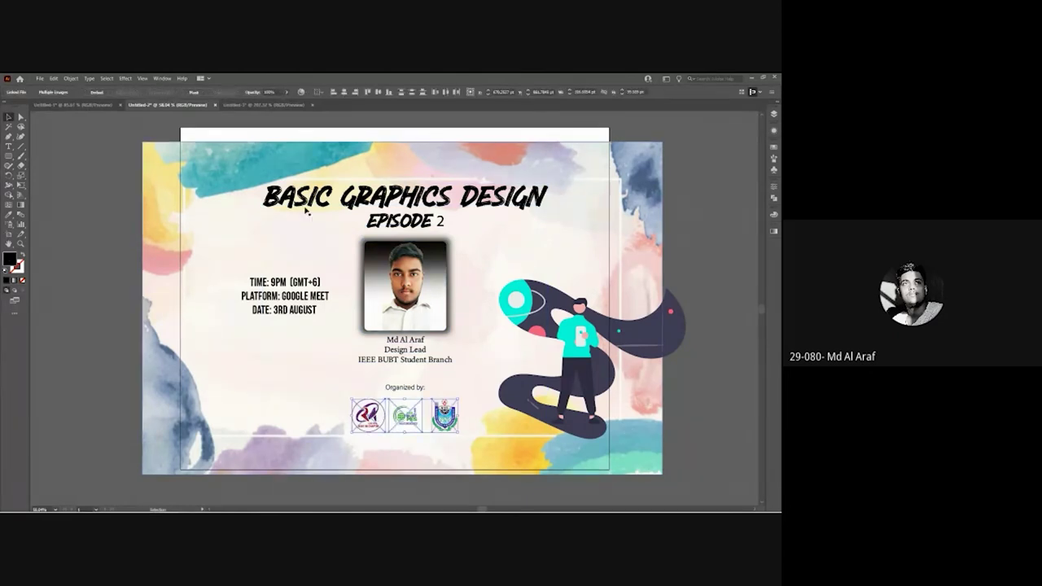
{"action": "left_click_drag", "start_coordinate": [316, 311], "coordinate": [308, 315]}
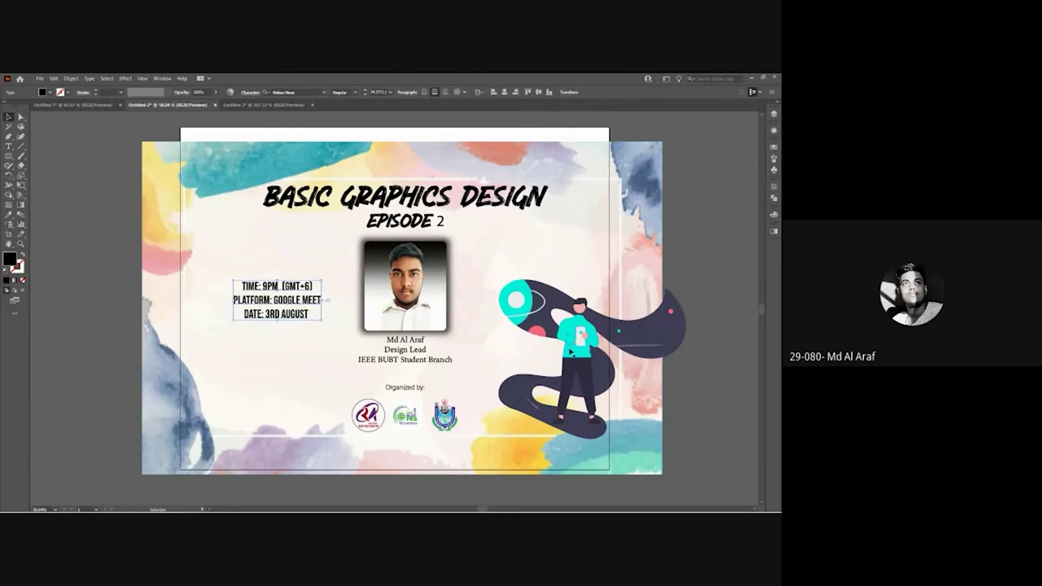
{"action": "left_click_drag", "start_coordinate": [570, 341], "coordinate": [578, 344]}
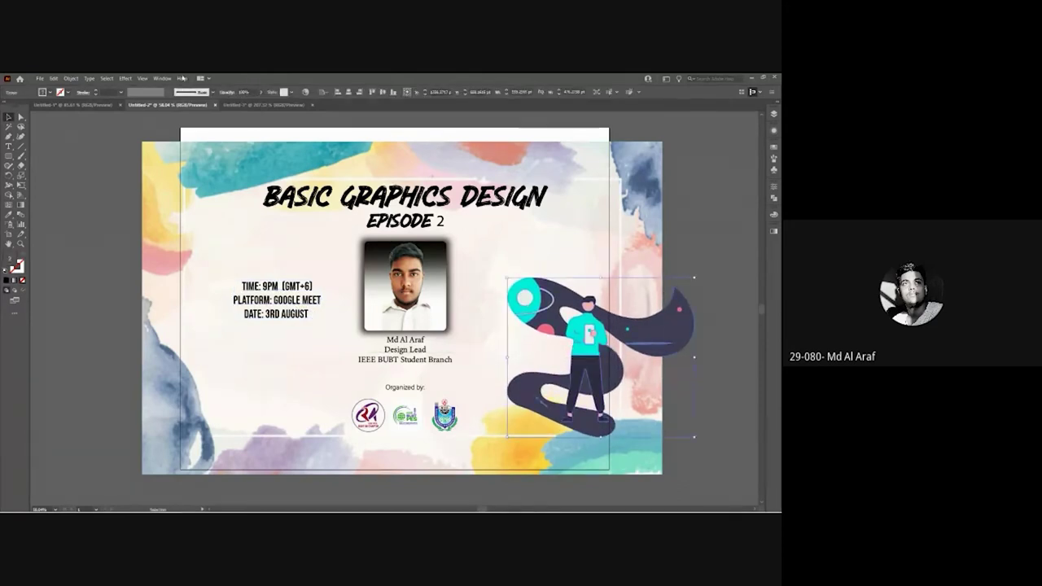
{"action": "left_click", "coordinate": [260, 92]}
{"action": "left_click_drag", "start_coordinate": [248, 107], "coordinate": [264, 106]}
{"action": "left_click", "coordinate": [579, 218]}
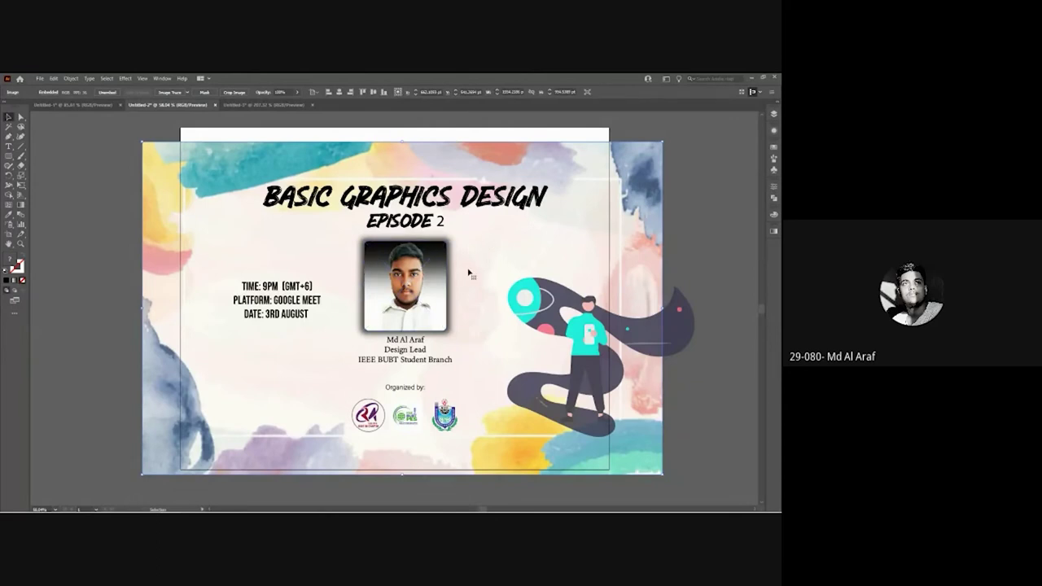
Step: Draw a large rounded rectangle across most of the poster
{"action": "left_click", "coordinate": [8, 155]}
{"action": "left_click", "coordinate": [64, 167]}
{"action": "mouse_move", "coordinate": [213, 178]}
{"action": "left_mouse_down"}
{"action": "mouse_move", "coordinate": [372, 361]}
{"action": "mouse_move", "coordinate": [559, 500]}
{"action": "mouse_move", "coordinate": [591, 376]}
{"action": "mouse_move", "coordinate": [609, 426]}
{"action": "mouse_move", "coordinate": [573, 426]}
{"action": "mouse_move", "coordinate": [623, 443]}
{"action": "left_mouse_up"}
Step: Give the rounded rectangle no fill and a black 1 pt stroke, then deselect it
{"action": "right_click", "coordinate": [456, 154]}
{"action": "mouse_move", "coordinate": [490, 303]}
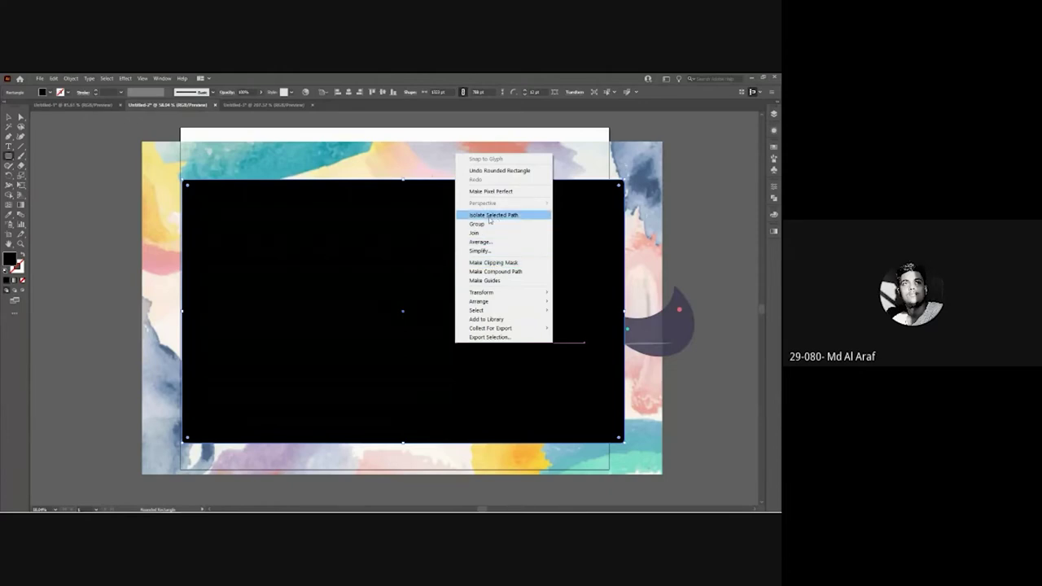
{"action": "left_click", "coordinate": [49, 92]}
{"action": "left_click", "coordinate": [7, 107]}
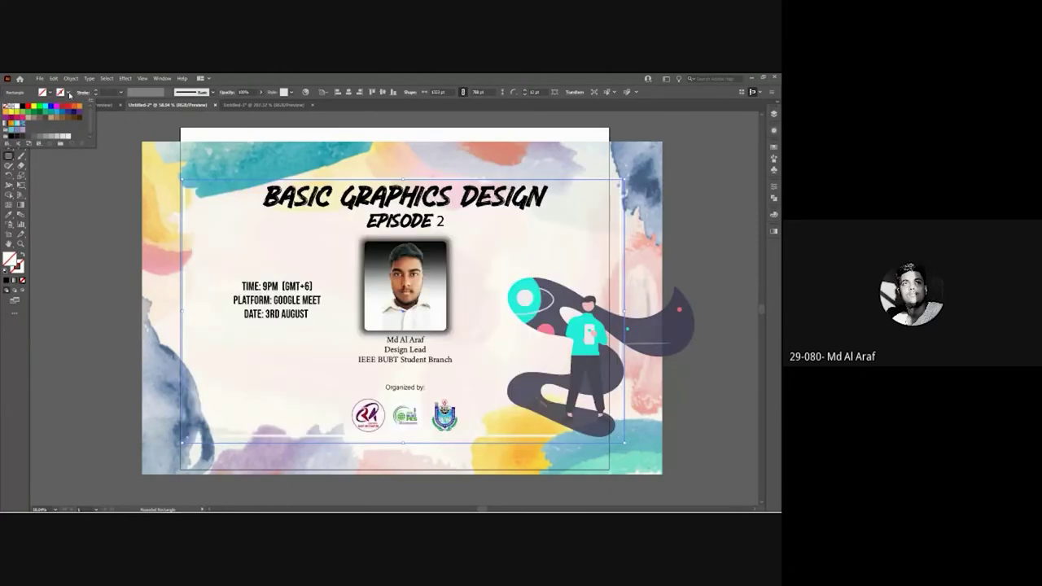
{"action": "left_click", "coordinate": [70, 94]}
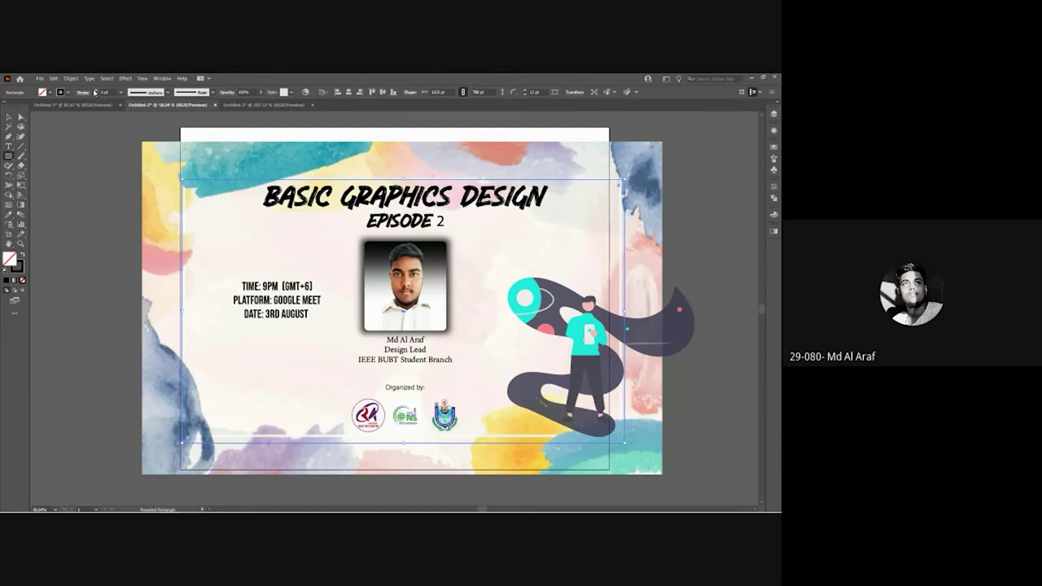
{"action": "key", "text": "ctrl+shift+a"}
Step: Move and shrink the poster artwork to fit inside the frame, then select all
{"action": "key", "text": "v"}
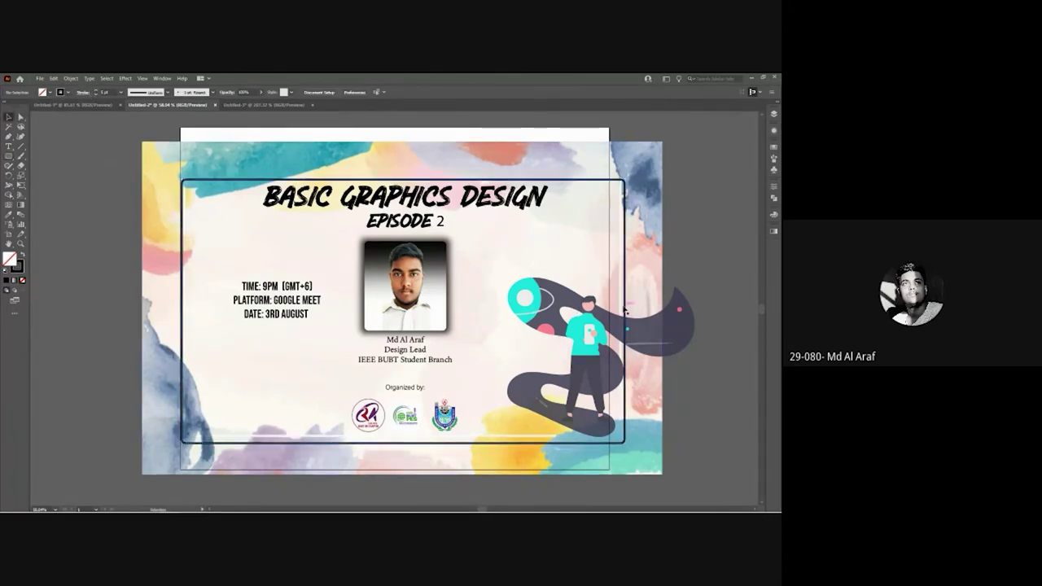
{"action": "key", "text": "slash"}
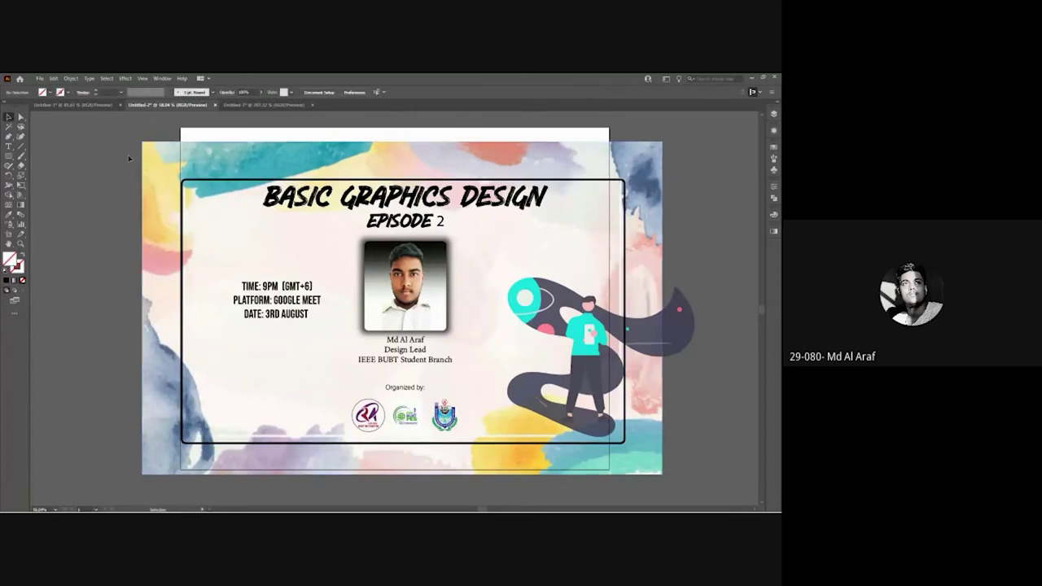
{"action": "left_click_drag", "start_coordinate": [680, 487], "coordinate": [388, 186]}
{"action": "left_click_drag", "start_coordinate": [405, 285], "coordinate": [407, 259]}
{"action": "left_click", "coordinate": [121, 317]}
{"action": "scroll", "coordinate": [401, 274], "scroll_direction": "up", "scroll_amount": 2}
{"action": "scroll", "coordinate": [708, 297], "scroll_direction": "down", "scroll_amount": 1}
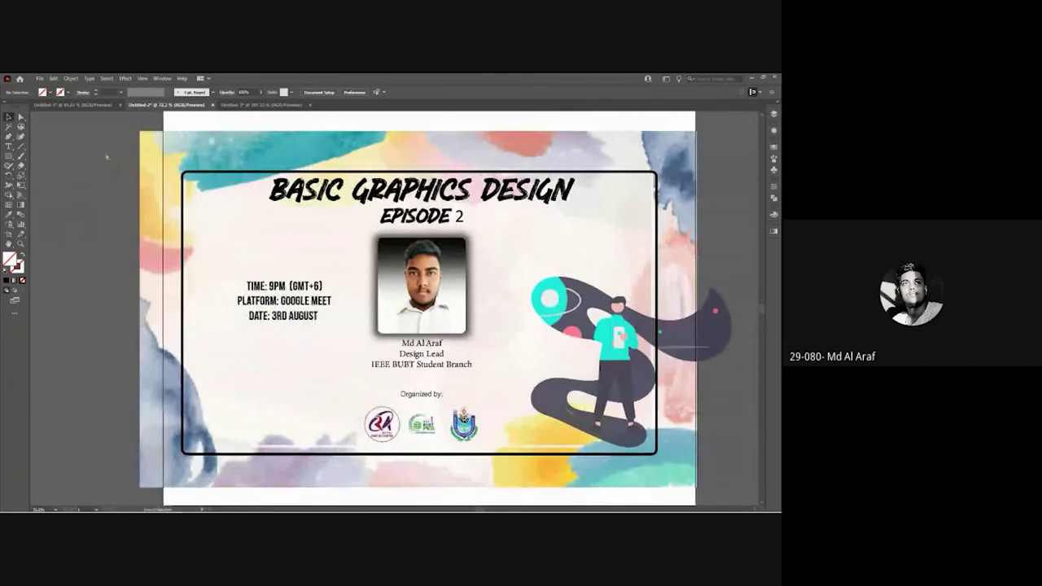
{"action": "key", "text": "ctrl+a"}
{"action": "right_click", "coordinate": [201, 265]}
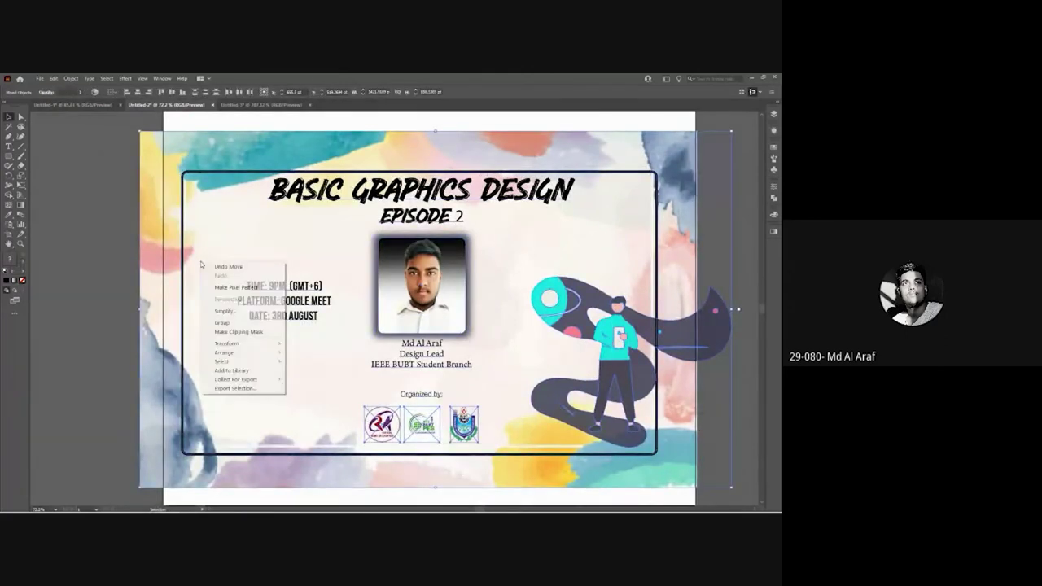
{"action": "left_click", "coordinate": [230, 332]}
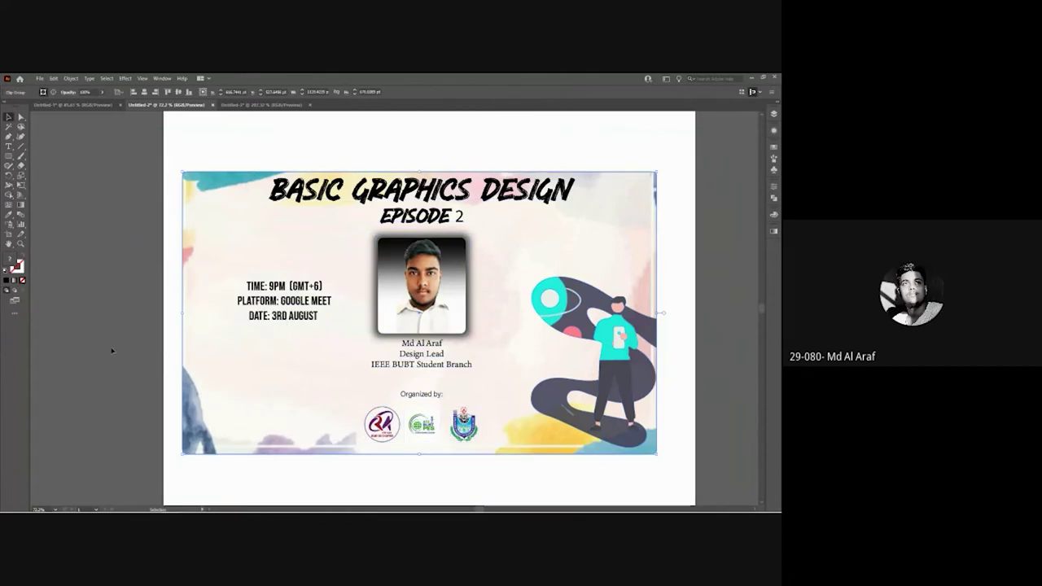
{"action": "scroll", "coordinate": [350, 344], "scroll_direction": "down", "scroll_amount": 2}
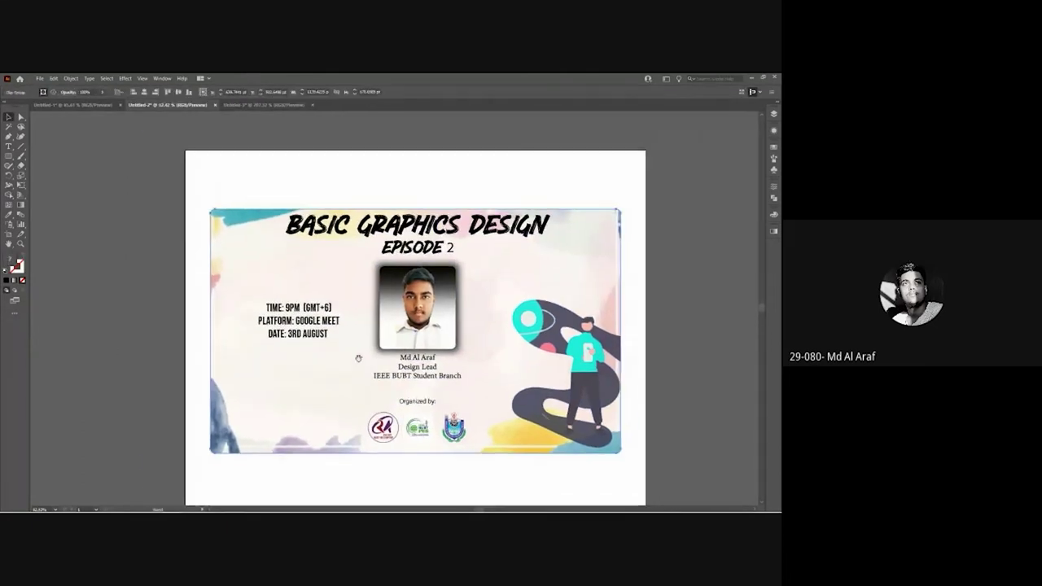
{"action": "left_click", "coordinate": [148, 367]}
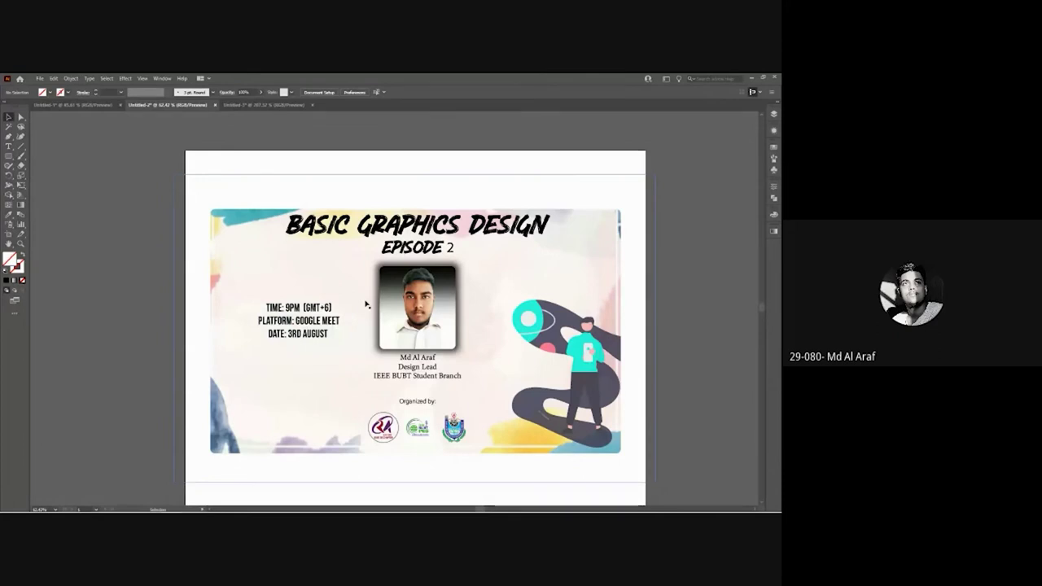
{"action": "left_click", "coordinate": [410, 230]}
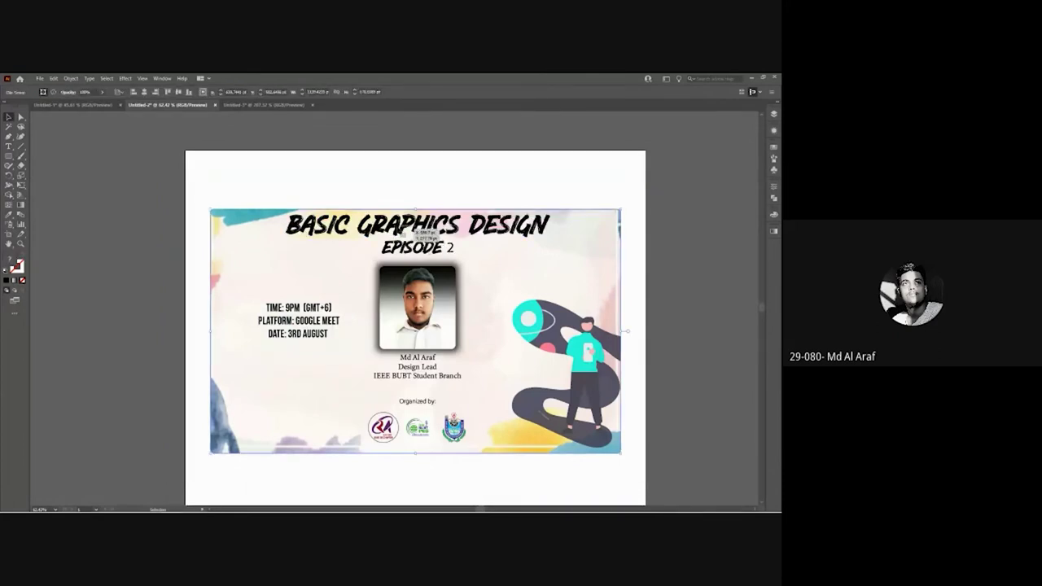
{"action": "key", "text": "ctrl+shift+a"}
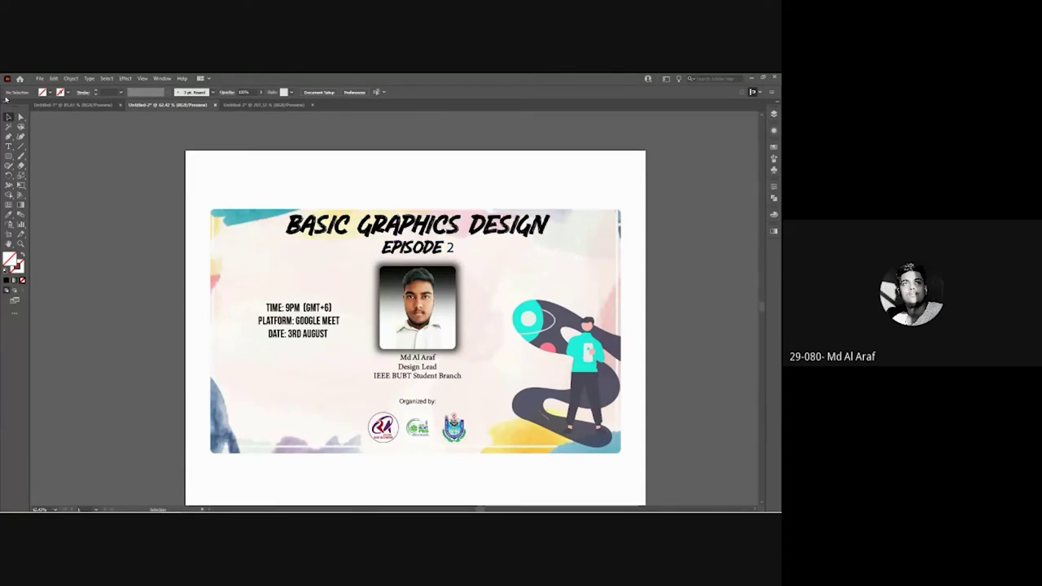
{"action": "left_click_drag", "start_coordinate": [244, 174], "coordinate": [586, 512]}
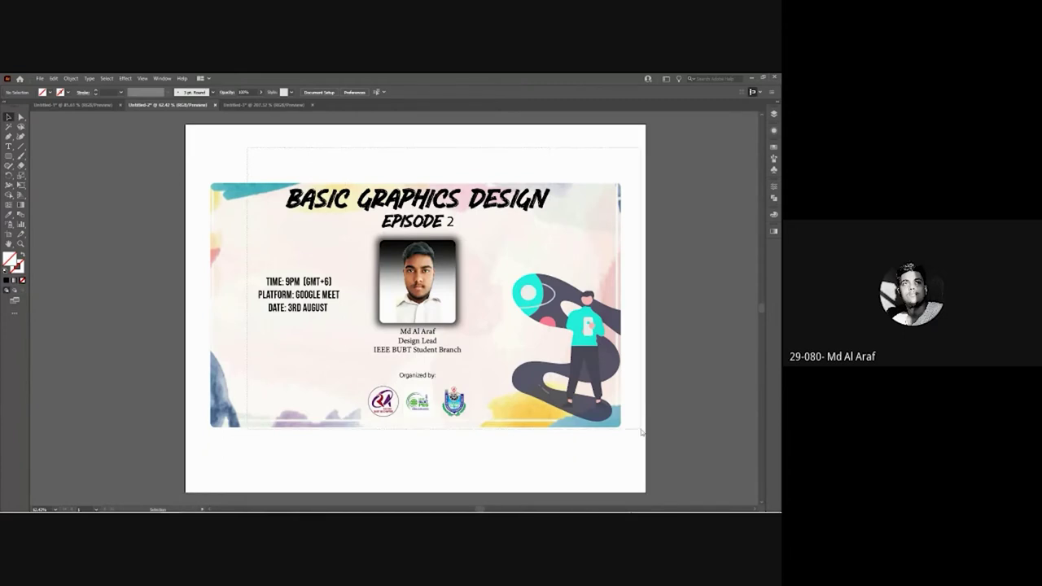
{"action": "left_click", "coordinate": [57, 139]}
Step: Export the artwork via Export As under the name 'Banner' with PNG as the file type
{"action": "left_click", "coordinate": [39, 79]}
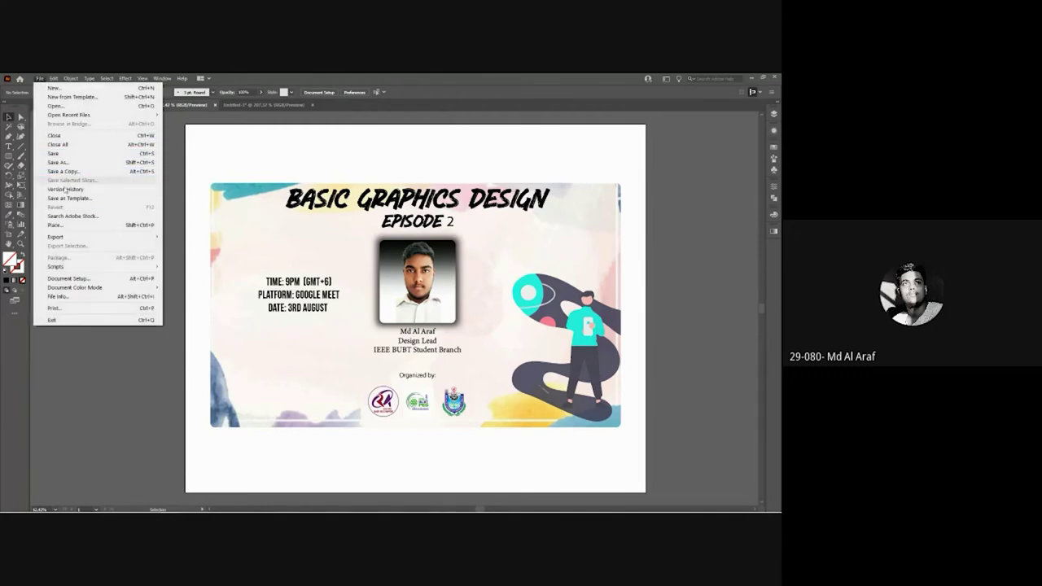
{"action": "mouse_move", "coordinate": [65, 237]}
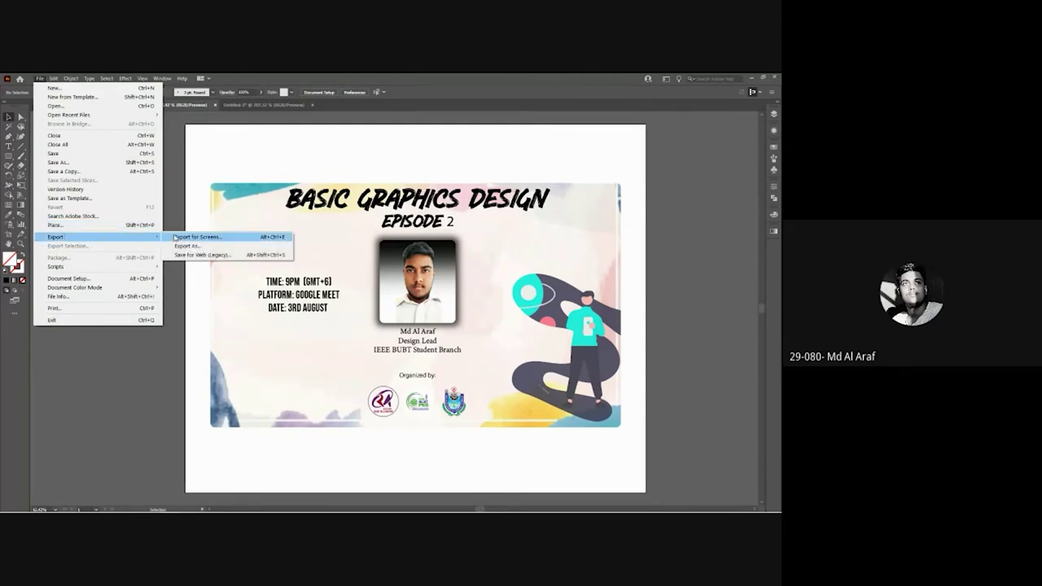
{"action": "left_click", "coordinate": [182, 247]}
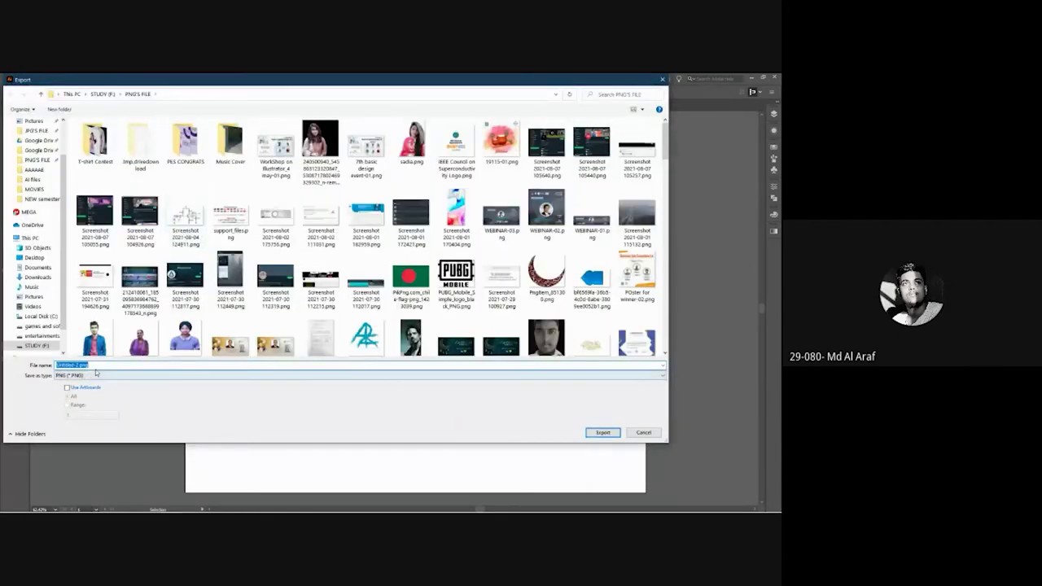
{"action": "type", "text": "Banner"}
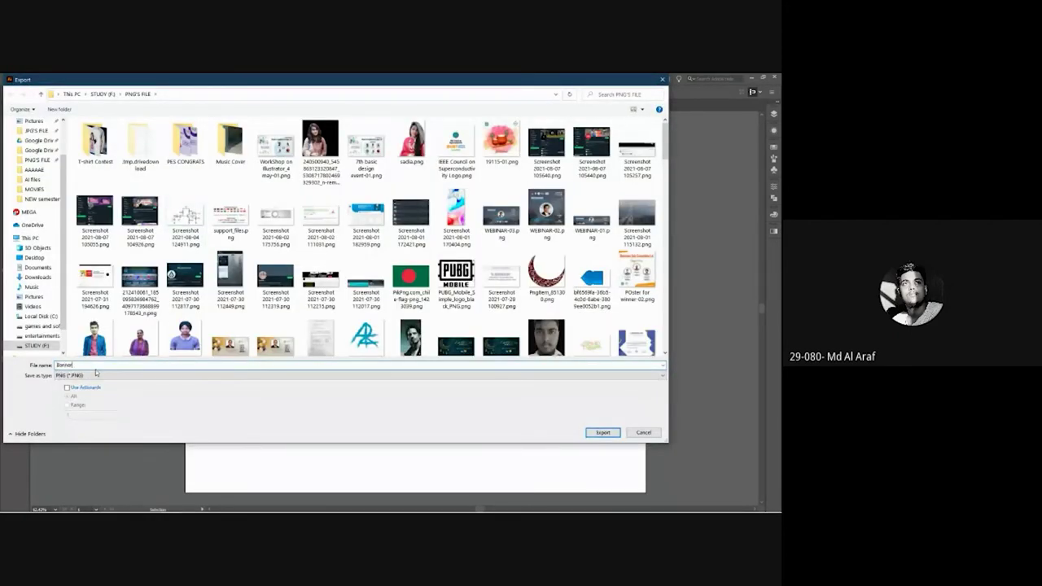
{"action": "left_click", "coordinate": [72, 376]}
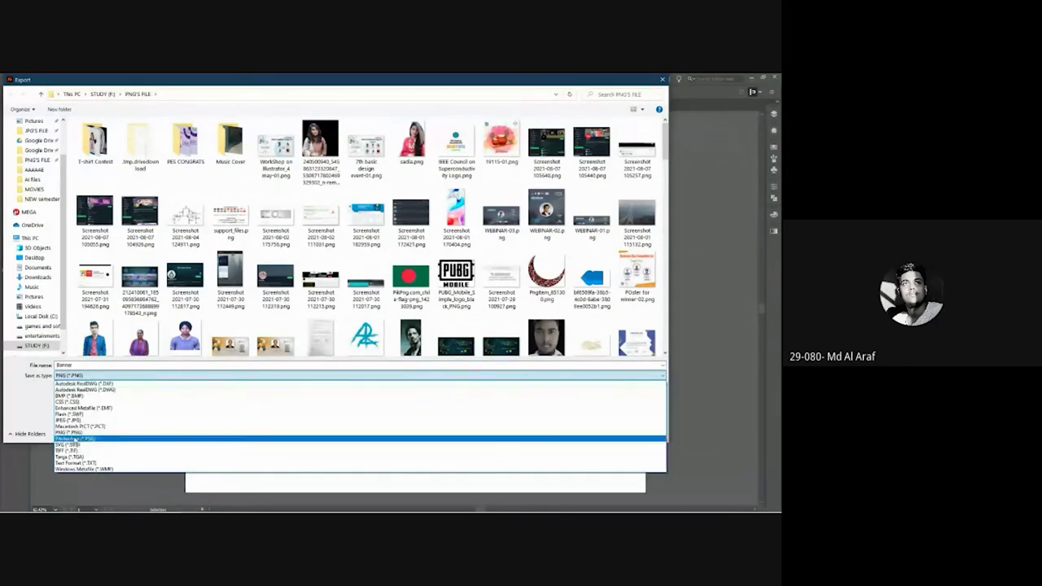
{"action": "left_click", "coordinate": [74, 433]}
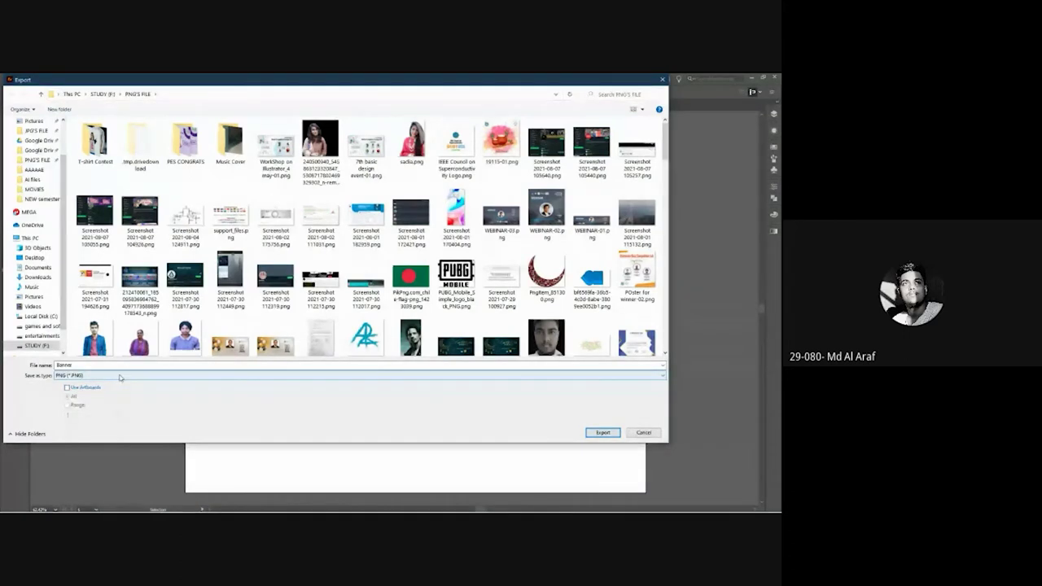
{"action": "left_click", "coordinate": [600, 432]}
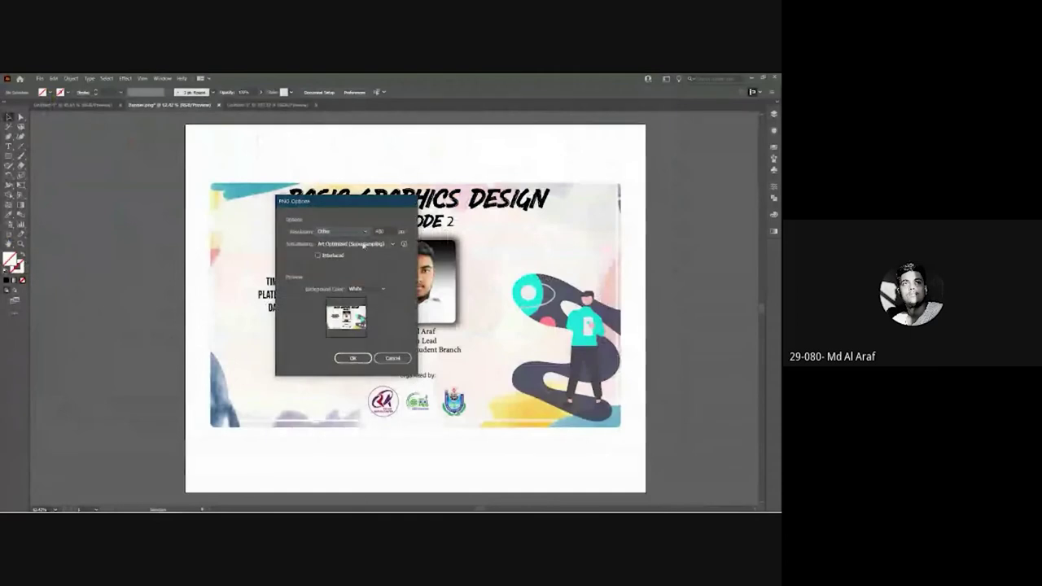
Step: Set the PNG resolution to 720 ppi and the background to Transparent, then confirm
{"action": "left_click_drag", "start_coordinate": [367, 211], "coordinate": [302, 254]}
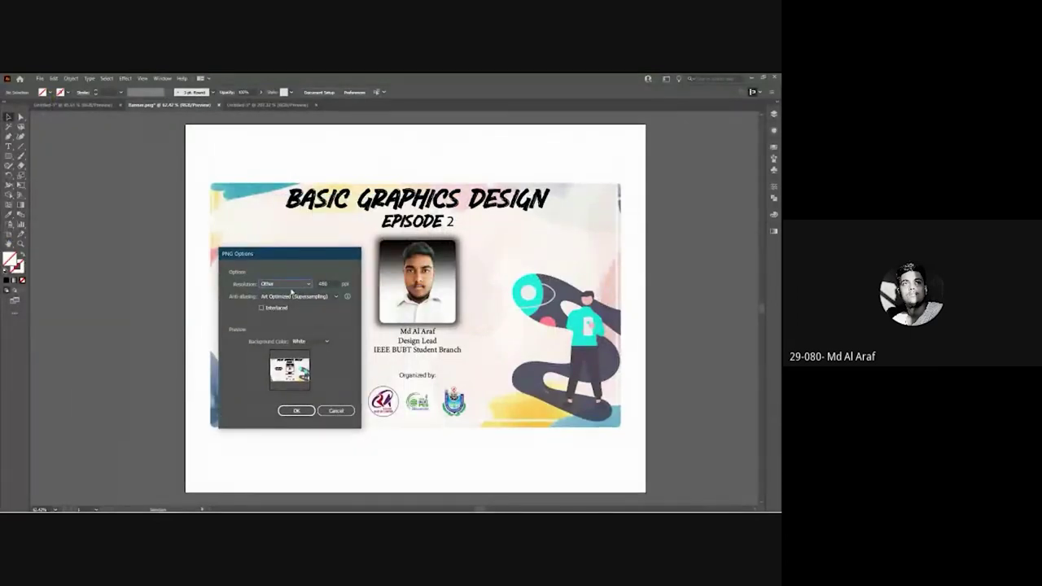
{"action": "double_click", "coordinate": [332, 284]}
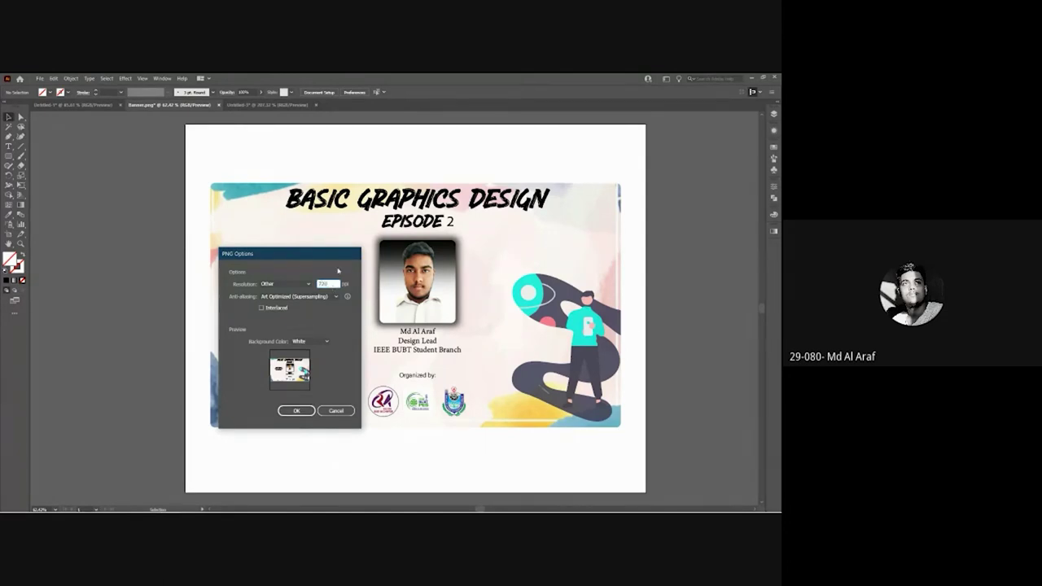
{"action": "left_click", "coordinate": [311, 341]}
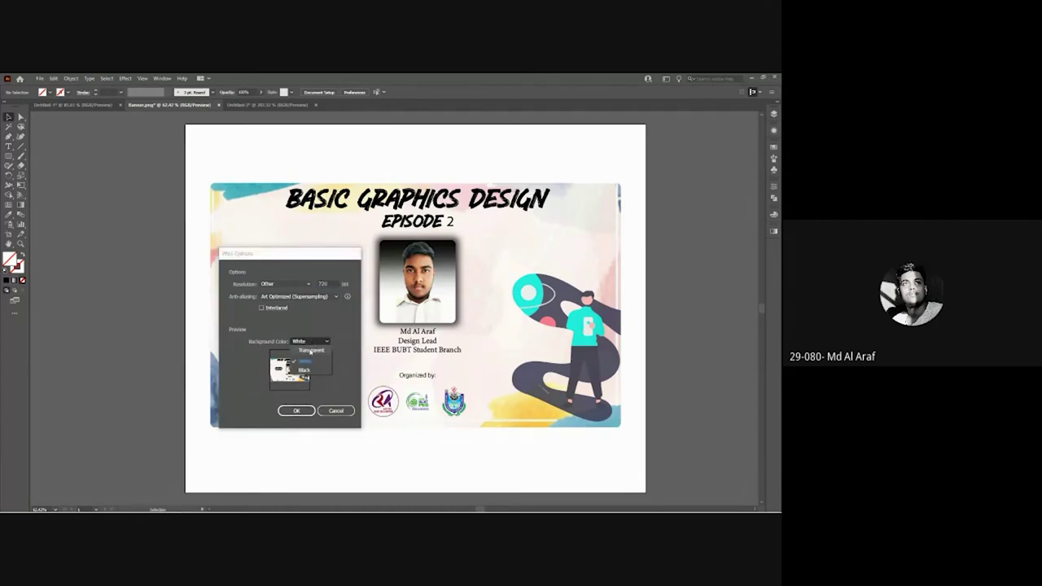
{"action": "left_click", "coordinate": [311, 350]}
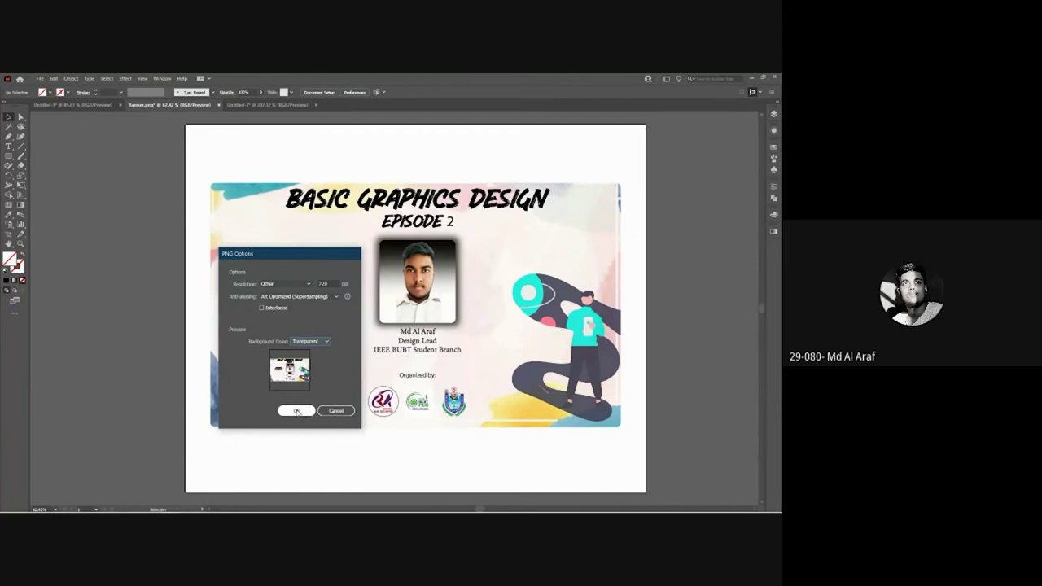
{"action": "left_click", "coordinate": [298, 411]}
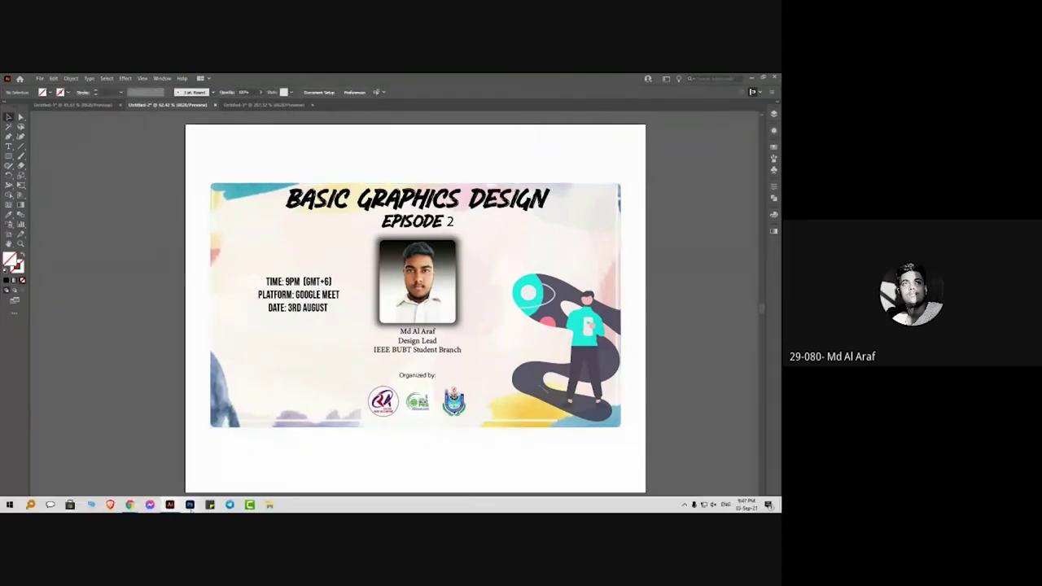
Step: Open the PNG'S FILE folder, preview Banner.png in Photos, then close Photos
{"action": "key", "text": "super+e"}
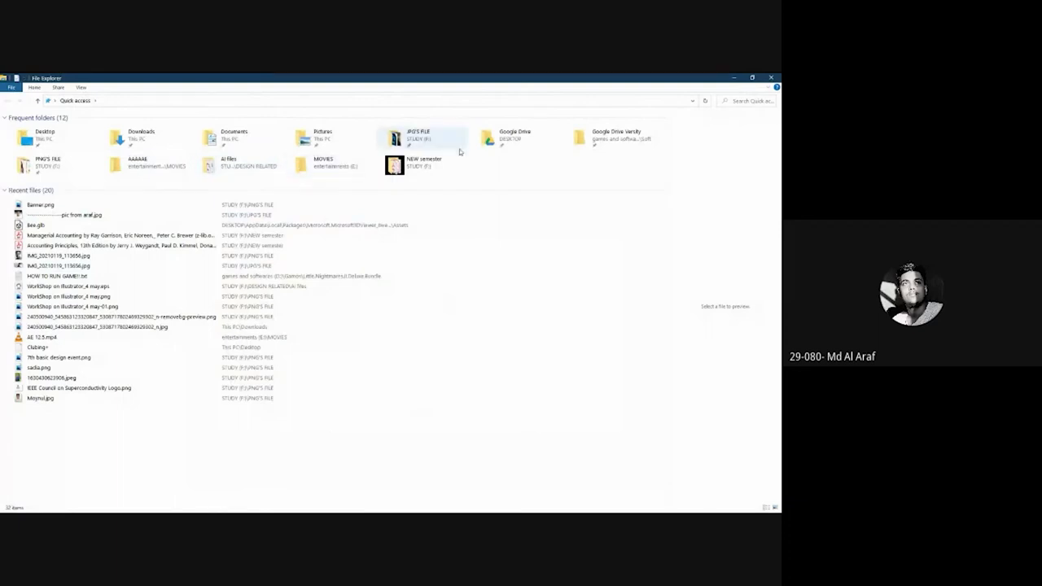
{"action": "double_click", "coordinate": [56, 167]}
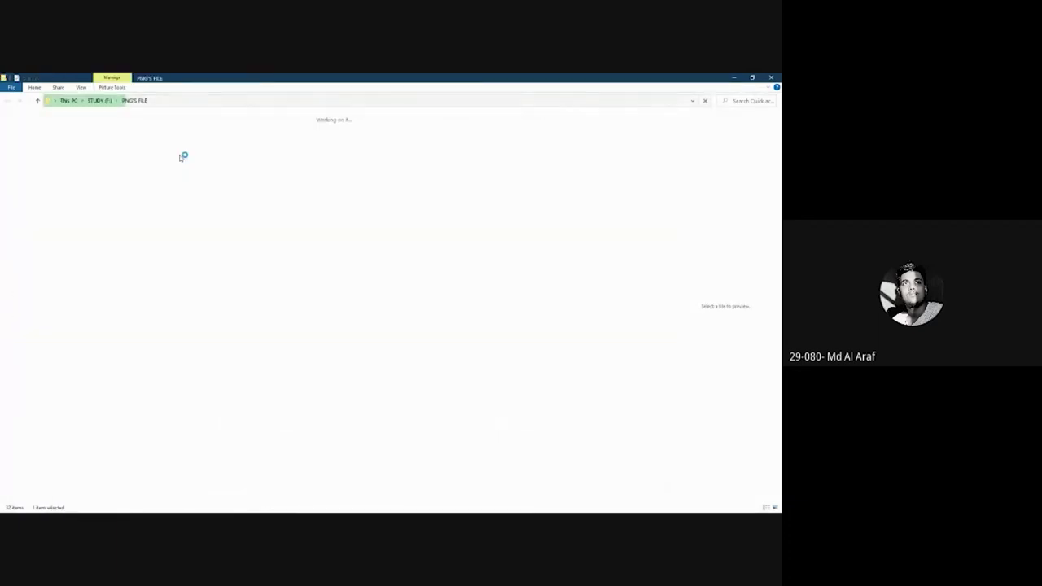
{"action": "left_click", "coordinate": [234, 146]}
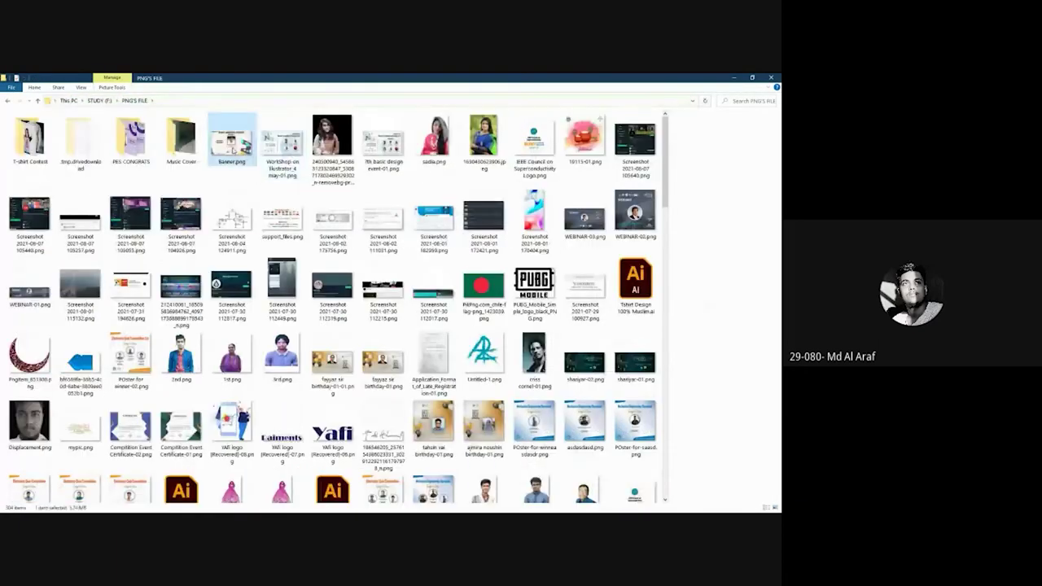
{"action": "double_click", "coordinate": [234, 147]}
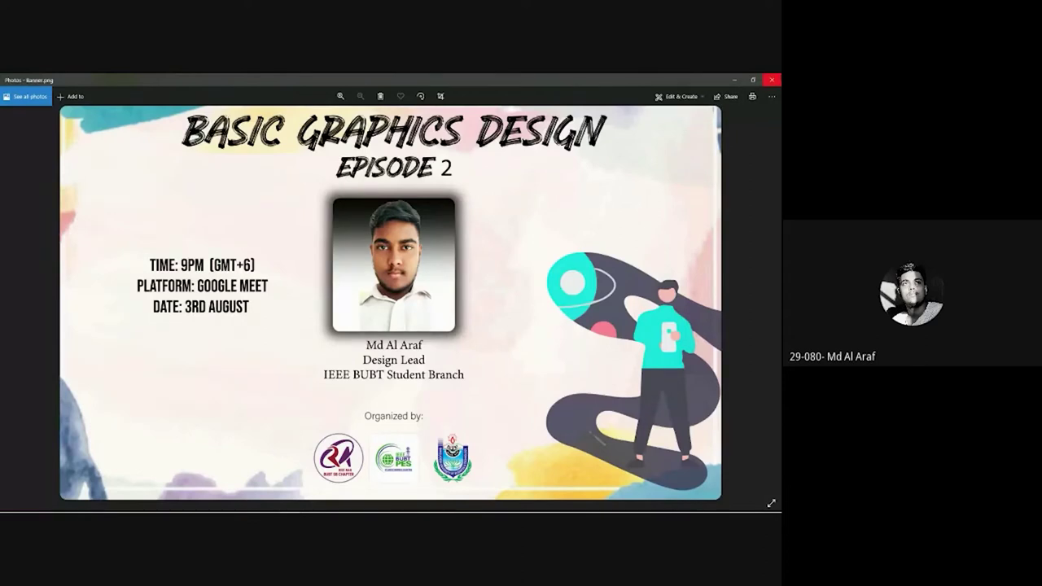
{"action": "left_click", "coordinate": [772, 80]}
Step: In Chrome, dismiss the unDraw popup and stop presenting the screen in the Meet call
{"action": "mouse_move", "coordinate": [221, 510]}
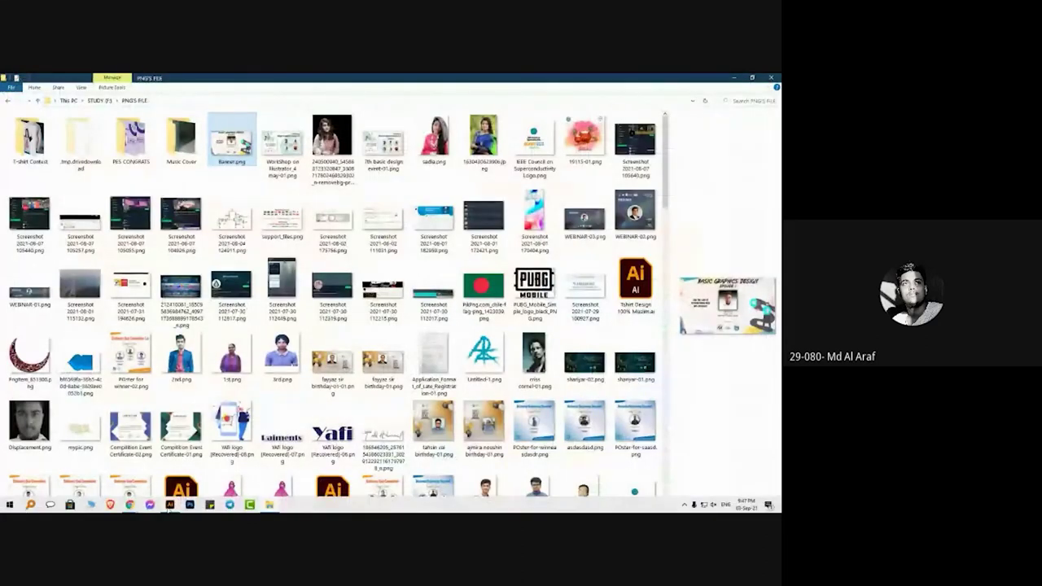
{"action": "mouse_move", "coordinate": [129, 505]}
{"action": "left_click", "coordinate": [114, 464]}
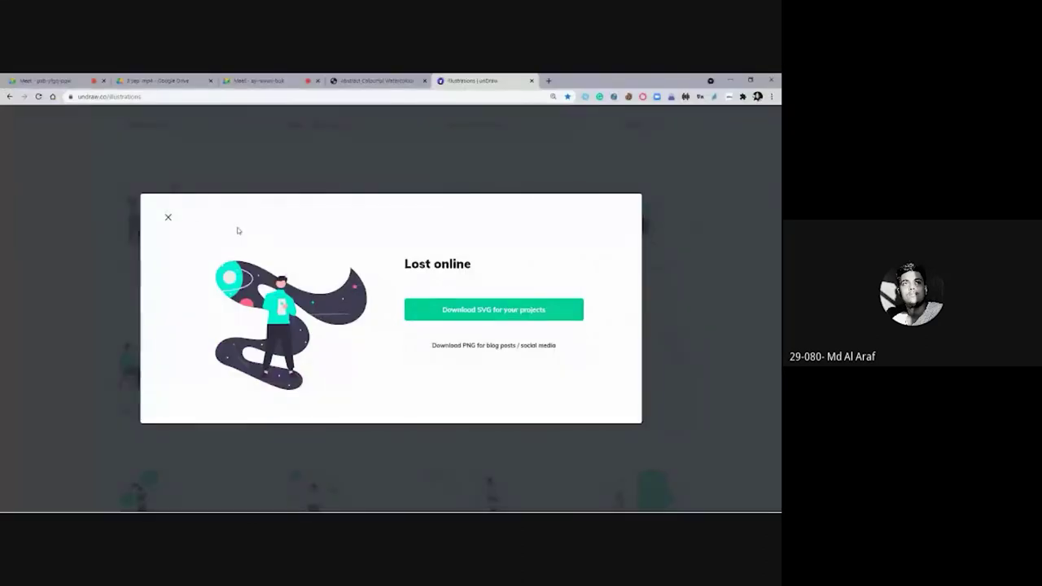
{"action": "left_click", "coordinate": [168, 216]}
{"action": "left_click", "coordinate": [259, 80]}
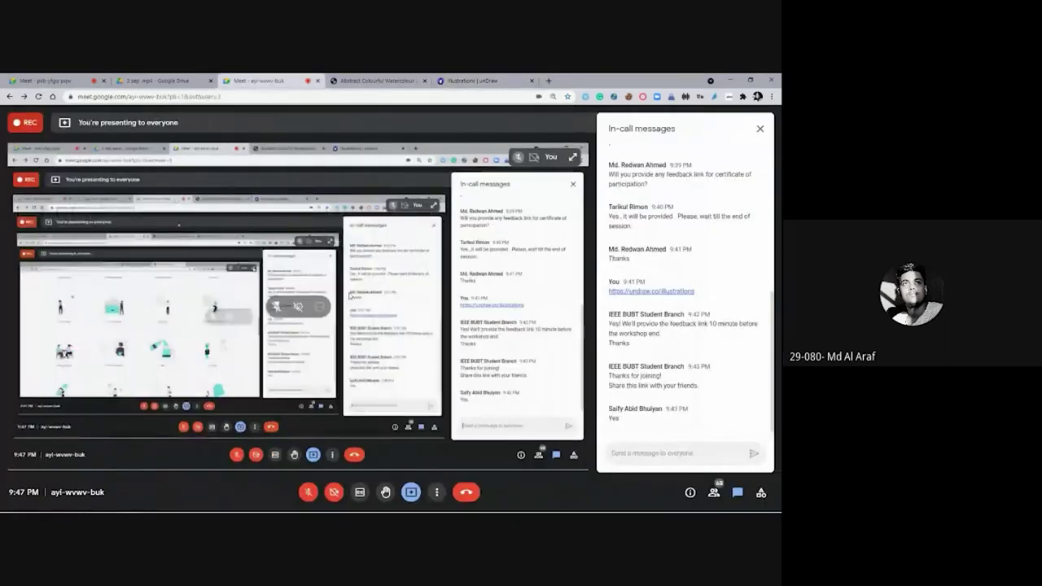
{"action": "left_click", "coordinate": [411, 492]}
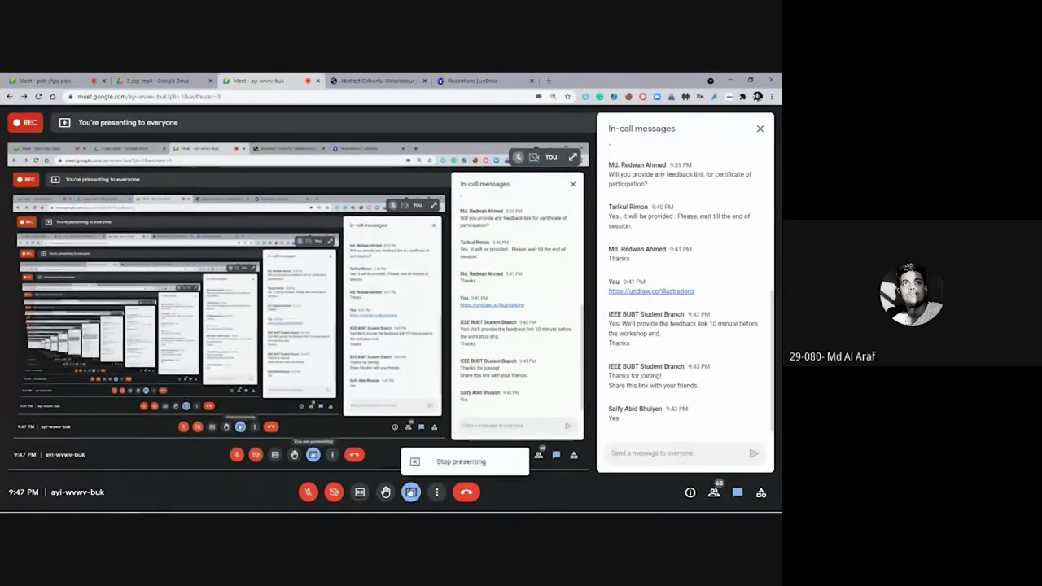
{"action": "left_click", "coordinate": [461, 461]}
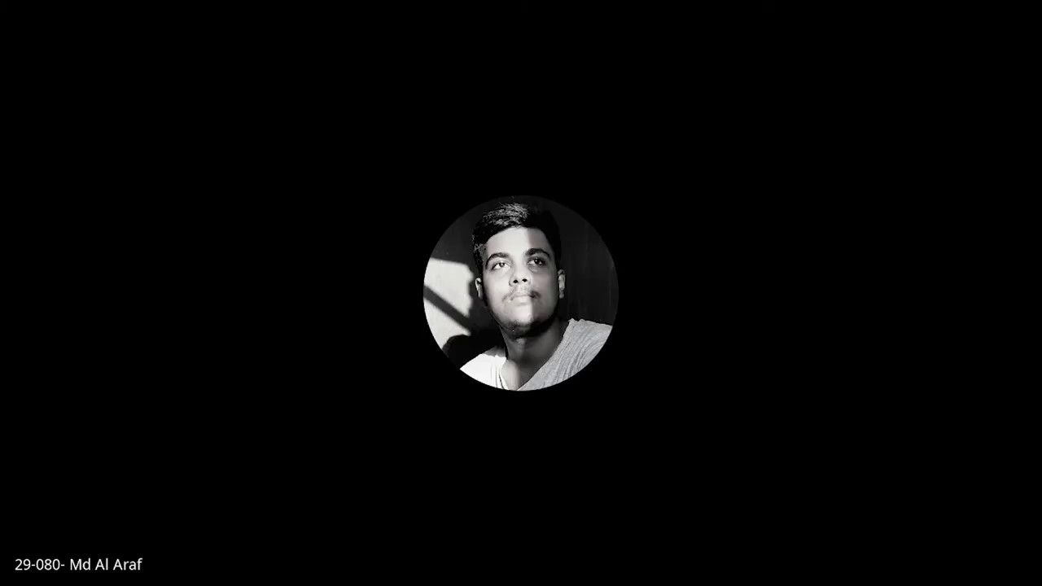
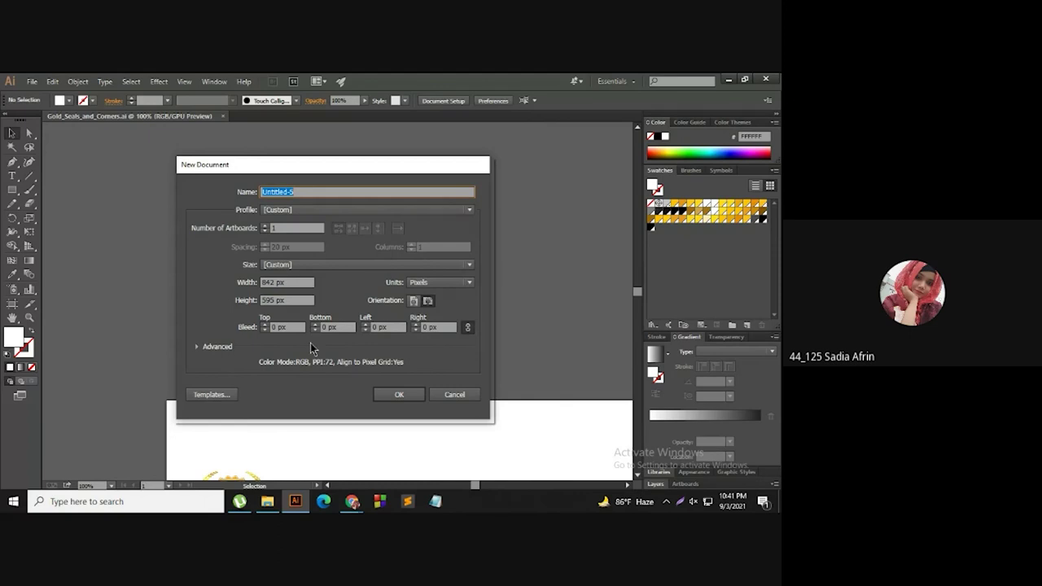
Step: Create the 842 × 595 px landscape document and zoom to show the whole artboard
{"action": "left_click", "coordinate": [399, 395]}
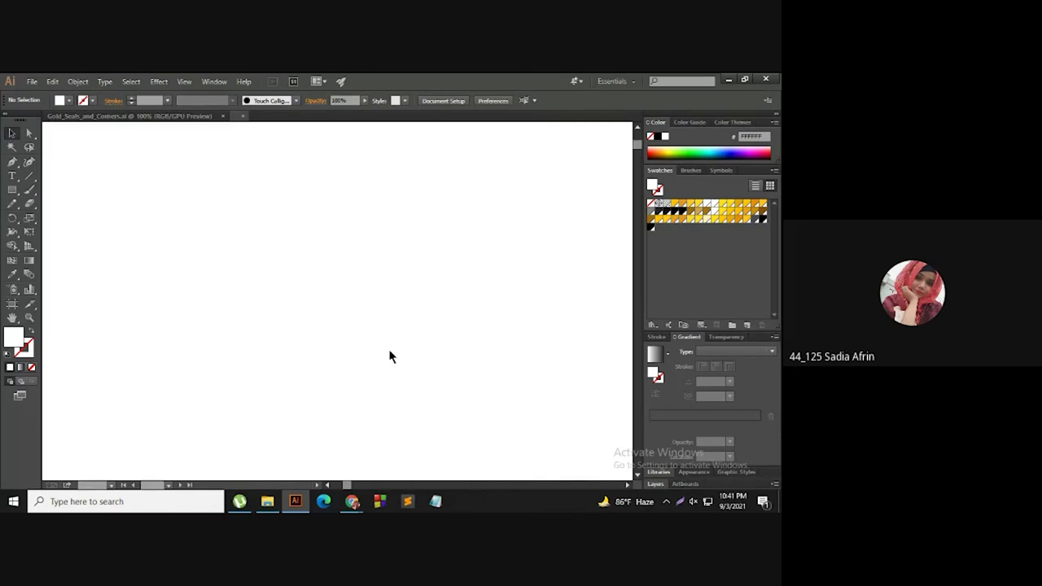
{"action": "key", "text": "ctrl+minus"}
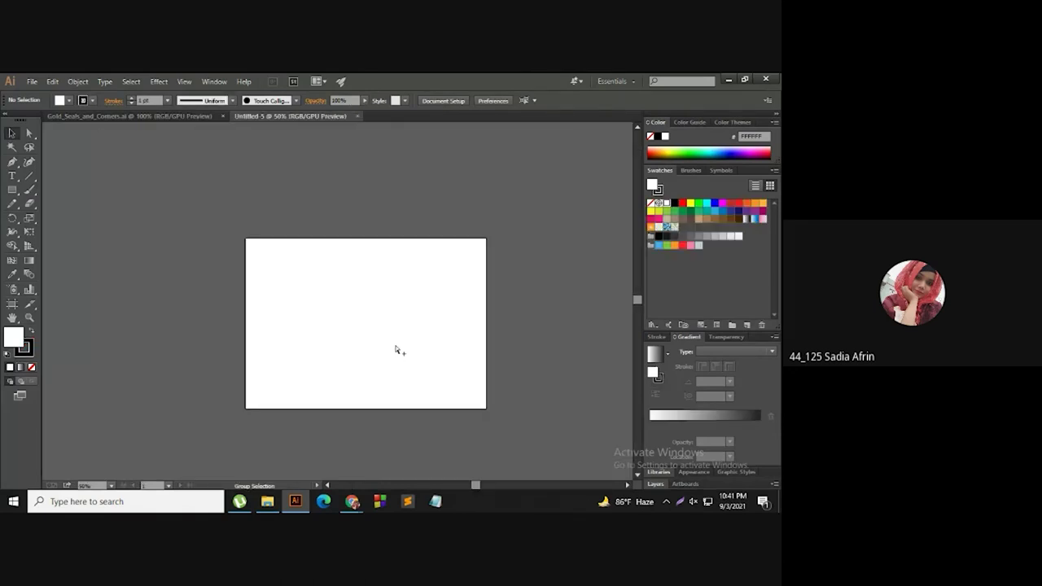
{"action": "key", "text": "ctrl+plus"}
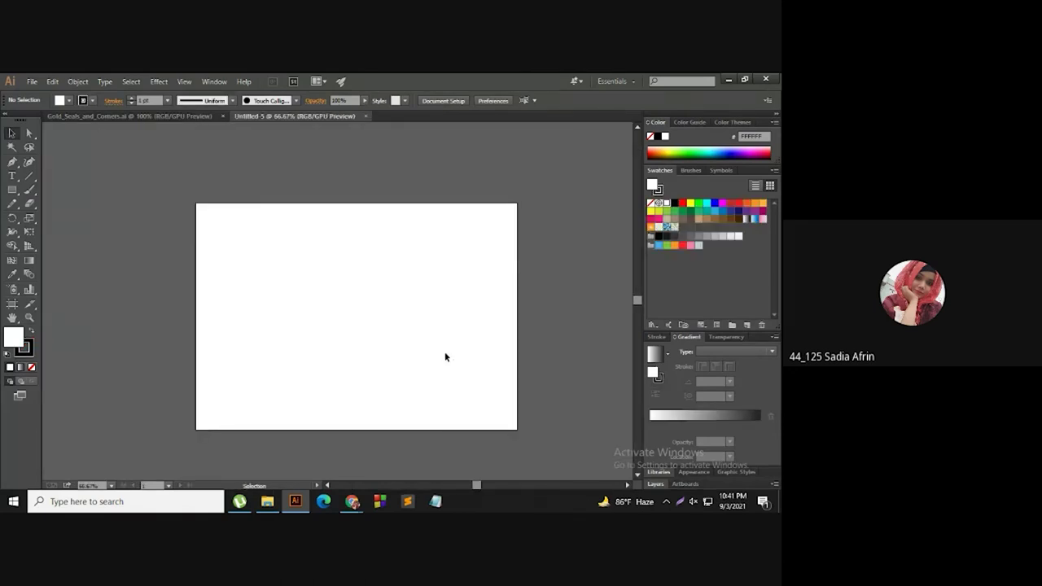
Step: Open blue_abstract_background_6819627.jpg
{"action": "left_click", "coordinate": [32, 82]}
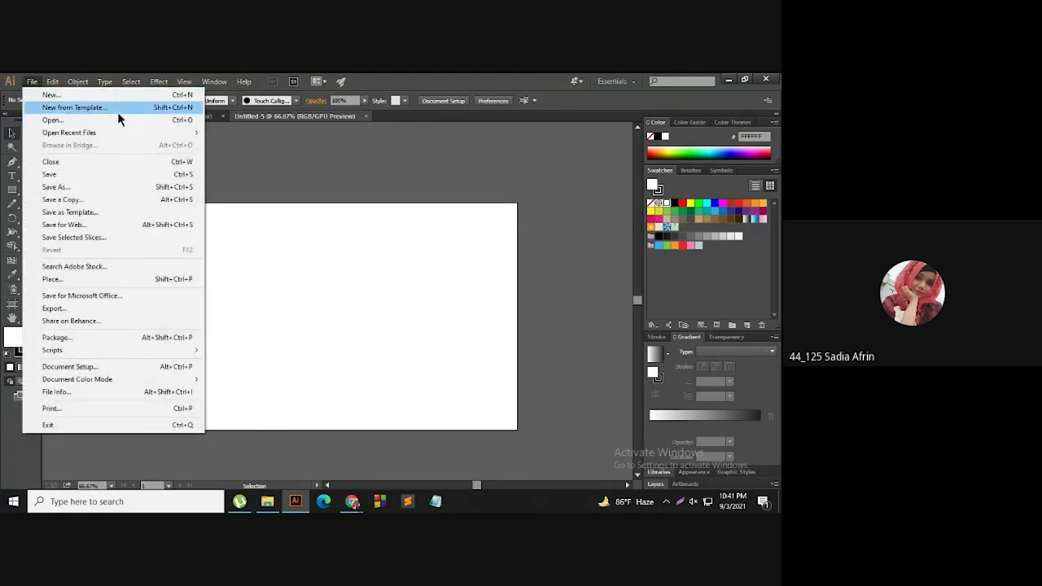
{"action": "left_click", "coordinate": [128, 120]}
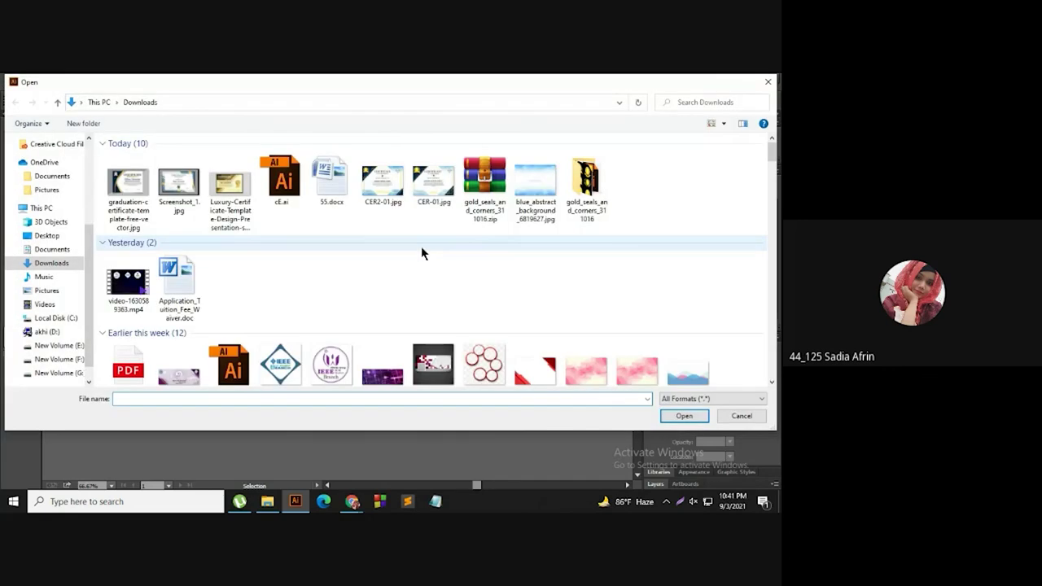
{"action": "left_click", "coordinate": [534, 183]}
{"action": "left_click", "coordinate": [696, 418]}
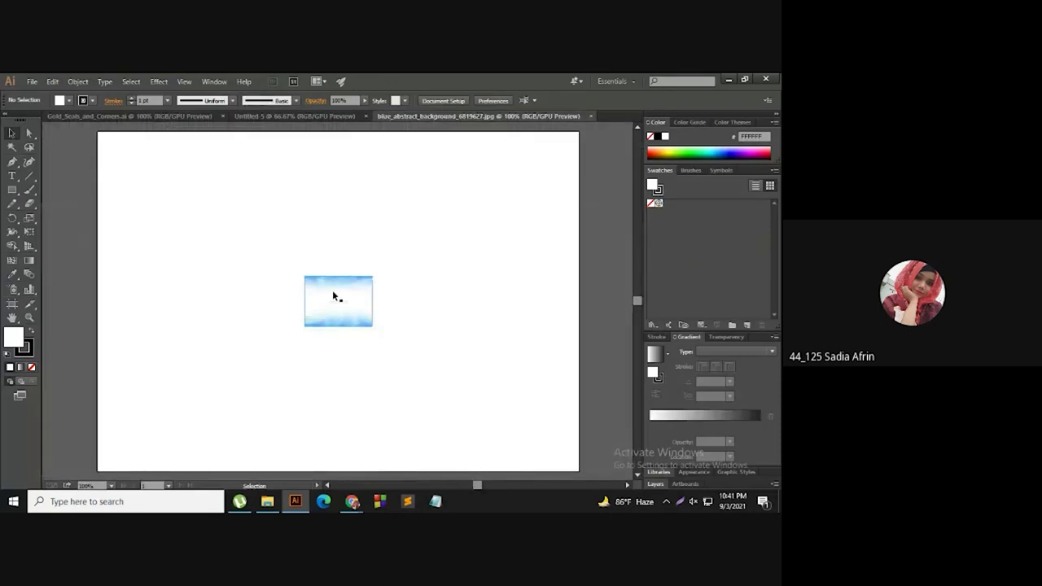
Step: Stretch the background image to about 842 × 595 px so it fills the artboard
{"action": "left_click", "coordinate": [332, 291]}
{"action": "left_click_drag", "start_coordinate": [303, 321], "coordinate": [109, 472]}
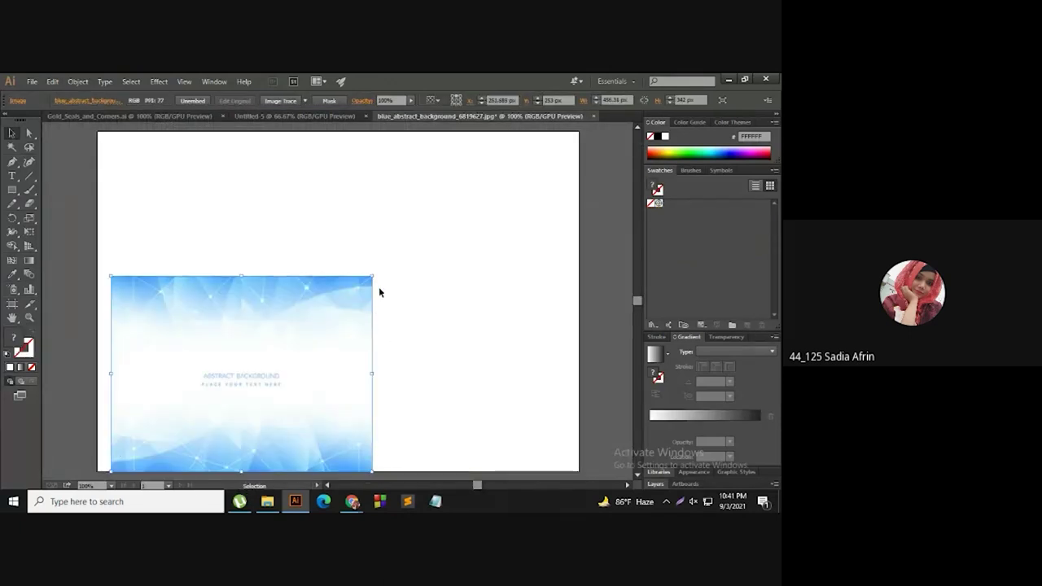
{"action": "left_click_drag", "start_coordinate": [371, 278], "coordinate": [579, 132]}
{"action": "left_click_drag", "start_coordinate": [111, 300], "coordinate": [97, 300]}
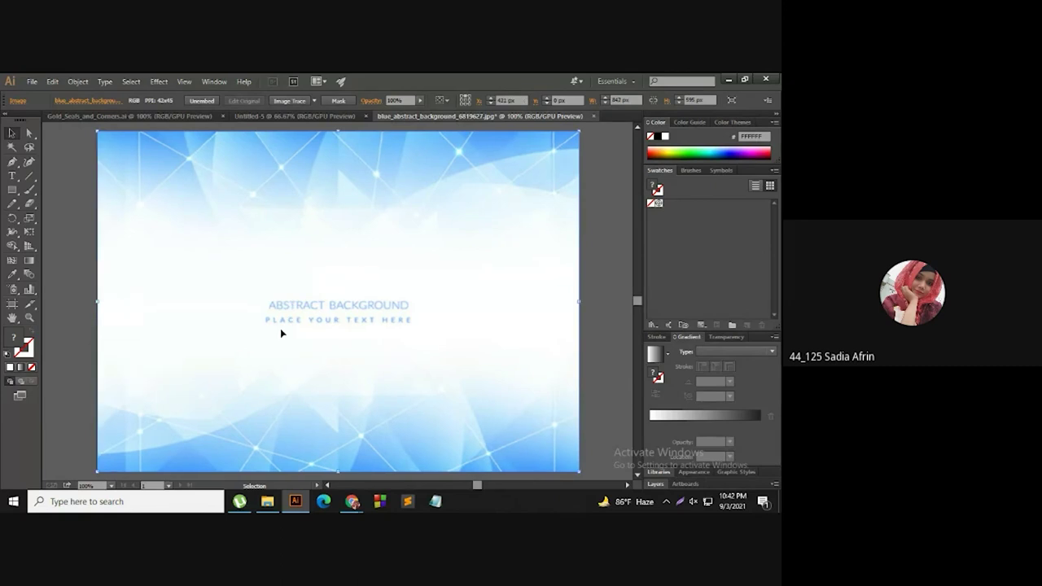
Step: Draw a full-width white rectangle band across the artboard's middle and nudge it up slightly
{"action": "left_click", "coordinate": [68, 237]}
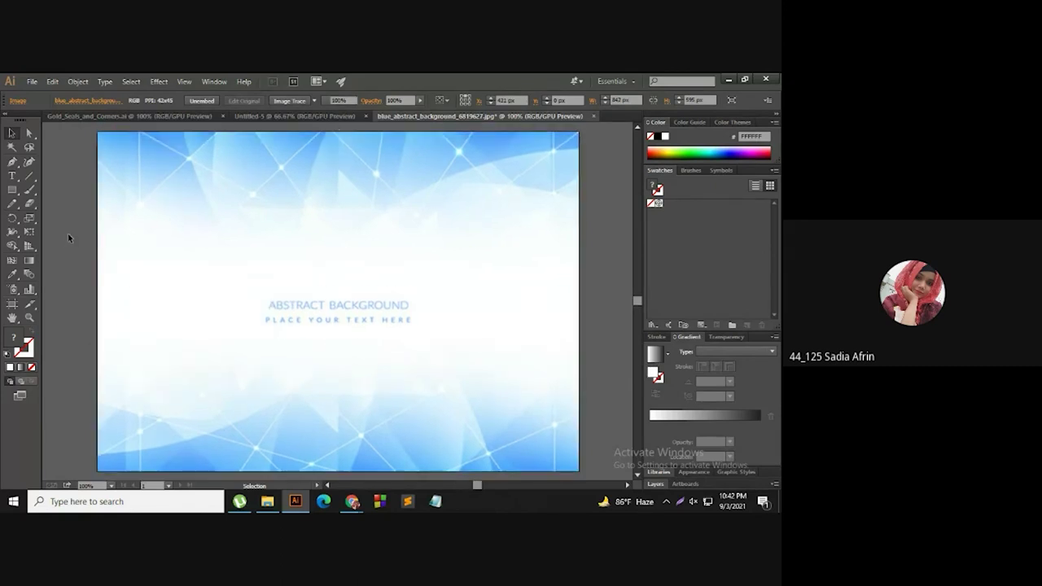
{"action": "left_click", "coordinate": [164, 275]}
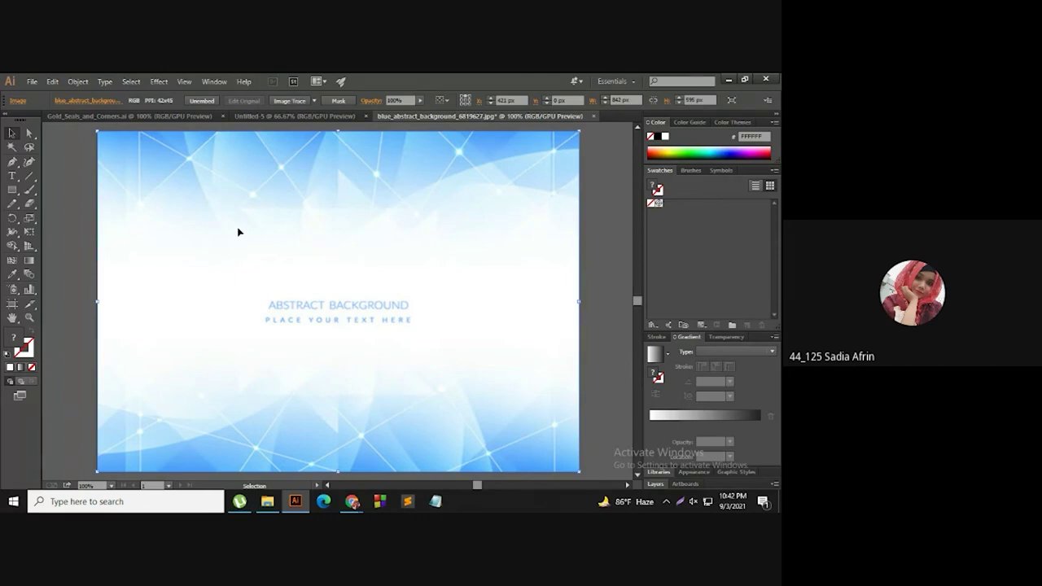
{"action": "key", "text": "ctrl+shift+a"}
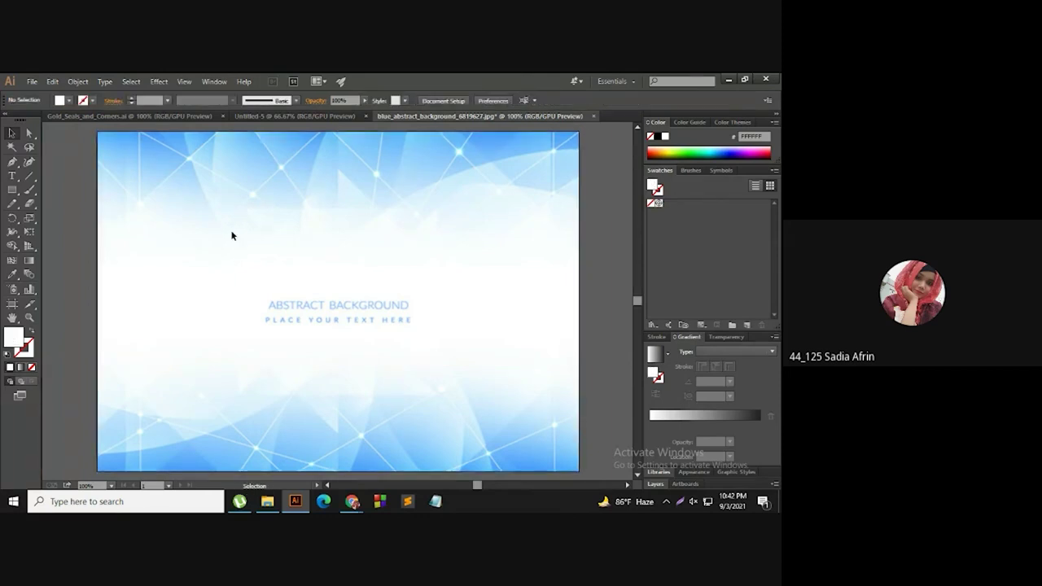
{"action": "left_click", "coordinate": [15, 191]}
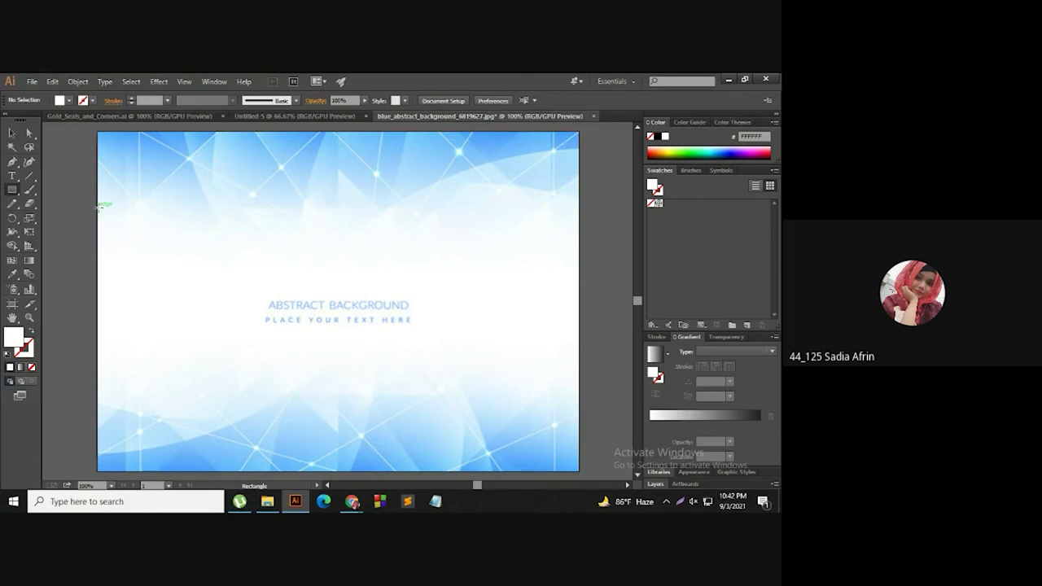
{"action": "mouse_move", "coordinate": [99, 213]}
{"action": "left_mouse_down"}
{"action": "mouse_move", "coordinate": [447, 443]}
{"action": "mouse_move", "coordinate": [579, 425]}
{"action": "mouse_move", "coordinate": [581, 392]}
{"action": "left_mouse_up"}
{"action": "left_click", "coordinate": [11, 132]}
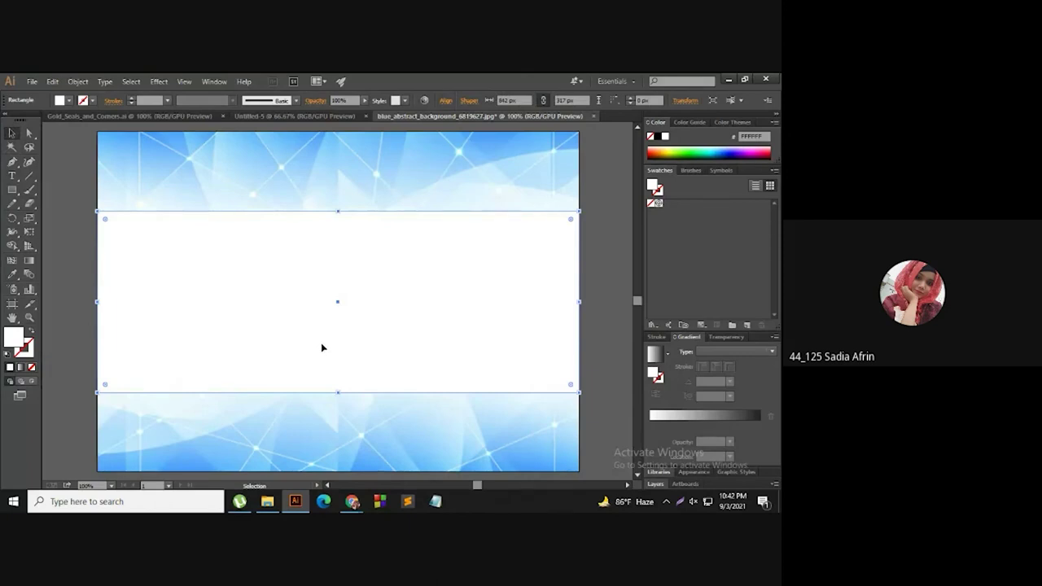
{"action": "key", "text": "Up"}
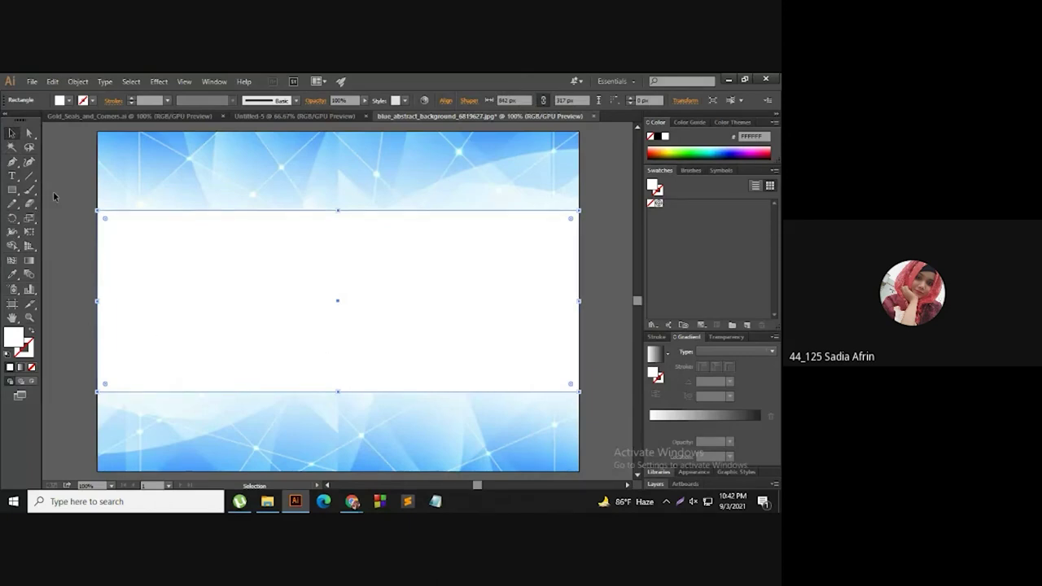
Step: Draw a large white square of about 472 × 472 px over the band
{"action": "left_click", "coordinate": [57, 188]}
{"action": "left_click", "coordinate": [159, 286]}
{"action": "left_click", "coordinate": [12, 190]}
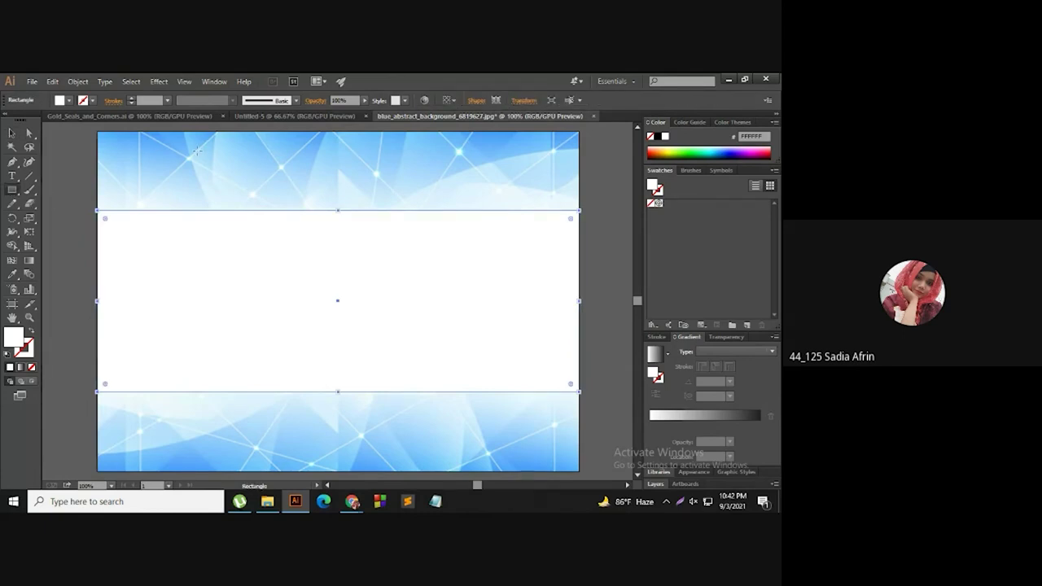
{"action": "left_click_drag", "start_coordinate": [198, 151], "coordinate": [469, 380]}
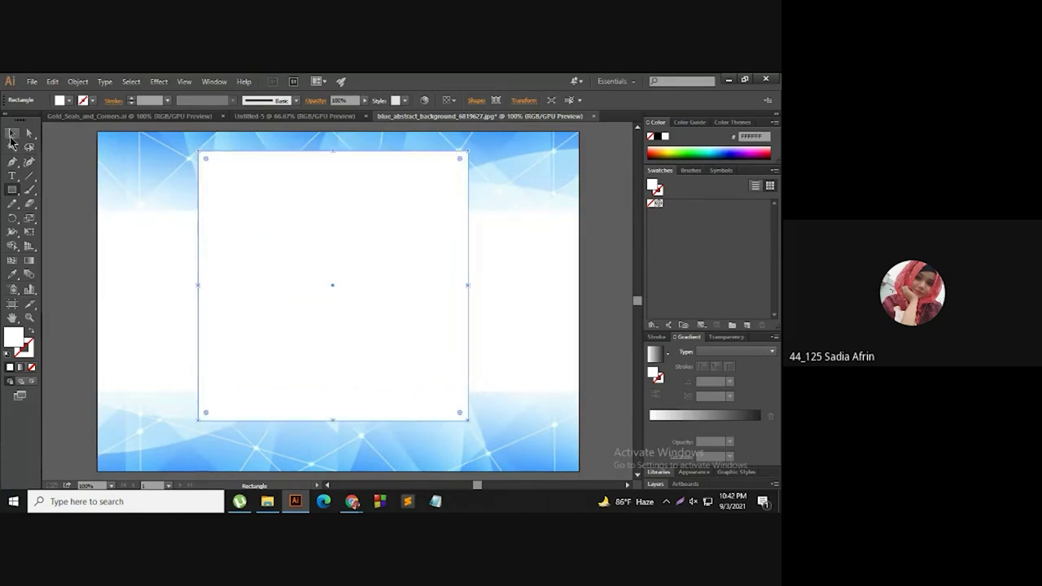
Step: Rotate the white square 45° into a diamond and move it down slightly
{"action": "left_click", "coordinate": [12, 133]}
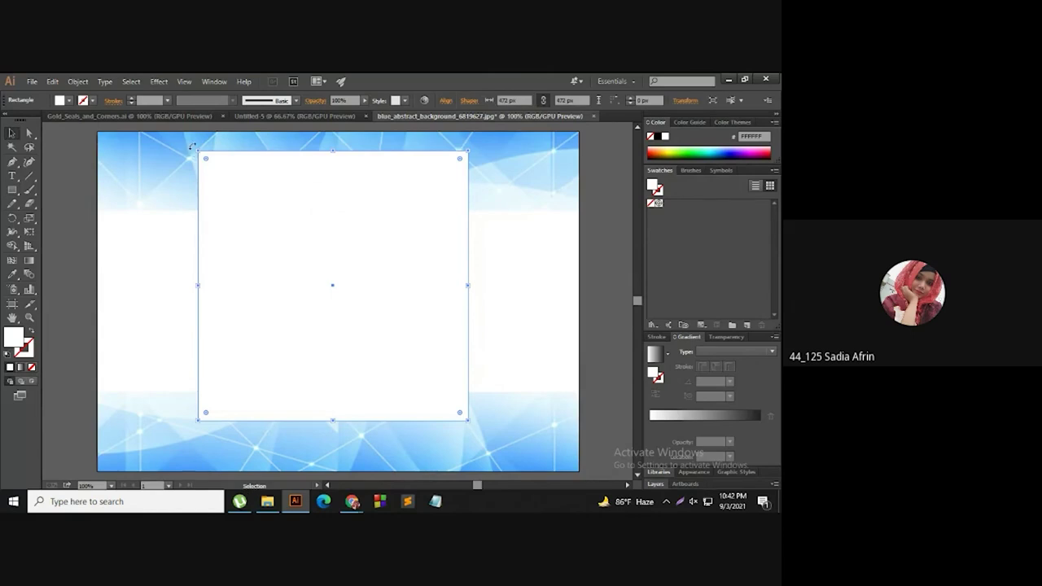
{"action": "left_click_drag", "start_coordinate": [192, 146], "coordinate": [136, 286]}
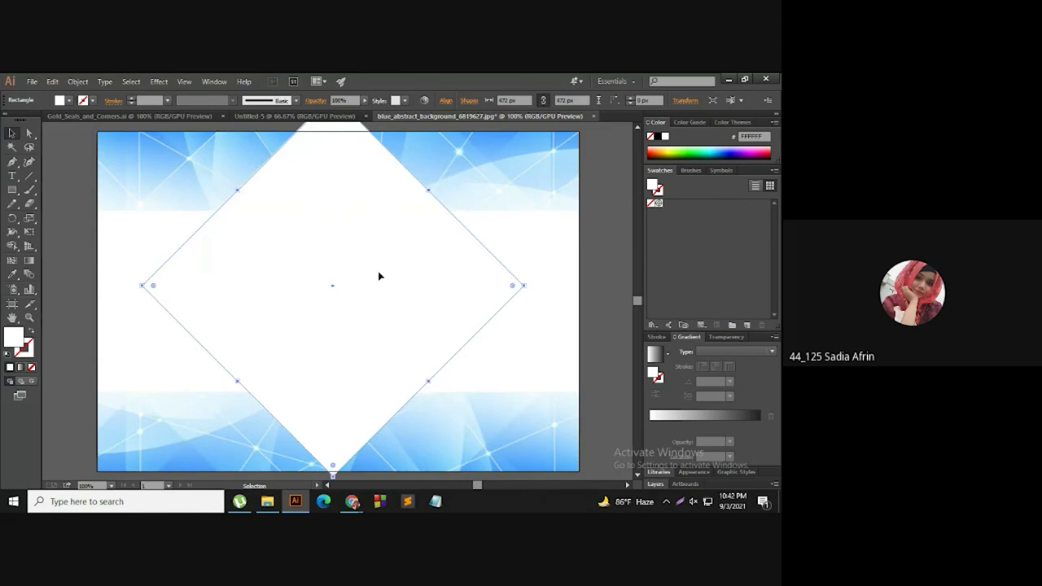
{"action": "scroll", "coordinate": [388, 274], "scroll_direction": "down", "scroll_amount": 1}
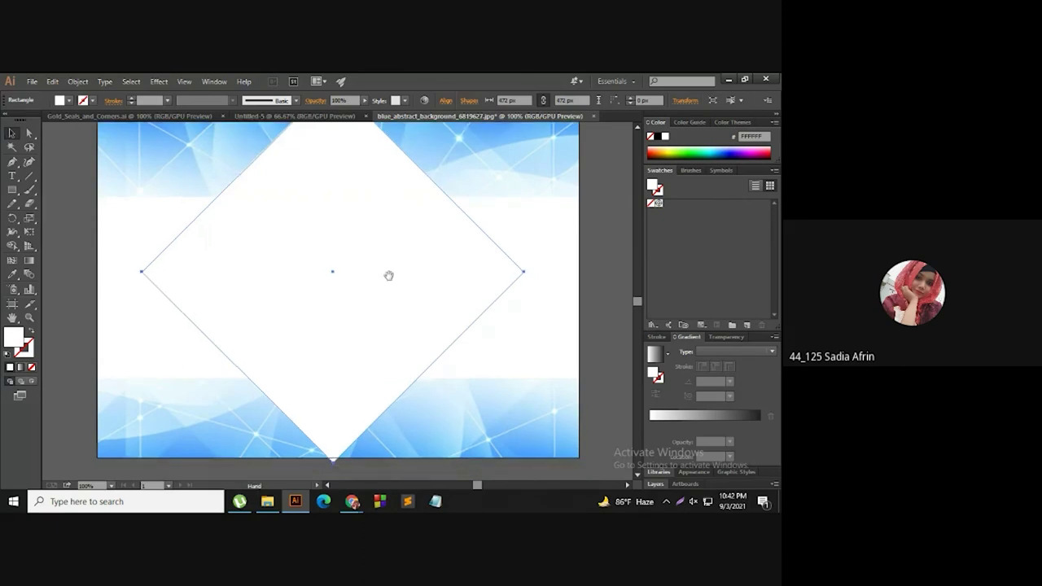
{"action": "left_click_drag", "start_coordinate": [350, 337], "coordinate": [355, 353]}
Step: Enlarge the diamond to about 594 × 594 px, overhanging the artboard's top and bottom edges
{"action": "scroll", "coordinate": [369, 345], "scroll_direction": "down", "scroll_amount": 1}
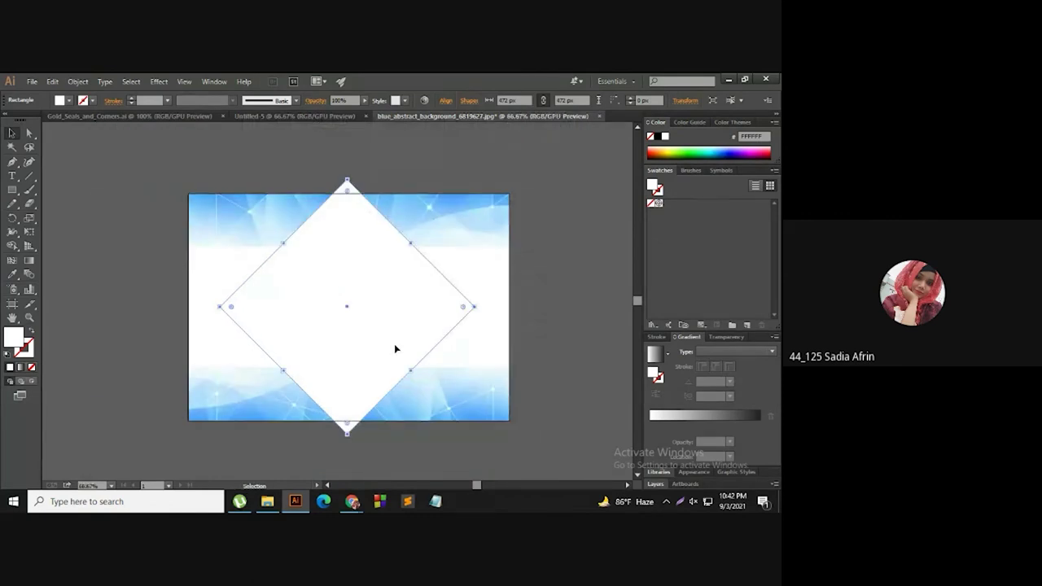
{"action": "left_click_drag", "start_coordinate": [348, 433], "coordinate": [350, 469]}
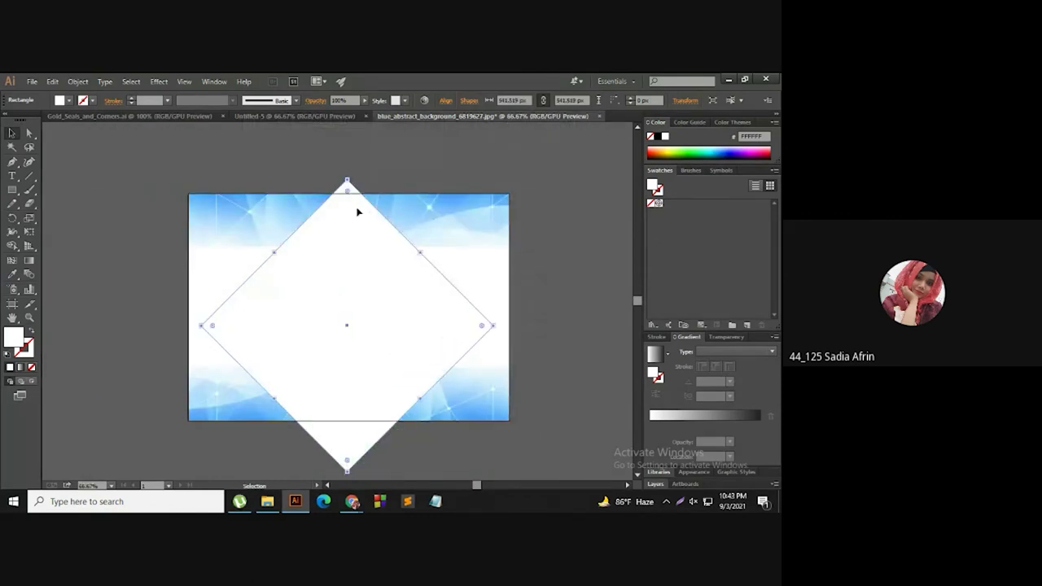
{"action": "left_click_drag", "start_coordinate": [348, 180], "coordinate": [348, 138]}
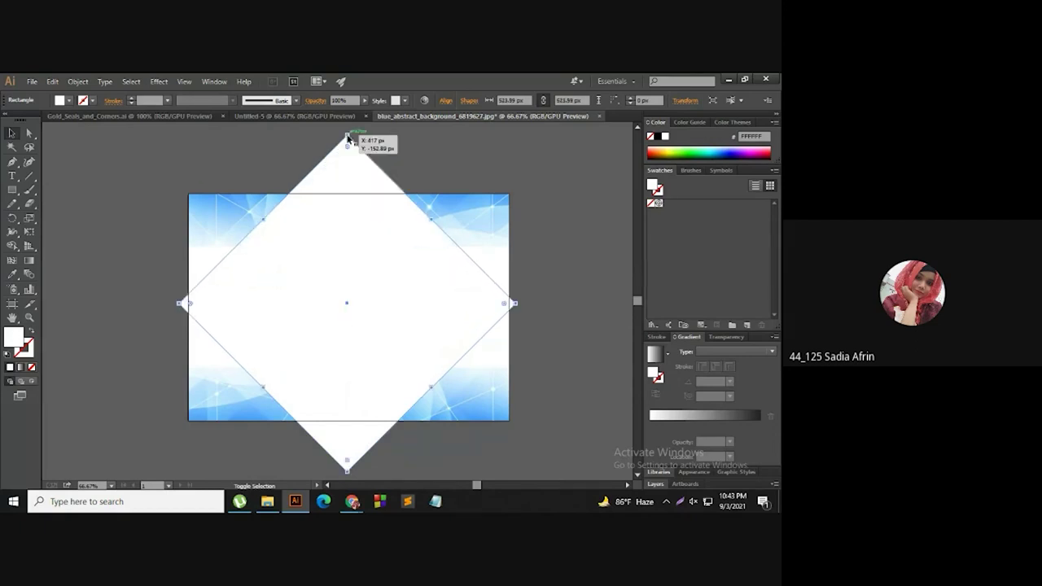
{"action": "left_click_drag", "start_coordinate": [350, 470], "coordinate": [347, 456]}
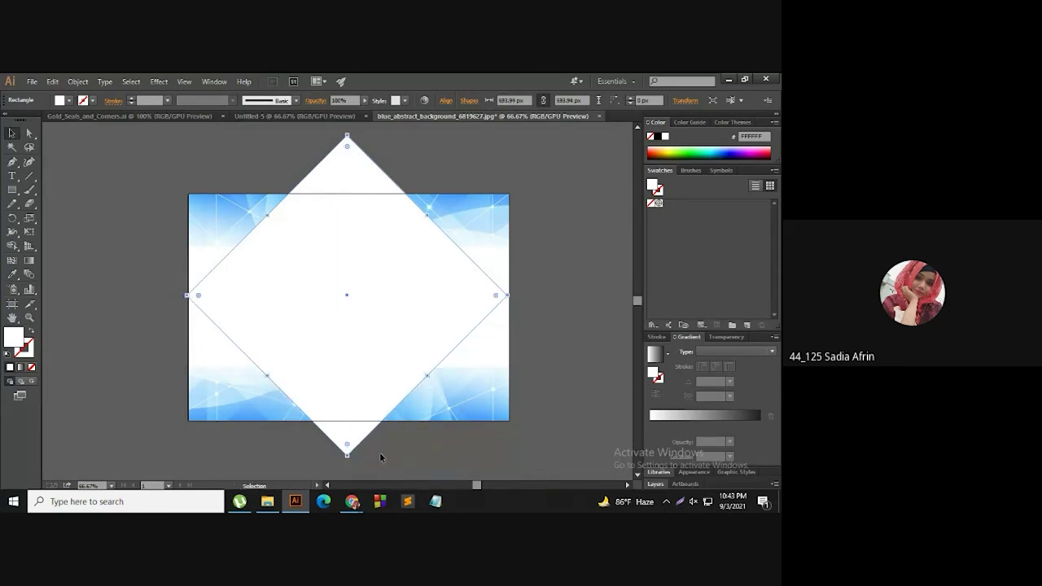
{"action": "key", "text": "Down"}
{"action": "key", "text": "Down"}
{"action": "key", "text": "Down"}
{"action": "key", "text": "Down"}
{"action": "key", "text": "Down"}
{"action": "key", "text": "Down"}
{"action": "key", "text": "Down"}
{"action": "key", "text": "Down"}
{"action": "key", "text": "Down"}
{"action": "key", "text": "Down"}
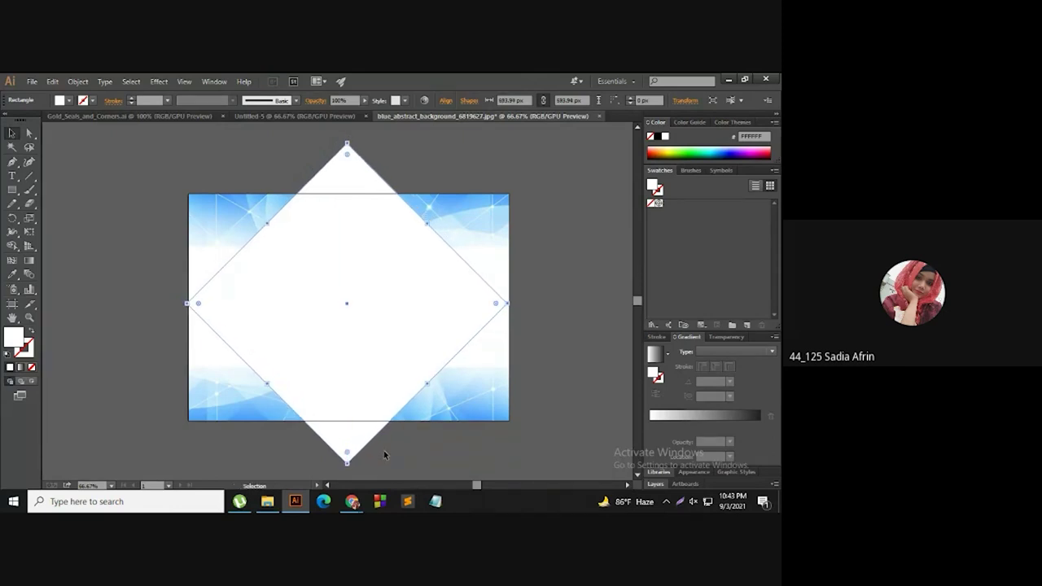
{"action": "key", "text": "Down"}
{"action": "key", "text": "Down"}
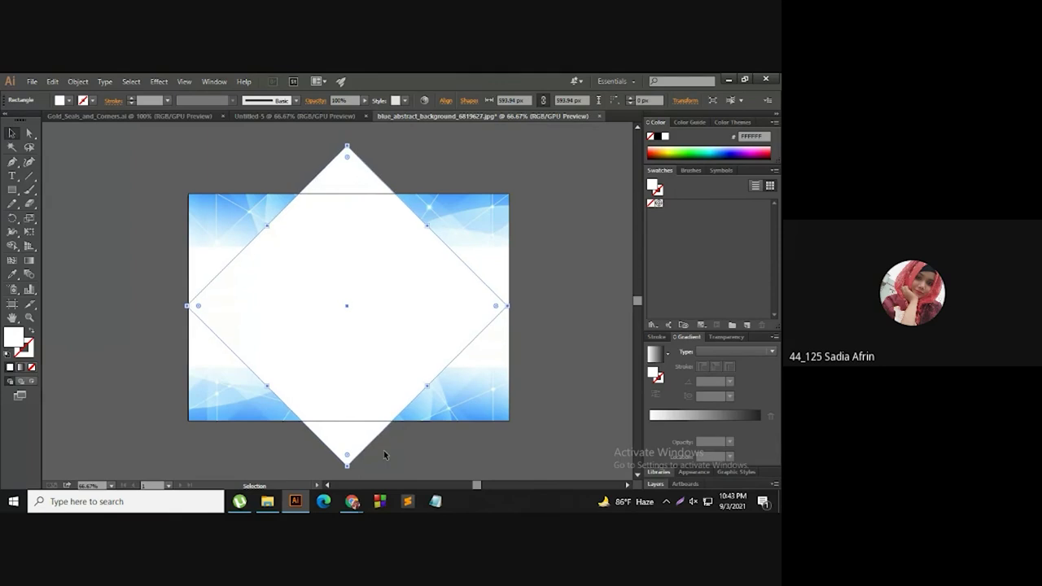
{"action": "left_click", "coordinate": [547, 226]}
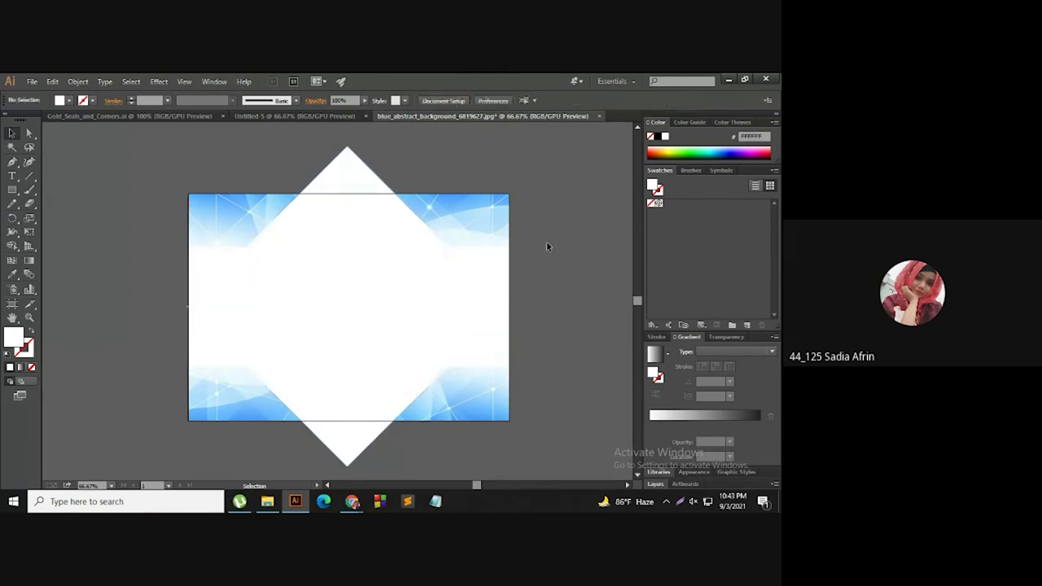
{"action": "left_click_drag", "start_coordinate": [161, 171], "coordinate": [477, 400]}
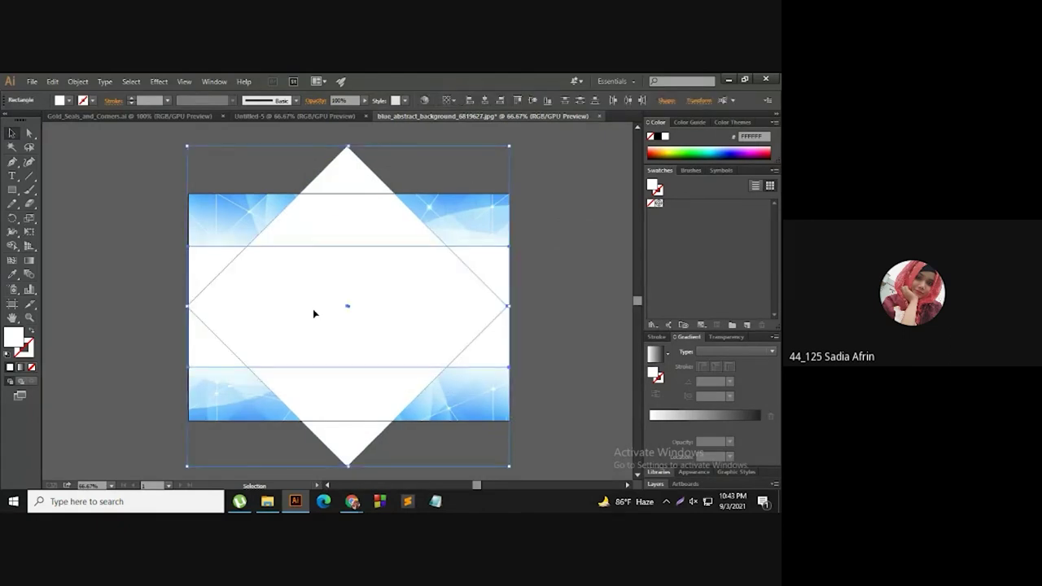
Step: Begin a Pen path from the top-left corner to where the top edge meets the diamond
{"action": "left_click", "coordinate": [329, 306]}
{"action": "key", "text": "ctrl+shift+a"}
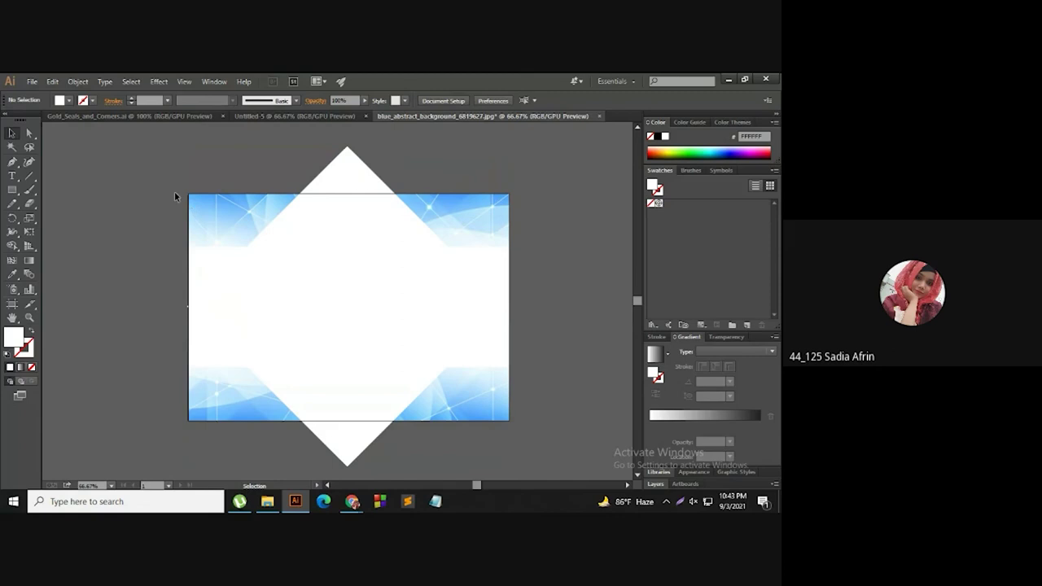
{"action": "left_click", "coordinate": [12, 163]}
{"action": "left_click", "coordinate": [190, 194]}
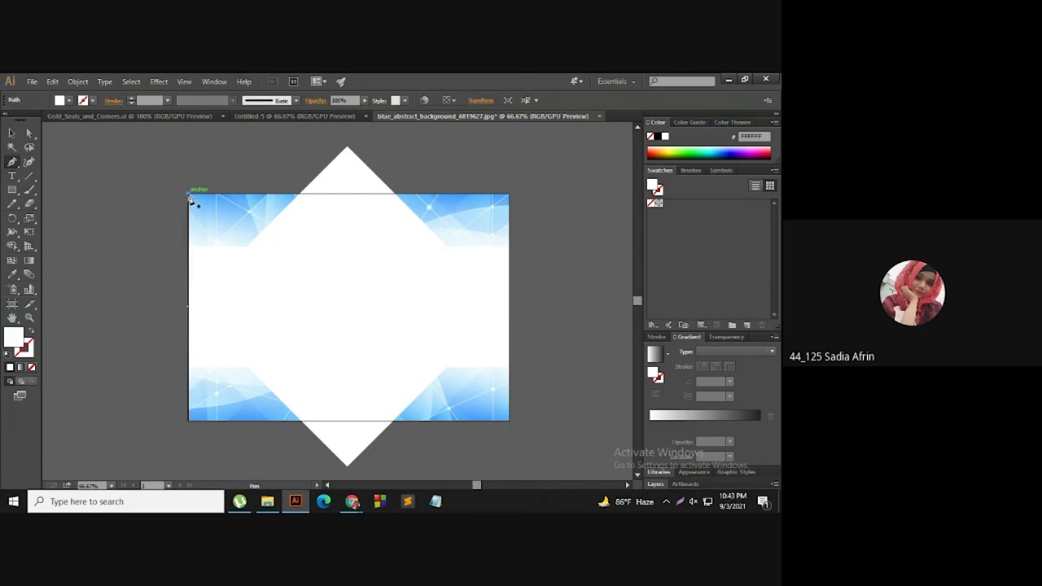
{"action": "left_click", "coordinate": [297, 194]}
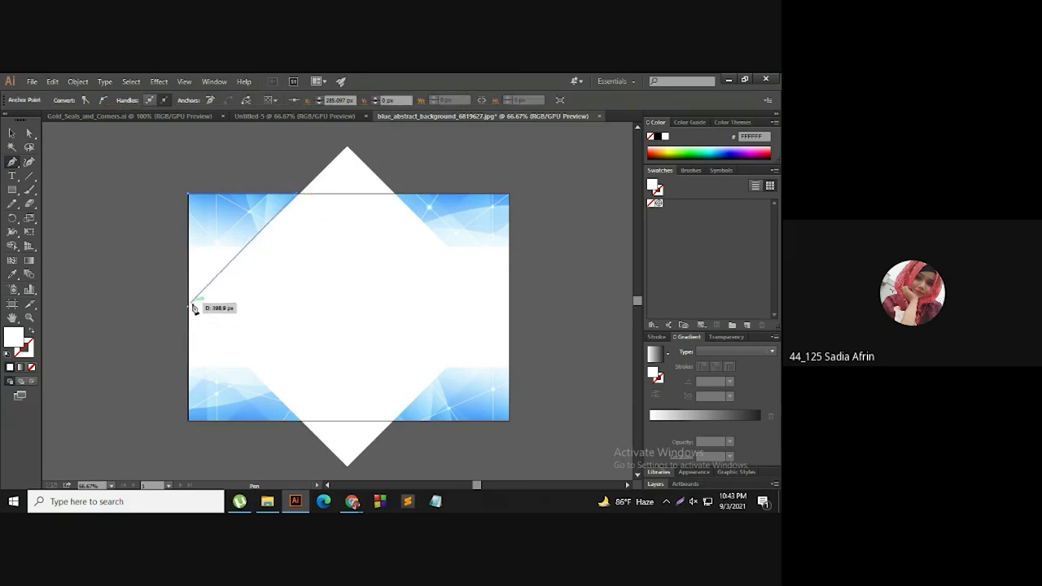
{"action": "key", "text": "v"}
{"action": "key", "text": "p"}
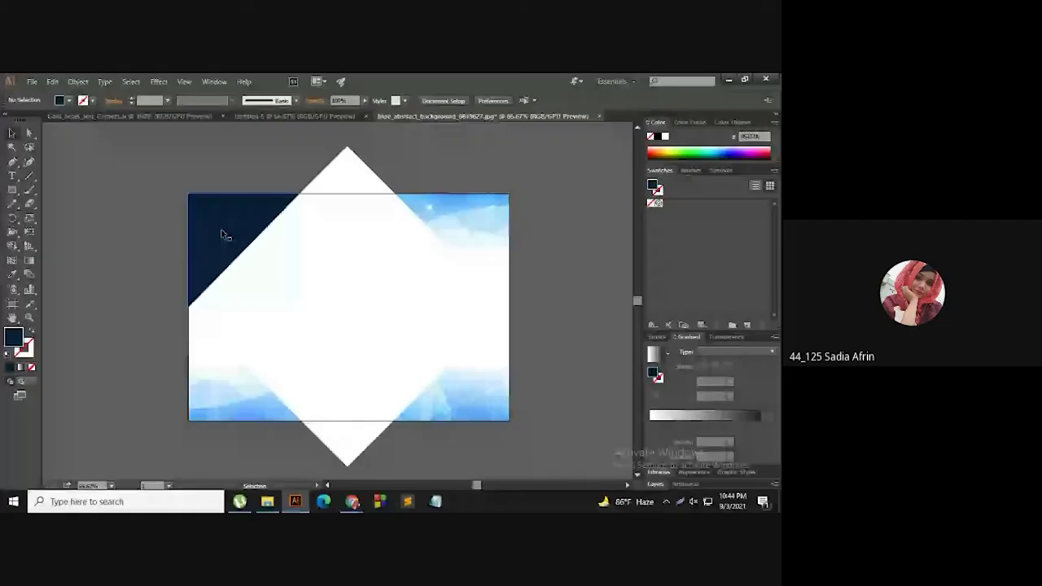
Step: Duplicate the dark top-left triangle and rotate the copy 180°
{"action": "left_click", "coordinate": [245, 236]}
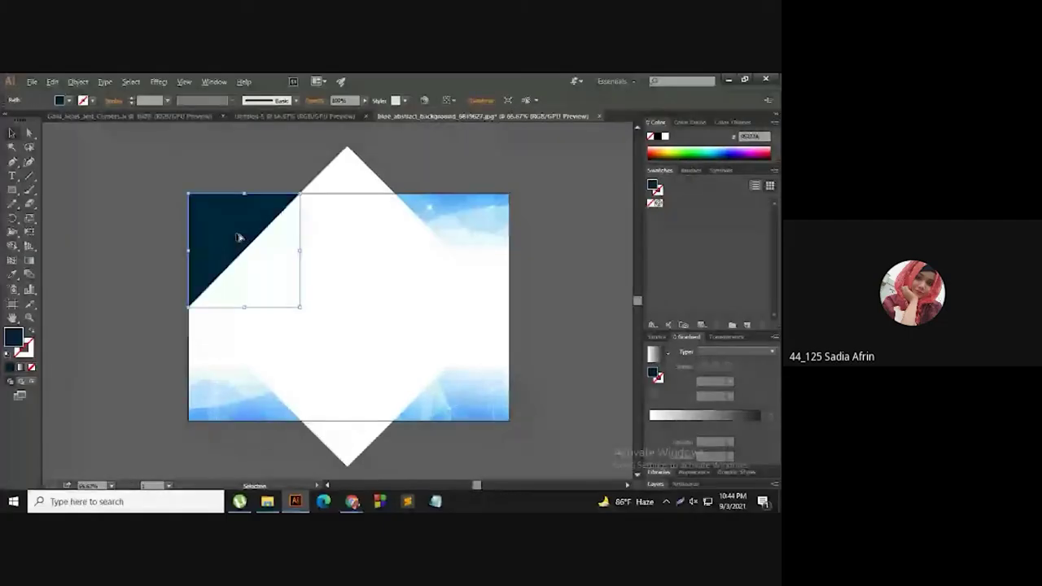
{"action": "left_click_drag", "start_coordinate": [238, 237], "coordinate": [397, 302]}
{"action": "key", "text": "ctrl+shift+a"}
{"action": "left_click", "coordinate": [421, 305]}
{"action": "left_click_drag", "start_coordinate": [464, 254], "coordinate": [343, 397]}
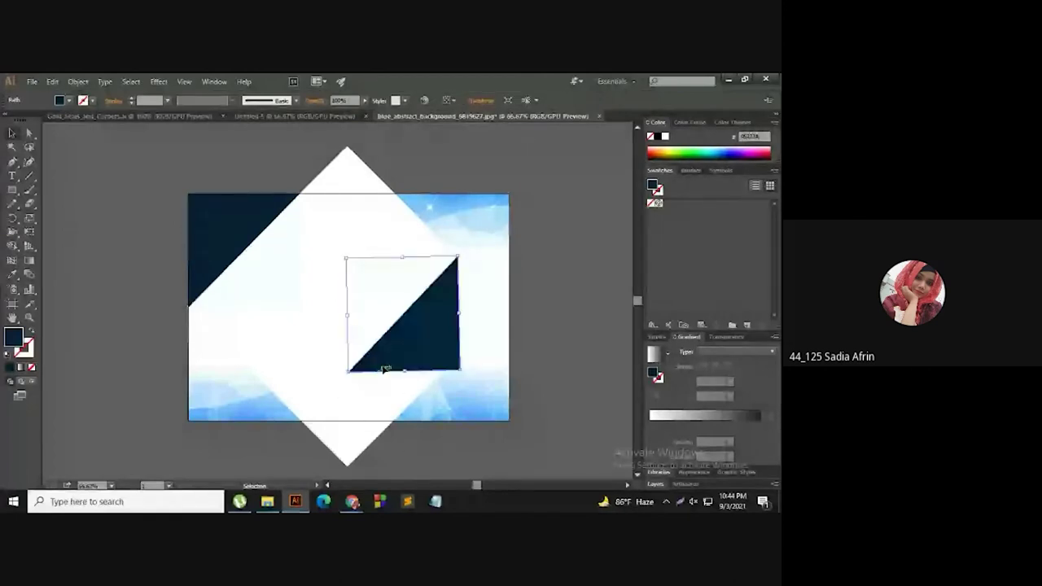
Step: Move the rotated triangle into the artboard's bottom-right corner
{"action": "left_click_drag", "start_coordinate": [382, 370], "coordinate": [453, 396]}
{"action": "key", "text": "Right"}
{"action": "key", "text": "Right"}
{"action": "key", "text": "Right"}
{"action": "key", "text": "Right"}
{"action": "left_click_drag", "start_coordinate": [513, 307], "coordinate": [514, 302]}
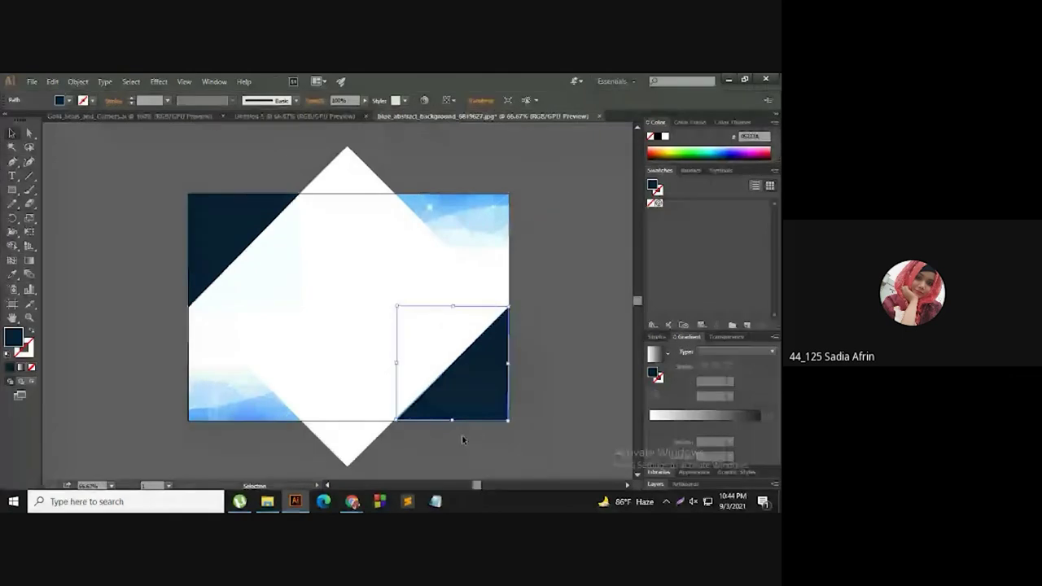
{"action": "key", "text": "Right"}
{"action": "key", "text": "Right"}
{"action": "key", "text": "Down"}
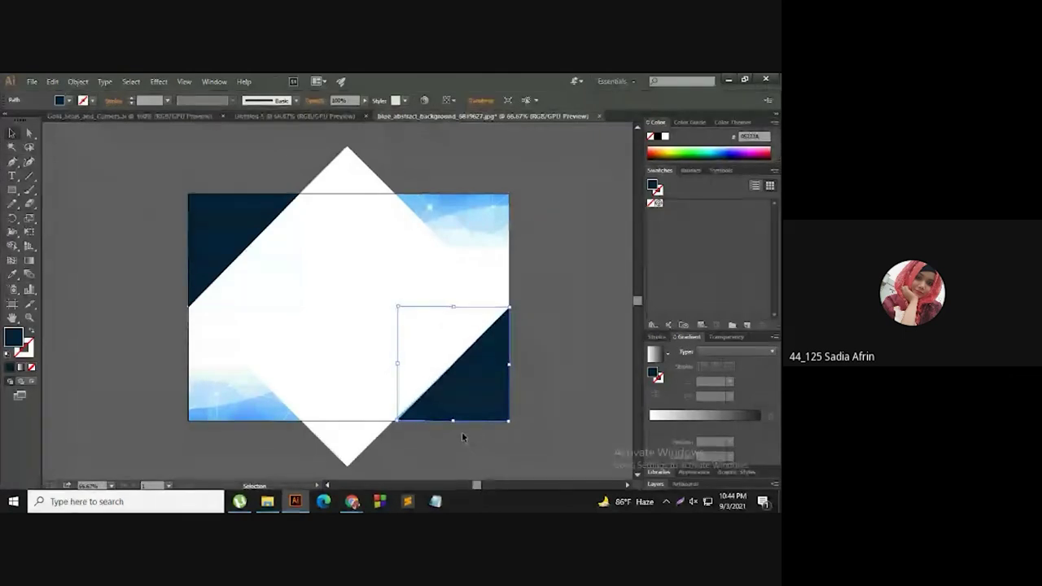
{"action": "left_click", "coordinate": [528, 362]}
{"action": "left_click", "coordinate": [502, 373]}
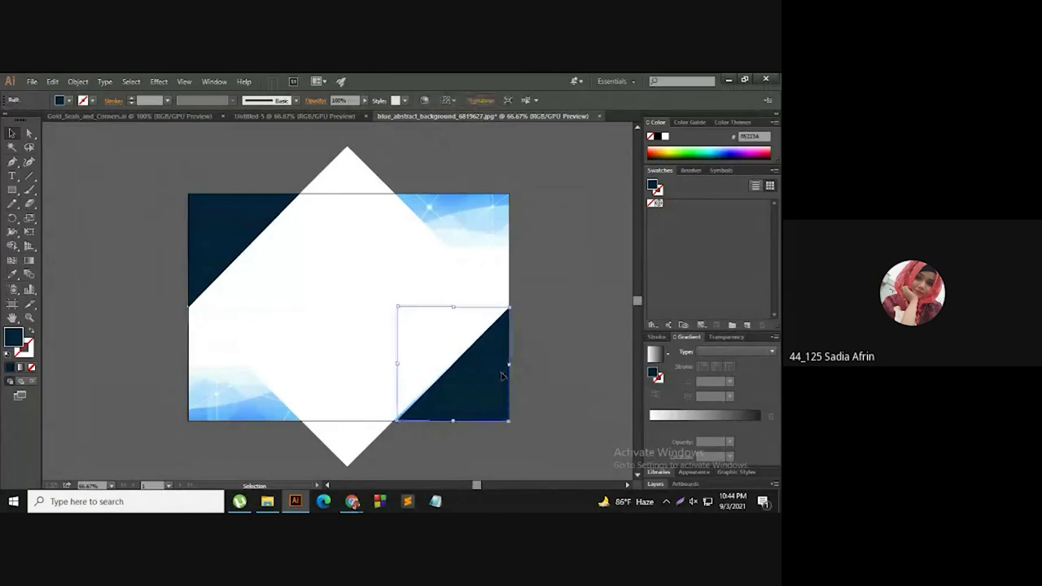
{"action": "left_click", "coordinate": [539, 368]}
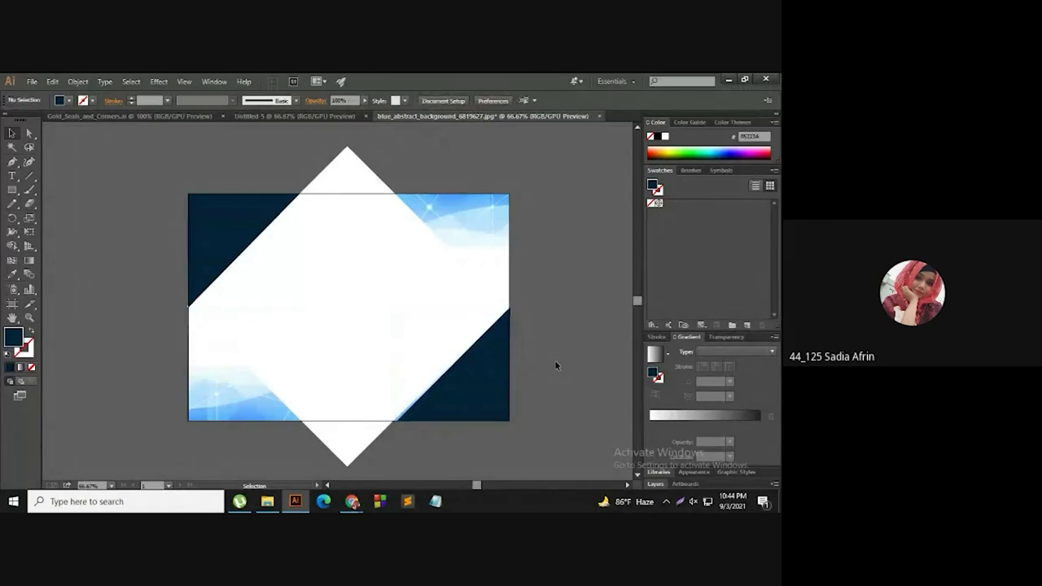
Step: Shrink the triangle to fit the bottom-right corner, then open Gold_Seals_and_Corners.ai
{"action": "left_click_drag", "start_coordinate": [483, 400], "coordinate": [500, 407]}
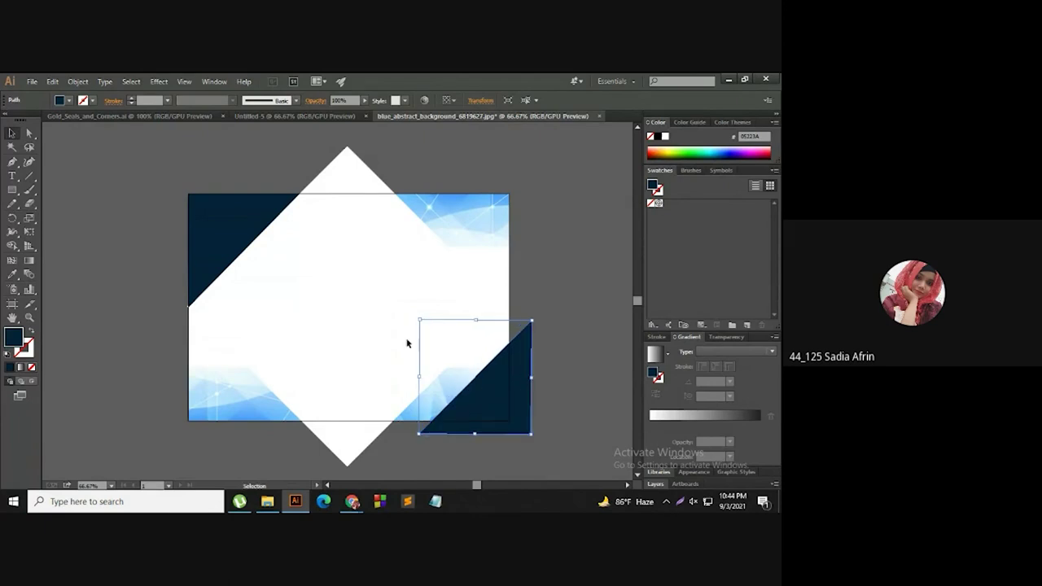
{"action": "left_click_drag", "start_coordinate": [419, 320], "coordinate": [453, 350]}
{"action": "left_click_drag", "start_coordinate": [504, 418], "coordinate": [485, 407]}
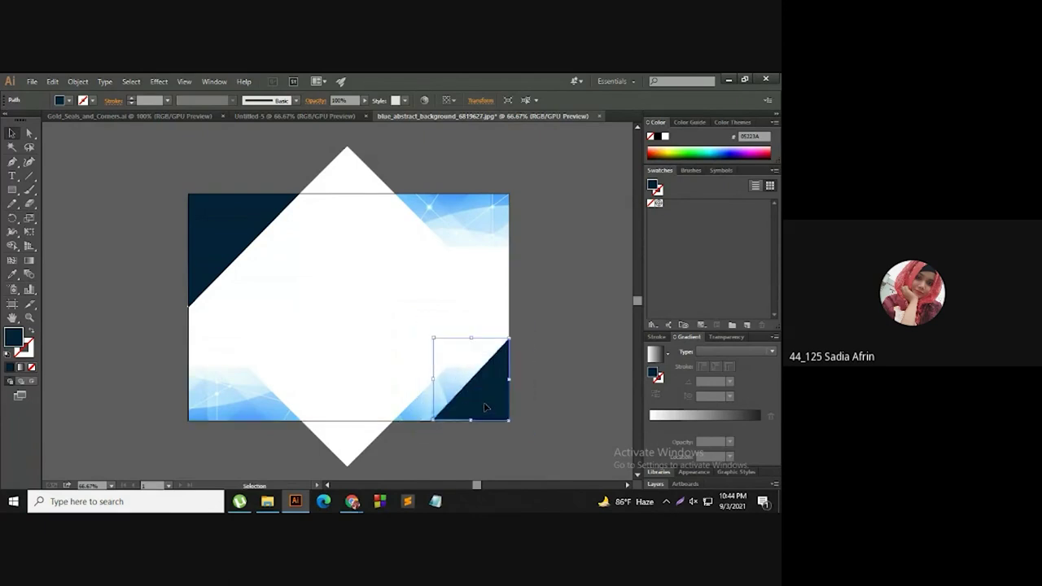
{"action": "left_click", "coordinate": [553, 340]}
{"action": "left_click", "coordinate": [500, 388]}
{"action": "left_click", "coordinate": [562, 344]}
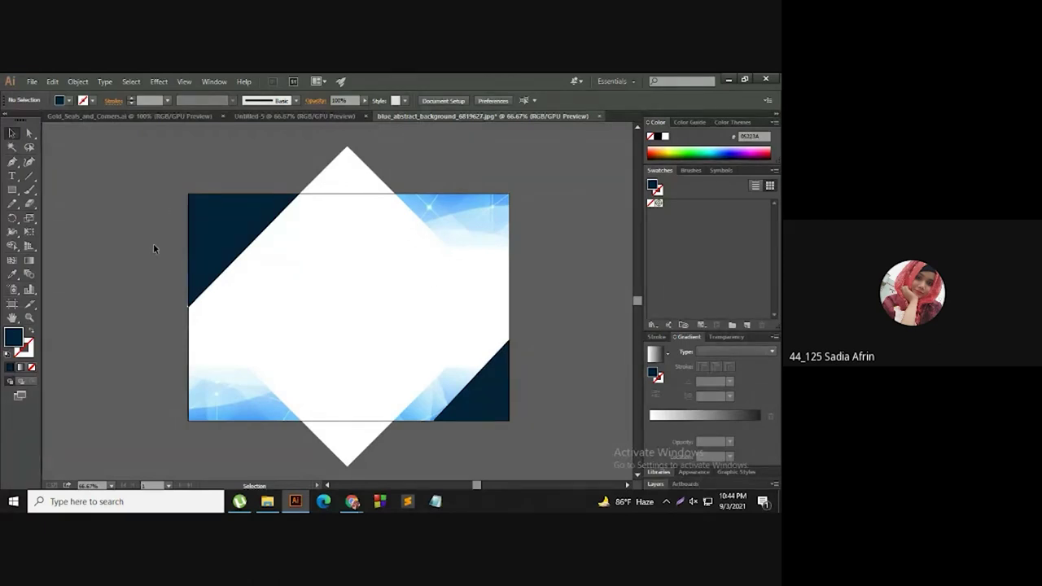
{"action": "left_click", "coordinate": [33, 82]}
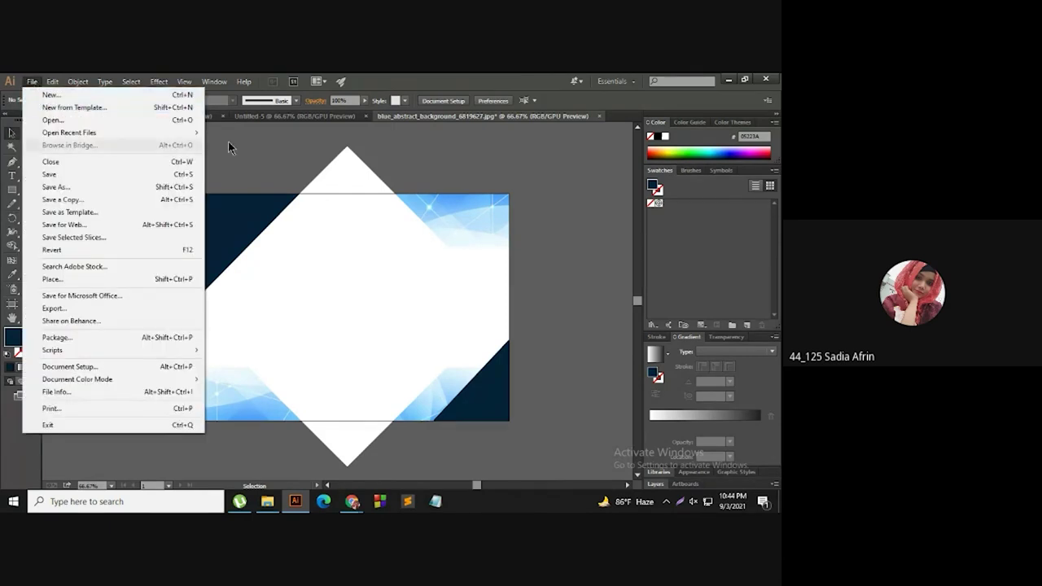
{"action": "left_click", "coordinate": [233, 143]}
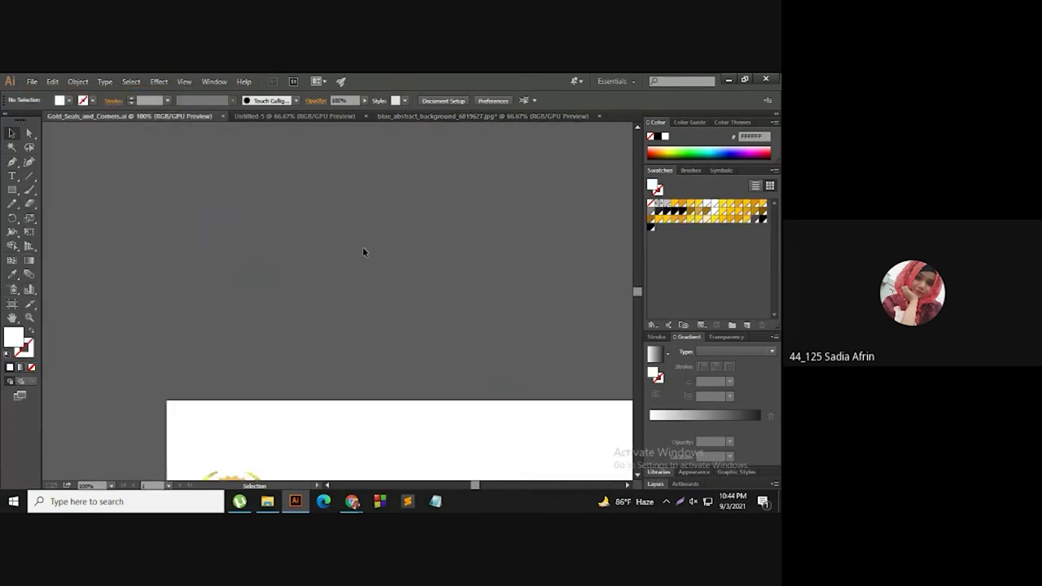
Step: Drag the gold seal from Gold_Seals_and_Corners.ai toward the certificate document's tab
{"action": "scroll", "coordinate": [364, 248], "scroll_direction": "down", "scroll_amount": 4}
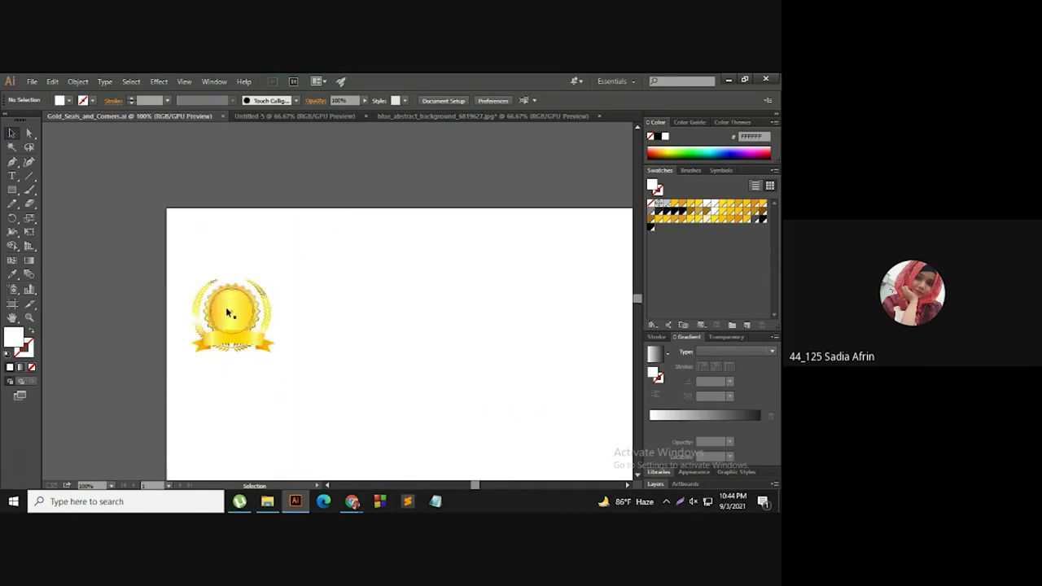
{"action": "left_click_drag", "start_coordinate": [229, 309], "coordinate": [333, 117]}
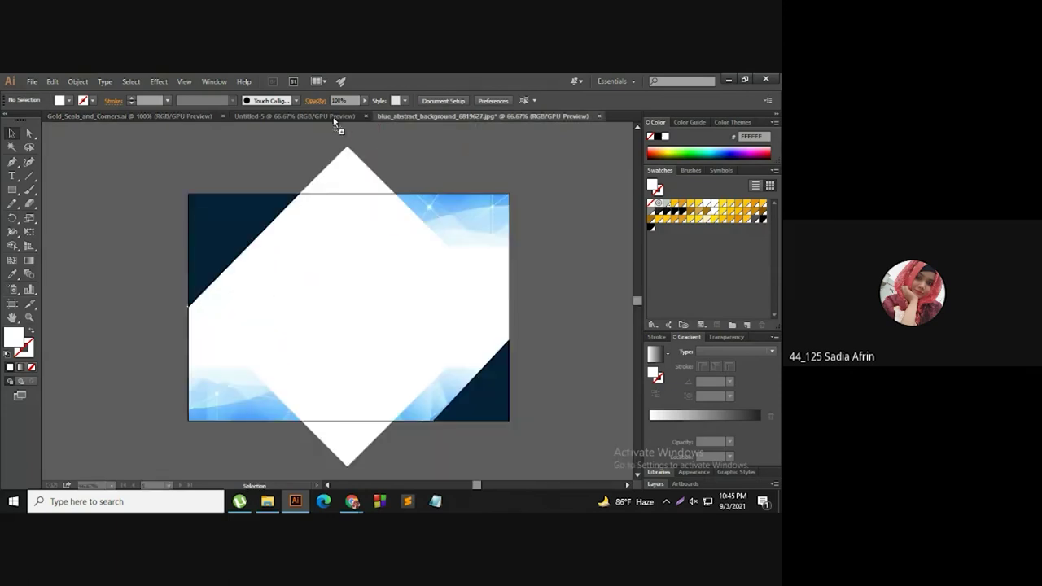
Step: Drop the gold laurel seal onto the certificate and scale it into the top-left navy triangle
{"action": "left_click_drag", "start_coordinate": [396, 116], "coordinate": [236, 229]}
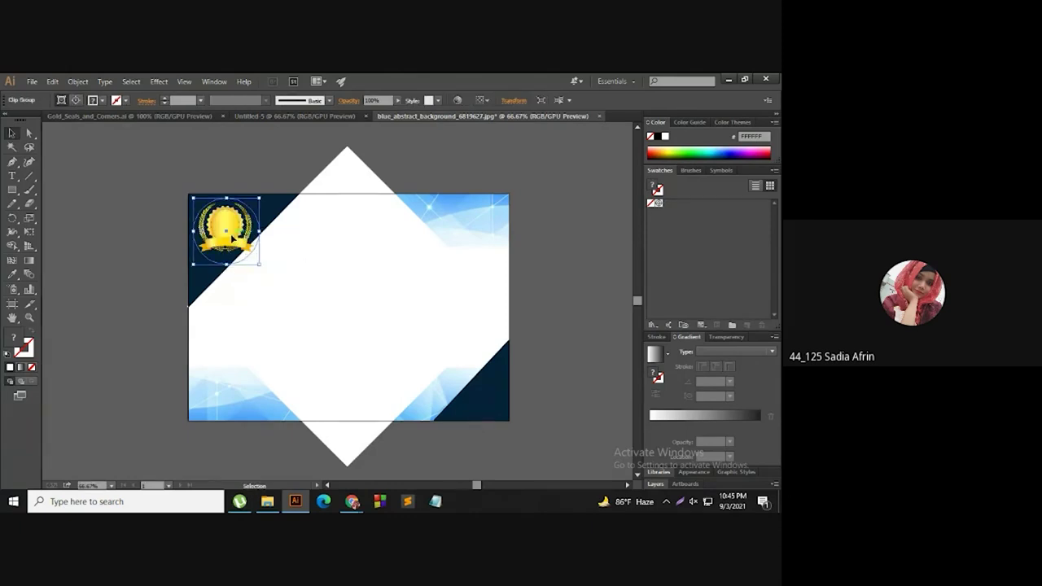
{"action": "left_click_drag", "start_coordinate": [192, 264], "coordinate": [231, 240]}
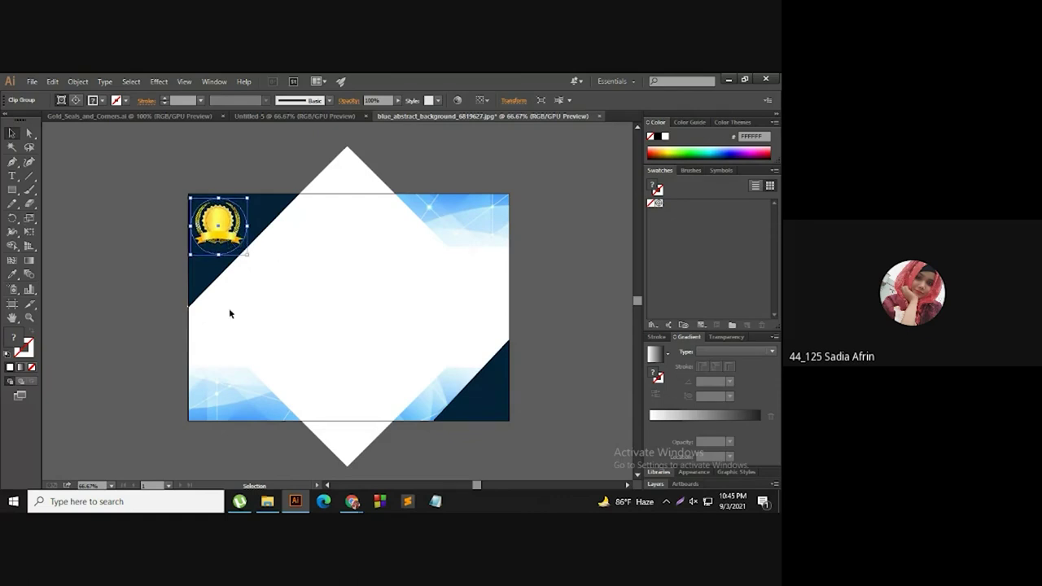
{"action": "left_click", "coordinate": [140, 308]}
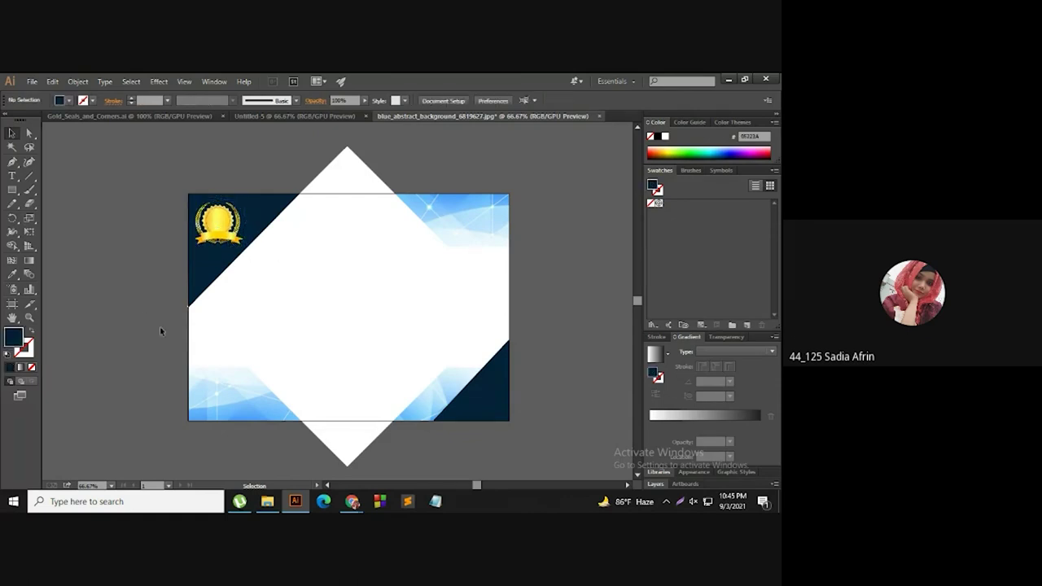
{"action": "left_click", "coordinate": [235, 243]}
{"action": "left_click_drag", "start_coordinate": [243, 250], "coordinate": [245, 257]}
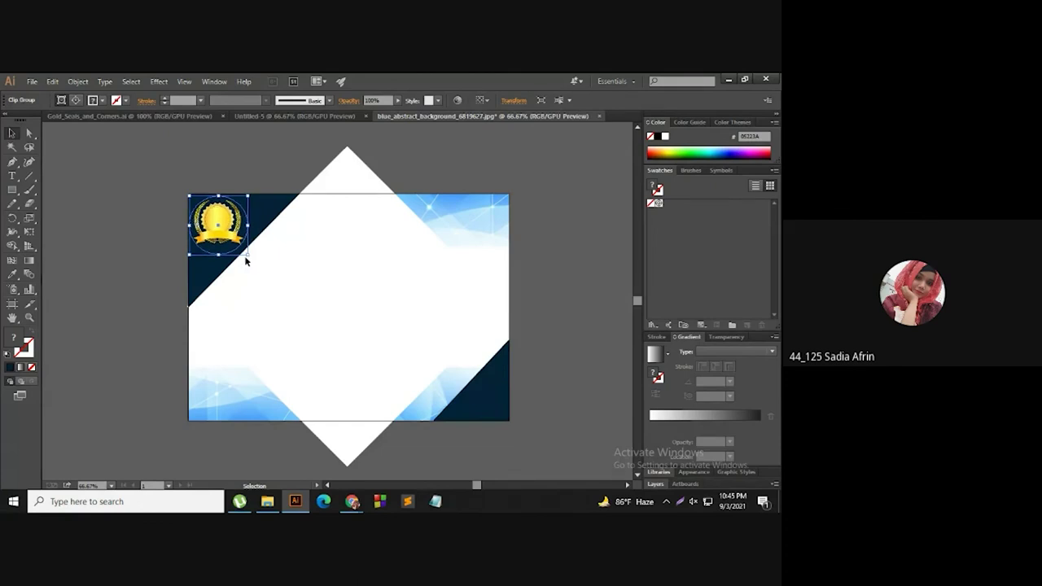
{"action": "left_click", "coordinate": [153, 277]}
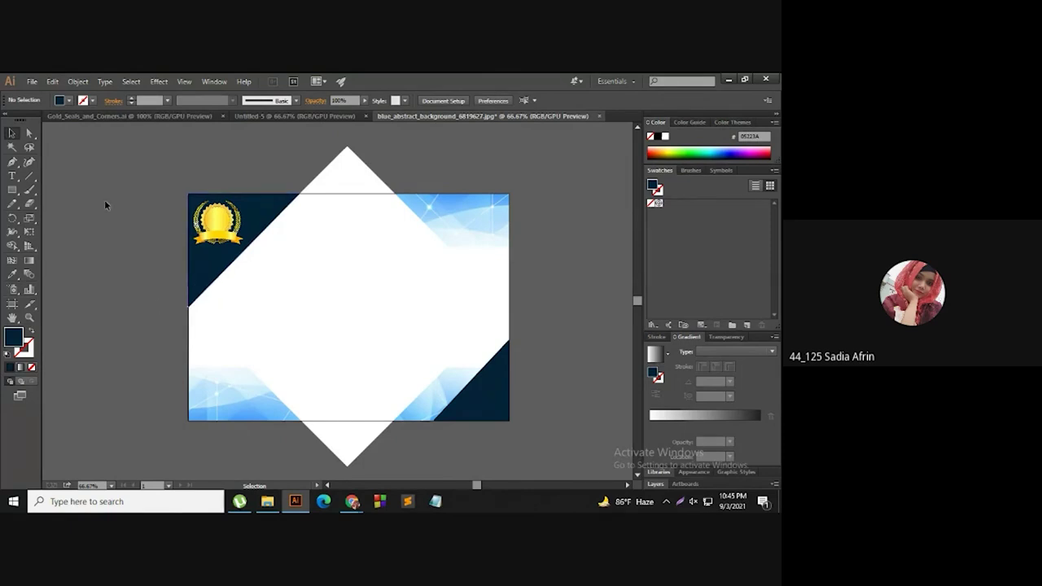
{"action": "left_click", "coordinate": [12, 191]}
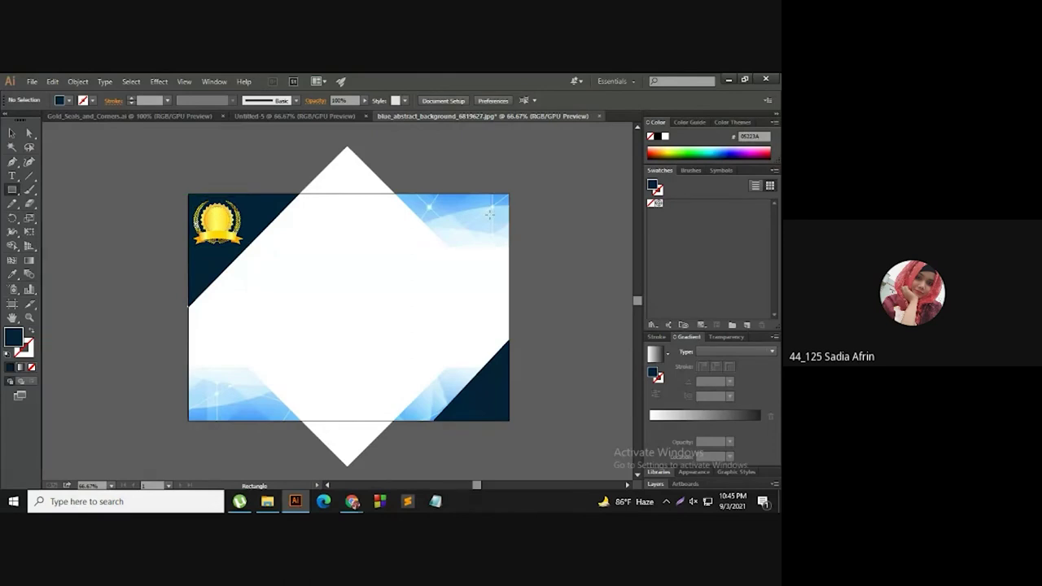
Step: Draw a large inset rectangle and fill it with the seal's gold gradient
{"action": "left_click_drag", "start_coordinate": [490, 213], "coordinate": [209, 400]}
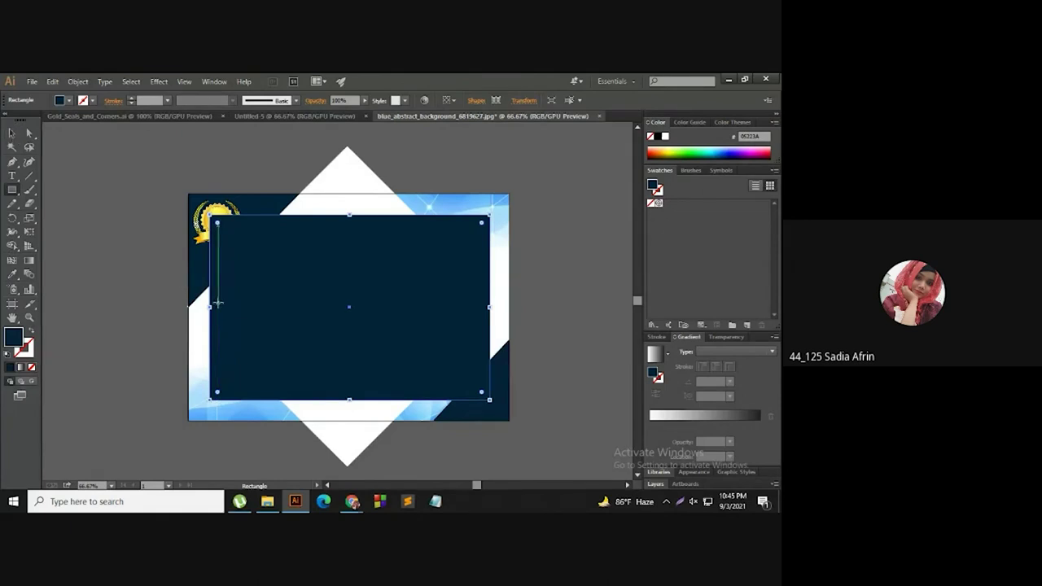
{"action": "left_click", "coordinate": [12, 277]}
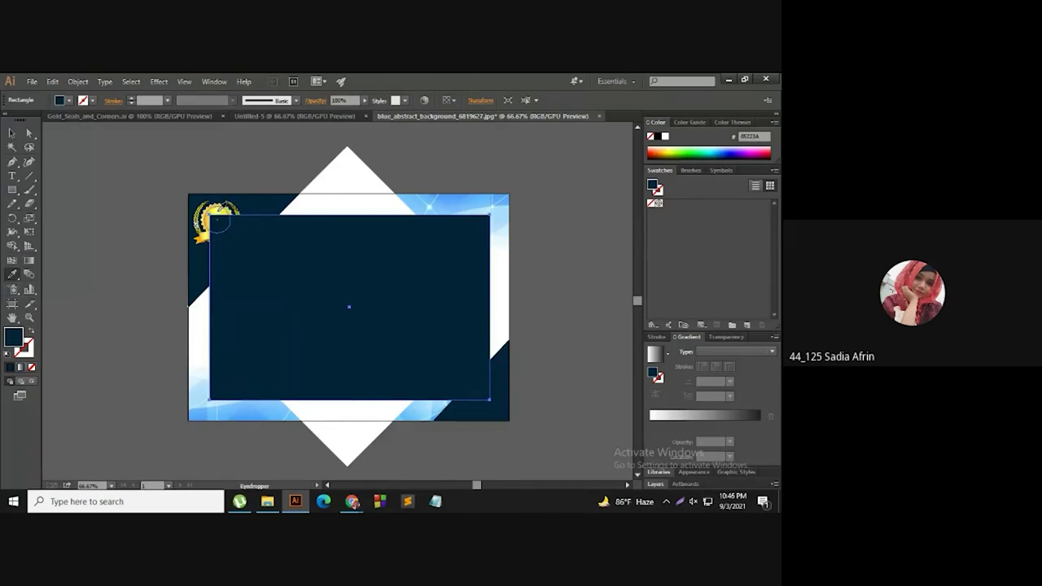
{"action": "left_click", "coordinate": [218, 225]}
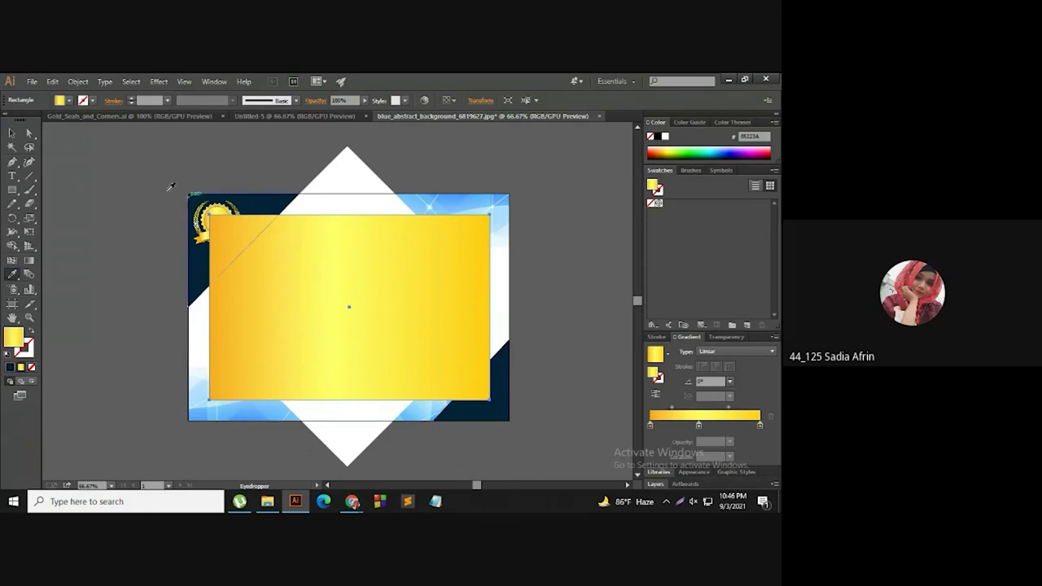
{"action": "left_click", "coordinate": [11, 133]}
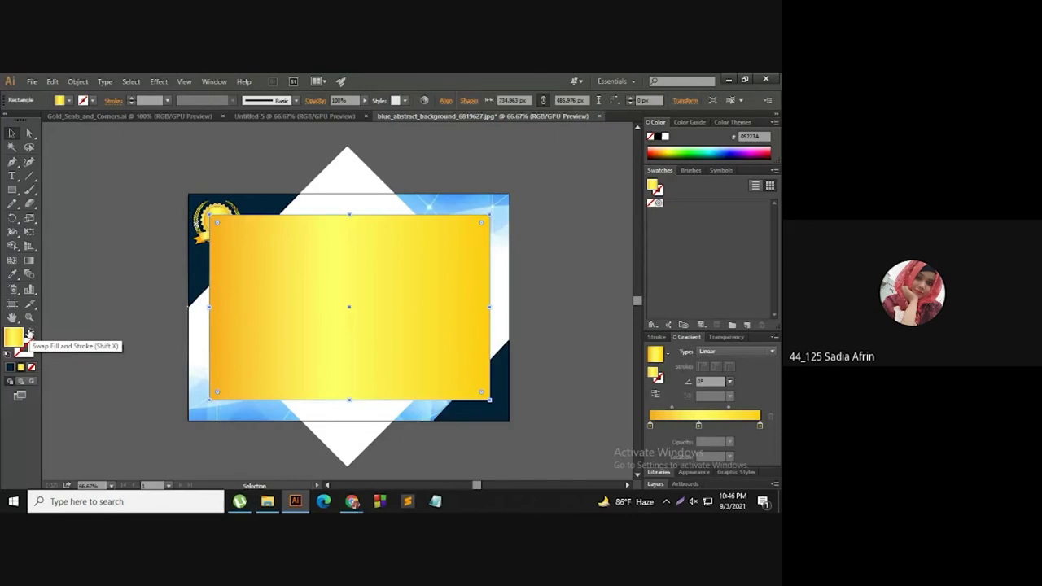
Step: Turn the gold fill into a 10 pt gold stroke to form the frame
{"action": "left_click", "coordinate": [28, 333]}
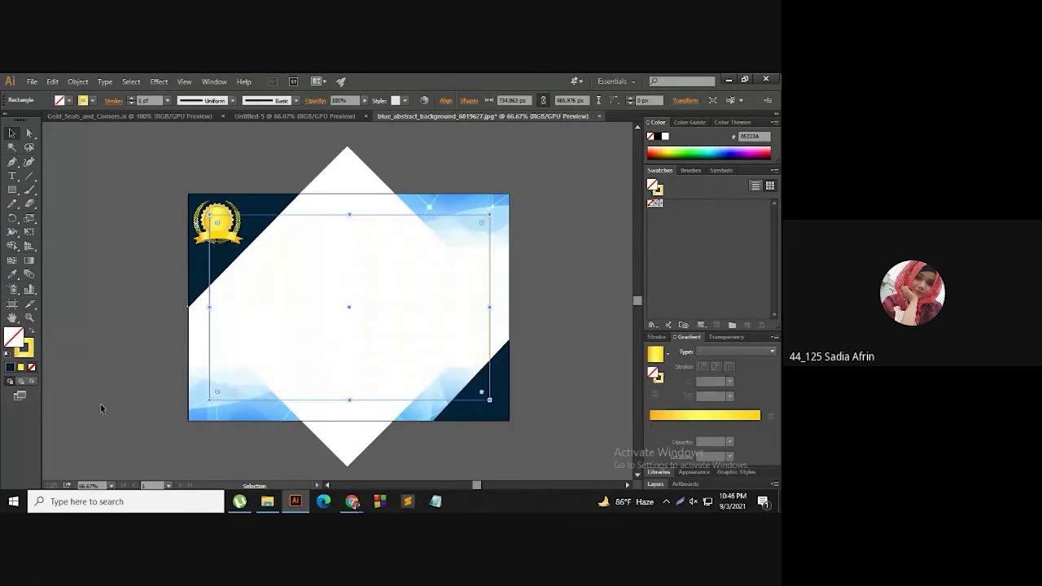
{"action": "left_click", "coordinate": [131, 98]}
{"action": "left_click", "coordinate": [131, 98]}
{"action": "left_click", "coordinate": [131, 98]}
{"action": "left_click", "coordinate": [131, 99]}
{"action": "left_click", "coordinate": [131, 98]}
{"action": "left_click", "coordinate": [131, 99]}
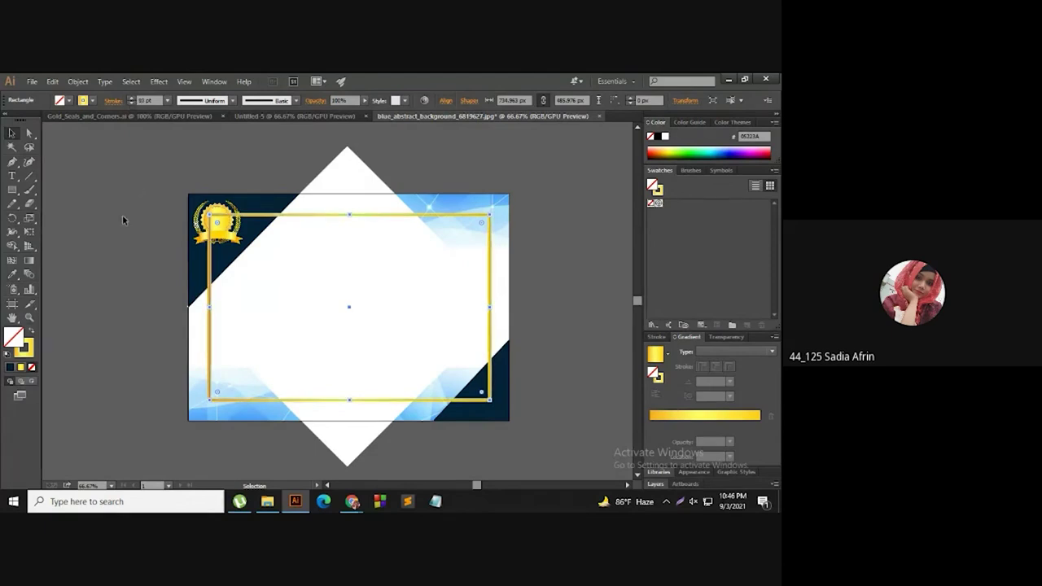
{"action": "left_click", "coordinate": [153, 215]}
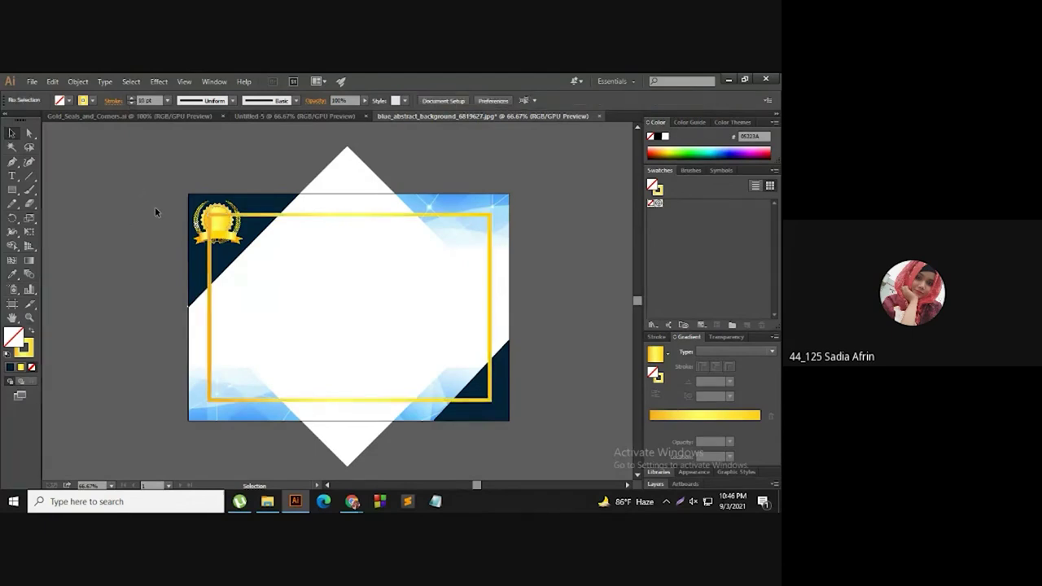
{"action": "left_click_drag", "start_coordinate": [163, 189], "coordinate": [200, 261]}
{"action": "right_click", "coordinate": [194, 232]}
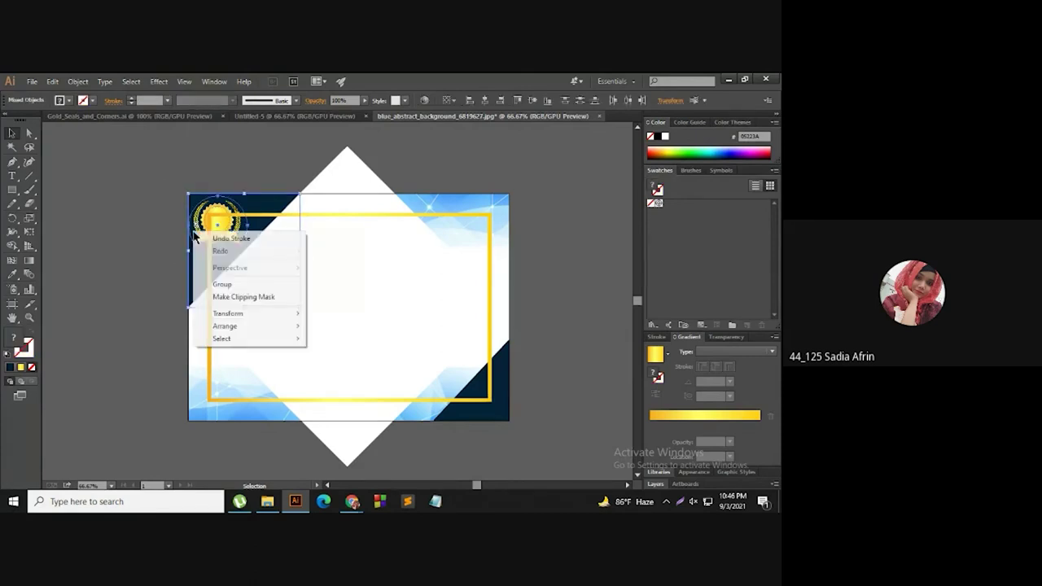
{"action": "mouse_move", "coordinate": [249, 328]}
{"action": "left_click", "coordinate": [321, 326]}
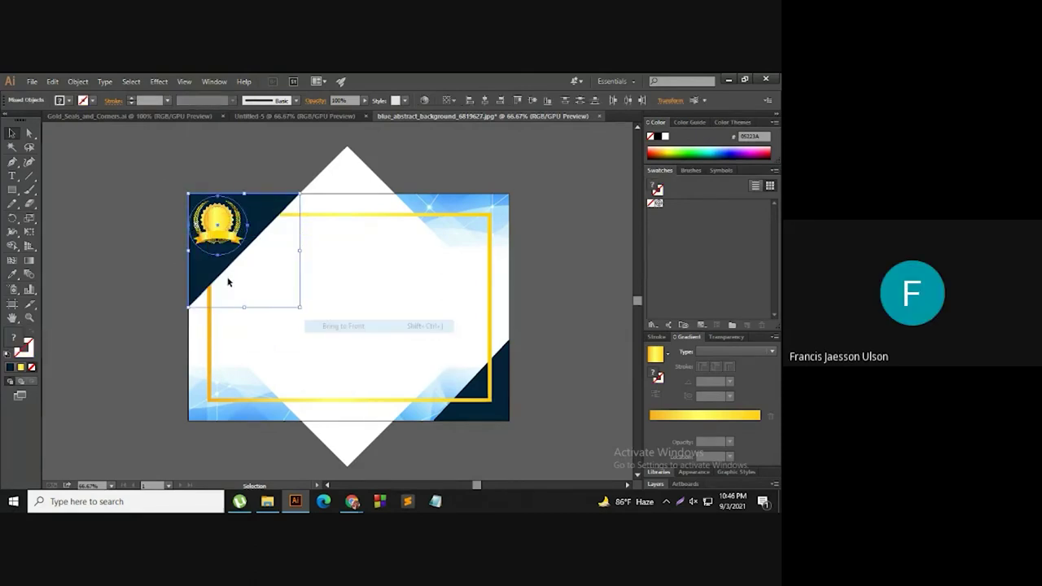
{"action": "left_click", "coordinate": [148, 219]}
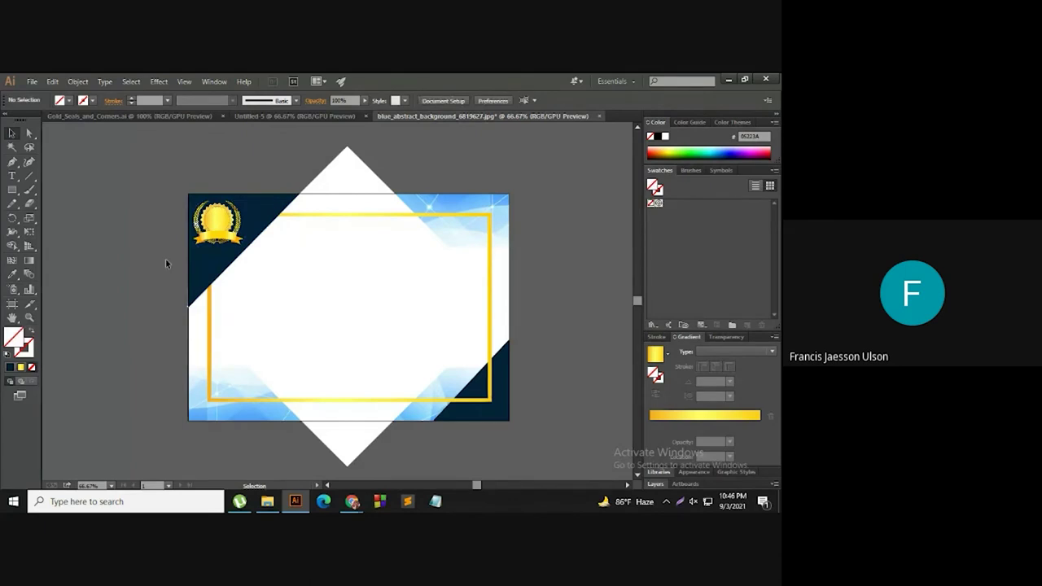
{"action": "left_click", "coordinate": [13, 189]}
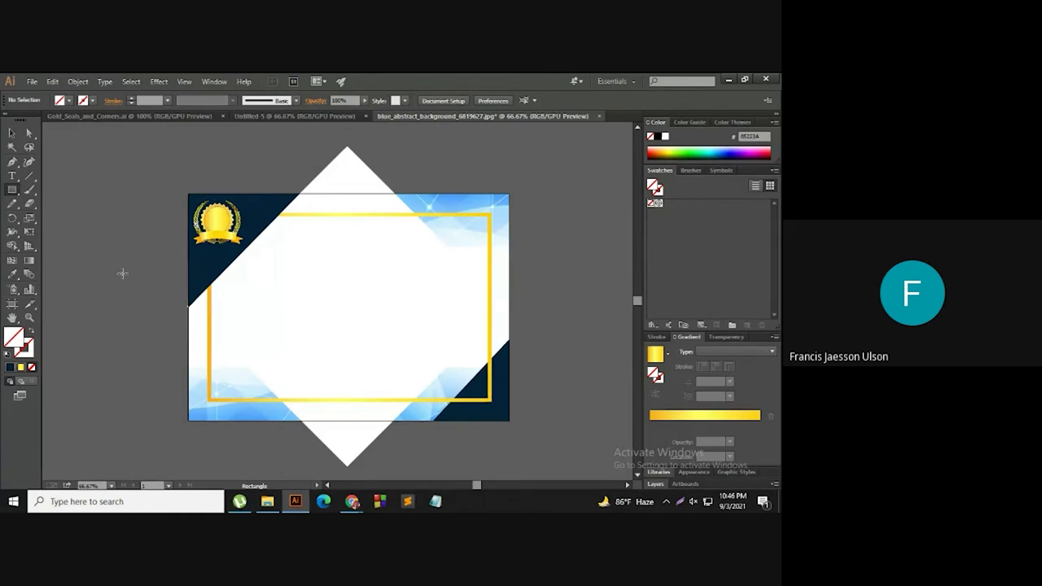
{"action": "mouse_move", "coordinate": [354, 505]}
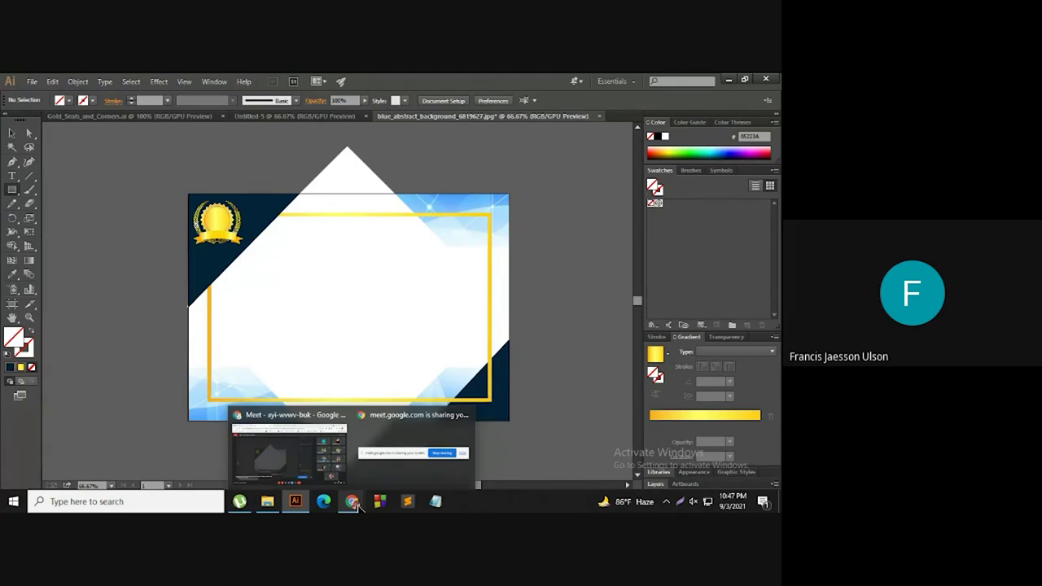
{"action": "left_click", "coordinate": [306, 468]}
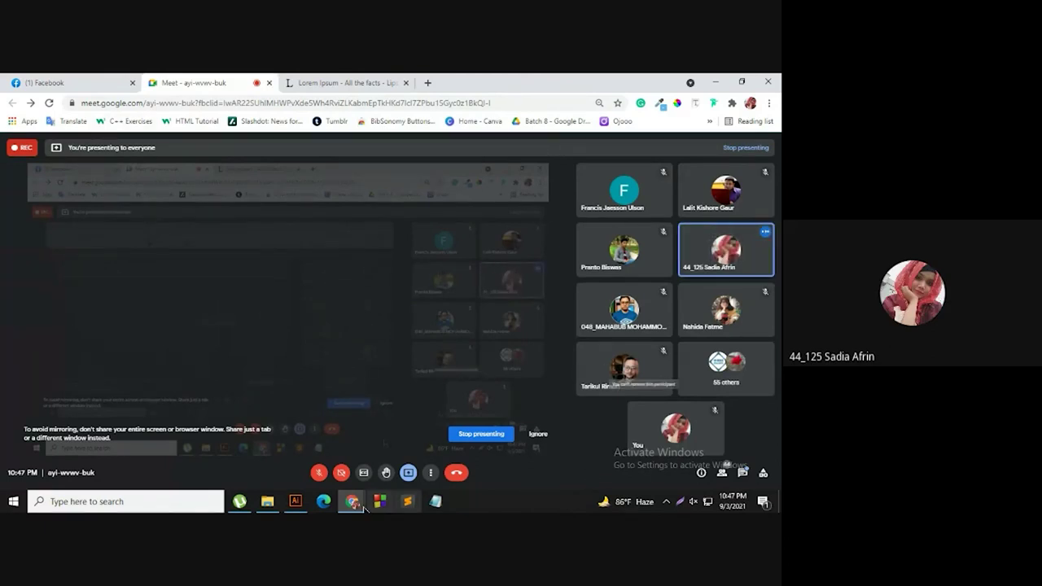
{"action": "left_click", "coordinate": [296, 501]}
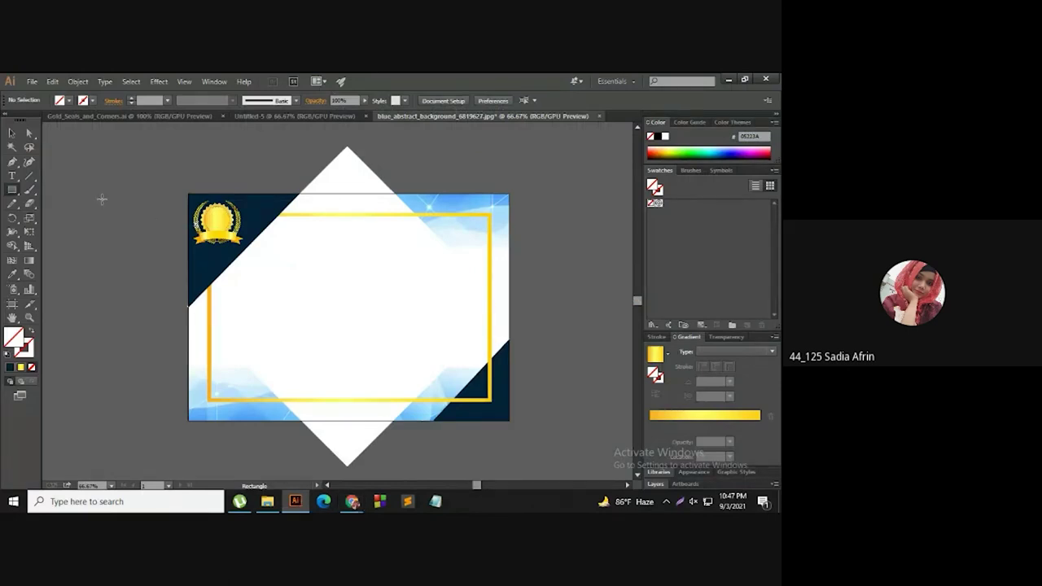
Step: Draw a thin gold-gradient strip and rotate it about 45° along the top-left triangle
{"action": "left_click", "coordinate": [13, 190]}
{"action": "left_click_drag", "start_coordinate": [81, 205], "coordinate": [296, 202]}
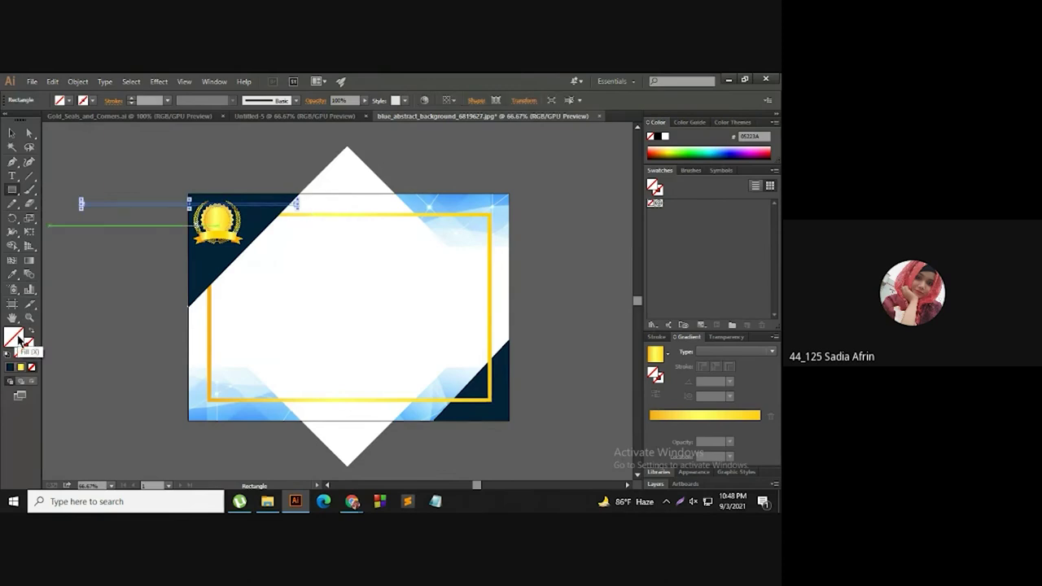
{"action": "left_click", "coordinate": [13, 277]}
{"action": "left_click", "coordinate": [13, 277]}
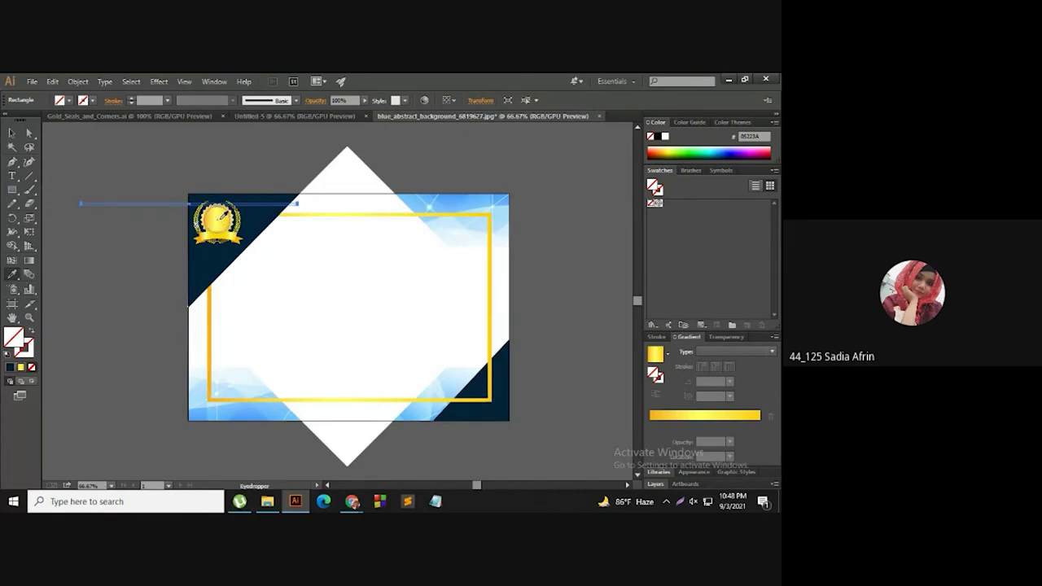
{"action": "left_click", "coordinate": [220, 217]}
{"action": "key", "text": "v"}
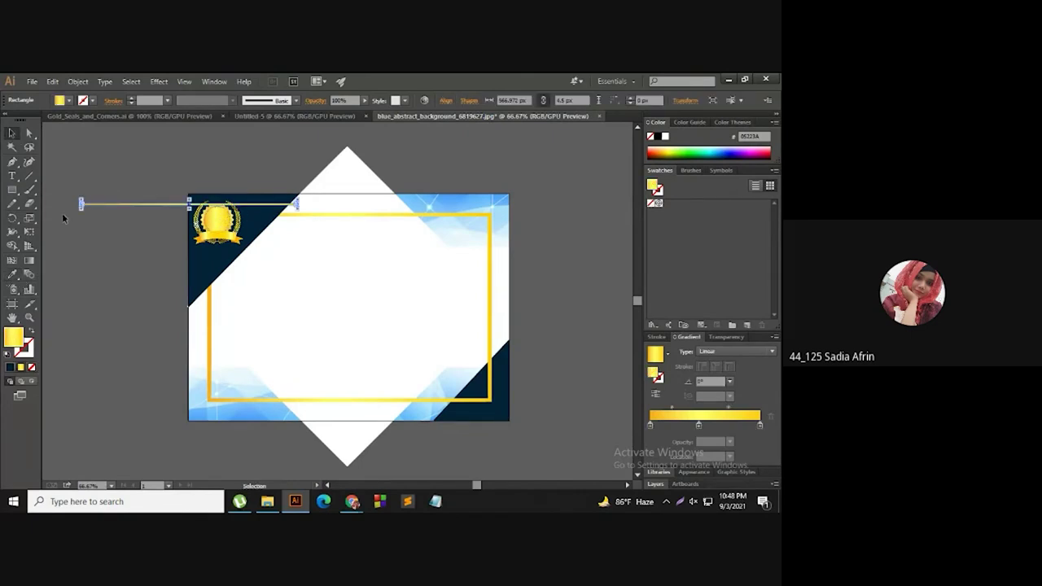
{"action": "left_click_drag", "start_coordinate": [75, 206], "coordinate": [163, 324]}
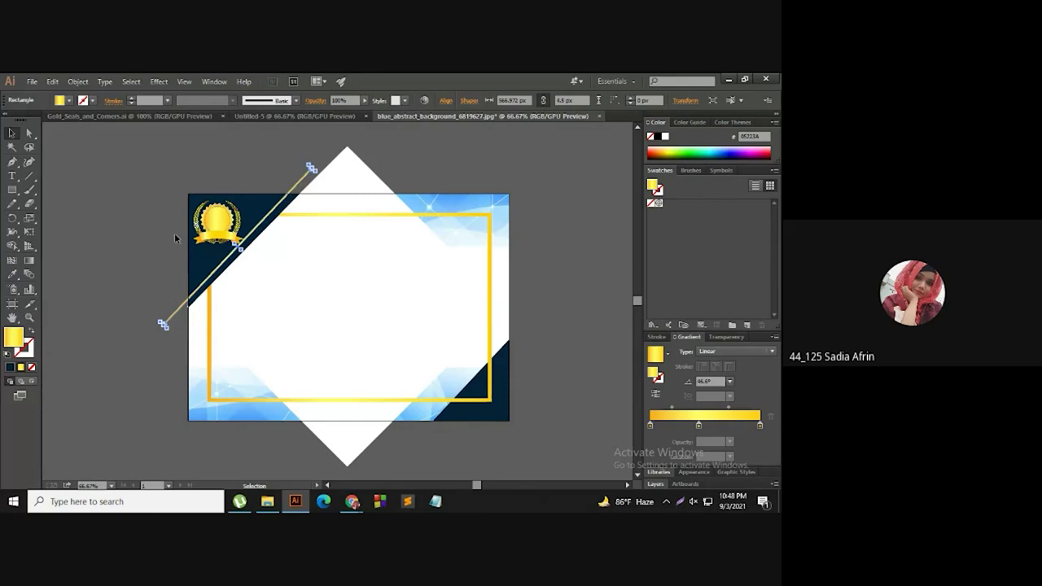
Step: Copy the gold strip to the bottom-right navy corner
{"action": "left_click", "coordinate": [159, 262]}
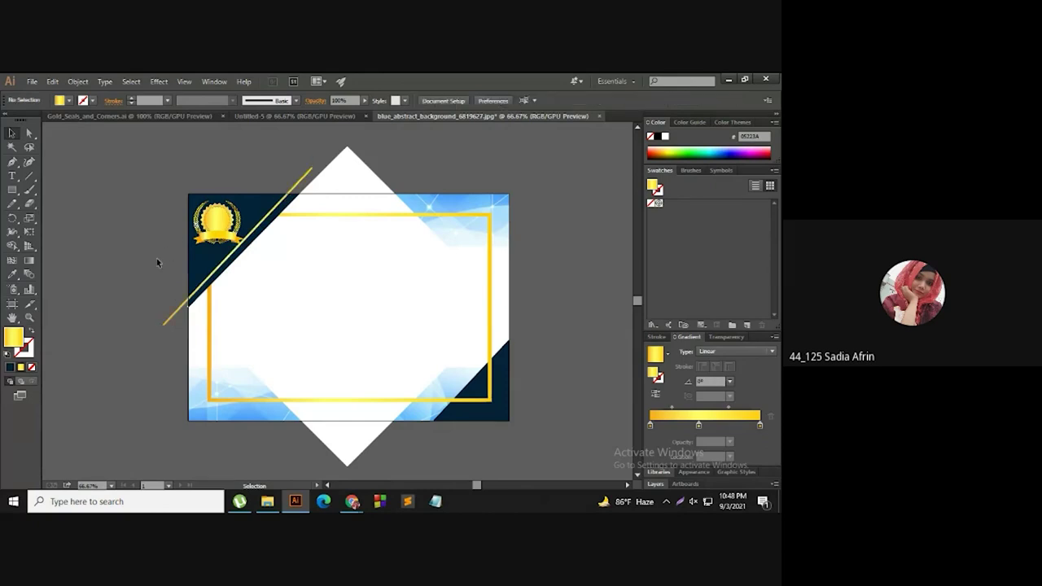
{"action": "left_click", "coordinate": [164, 325]}
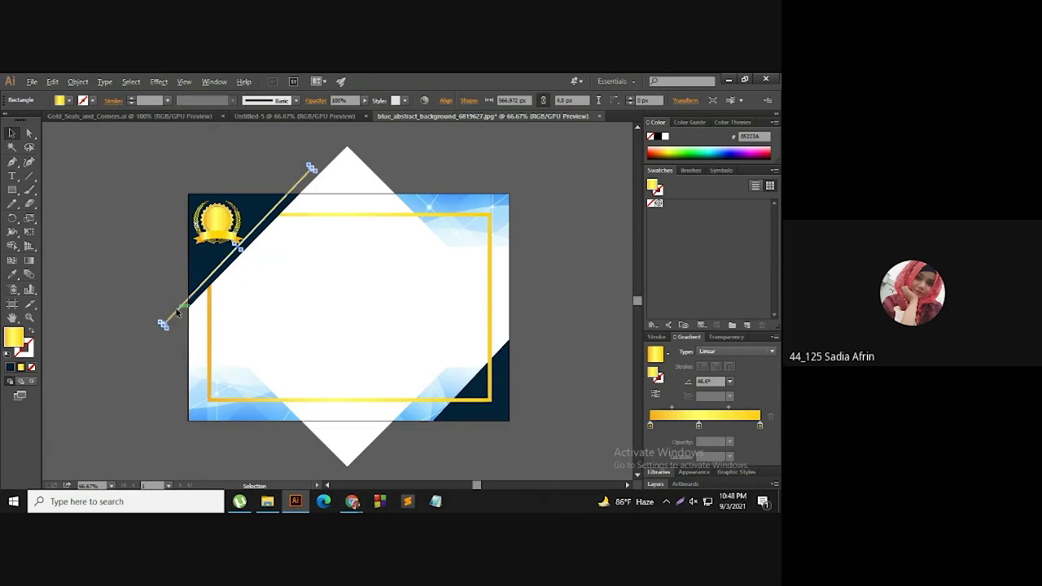
{"action": "left_click_drag", "start_coordinate": [177, 312], "coordinate": [427, 444]}
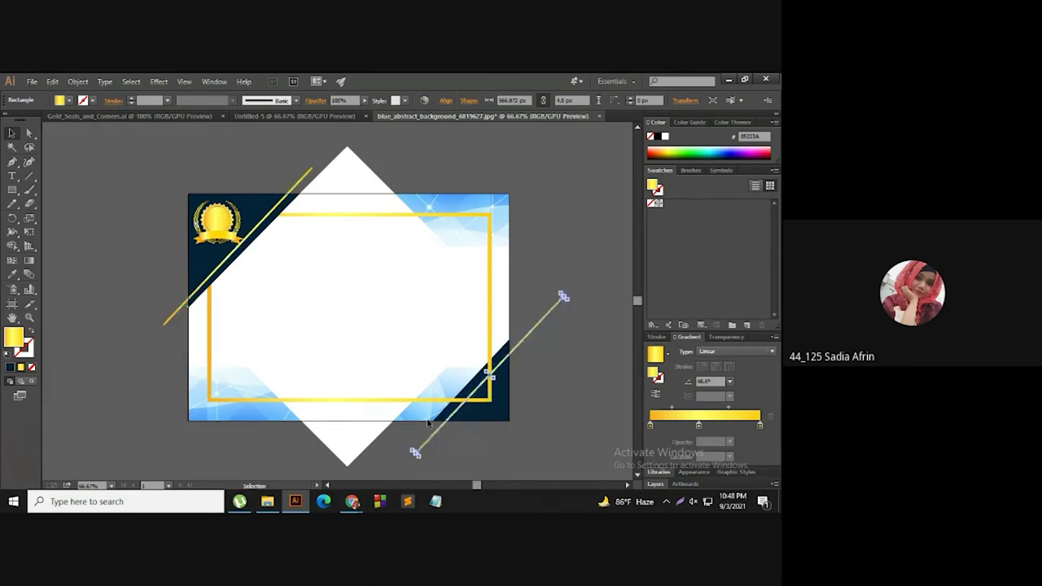
{"action": "left_click", "coordinate": [530, 211]}
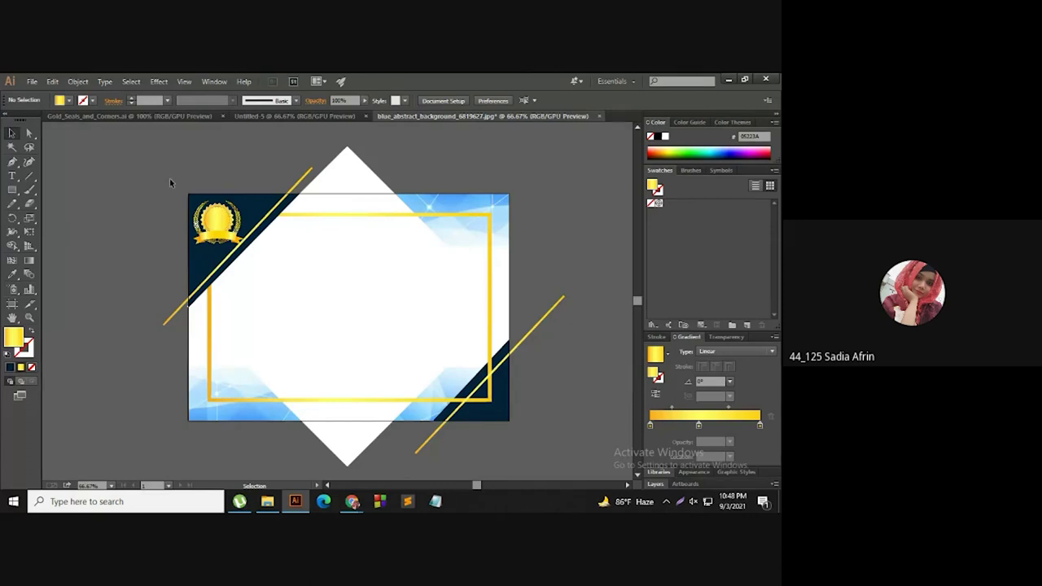
{"action": "left_click_drag", "start_coordinate": [165, 181], "coordinate": [562, 402]}
{"action": "left_click", "coordinate": [113, 189]}
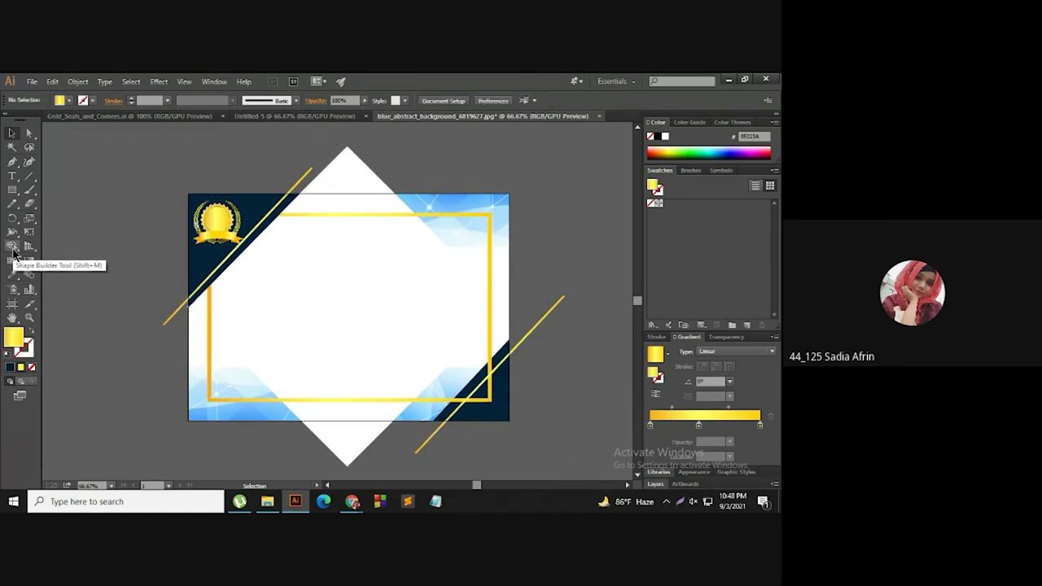
{"action": "left_click", "coordinate": [12, 189]}
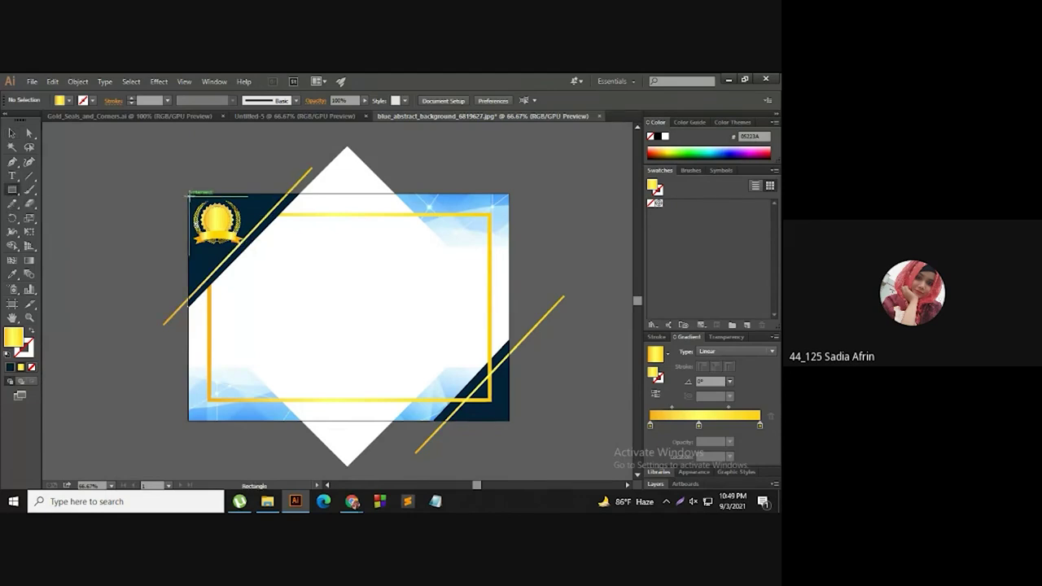
Step: Draw an artboard-sized rectangle and trim the gold strip ends overhanging left, right and bottom
{"action": "left_click_drag", "start_coordinate": [188, 194], "coordinate": [509, 421]}
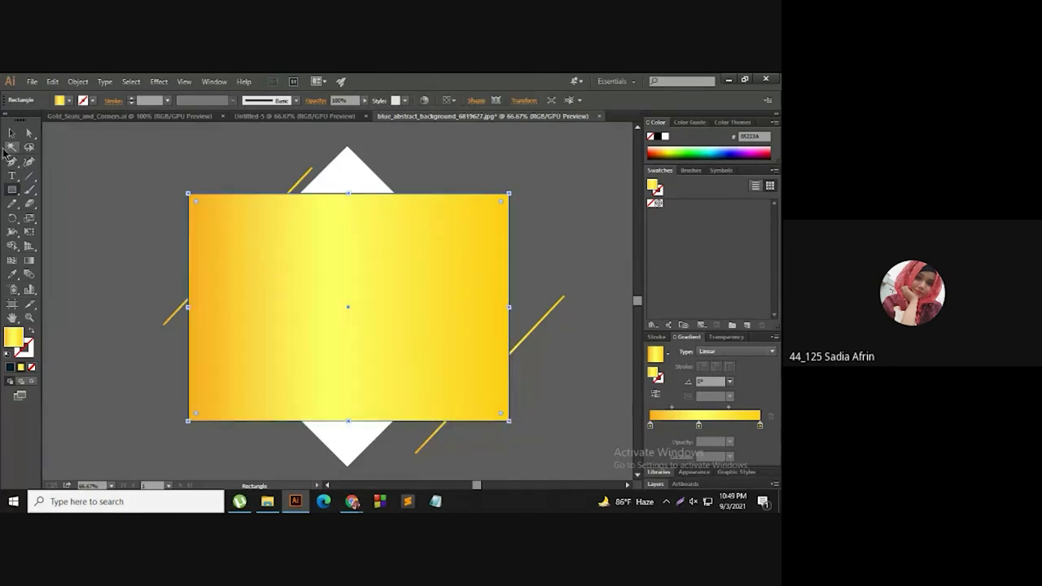
{"action": "left_click", "coordinate": [12, 134]}
{"action": "left_click", "coordinate": [100, 226]}
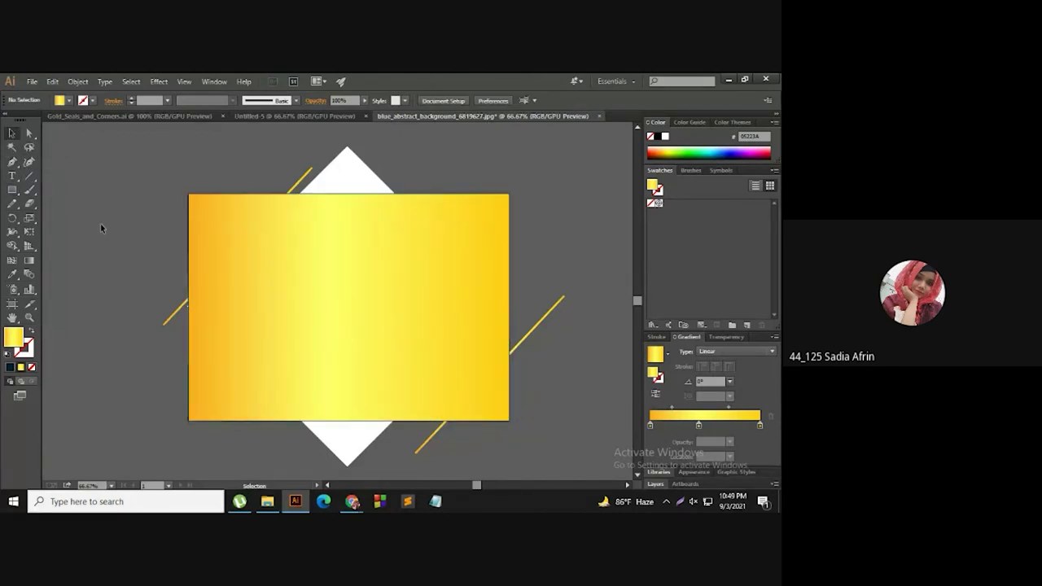
{"action": "left_click_drag", "start_coordinate": [130, 155], "coordinate": [546, 437]}
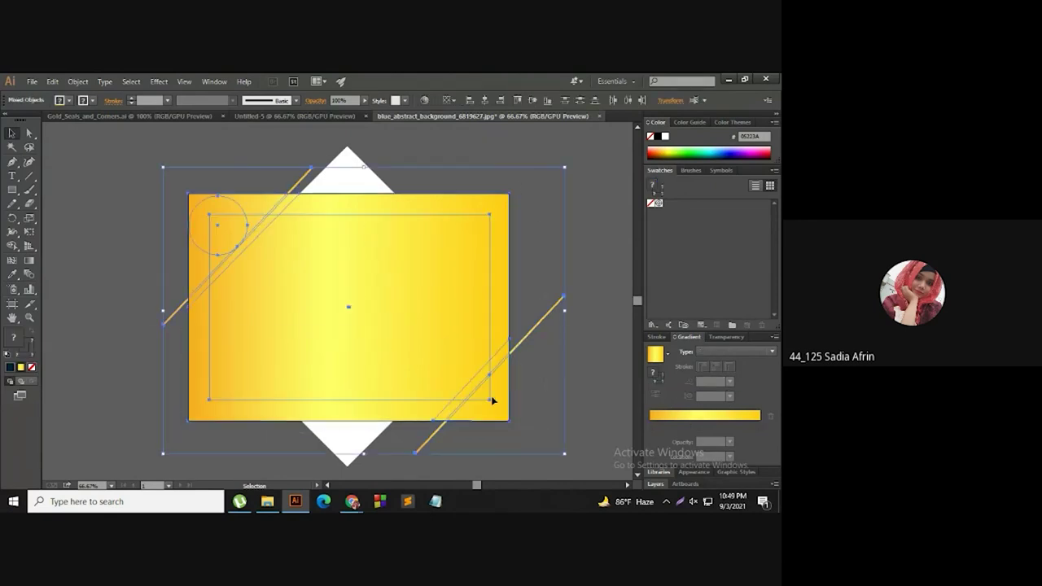
{"action": "left_click", "coordinate": [11, 247]}
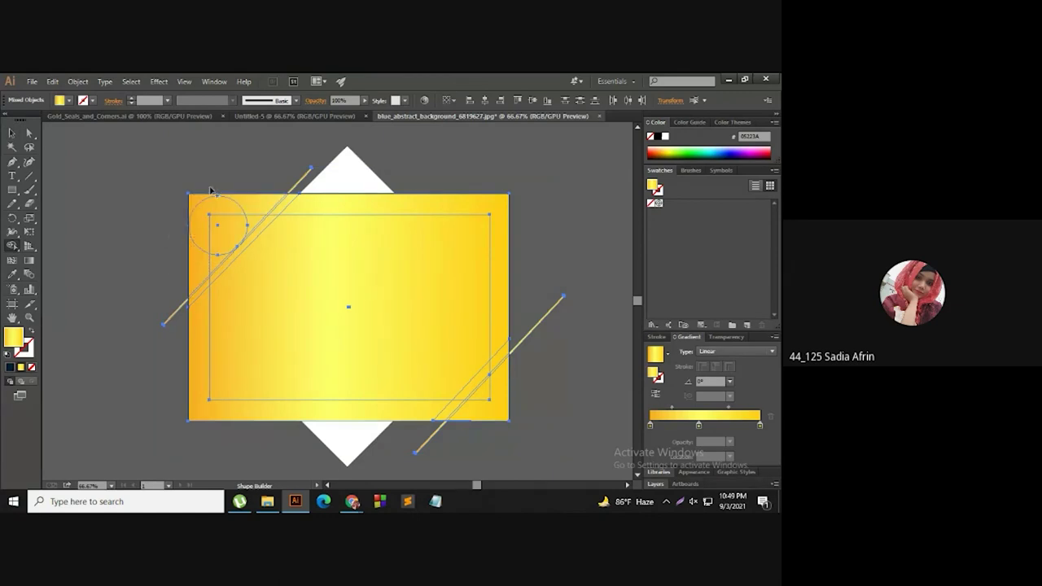
{"action": "left_click", "coordinate": [175, 316], "text": "alt"}
{"action": "left_click", "coordinate": [534, 329], "text": "alt"}
{"action": "left_click", "coordinate": [425, 440], "text": "alt"}
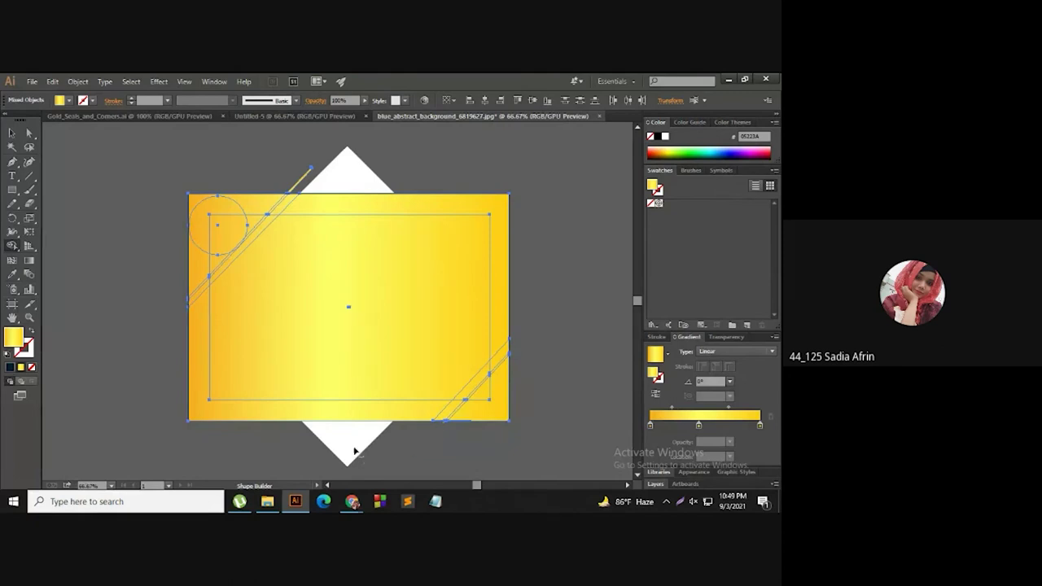
Step: Trim off the white diamond's top and bottom triangles outside the certificate
{"action": "left_click", "coordinate": [13, 133]}
{"action": "left_click", "coordinate": [100, 152]}
{"action": "left_click_drag", "start_coordinate": [100, 151], "coordinate": [521, 403]}
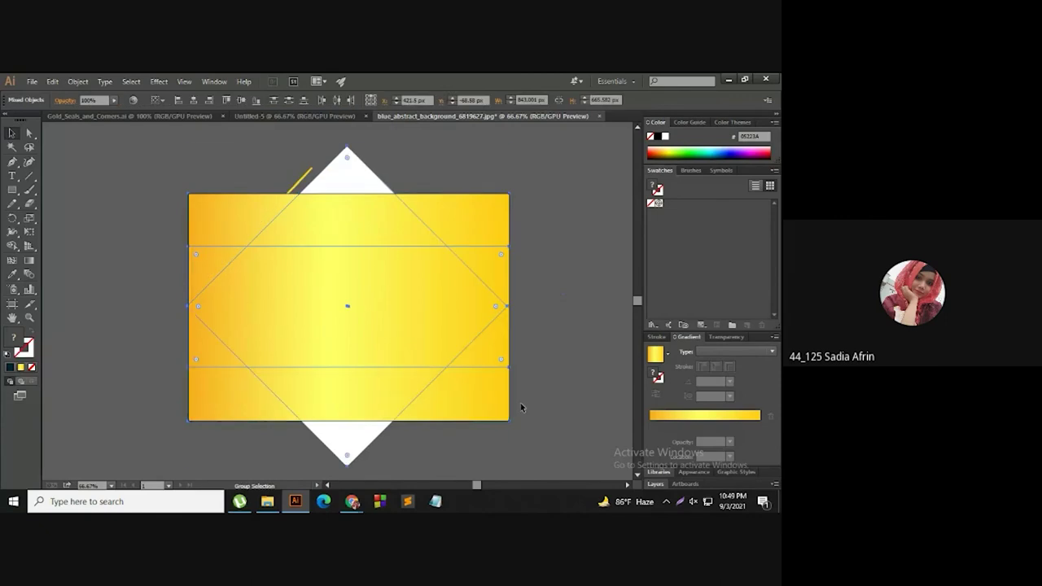
{"action": "left_click", "coordinate": [160, 180]}
{"action": "left_click_drag", "start_coordinate": [160, 179], "coordinate": [483, 412]}
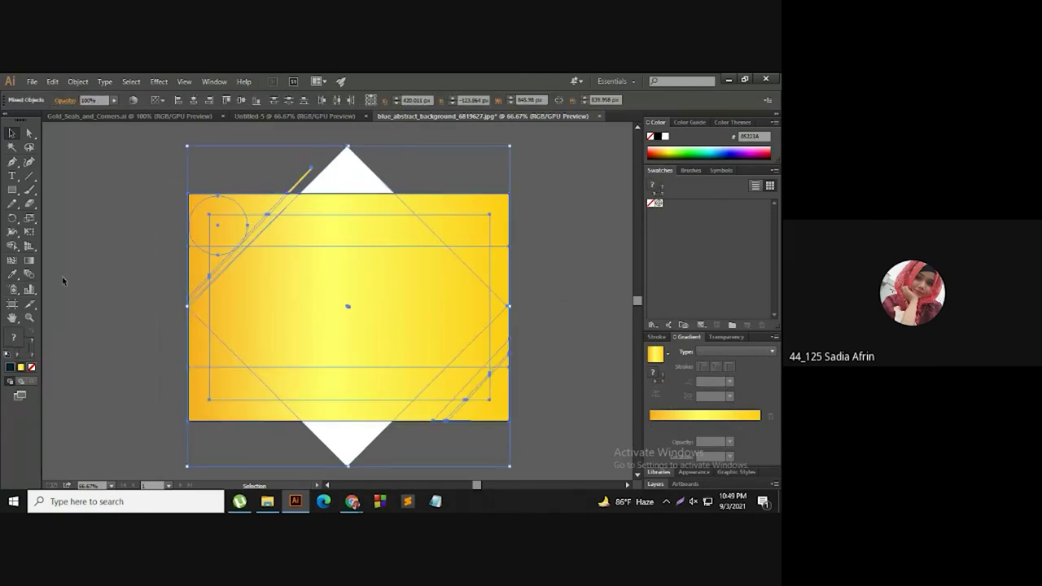
{"action": "left_click", "coordinate": [12, 247]}
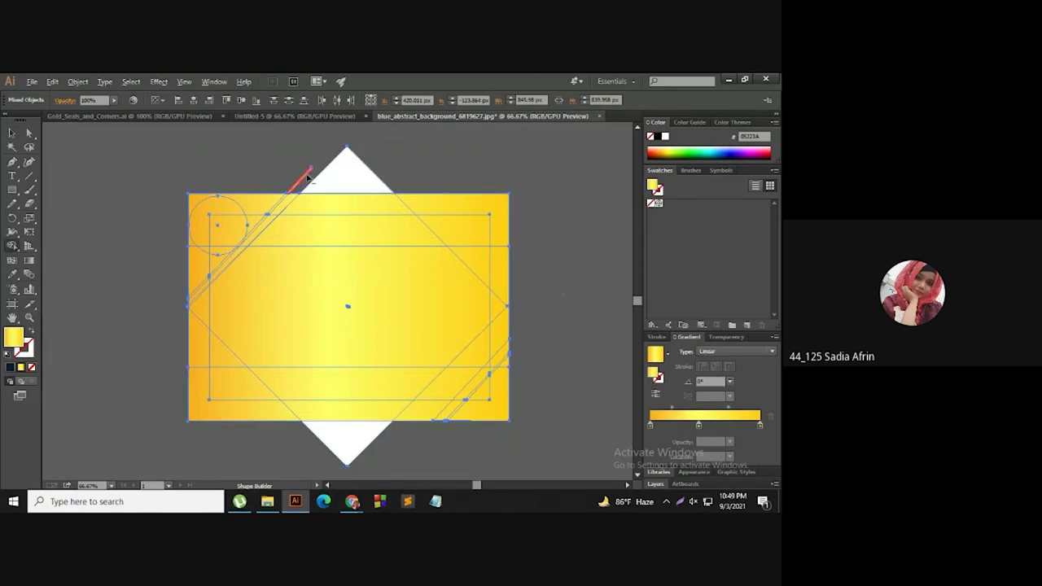
{"action": "left_click", "coordinate": [335, 171], "text": "alt"}
{"action": "left_click", "coordinate": [349, 446], "text": "alt"}
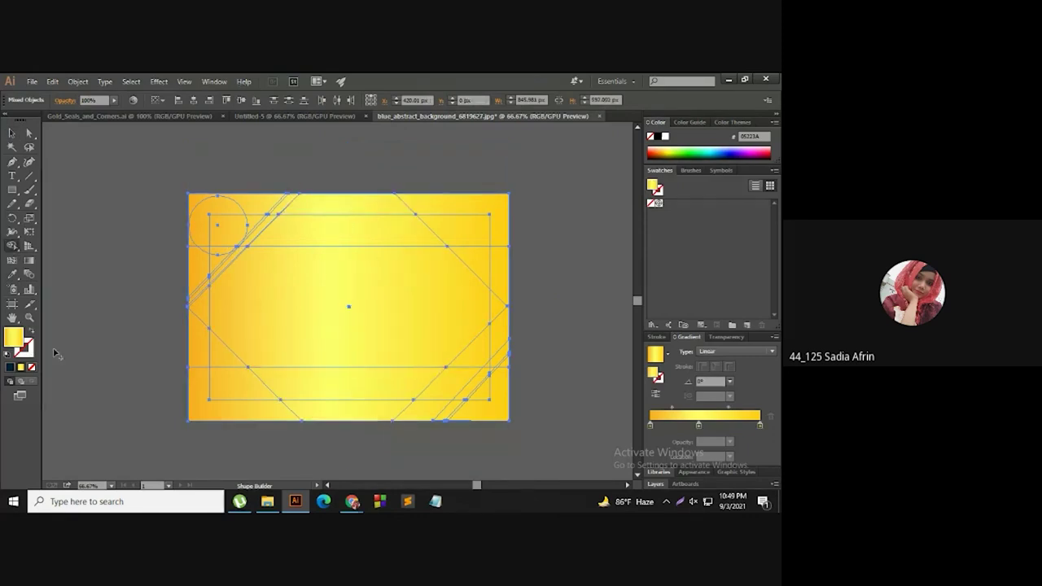
Step: Delete the covering gold rectangle, then open and close the File menu
{"action": "left_click", "coordinate": [12, 133]}
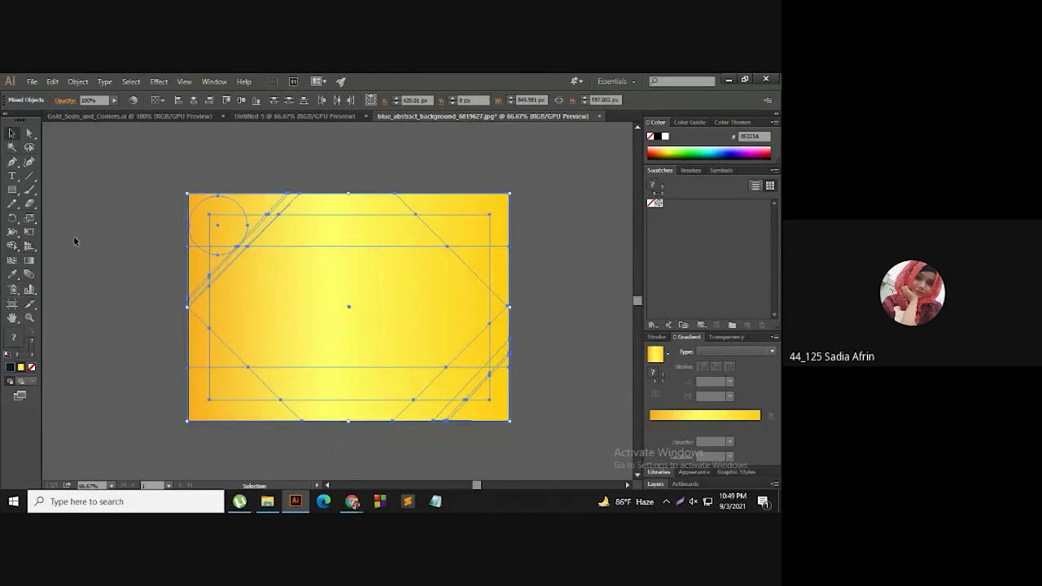
{"action": "left_click", "coordinate": [318, 286]}
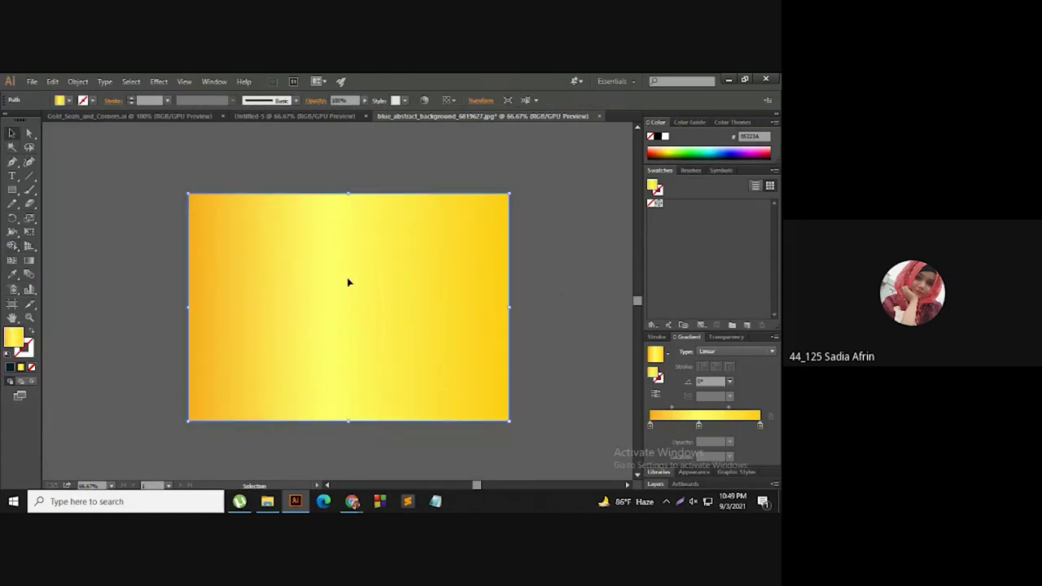
{"action": "key", "text": "Delete"}
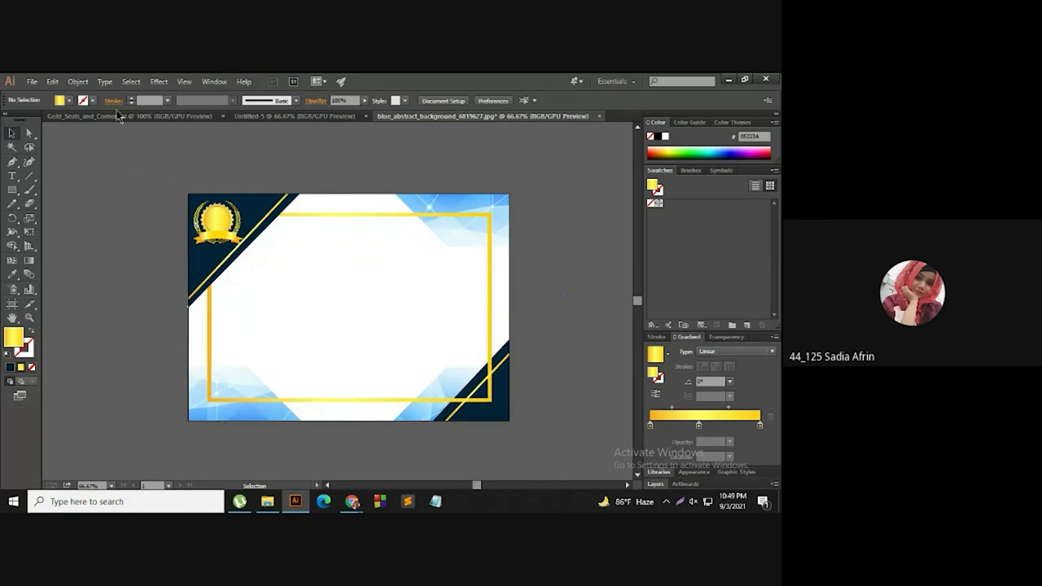
{"action": "left_click", "coordinate": [32, 81]}
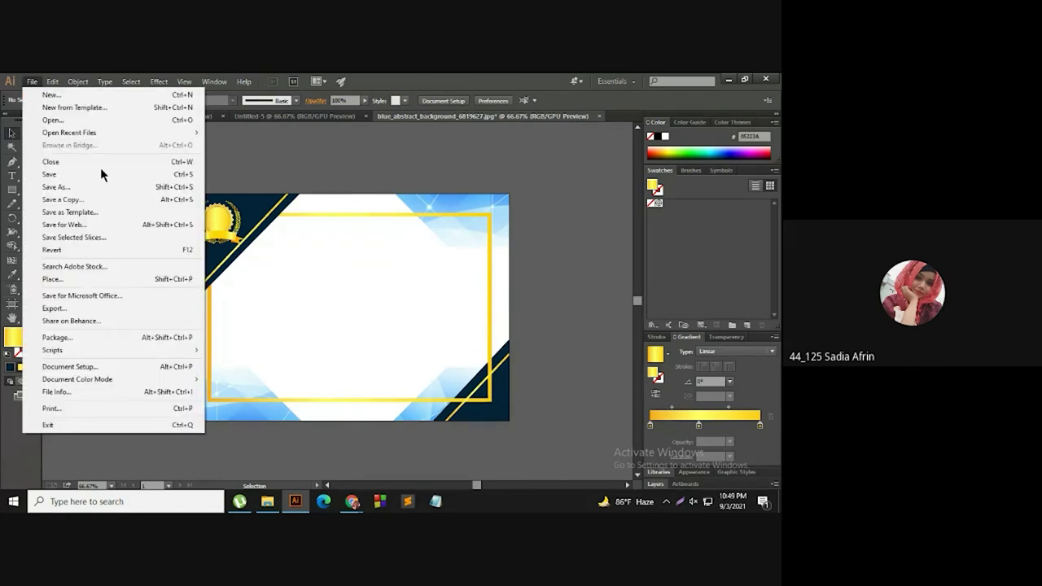
{"action": "left_click", "coordinate": [232, 155]}
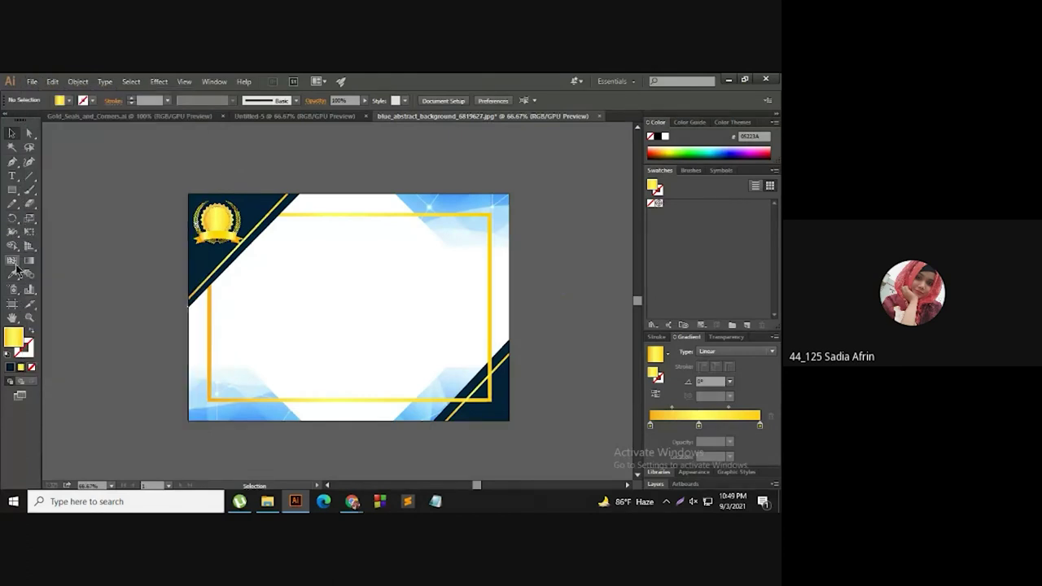
Step: Start a text object on the certificate set to Times New Roman at 55 pt
{"action": "left_click", "coordinate": [12, 176]}
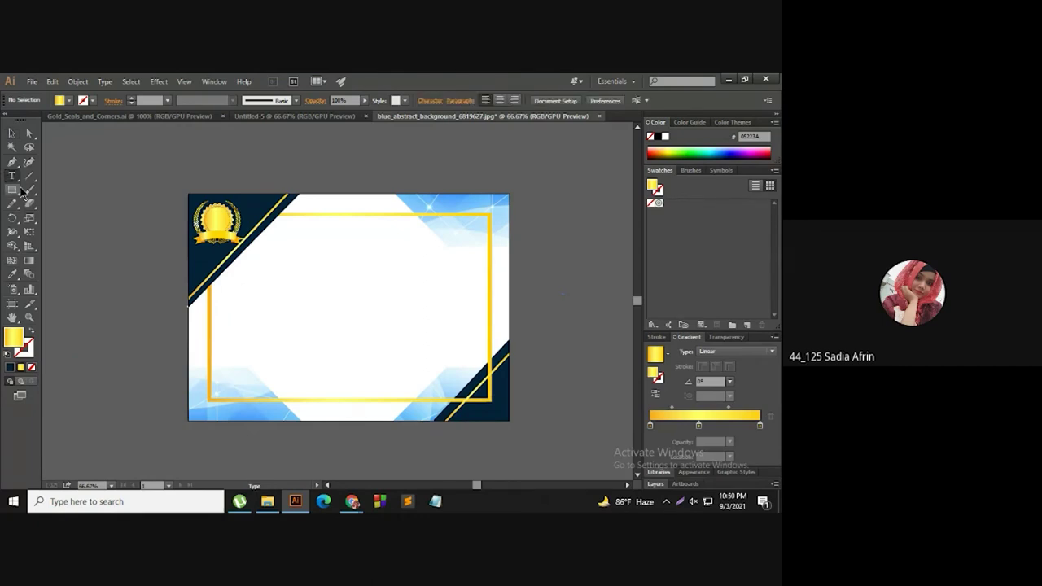
{"action": "left_click", "coordinate": [303, 260]}
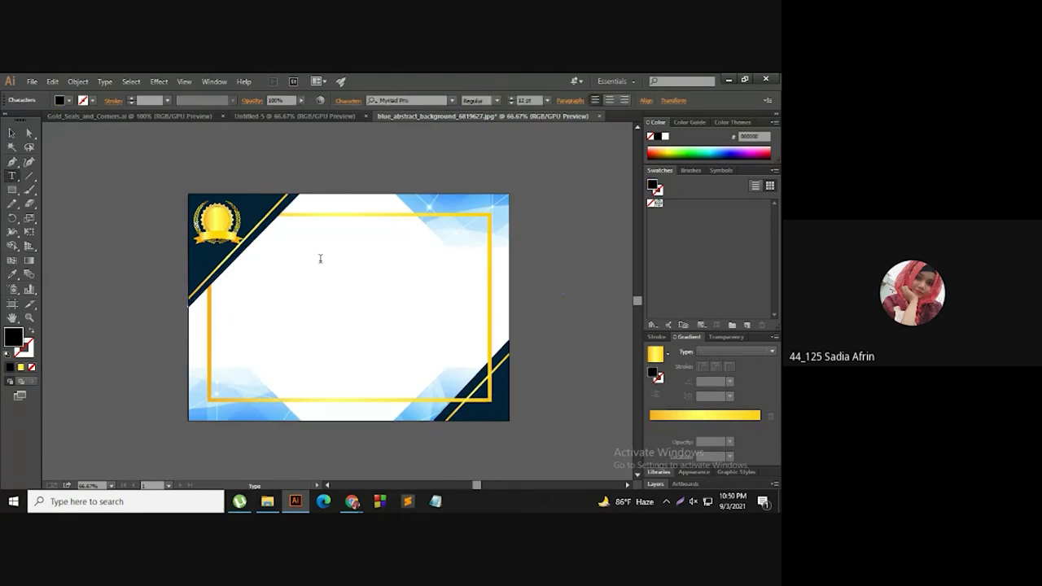
{"action": "left_click", "coordinate": [416, 101]}
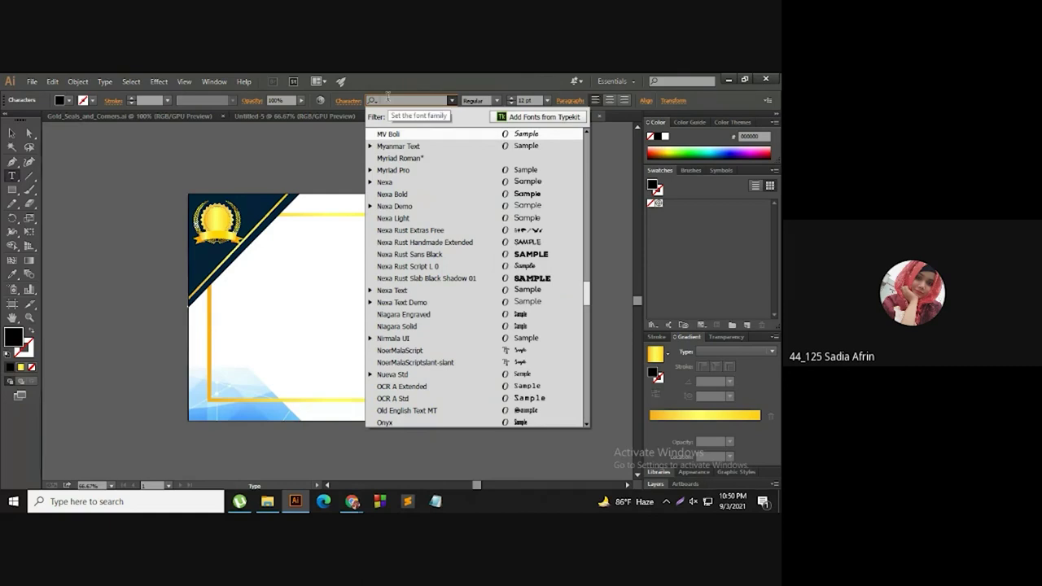
{"action": "type", "text": "e"}
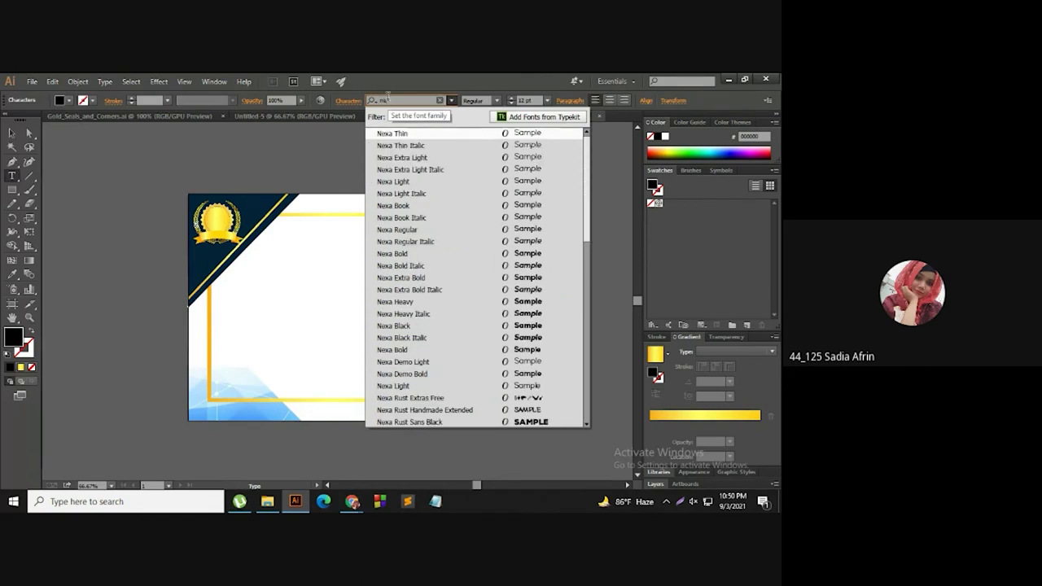
{"action": "key", "text": "BackSpace"}
{"action": "key", "text": "BackSpace"}
{"action": "type", "text": "tim"}
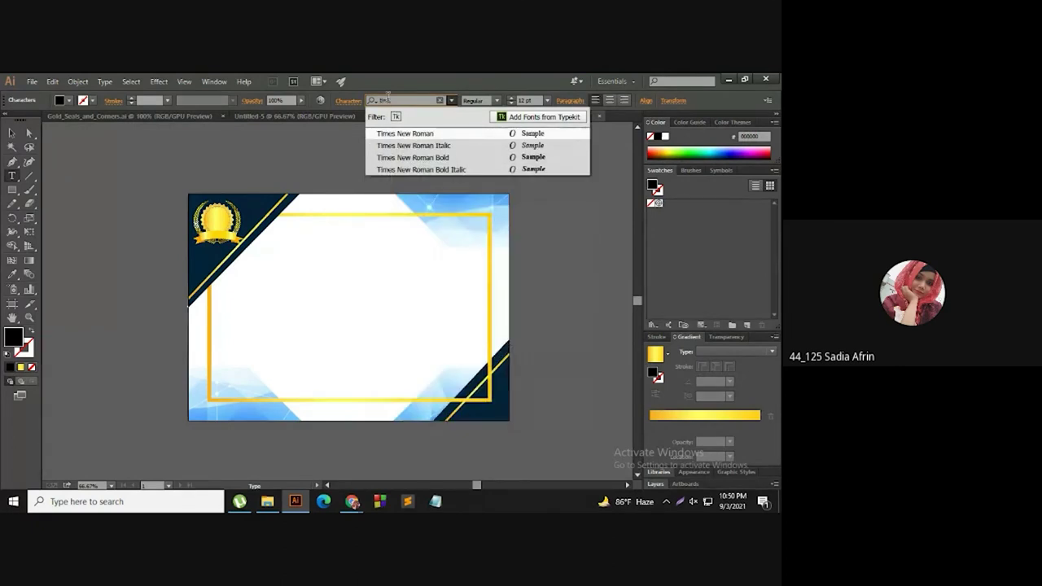
{"action": "key", "text": "Return"}
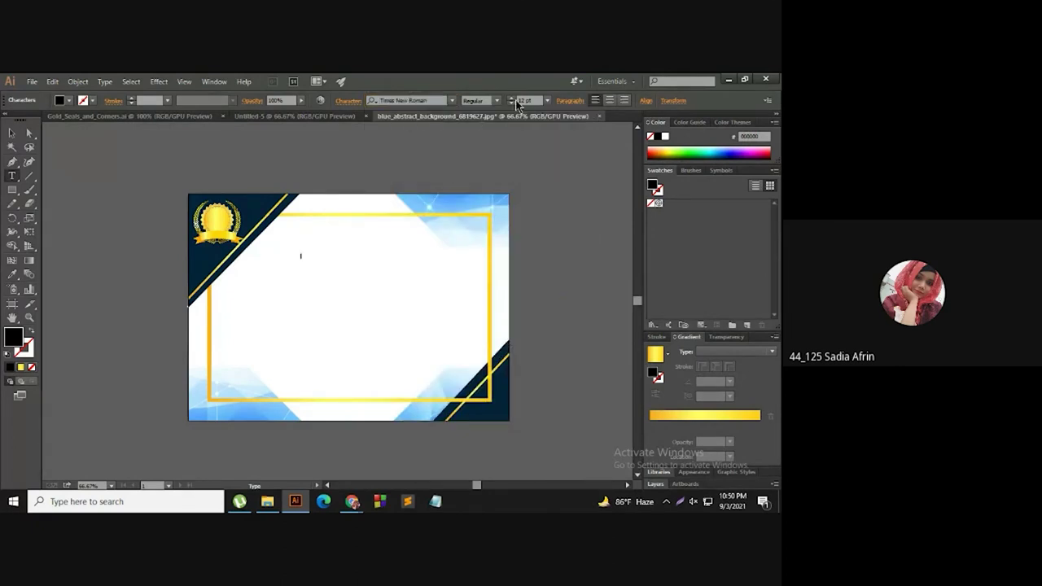
{"action": "left_click", "coordinate": [529, 97]}
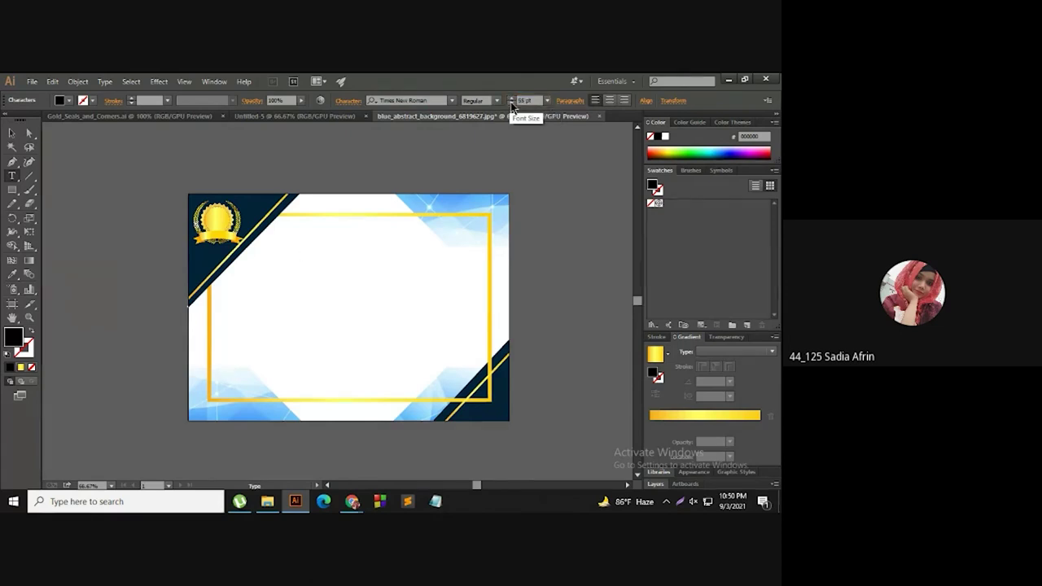
{"action": "key", "text": "Return"}
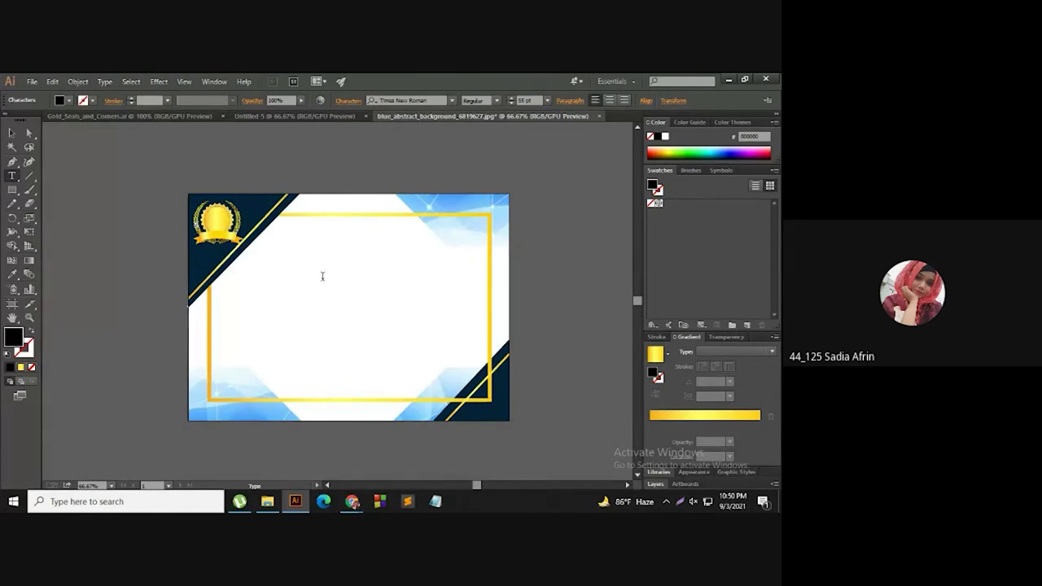
Step: Type CERTIFICATE and shift the title left into place
{"action": "type", "text": "CERTIFICATE"}
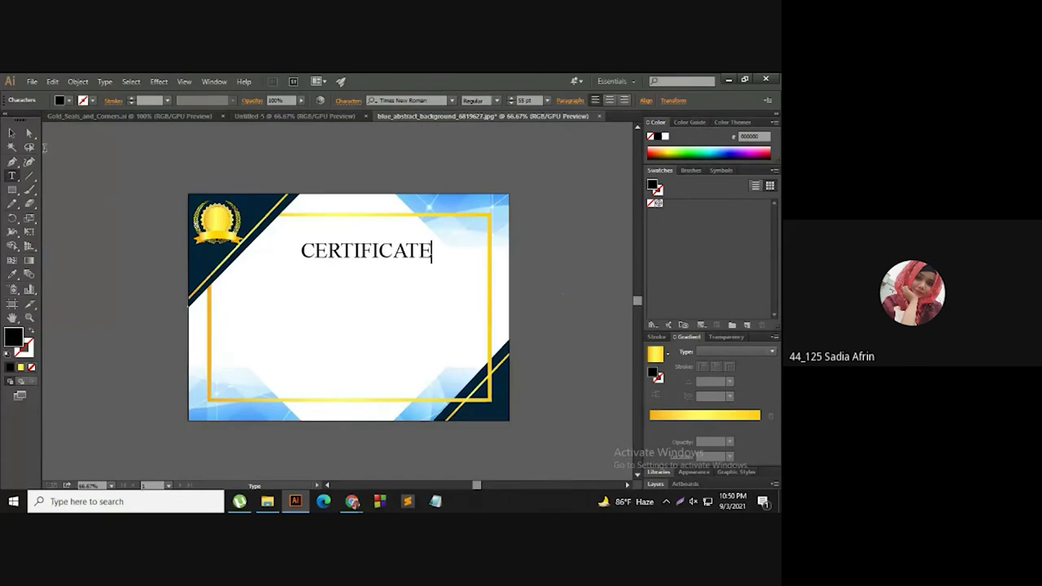
{"action": "left_click", "coordinate": [11, 132]}
{"action": "left_click_drag", "start_coordinate": [395, 260], "coordinate": [377, 255]}
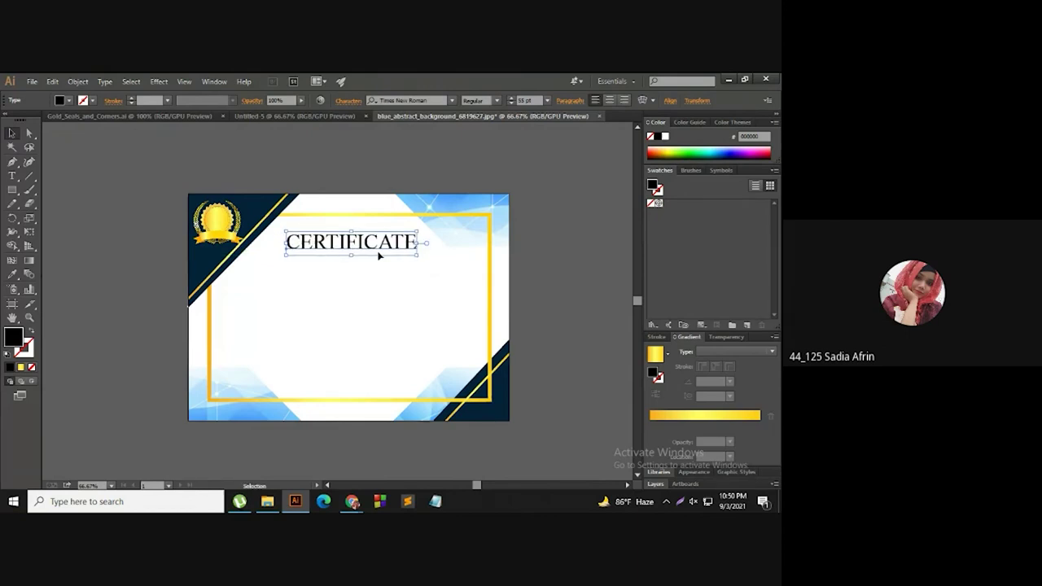
Step: Nudge the CERTIFICATE title, then duplicate it just below at 21 pt
{"action": "key", "text": "shift+Left"}
{"action": "key", "text": "shift+Left"}
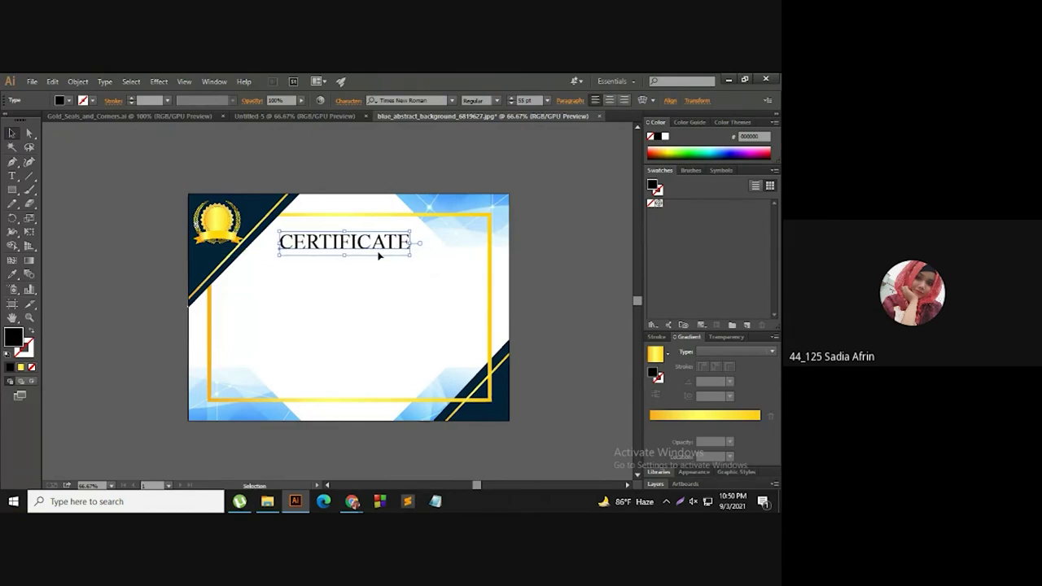
{"action": "key", "text": "shift+Up"}
{"action": "key", "text": "shift+Up"}
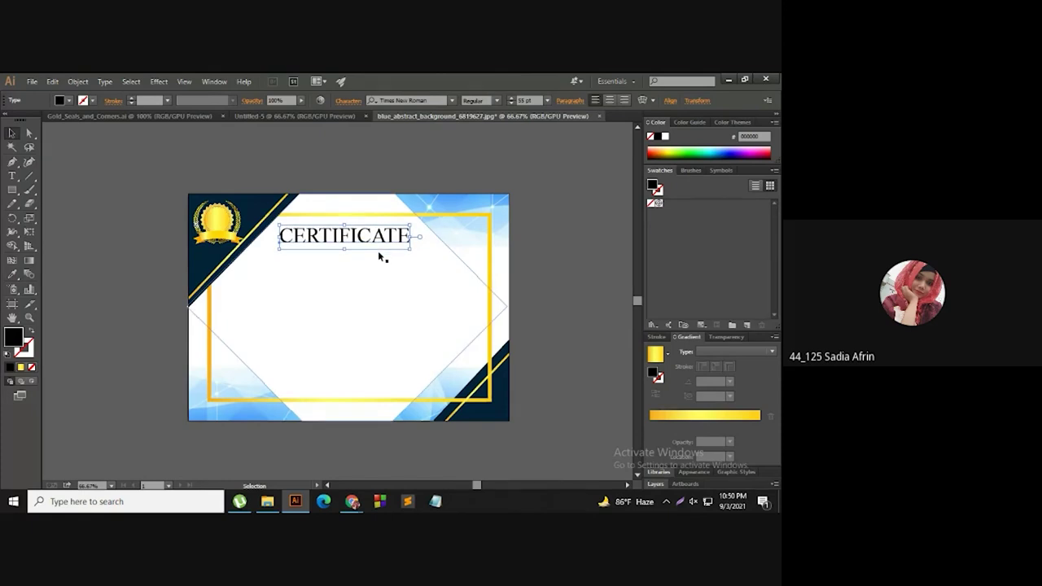
{"action": "key", "text": "Down"}
{"action": "key", "text": "Down"}
{"action": "key", "text": "Down"}
{"action": "key", "text": "Down"}
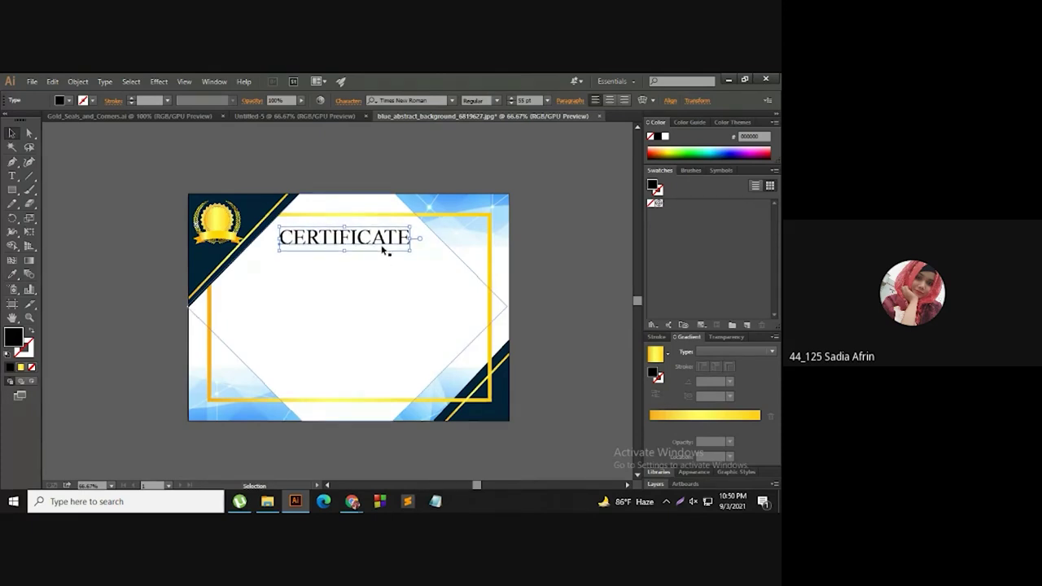
{"action": "left_click", "coordinate": [406, 160]}
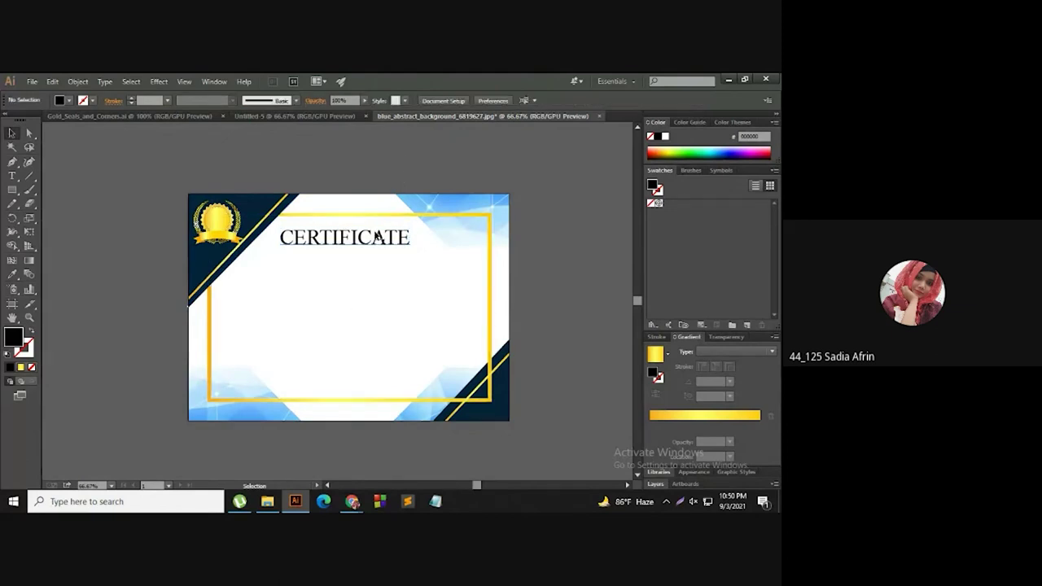
{"action": "left_click", "coordinate": [406, 236]}
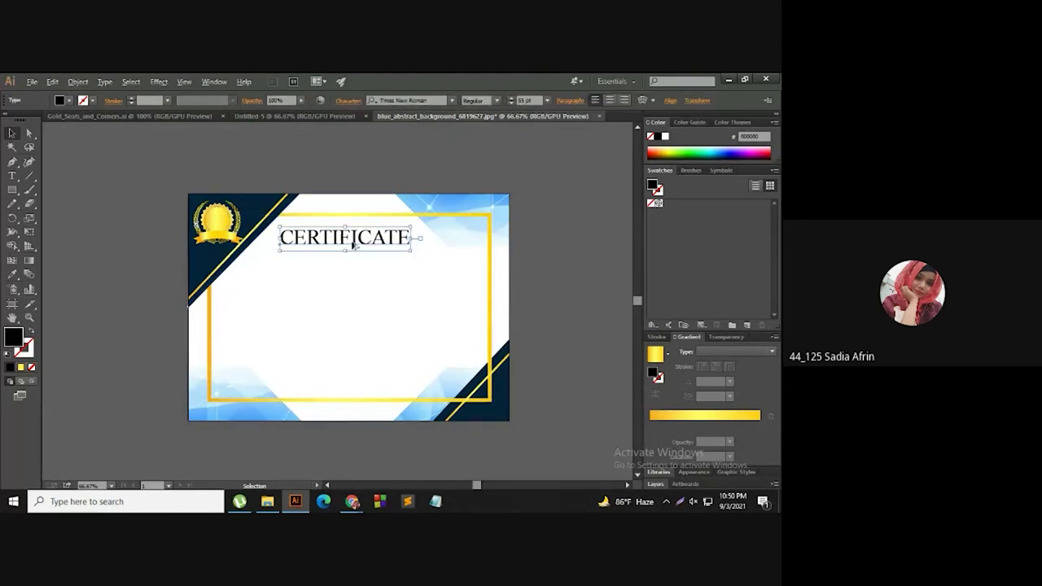
{"action": "left_click_drag", "start_coordinate": [346, 248], "coordinate": [355, 269]}
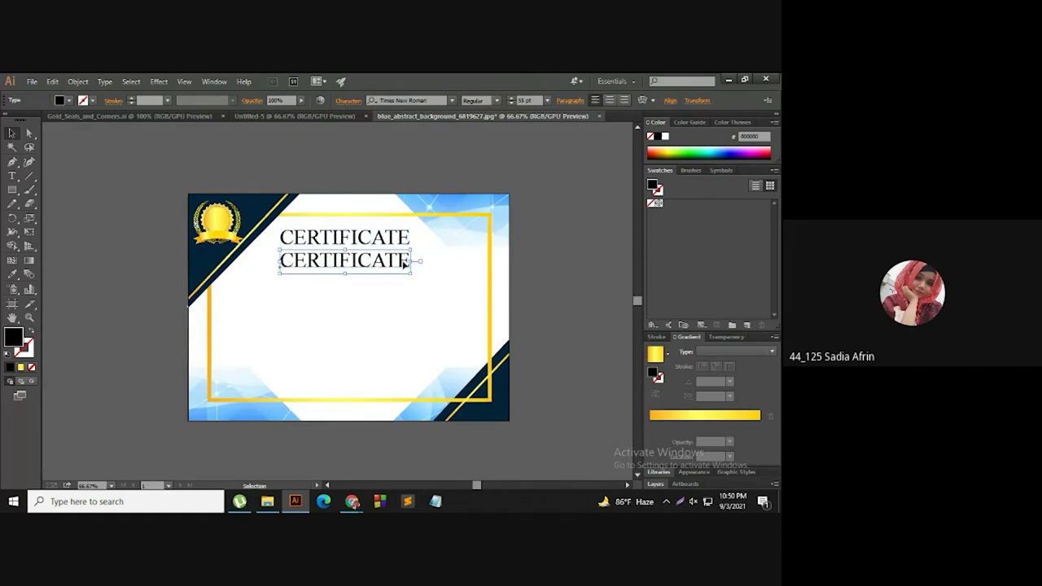
{"action": "double_click", "coordinate": [521, 100]}
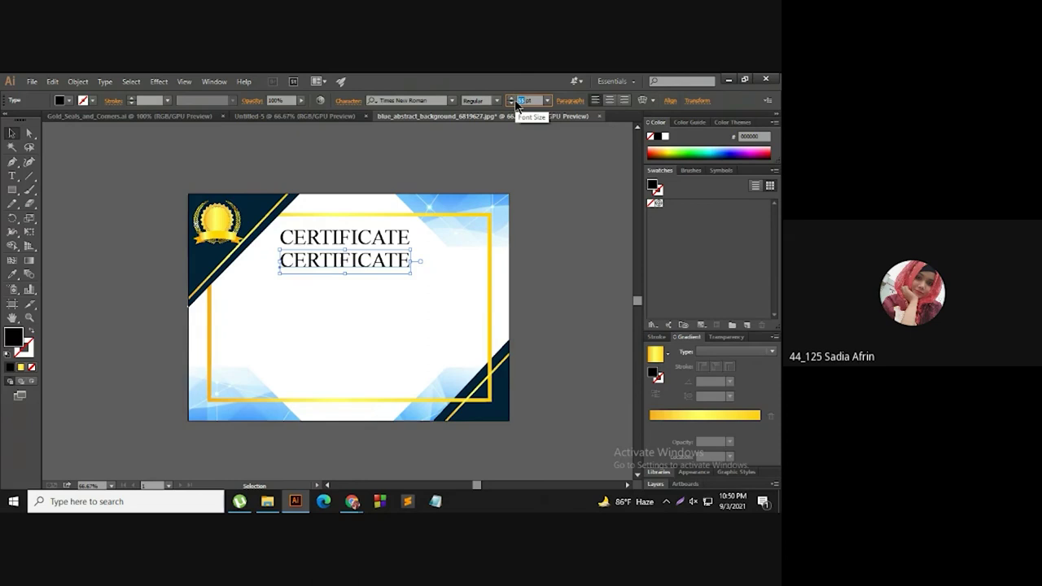
{"action": "type", "text": "21"}
{"action": "key", "text": "Return"}
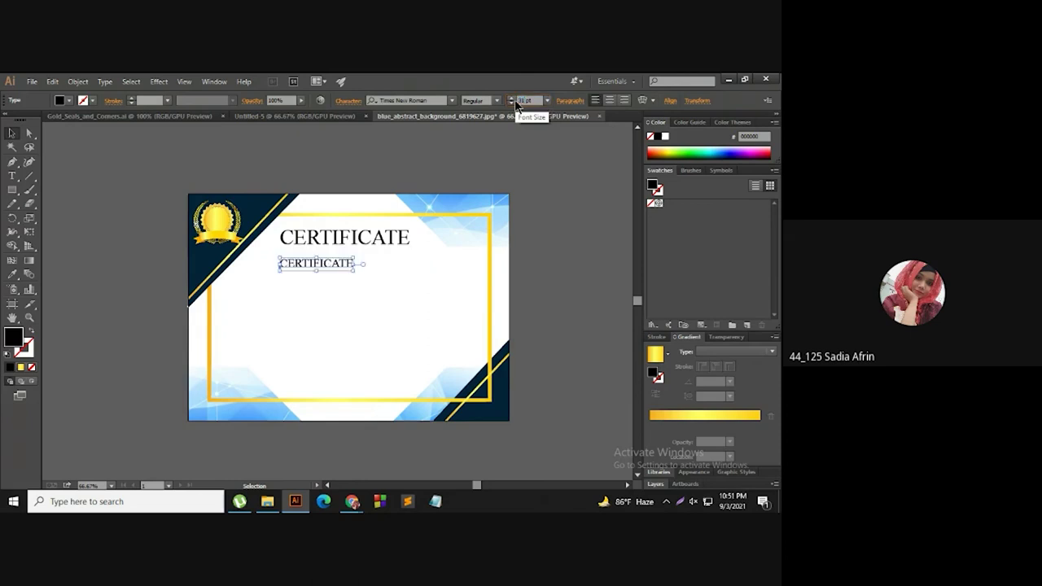
Step: Retype the copy as OF ACHIEVEMENT and nudge it centred under the title
{"action": "double_click", "coordinate": [350, 265]}
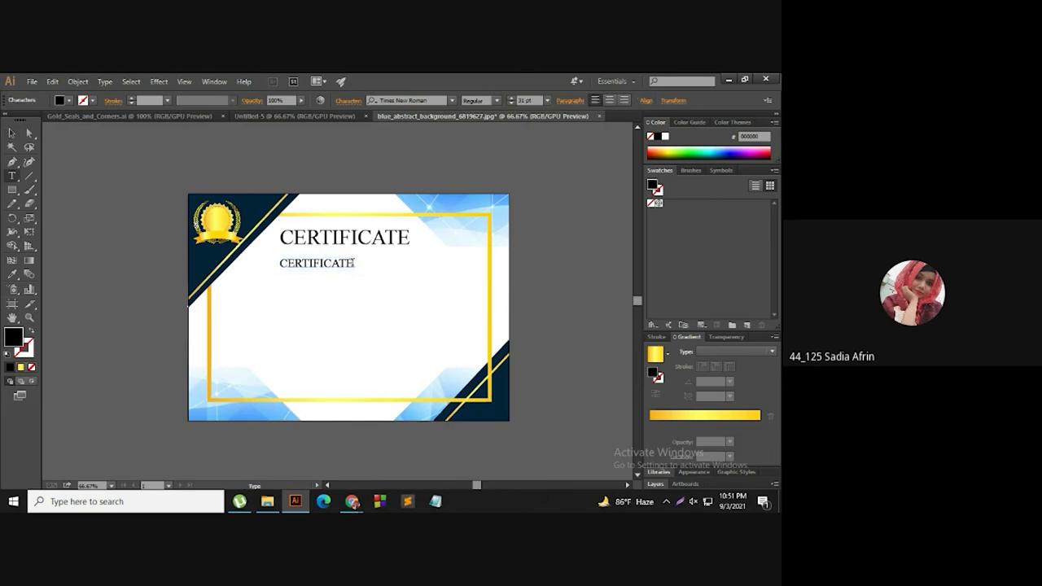
{"action": "left_click_drag", "start_coordinate": [354, 263], "coordinate": [282, 267]}
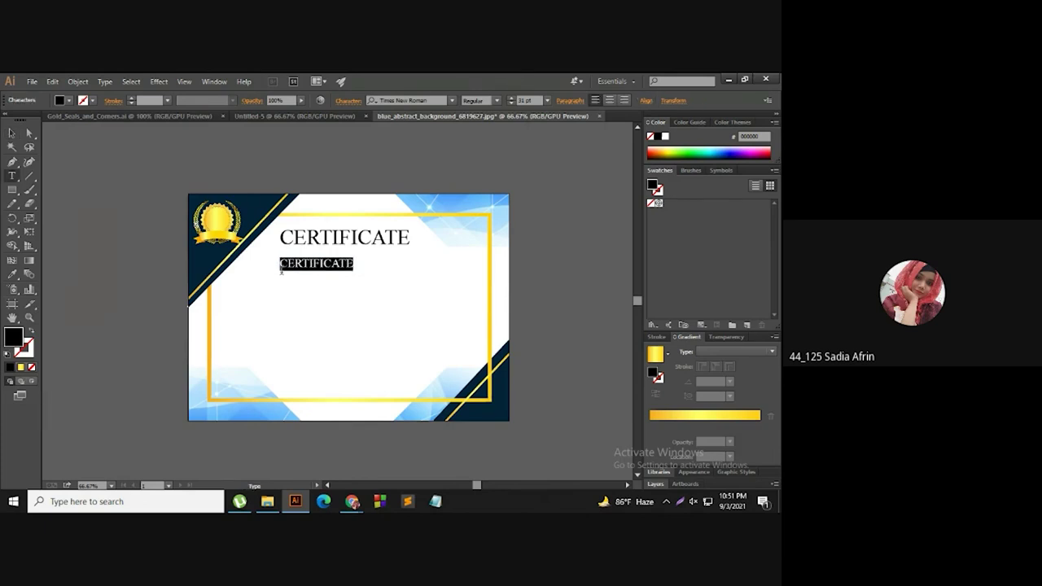
{"action": "key", "text": "BackSpace"}
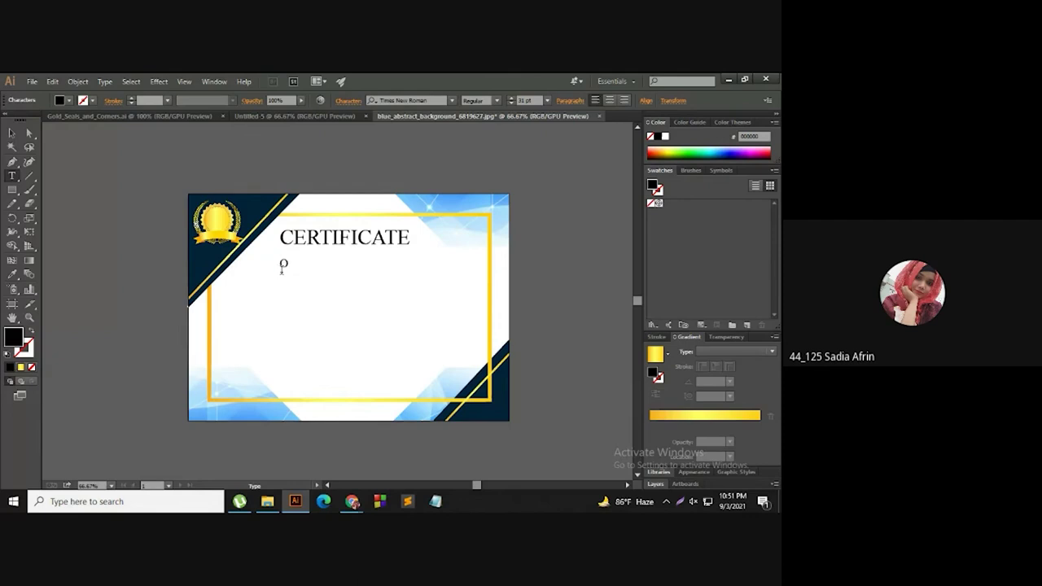
{"action": "type", "text": "OF ACHIEVEMENT"}
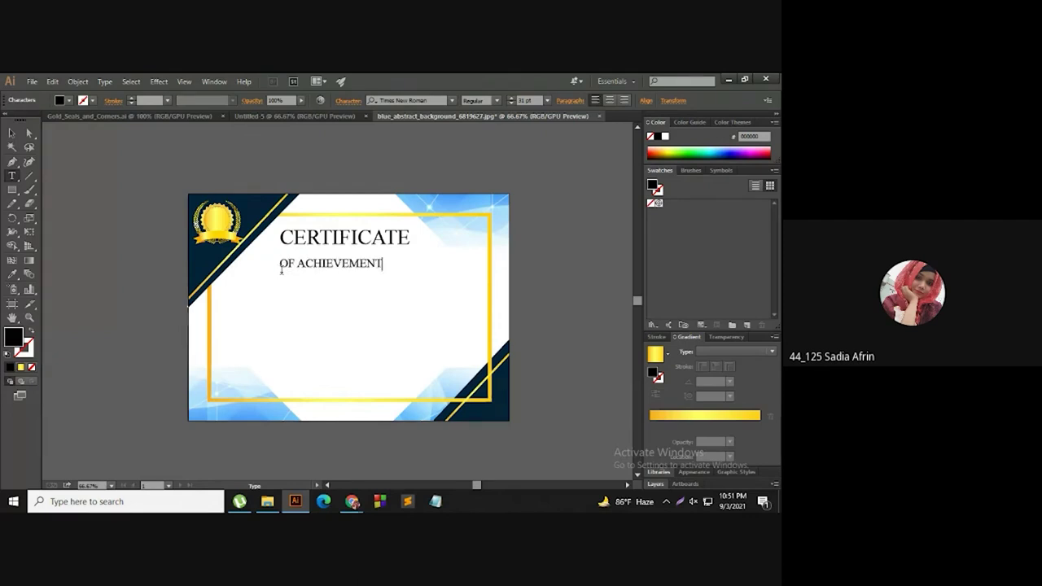
{"action": "left_click", "coordinate": [12, 132]}
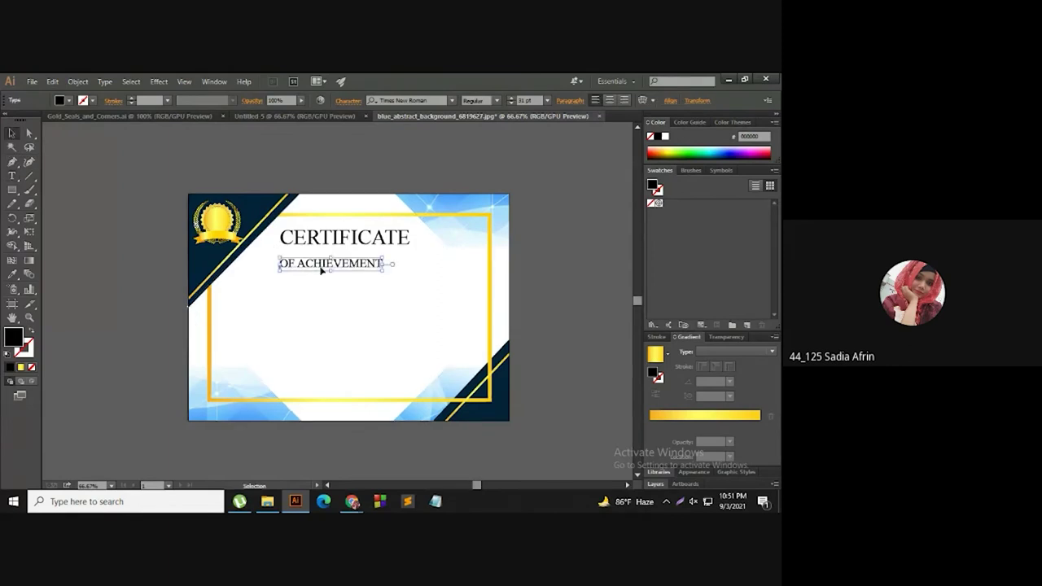
{"action": "key", "text": "Up"}
{"action": "key", "text": "Up"}
{"action": "key", "text": "Up"}
{"action": "key", "text": "Up"}
{"action": "key", "text": "Up"}
{"action": "key", "text": "Up"}
{"action": "key", "text": "Up"}
{"action": "key", "text": "Up"}
{"action": "key", "text": "Up"}
{"action": "key", "text": "Up"}
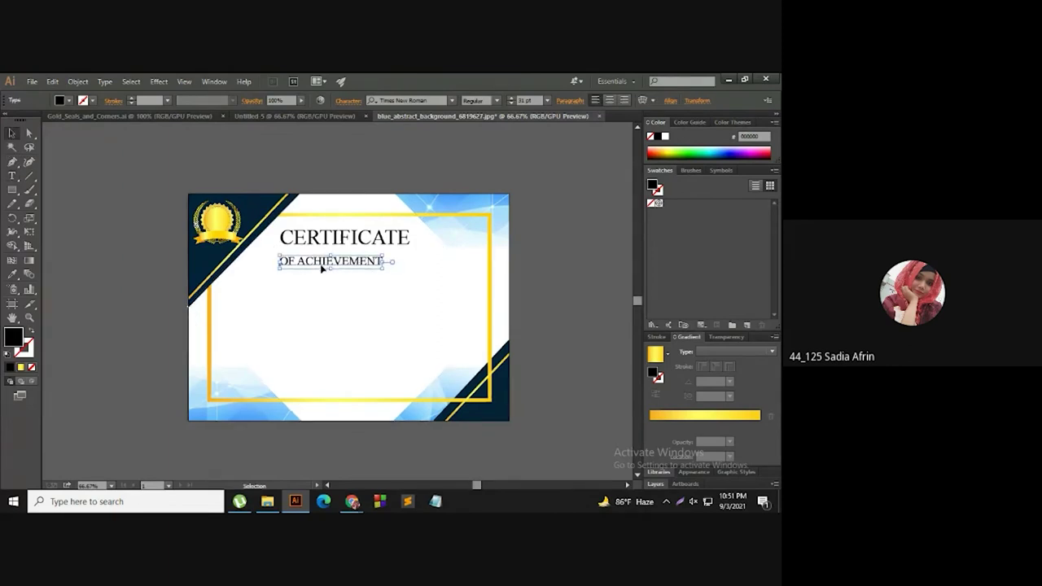
{"action": "key", "text": "Right"}
{"action": "key", "text": "Right"}
{"action": "key", "text": "Right"}
{"action": "key", "text": "Right"}
{"action": "key", "text": "Right"}
{"action": "key", "text": "Right"}
{"action": "key", "text": "Right"}
{"action": "key", "text": "Right"}
{"action": "key", "text": "Right"}
{"action": "key", "text": "Right"}
{"action": "key", "text": "Right"}
{"action": "key", "text": "Right"}
{"action": "key", "text": "Right"}
{"action": "key", "text": "Right"}
{"action": "key", "text": "Right"}
{"action": "key", "text": "Right"}
{"action": "key", "text": "Right"}
{"action": "key", "text": "Right"}
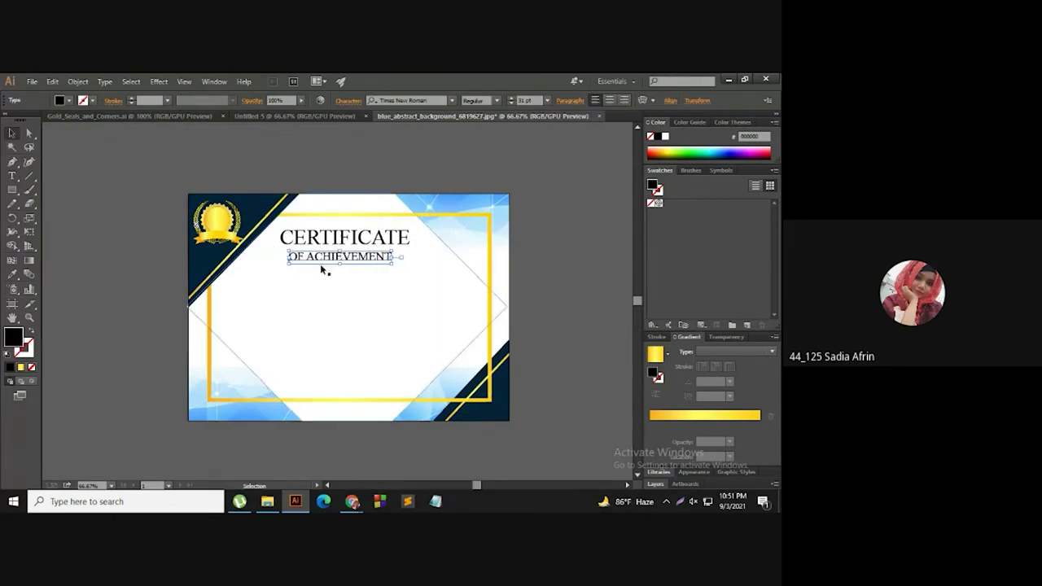
{"action": "key", "text": "Up"}
{"action": "key", "text": "Up"}
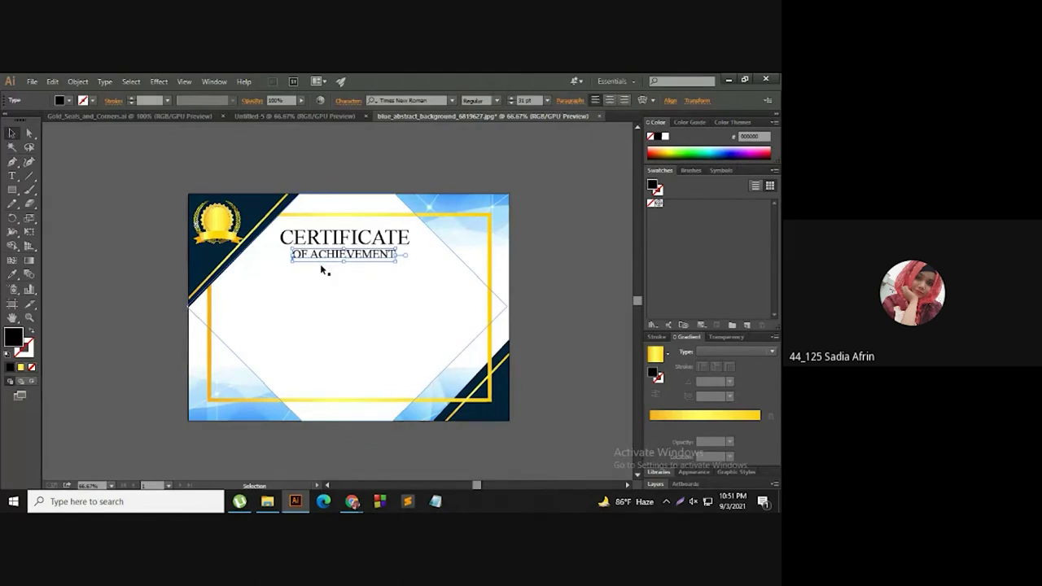
{"action": "key", "text": "Right"}
{"action": "key", "text": "Right"}
{"action": "key", "text": "Right"}
{"action": "left_click", "coordinate": [561, 185]}
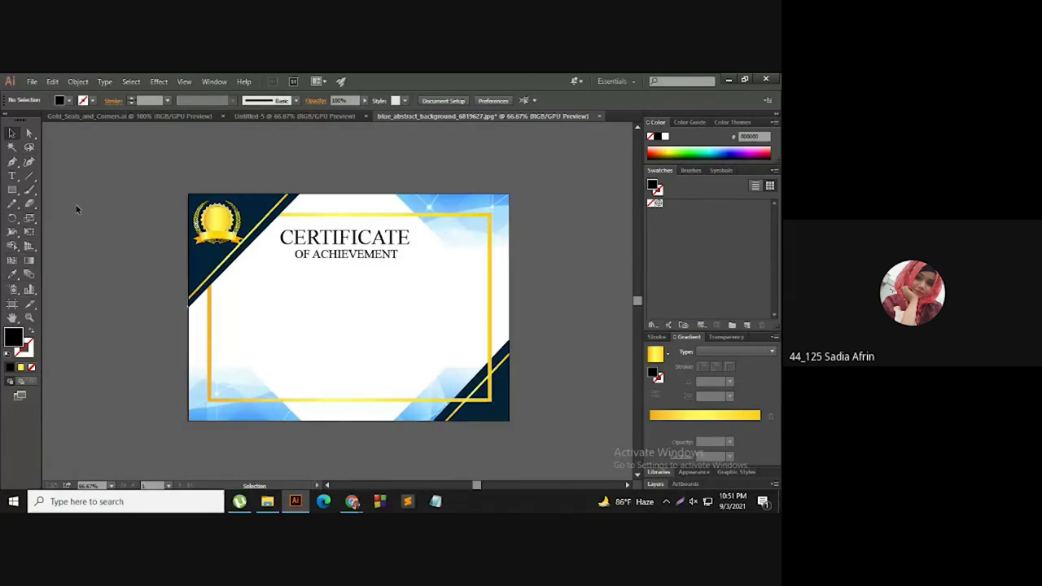
Step: Start a new text line below the heading and set its font to Verdana
{"action": "left_click", "coordinate": [12, 175]}
{"action": "left_click", "coordinate": [302, 311]}
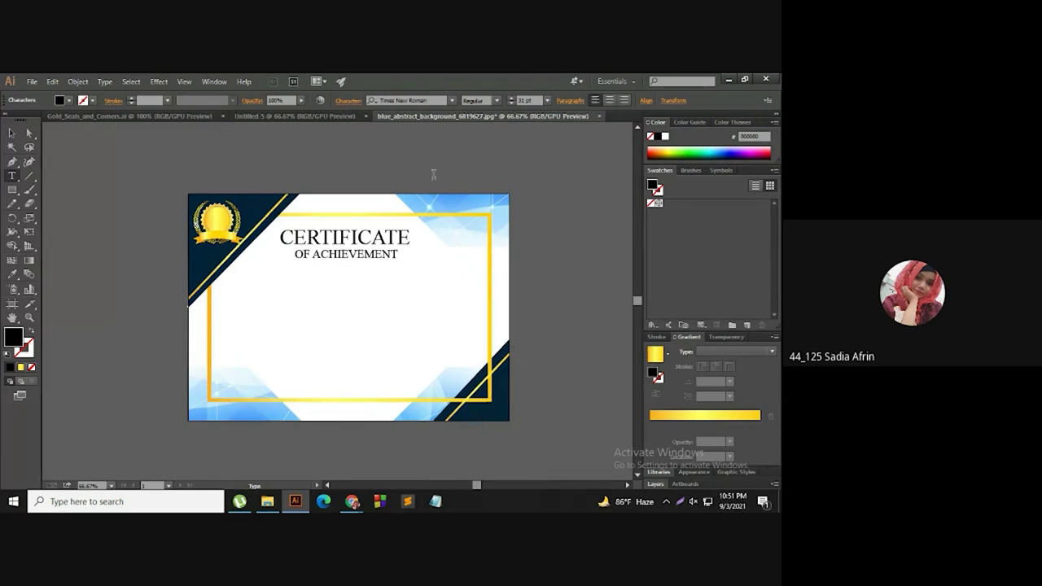
{"action": "left_click", "coordinate": [449, 100]}
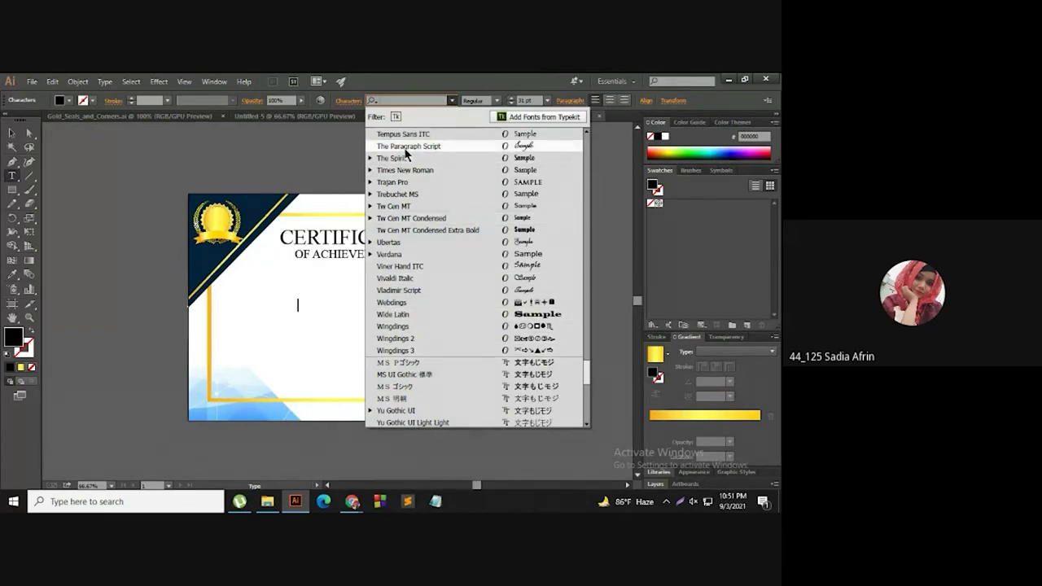
{"action": "scroll", "coordinate": [434, 193], "scroll_direction": "down", "scroll_amount": 1}
{"action": "scroll", "coordinate": [435, 193], "scroll_direction": "down", "scroll_amount": 5}
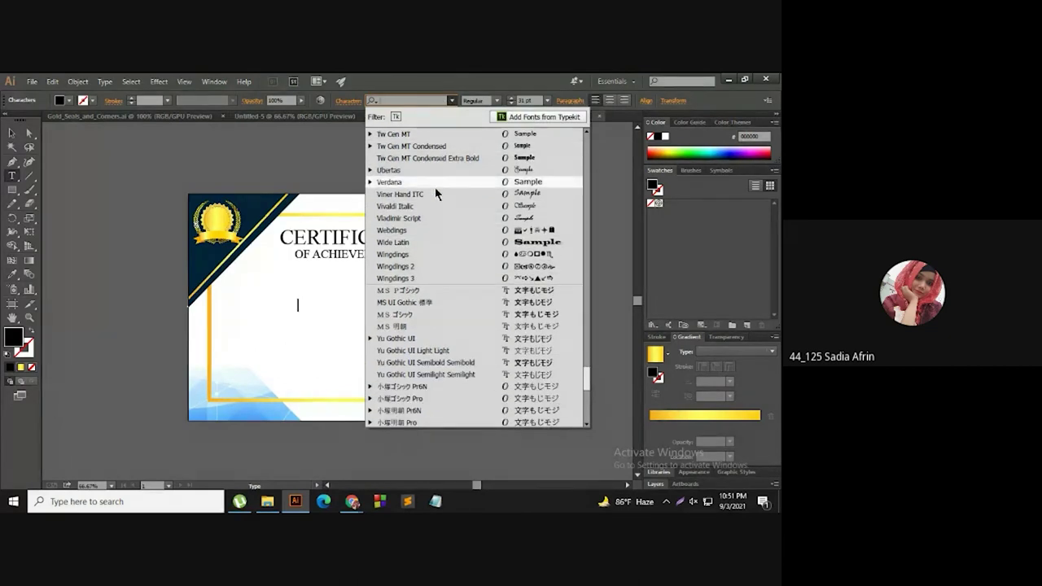
{"action": "scroll", "coordinate": [435, 193], "scroll_direction": "up", "scroll_amount": 14}
{"action": "scroll", "coordinate": [435, 193], "scroll_direction": "up", "scroll_amount": 10}
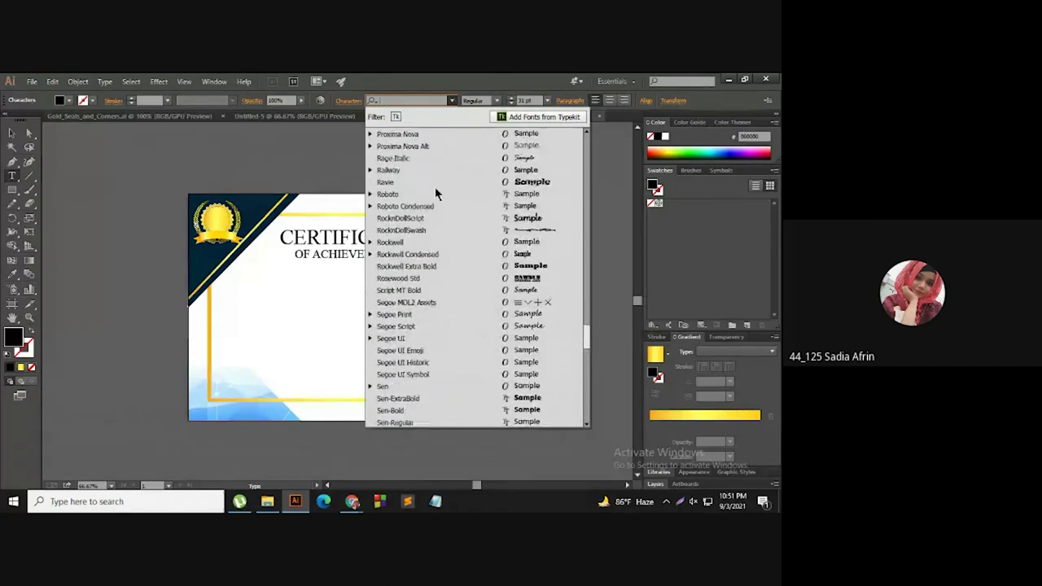
{"action": "scroll", "coordinate": [435, 190], "scroll_direction": "up", "scroll_amount": 15}
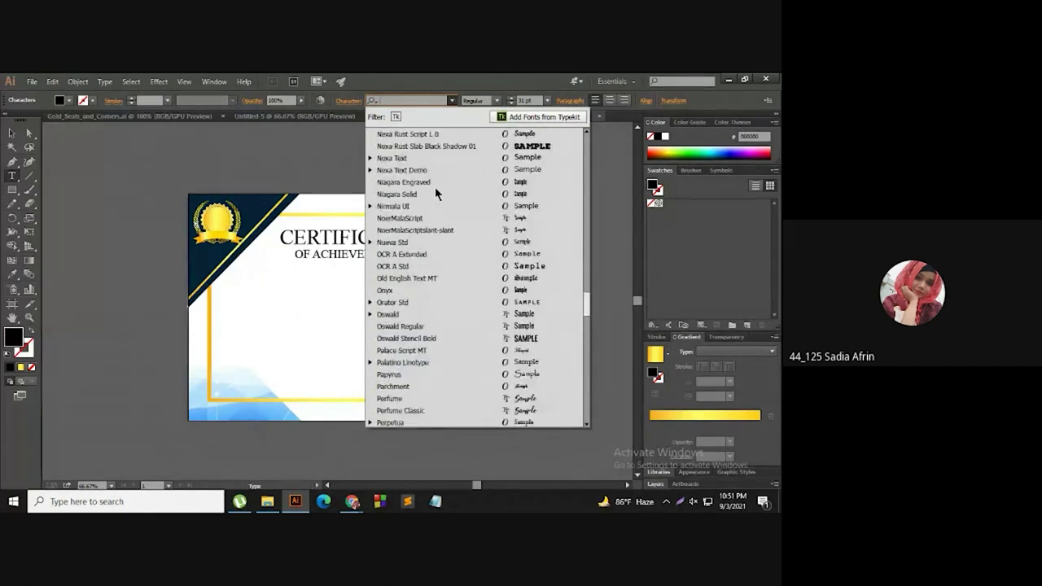
{"action": "scroll", "coordinate": [437, 186], "scroll_direction": "up", "scroll_amount": 5}
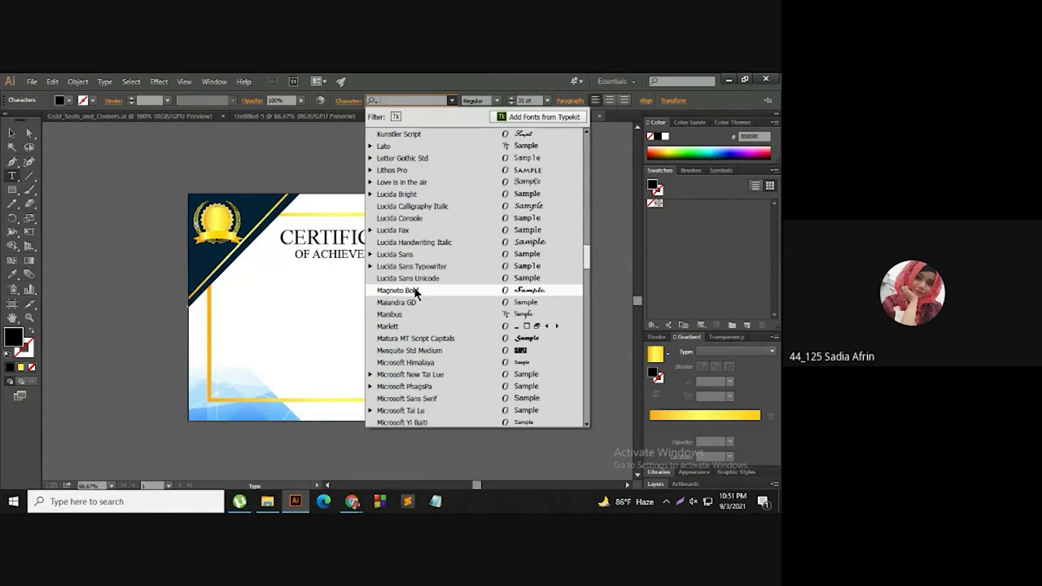
{"action": "left_click", "coordinate": [423, 241]}
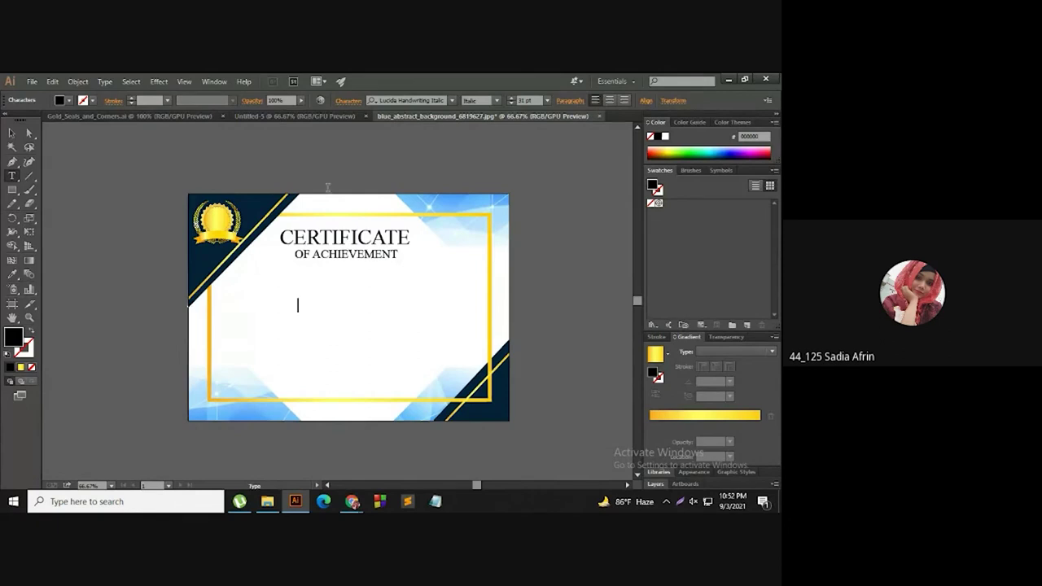
{"action": "left_click", "coordinate": [440, 101]}
{"action": "key", "text": "BackSpace"}
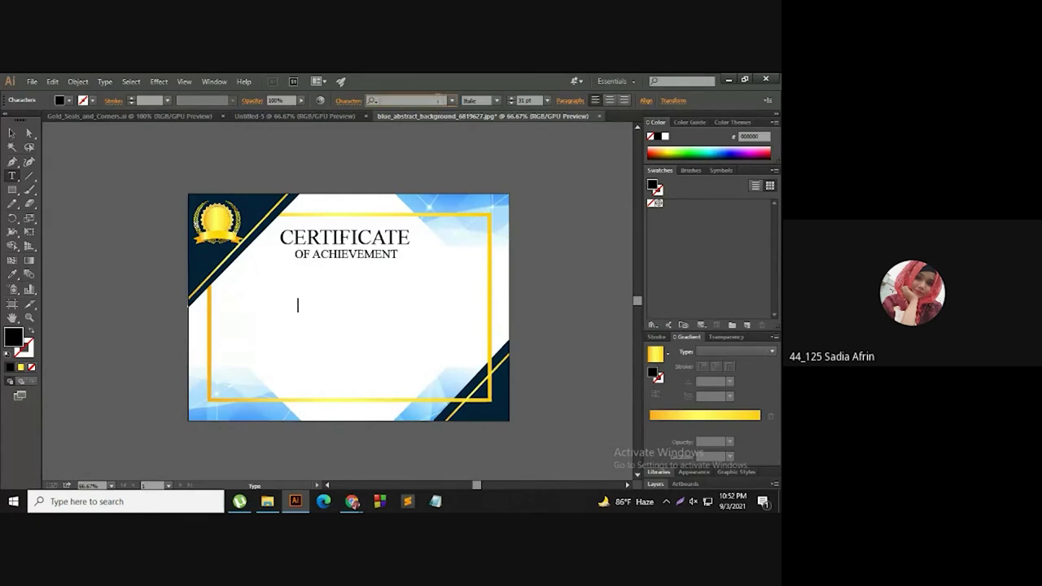
{"action": "type", "text": "VERDI"}
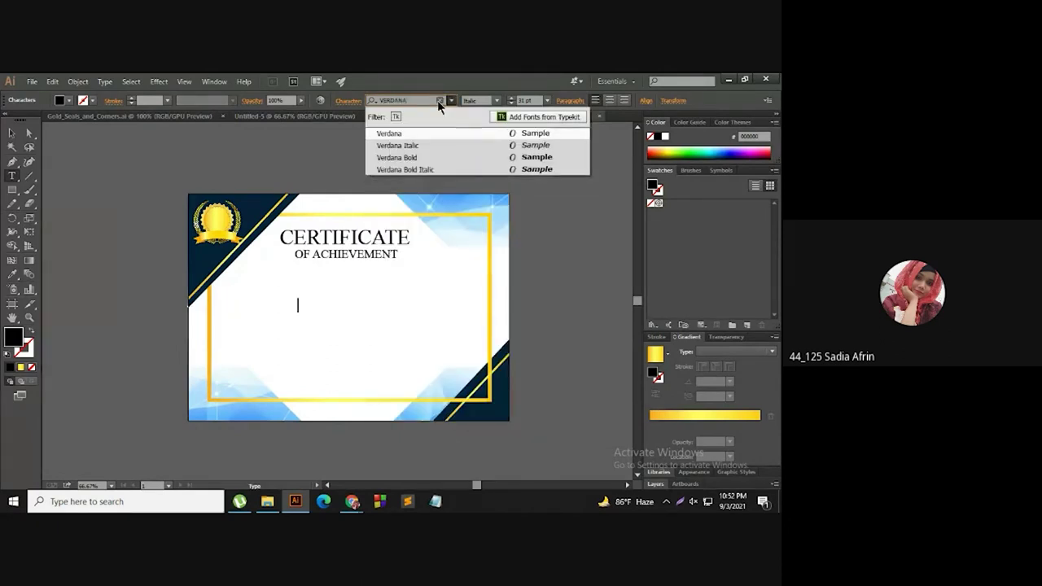
{"action": "key", "text": "Return"}
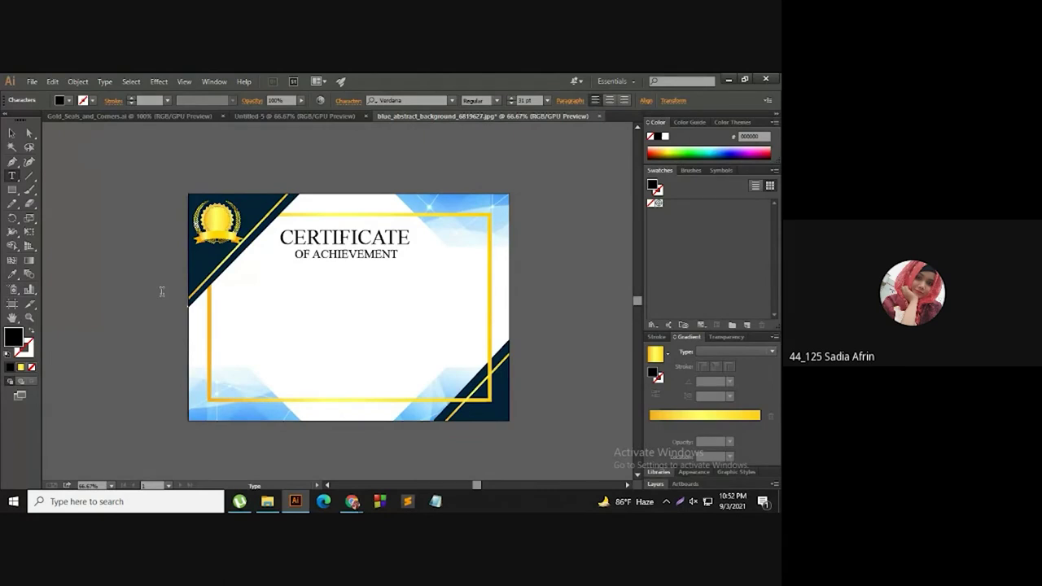
Step: Type PROUDLY PRESENTED TO at 24 pt and position it under the heading
{"action": "type", "text": "ROUDLY PRESENTED TO"}
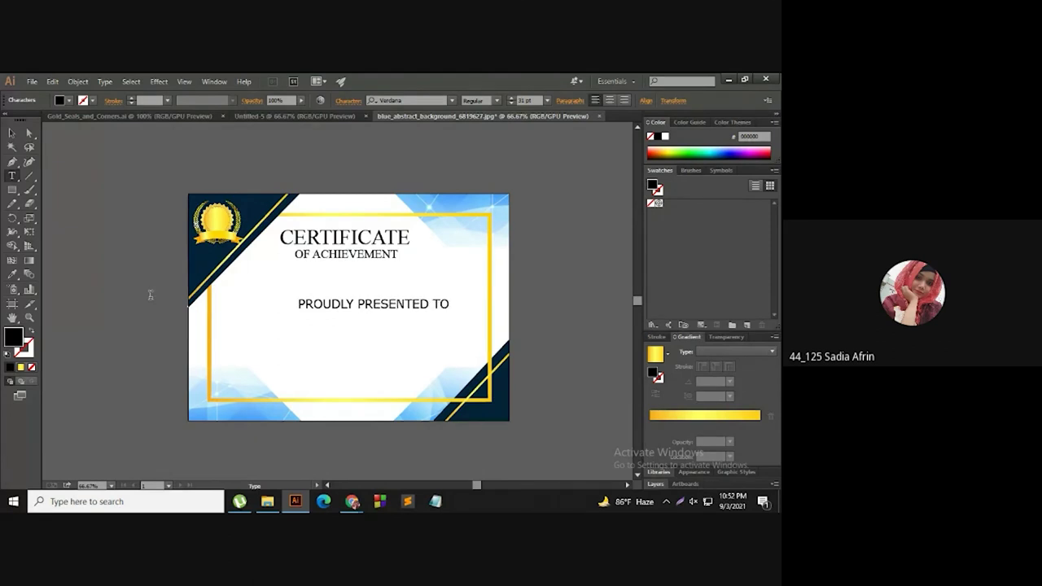
{"action": "left_click", "coordinate": [12, 133]}
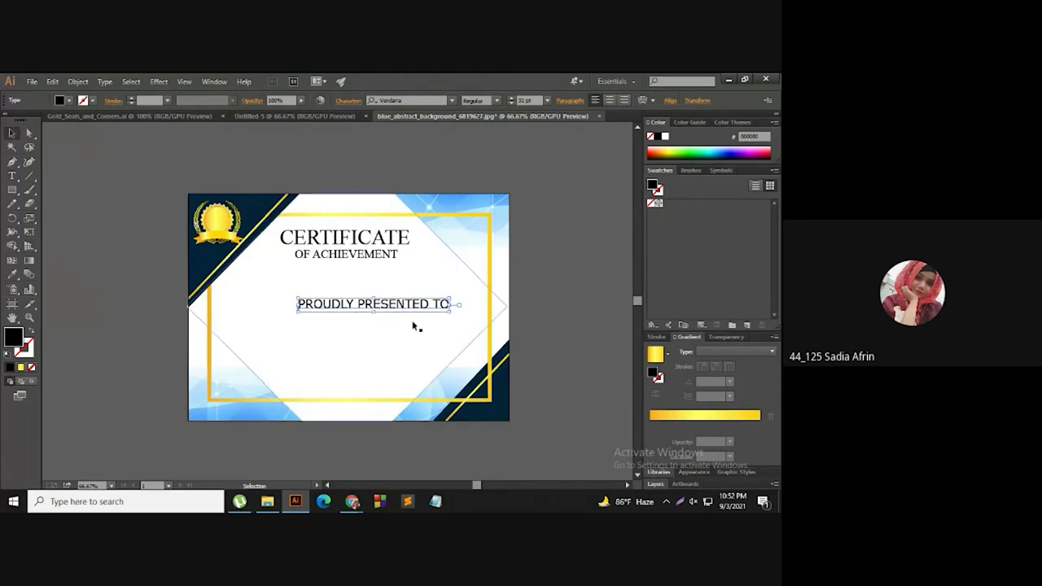
{"action": "left_click_drag", "start_coordinate": [403, 308], "coordinate": [384, 295]}
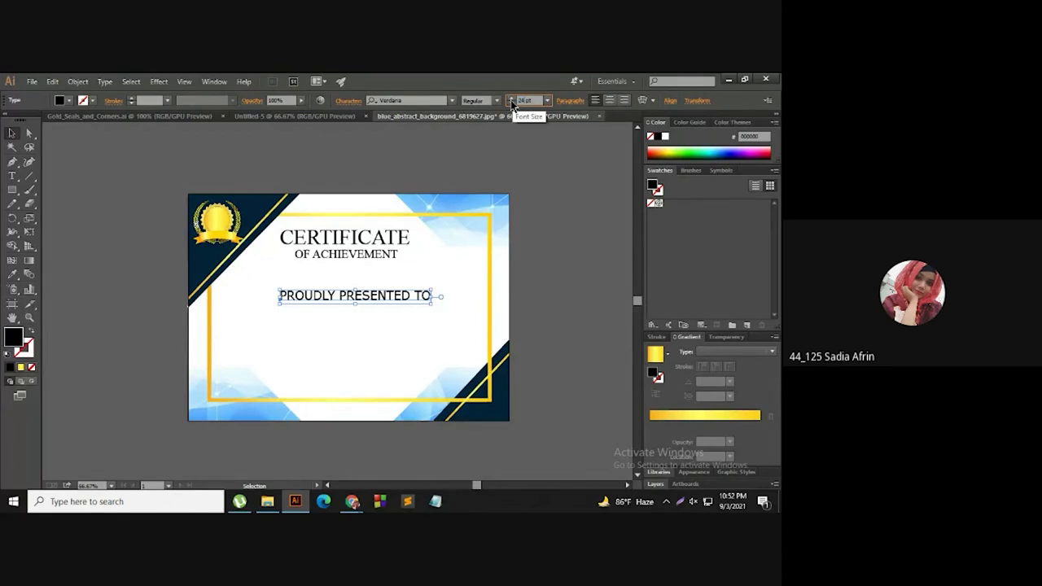
{"action": "left_click", "coordinate": [511, 103]}
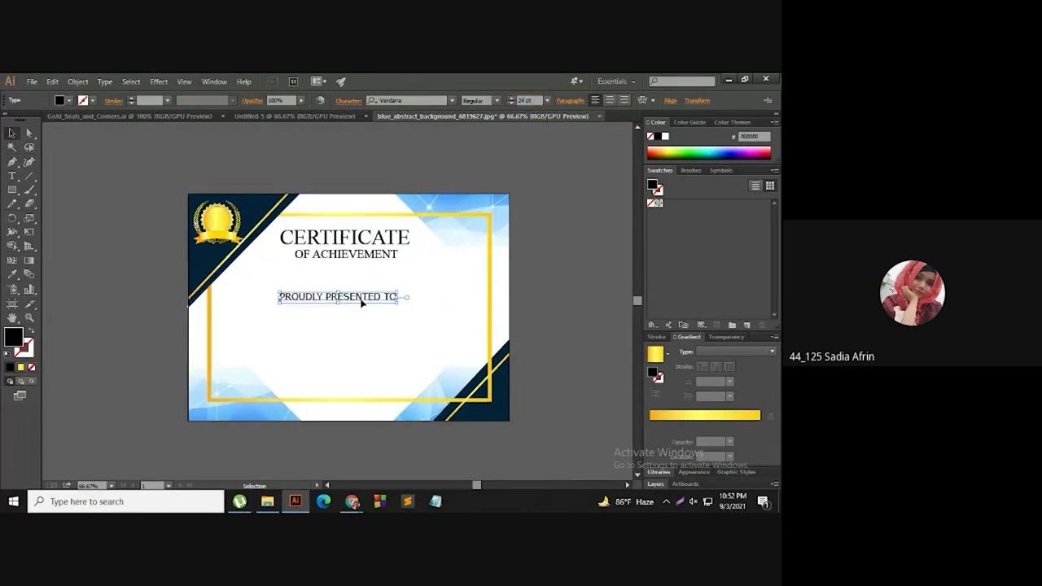
{"action": "left_click_drag", "start_coordinate": [364, 298], "coordinate": [375, 290]}
{"action": "left_click", "coordinate": [563, 211]}
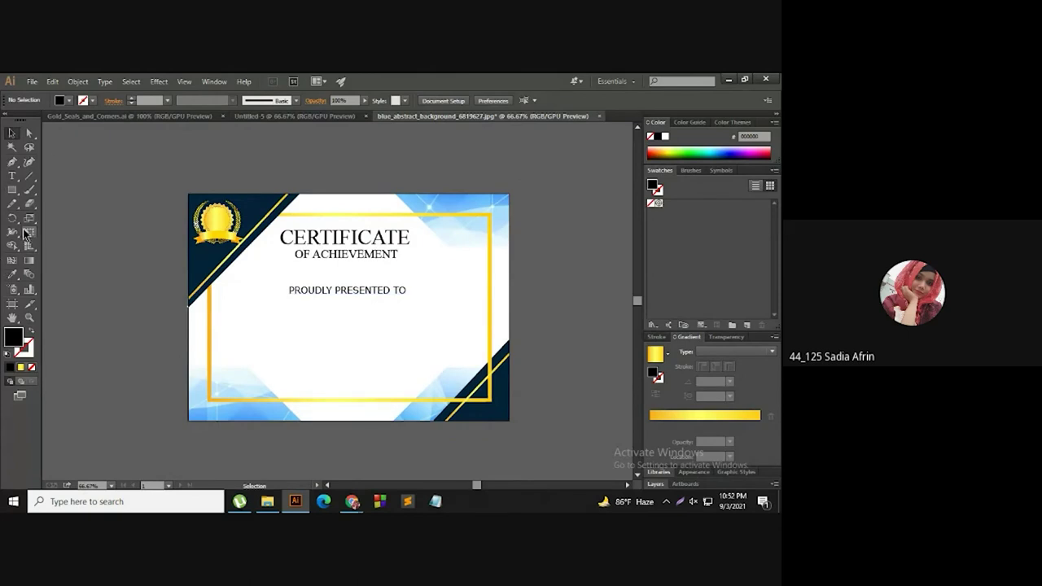
{"action": "left_click", "coordinate": [11, 175]}
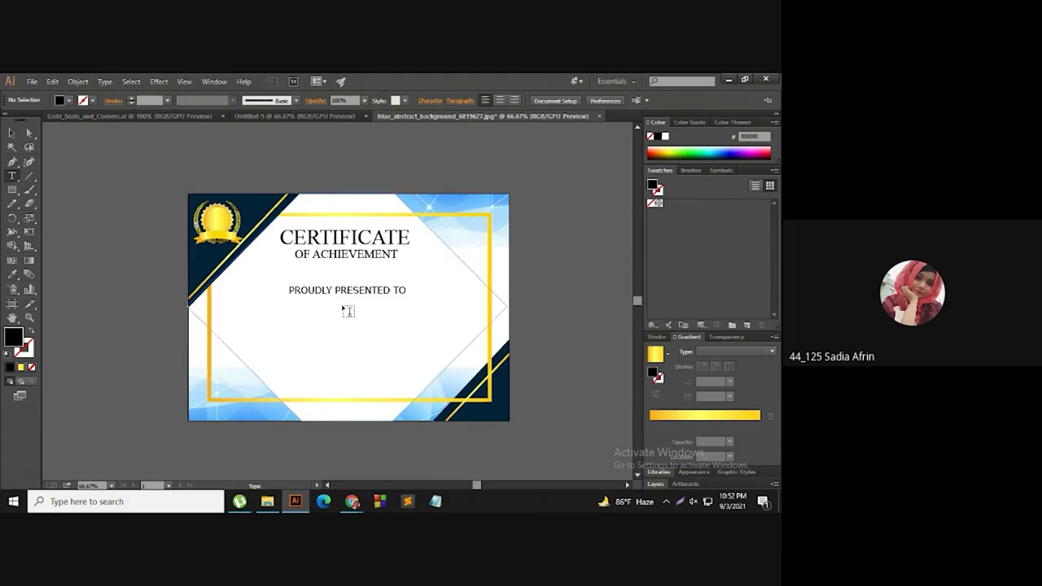
Step: Type the recipient's name in Lucida Handwriting Italic below PROUDLY PRESENTED TO
{"action": "left_click", "coordinate": [332, 322]}
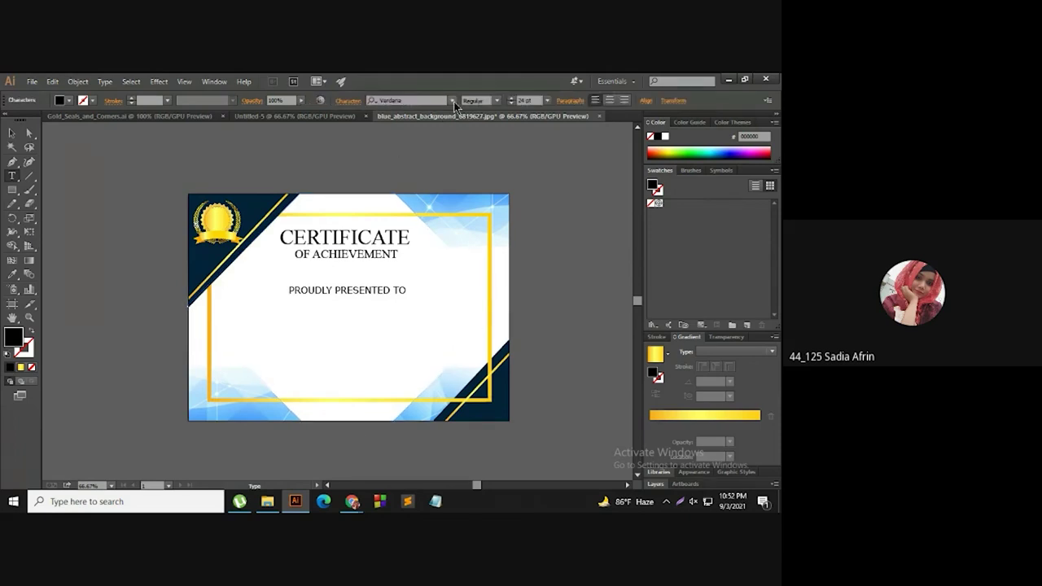
{"action": "left_click", "coordinate": [420, 101]}
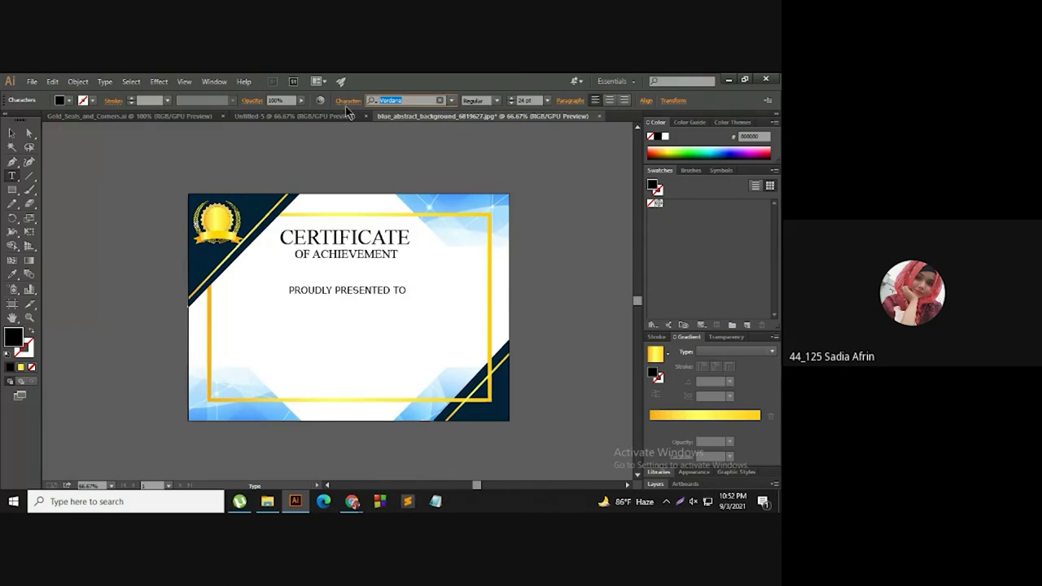
{"action": "type", "text": "Luc"}
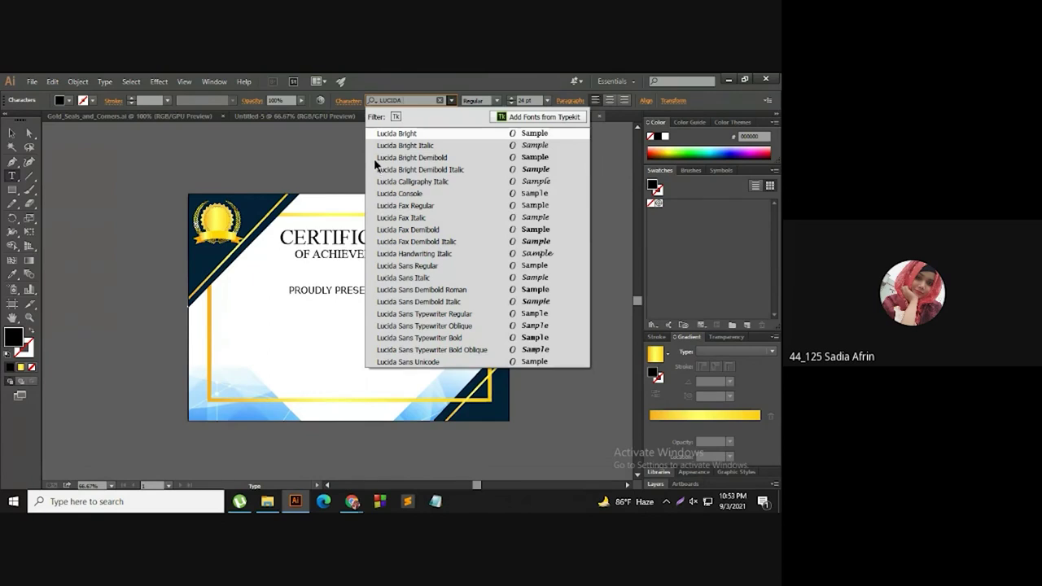
{"action": "type", "text": "HA"}
{"action": "left_click", "coordinate": [402, 136]}
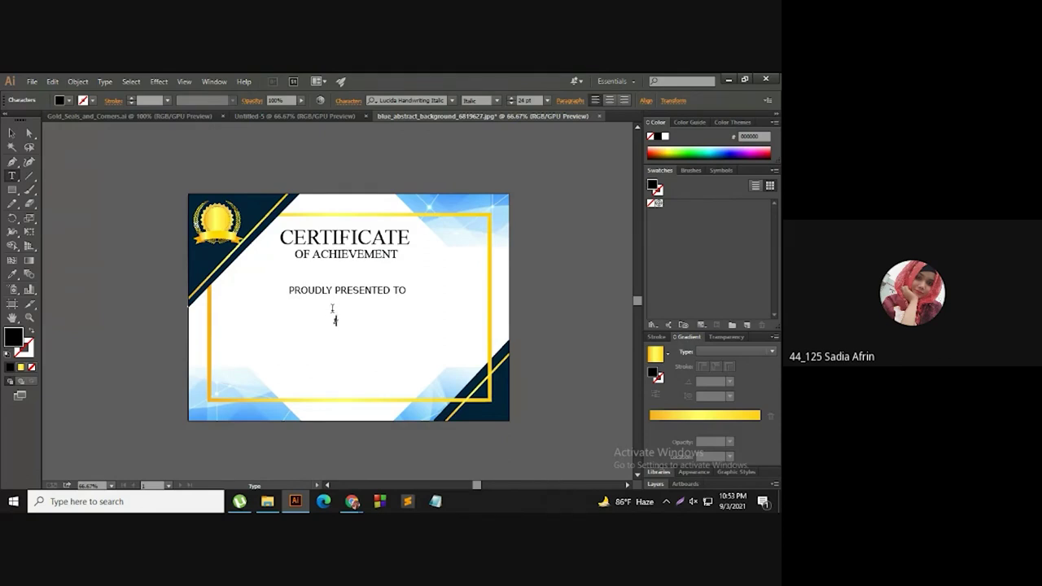
Step: Set the name to 36 pt and move it under PROUDLY PRESENTED TO
{"action": "left_click", "coordinate": [11, 132]}
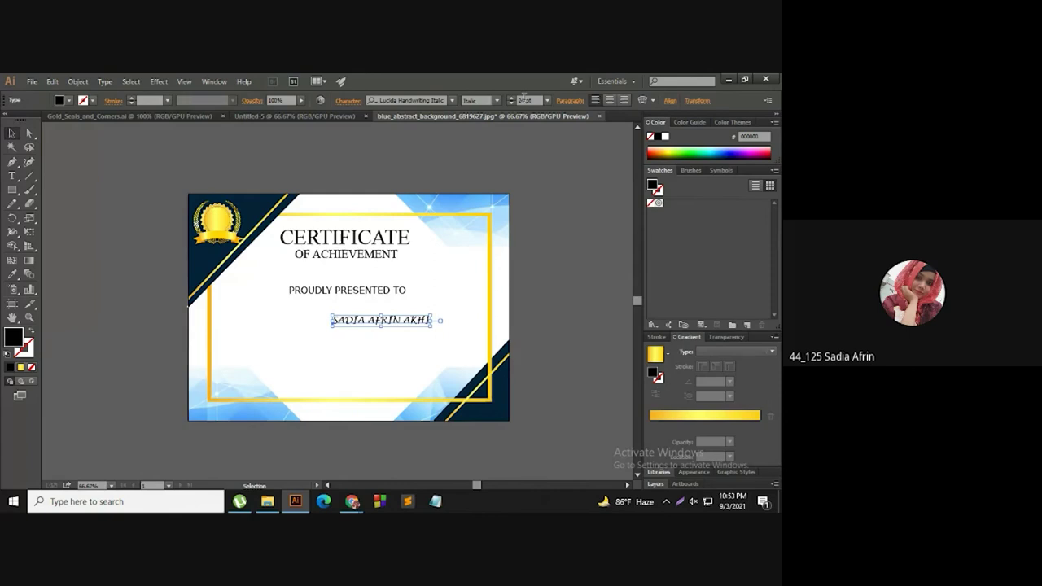
{"action": "left_click", "coordinate": [525, 101]}
{"action": "key", "text": "Return"}
{"action": "left_click_drag", "start_coordinate": [425, 320], "coordinate": [397, 306]}
{"action": "left_click", "coordinate": [552, 244]}
{"action": "left_click", "coordinate": [549, 234]}
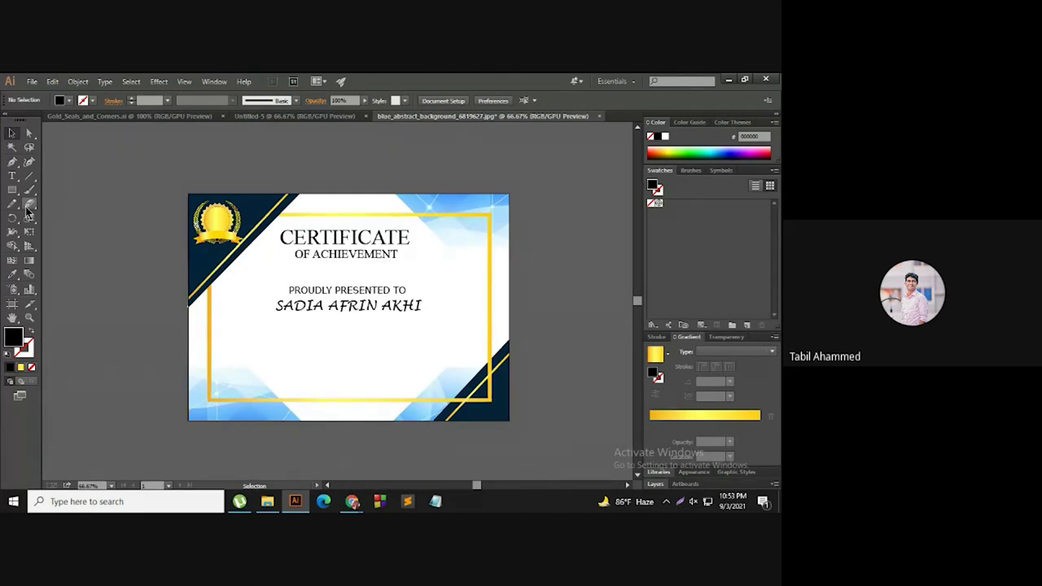
Step: Lift the name text slightly and replace it with a different recipient's name
{"action": "left_click", "coordinate": [421, 307]}
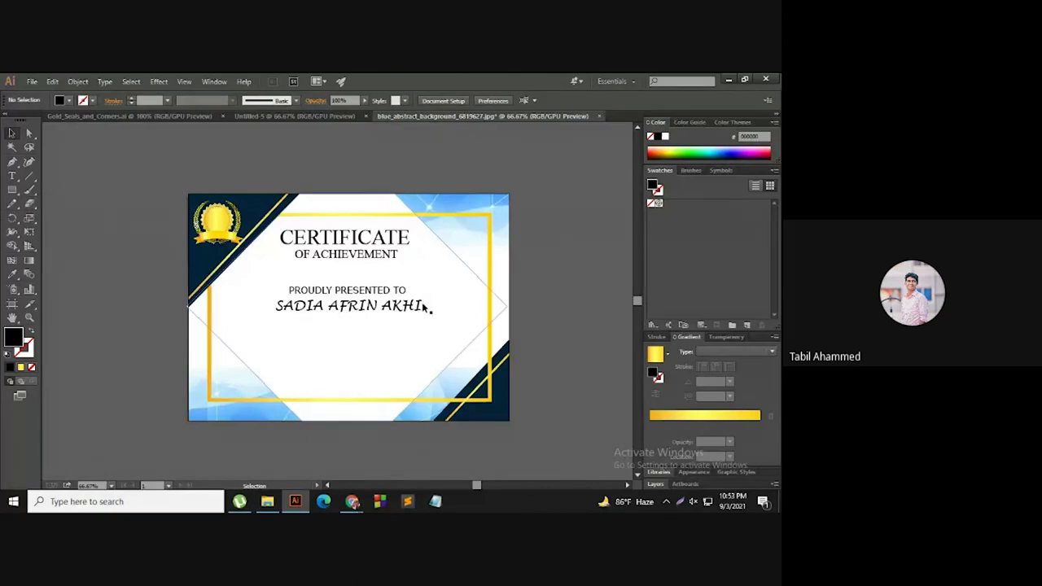
{"action": "left_click", "coordinate": [421, 306]}
{"action": "mouse_move", "coordinate": [418, 307]}
{"action": "left_mouse_down"}
{"action": "mouse_move", "coordinate": [356, 318]}
{"action": "mouse_move", "coordinate": [420, 302]}
{"action": "left_mouse_up"}
{"action": "double_click", "coordinate": [420, 303]}
{"action": "key", "text": "BackSpace"}
{"action": "key", "text": "BackSpace"}
{"action": "key", "text": "BackSpace"}
{"action": "key", "text": "BackSpace"}
{"action": "key", "text": "BackSpace"}
{"action": "key", "text": "BackSpace"}
{"action": "key", "text": "BackSpace"}
{"action": "key", "text": "BackSpace"}
{"action": "key", "text": "BackSpace"}
{"action": "key", "text": "BackSpace"}
{"action": "key", "text": "BackSpace"}
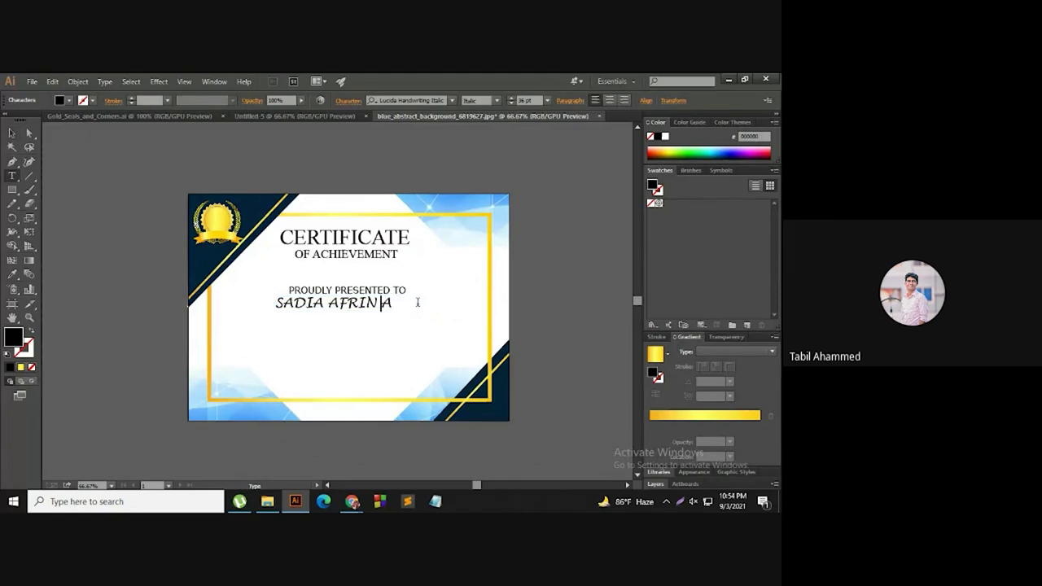
{"action": "key", "text": "BackSpace"}
{"action": "key", "text": "BackSpace"}
{"action": "key", "text": "BackSpace"}
{"action": "key", "text": "BackSpace"}
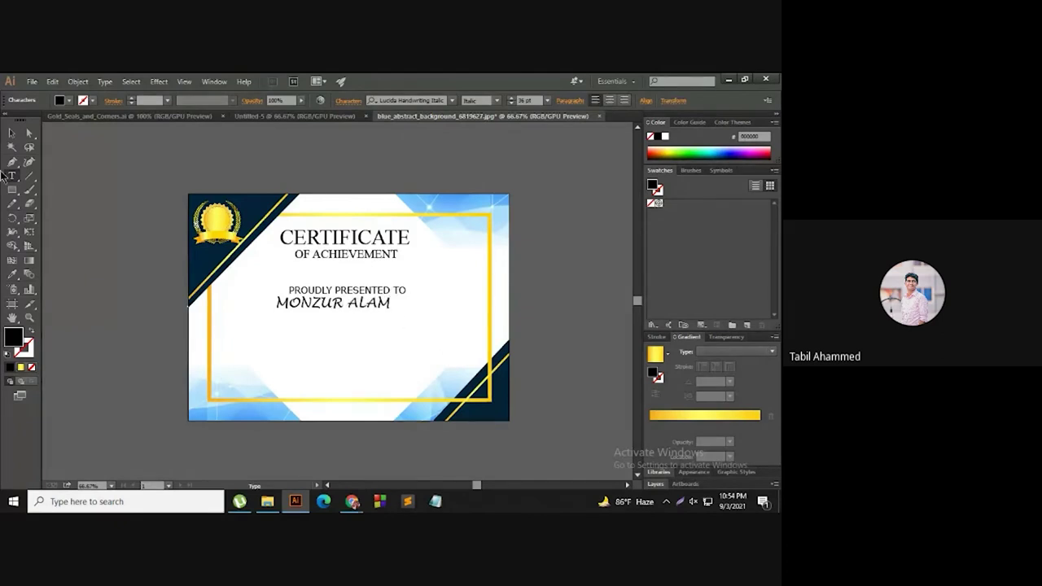
Step: Shift the new name right and down to centre it under the line
{"action": "left_click", "coordinate": [11, 133]}
{"action": "left_click_drag", "start_coordinate": [368, 303], "coordinate": [379, 307]}
{"action": "key", "text": "Down"}
{"action": "key", "text": "Down"}
{"action": "key", "text": "Down"}
{"action": "key", "text": "Down"}
{"action": "key", "text": "Down"}
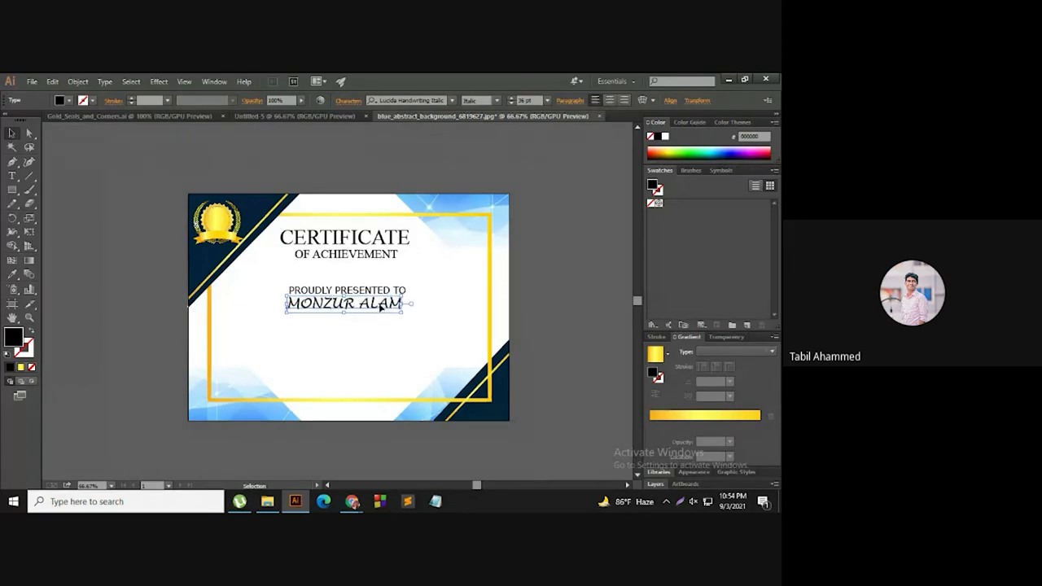
{"action": "key", "text": "Down"}
{"action": "key", "text": "Down"}
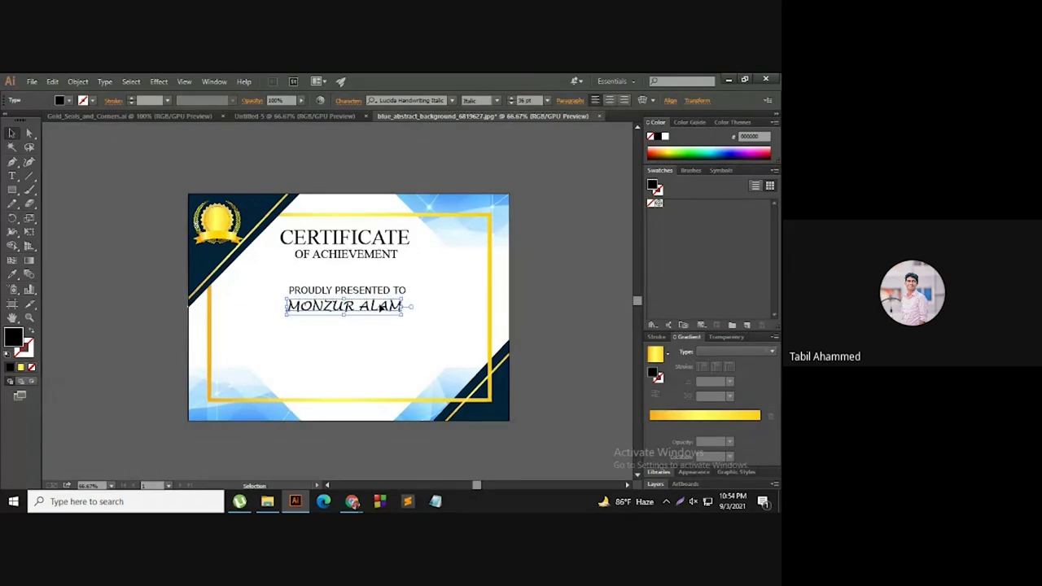
{"action": "left_click", "coordinate": [539, 236]}
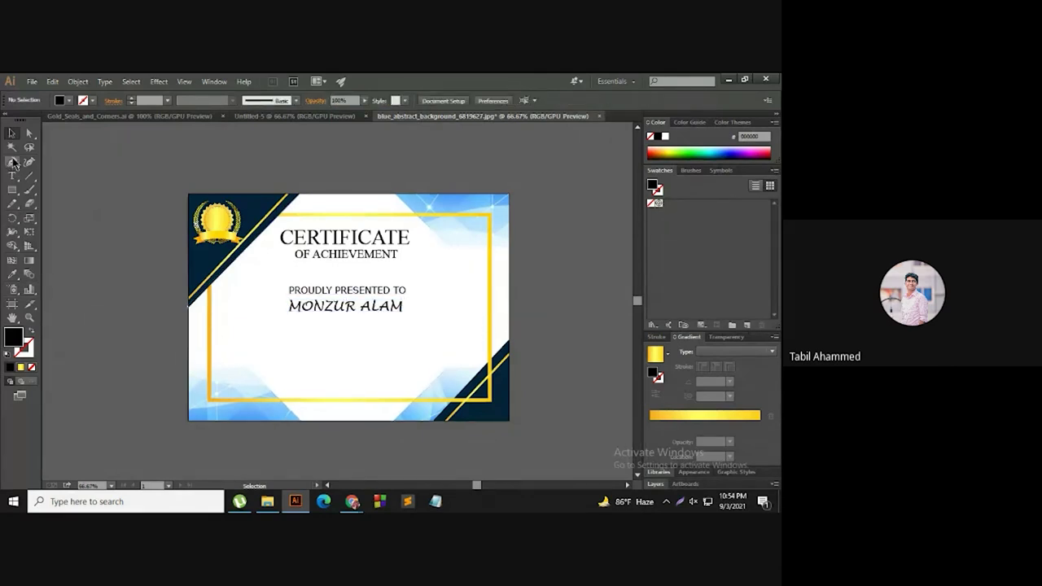
Step: Draw a thin black 400 x 7.5 px bar under the name and nudge it lower
{"action": "left_click", "coordinate": [13, 192]}
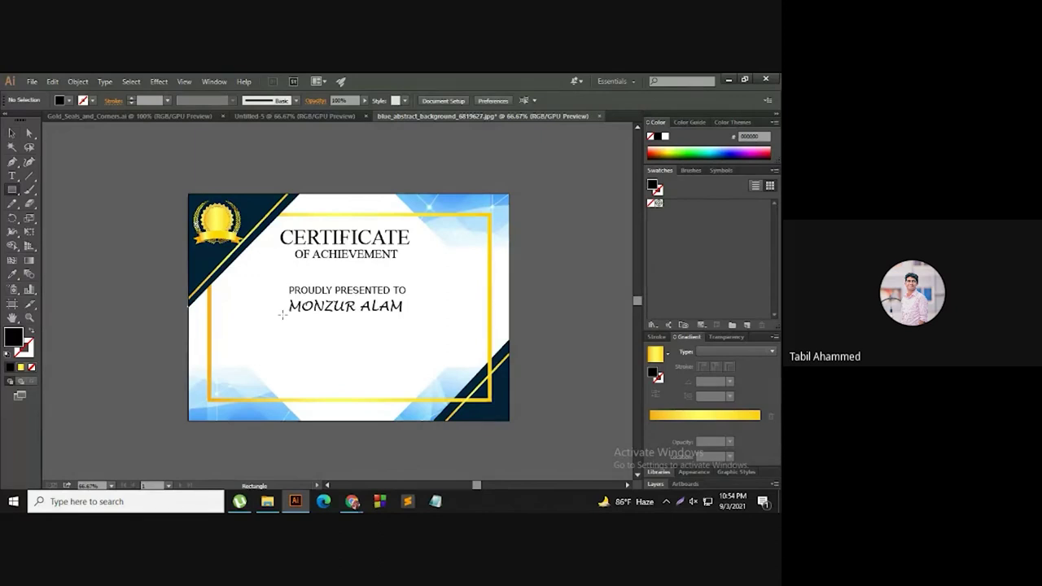
{"action": "left_click_drag", "start_coordinate": [267, 313], "coordinate": [424, 316]}
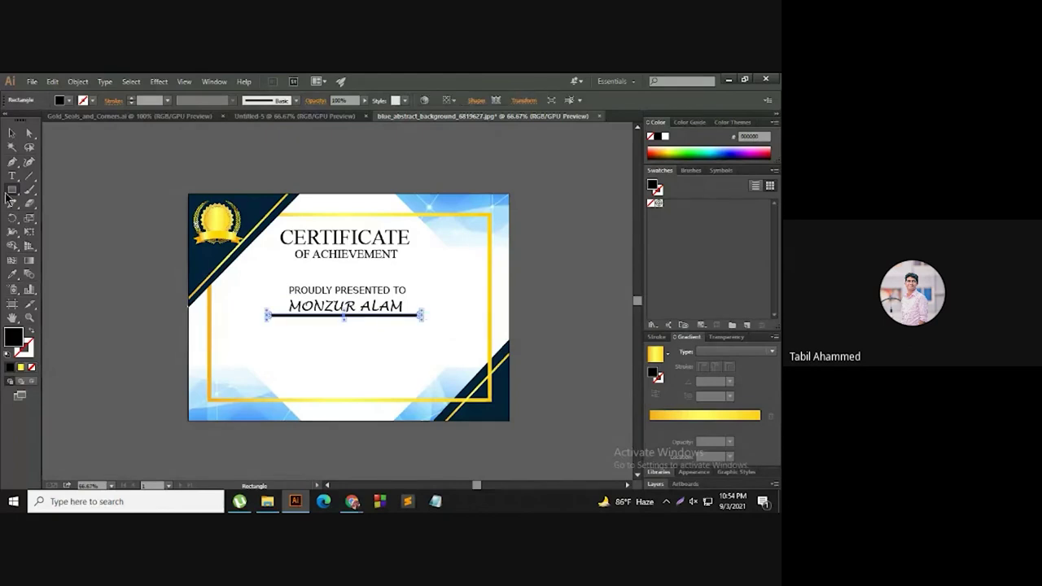
{"action": "left_click", "coordinate": [12, 133]}
{"action": "left_click", "coordinate": [159, 319]}
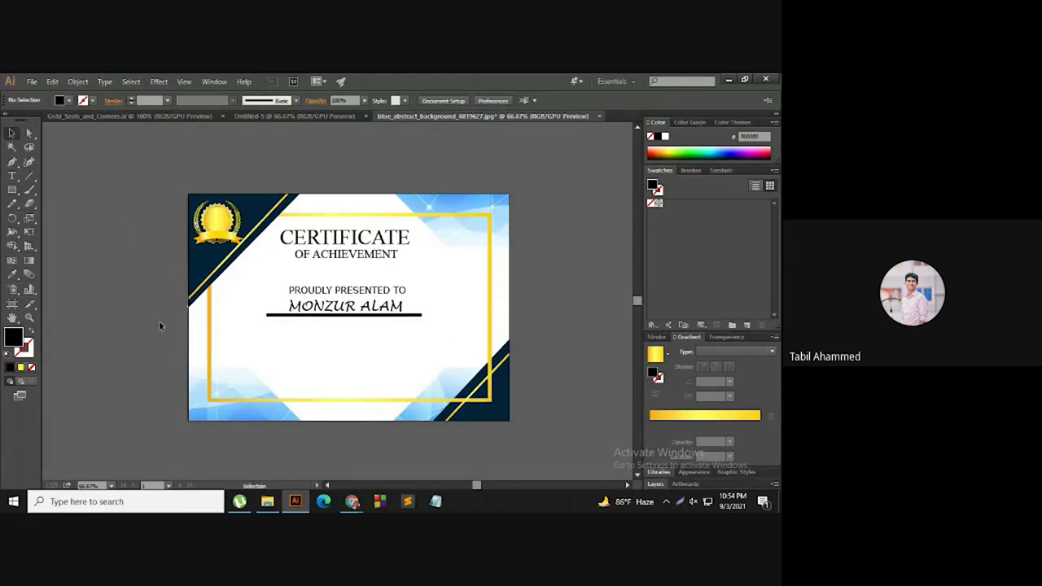
{"action": "left_click_drag", "start_coordinate": [385, 316], "coordinate": [386, 319]}
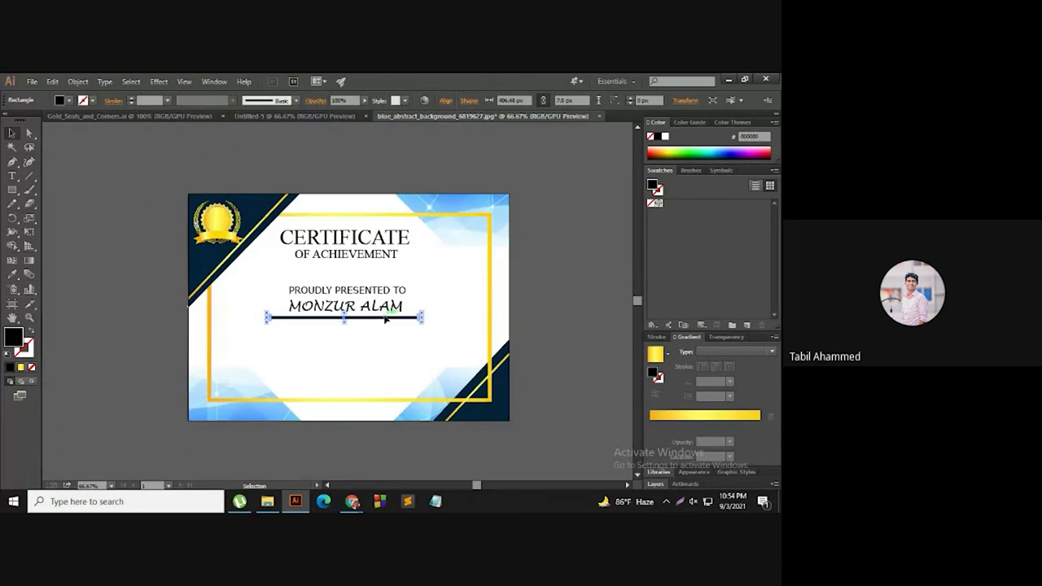
{"action": "left_click", "coordinate": [542, 207]}
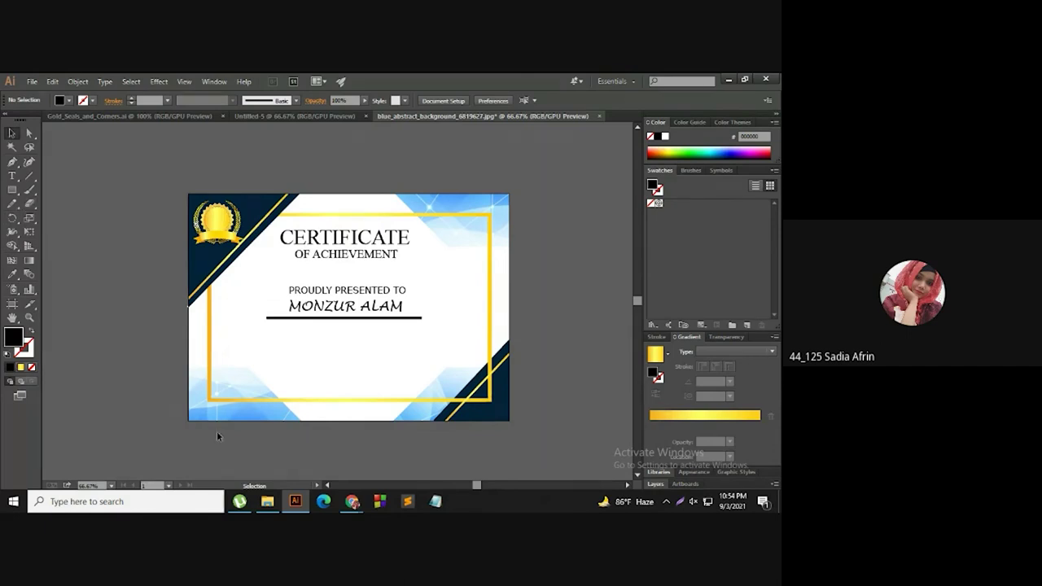
Step: Copy the opening Lorem Ipsum sentences from a Chrome tab and return to Illustrator
{"action": "left_click", "coordinate": [351, 501]}
{"action": "left_click", "coordinate": [302, 472]}
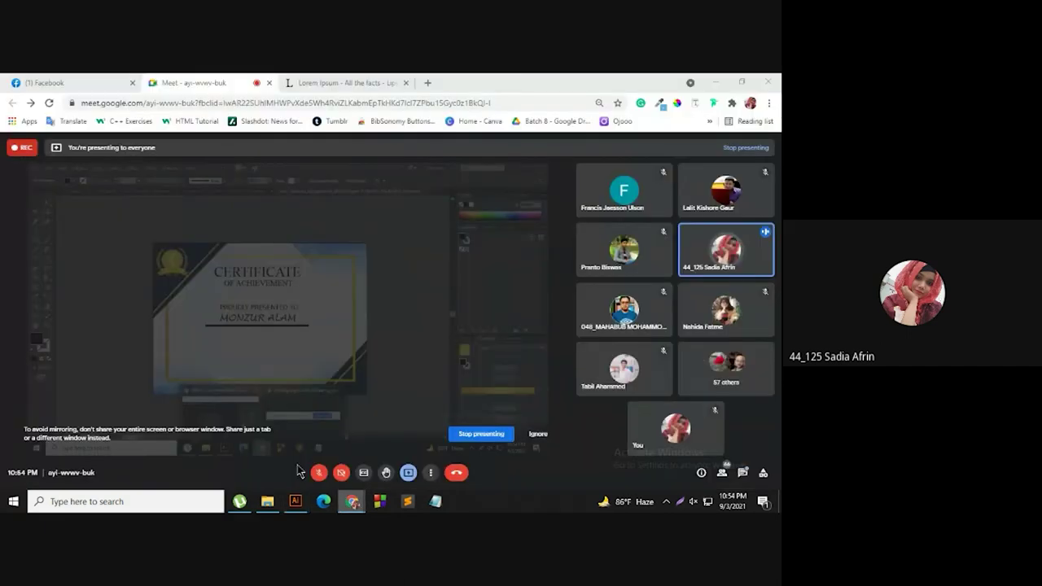
{"action": "left_click", "coordinate": [326, 82]}
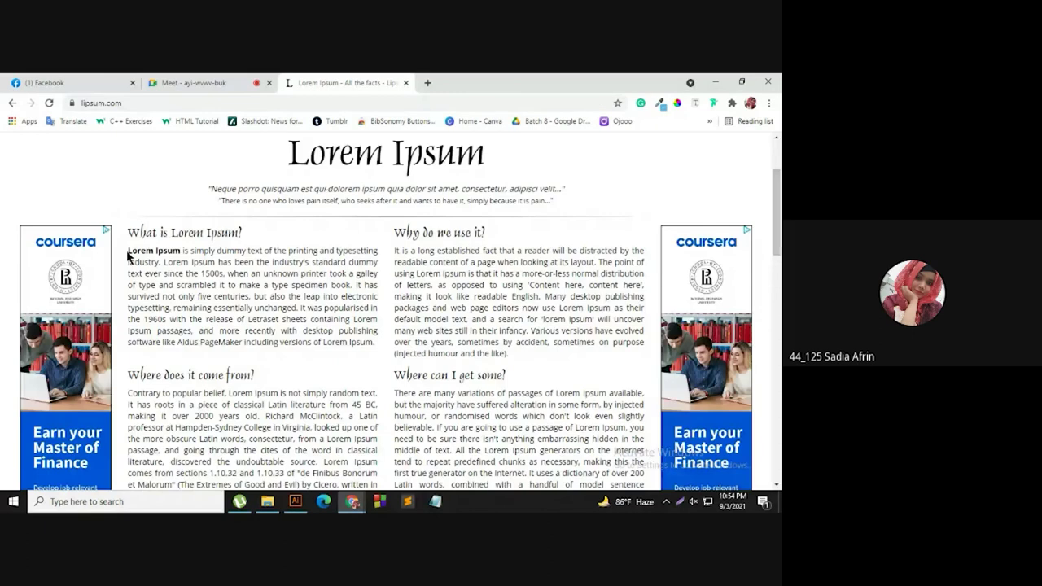
{"action": "left_click_drag", "start_coordinate": [128, 252], "coordinate": [353, 284]}
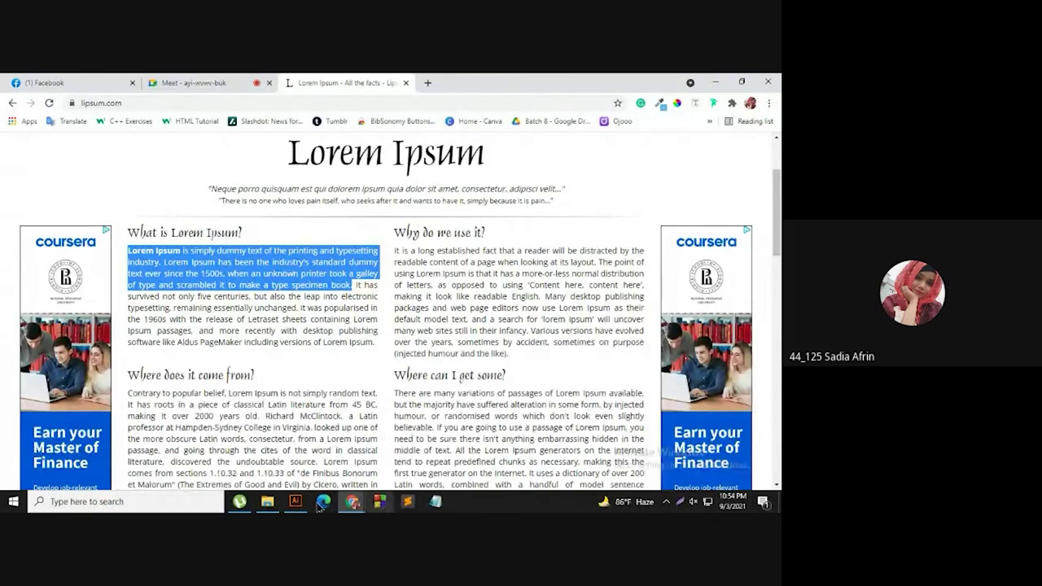
{"action": "left_click", "coordinate": [294, 502]}
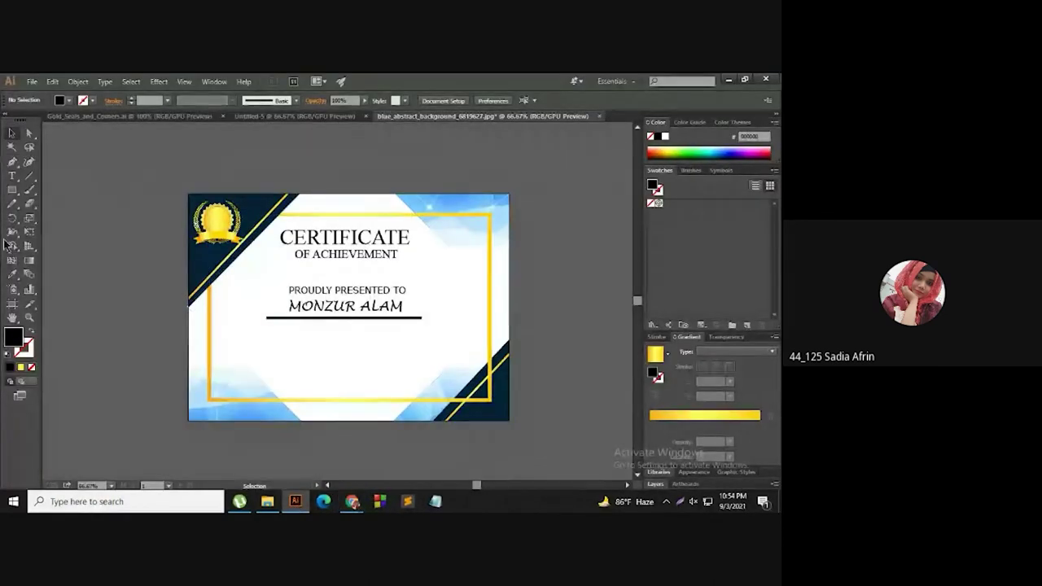
Step: Paste the Lorem Ipsum text at 16 pt, breaking lines before printer and specimen book
{"action": "left_click", "coordinate": [329, 342]}
{"action": "key", "text": "Escape"}
{"action": "double_click", "coordinate": [328, 337]}
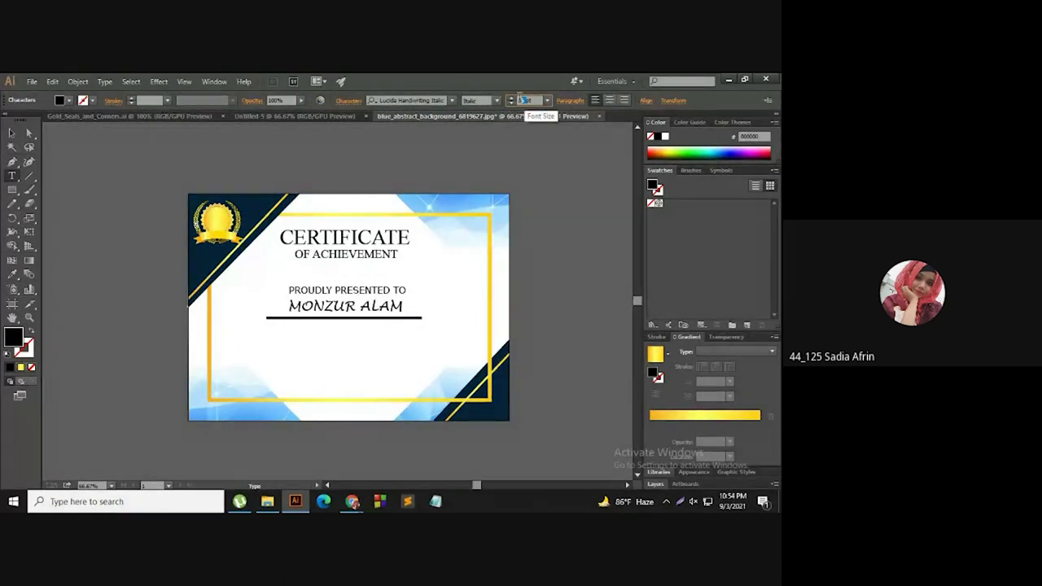
{"action": "left_click", "coordinate": [512, 103]}
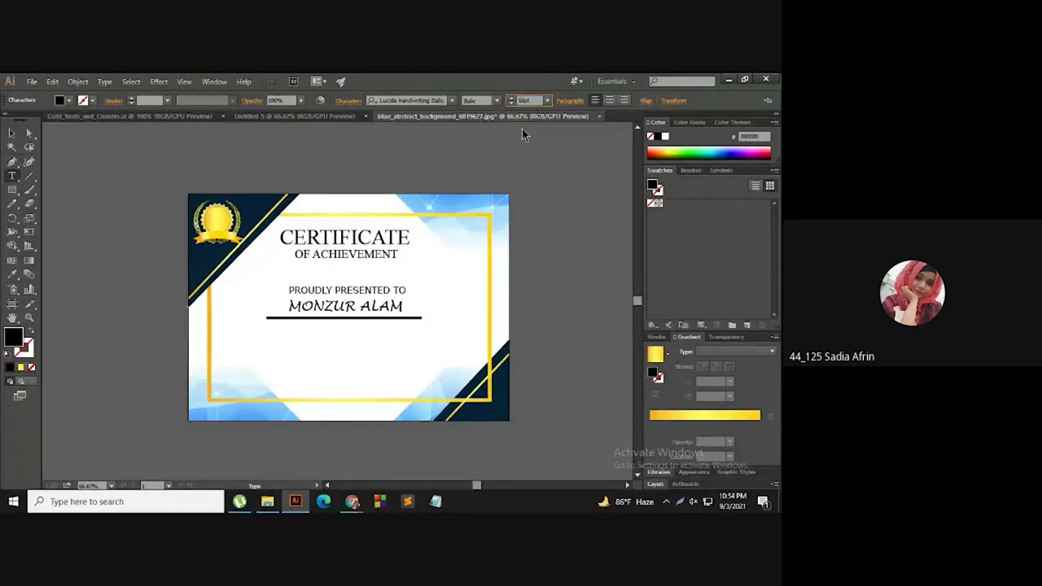
{"action": "type", "text": "16"}
{"action": "key", "text": "Return"}
{"action": "left_click", "coordinate": [330, 340]}
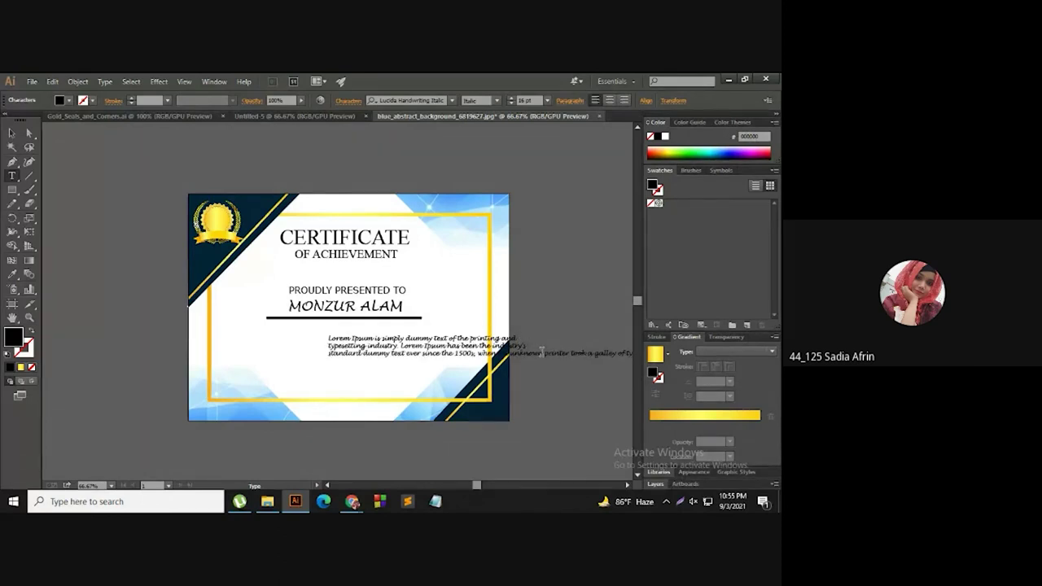
{"action": "left_click", "coordinate": [543, 353]}
{"action": "key", "text": "Return"}
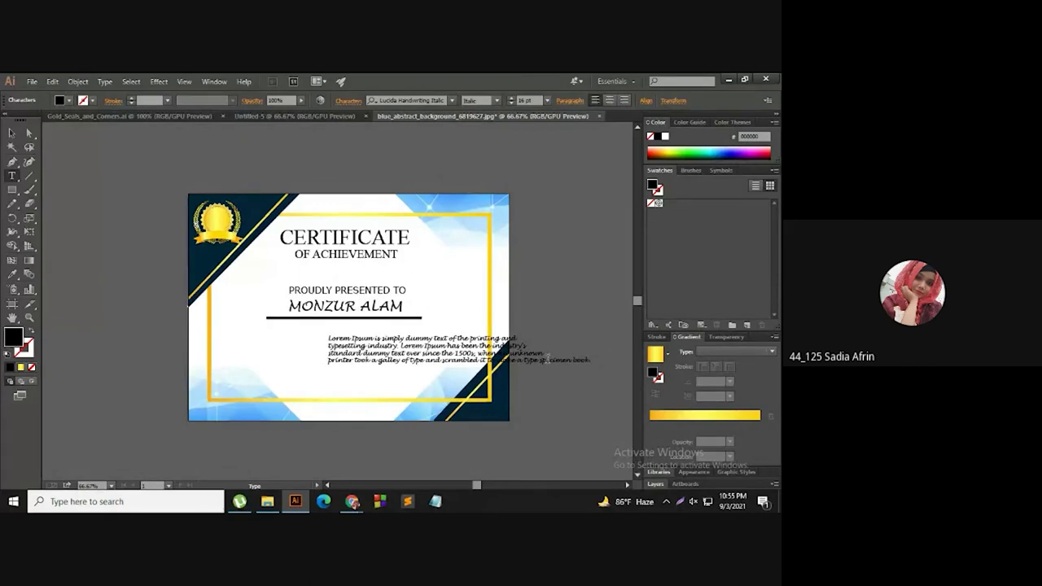
{"action": "left_click", "coordinate": [538, 361]}
{"action": "key", "text": "Return"}
Step: Centre-align the paragraph, reduce it to 13 pt and centre it below the name
{"action": "left_click", "coordinate": [11, 133]}
{"action": "left_click", "coordinate": [456, 362]}
{"action": "left_click_drag", "start_coordinate": [456, 362], "coordinate": [383, 358]}
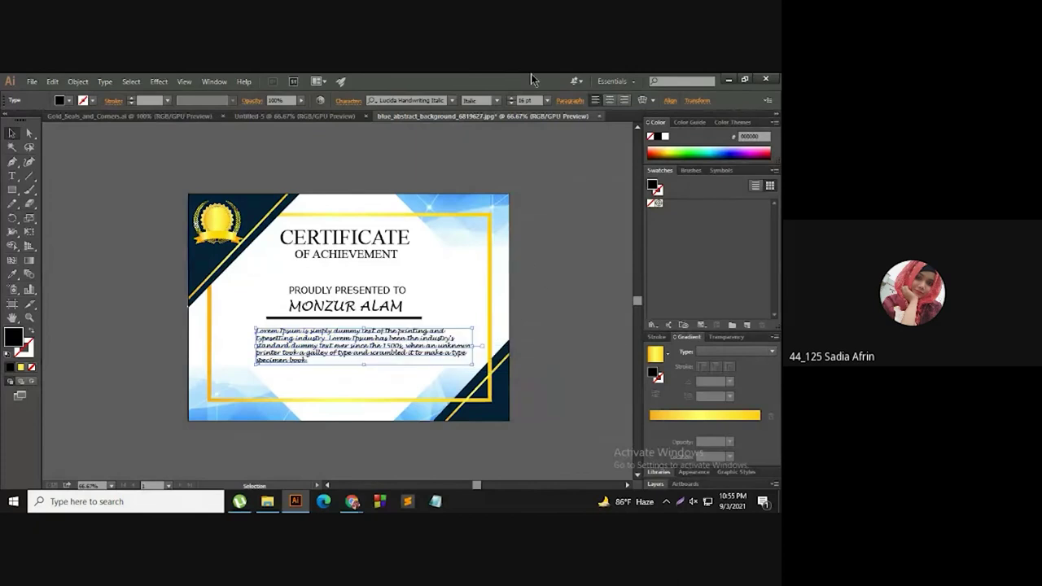
{"action": "left_click", "coordinate": [610, 101]}
{"action": "left_click_drag", "start_coordinate": [256, 341], "coordinate": [337, 337]}
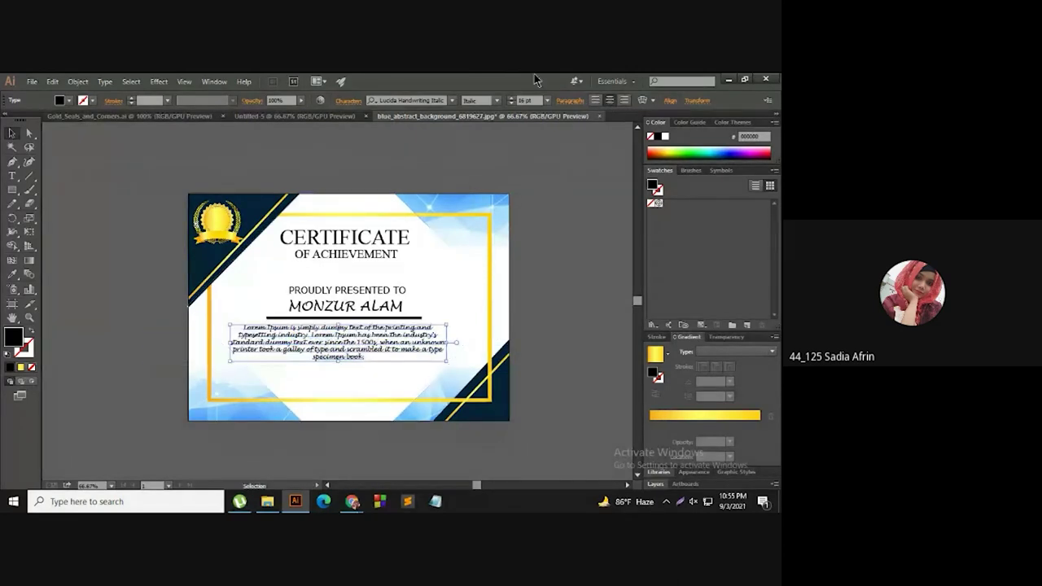
{"action": "left_click", "coordinate": [511, 104]}
{"action": "left_click", "coordinate": [512, 103]}
{"action": "left_click", "coordinate": [511, 104]}
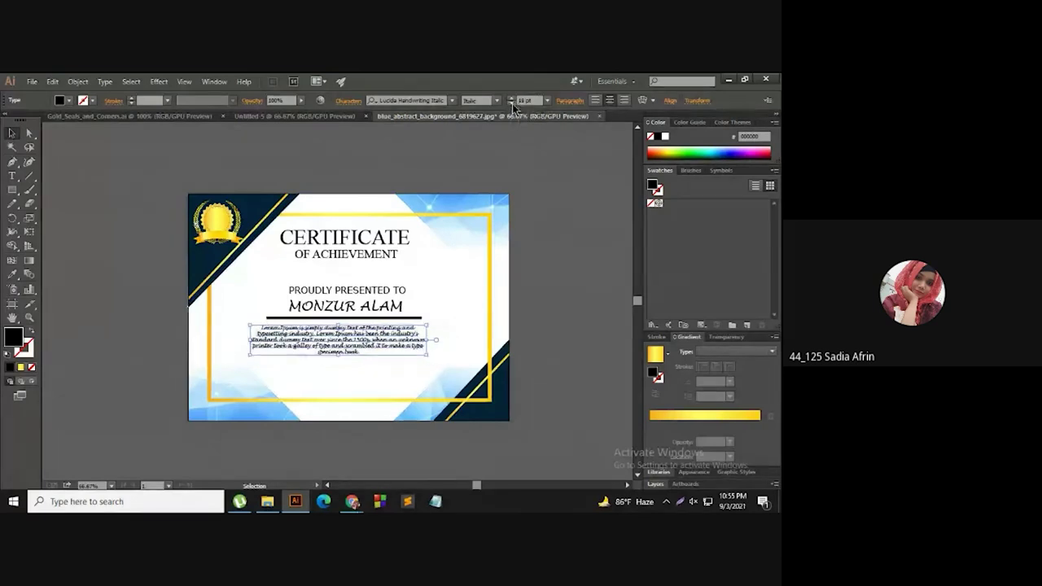
{"action": "left_click_drag", "start_coordinate": [350, 327], "coordinate": [355, 324]}
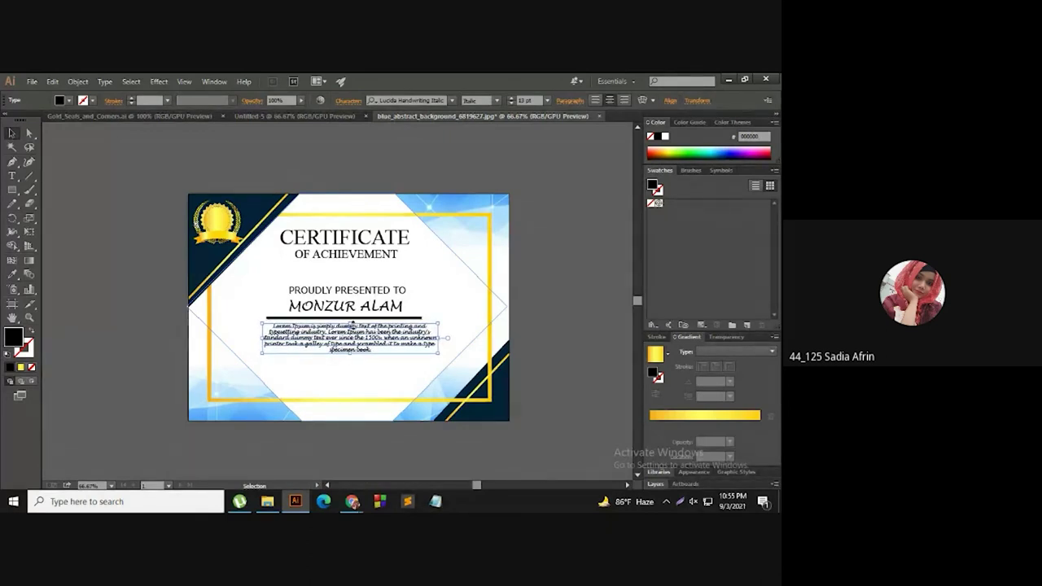
{"action": "left_click", "coordinate": [533, 217]}
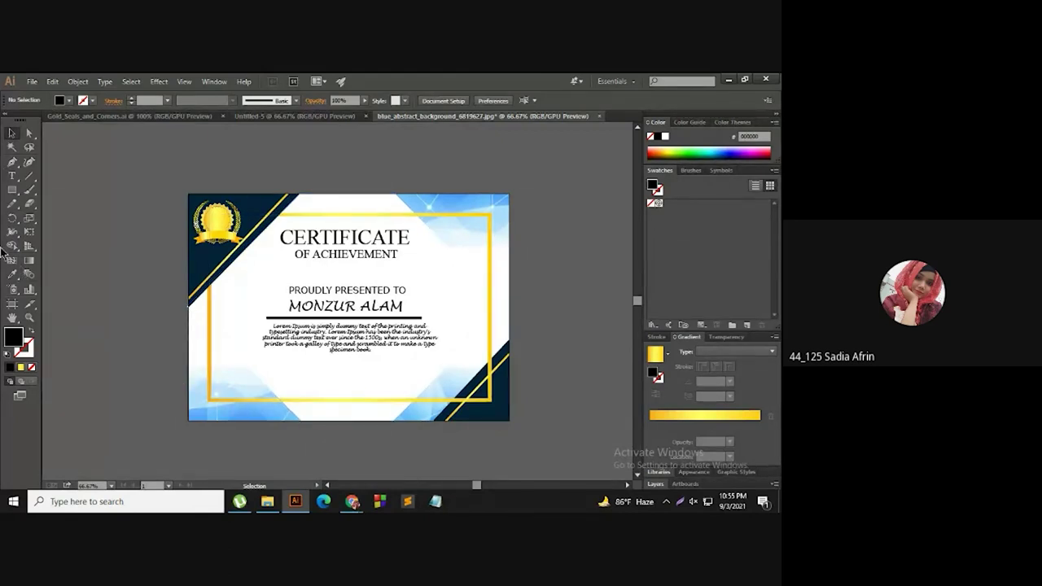
Step: Draw a thin black bar at bottom left, copy it to bottom right, and align both
{"action": "left_click", "coordinate": [12, 189]}
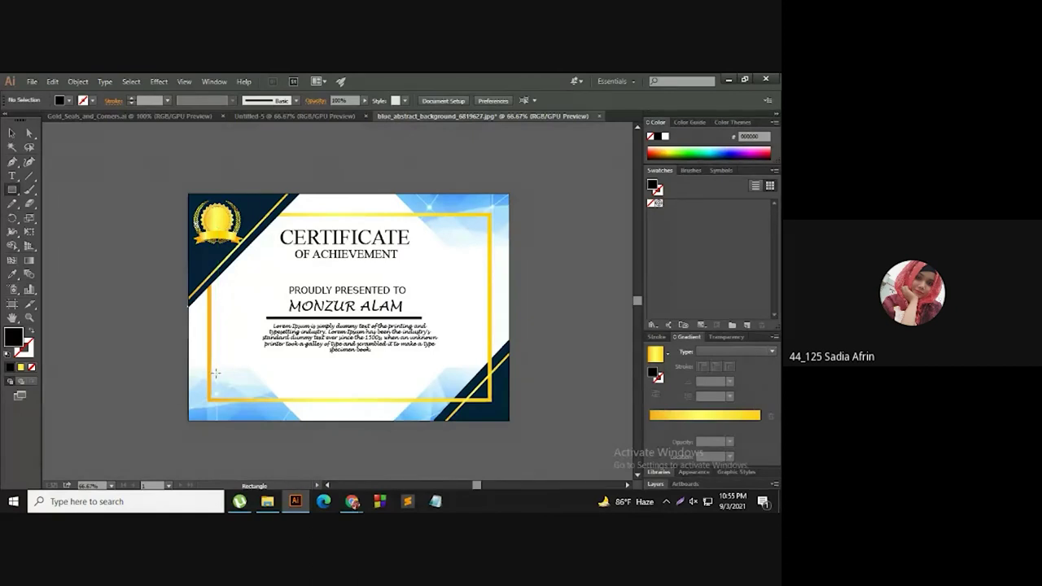
{"action": "left_click_drag", "start_coordinate": [214, 374], "coordinate": [287, 376]}
{"action": "key", "text": "v"}
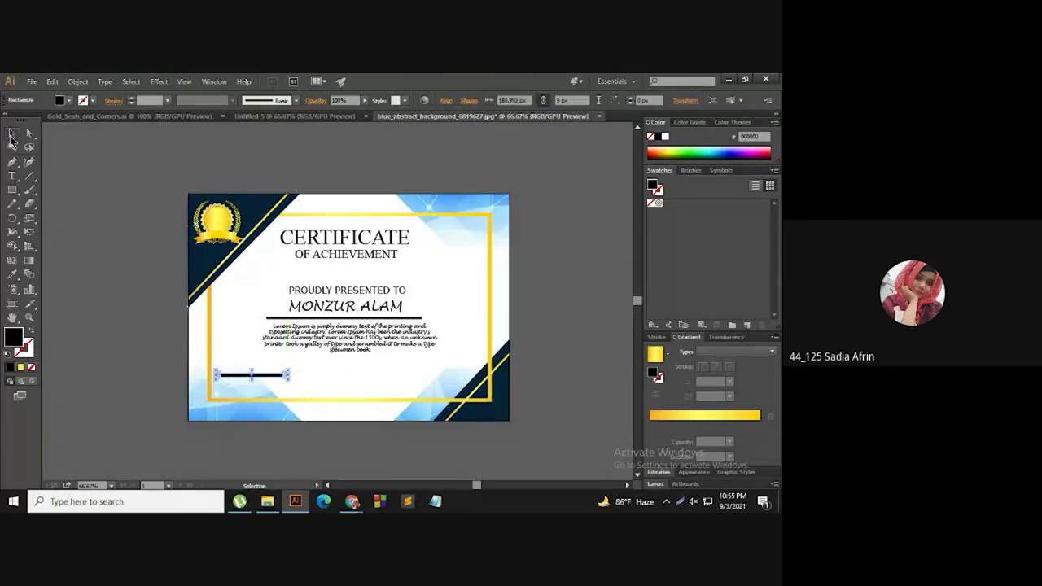
{"action": "left_click_drag", "start_coordinate": [269, 375], "coordinate": [461, 377]}
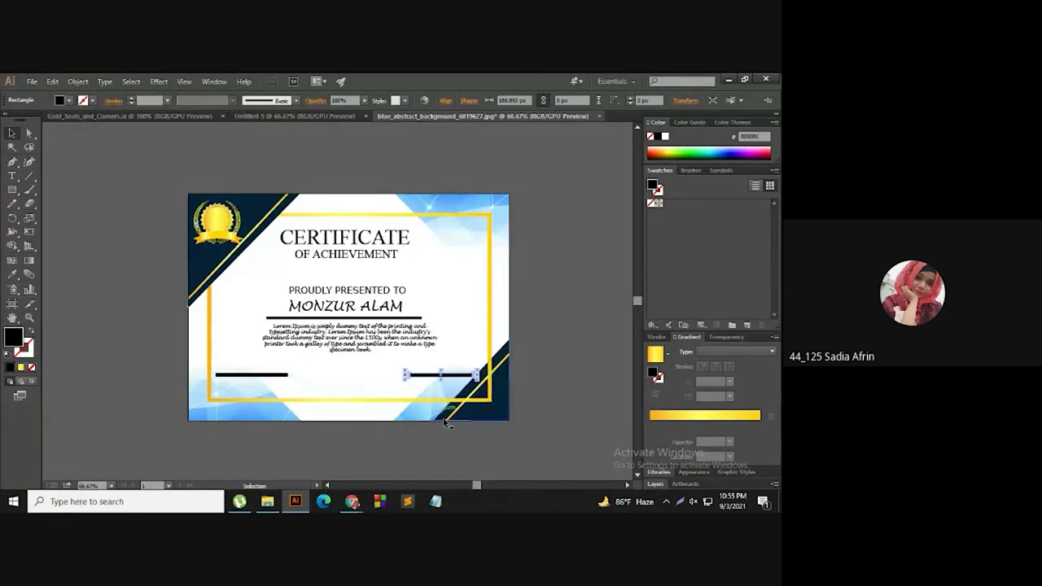
{"action": "key", "text": "shift+Right"}
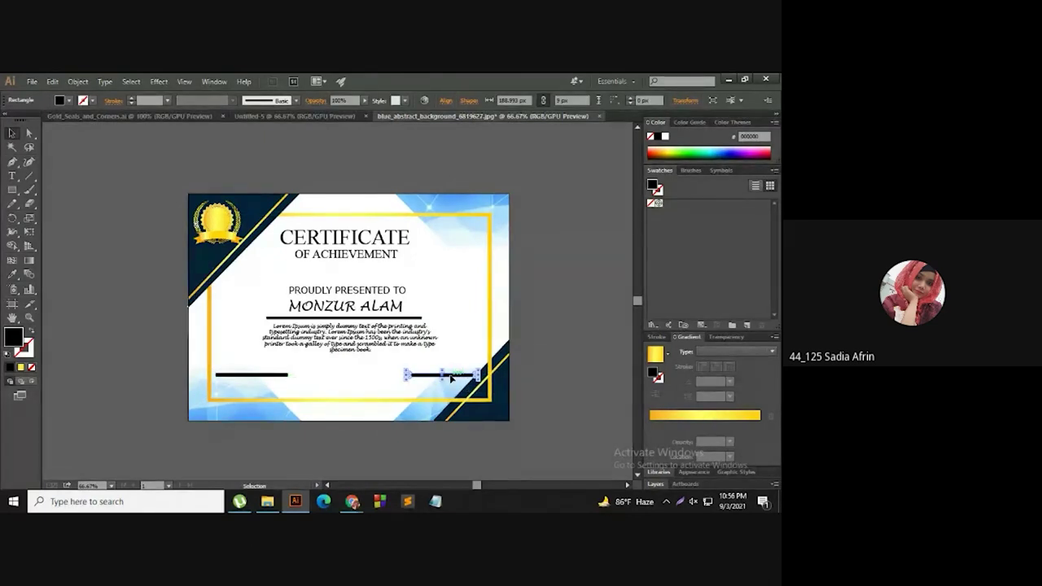
{"action": "left_click", "coordinate": [255, 376]}
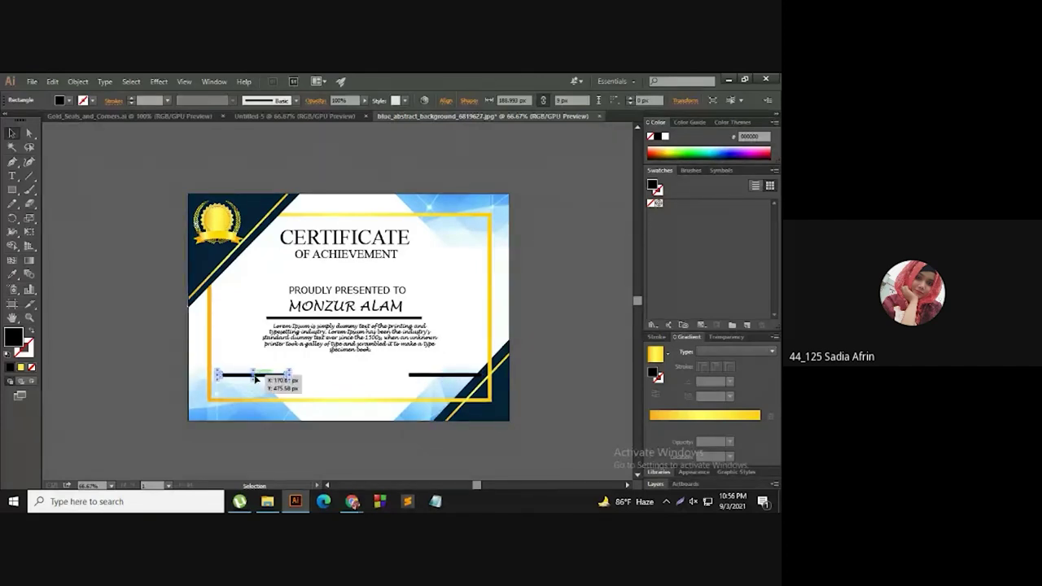
{"action": "left_click_drag", "start_coordinate": [255, 376], "coordinate": [256, 380]}
{"action": "left_click", "coordinate": [438, 377]}
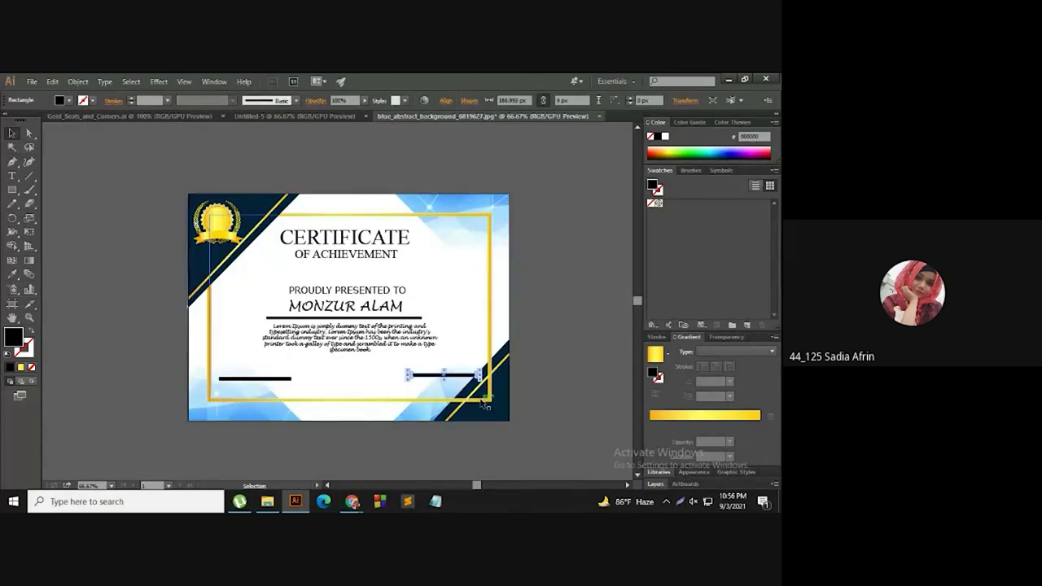
Step: Lower the right signature bar to line up with the left one
{"action": "left_click", "coordinate": [565, 332]}
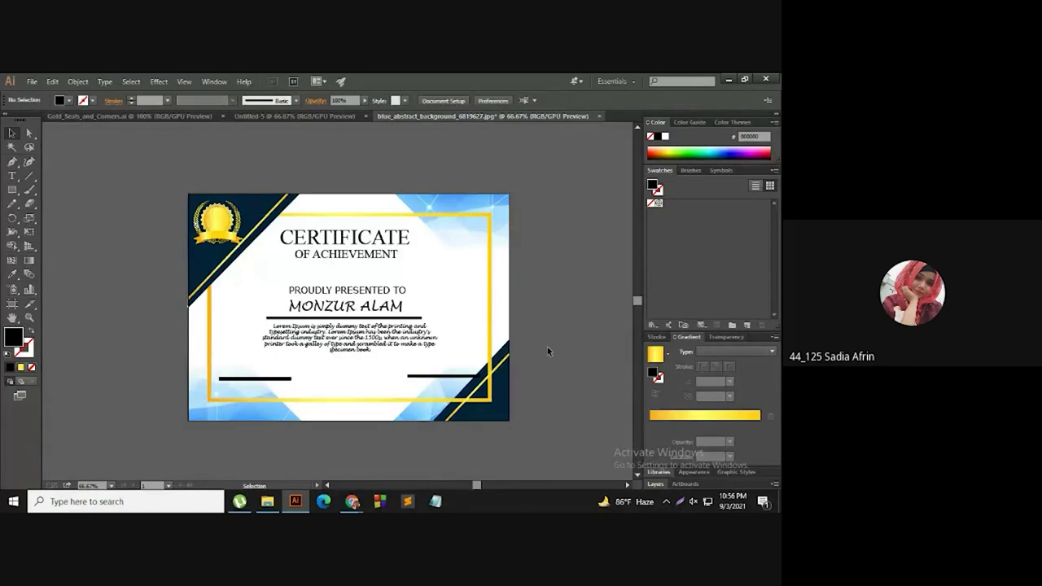
{"action": "left_click_drag", "start_coordinate": [464, 376], "coordinate": [466, 379]}
{"action": "left_click", "coordinate": [545, 343]}
Step: Add a 17 pt SIGNATURE text label beneath the left signature bar
{"action": "left_click", "coordinate": [12, 175]}
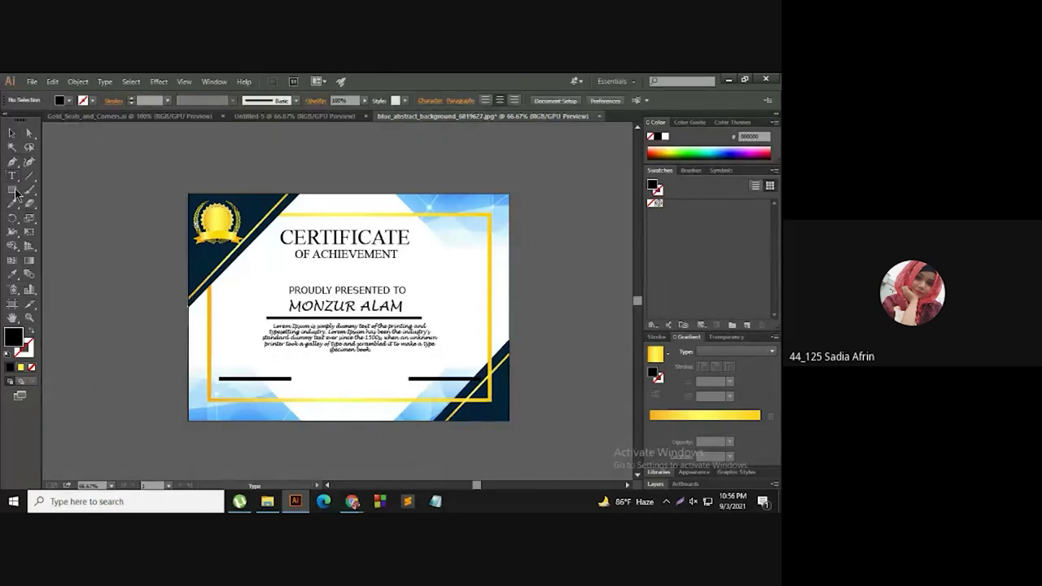
{"action": "left_click", "coordinate": [239, 393]}
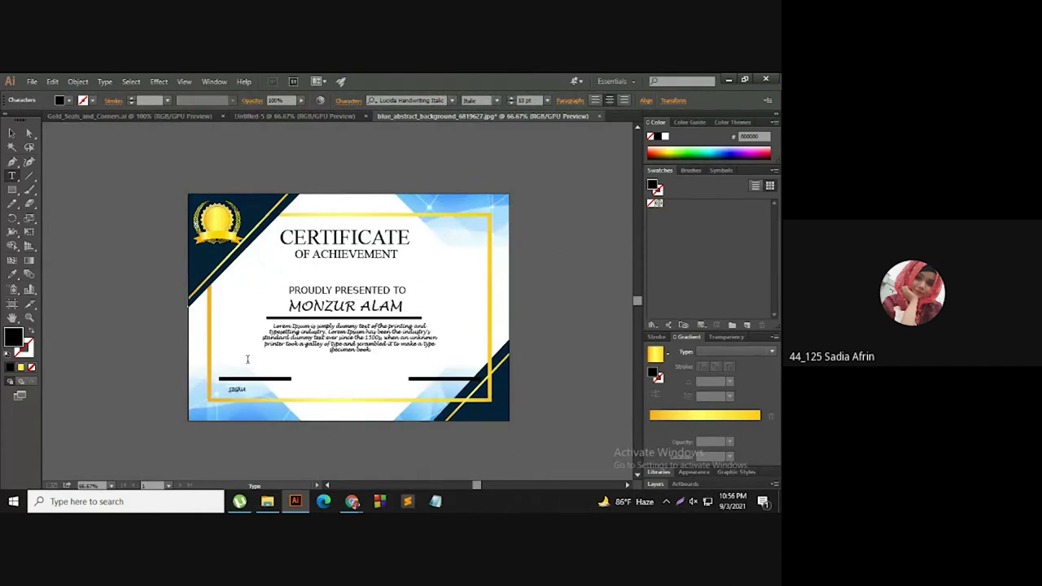
{"action": "left_click", "coordinate": [11, 133]}
{"action": "left_click", "coordinate": [235, 389]}
{"action": "left_click", "coordinate": [511, 98]}
{"action": "left_click", "coordinate": [511, 98]}
{"action": "left_click", "coordinate": [511, 98]}
{"action": "left_click", "coordinate": [511, 98]}
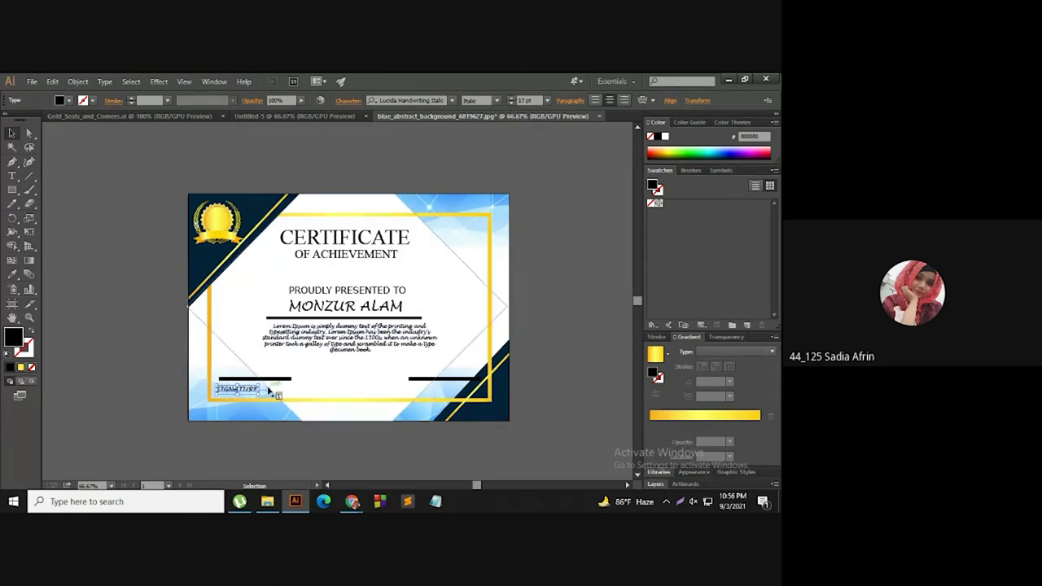
{"action": "mouse_move", "coordinate": [238, 389]}
{"action": "left_mouse_down"}
{"action": "mouse_move", "coordinate": [269, 391]}
{"action": "mouse_move", "coordinate": [259, 390]}
{"action": "left_mouse_up"}
Step: Alt-drag a copy of the SIGNATURE label beneath the right signature bar
{"action": "left_click", "coordinate": [218, 386]}
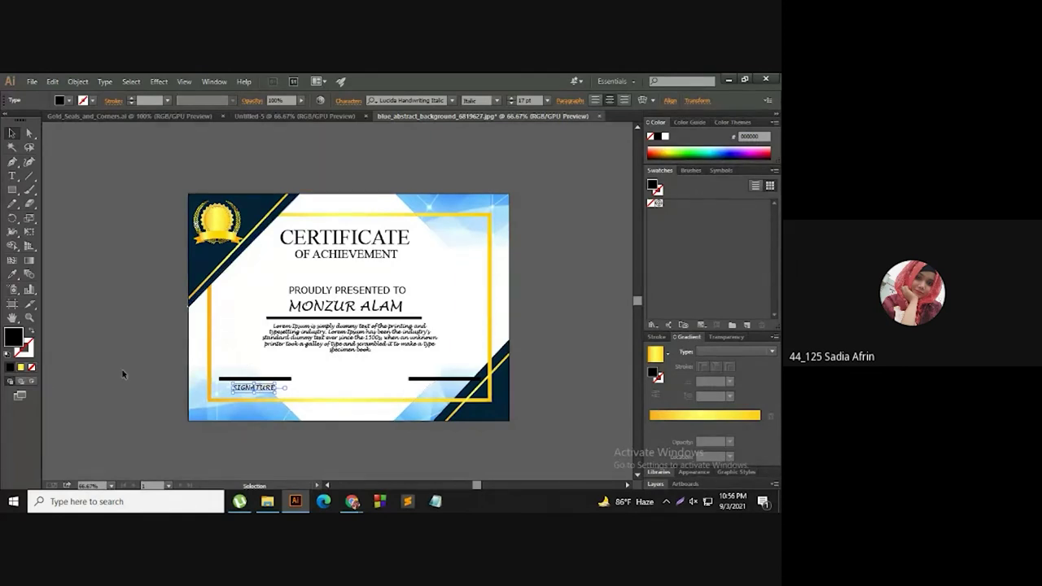
{"action": "left_click", "coordinate": [264, 391]}
{"action": "left_click_drag", "start_coordinate": [264, 391], "coordinate": [455, 392]}
{"action": "left_click", "coordinate": [558, 271]}
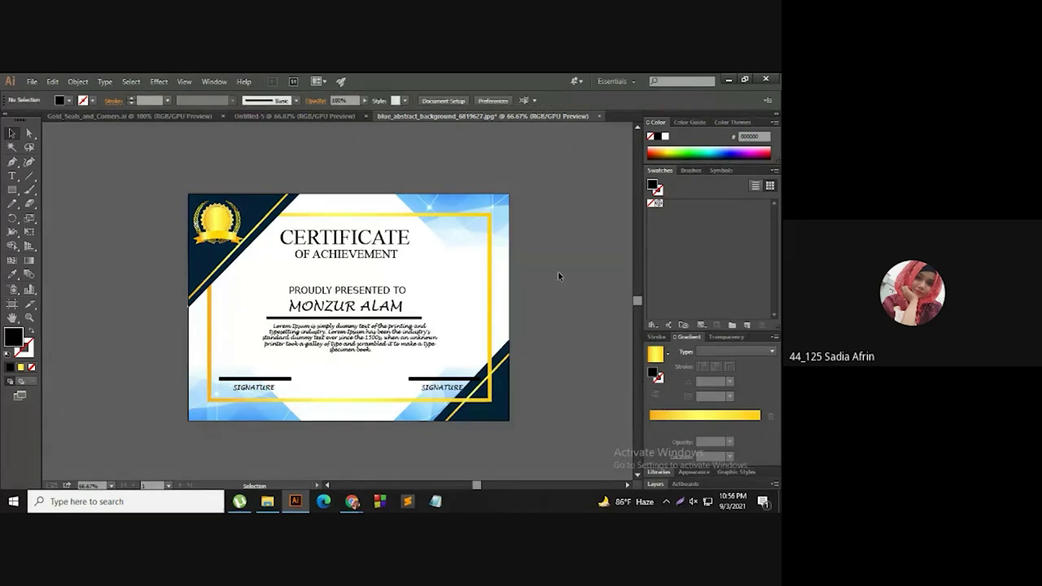
Step: Open the IEEE BUBT SB.png logo image from disk
{"action": "left_click", "coordinate": [50, 82]}
{"action": "left_click", "coordinate": [54, 83]}
{"action": "left_click", "coordinate": [104, 82]}
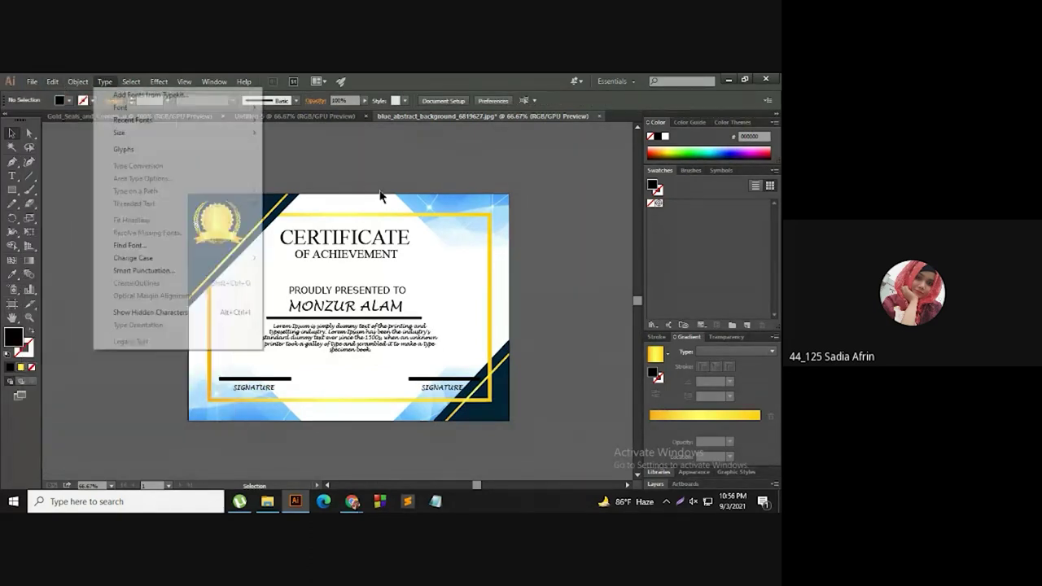
{"action": "mouse_move", "coordinate": [25, 86]}
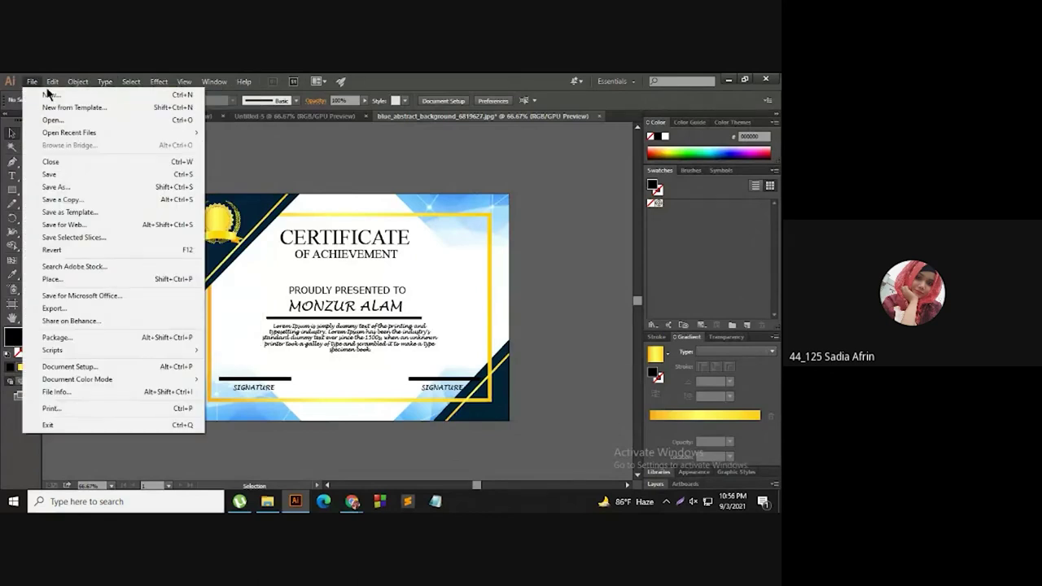
{"action": "left_click", "coordinate": [54, 121]}
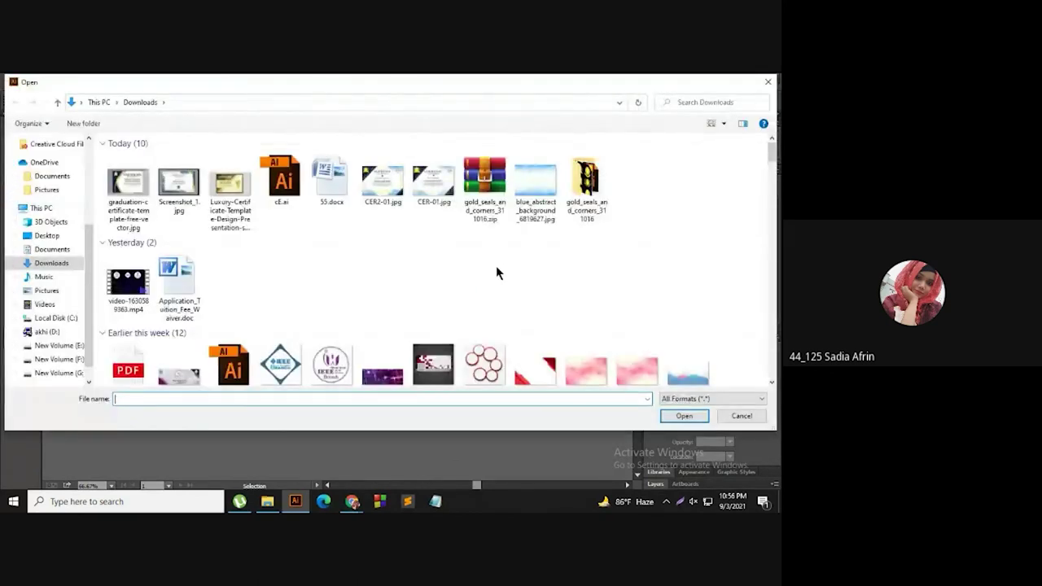
{"action": "scroll", "coordinate": [497, 281], "scroll_direction": "down", "scroll_amount": 5}
{"action": "scroll", "coordinate": [542, 275], "scroll_direction": "up", "scroll_amount": 2}
{"action": "left_click", "coordinate": [280, 248]}
{"action": "left_click", "coordinate": [683, 415]}
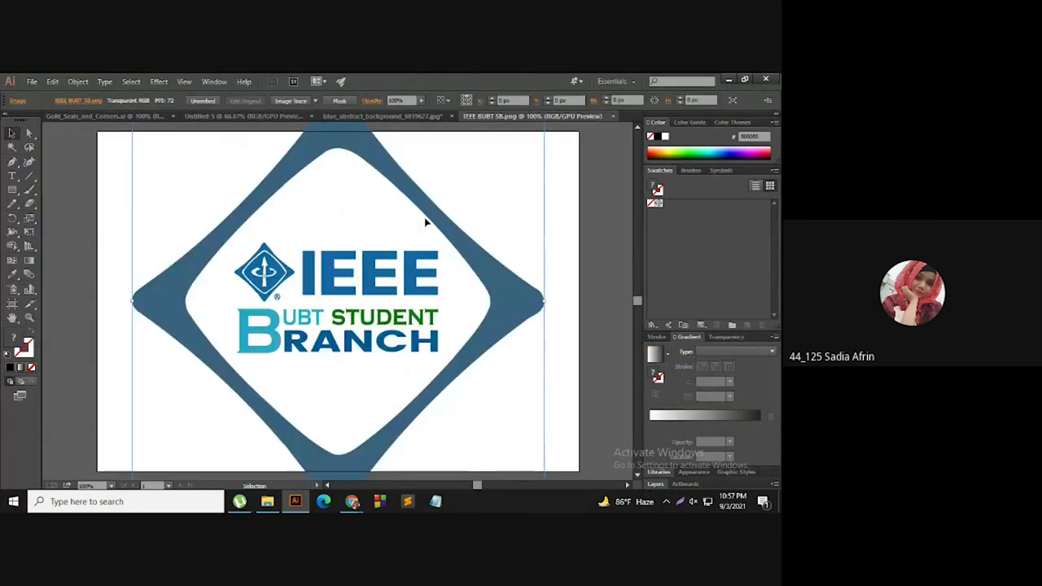
Step: Shrink the IEEE logo to about 104.51 px and nudge it into the top-right corner
{"action": "scroll", "coordinate": [383, 289], "scroll_direction": "up", "scroll_amount": 2}
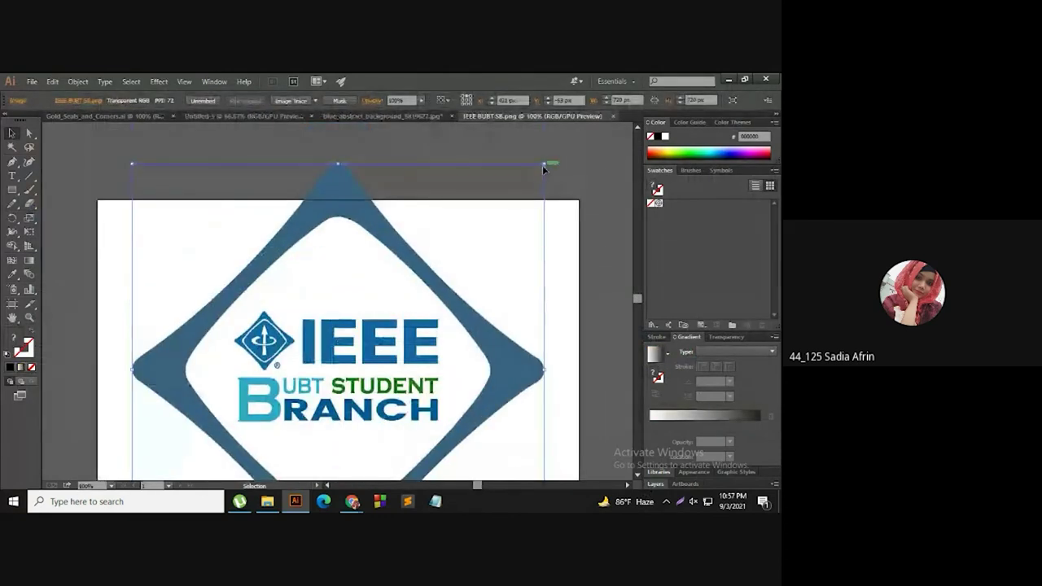
{"action": "left_click_drag", "start_coordinate": [543, 163], "coordinate": [295, 413]}
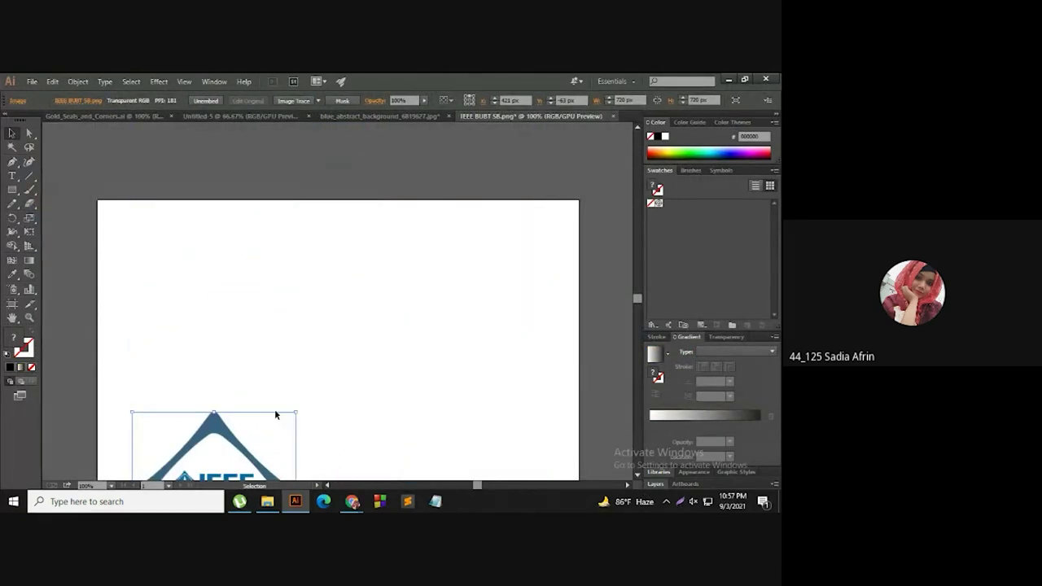
{"action": "left_click_drag", "start_coordinate": [223, 457], "coordinate": [357, 237]}
{"action": "left_click_drag", "start_coordinate": [431, 191], "coordinate": [349, 272]}
{"action": "left_click_drag", "start_coordinate": [305, 317], "coordinate": [447, 258]}
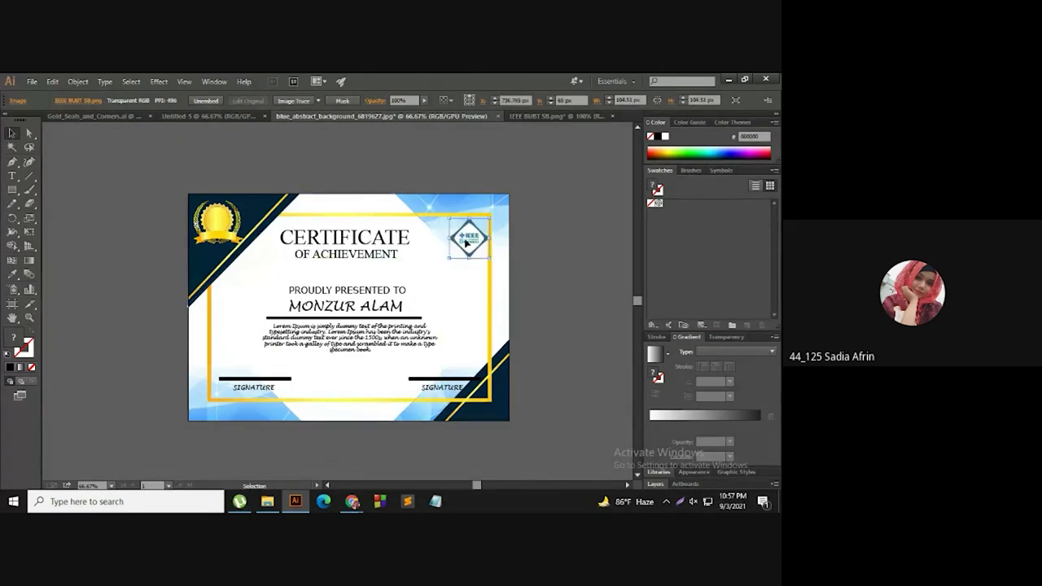
{"action": "key", "text": "Left"}
{"action": "key", "text": "Left"}
{"action": "key", "text": "Left"}
{"action": "key", "text": "Left"}
{"action": "key", "text": "Left"}
{"action": "key", "text": "Left"}
{"action": "key", "text": "Left"}
{"action": "key", "text": "Left"}
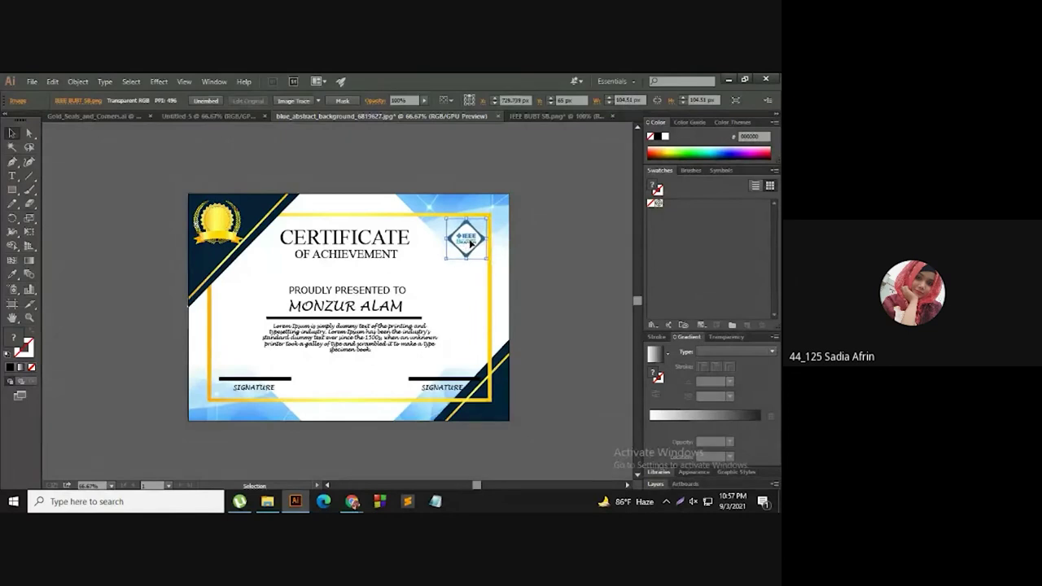
Step: Draw a small square below OF ACHIEVEMENT, rotate it 45° into a diamond, and centre it
{"action": "left_click", "coordinate": [560, 222]}
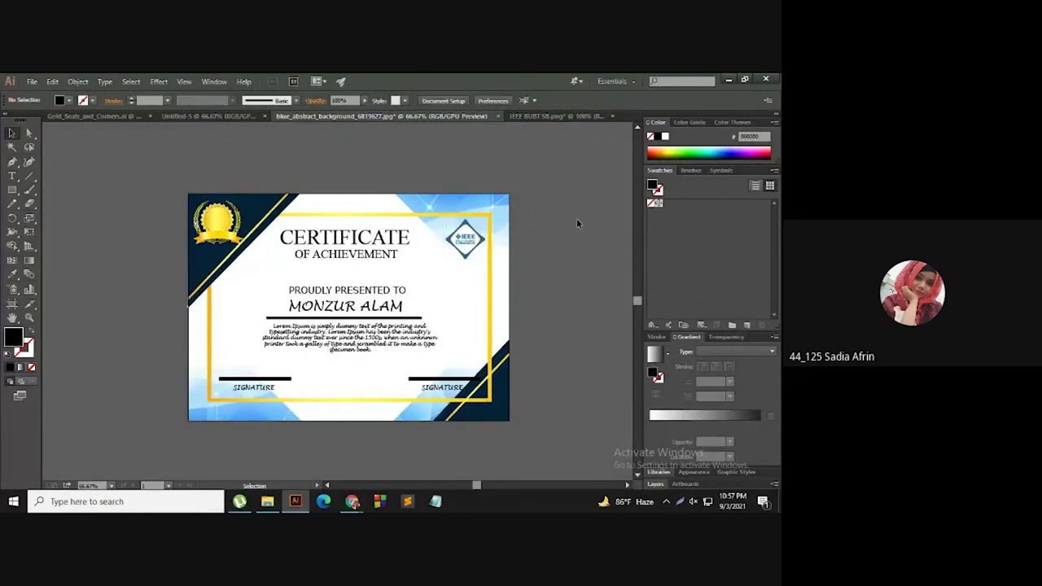
{"action": "left_click", "coordinate": [12, 190]}
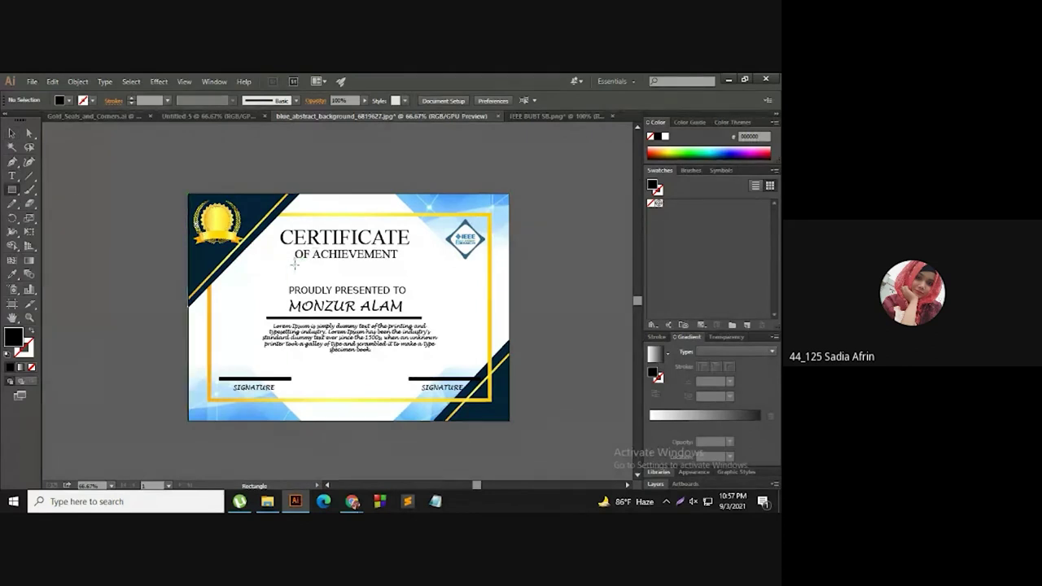
{"action": "left_click_drag", "start_coordinate": [319, 266], "coordinate": [334, 279]}
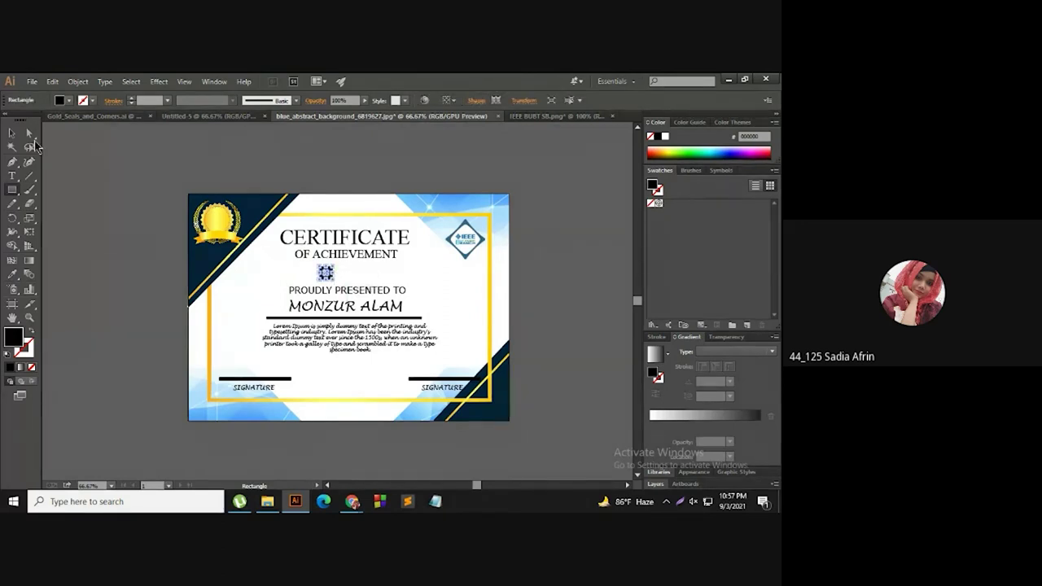
{"action": "left_click", "coordinate": [10, 130]}
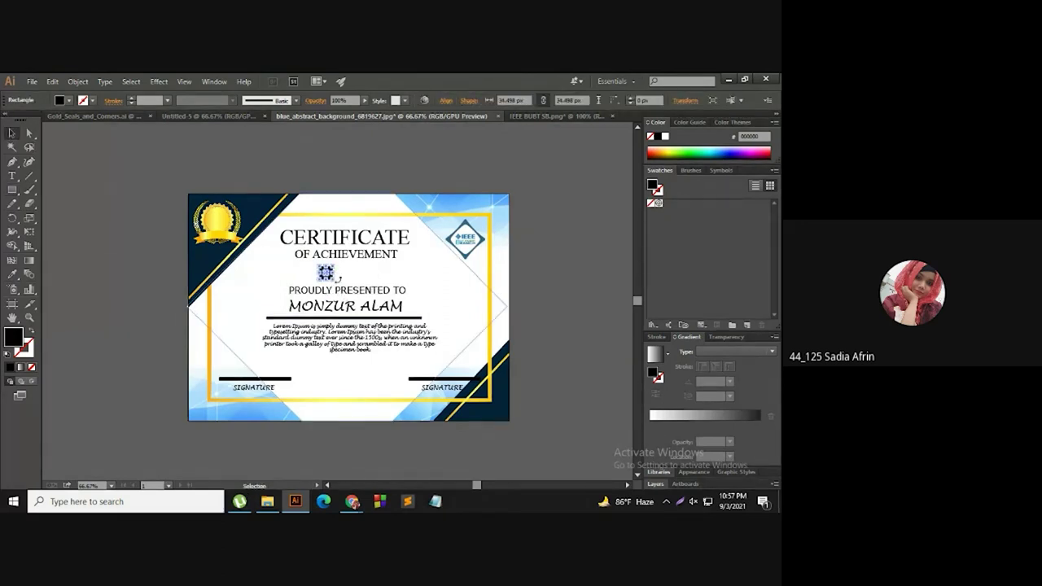
{"action": "left_click_drag", "start_coordinate": [337, 278], "coordinate": [330, 280]}
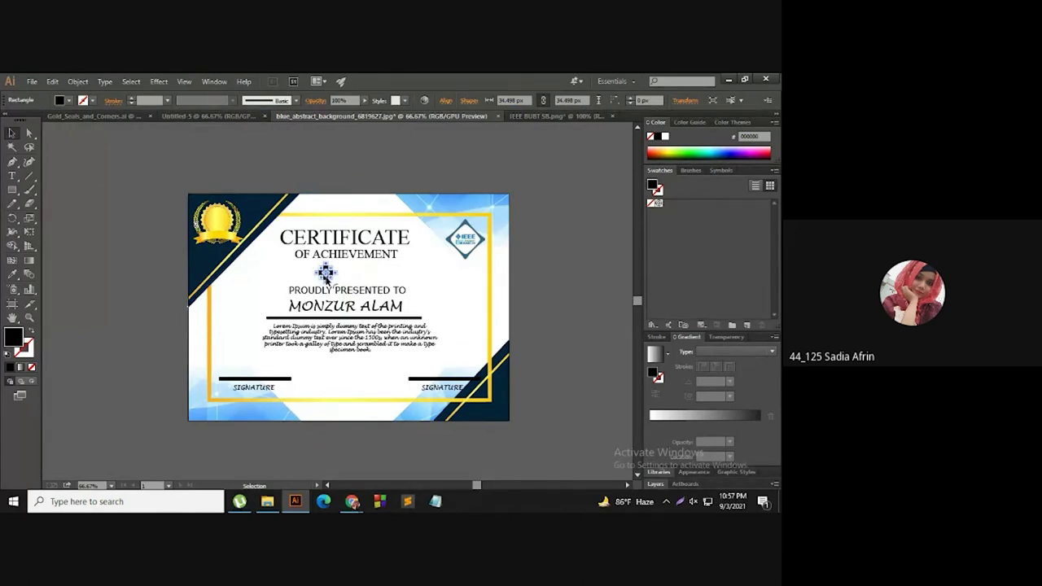
{"action": "scroll", "coordinate": [341, 275], "scroll_direction": "up", "scroll_amount": 3}
{"action": "left_click_drag", "start_coordinate": [307, 280], "coordinate": [373, 285]}
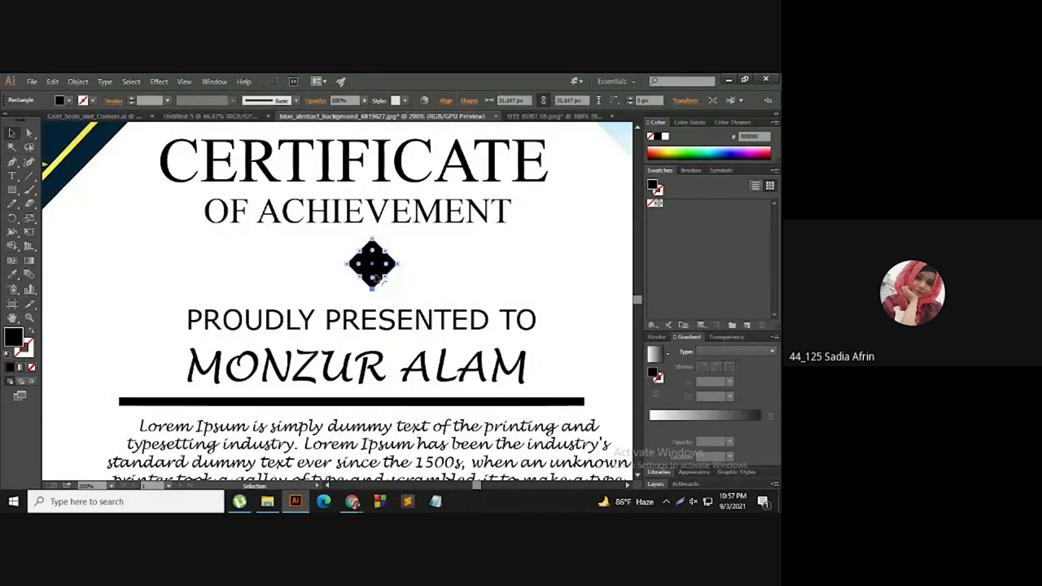
{"action": "left_click", "coordinate": [461, 288]}
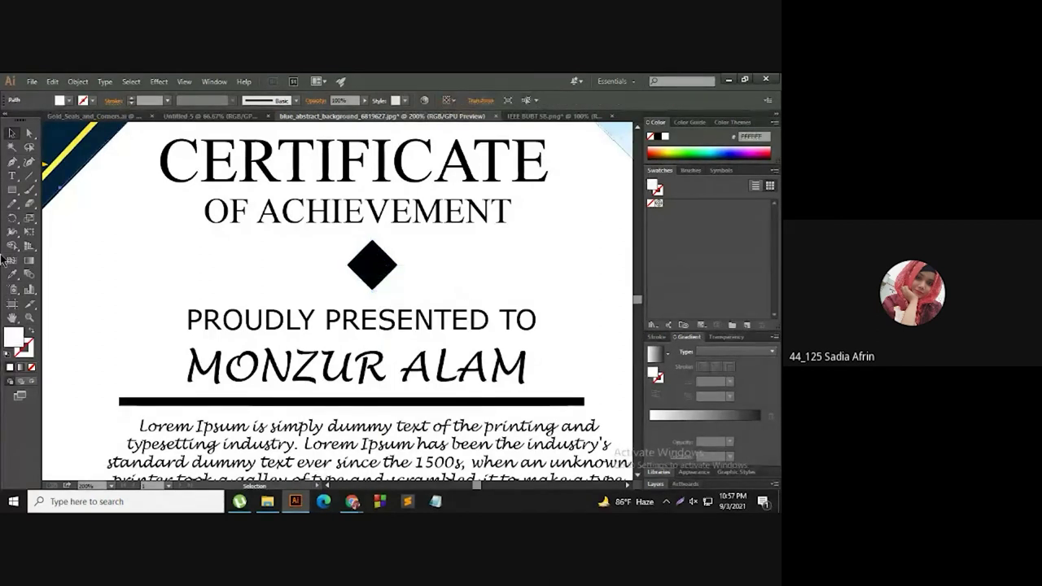
Step: Draw a small 28.5 px circle just right of the diamond
{"action": "left_click_drag", "start_coordinate": [12, 189], "coordinate": [61, 187]}
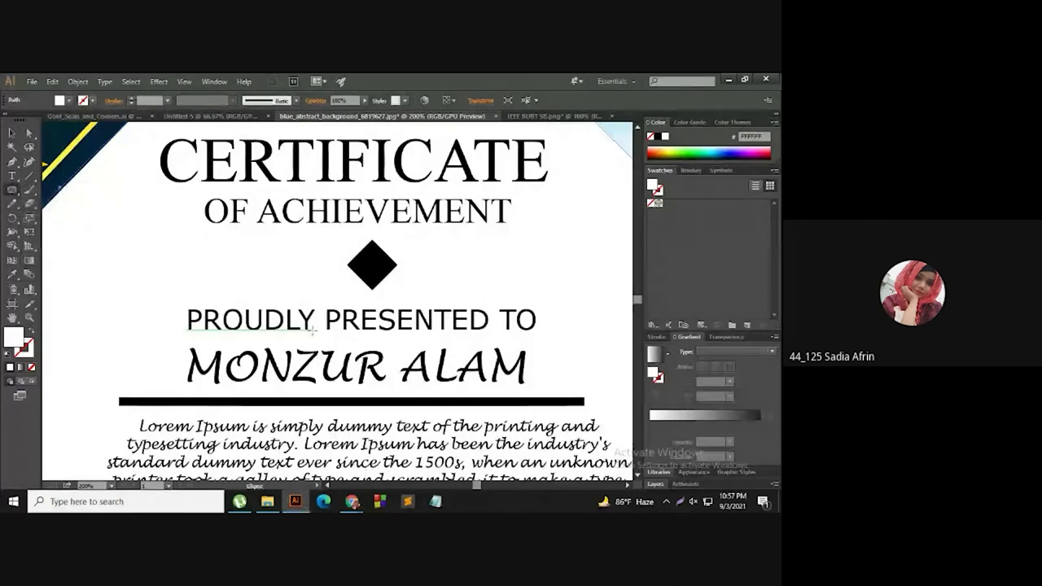
{"action": "key", "text": "ctrl+minus"}
{"action": "key", "text": "ctrl+minus"}
{"action": "key", "text": "ctrl+minus"}
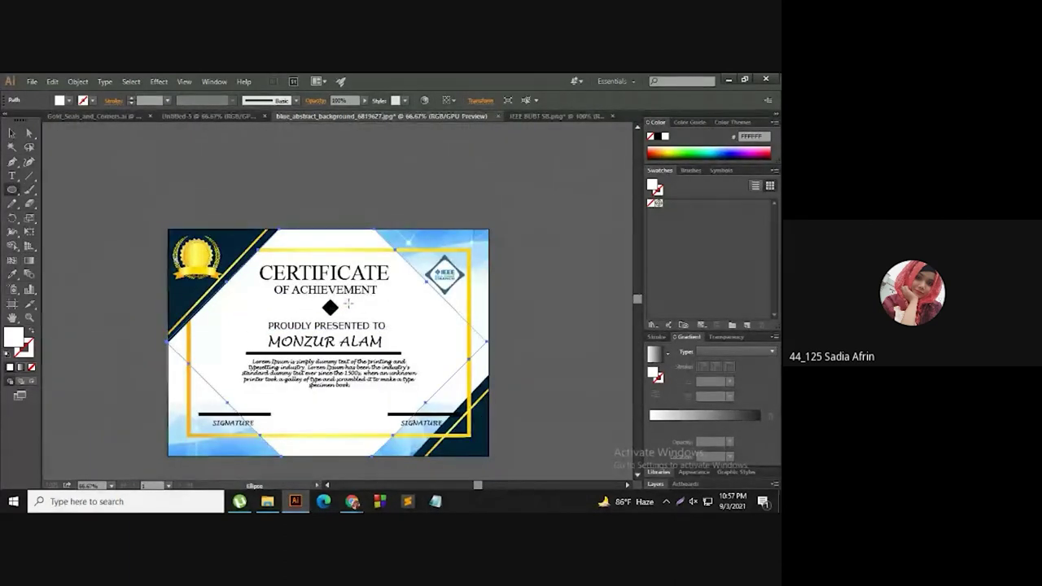
{"action": "left_click_drag", "start_coordinate": [349, 304], "coordinate": [354, 309]}
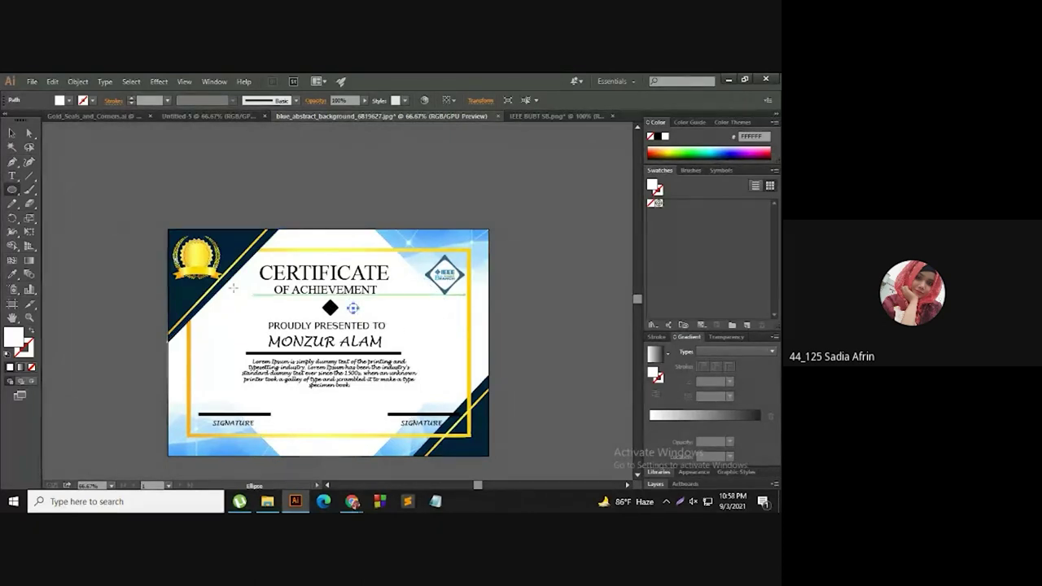
Step: Fill the circle with the gold seal's gradient and copy a gold dot left of the diamond
{"action": "left_click", "coordinate": [11, 274]}
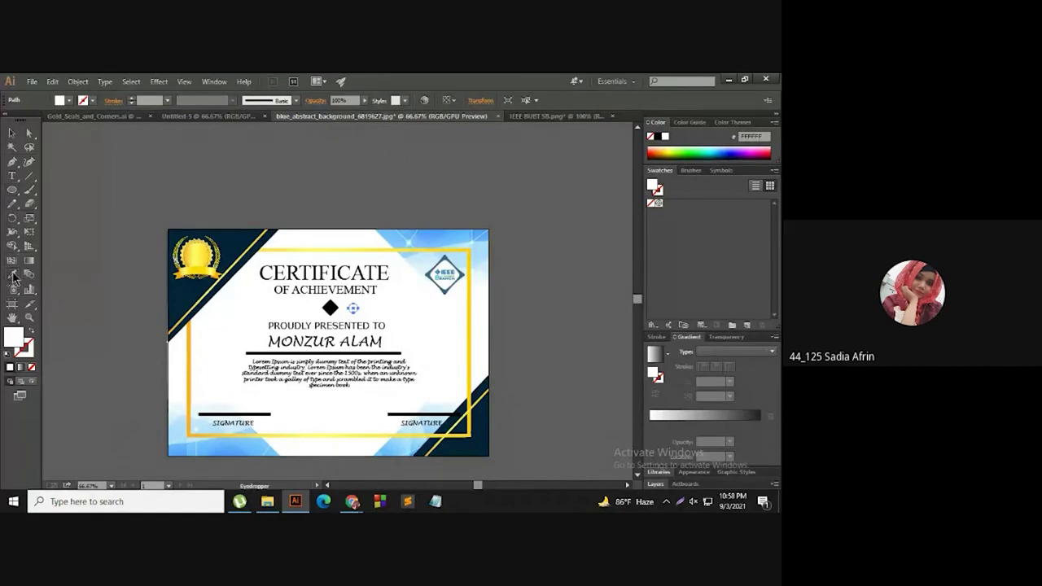
{"action": "left_click", "coordinate": [195, 259]}
{"action": "left_click", "coordinate": [11, 133]}
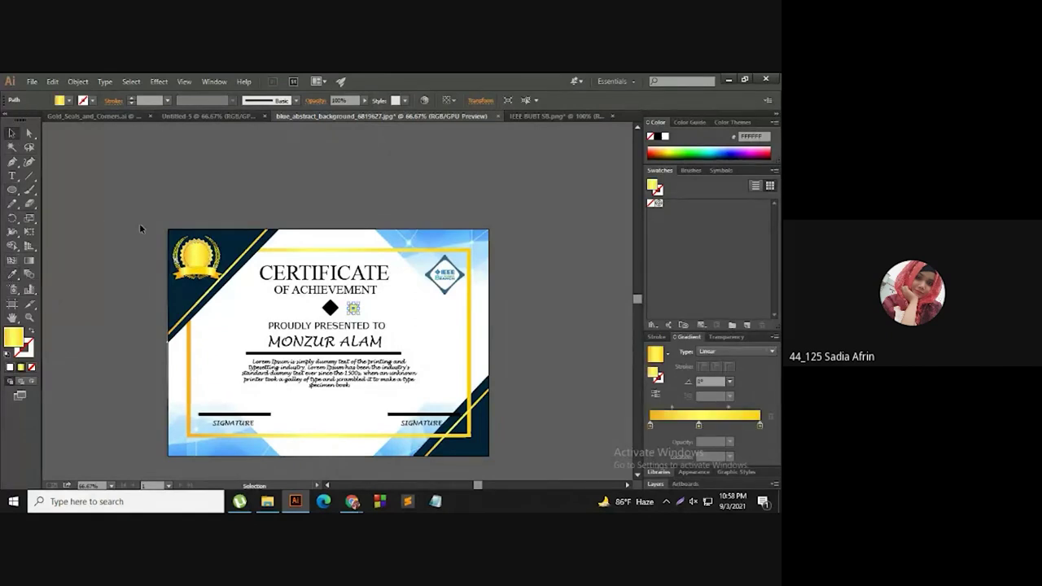
{"action": "left_click_drag", "start_coordinate": [355, 311], "coordinate": [302, 312]}
{"action": "left_click_drag", "start_coordinate": [304, 312], "coordinate": [304, 309]}
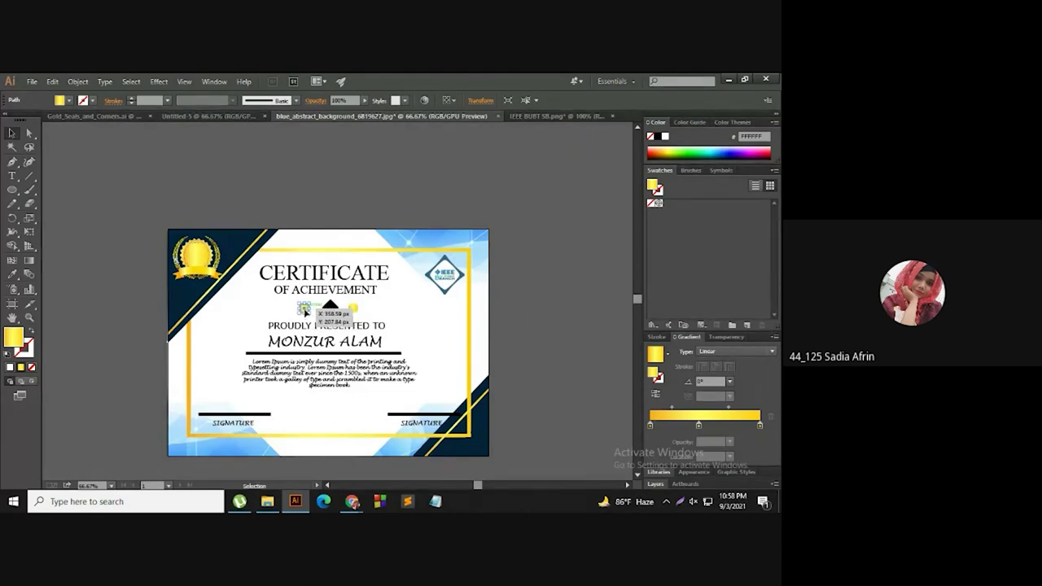
{"action": "left_click", "coordinate": [525, 230]}
{"action": "left_click", "coordinate": [305, 308]}
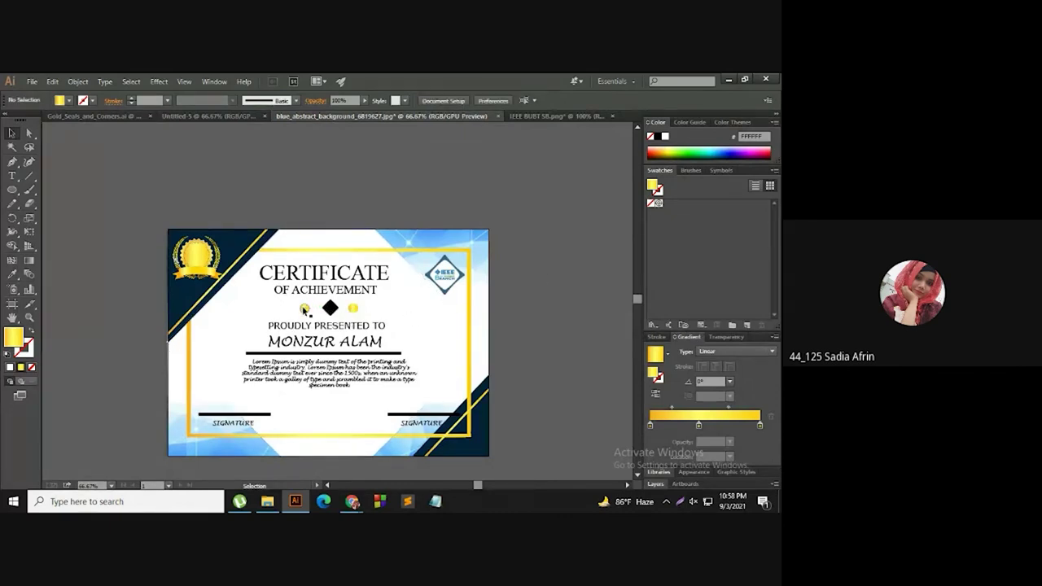
{"action": "left_click", "coordinate": [558, 291]}
Step: Copy gold dots along the bottom centre between the signature lines, four in total
{"action": "scroll", "coordinate": [541, 293], "scroll_direction": "down", "scroll_amount": 1}
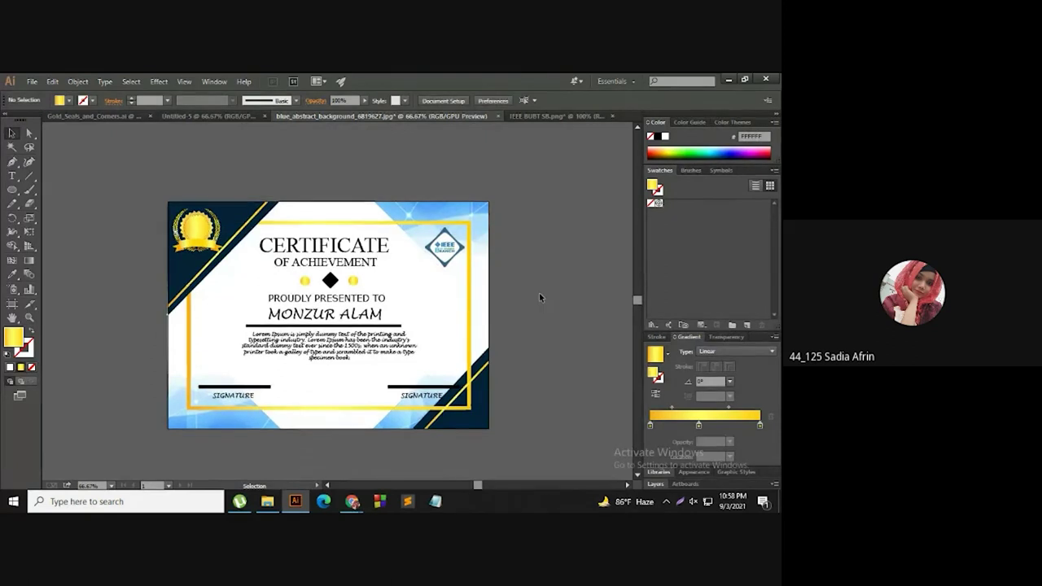
{"action": "left_click", "coordinate": [306, 282]}
{"action": "left_click_drag", "start_coordinate": [306, 284], "coordinate": [305, 399]}
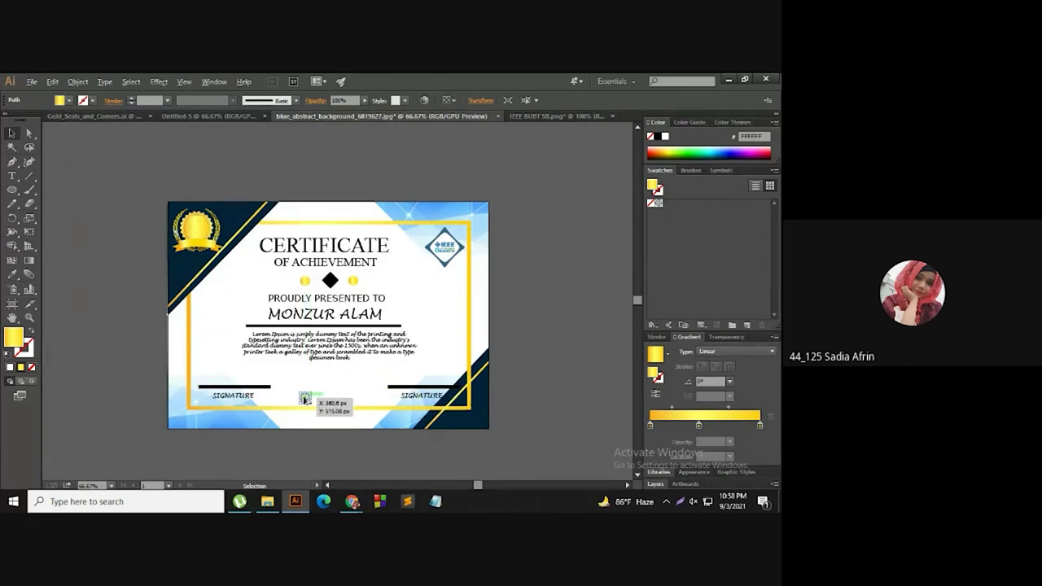
{"action": "left_click_drag", "start_coordinate": [305, 398], "coordinate": [357, 401]}
{"action": "left_click", "coordinate": [537, 270]}
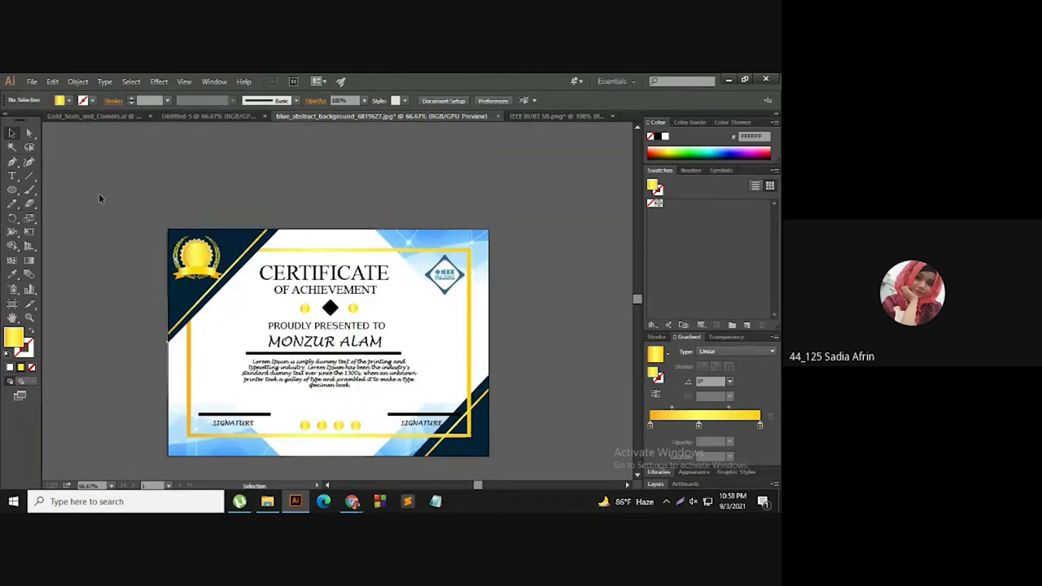
Step: Export the certificate to Downloads as a maximum-quality 300 ppi JPEG using the artboard
{"action": "left_click", "coordinate": [32, 81]}
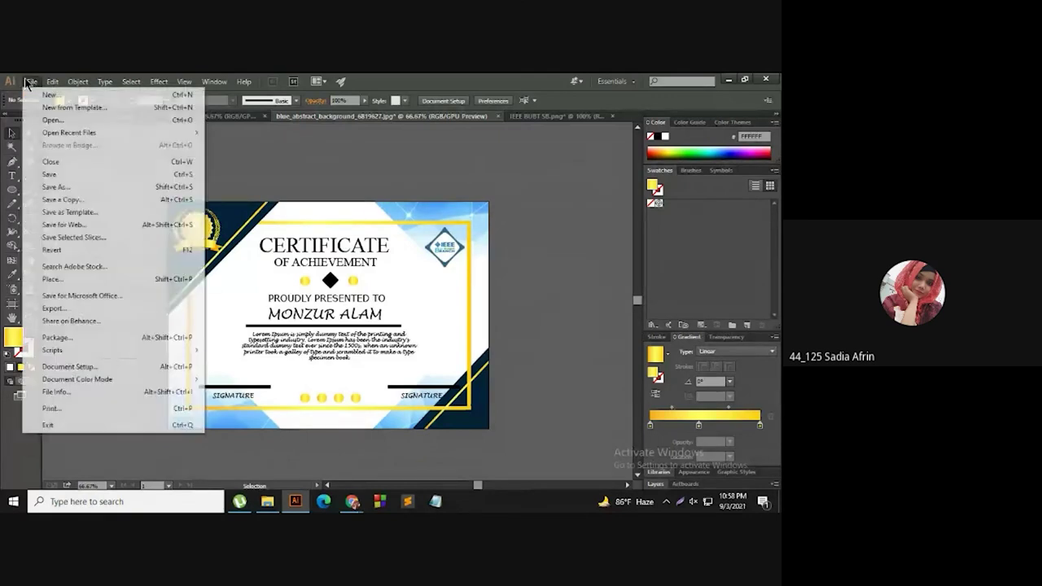
{"action": "left_click", "coordinate": [91, 309]}
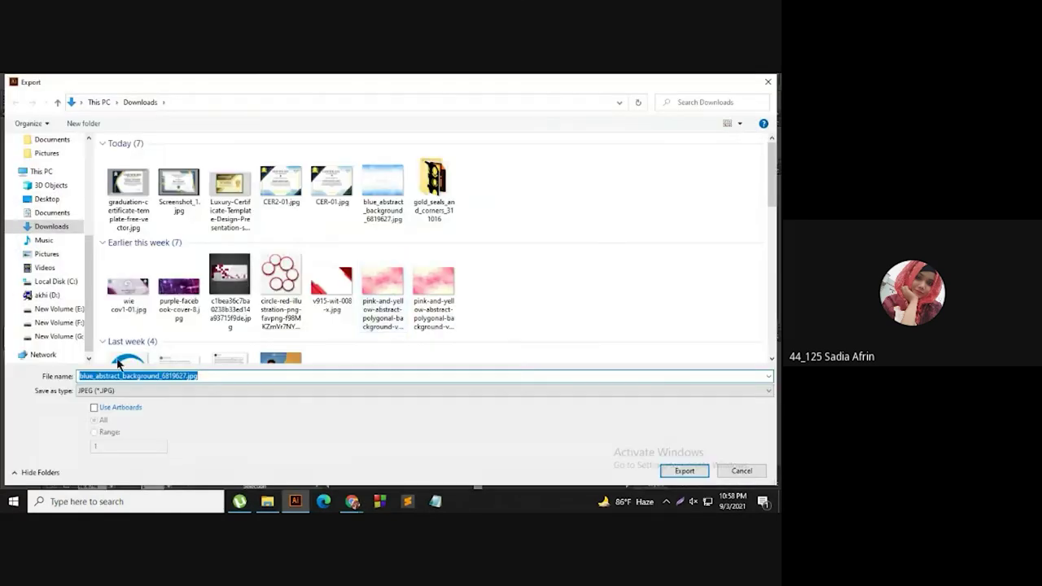
{"action": "left_click", "coordinate": [94, 407]}
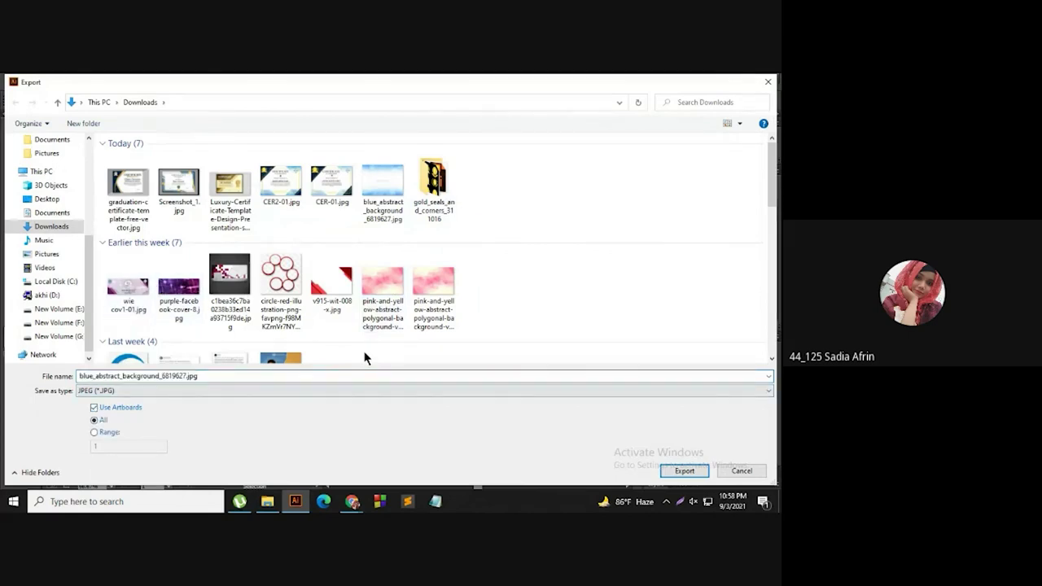
{"action": "left_click", "coordinate": [686, 472]}
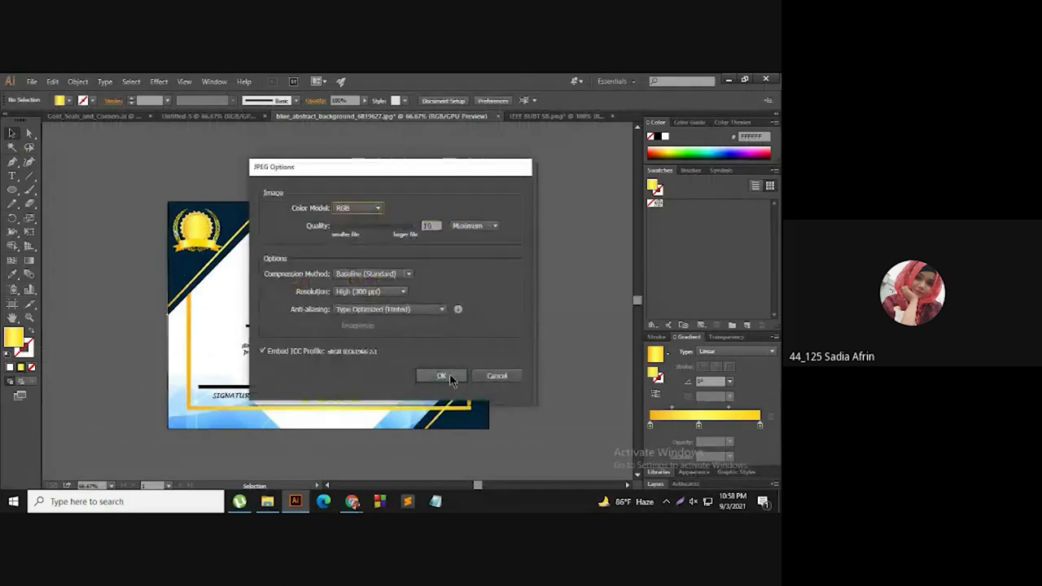
{"action": "left_click", "coordinate": [442, 375]}
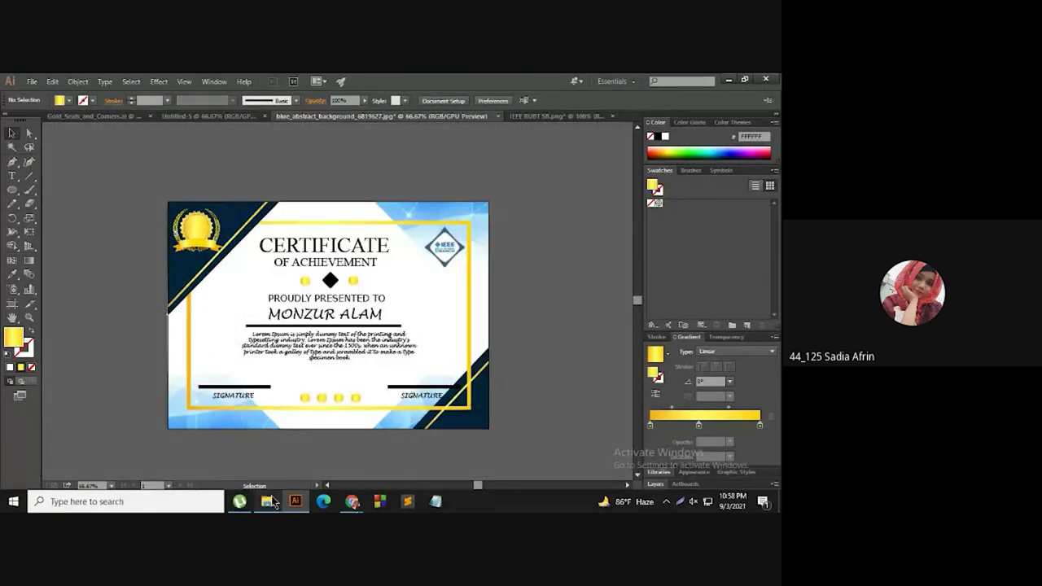
{"action": "left_click", "coordinate": [267, 502]}
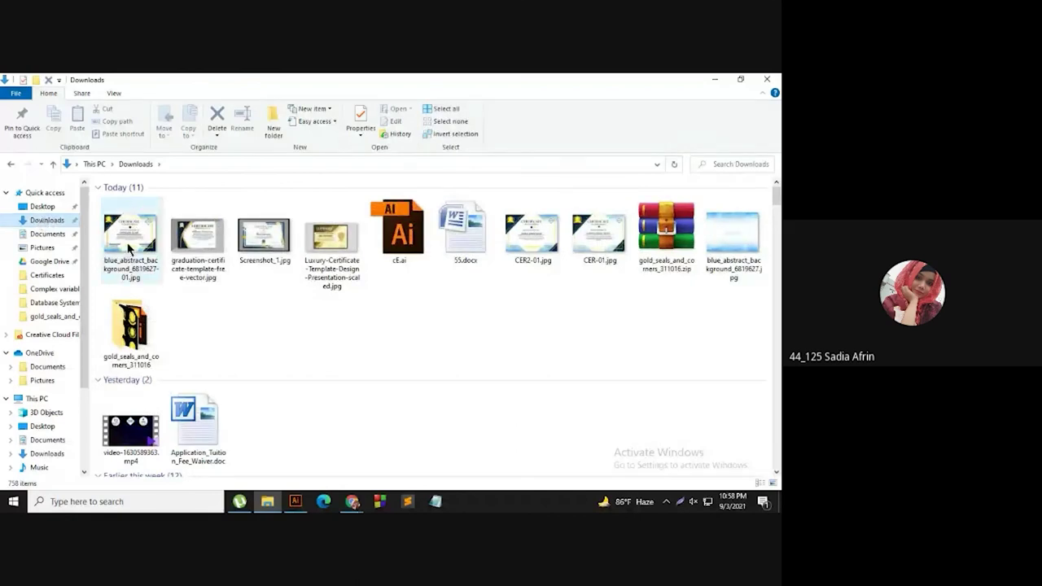
Step: Open blue_abstract_background_6819627-01.jpg from Downloads in the image viewer
{"action": "left_click", "coordinate": [128, 245]}
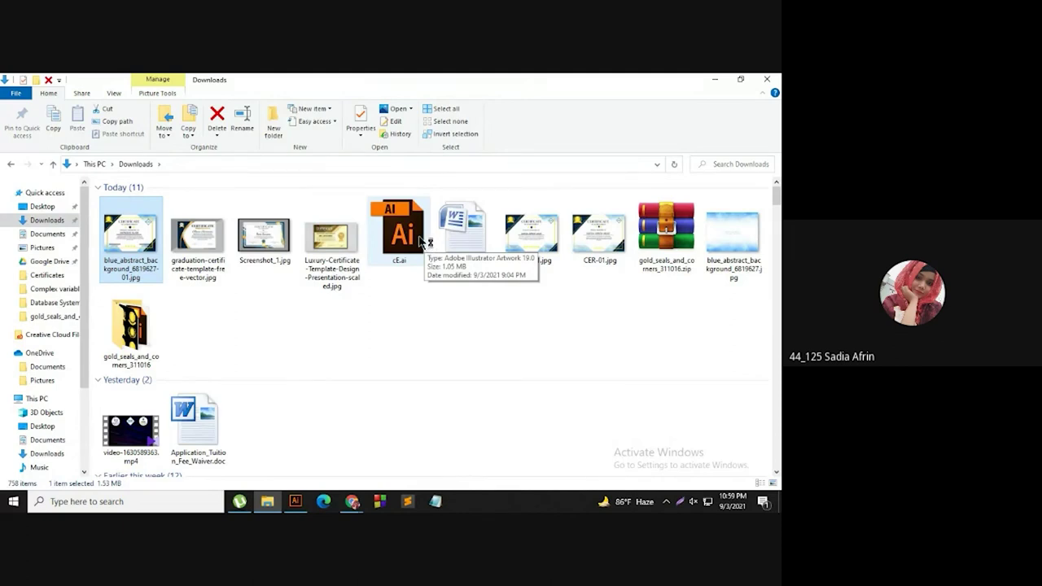
{"action": "key", "text": "Return"}
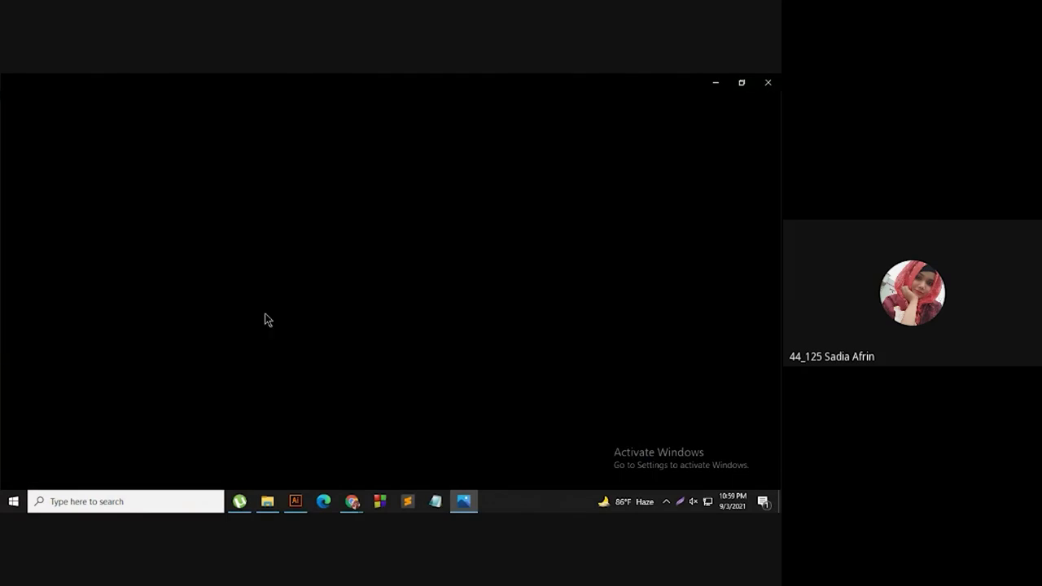